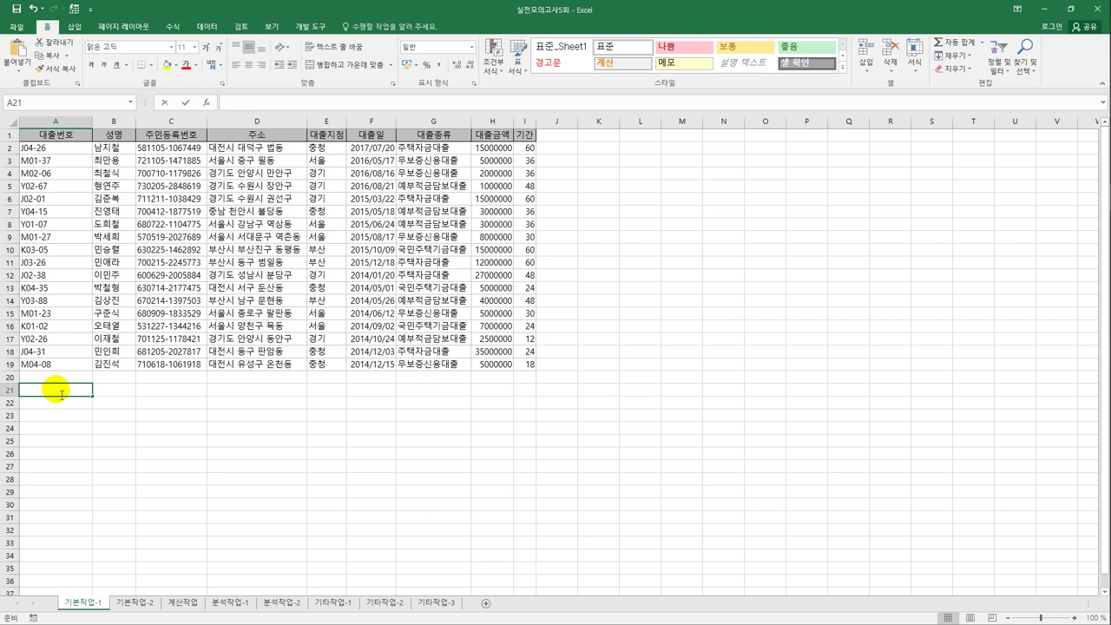
- Enter the criteria heading 조건 in cell A21 below the loan table
{"action": "type", "text": "합계"}
{"action": "key", "text": "BackSpace"}
{"action": "key", "text": "BackSpace"}
{"action": "type", "text": "조건"}
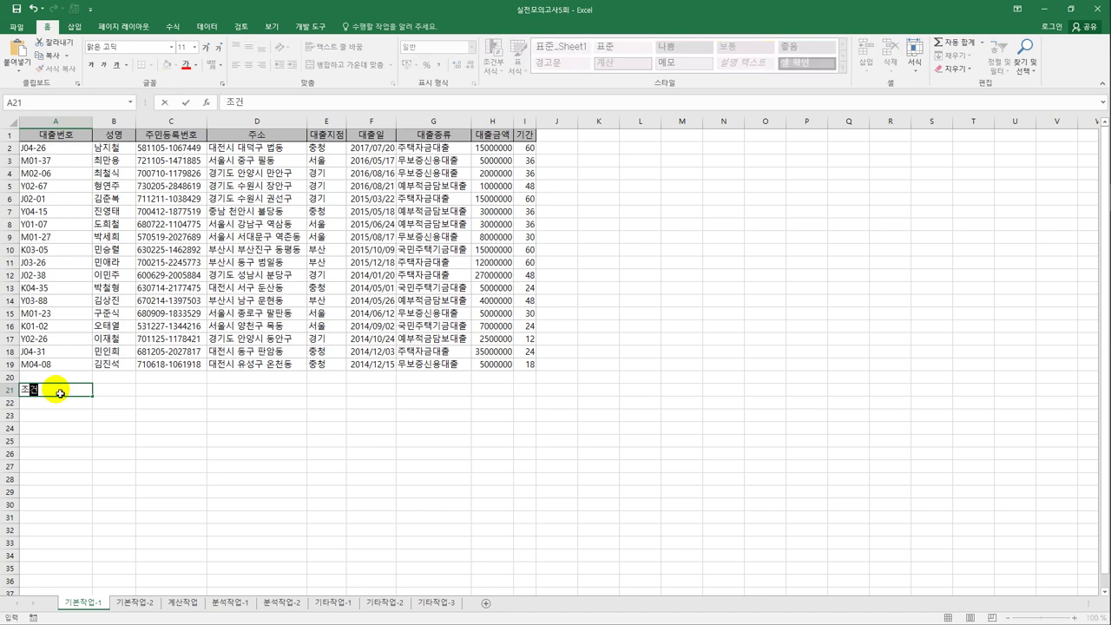
{"action": "key", "text": "Return"}
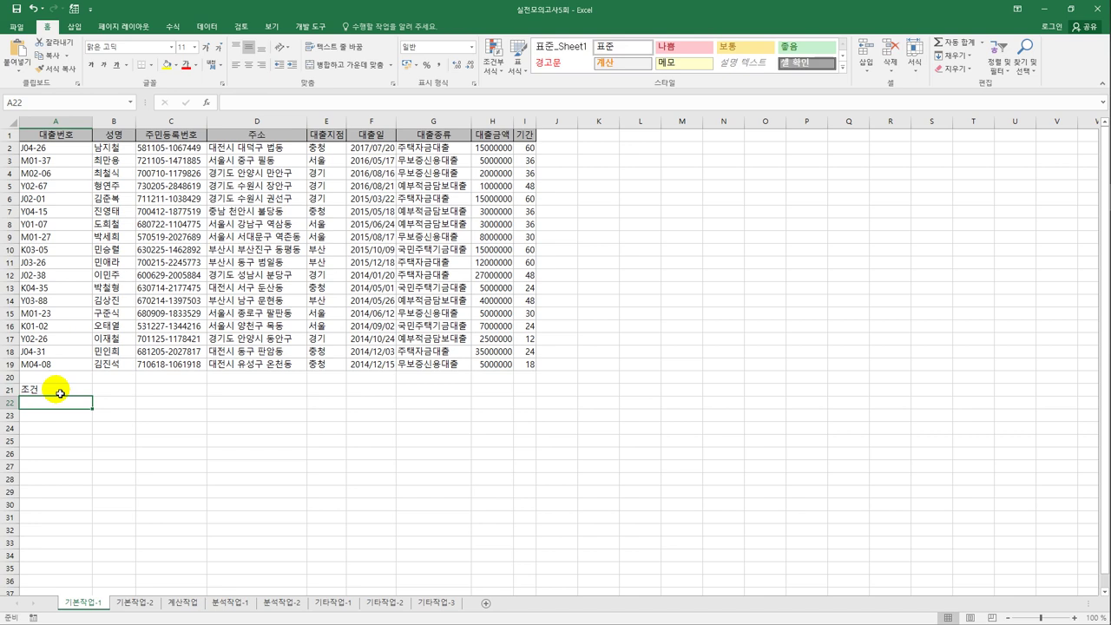
- Start a criteria formula in A22 with an AND test: G2 equals "주택자금대출" and H2>=20000000
{"action": "type", "text": "="}
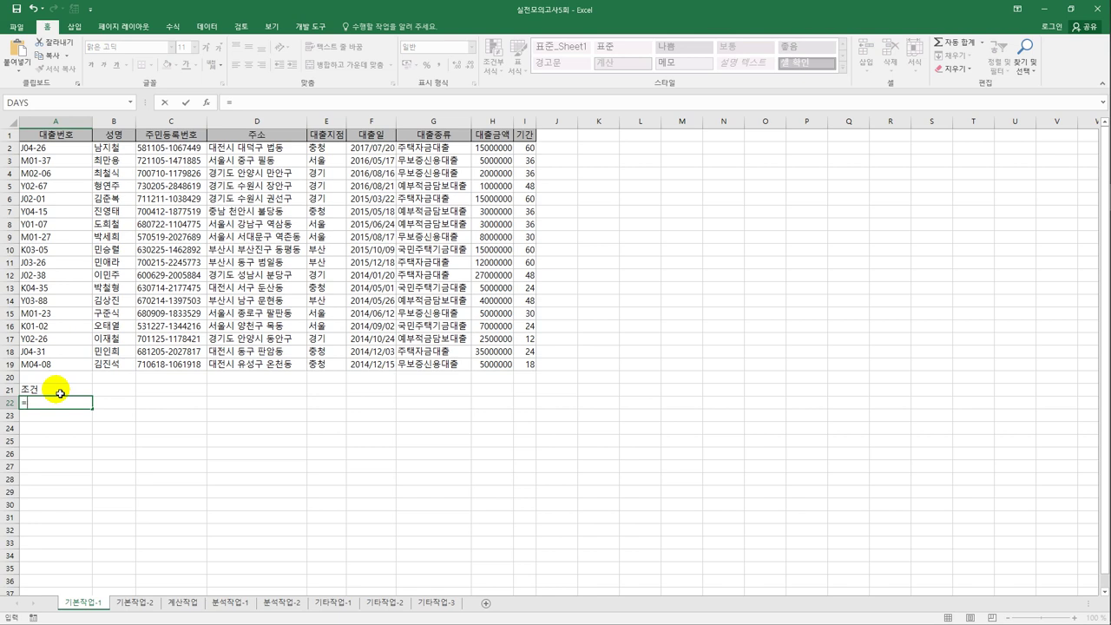
{"action": "type", "text": "and("}
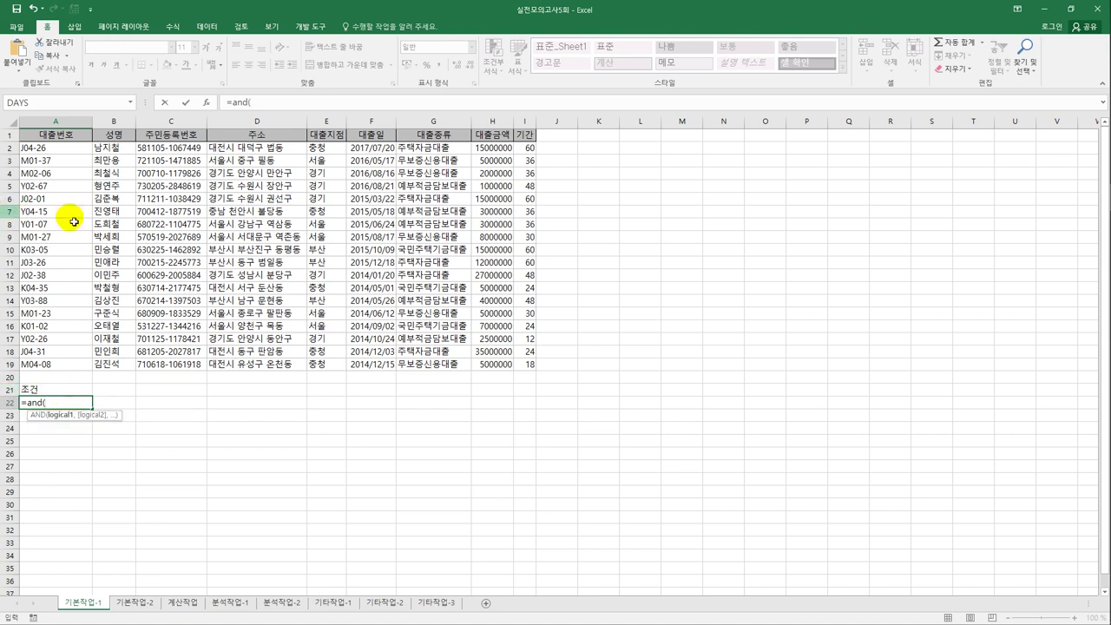
{"action": "left_click", "coordinate": [405, 151]}
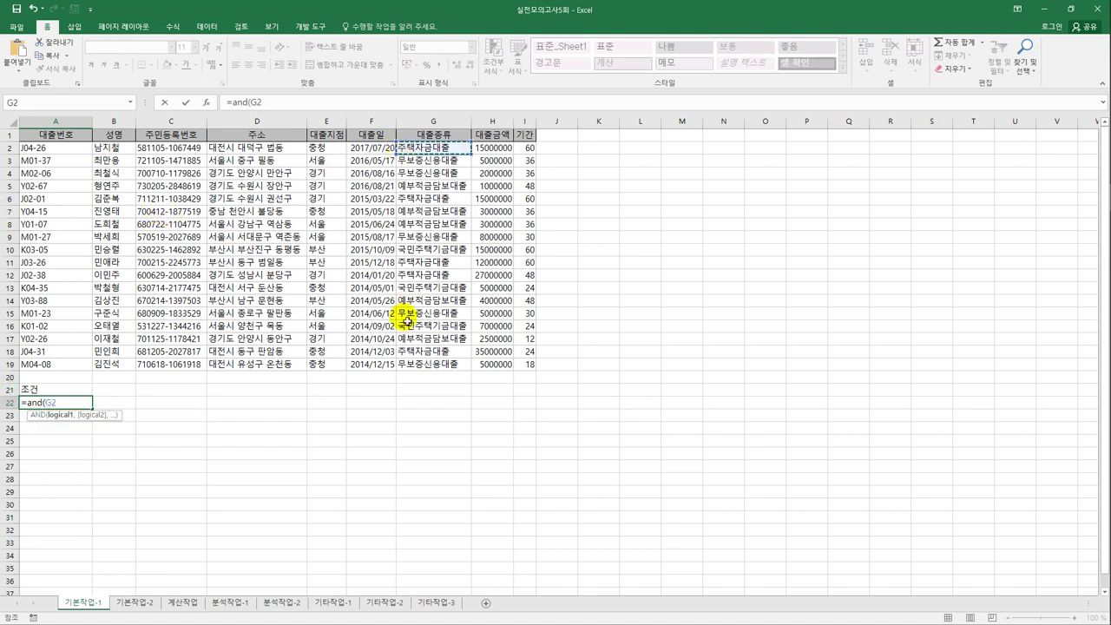
{"action": "type", "text": "="}
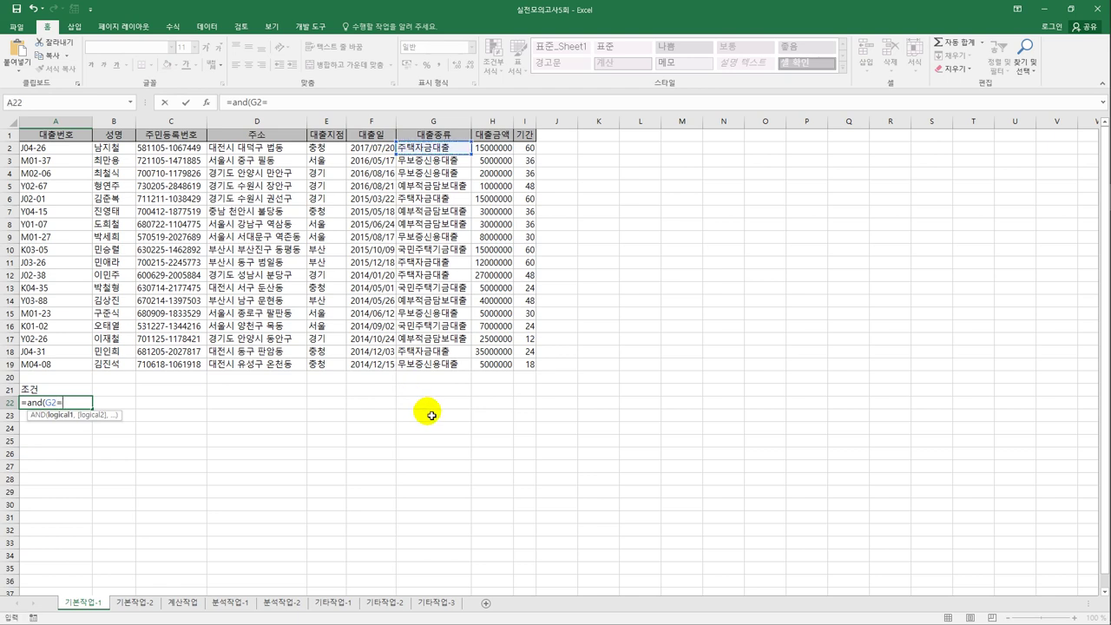
{"action": "type", "text": "\"주택자금대출\","}
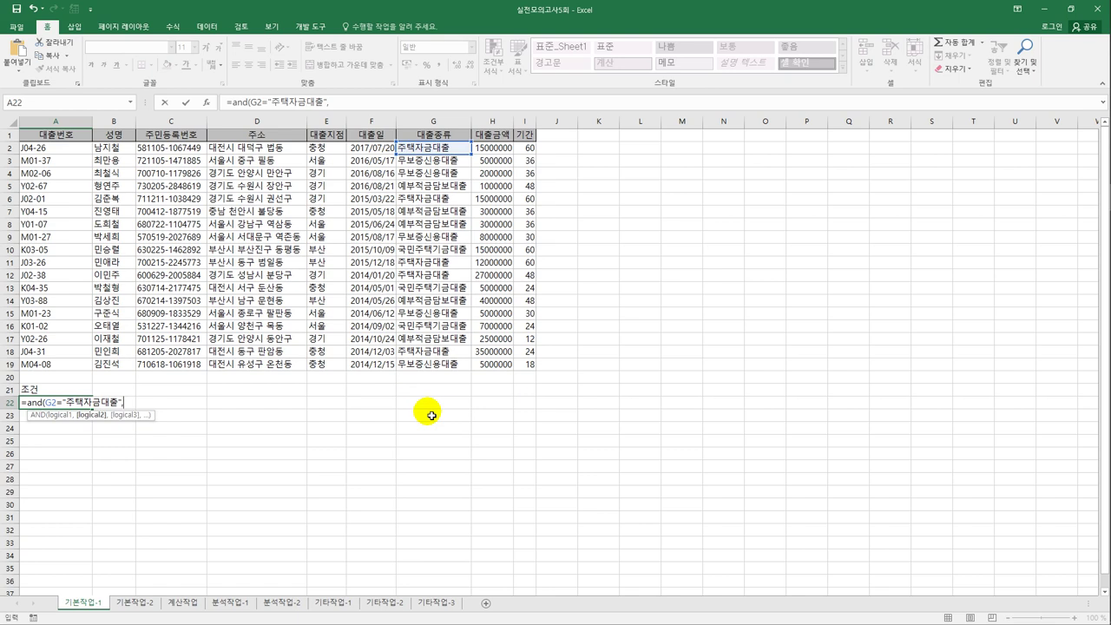
{"action": "left_click", "coordinate": [492, 151]}
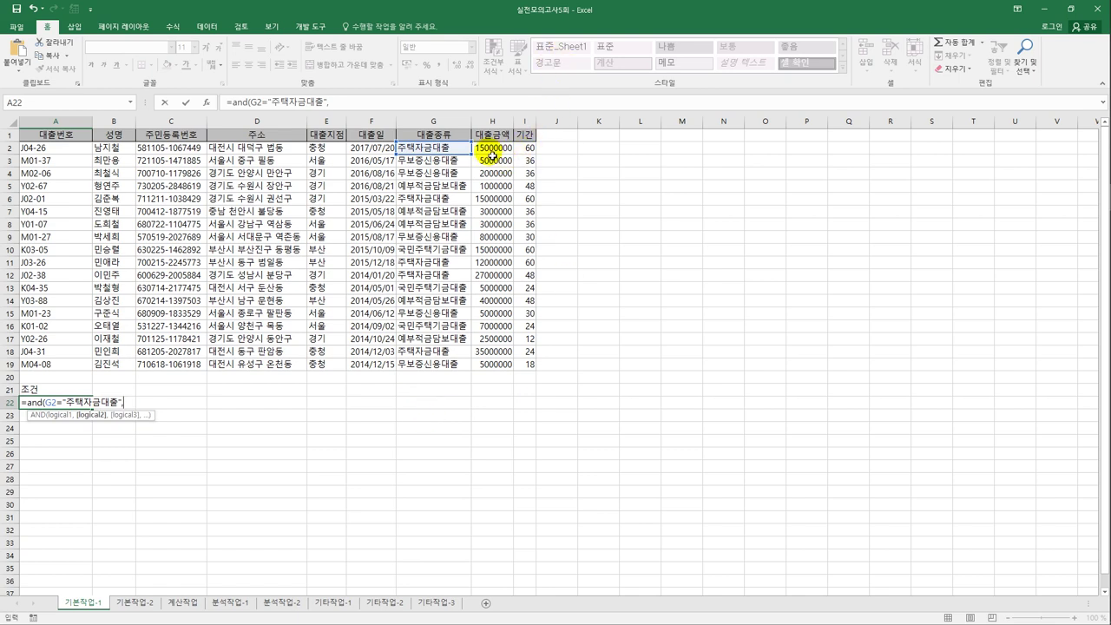
{"action": "type", "text": ">="}
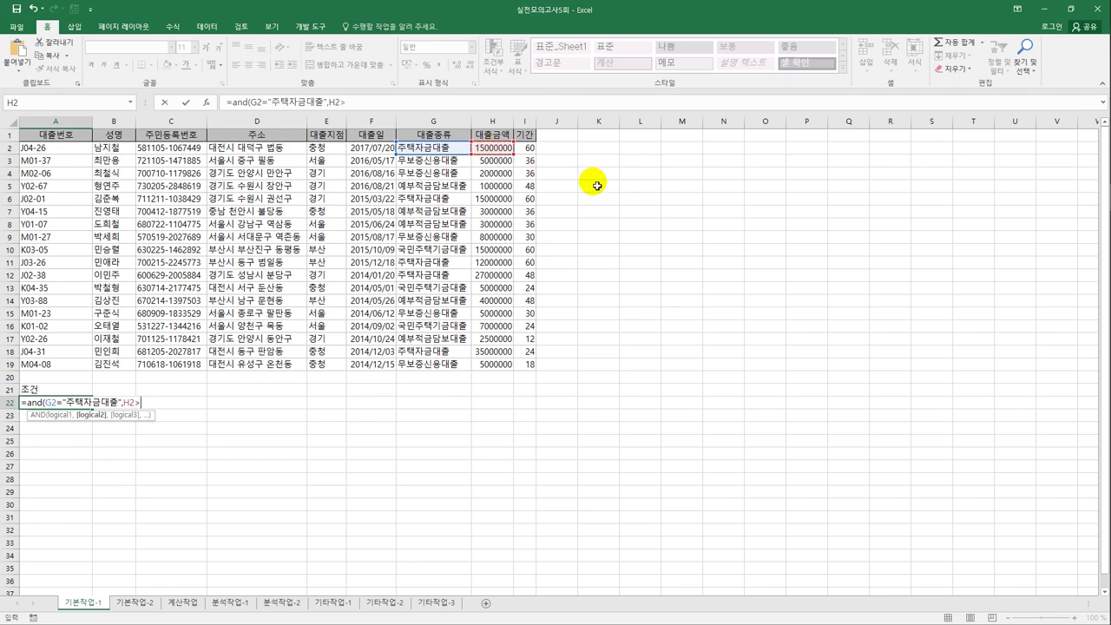
{"action": "type", "text": "20000000"}
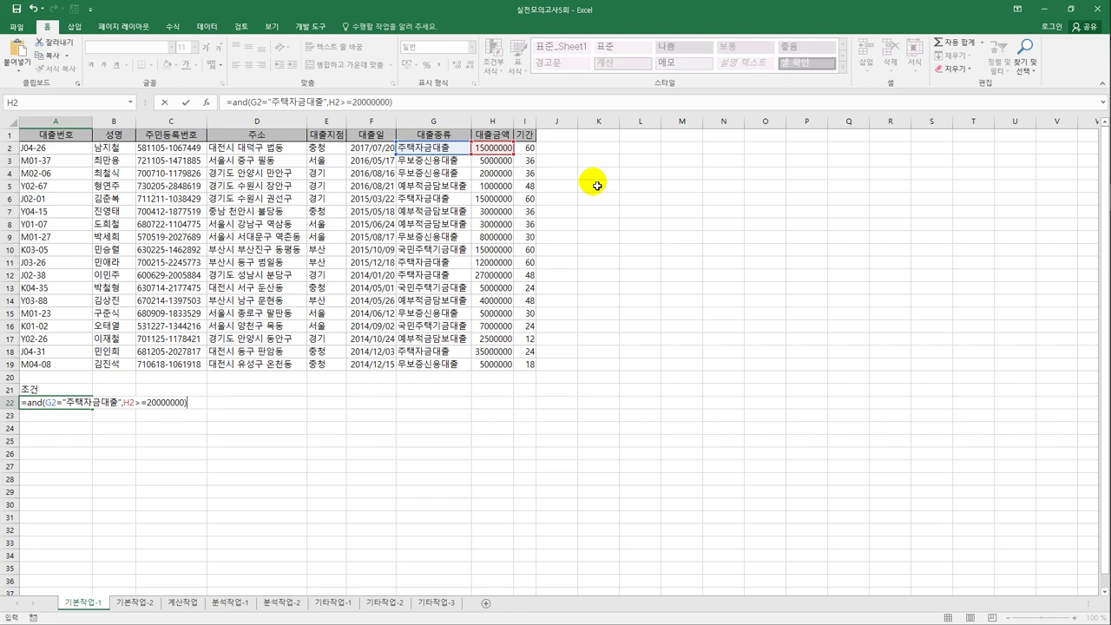
- Wrap the AND test in A22 in an OR function, ready for a second argument
{"action": "left_click", "coordinate": [27, 403]}
{"action": "type", "text": "ㅐ"}
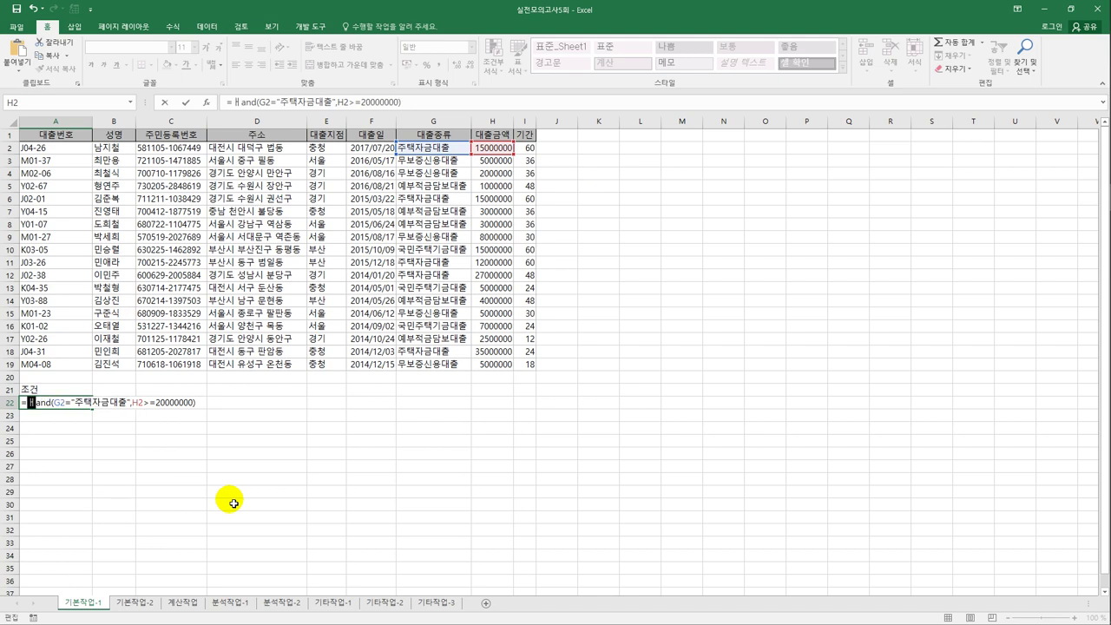
{"action": "key", "text": "BackSpace"}
{"action": "type", "text": "or("}
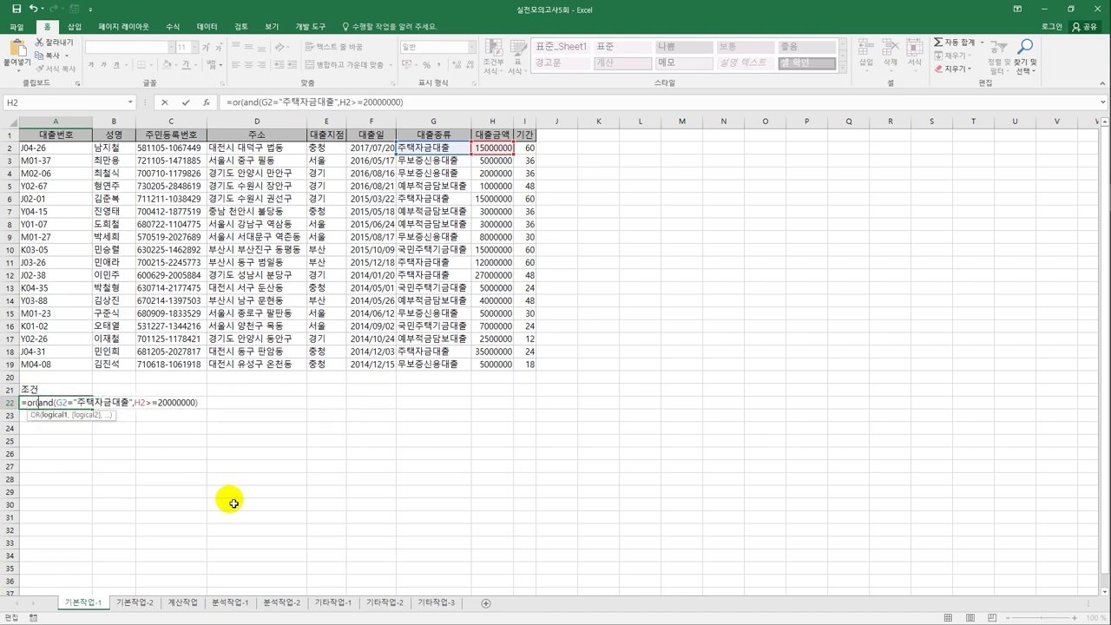
{"action": "left_click", "coordinate": [205, 403]}
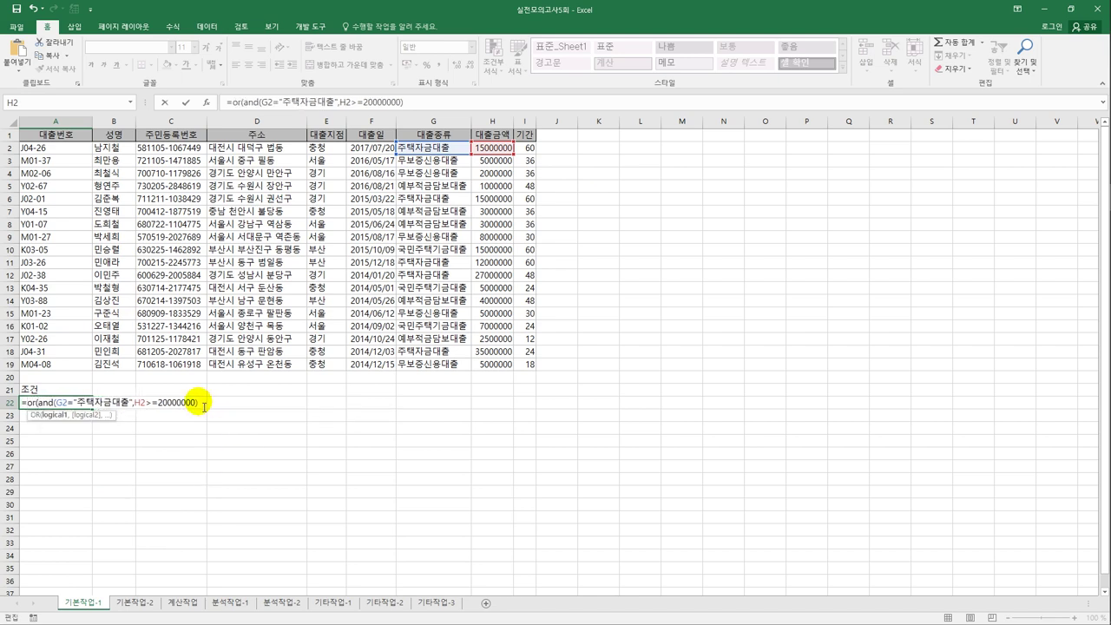
{"action": "type", "text": ","}
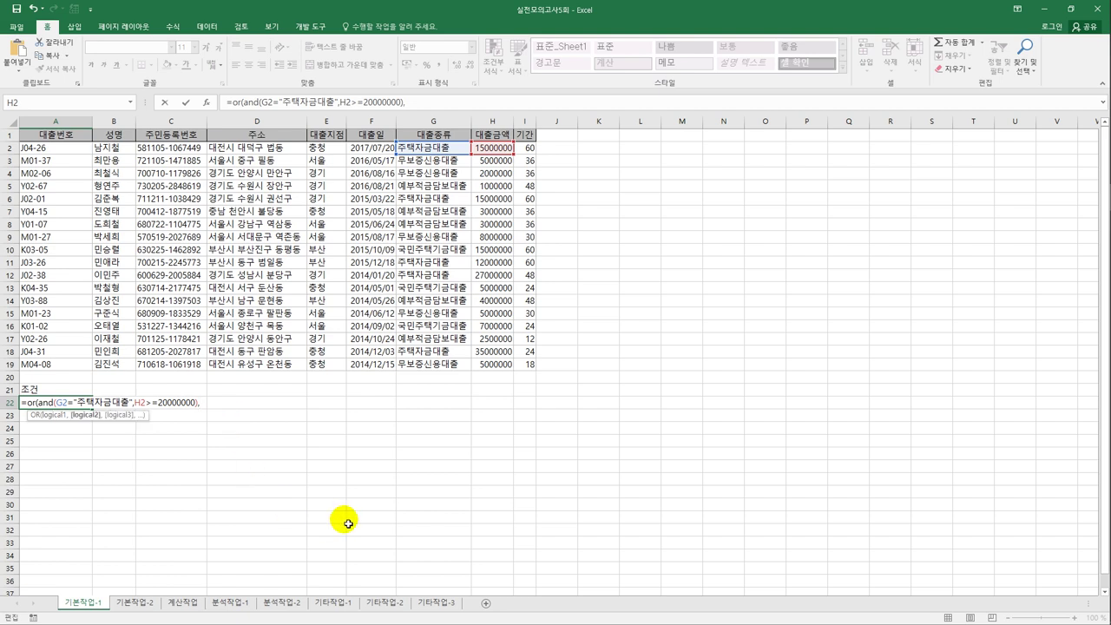
- Add a second AND test to the OR formula, G2="예부적금담보대출" and H2<3000000, and complete the formula in A22
{"action": "type", "text": "and("}
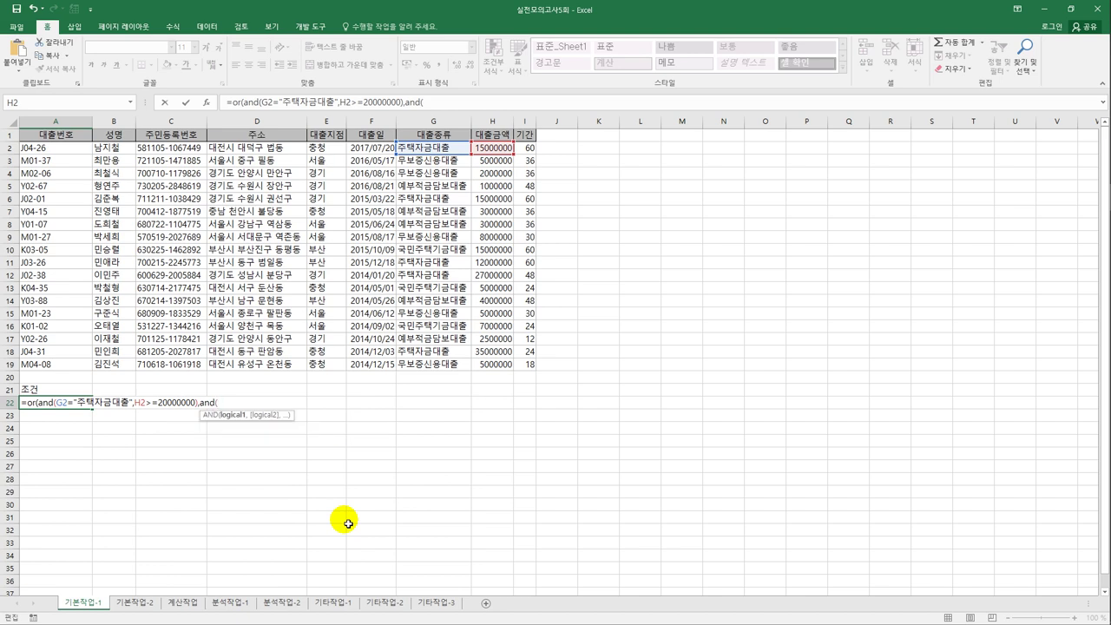
{"action": "left_click", "coordinate": [422, 150]}
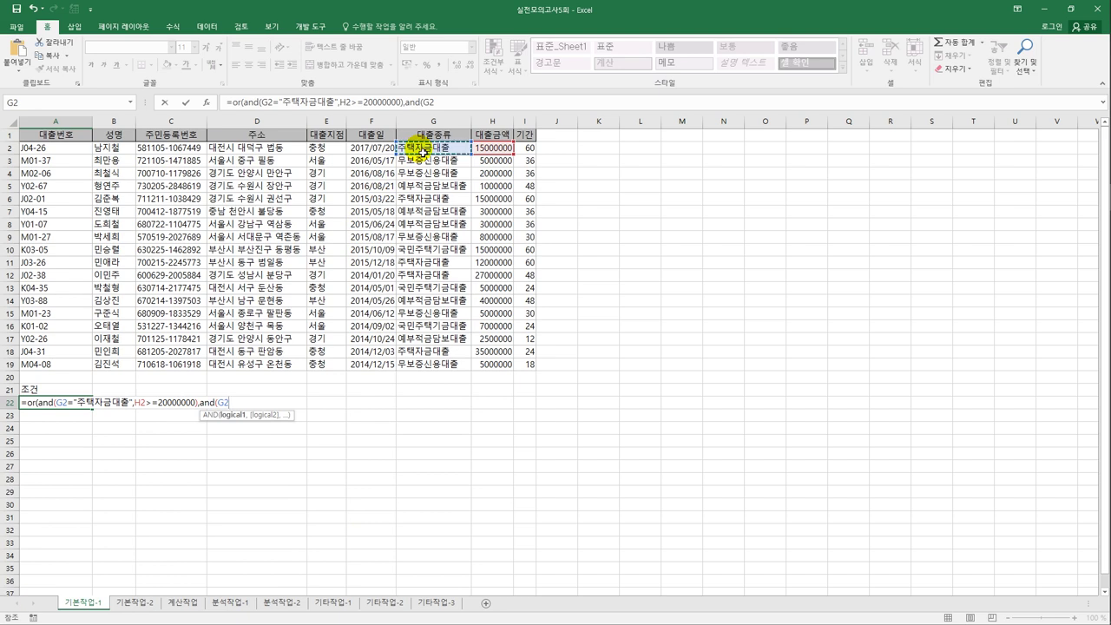
{"action": "type", "text": "=\""}
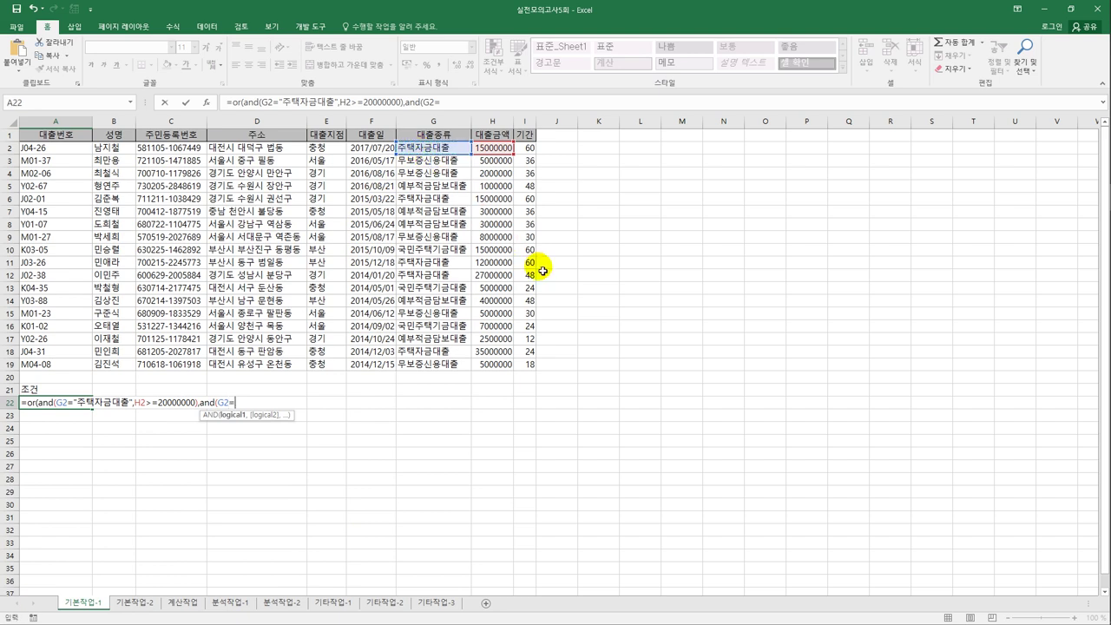
{"action": "type", "text": "예부"}
{"action": "type", "text": "적금다"}
{"action": "type", "text": "보대출"}
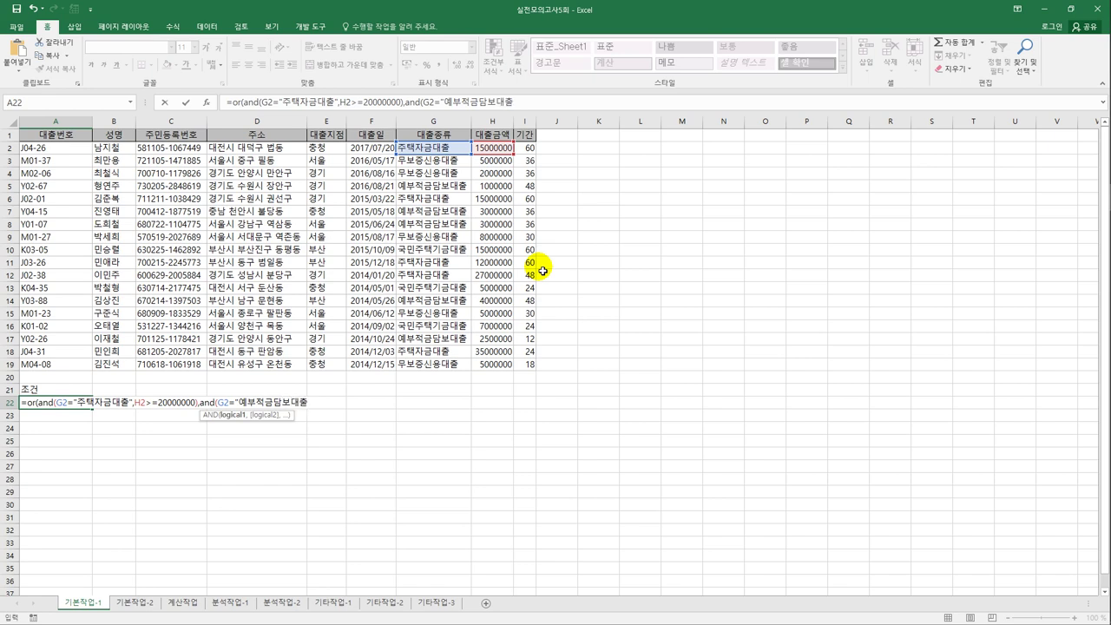
{"action": "type", "text": "\","}
{"action": "left_click", "coordinate": [495, 149]}
{"action": "type", "text": "<"}
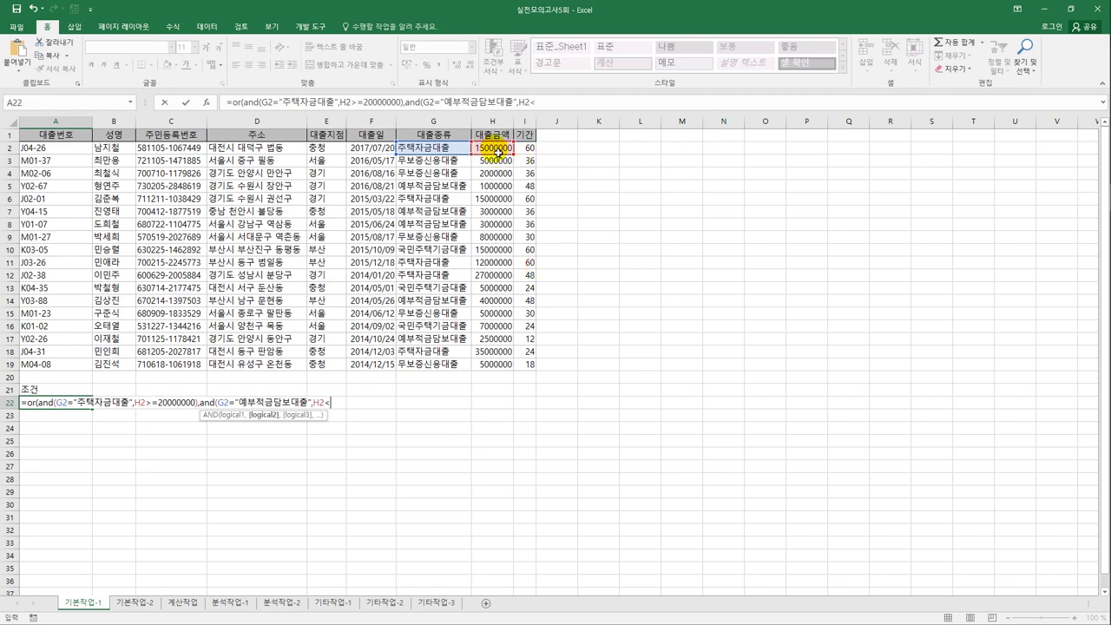
{"action": "type", "text": "3000000"}
{"action": "key", "text": "Return"}
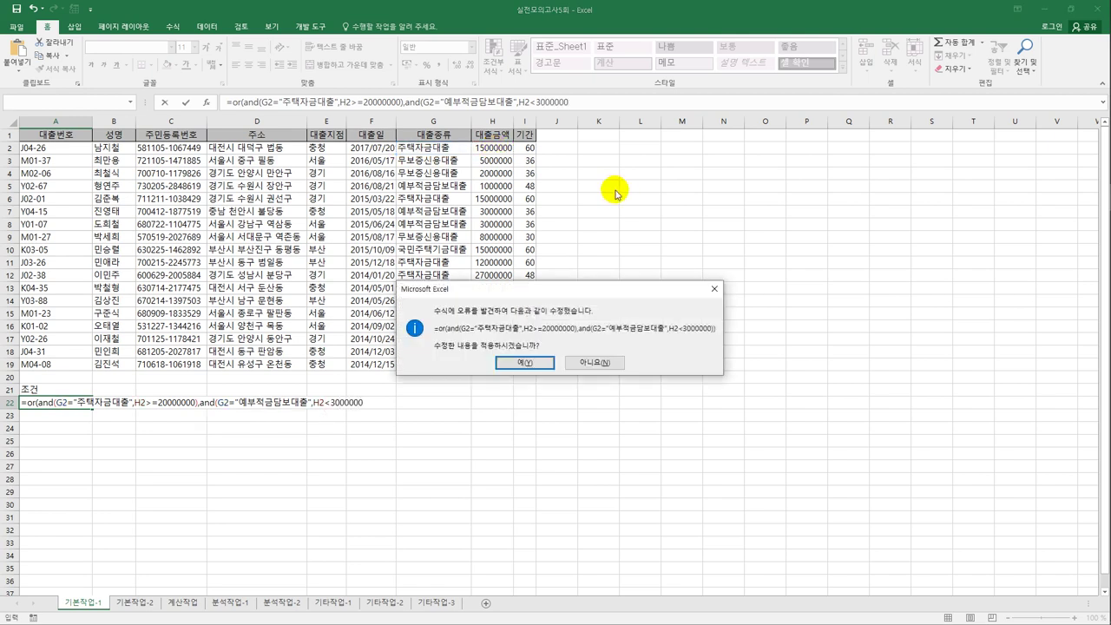
{"action": "left_click", "coordinate": [525, 362]}
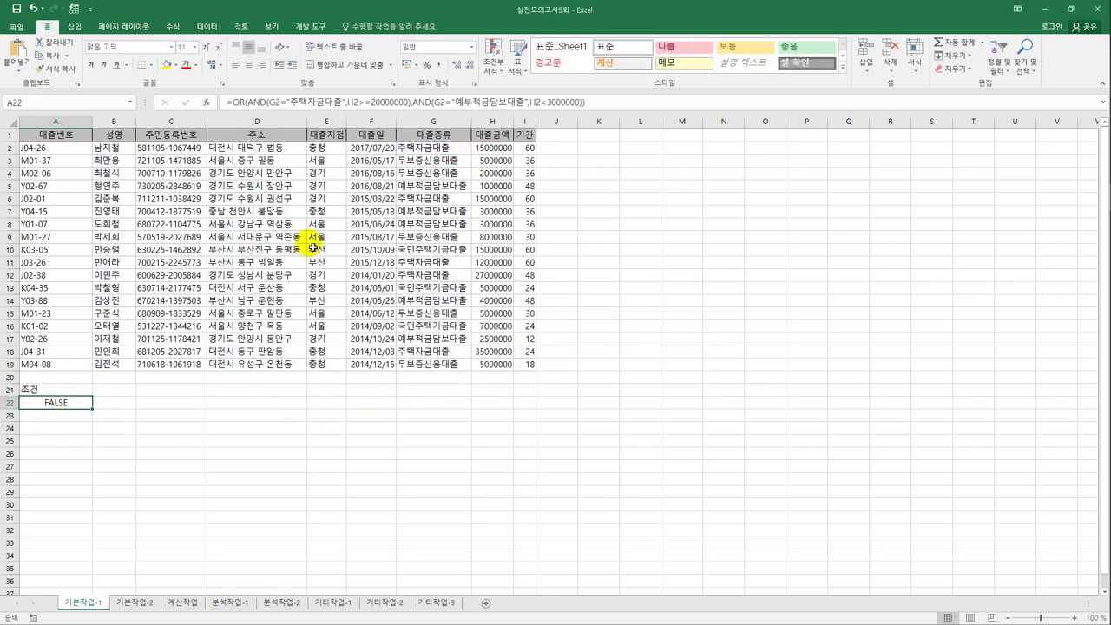
- Examine the second AND test and the closing parentheses of the criteria formula in A22
{"action": "left_click", "coordinate": [584, 102]}
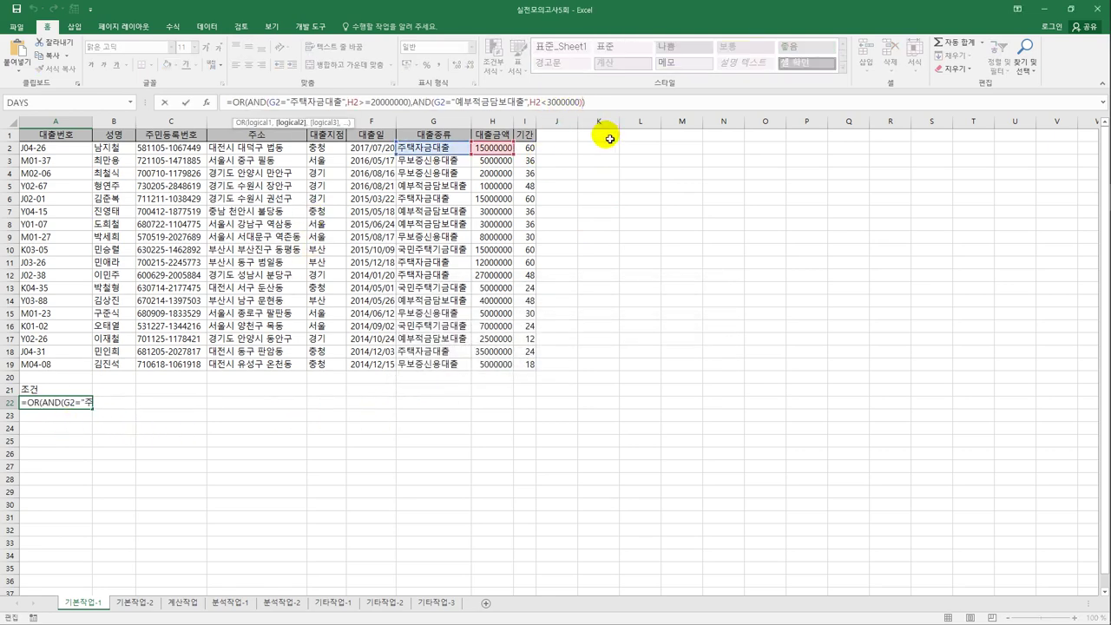
{"action": "left_click", "coordinate": [564, 102]}
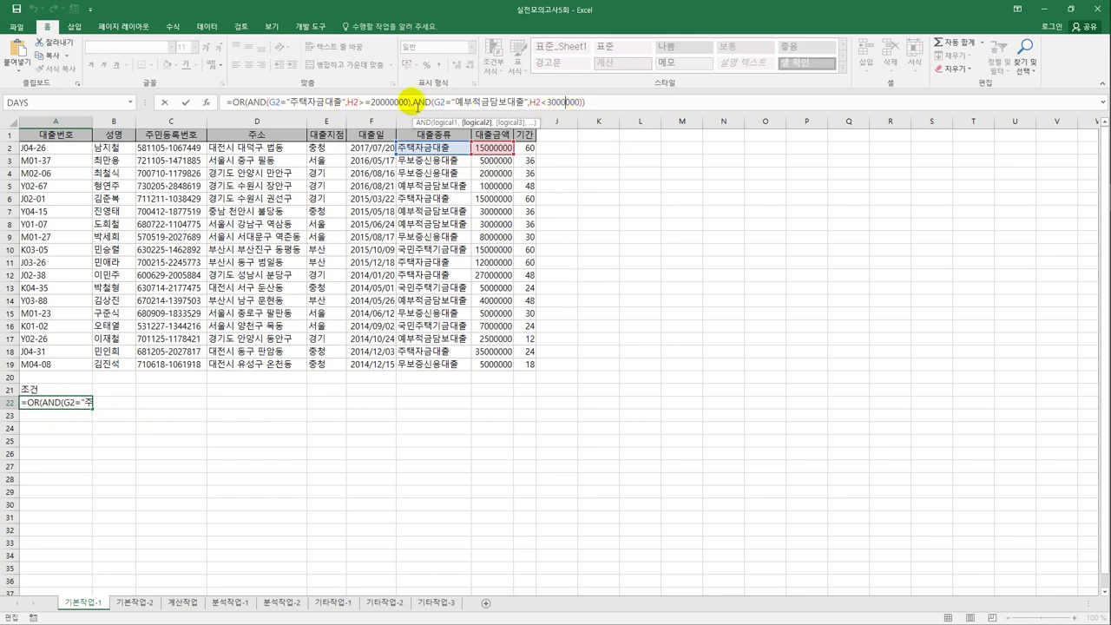
{"action": "left_click_drag", "start_coordinate": [413, 103], "coordinate": [575, 102]}
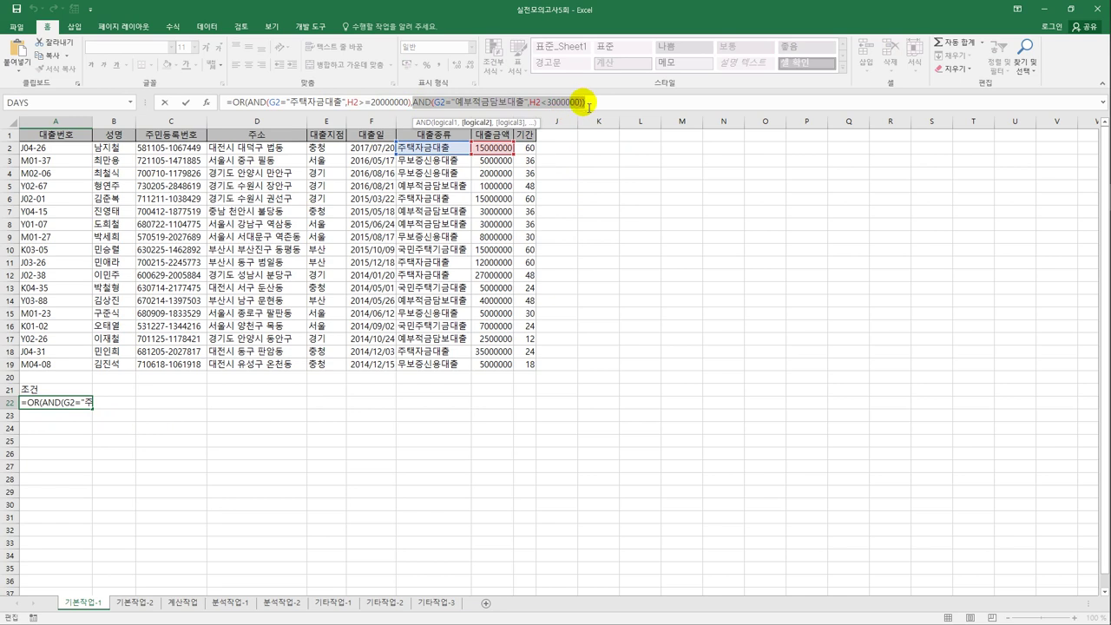
{"action": "left_click", "coordinate": [587, 101]}
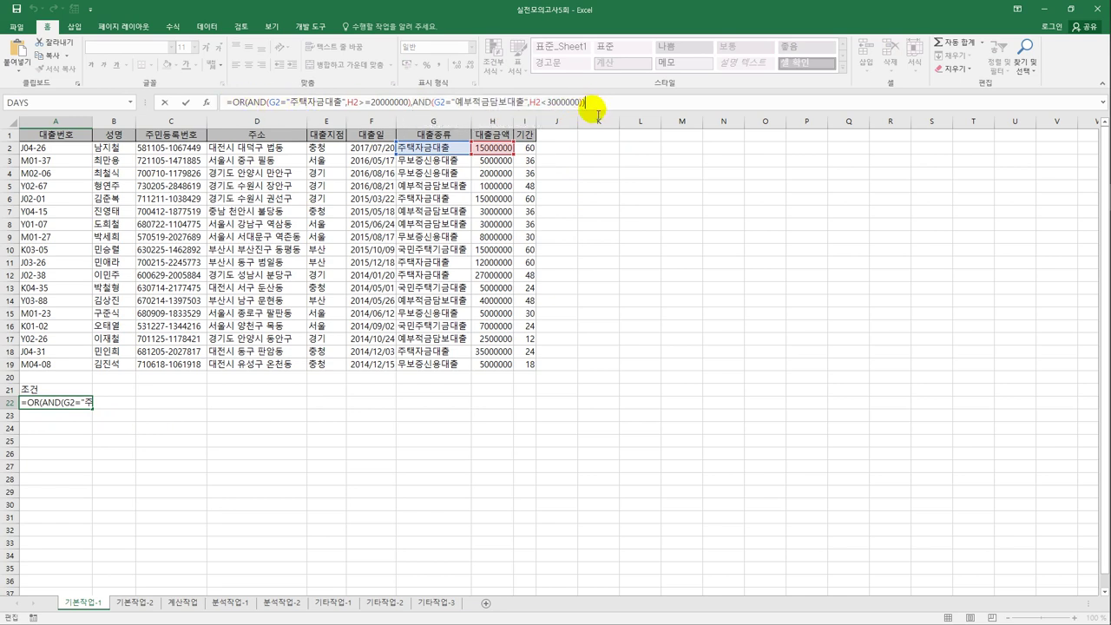
{"action": "key", "text": "Return"}
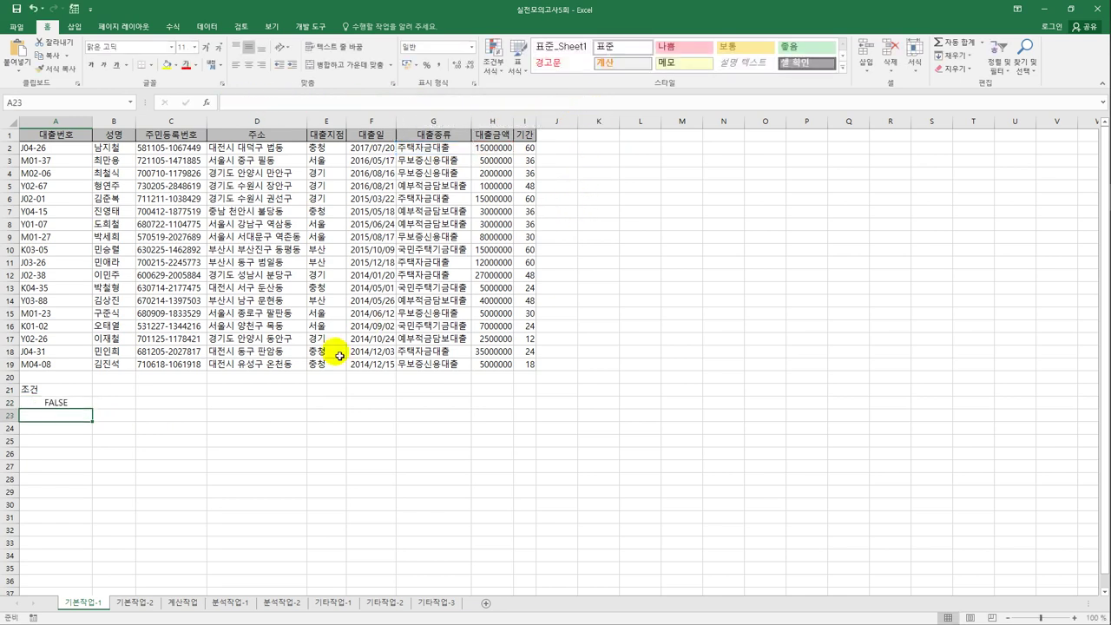
{"action": "left_click", "coordinate": [87, 406]}
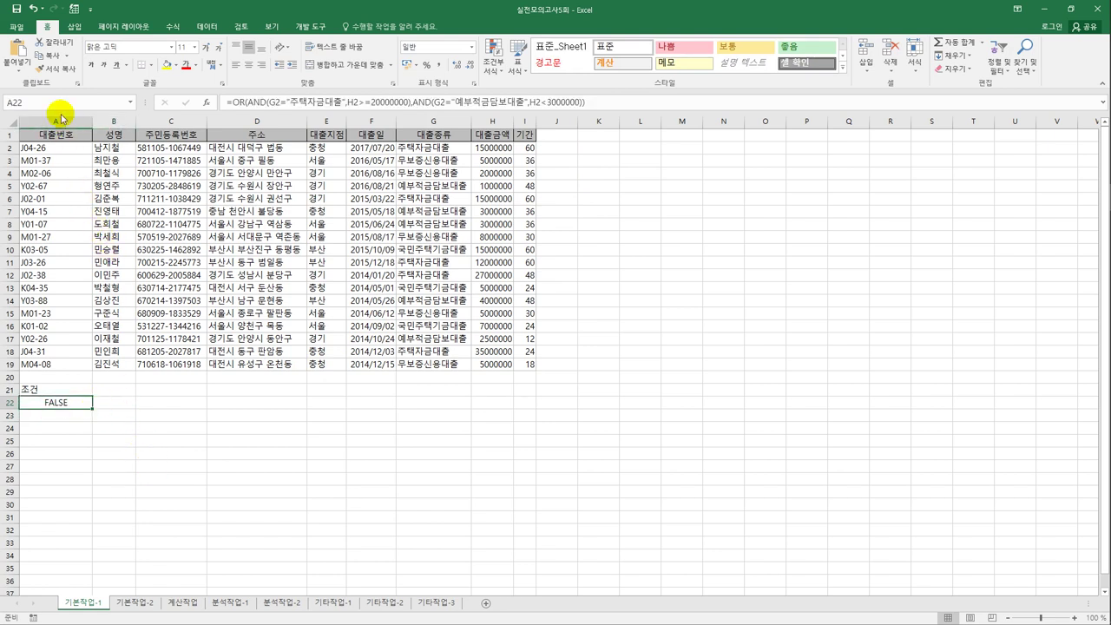
- Copy the headers 대출번호, 성명, 주민등록번호, 대출종류, 대출금액 and 기간 from row 1 to the row starting at A26
{"action": "left_click", "coordinate": [69, 142]}
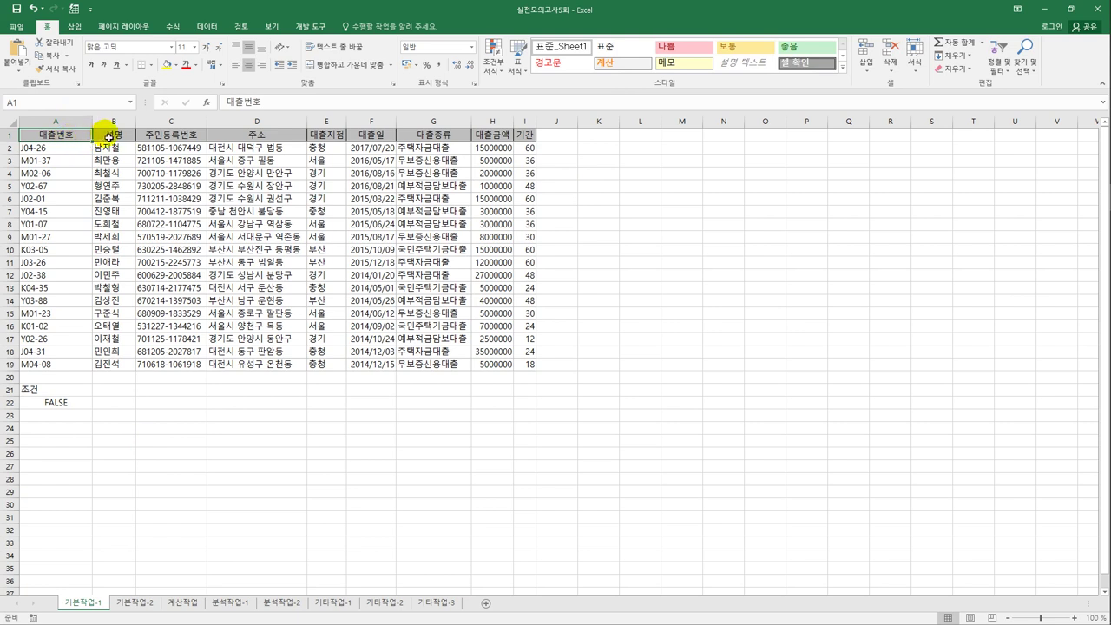
{"action": "left_click", "coordinate": [110, 137], "text": "ctrl"}
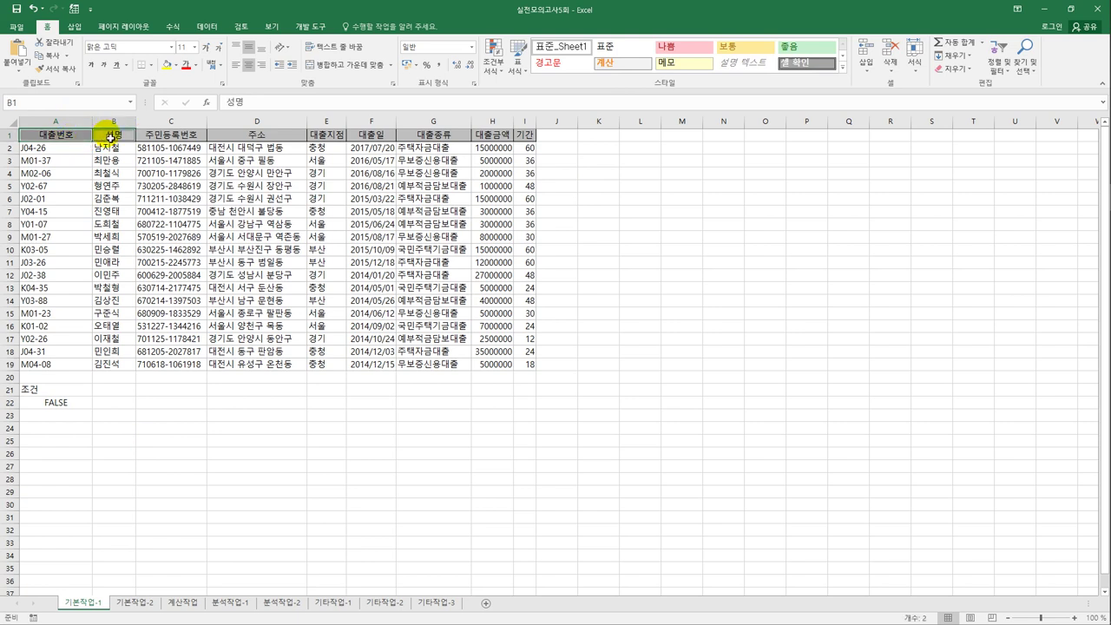
{"action": "left_click", "coordinate": [167, 139], "text": "ctrl"}
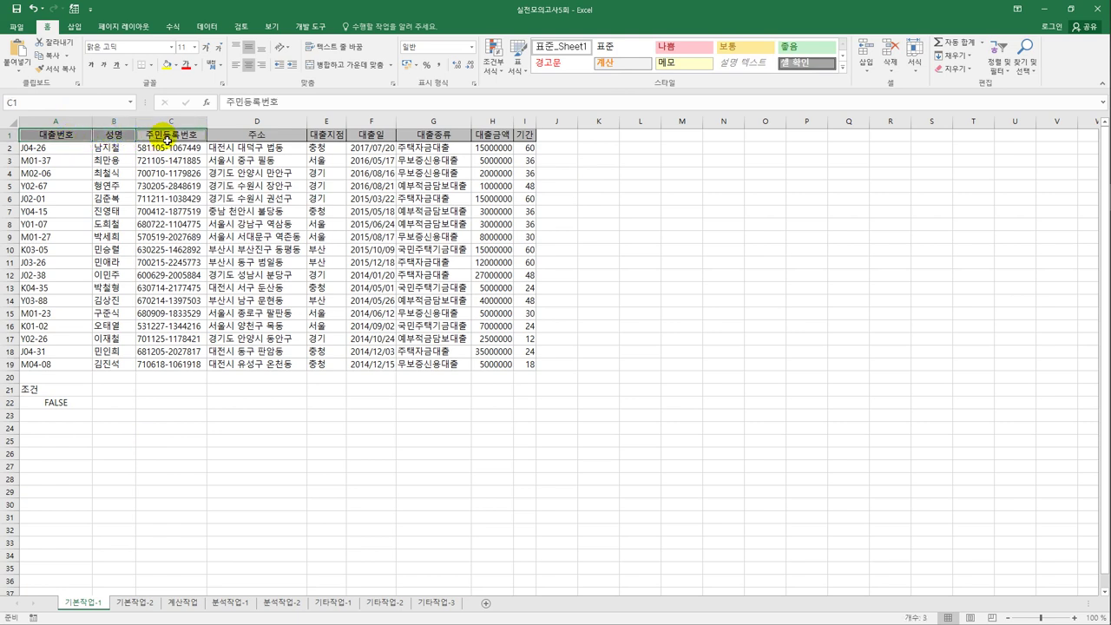
{"action": "left_click", "coordinate": [419, 139], "text": "ctrl"}
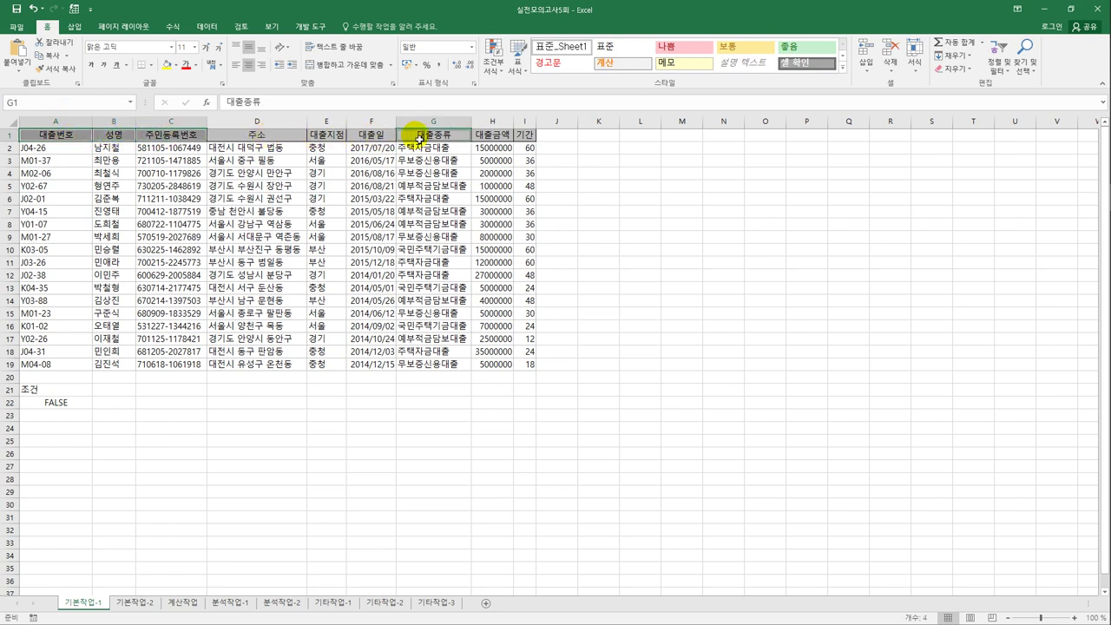
{"action": "left_click", "coordinate": [508, 139], "text": "ctrl"}
{"action": "left_click", "coordinate": [527, 136], "text": "ctrl"}
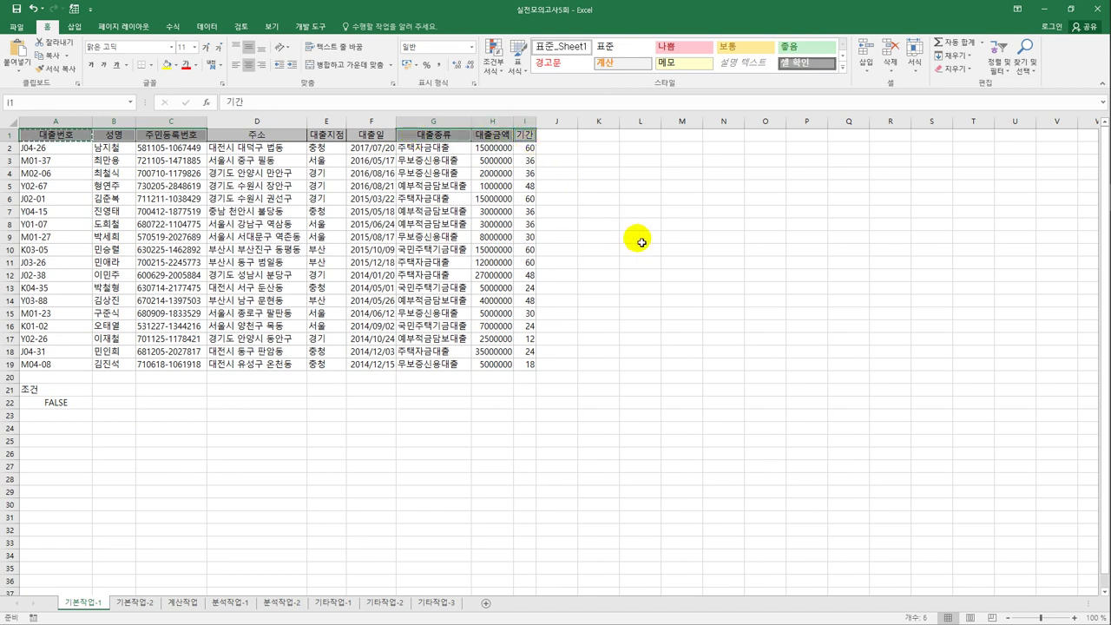
{"action": "key", "text": "ctrl+c"}
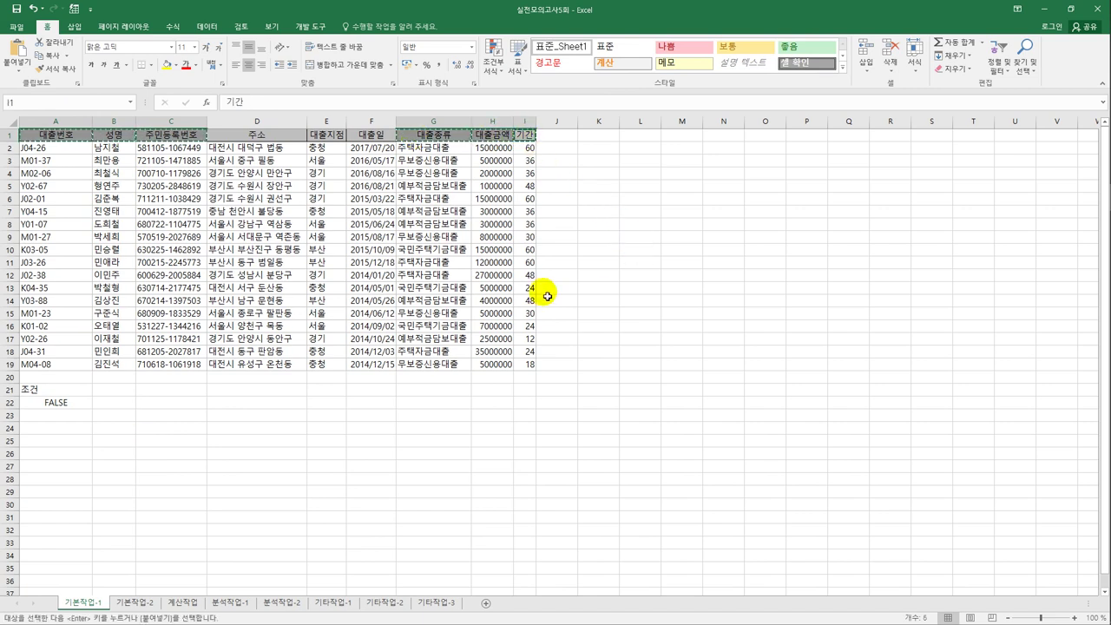
{"action": "left_click", "coordinate": [53, 459]}
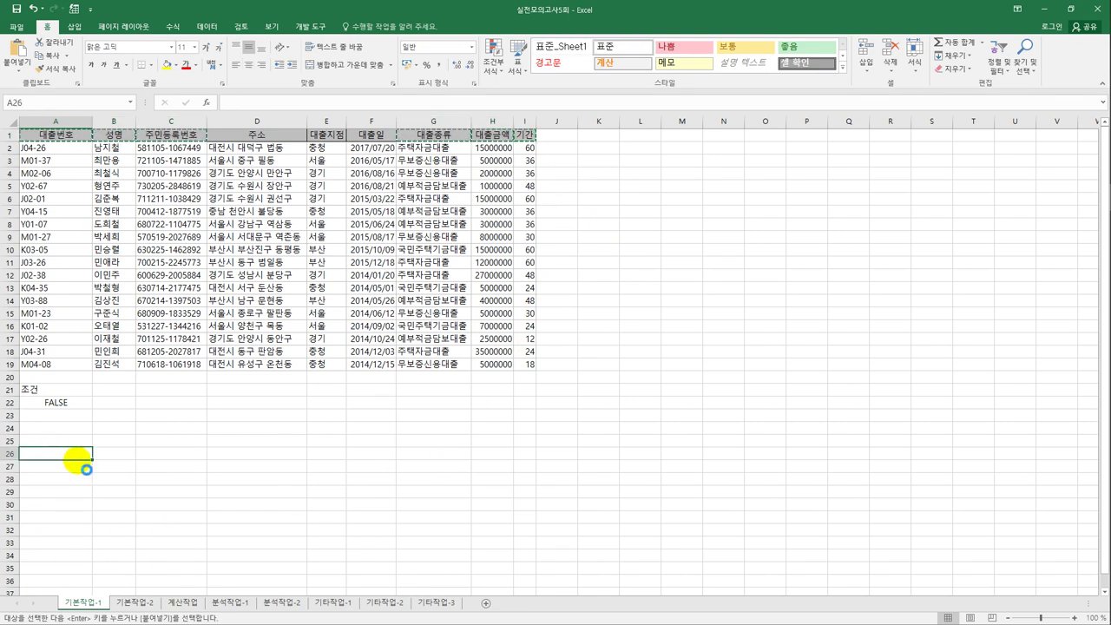
{"action": "key", "text": "ctrl+v"}
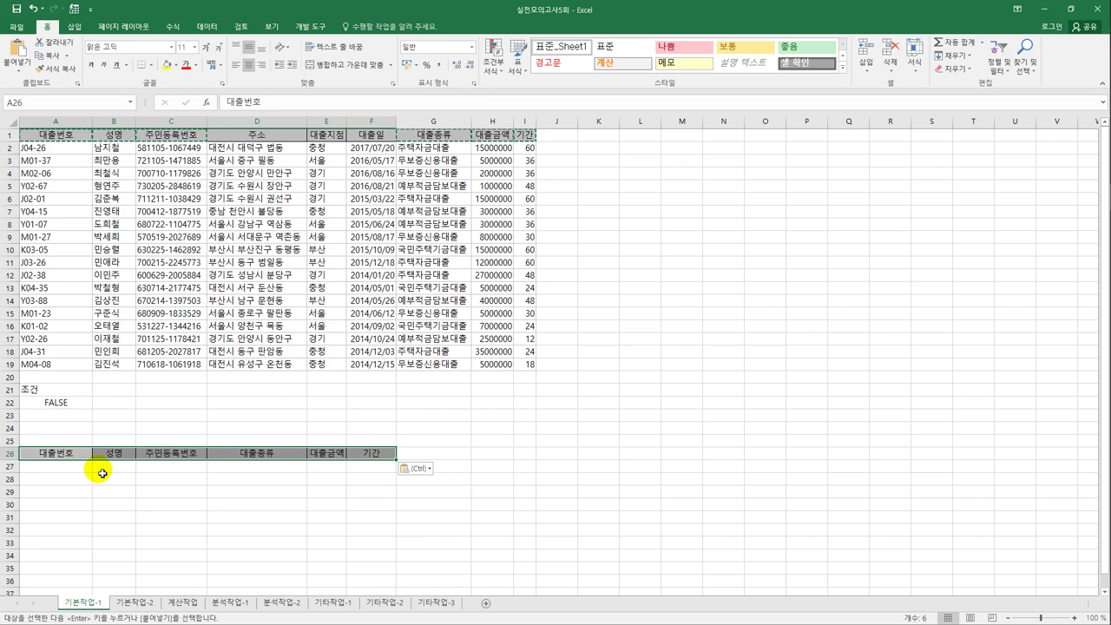
- Start an advanced filter on the loan table A1:I19 and set its criteria range to A21:A22
{"action": "left_click", "coordinate": [170, 261]}
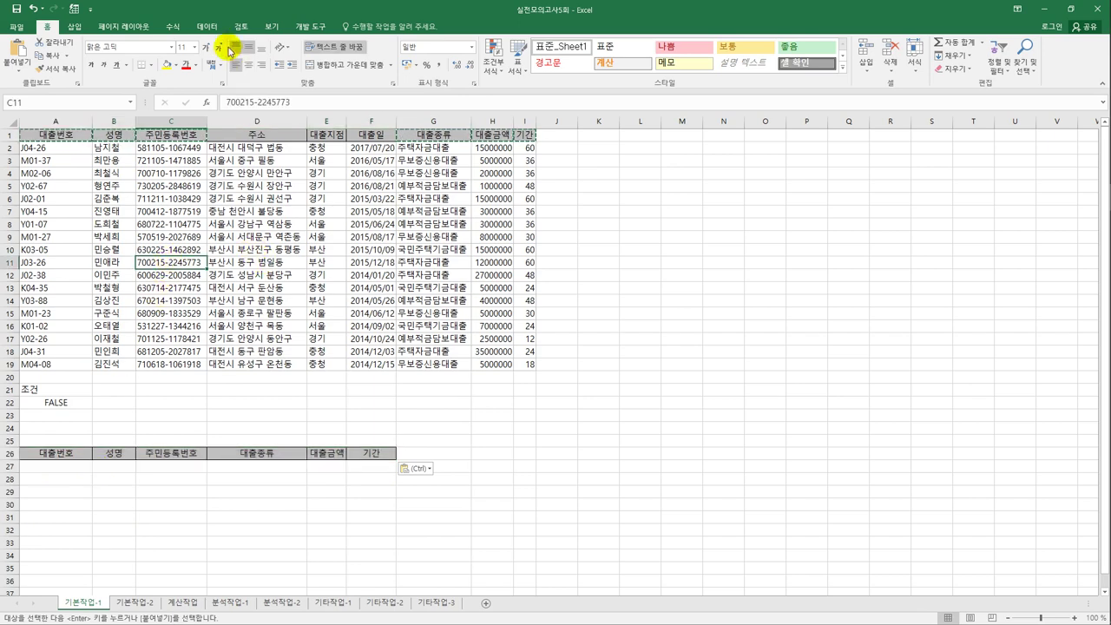
{"action": "left_click", "coordinate": [208, 26]}
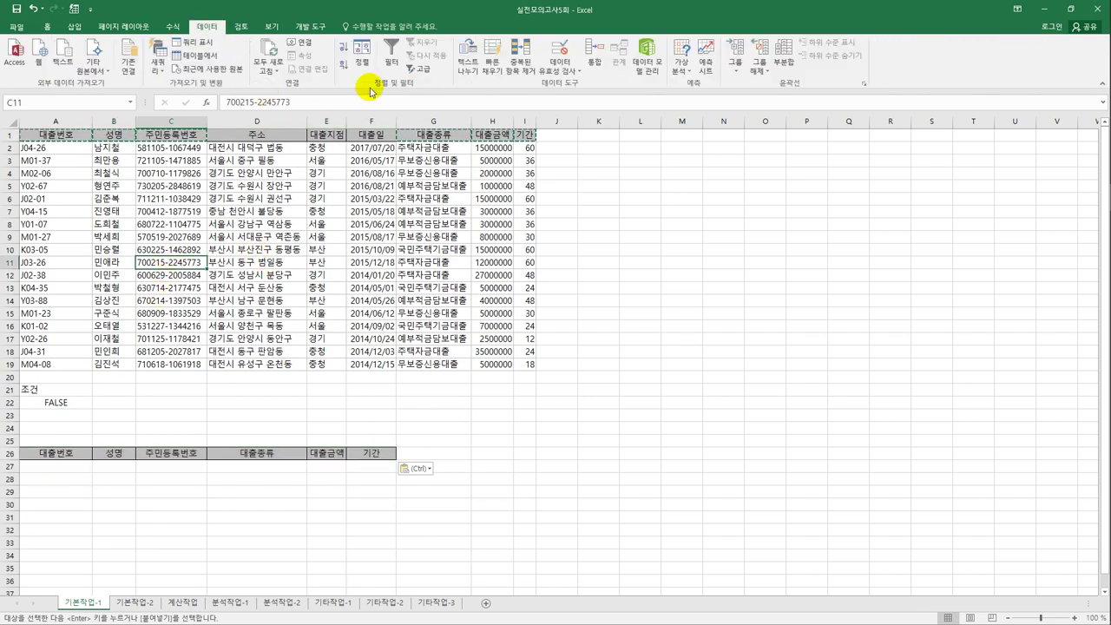
{"action": "left_click", "coordinate": [422, 74]}
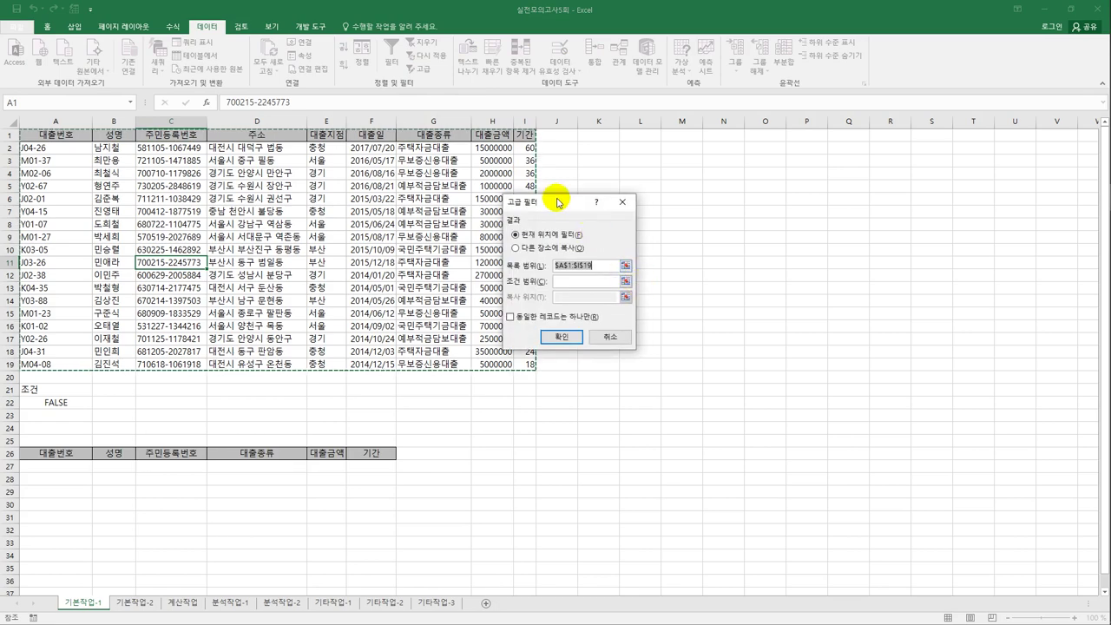
{"action": "left_click_drag", "start_coordinate": [565, 202], "coordinate": [683, 176]}
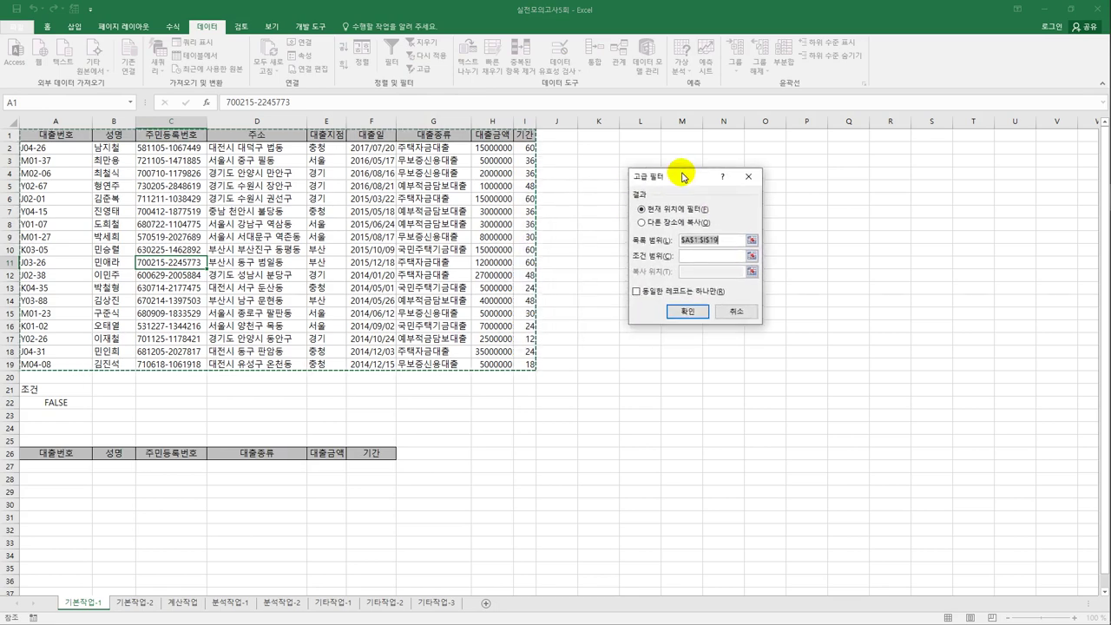
{"action": "left_click", "coordinate": [686, 257]}
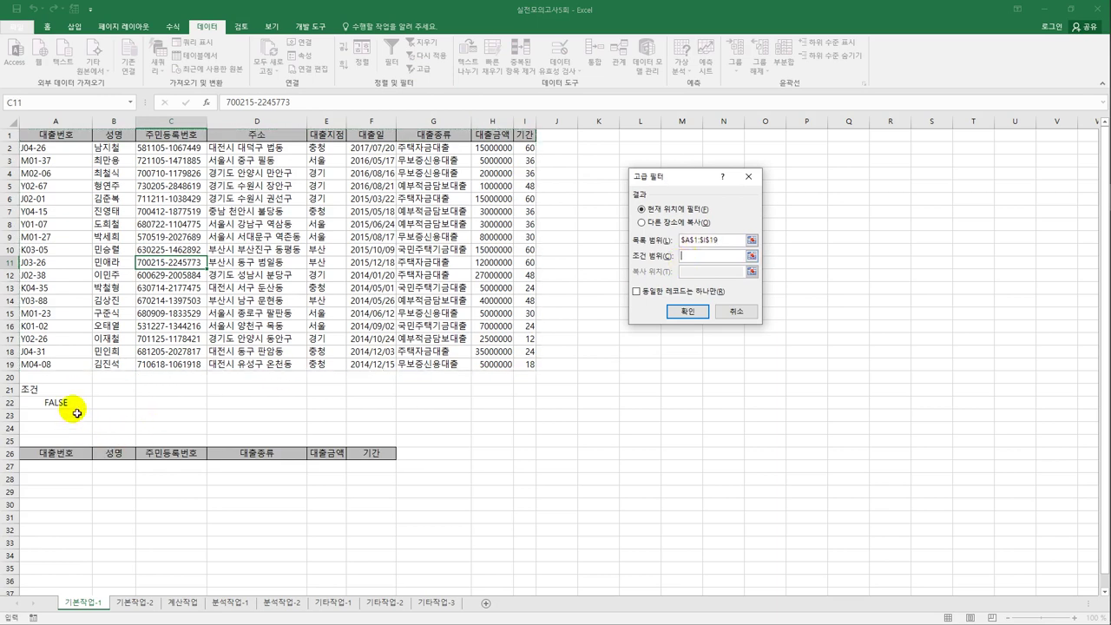
{"action": "left_click_drag", "start_coordinate": [71, 389], "coordinate": [74, 403]}
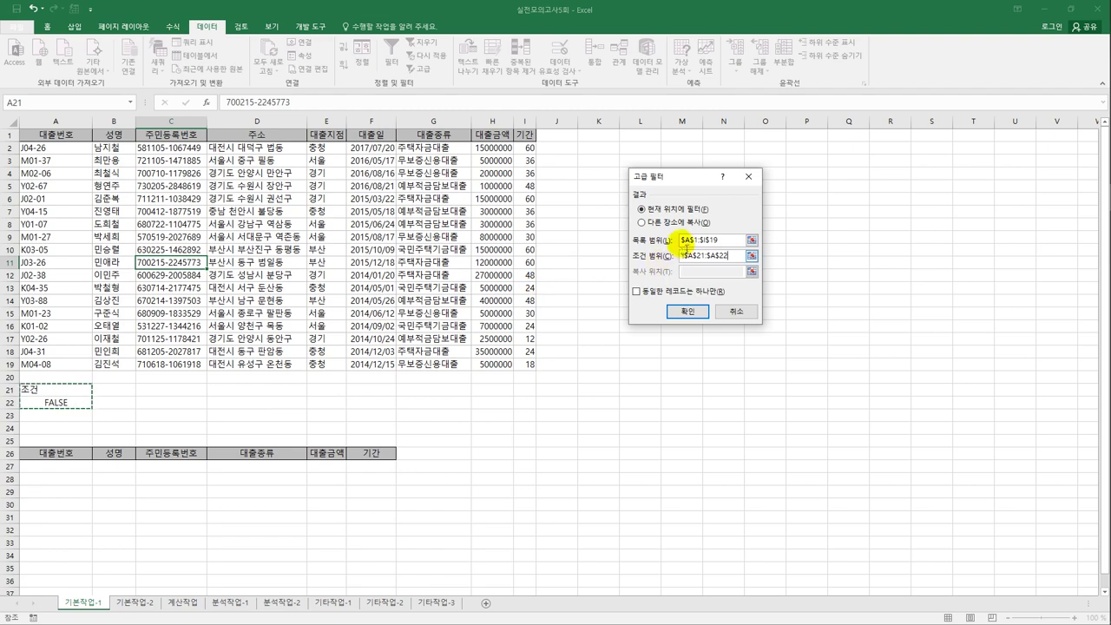
- Have the filter results copied to another location, set the copy range to the headers A26:F26, and run the filter
{"action": "left_click", "coordinate": [677, 223]}
{"action": "left_click", "coordinate": [686, 272]}
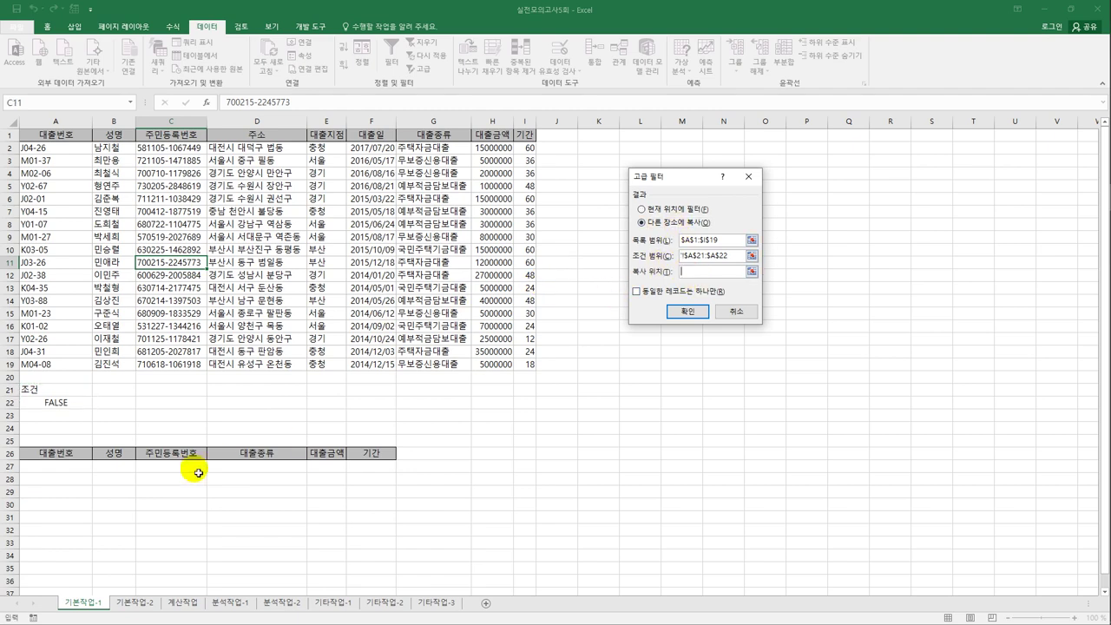
{"action": "left_click", "coordinate": [50, 463]}
{"action": "left_click_drag", "start_coordinate": [49, 462], "coordinate": [360, 458]}
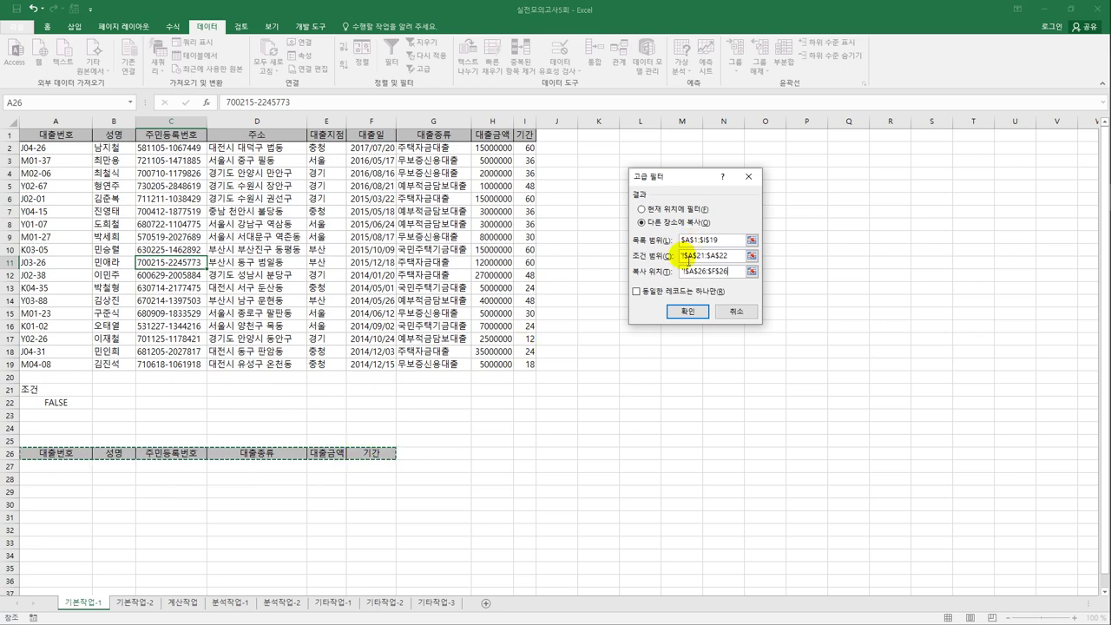
{"action": "left_click", "coordinate": [691, 312]}
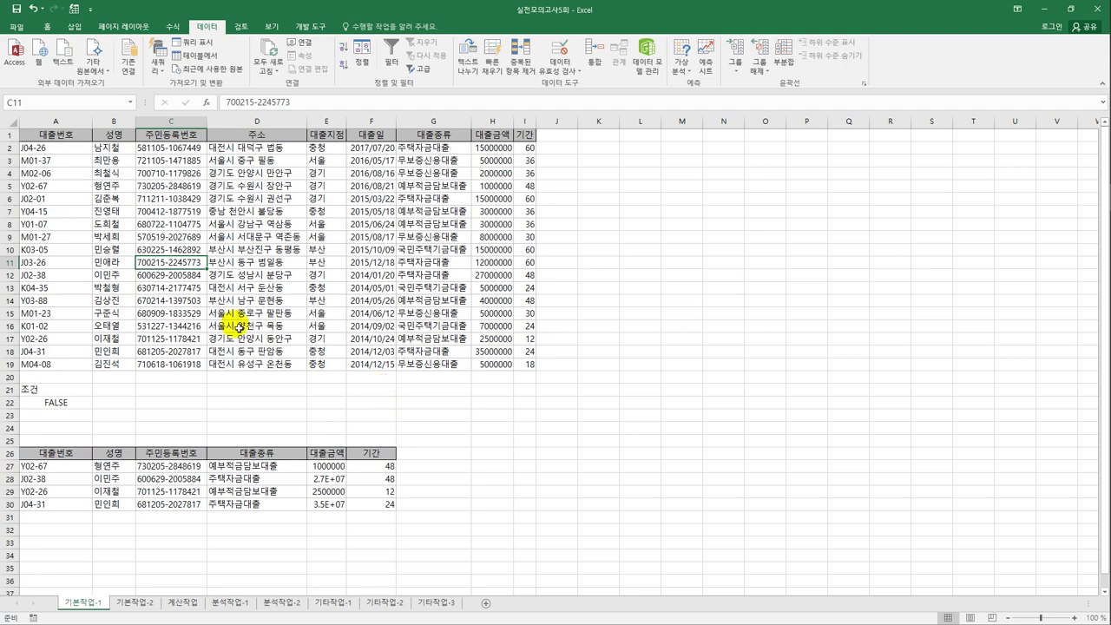
- Create a new conditional formatting rule for A2:I19 that uses a formula to determine the formatted cells
{"action": "left_click_drag", "start_coordinate": [61, 148], "coordinate": [529, 371]}
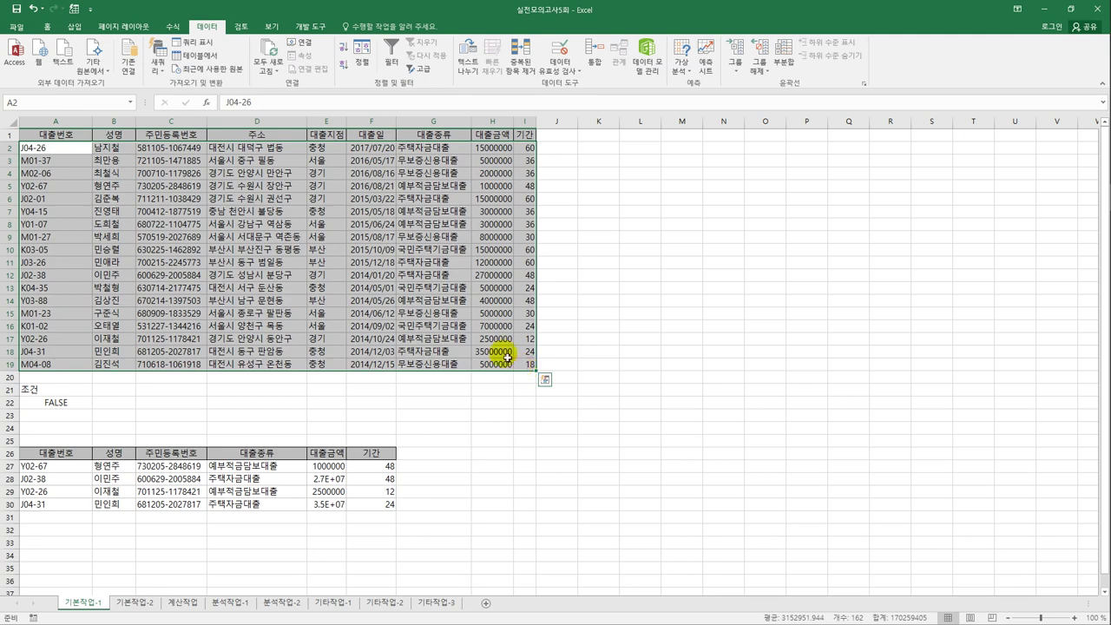
{"action": "left_click", "coordinate": [48, 28]}
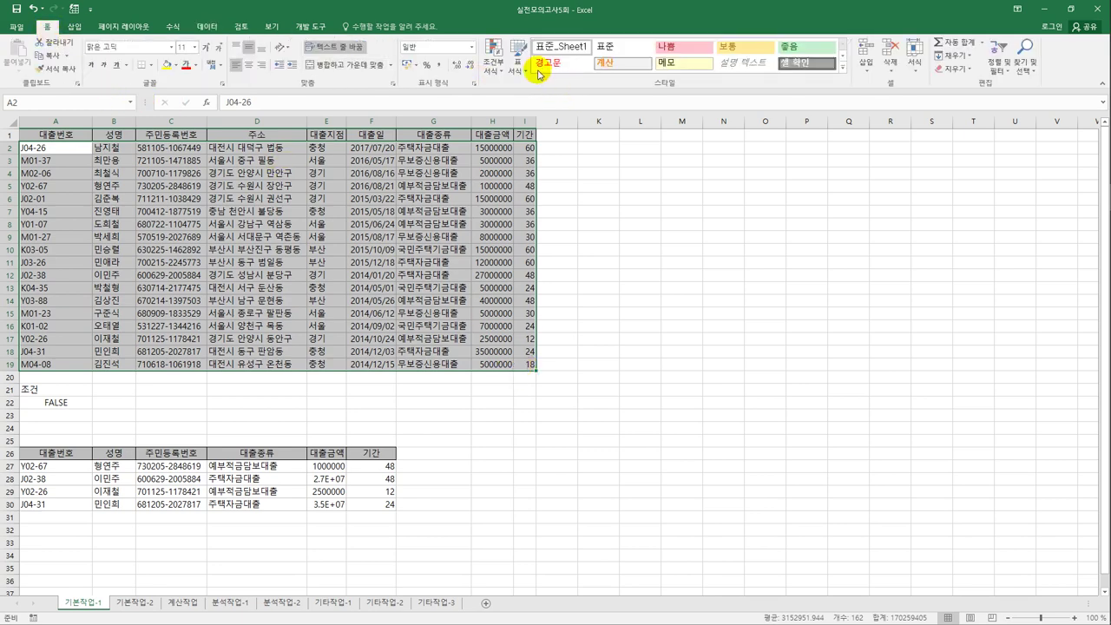
{"action": "left_click", "coordinate": [495, 65]}
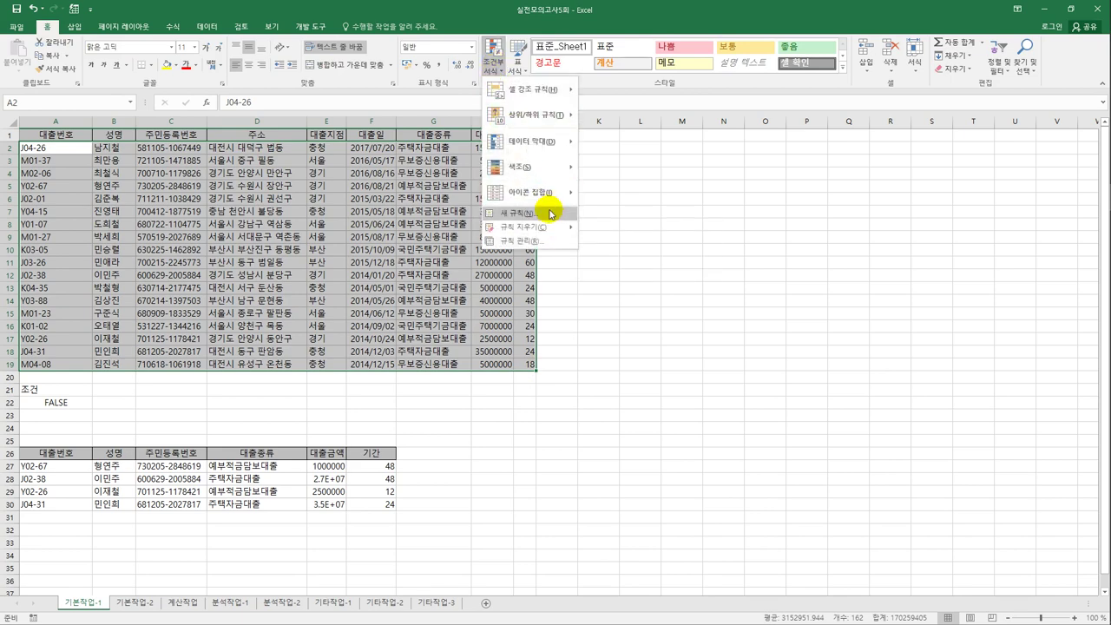
{"action": "left_click", "coordinate": [550, 214]}
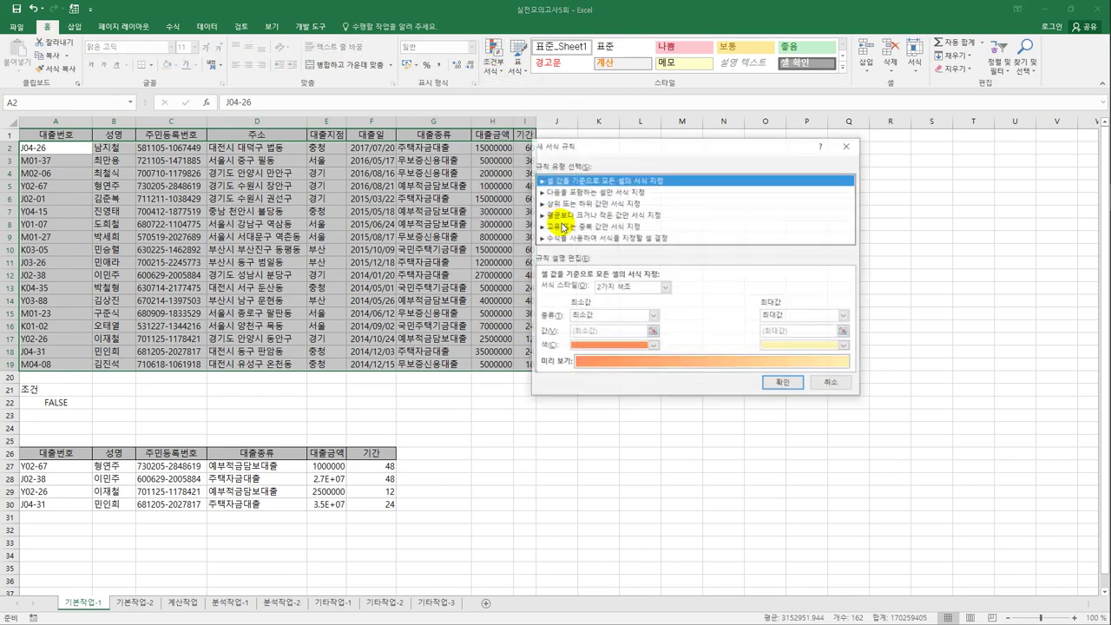
{"action": "left_click_drag", "start_coordinate": [620, 143], "coordinate": [693, 125]}
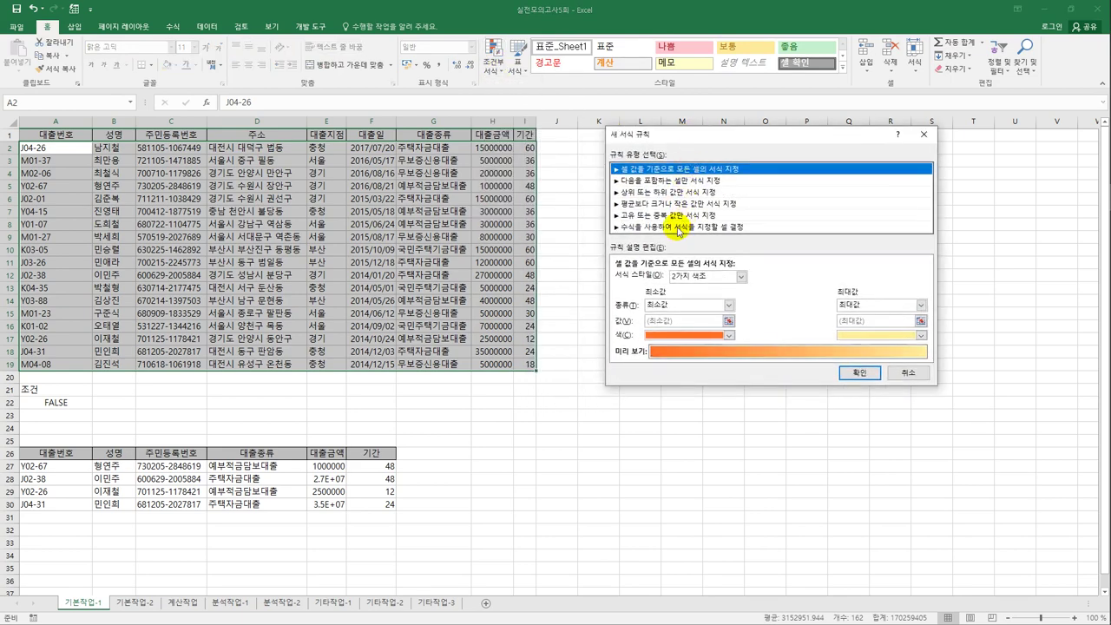
{"action": "left_click", "coordinate": [682, 227]}
{"action": "left_click", "coordinate": [671, 280]}
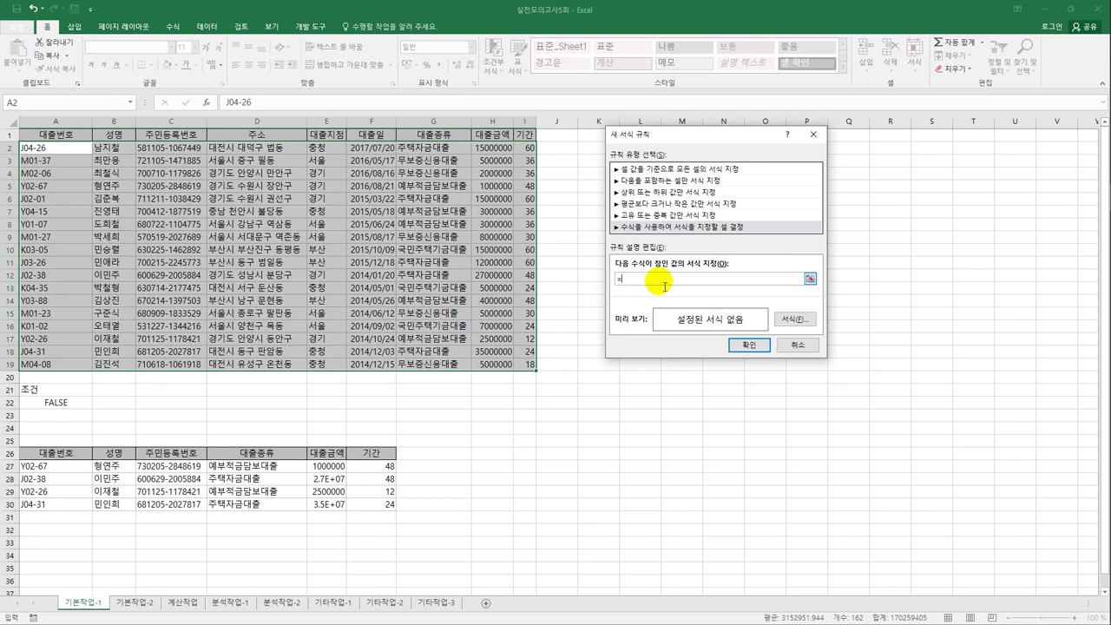
- Begin the rule formula as an OR function whose first test is left($D2,3)="부산시", with only column D absolute
{"action": "type", "text": "ㅊ"}
{"action": "type", "text": "("}
{"action": "type", "text": "left"}
{"action": "type", "text": "("}
{"action": "left_click", "coordinate": [274, 152]}
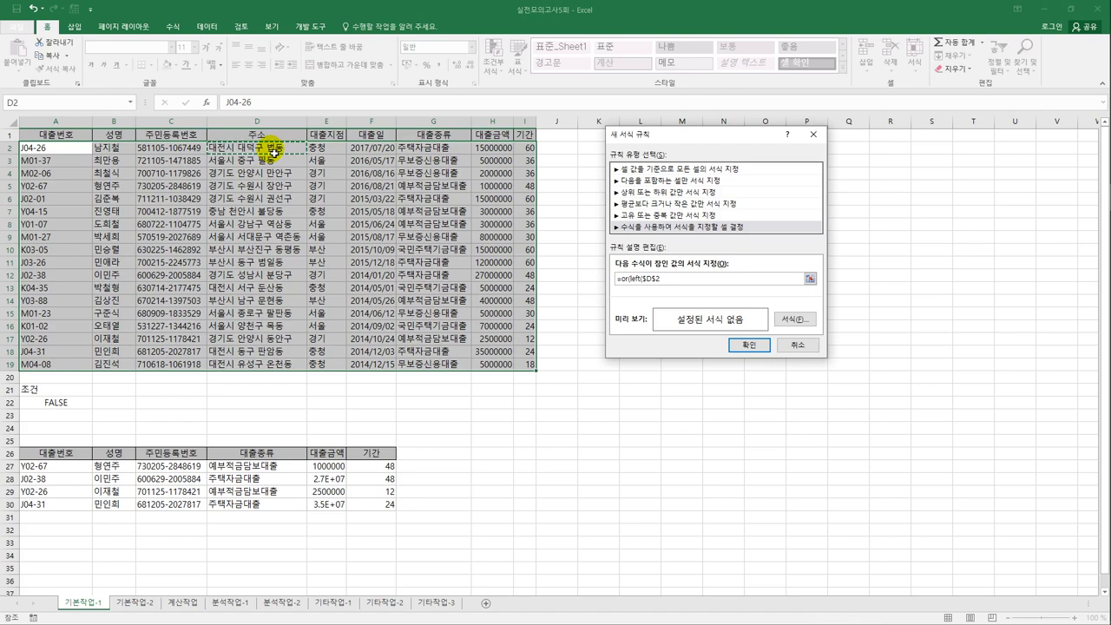
{"action": "left_click", "coordinate": [657, 278]}
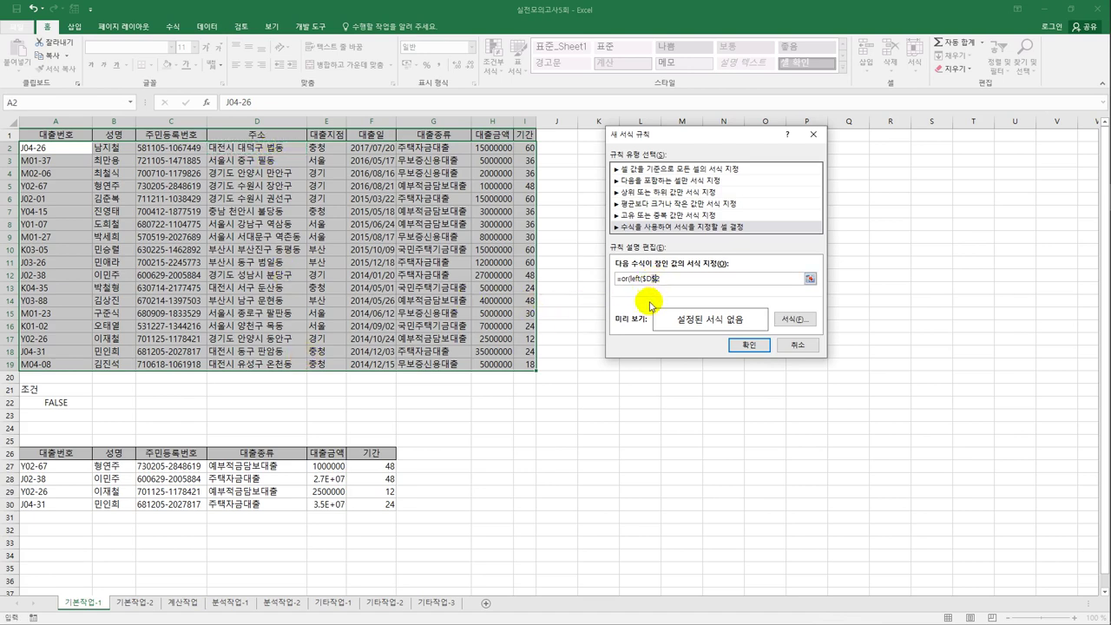
{"action": "key", "text": "BackSpace"}
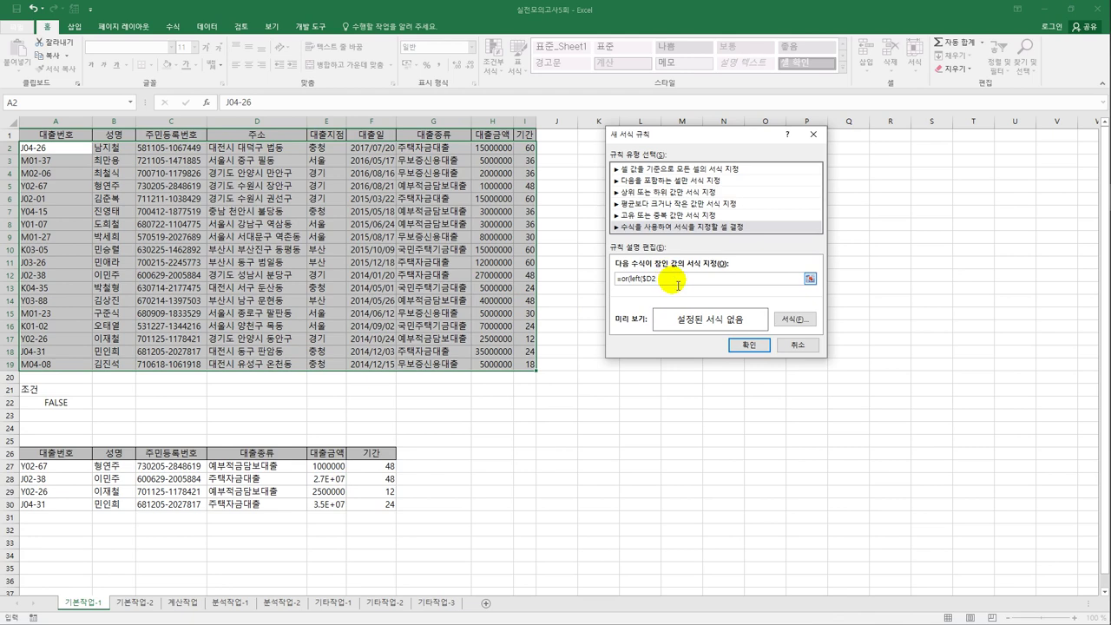
{"action": "type", "text": ",3"}
{"action": "type", "text": ")=\"1"}
{"action": "type", "text": "1"}
{"action": "type", "text": "부산시"}
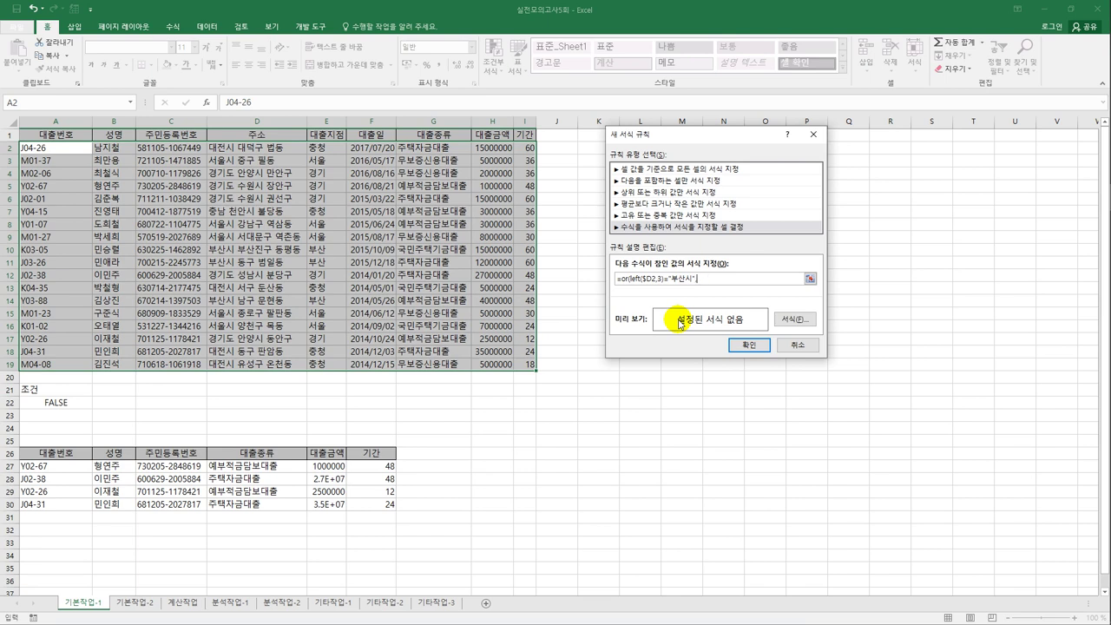
- Add month($F2)=5 as the second OR test, with only column F absolute, and close the rule formula
{"action": "type", "text": "month("}
{"action": "left_click", "coordinate": [381, 150]}
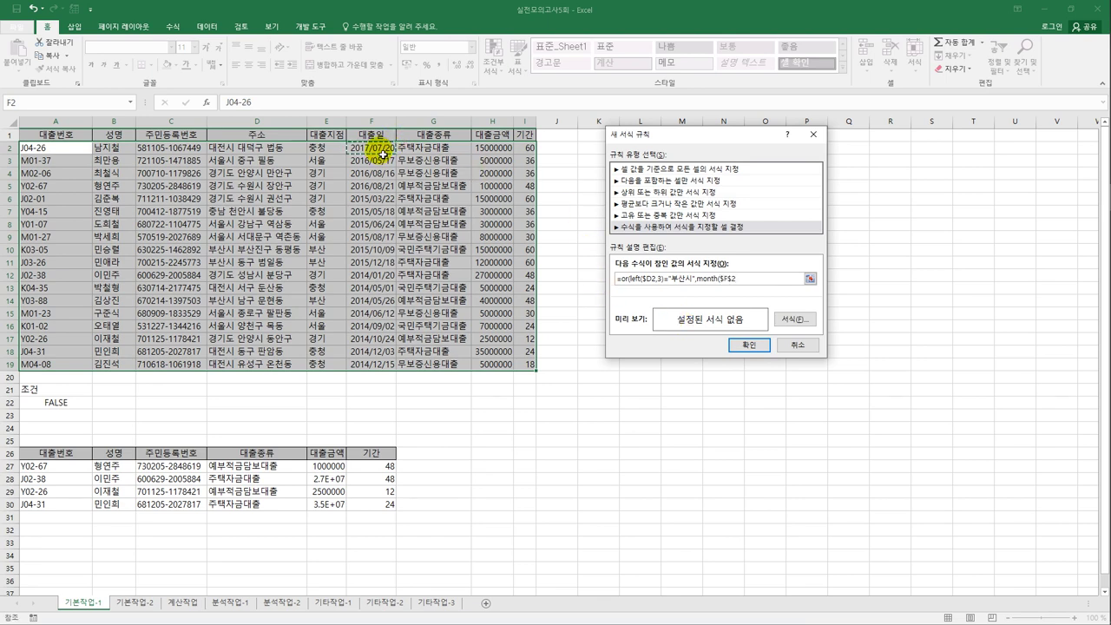
{"action": "left_click", "coordinate": [736, 286]}
{"action": "key", "text": "F4"}
{"action": "key", "text": "F4"}
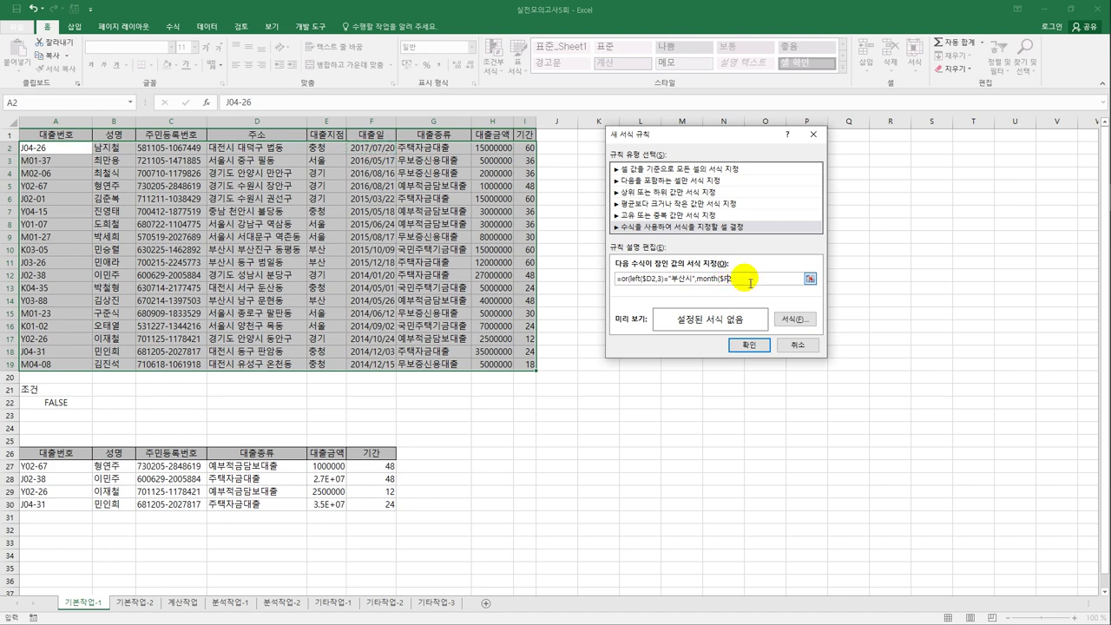
{"action": "type", "text": ")=5"}
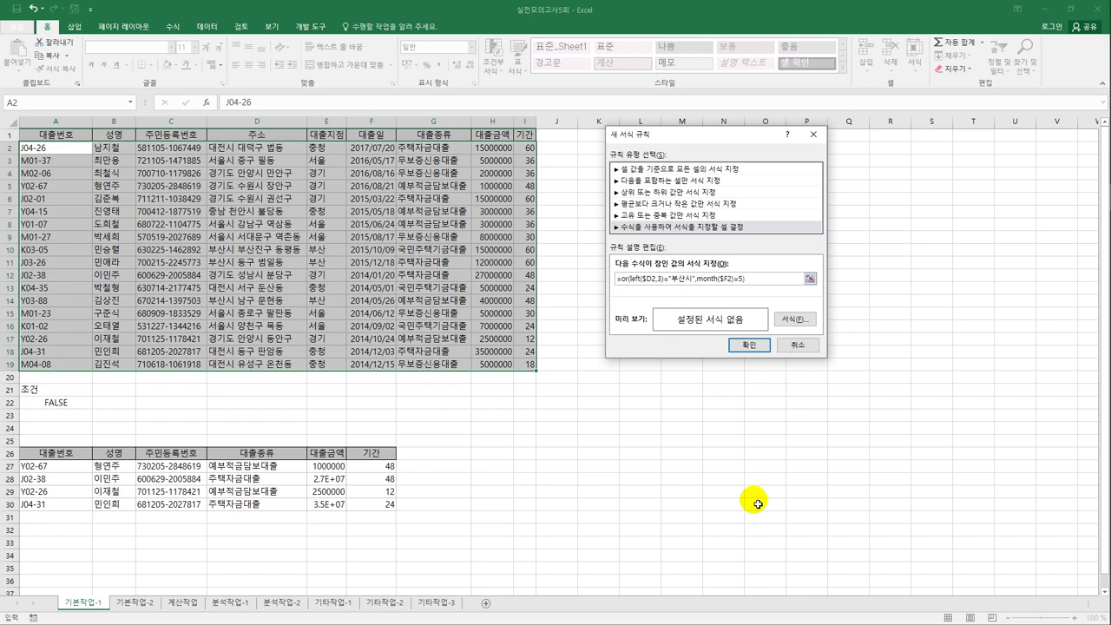
- Give the rule a yellow background fill and apply the conditional formatting to the selected rows
{"action": "left_click", "coordinate": [797, 321]}
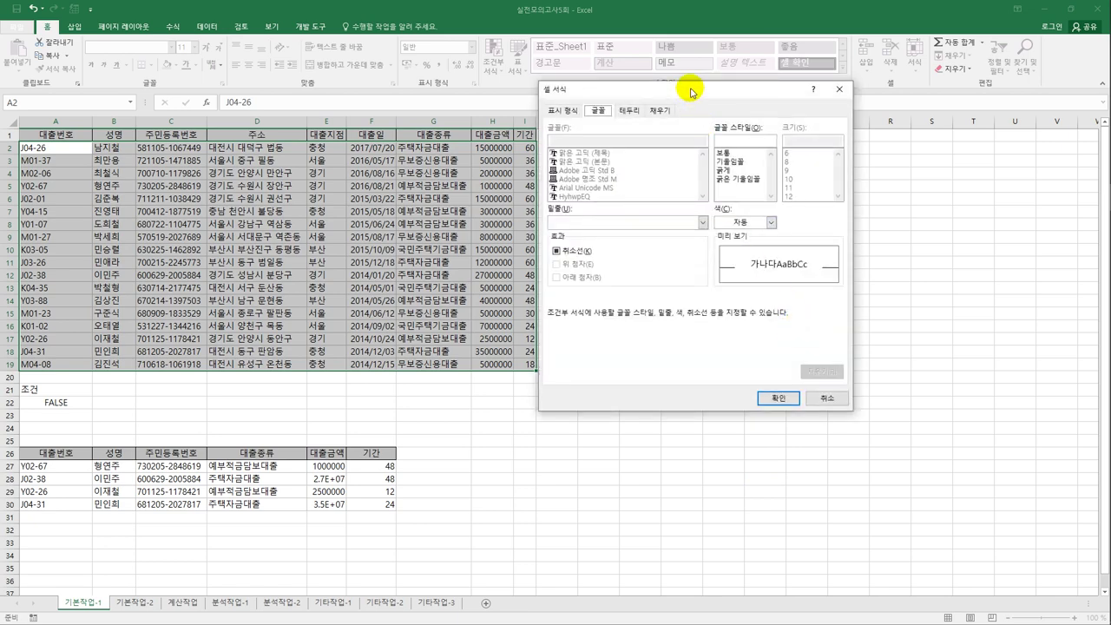
{"action": "left_click_drag", "start_coordinate": [690, 93], "coordinate": [391, 150]}
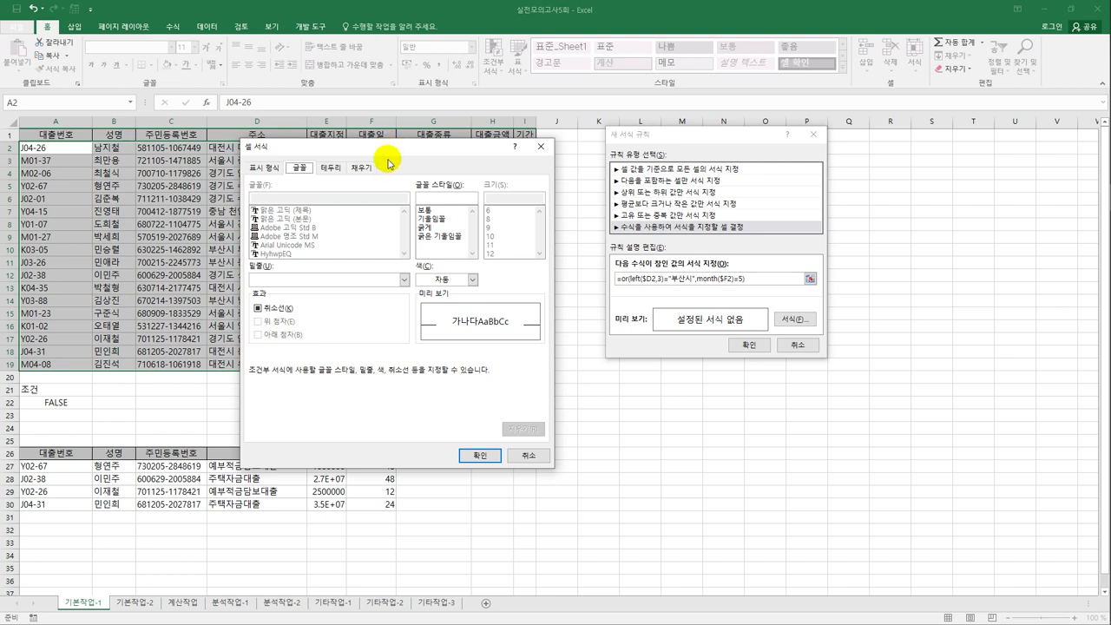
{"action": "left_click", "coordinate": [361, 166]}
{"action": "left_click", "coordinate": [291, 288]}
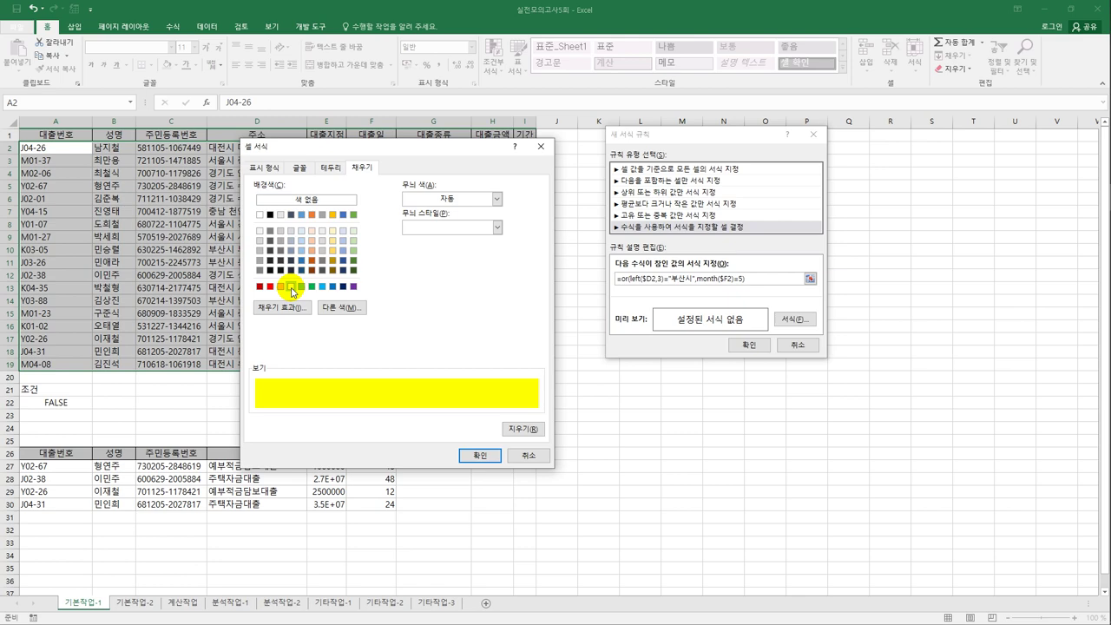
{"action": "left_click", "coordinate": [478, 455]}
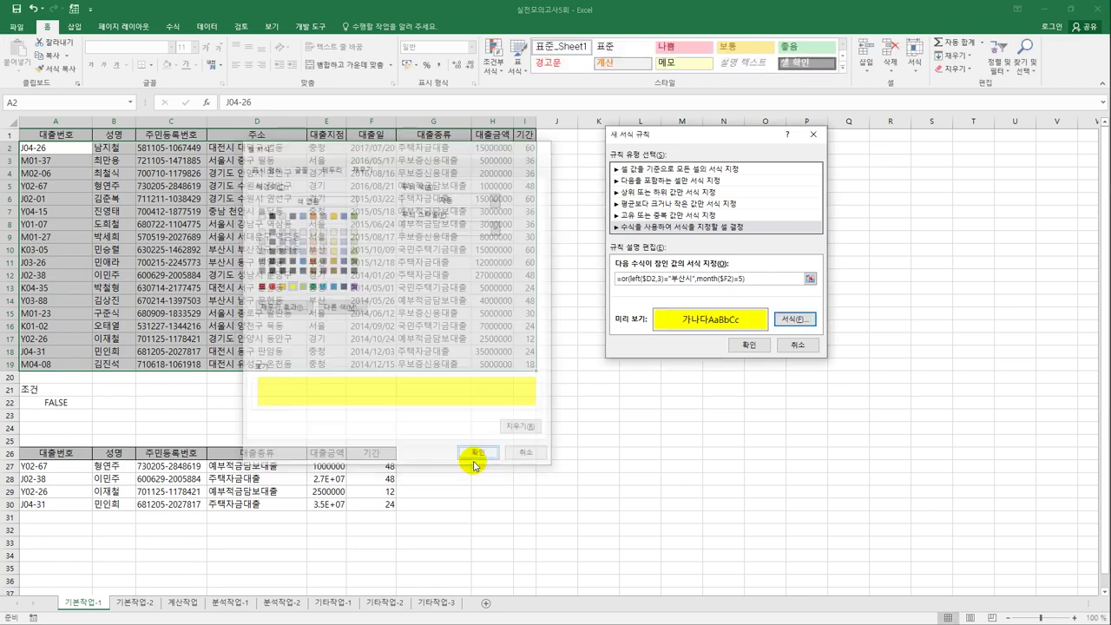
{"action": "left_click", "coordinate": [750, 345]}
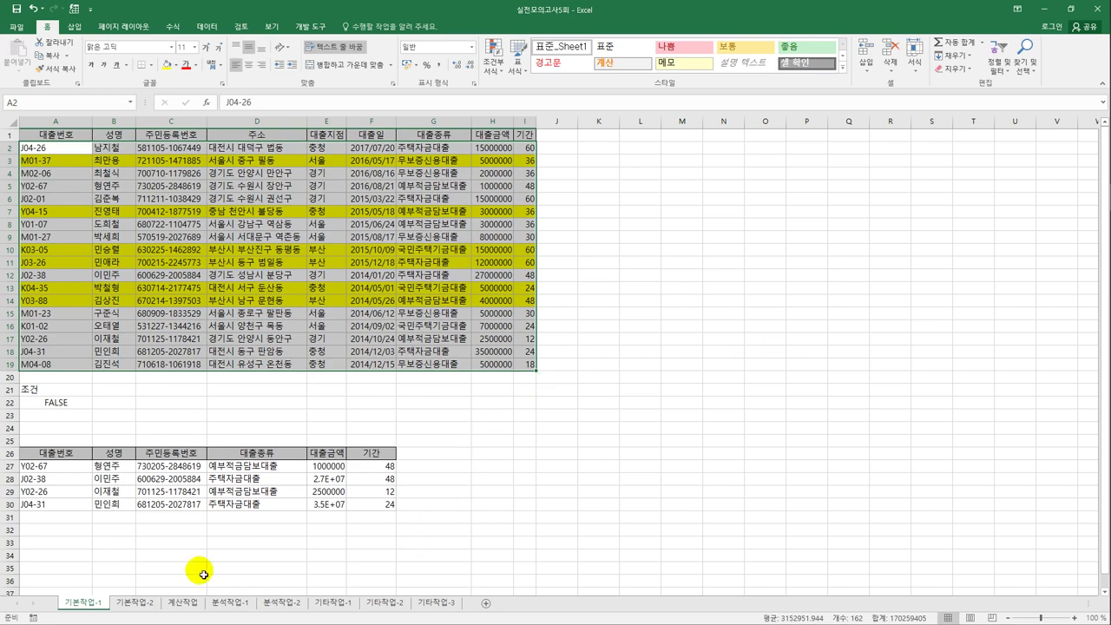
- On the 기본작업-2 sheet, set A1:I19 as the print area and change the page orientation to landscape
{"action": "left_click", "coordinate": [134, 603]}
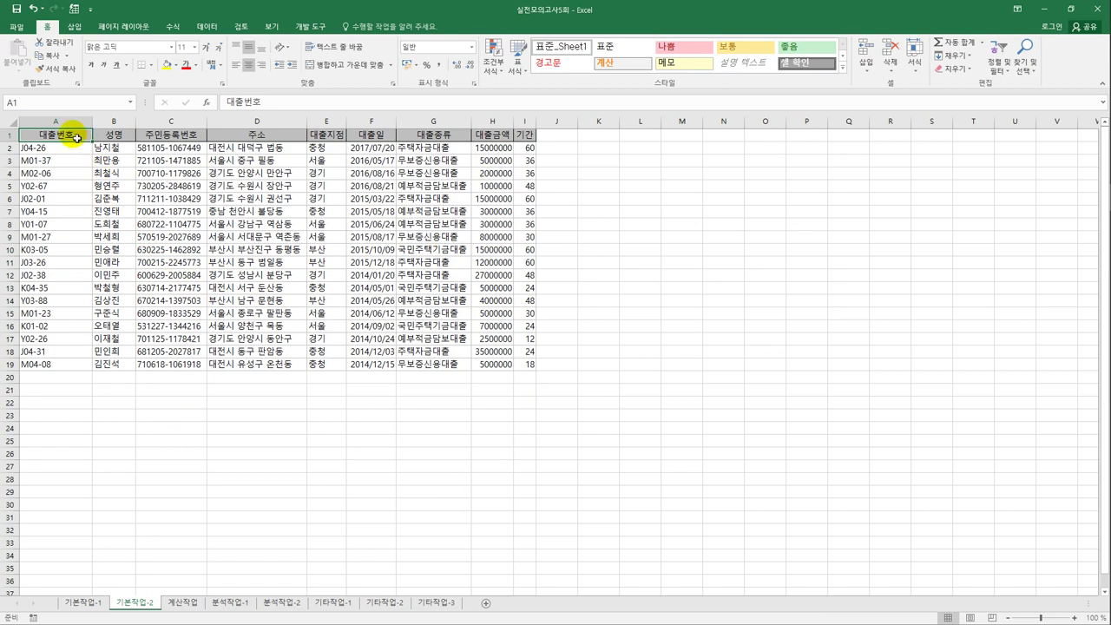
{"action": "left_click_drag", "start_coordinate": [74, 136], "coordinate": [525, 372]}
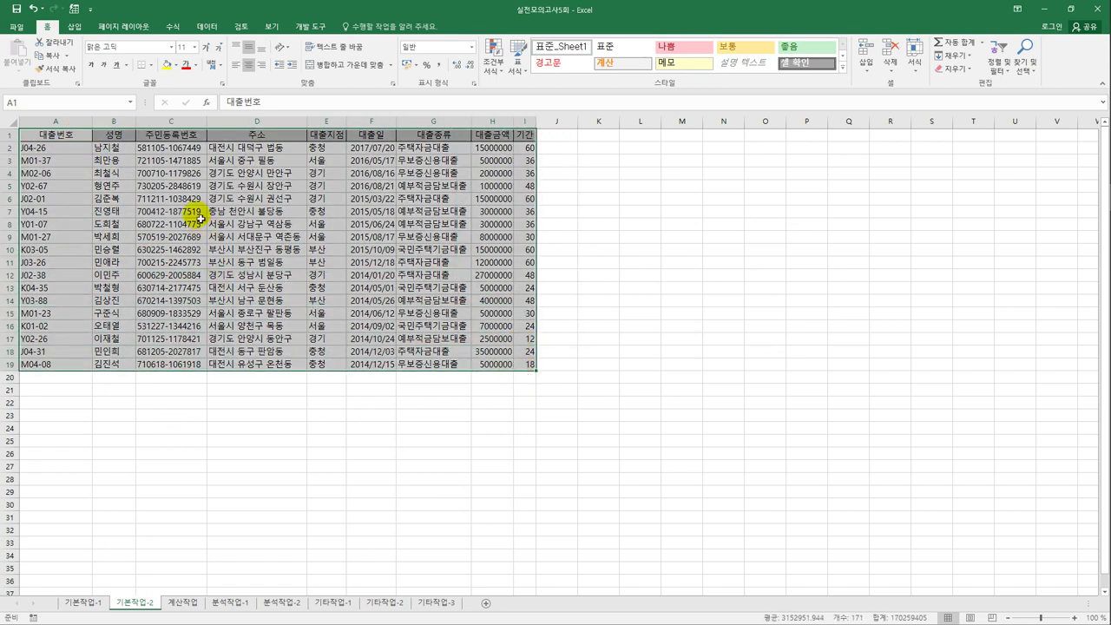
{"action": "left_click", "coordinate": [130, 29]}
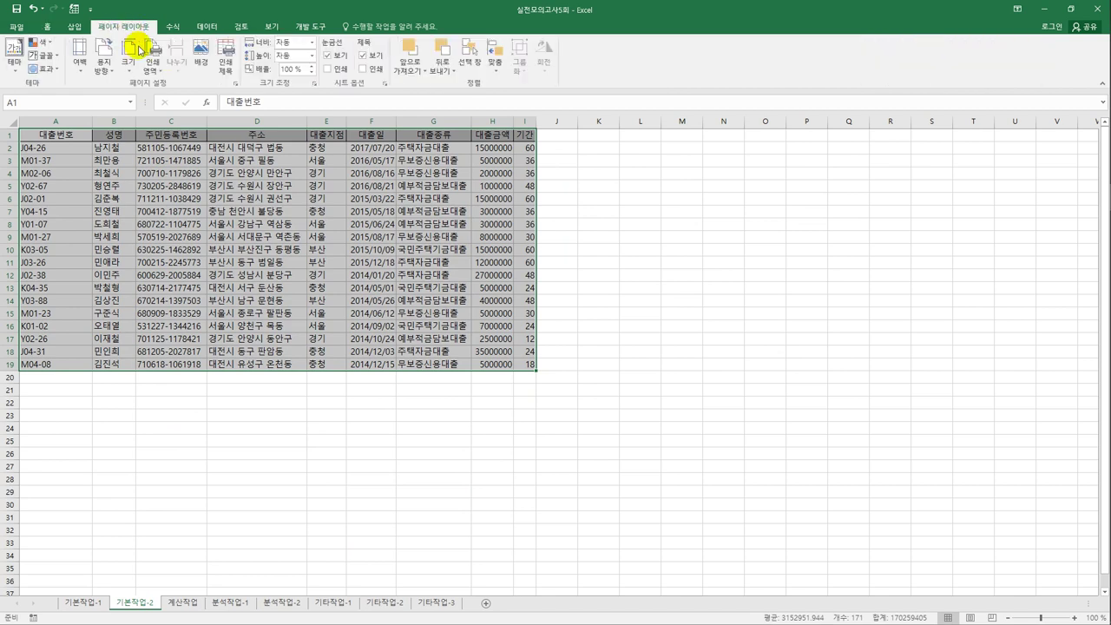
{"action": "left_click", "coordinate": [151, 66]}
{"action": "left_click", "coordinate": [162, 84]}
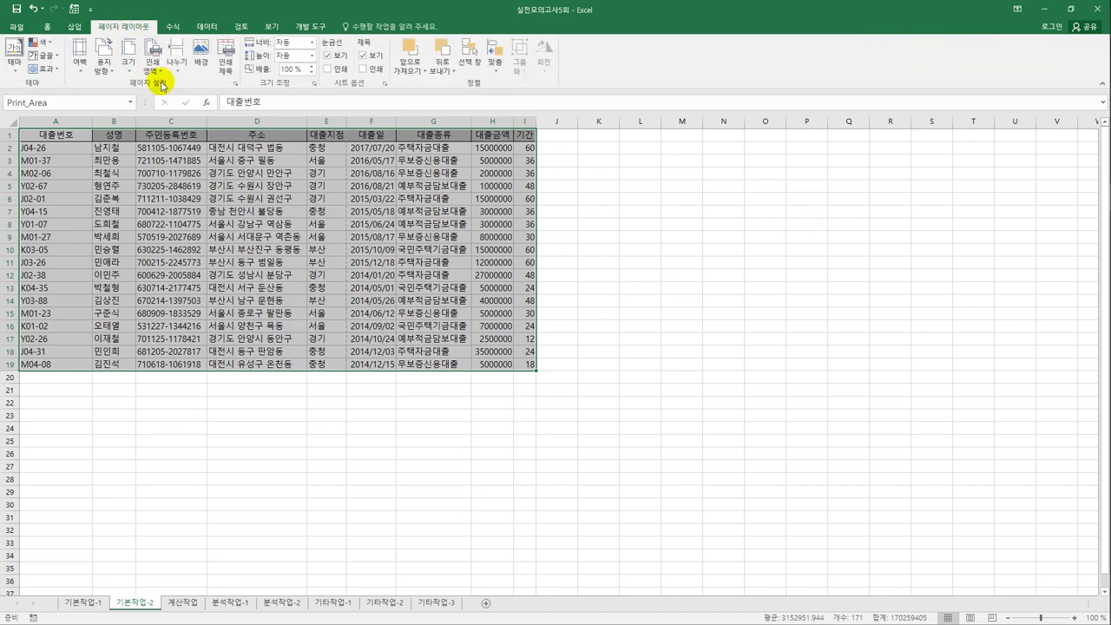
{"action": "left_click", "coordinate": [102, 66]}
{"action": "left_click", "coordinate": [113, 95]}
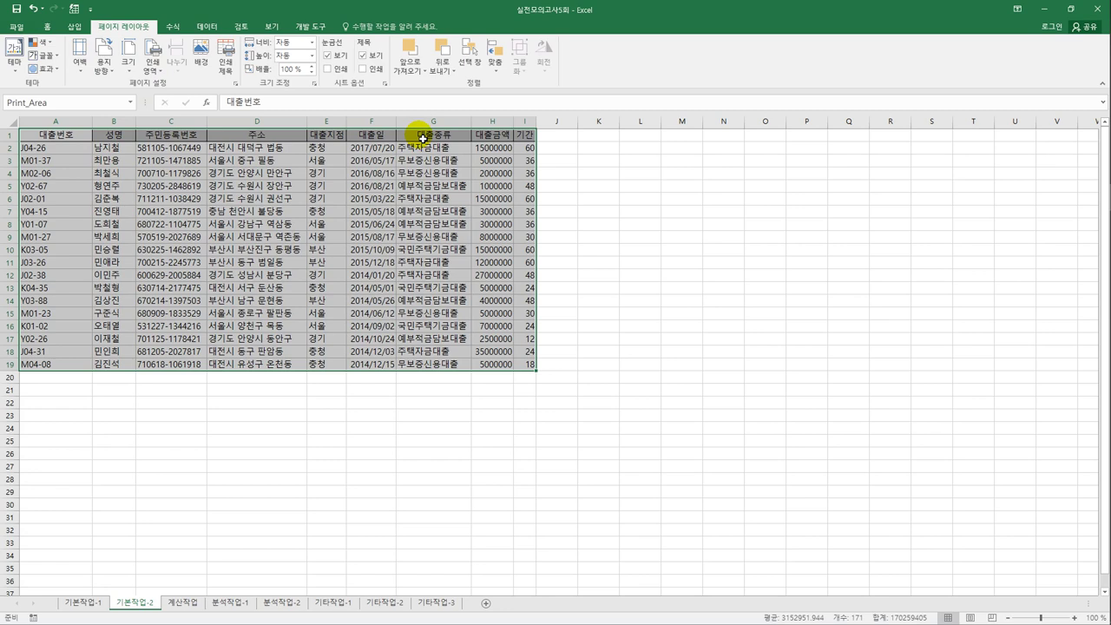
- In the page setup's sheet settings, set row 1 ($1:$1) as the title row repeated on every printed page
{"action": "left_click", "coordinate": [235, 83]}
{"action": "left_click", "coordinate": [729, 102]}
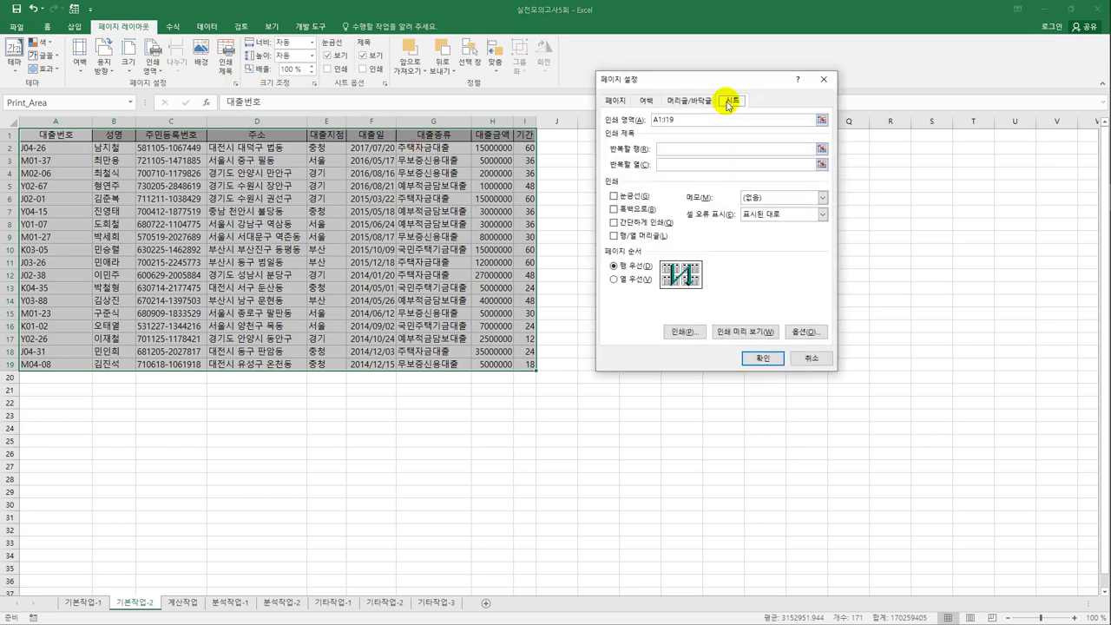
{"action": "left_click", "coordinate": [678, 150]}
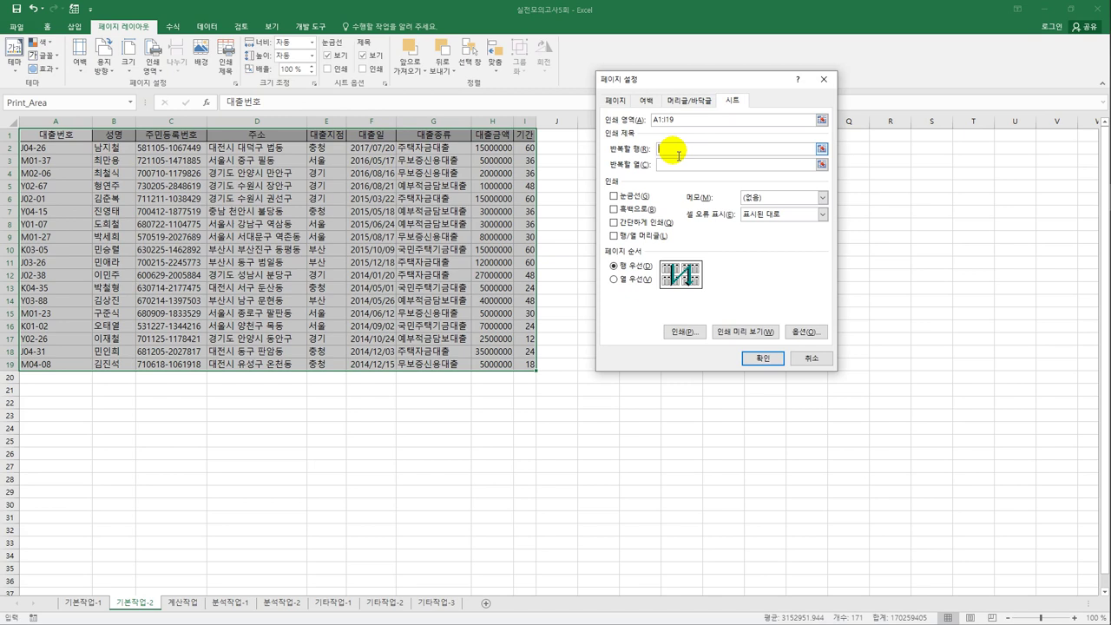
{"action": "left_click", "coordinate": [20, 137]}
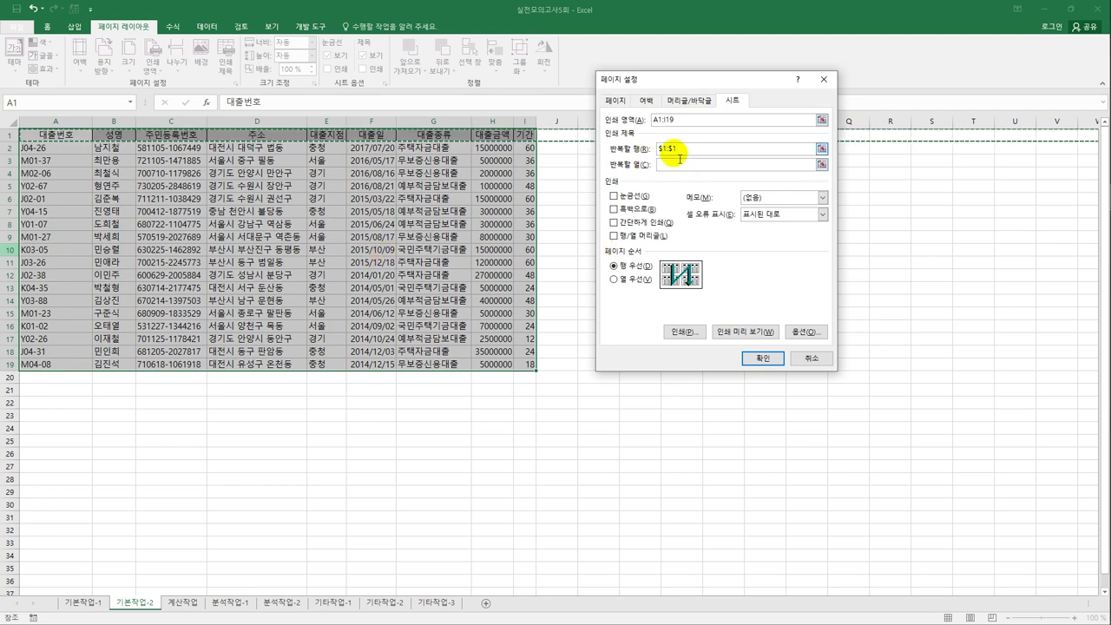
- Center the printed content on the page both horizontally and vertically in the page setup
{"action": "left_click", "coordinate": [647, 100]}
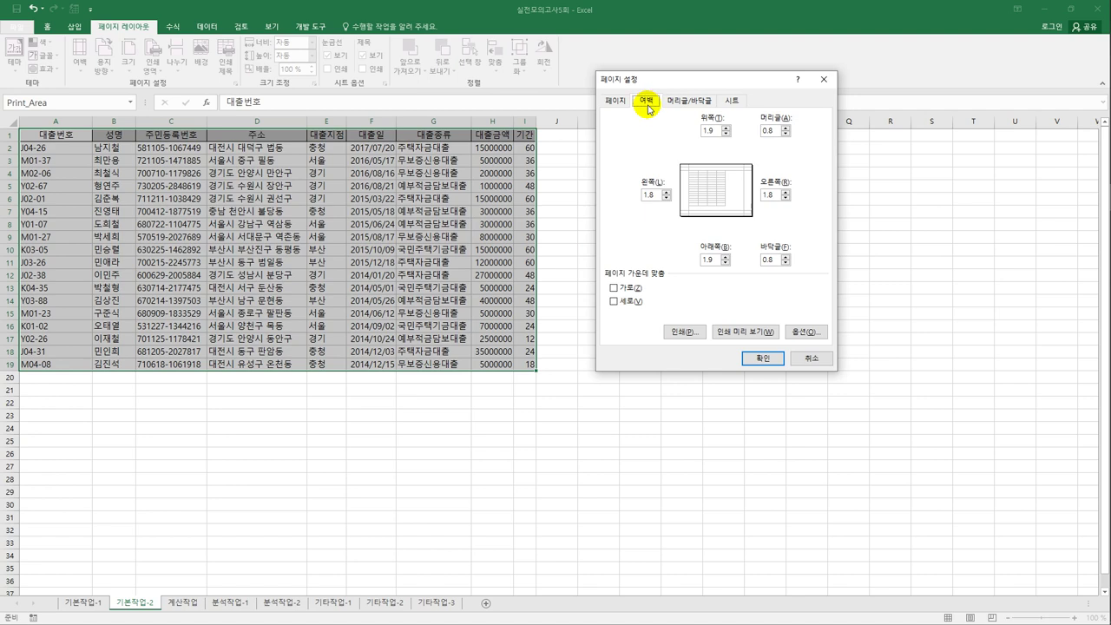
{"action": "left_click", "coordinate": [639, 289]}
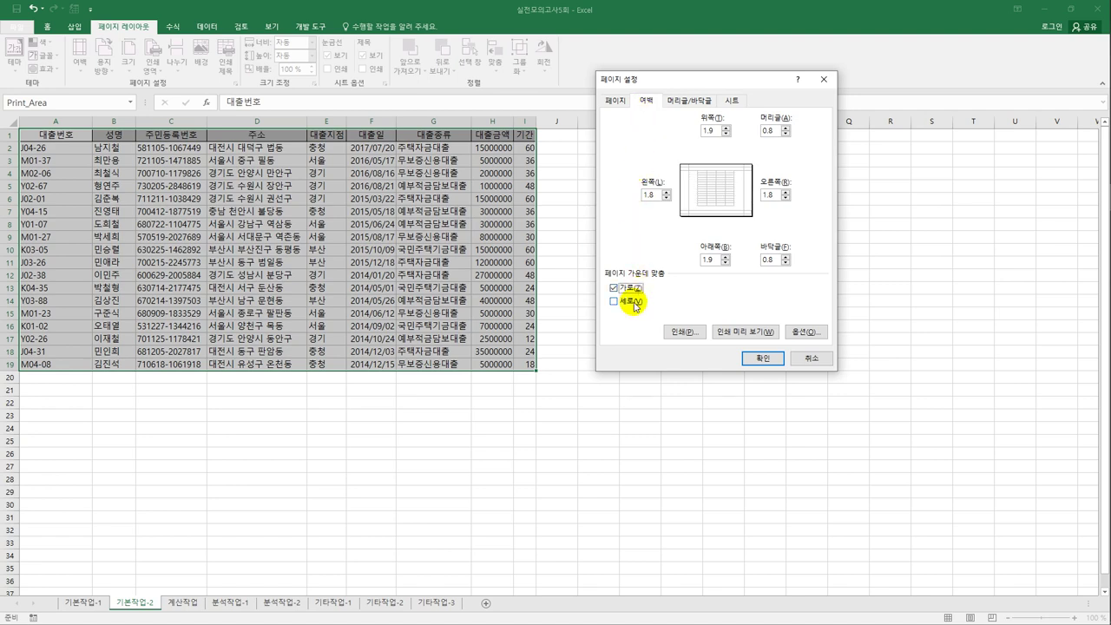
{"action": "left_click", "coordinate": [636, 304]}
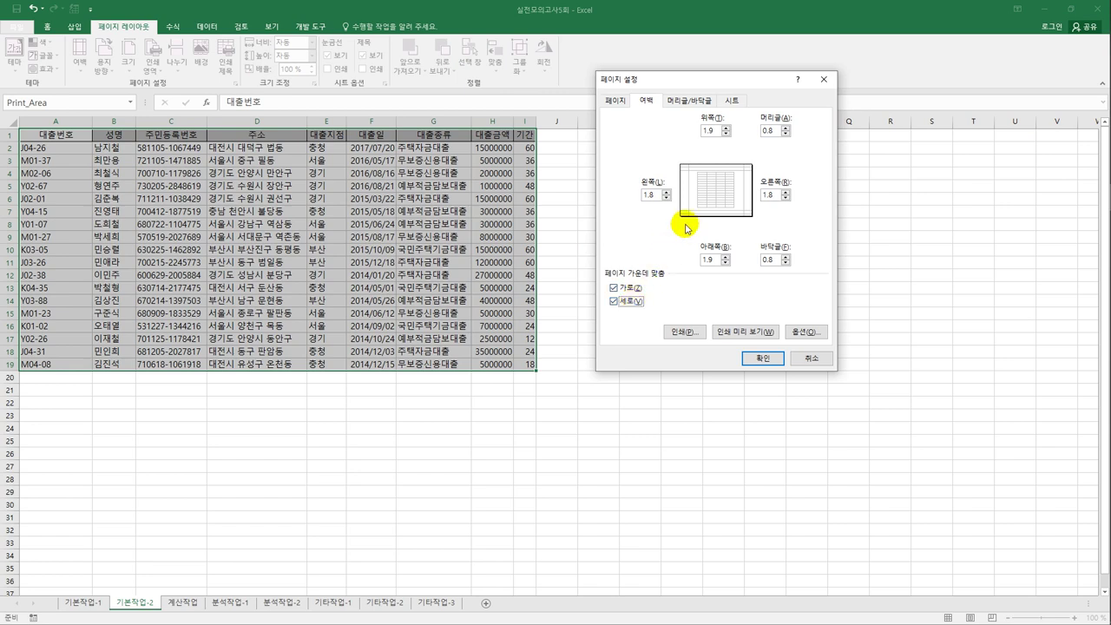
- Add a custom footer in the right section reading "출력일 : " followed by the current date code &[날짜], and apply the page setup
{"action": "left_click", "coordinate": [683, 106]}
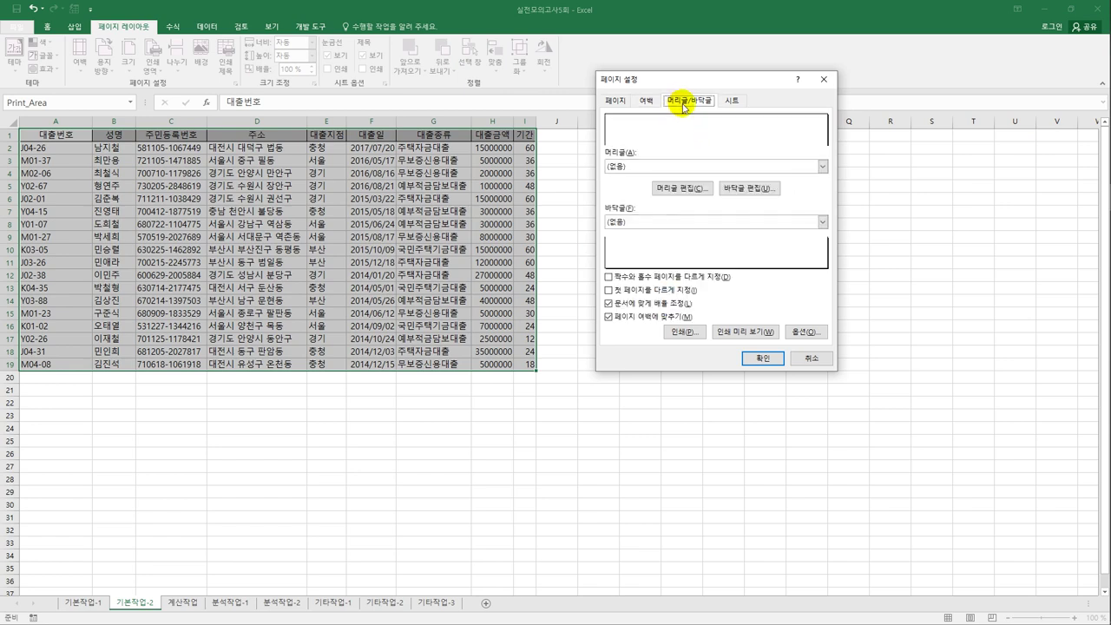
{"action": "left_click", "coordinate": [744, 189]}
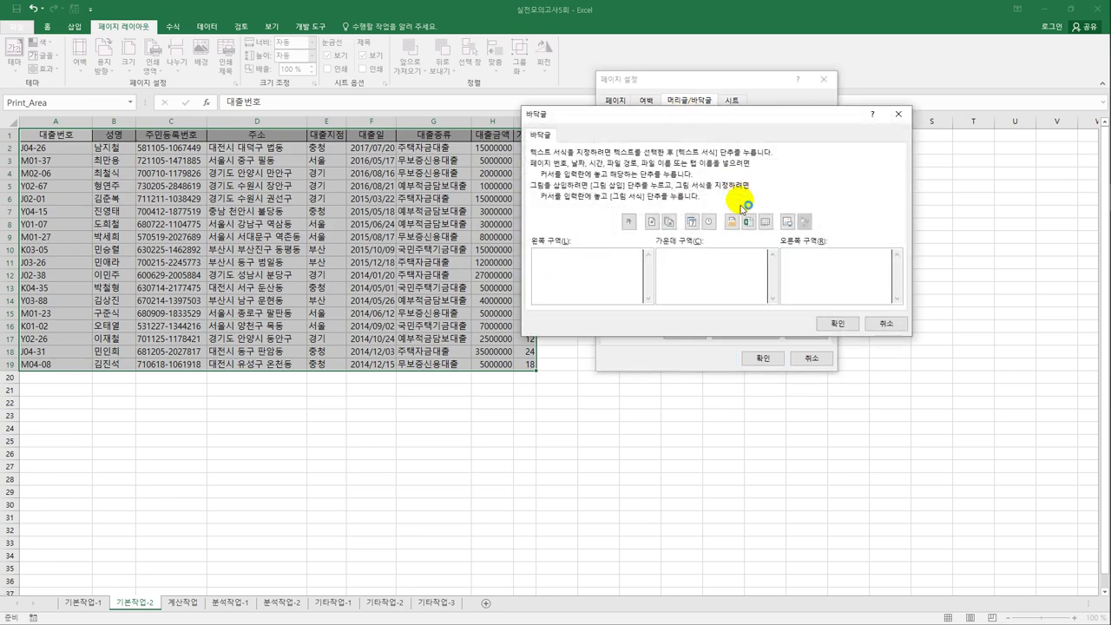
{"action": "left_click", "coordinate": [797, 273]}
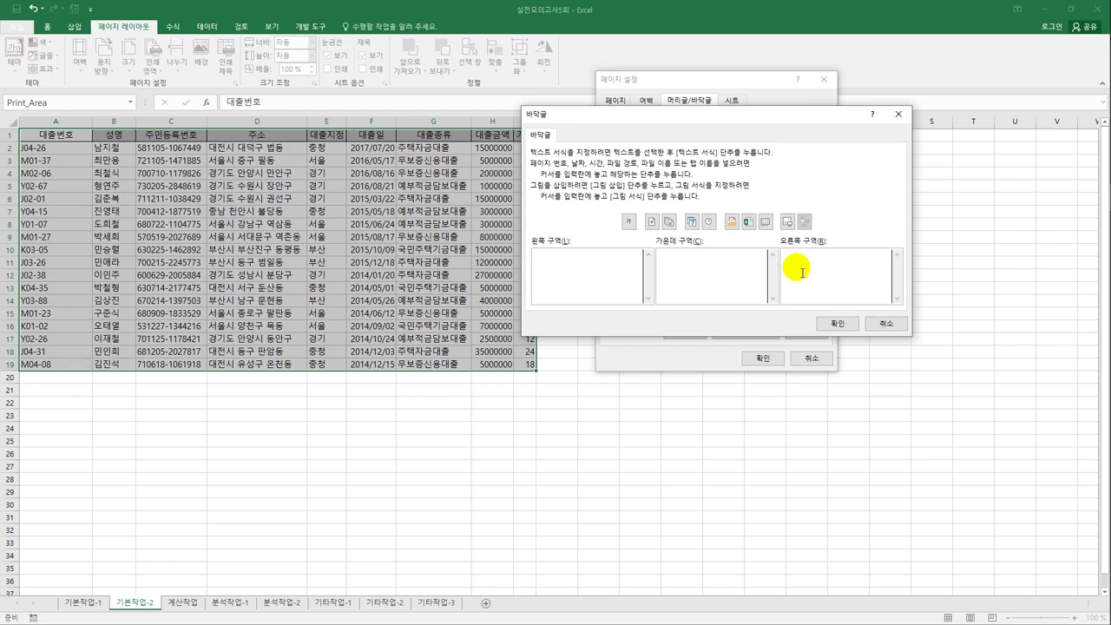
{"action": "type", "text": "c"}
{"action": "type", "text": "출력일"}
{"action": "type", "text": " :"}
{"action": "left_click", "coordinate": [692, 223]}
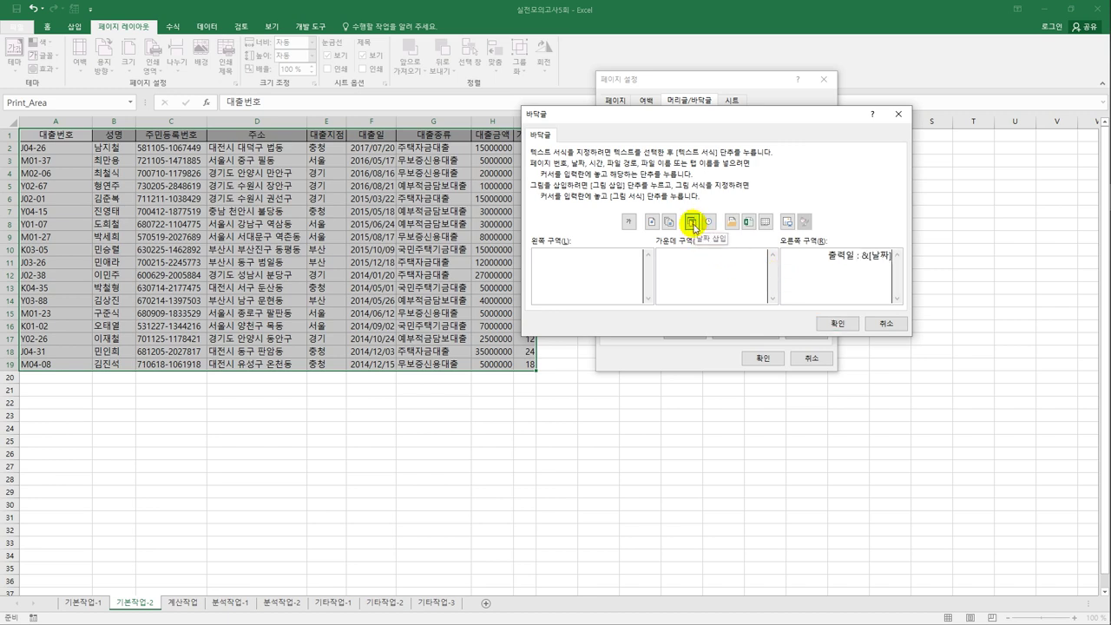
{"action": "left_click", "coordinate": [838, 324]}
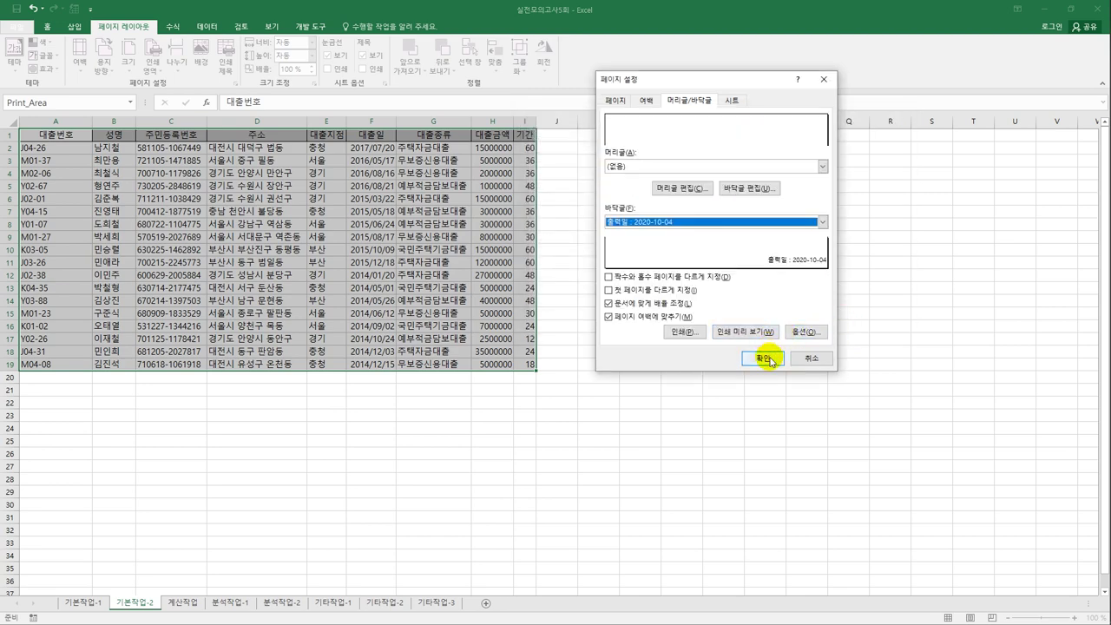
{"action": "left_click", "coordinate": [764, 358]}
- Check the print preview of the 기본작업-2 sheet and return to the worksheet
{"action": "left_click", "coordinate": [650, 353]}
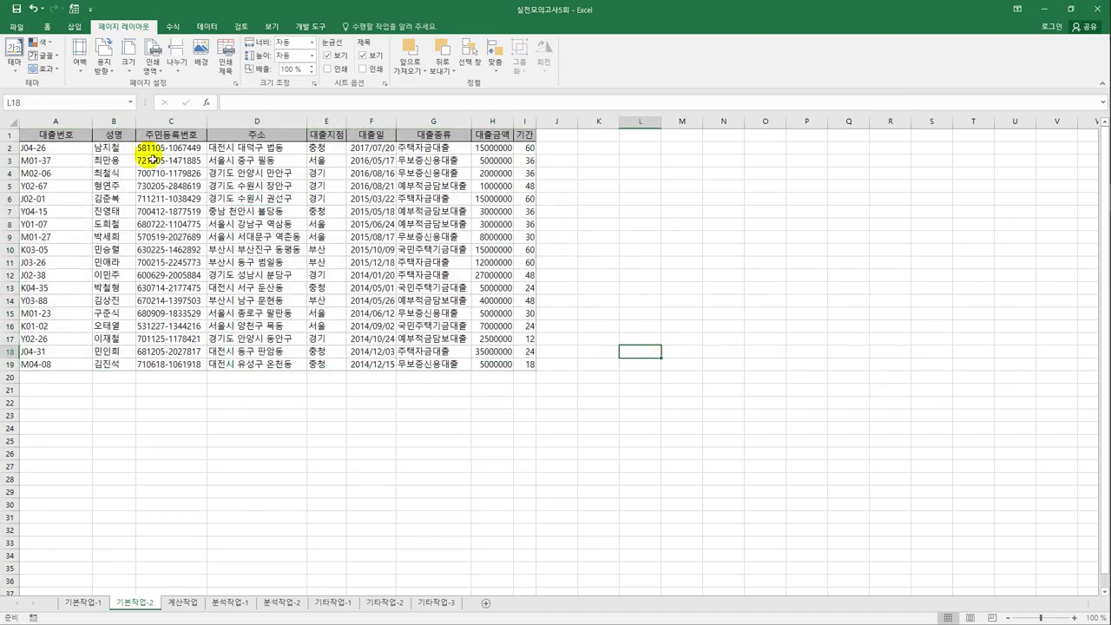
{"action": "left_click", "coordinate": [15, 30]}
{"action": "left_click", "coordinate": [30, 179]}
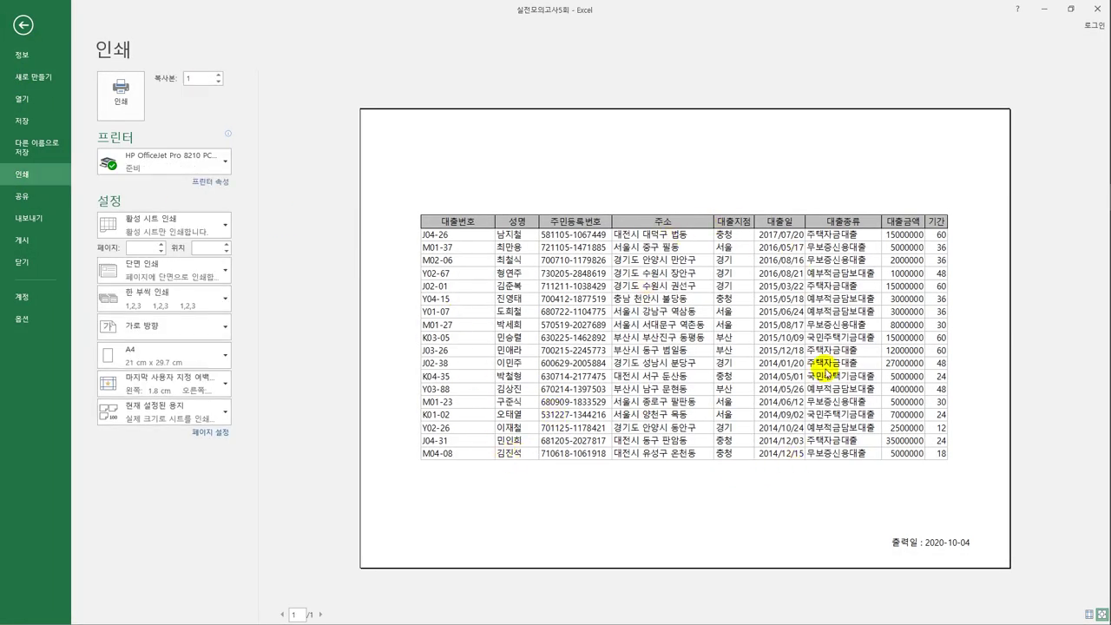
{"action": "left_click", "coordinate": [19, 23]}
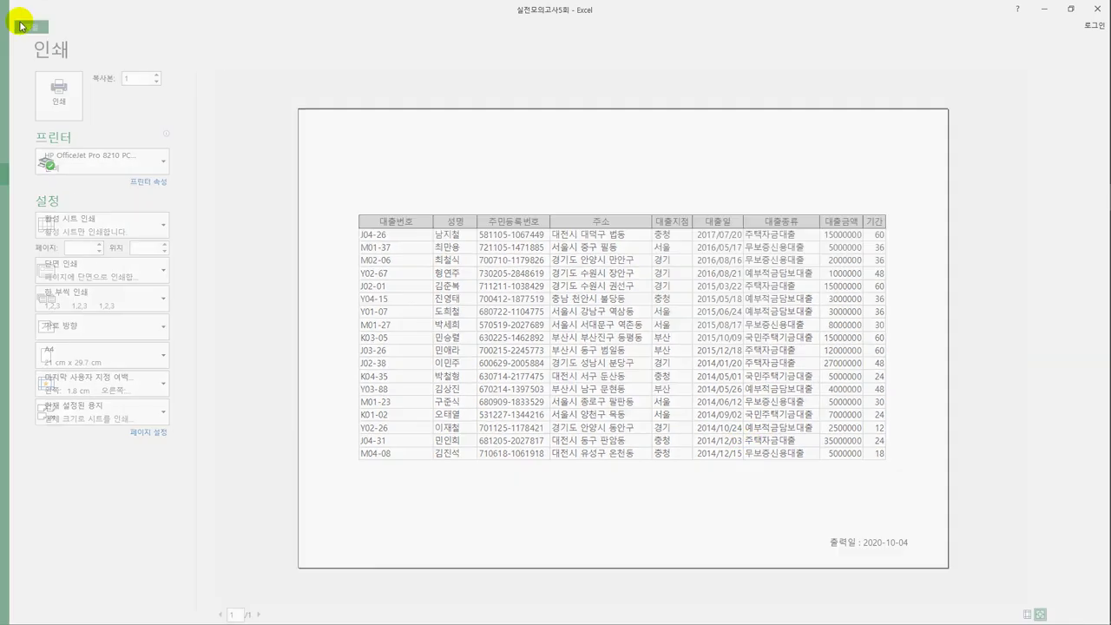
{"action": "left_click", "coordinate": [299, 426]}
- On the 계산작업 sheet, fill 표2's range G2:H5 with the array formula =TRANSPOSE(B2:E3)
{"action": "left_click", "coordinate": [184, 602]}
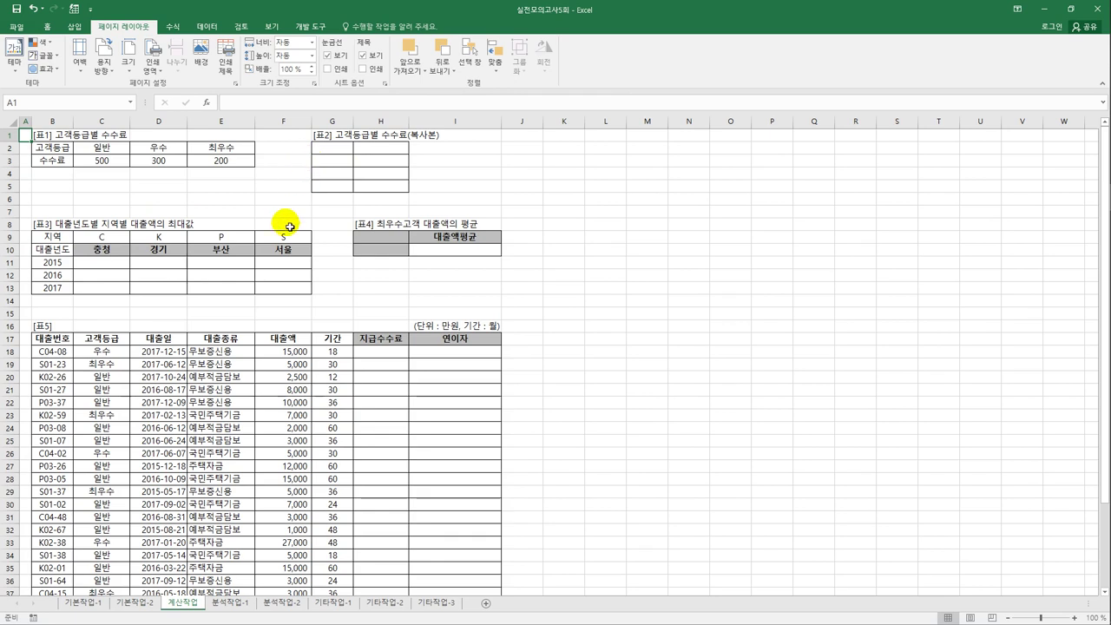
{"action": "left_click_drag", "start_coordinate": [49, 148], "coordinate": [223, 160]}
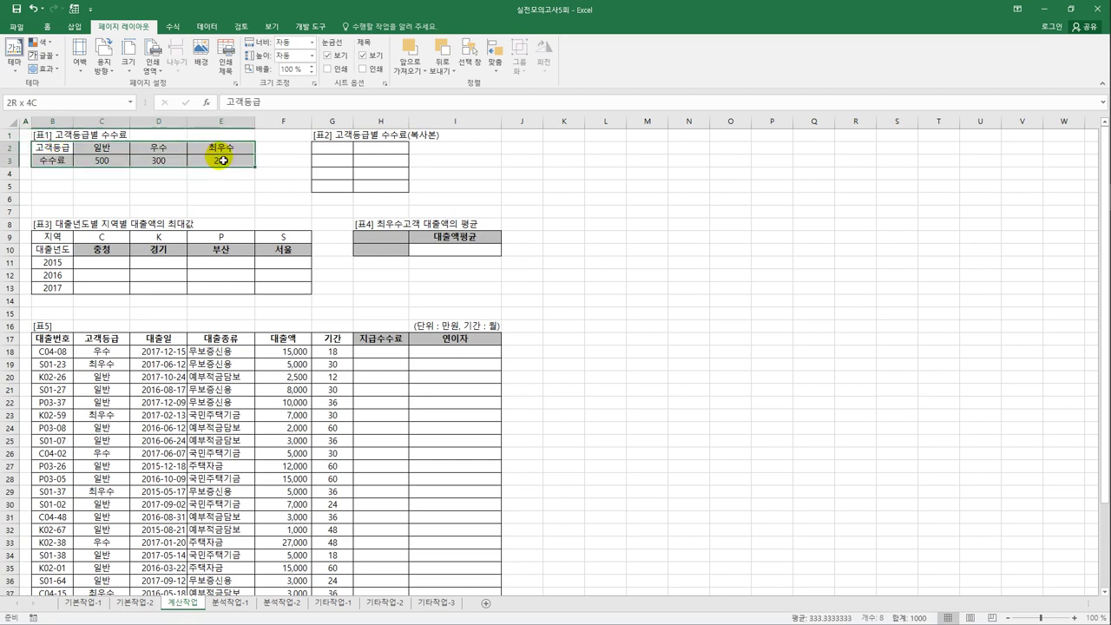
{"action": "left_click_drag", "start_coordinate": [342, 149], "coordinate": [366, 185]}
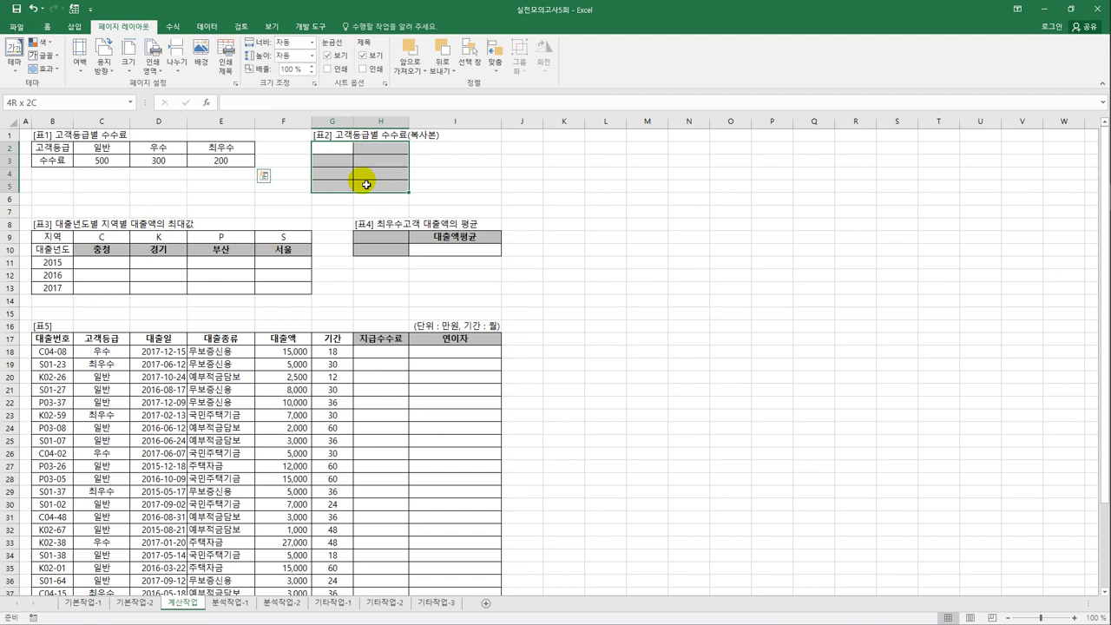
{"action": "left_click_drag", "start_coordinate": [366, 185], "coordinate": [366, 185]}
{"action": "type", "text": "="}
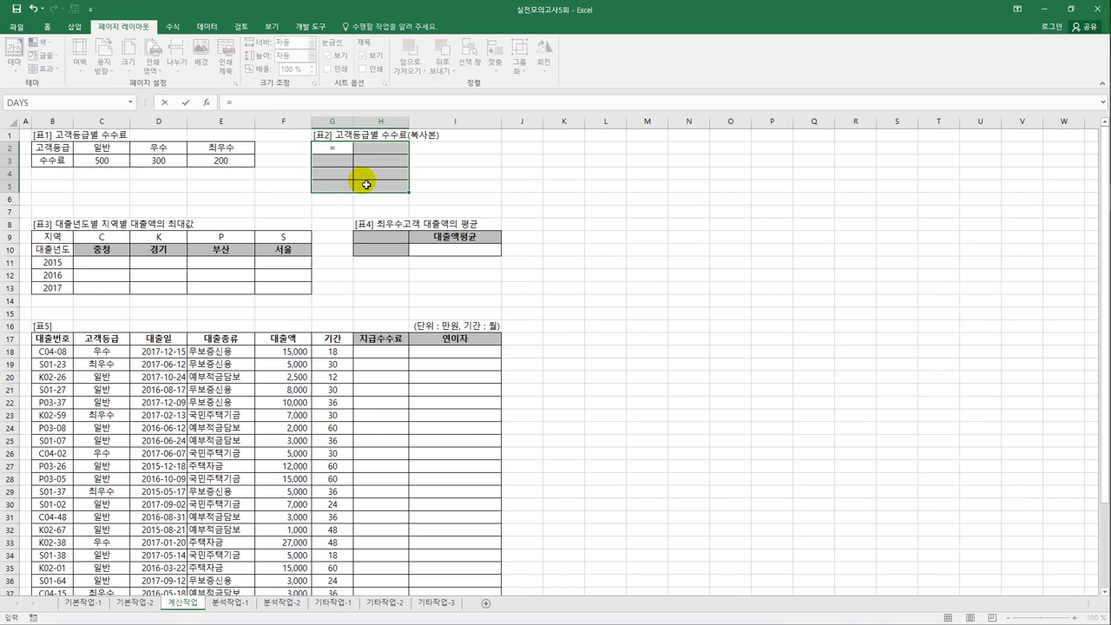
{"action": "type", "text": "tr"}
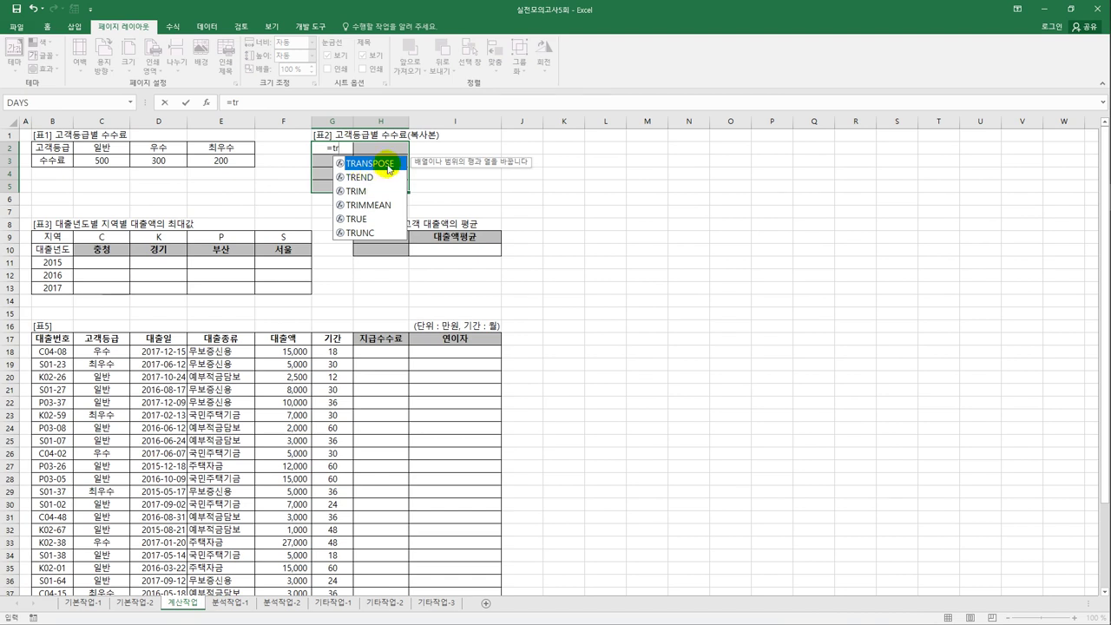
{"action": "double_click", "coordinate": [374, 163]}
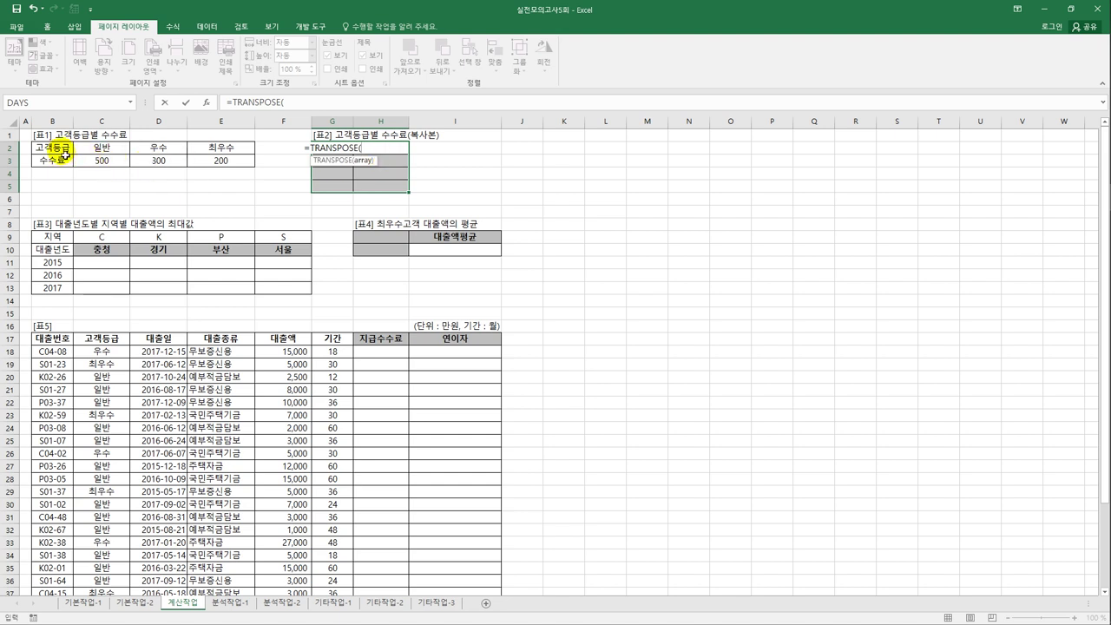
{"action": "left_click_drag", "start_coordinate": [57, 153], "coordinate": [251, 174]}
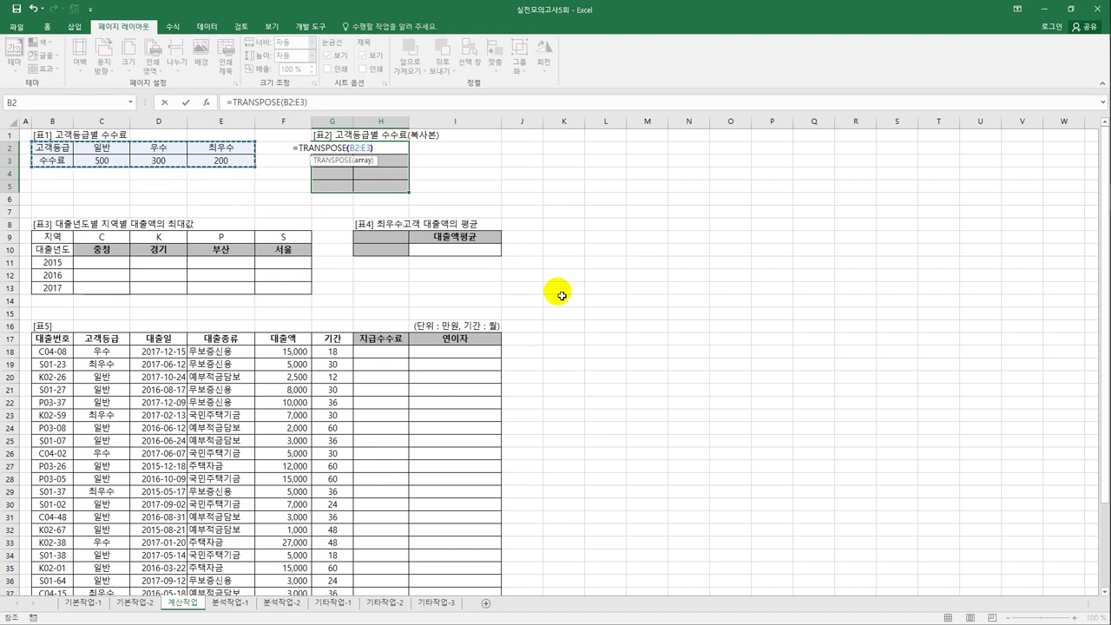
{"action": "type", "text": ")"}
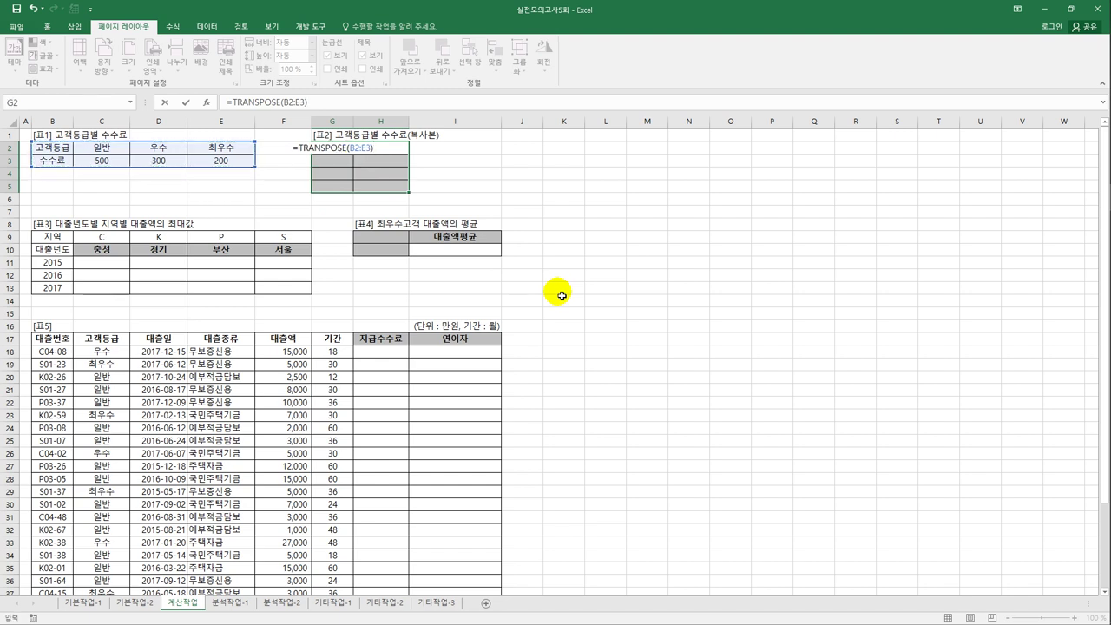
{"action": "key", "text": "ctrl+shift+Return"}
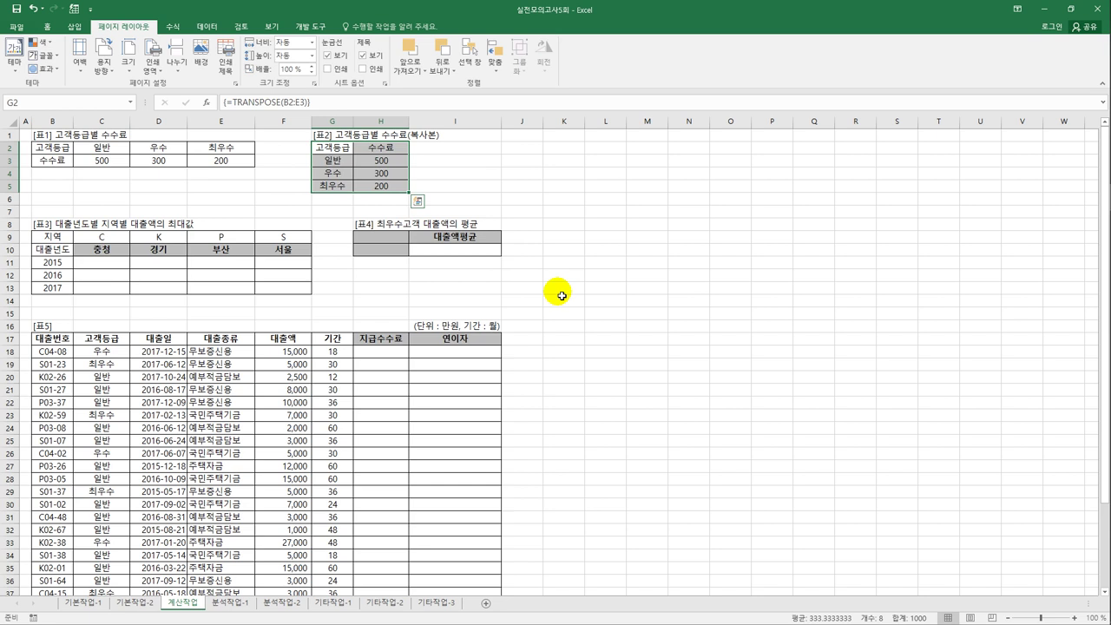
- In C11 of 표3, begin a MAX formula containing YEAR of the 대출일 range $D$18:$D$44 as an absolute reference
{"action": "left_click", "coordinate": [118, 271]}
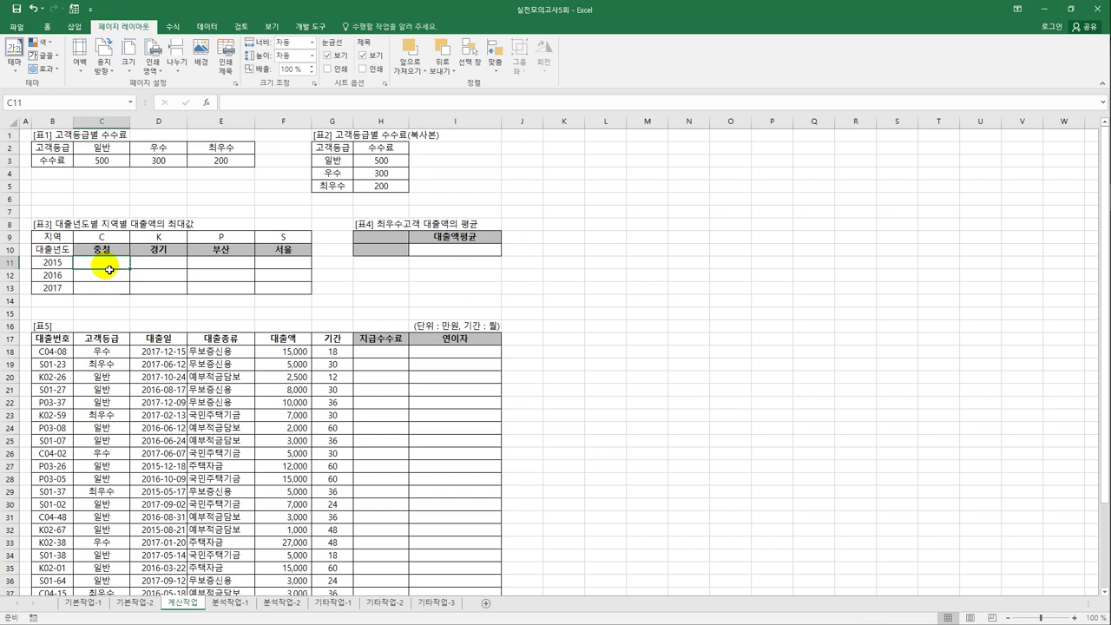
{"action": "type", "text": "=ma"}
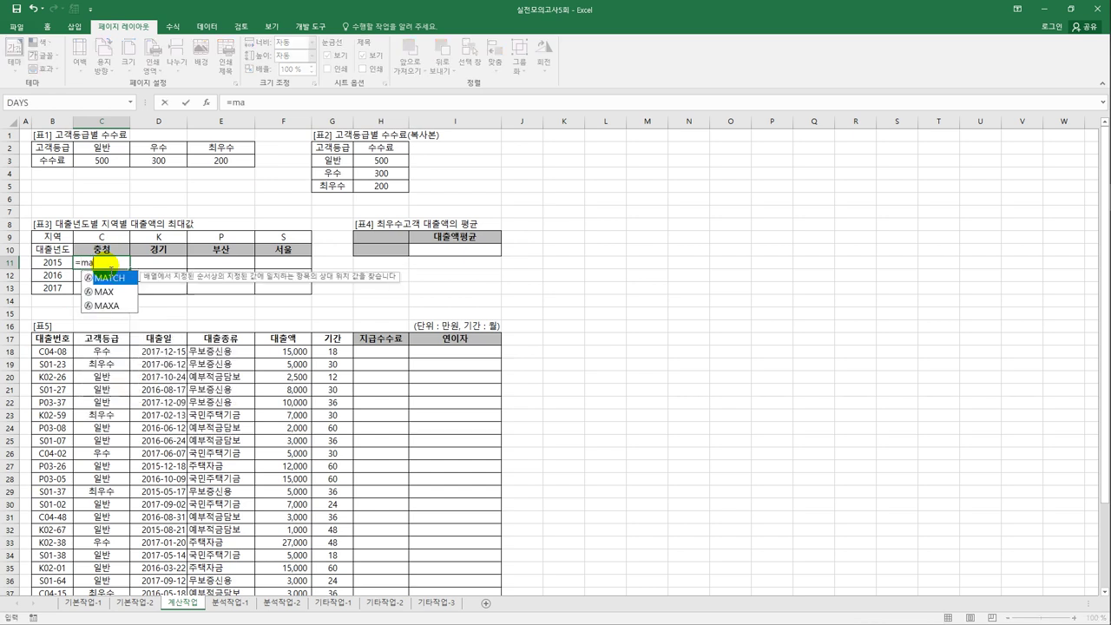
{"action": "type", "text": "x("}
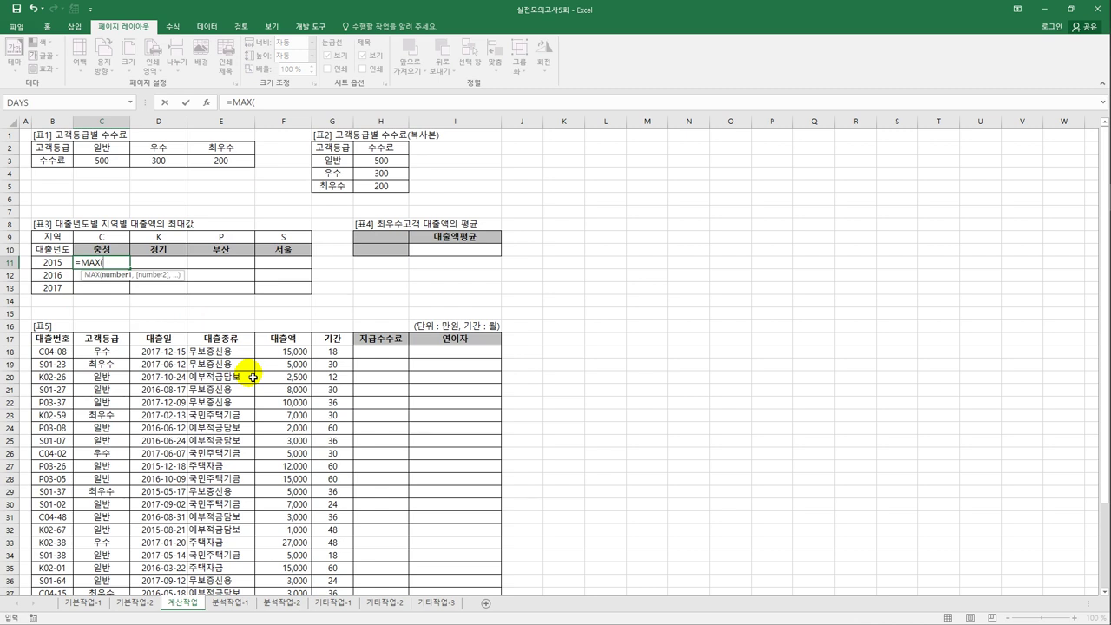
{"action": "type", "text": "YEAR("}
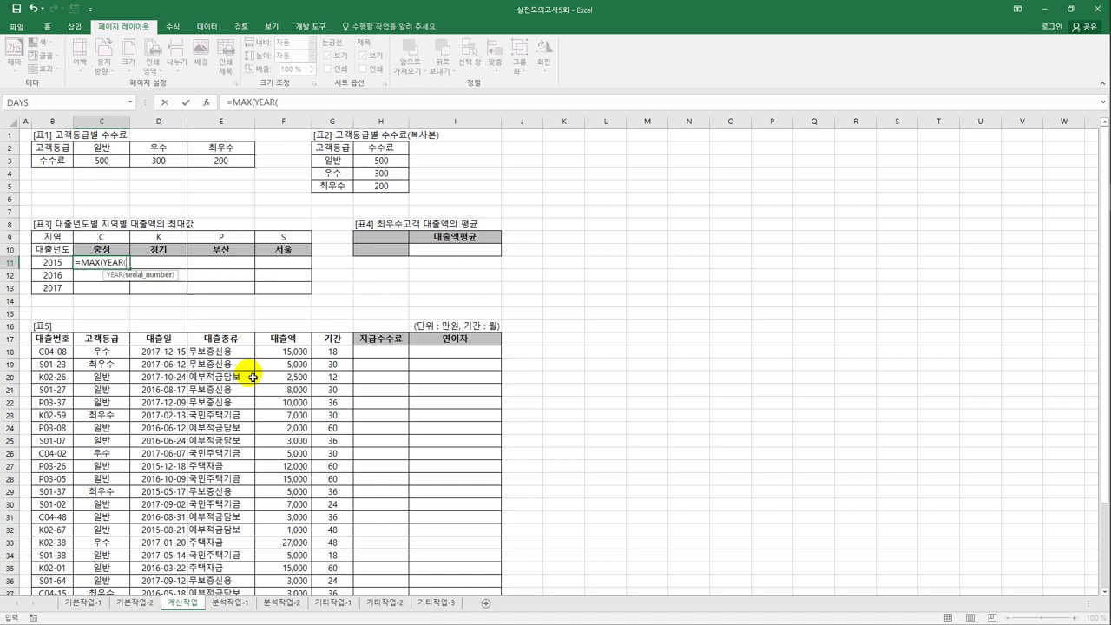
{"action": "left_click_drag", "start_coordinate": [167, 352], "coordinate": [171, 543]}
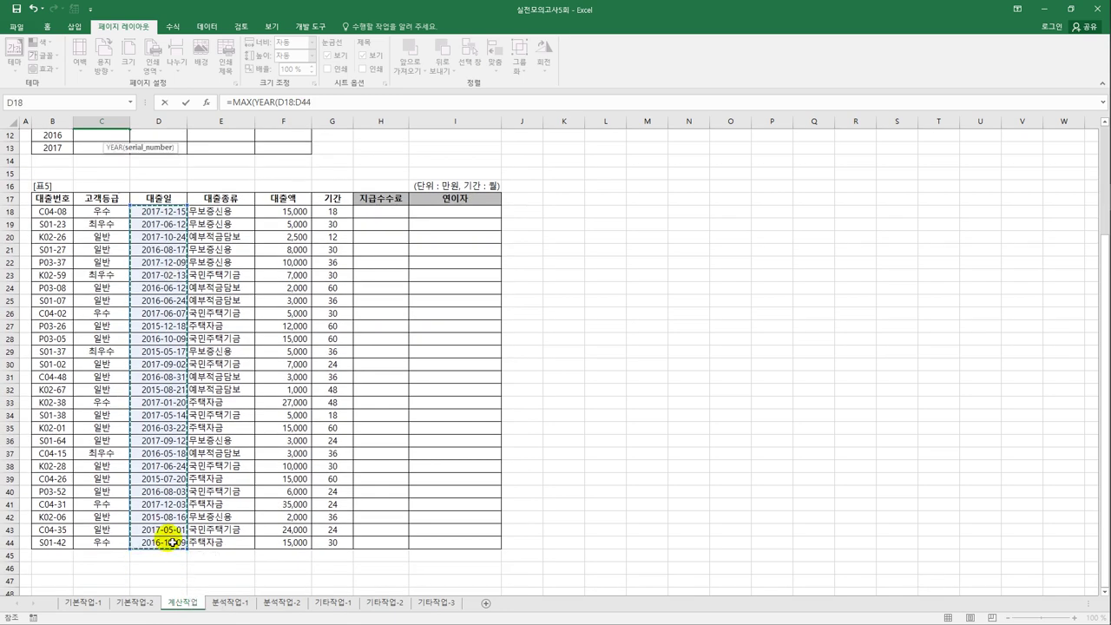
{"action": "key", "text": "F4"}
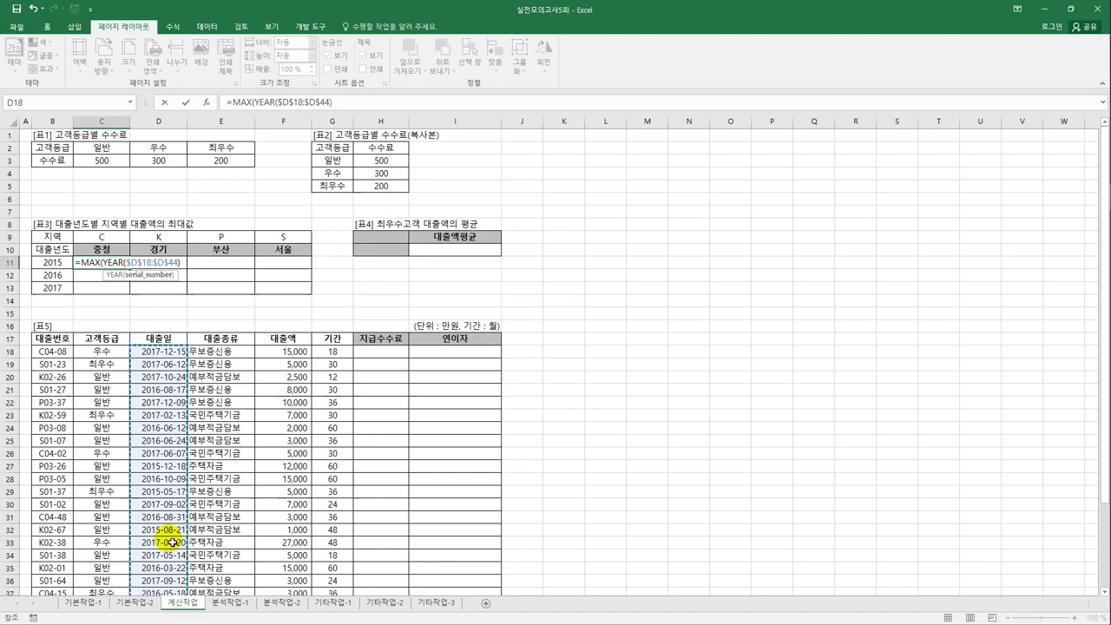
{"action": "type", "text": ")"}
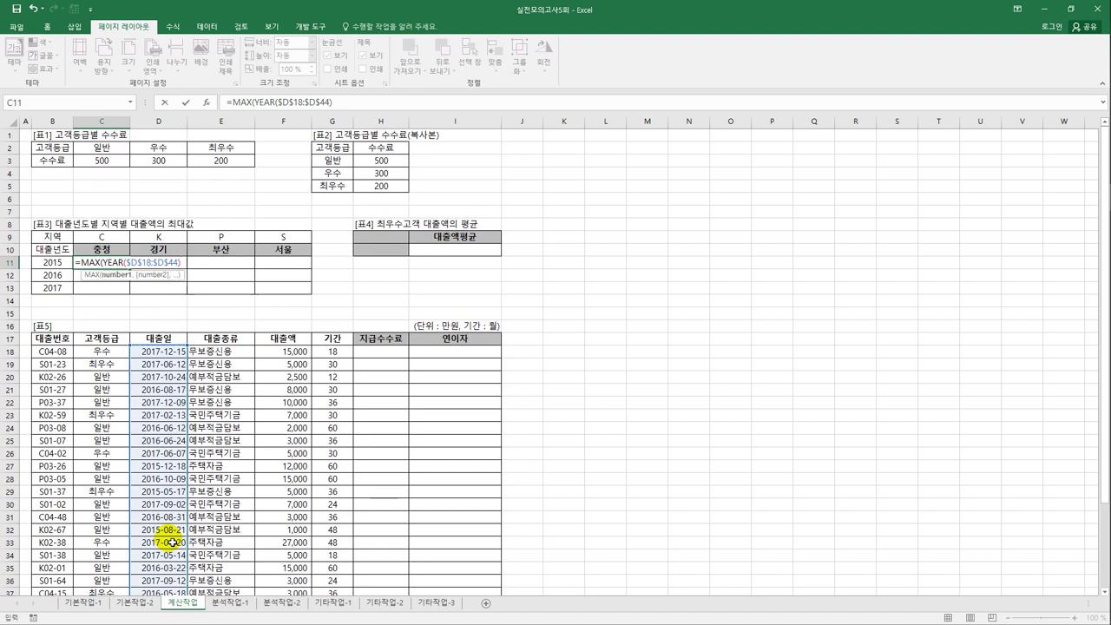
- Compare the YEAR result with $B11, keeping only column B absolute, and enclose the year condition in parentheses
{"action": "type", "text": "="}
{"action": "left_click", "coordinate": [65, 269]}
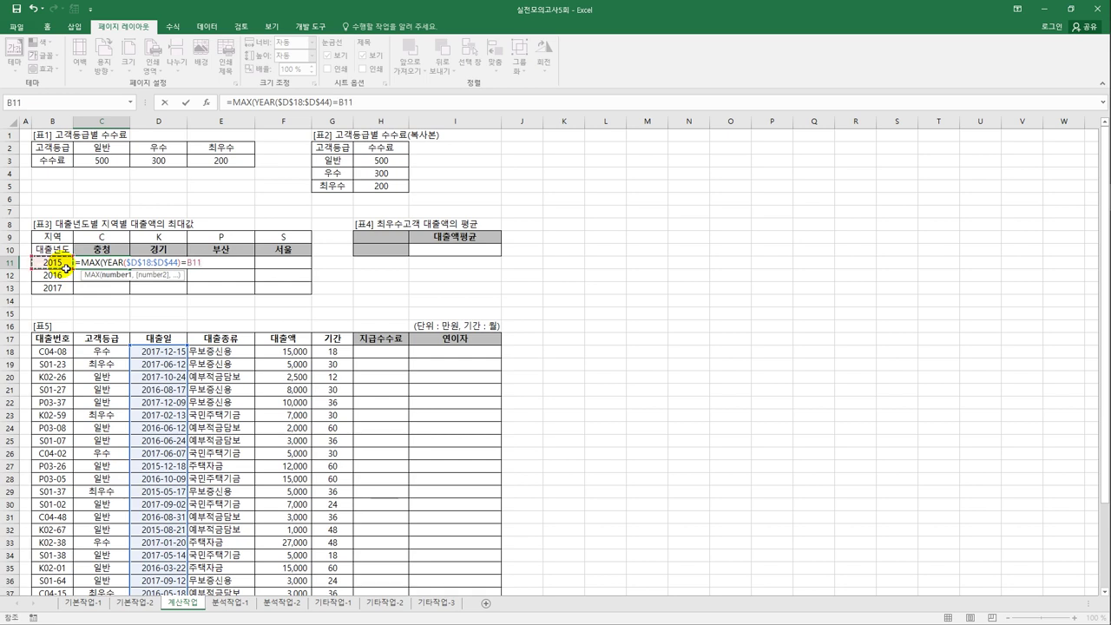
{"action": "key", "text": "F4"}
{"action": "key", "text": "F4"}
{"action": "key", "text": "F4"}
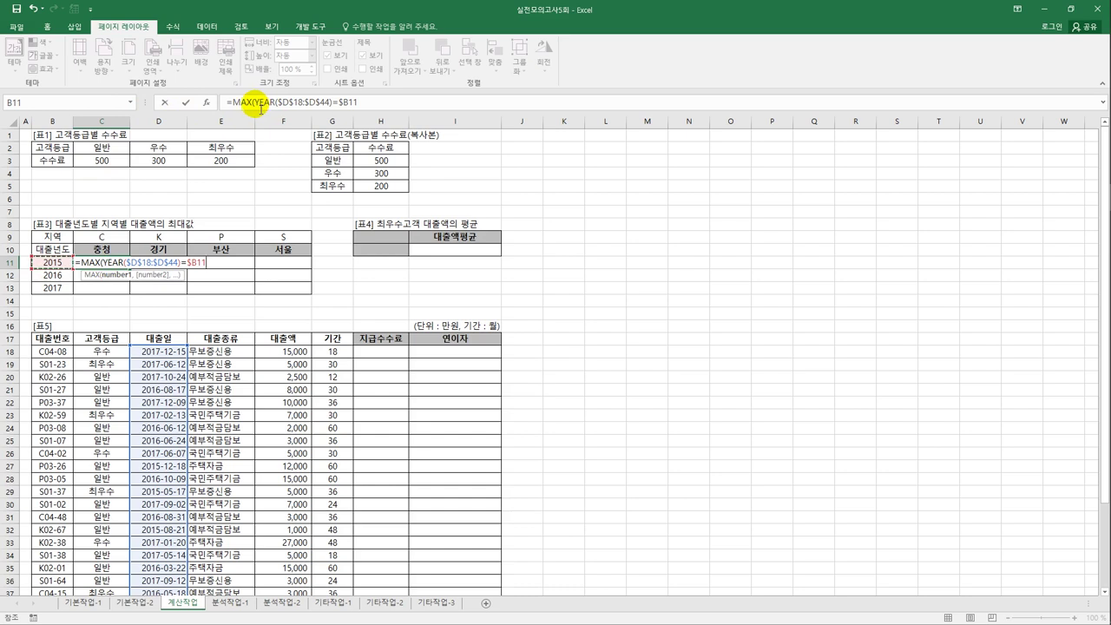
{"action": "left_click", "coordinate": [258, 103]}
{"action": "type", "text": "("}
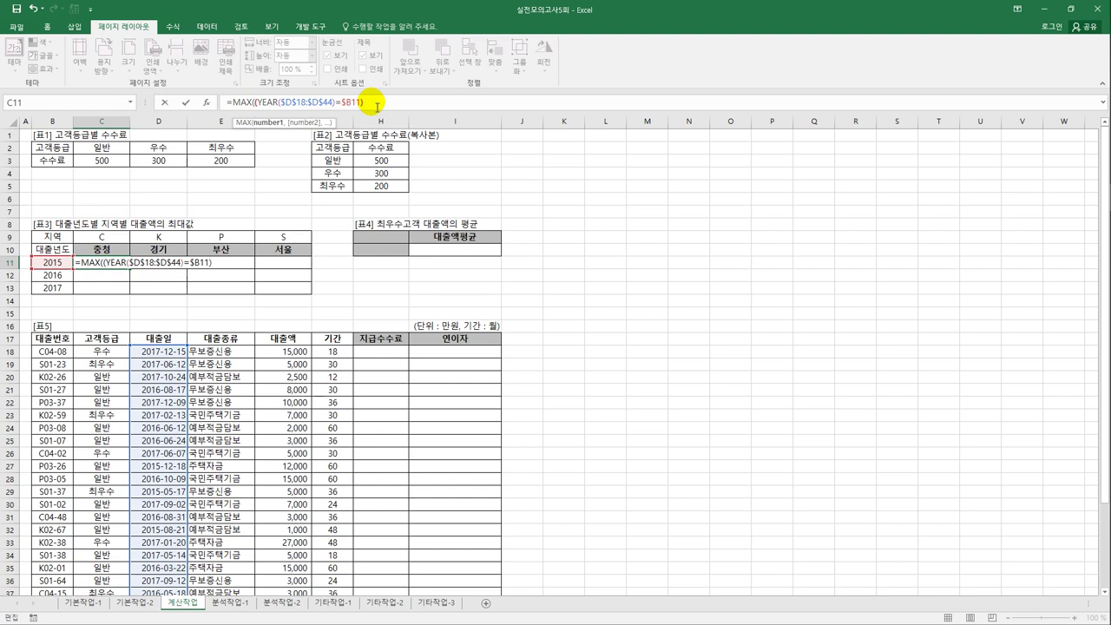
- Multiply the year condition in C11 by a parenthesised region condition, LEFT($B$18:$B$44,1)=C$9, keeping only row 9 absolute
{"action": "type", "text": "("}
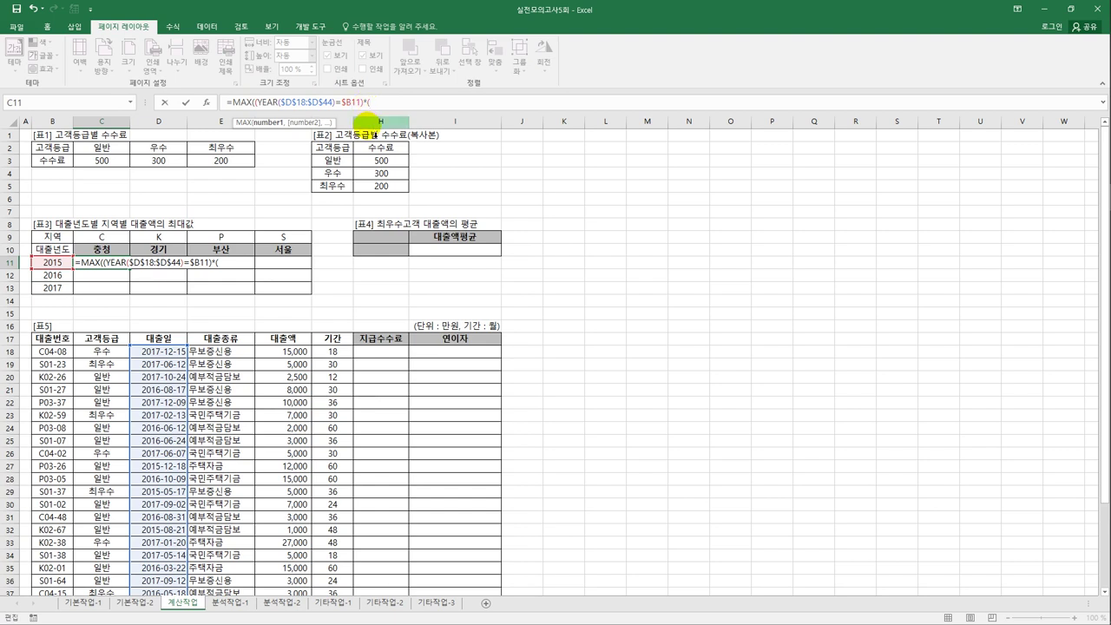
{"action": "type", "text": "lef"}
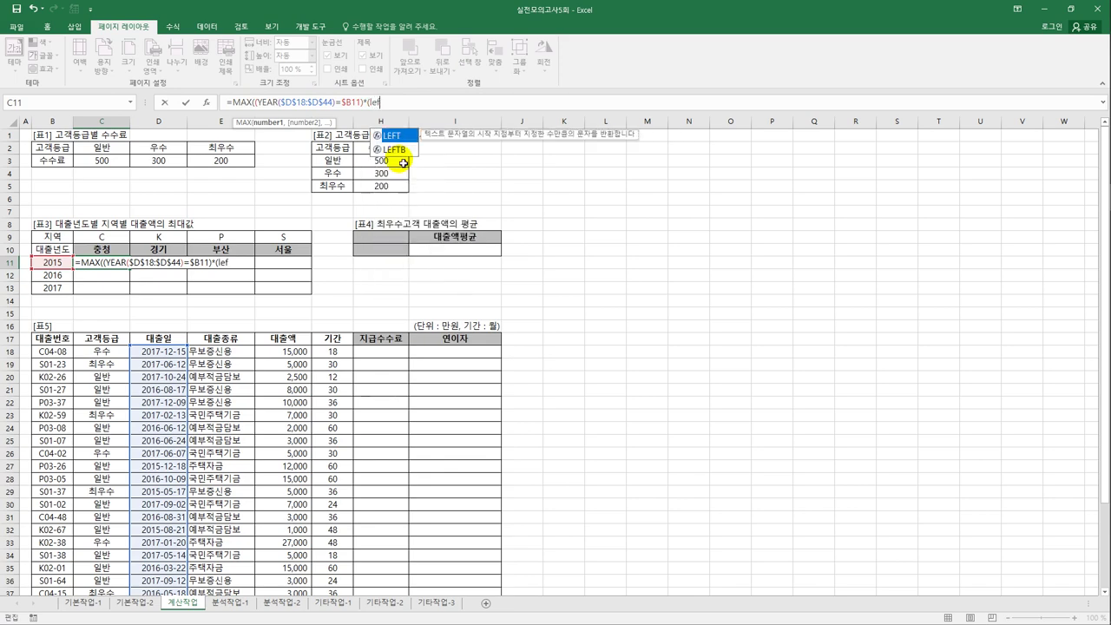
{"action": "type", "text": "t("}
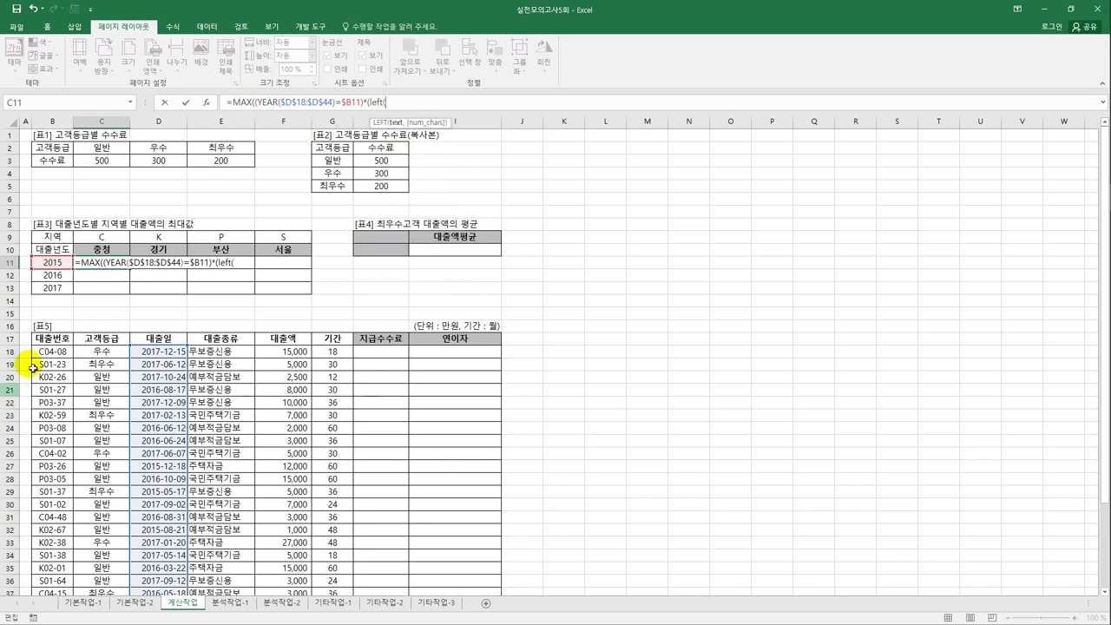
{"action": "left_click_drag", "start_coordinate": [40, 352], "coordinate": [62, 584]}
{"action": "key", "text": "F4"}
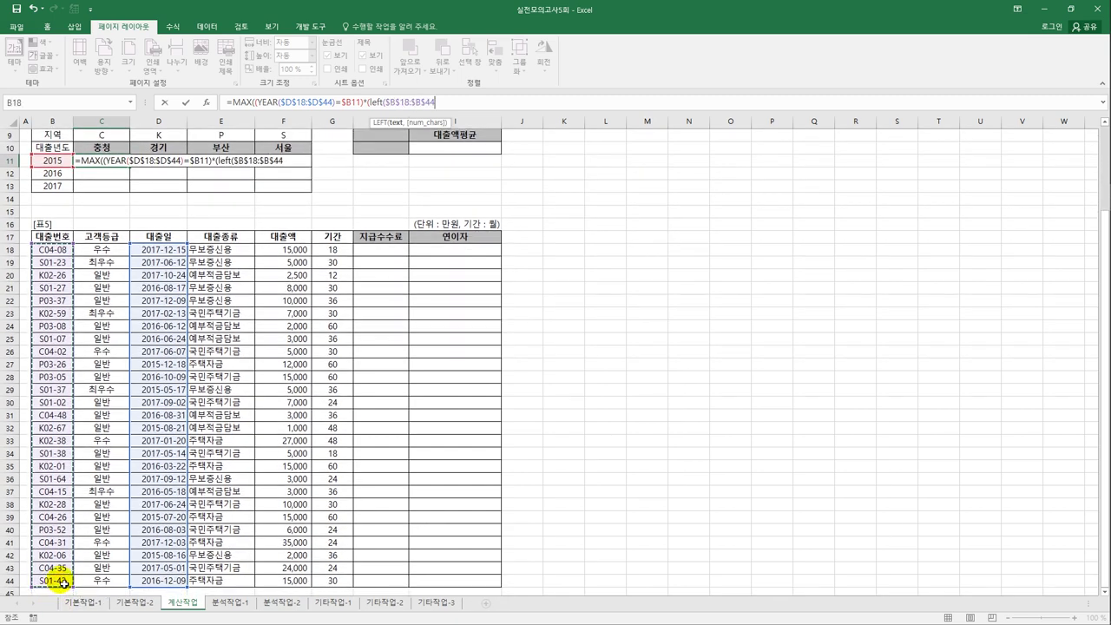
{"action": "type", "text": ","}
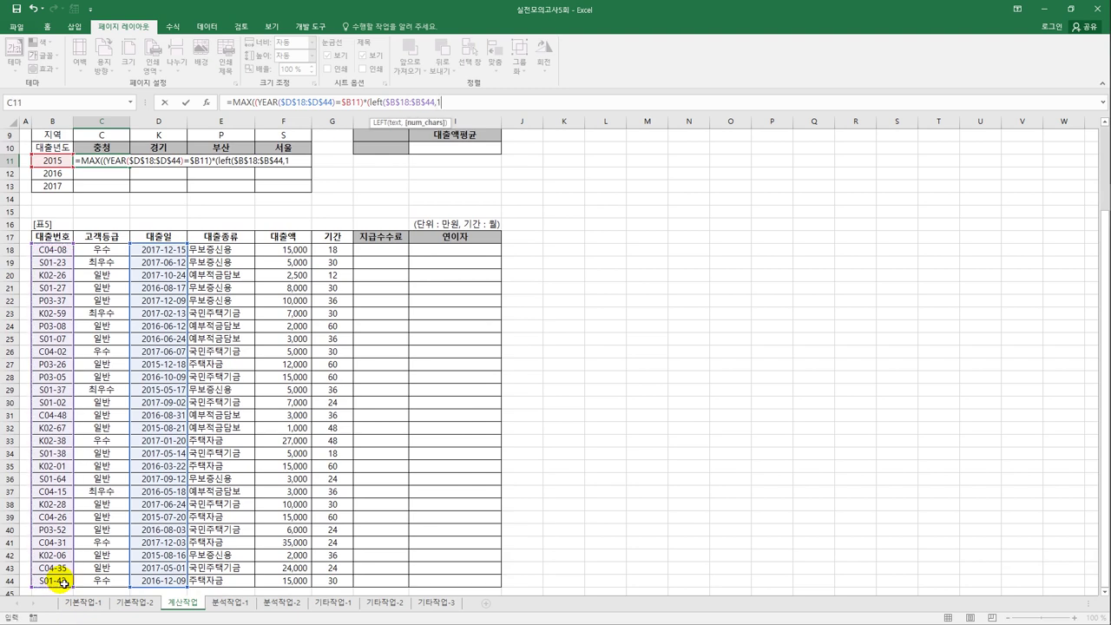
{"action": "type", "text": "1)="}
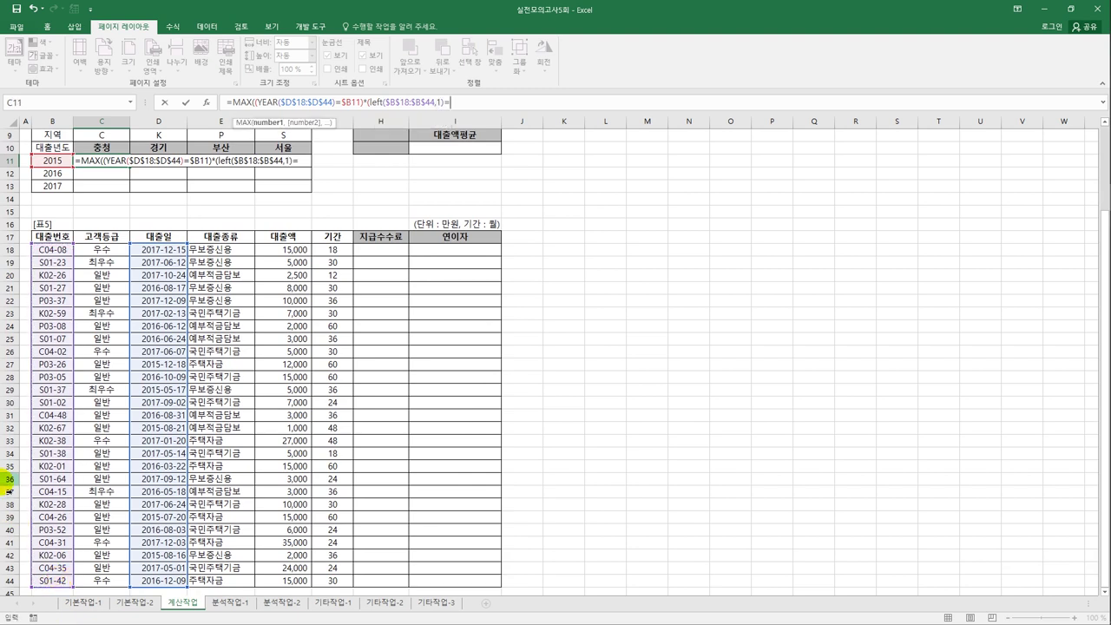
{"action": "left_click", "coordinate": [121, 137]}
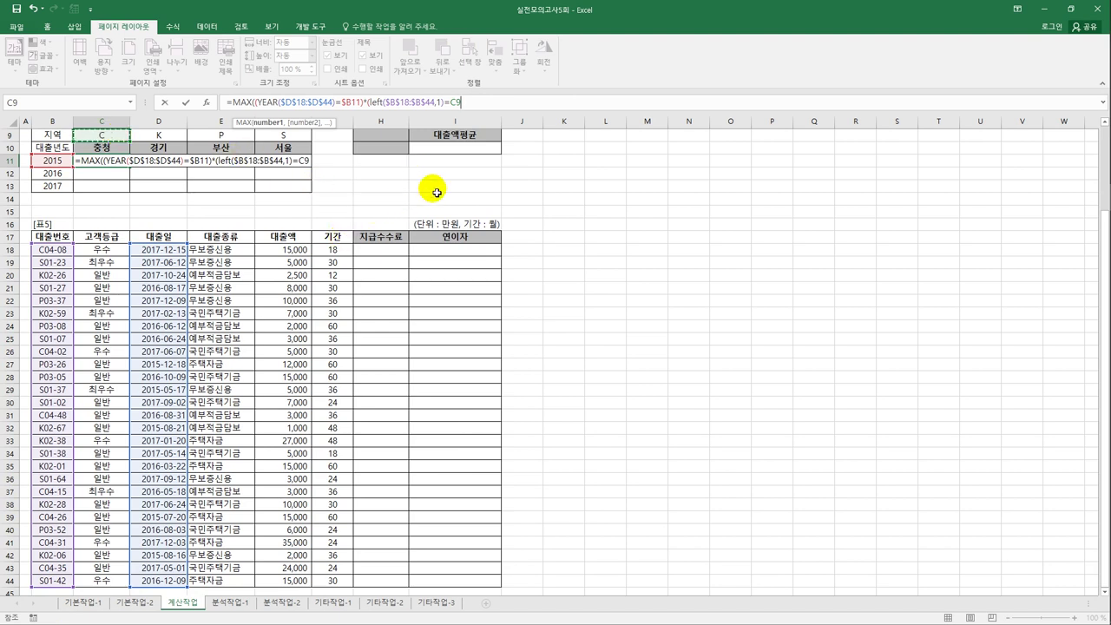
{"action": "key", "text": "F4"}
{"action": "key", "text": "F4"}
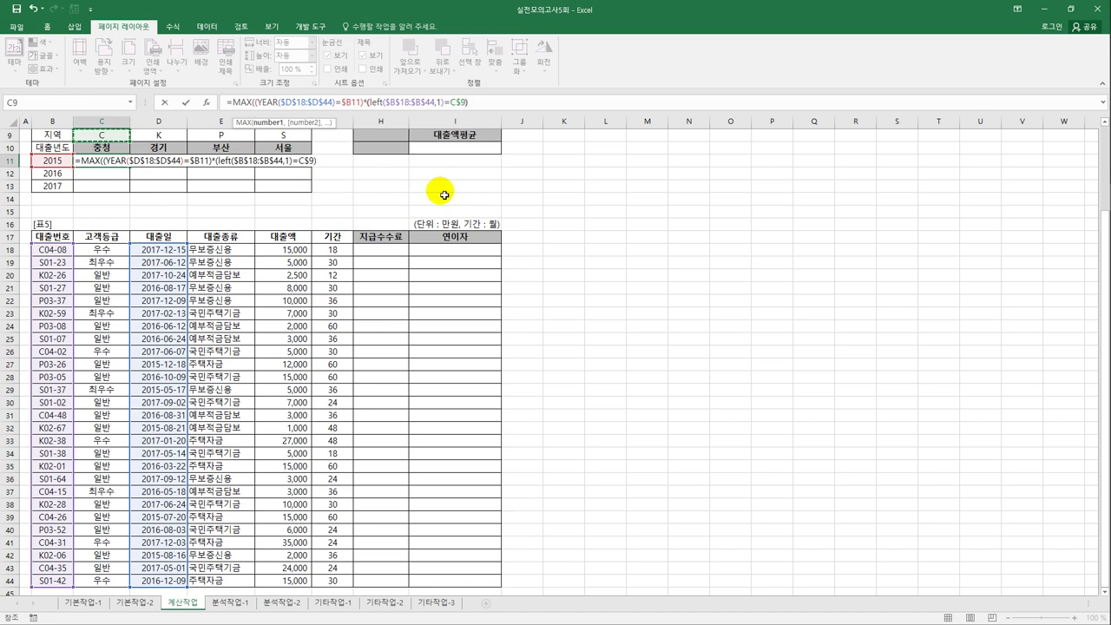
{"action": "type", "text": ")"}
- Complete C11 as an array formula multiplied by the 대출액 range $F$18:$F$44, and fill it across C11:F13
{"action": "left_click_drag", "start_coordinate": [280, 250], "coordinate": [287, 588]}
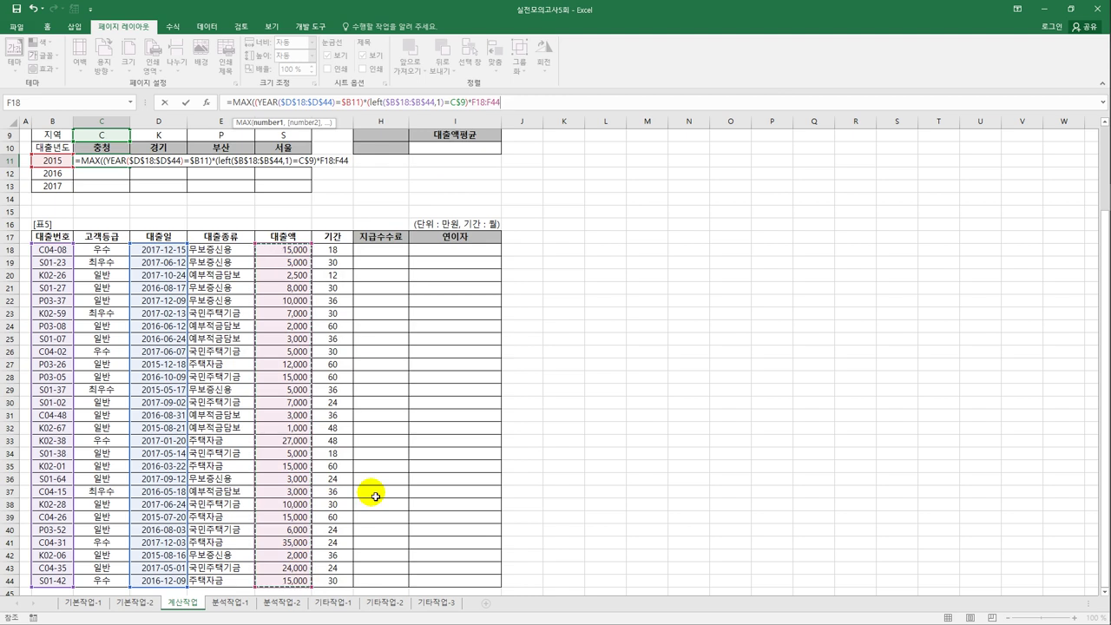
{"action": "key", "text": "F4"}
{"action": "type", "text": ")"}
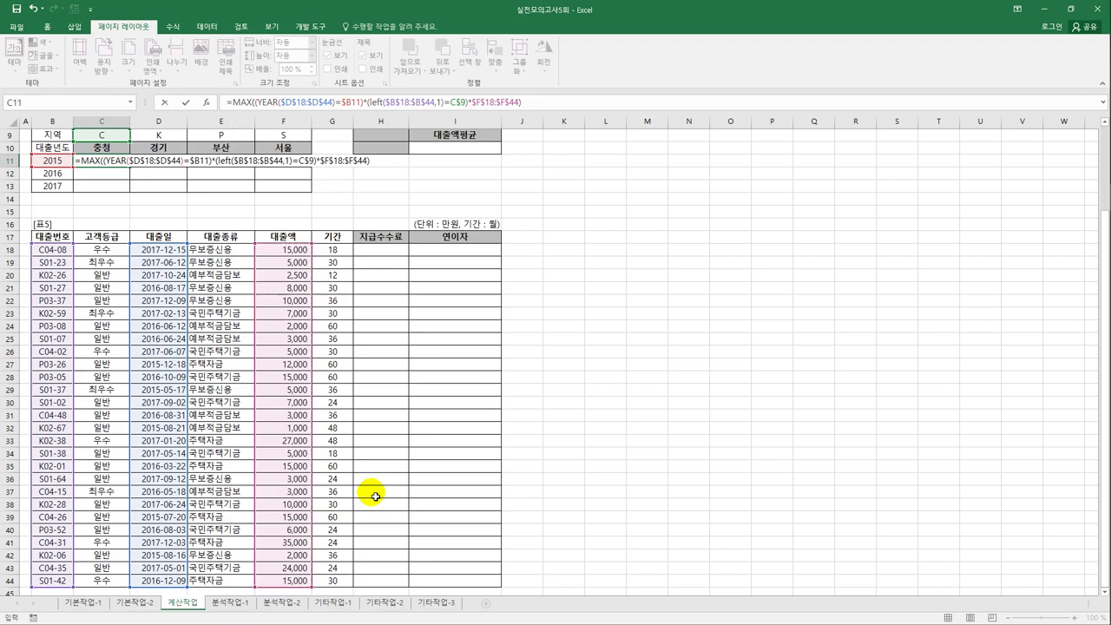
{"action": "key", "text": "ctrl+shift+Return"}
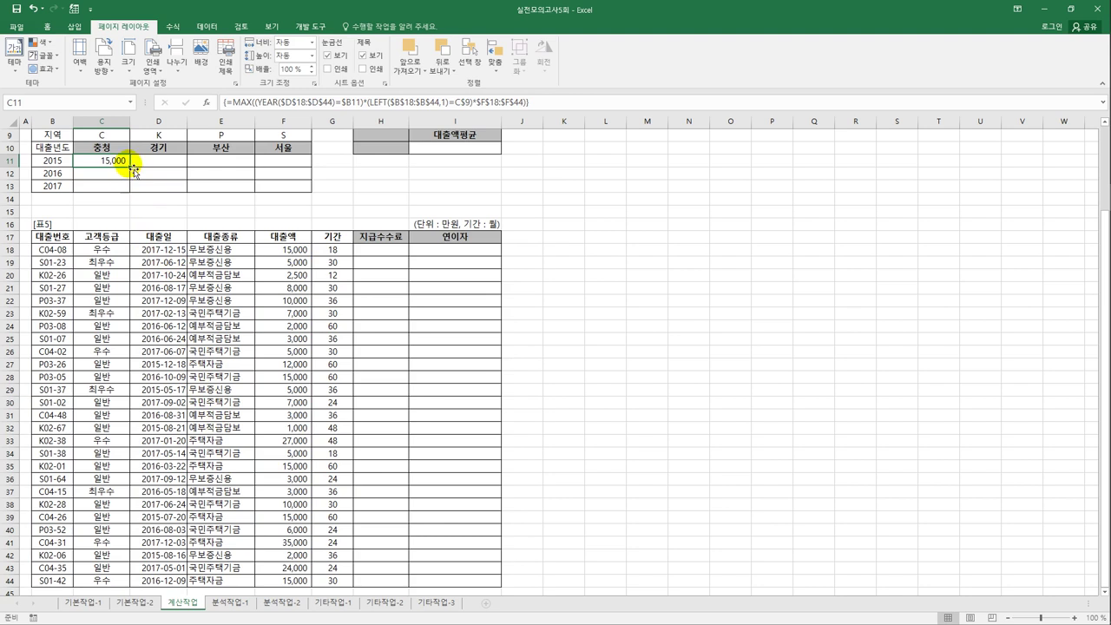
{"action": "left_click_drag", "start_coordinate": [135, 171], "coordinate": [296, 192]}
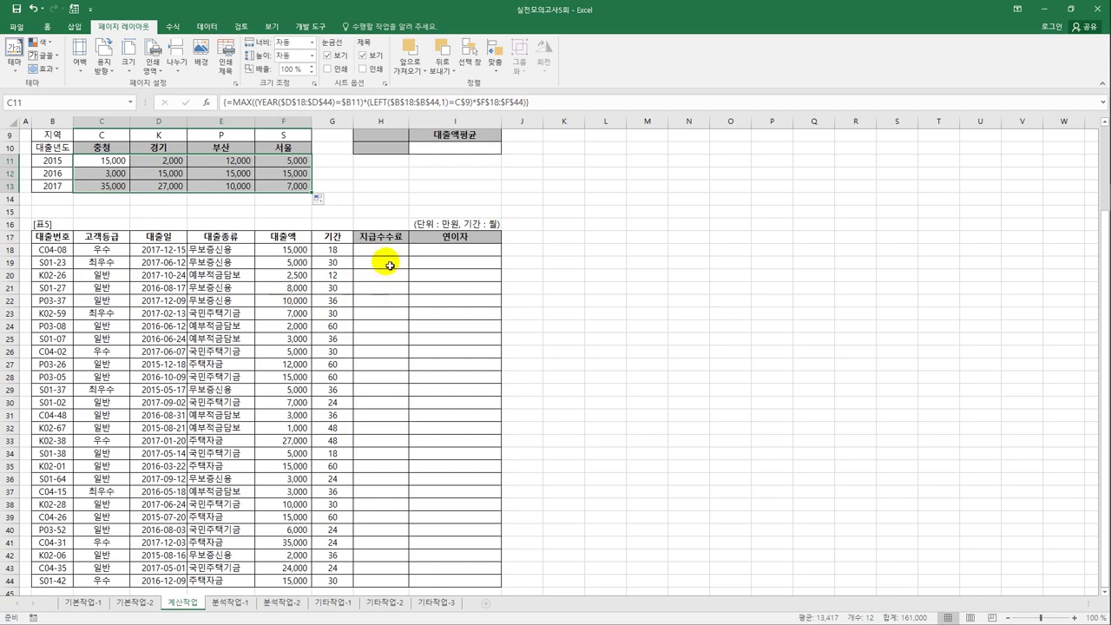
- Enter the 표4 criteria: 고객등급 in H9 and 최우수 in H10
{"action": "scroll", "coordinate": [390, 266], "scroll_direction": "up", "scroll_amount": 3}
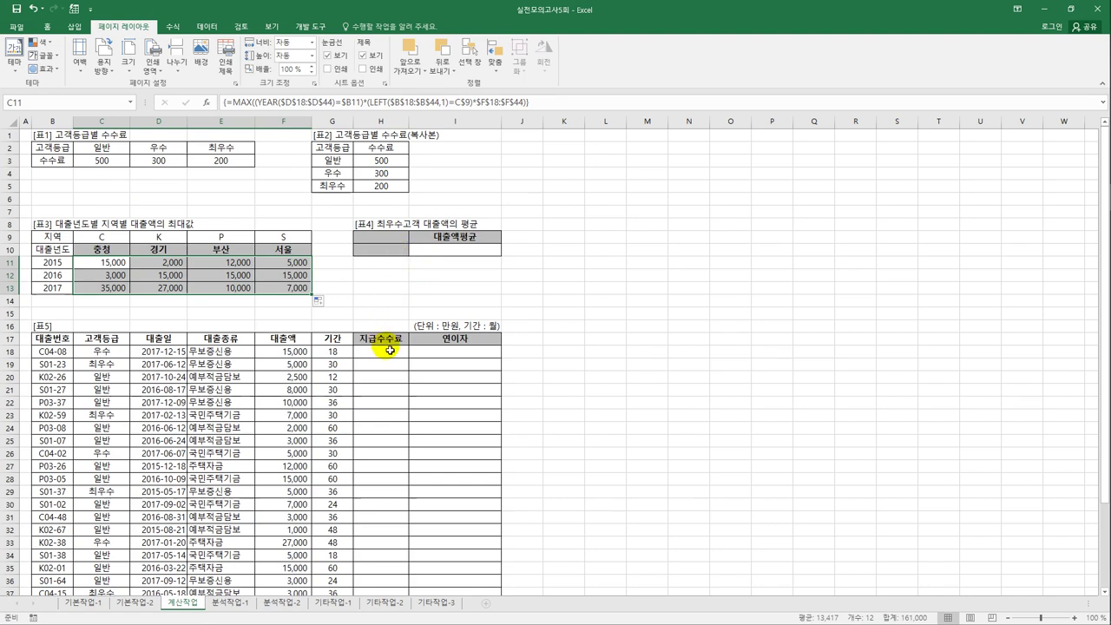
{"action": "left_click", "coordinate": [451, 357]}
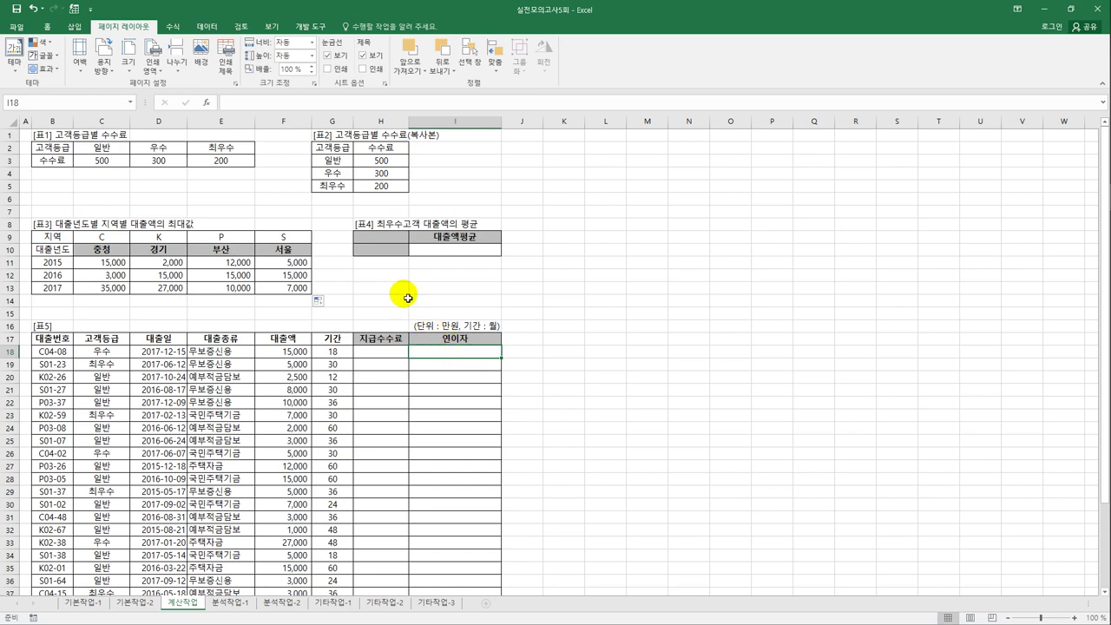
{"action": "left_click_drag", "start_coordinate": [389, 235], "coordinate": [389, 248]}
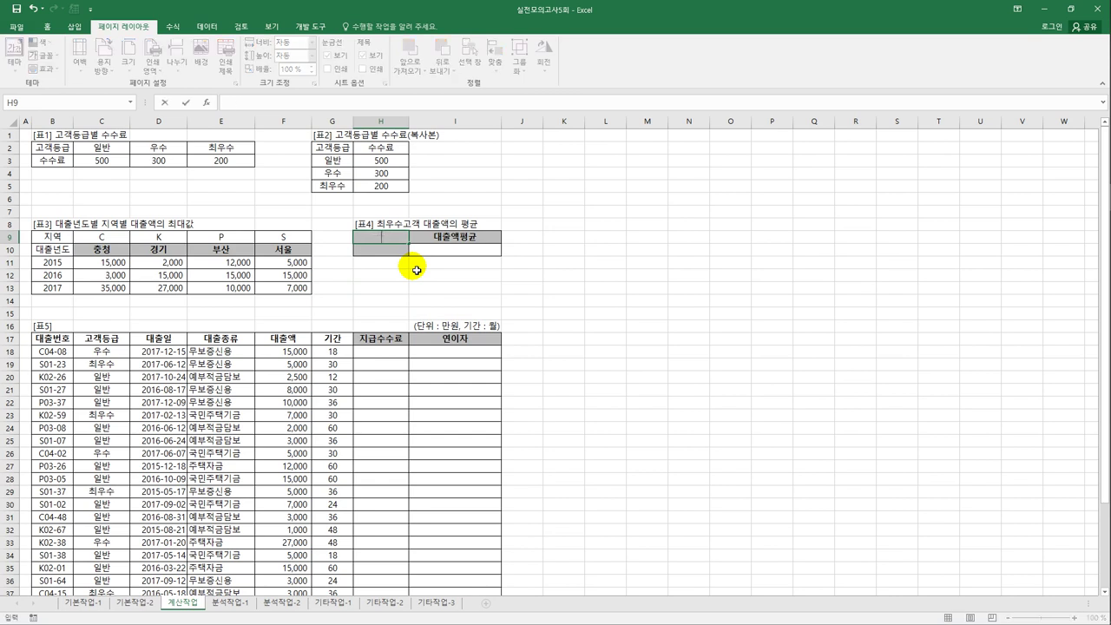
{"action": "type", "text": "고객등급"}
{"action": "key", "text": "Return"}
{"action": "type", "text": "최우수"}
{"action": "key", "text": "Return"}
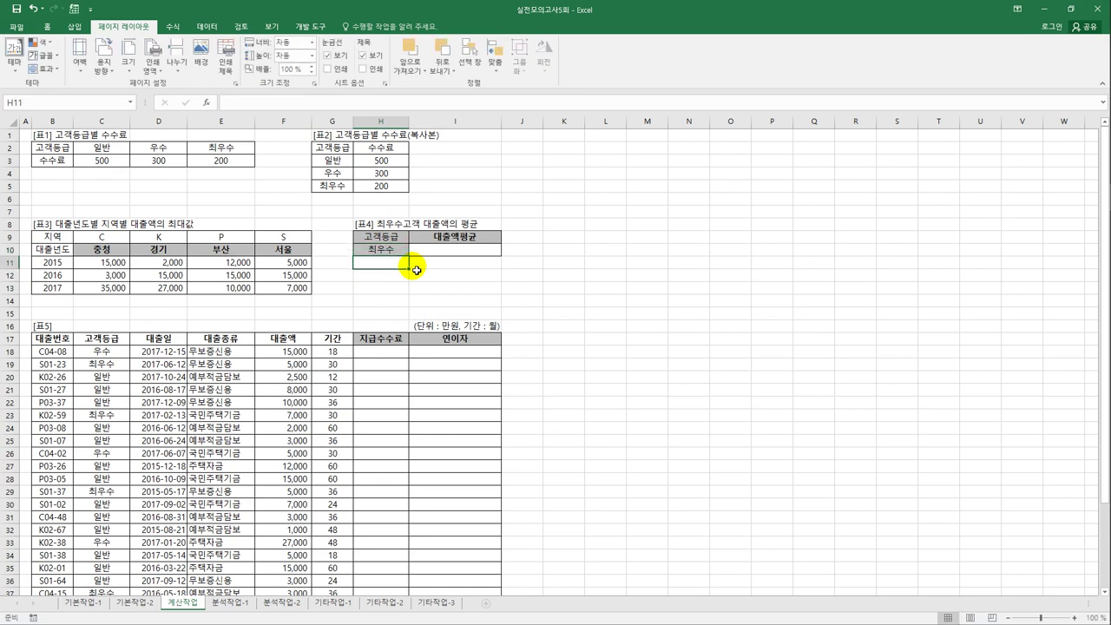
- In I10 of 표4, begin a DAVERAGE formula using the whole 표5 range B17:I44 as its database
{"action": "left_click", "coordinate": [447, 256]}
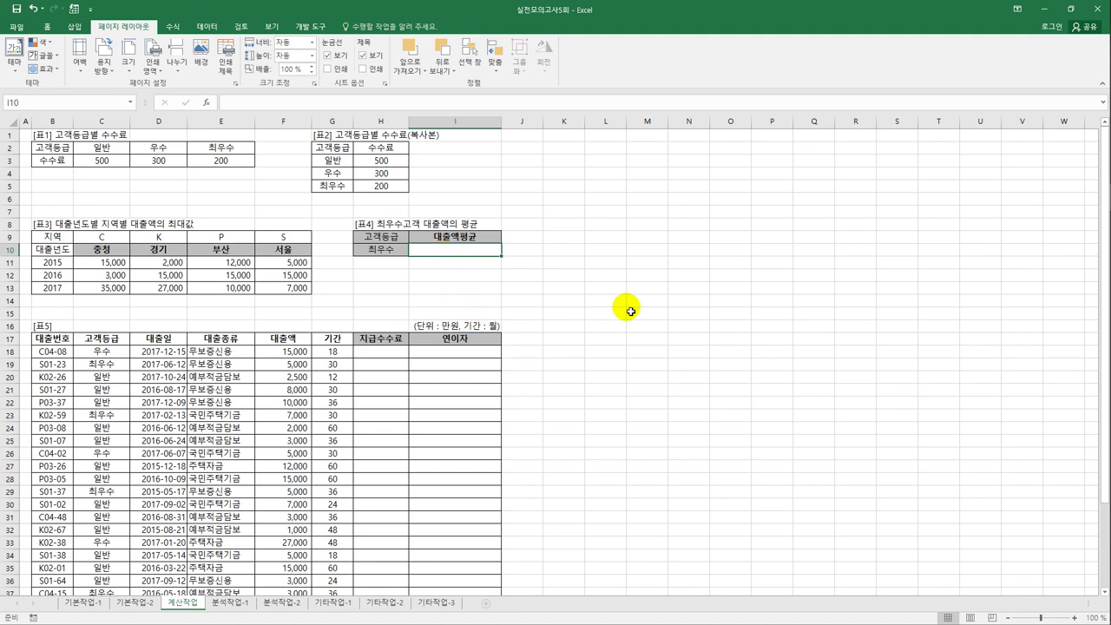
{"action": "type", "text": "="}
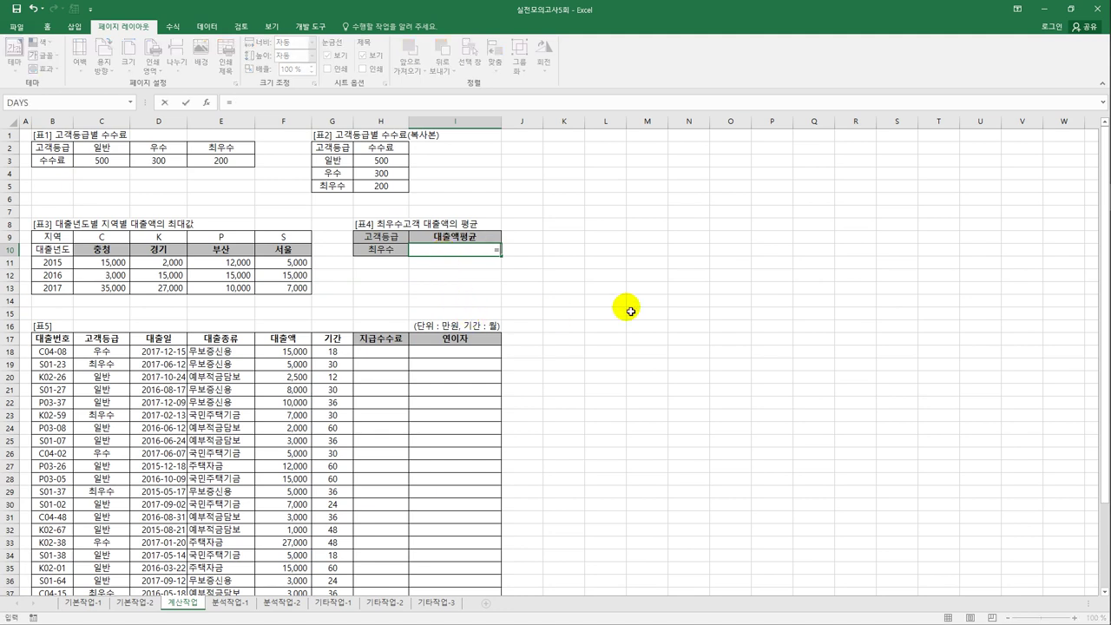
{"action": "type", "text": "odav"}
{"action": "key", "text": "Tab"}
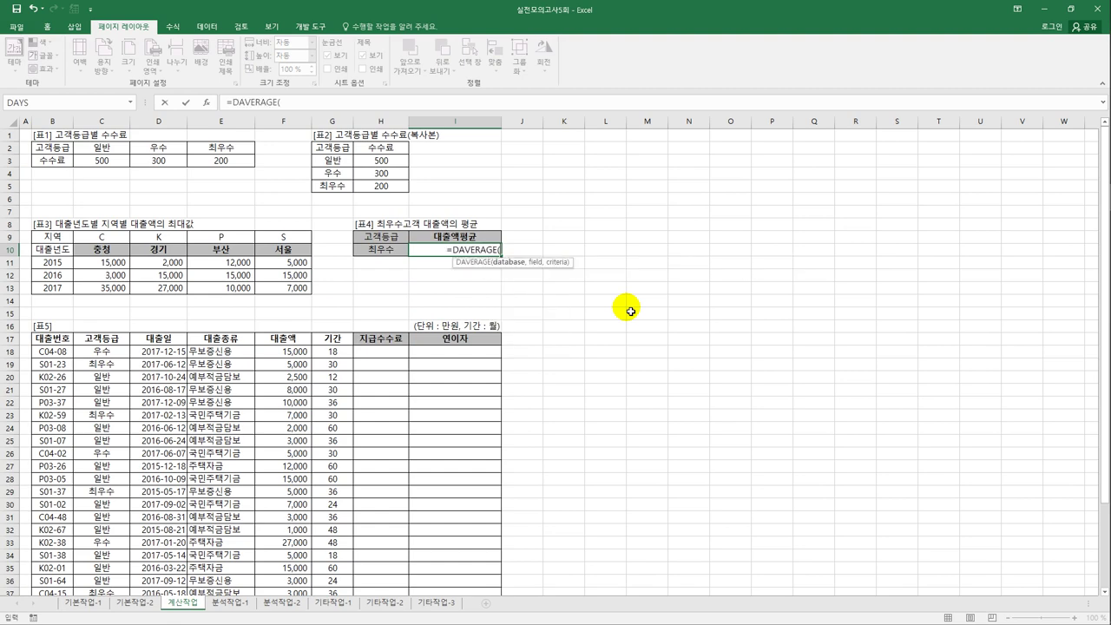
{"action": "left_click", "coordinate": [51, 338]}
{"action": "left_click_drag", "start_coordinate": [50, 339], "coordinate": [443, 593]}
{"action": "scroll", "coordinate": [467, 562], "scroll_direction": "down", "scroll_amount": 1}
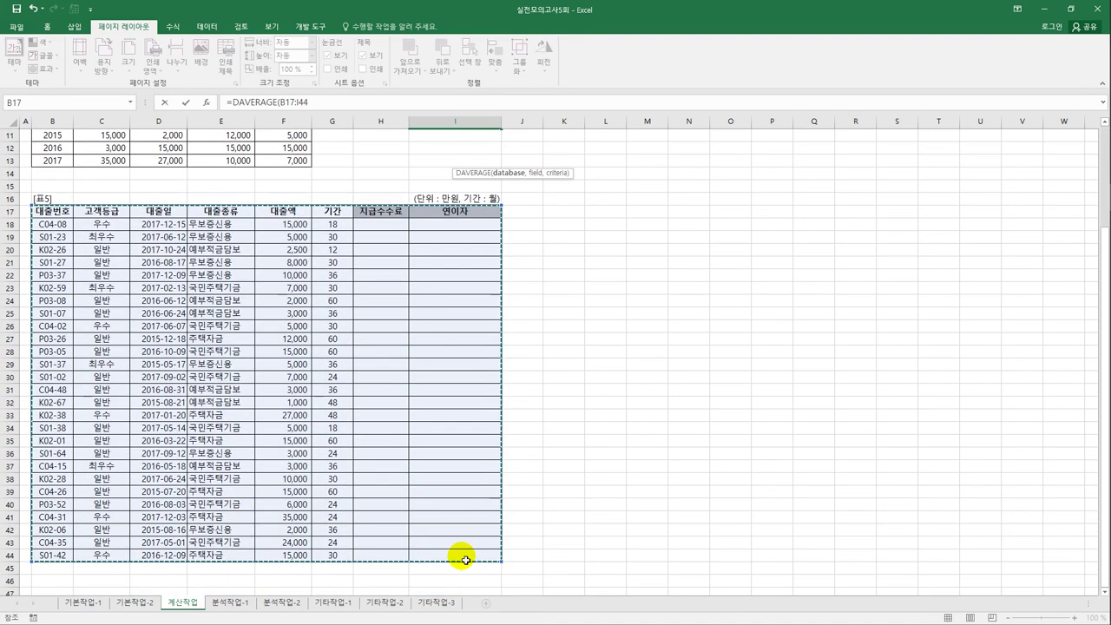
{"action": "scroll", "coordinate": [478, 552], "scroll_direction": "up", "scroll_amount": 1}
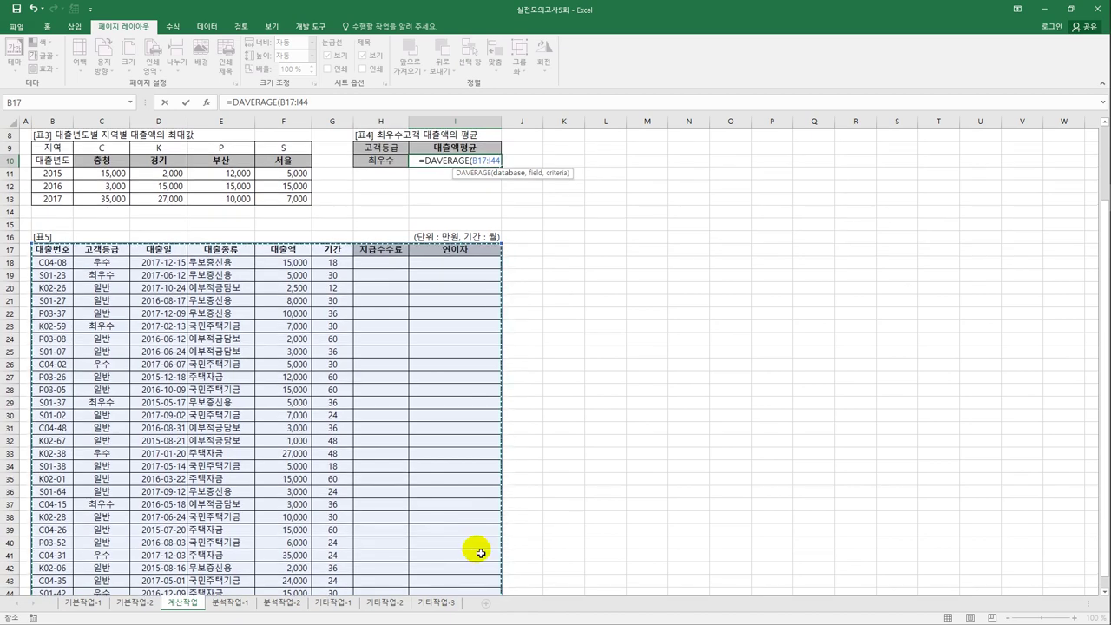
{"action": "type", "text": ","}
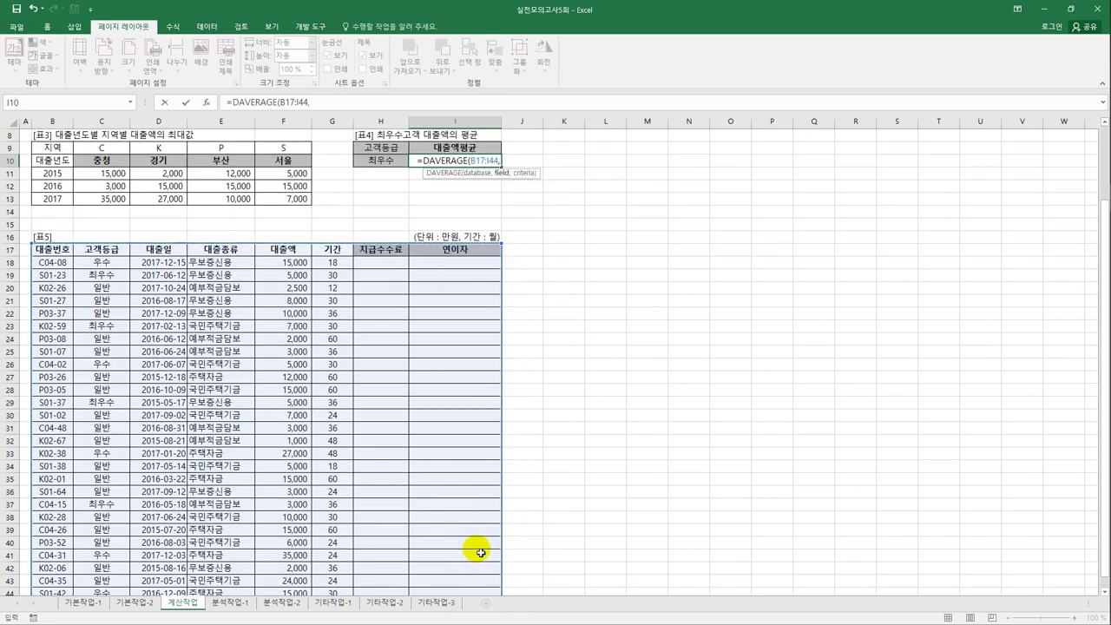
- Complete the DAVERAGE formula with the 대출액 header F17 as the field and H9:H10 as the criteria
{"action": "left_click", "coordinate": [284, 252]}
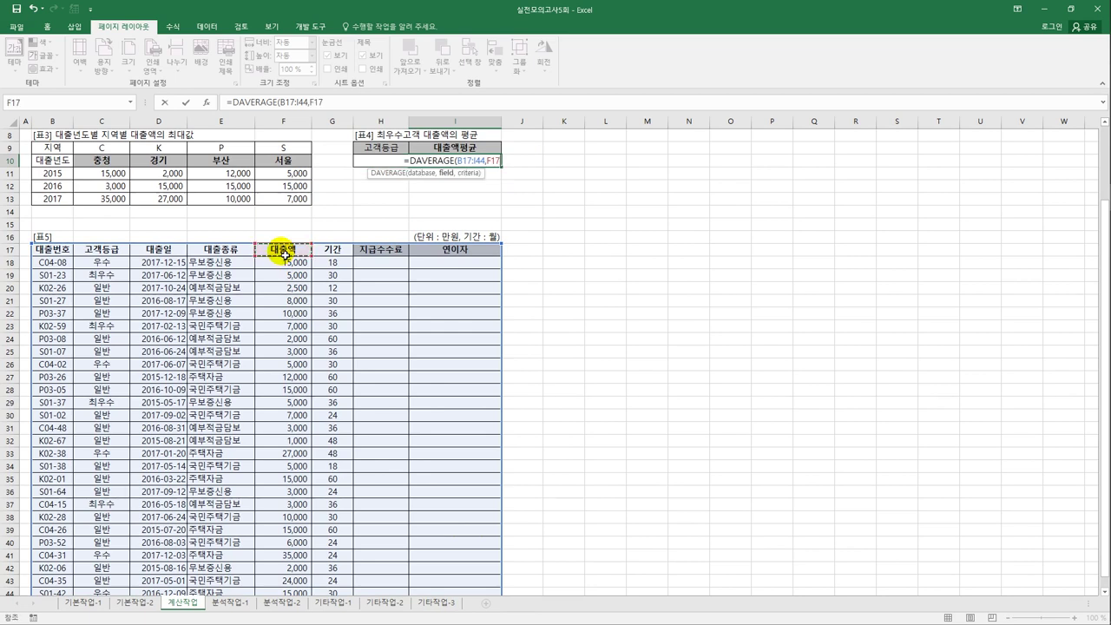
{"action": "type", "text": ","}
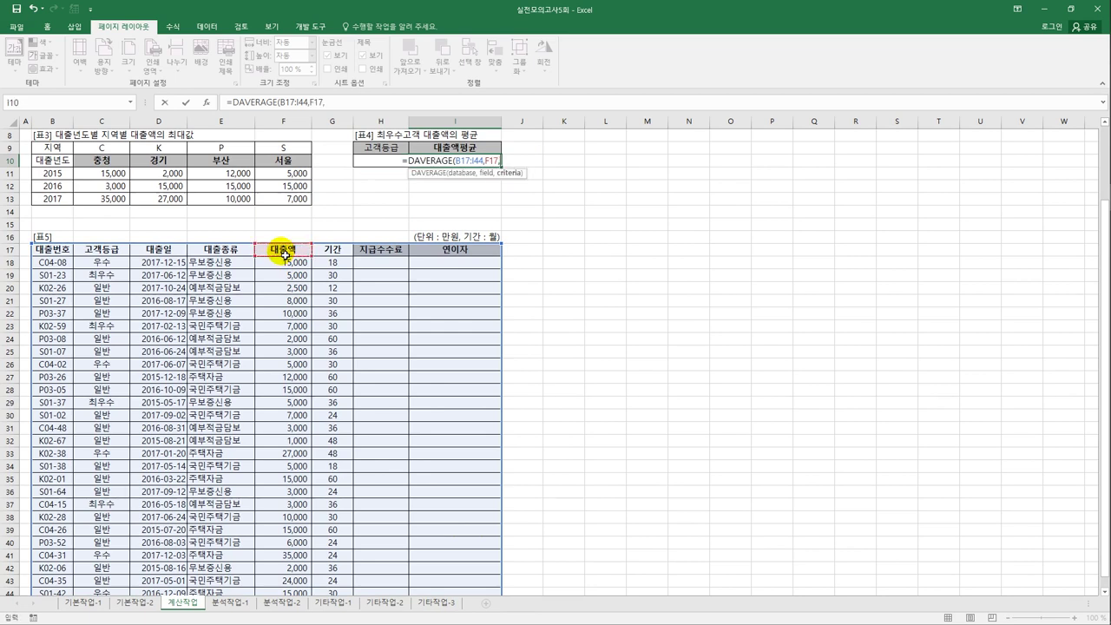
{"action": "left_click", "coordinate": [376, 149]}
{"action": "left_click_drag", "start_coordinate": [379, 157], "coordinate": [380, 161]}
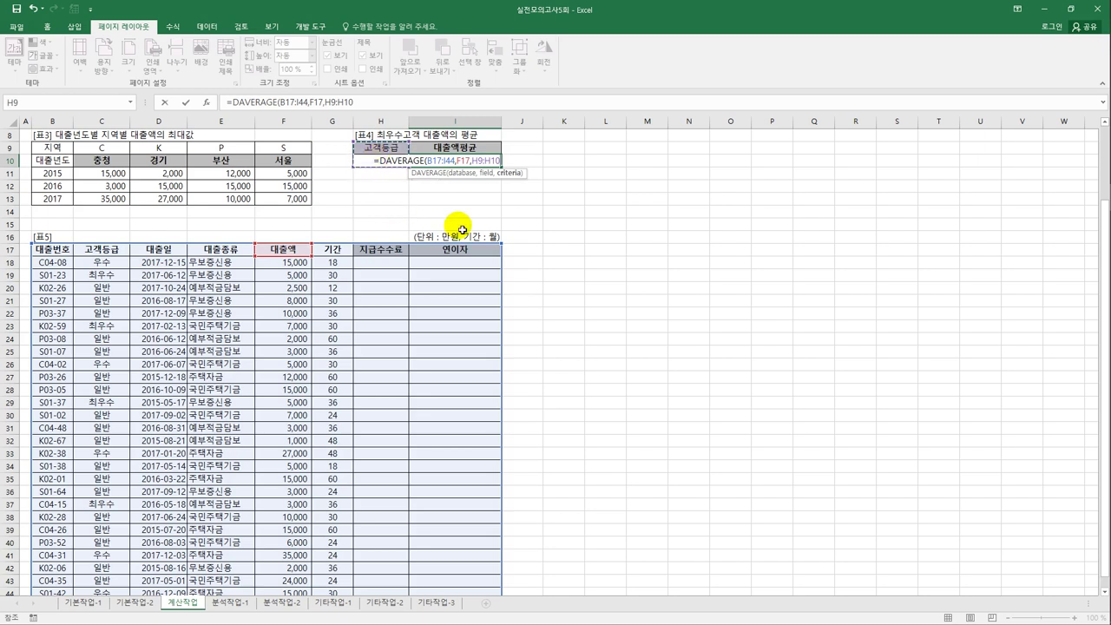
{"action": "type", "text": ")"}
{"action": "key", "text": "ctrl+Return"}
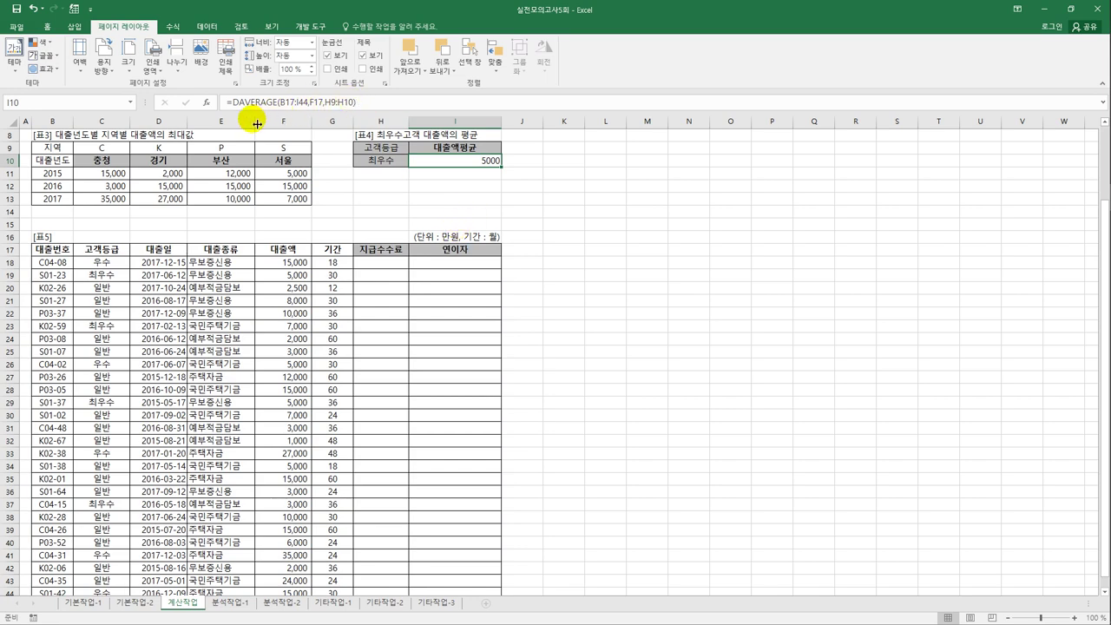
- Wrap the DAVERAGE formula in I10 in a TEXT function with the format "#,##0만원"
{"action": "left_click", "coordinate": [235, 102]}
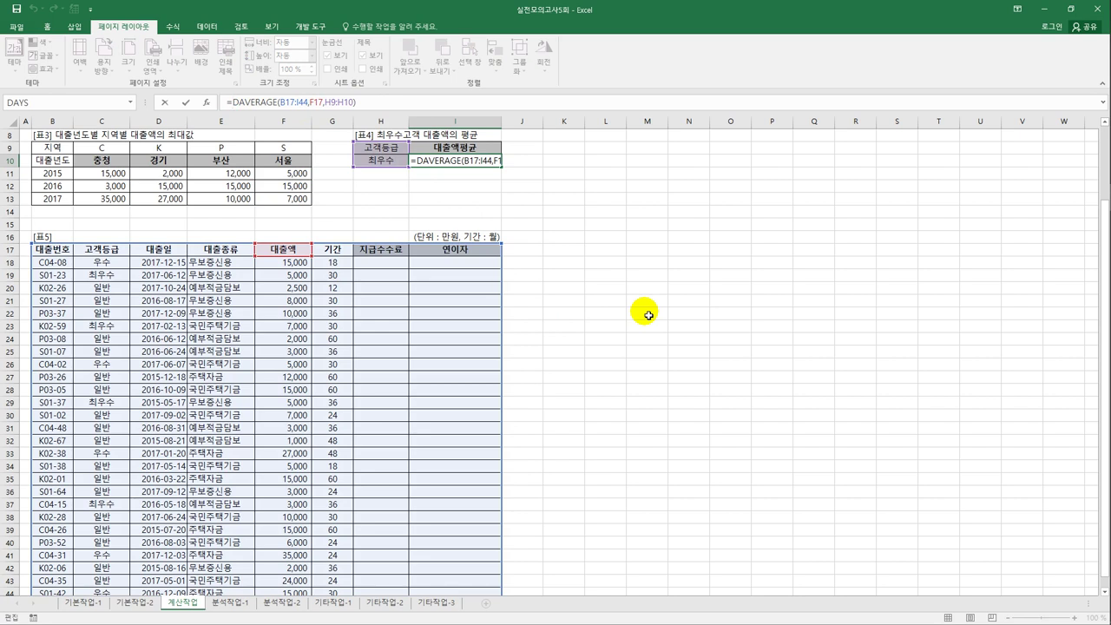
{"action": "type", "text": "text("}
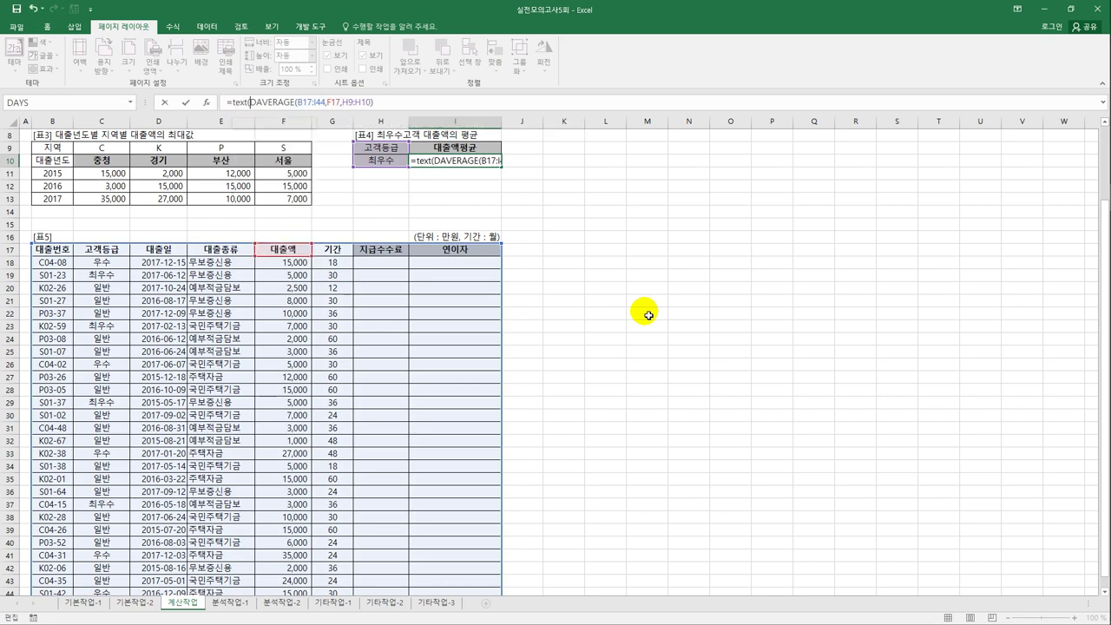
{"action": "key", "text": "End"}
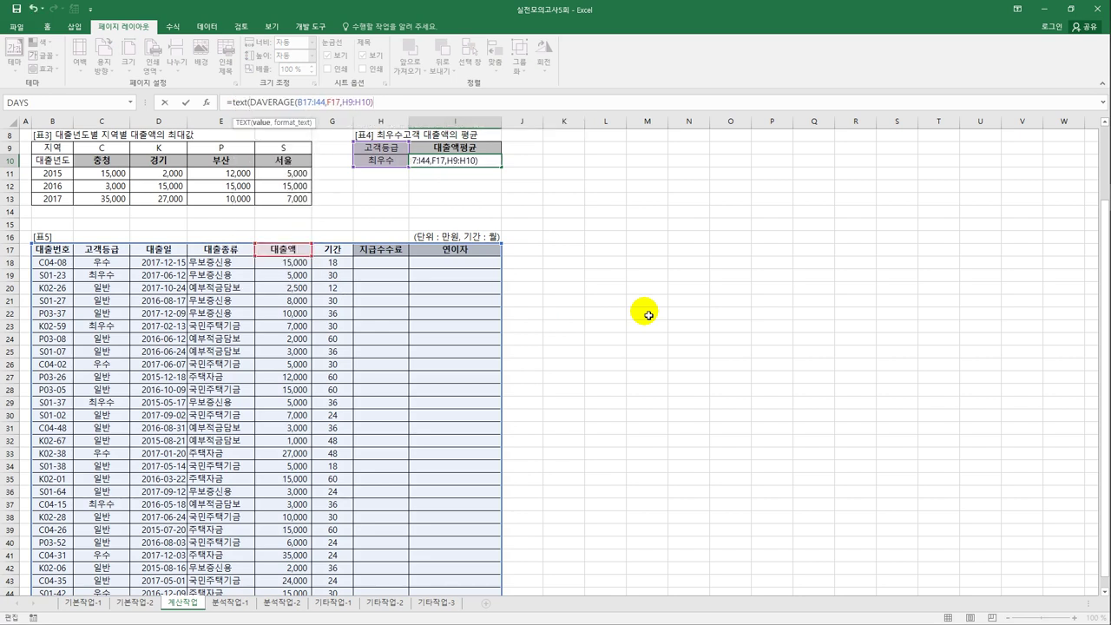
{"action": "type", "text": ",\"#,##0a"}
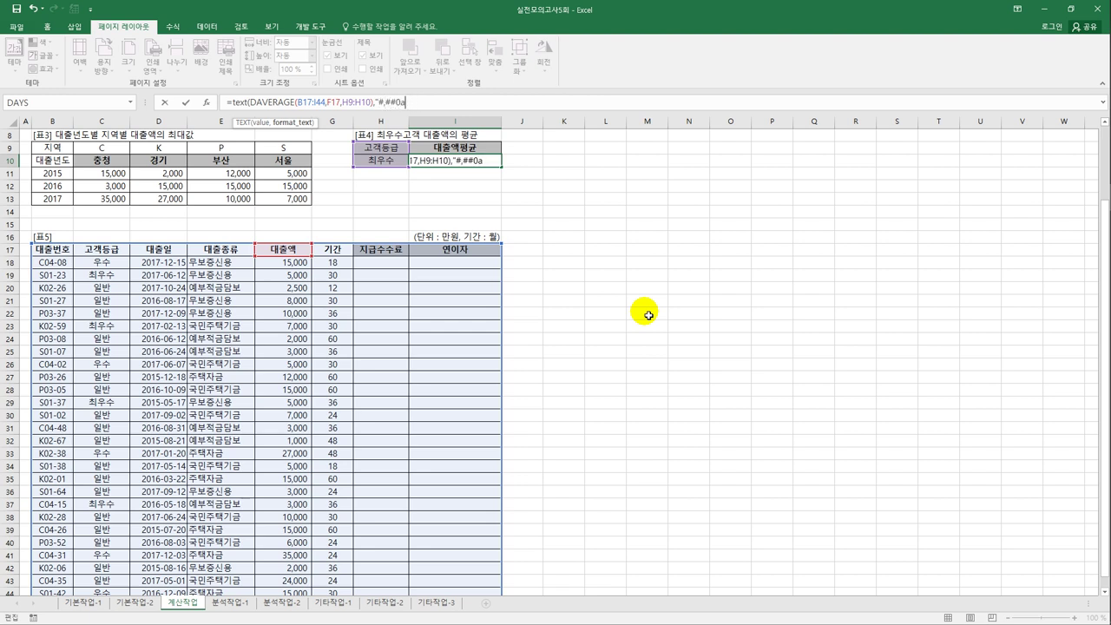
{"action": "key", "text": "BackSpace"}
{"action": "type", "text": "만원\""}
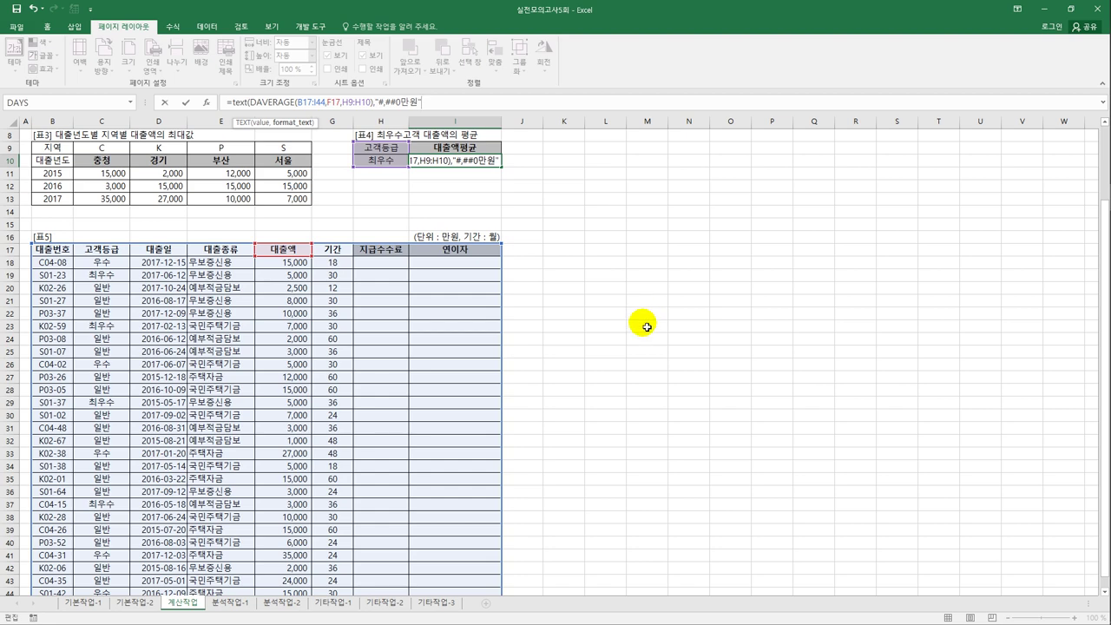
{"action": "key", "text": "Return"}
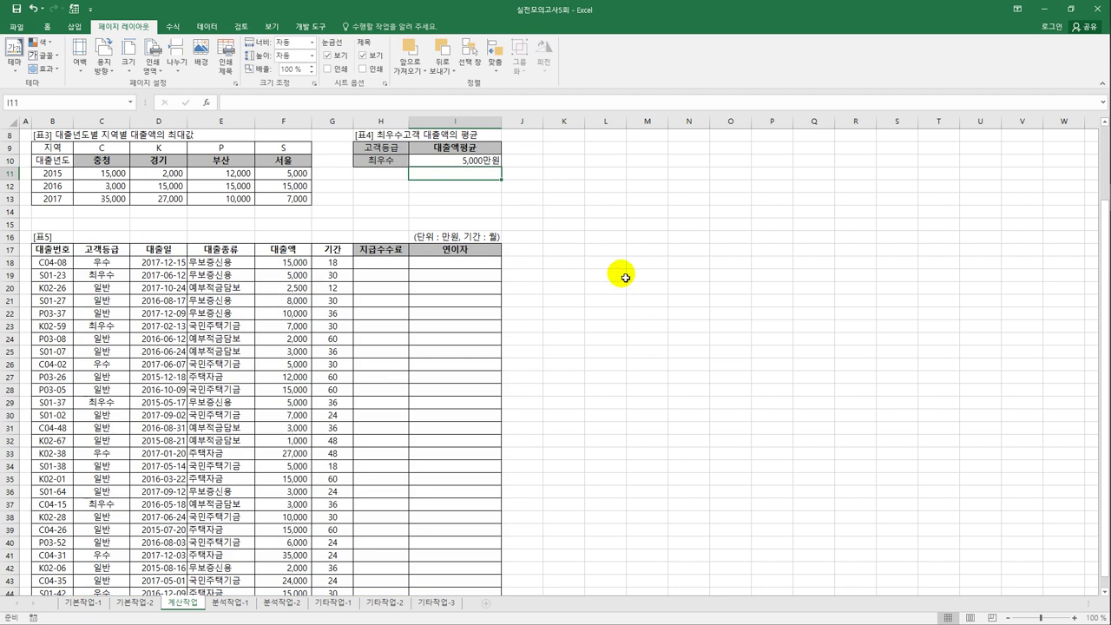
{"action": "left_click", "coordinate": [493, 161]}
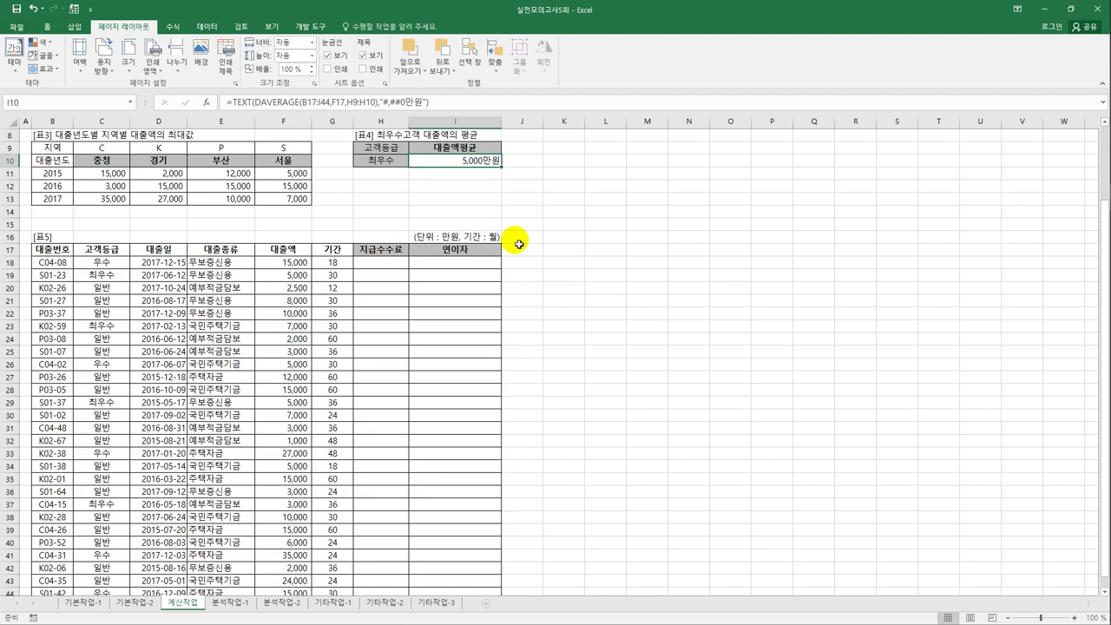
- Examine the 표1 fee table, the 고객등급 entries and the 기간 value in 표5 that determine 지급수수료
{"action": "left_click", "coordinate": [399, 267]}
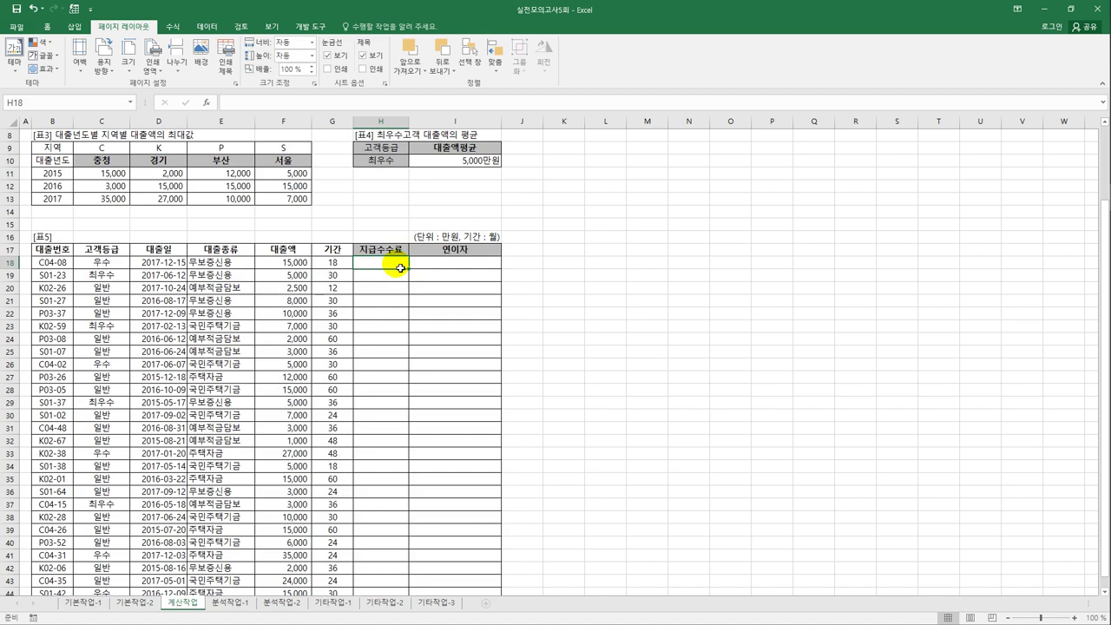
{"action": "scroll", "coordinate": [399, 268], "scroll_direction": "down", "scroll_amount": 3}
{"action": "scroll", "coordinate": [400, 268], "scroll_direction": "up", "scroll_amount": 3}
{"action": "scroll", "coordinate": [400, 269], "scroll_direction": "up", "scroll_amount": 3}
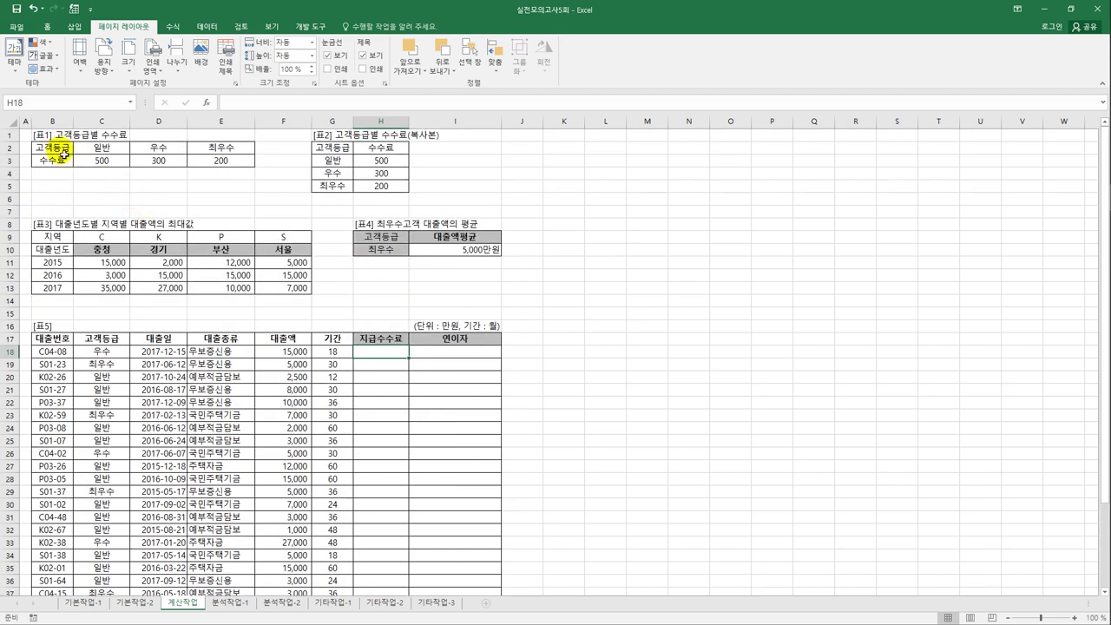
{"action": "left_click_drag", "start_coordinate": [54, 149], "coordinate": [202, 168]}
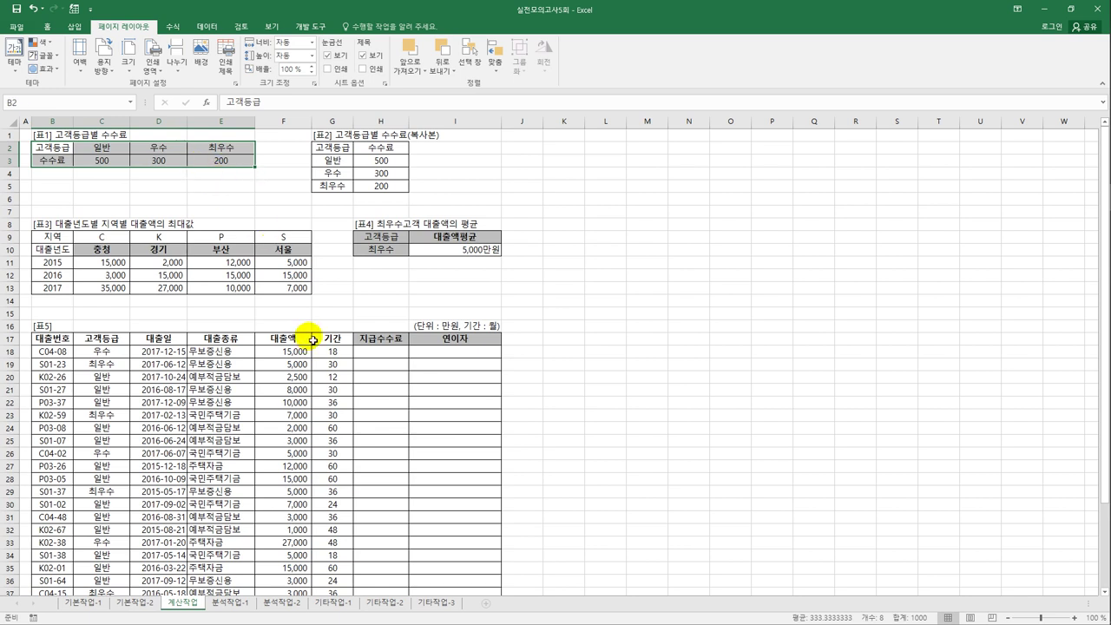
{"action": "left_click", "coordinate": [374, 357]}
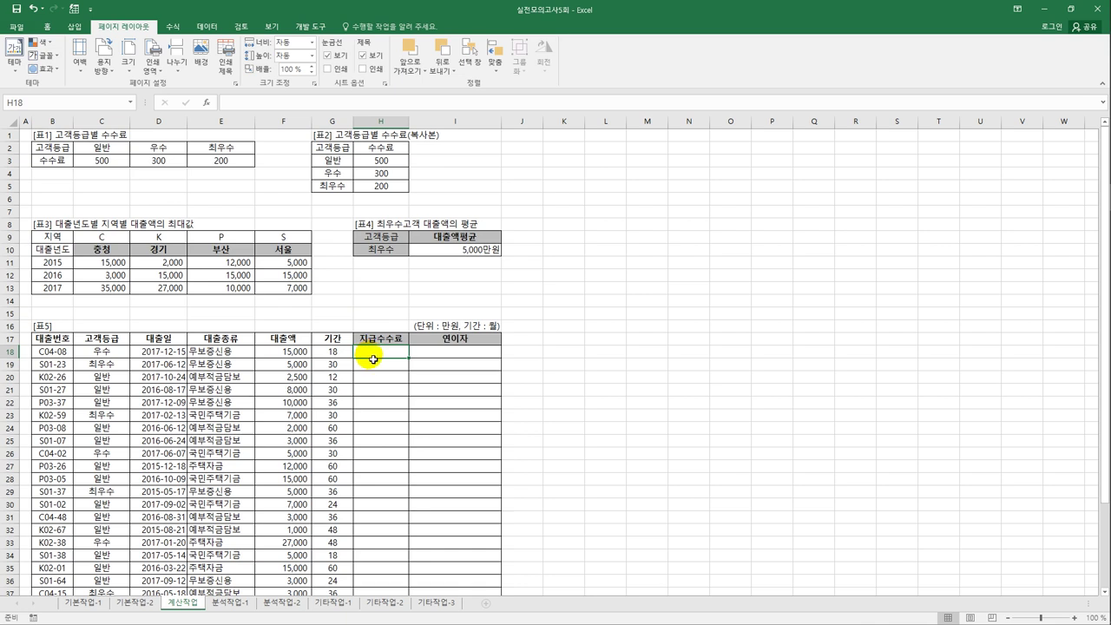
{"action": "left_click", "coordinate": [102, 352]}
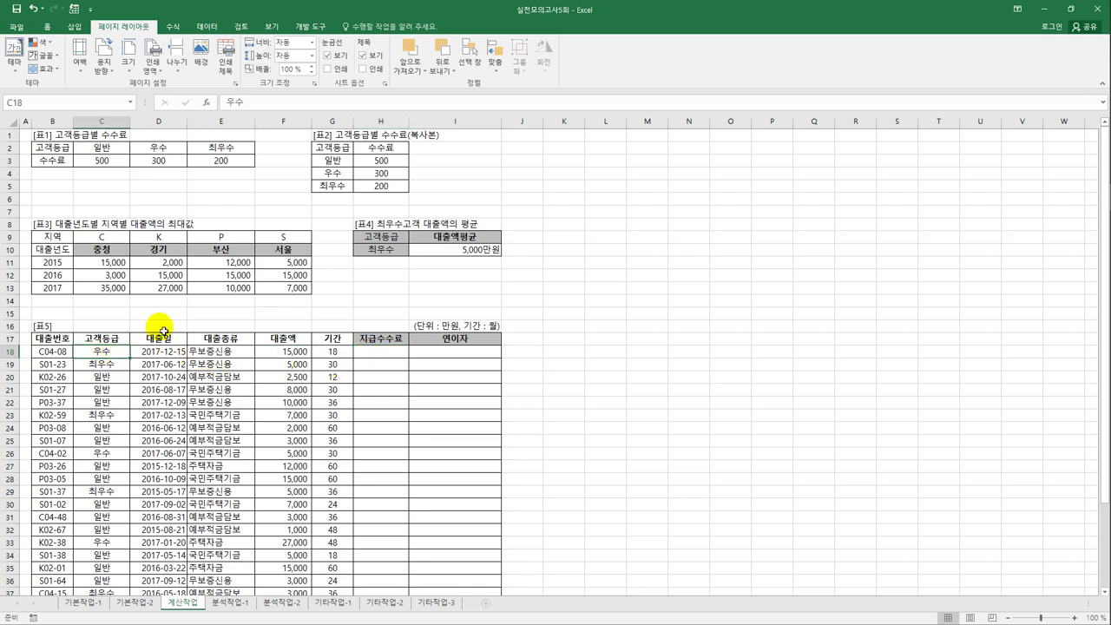
{"action": "left_click", "coordinate": [159, 161]}
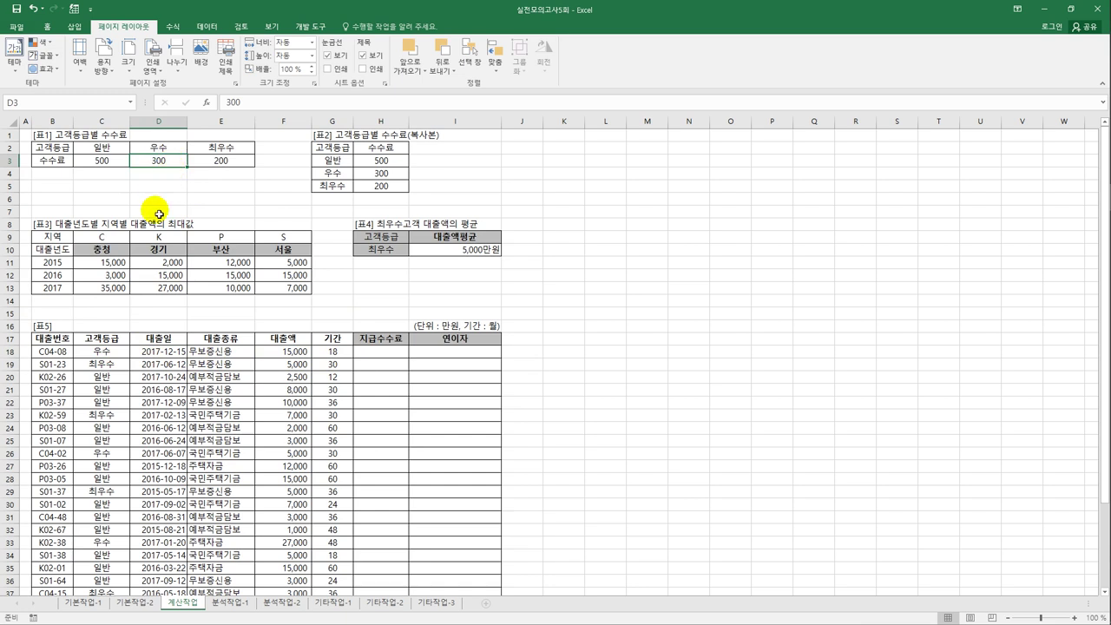
{"action": "left_click", "coordinate": [124, 367]}
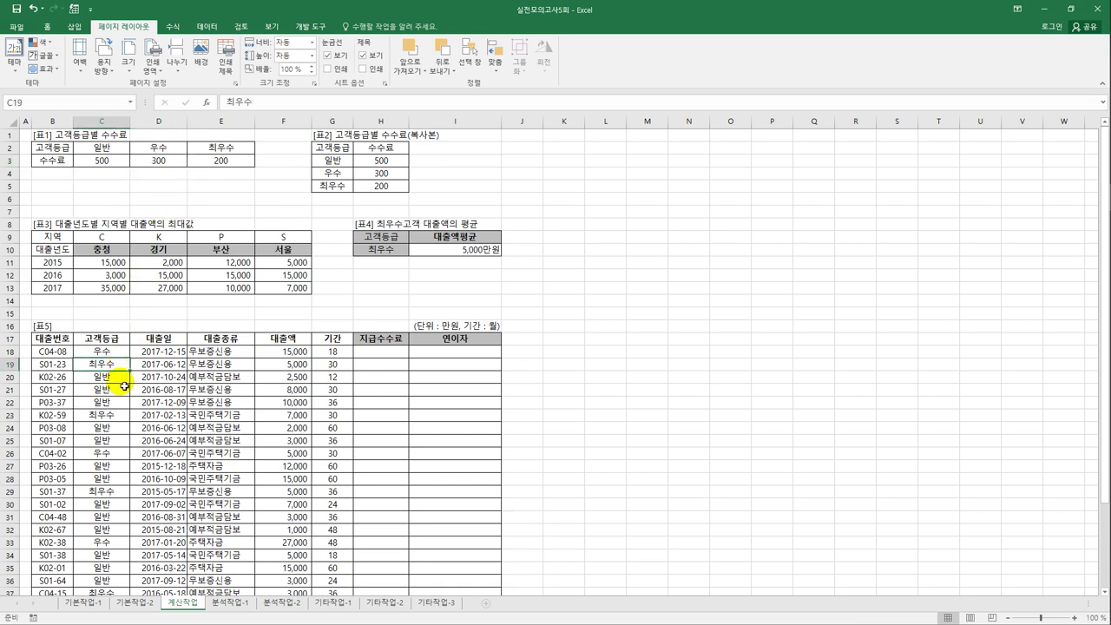
{"action": "left_click", "coordinate": [123, 379]}
{"action": "left_click", "coordinate": [378, 359]}
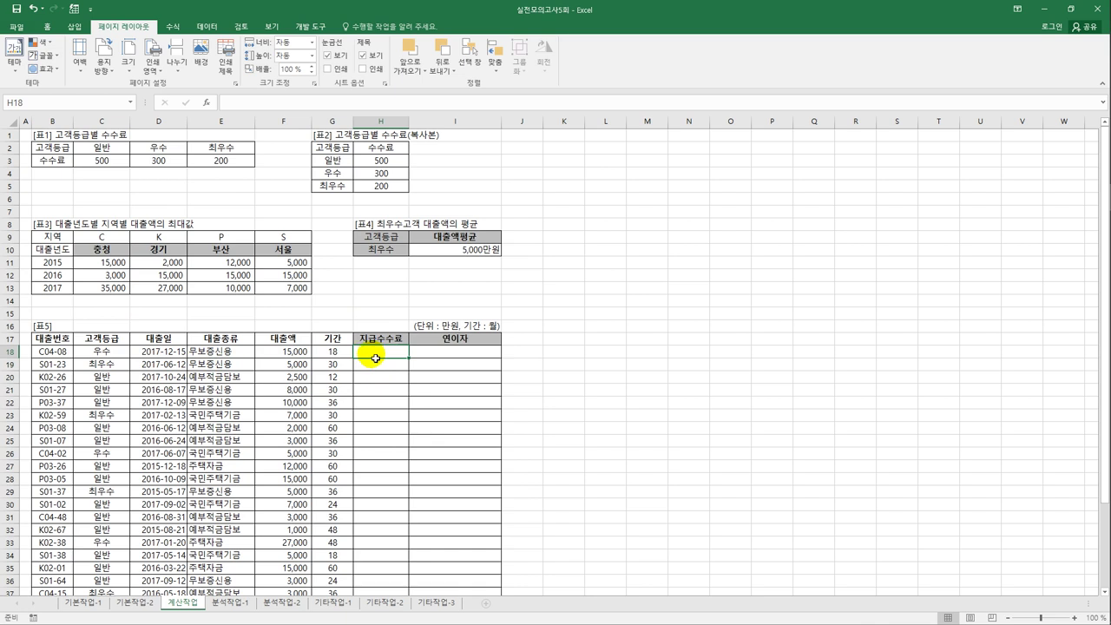
{"action": "left_click", "coordinate": [328, 352]}
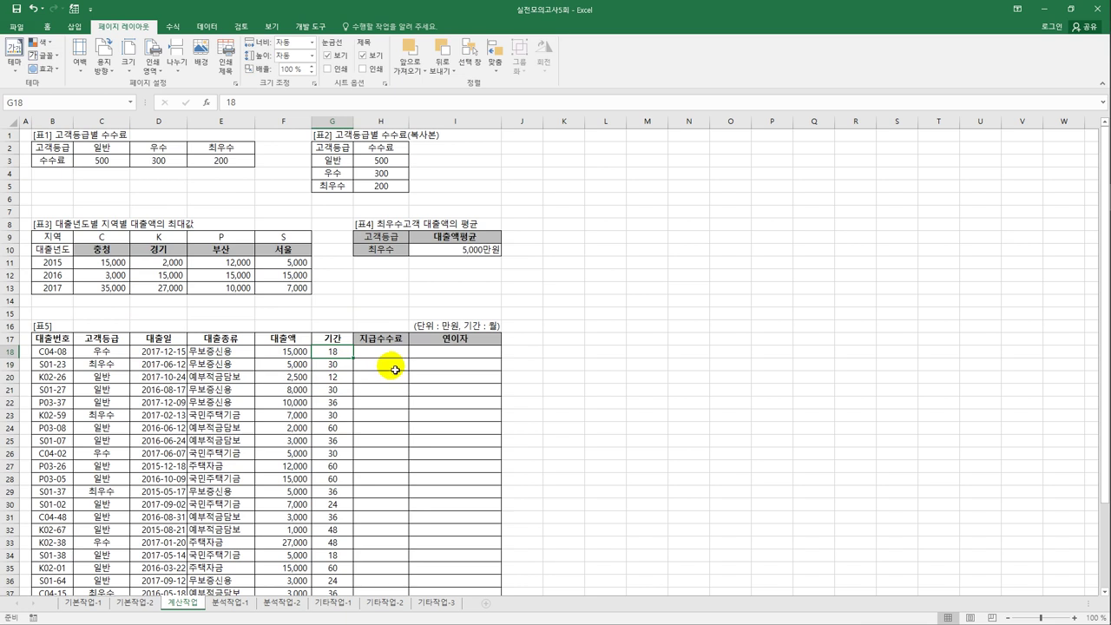
- In H18, begin an HLOOKUP formula with C18 as the lookup value and the absolute range $C$2:$E$3 as the table
{"action": "left_click", "coordinate": [395, 351]}
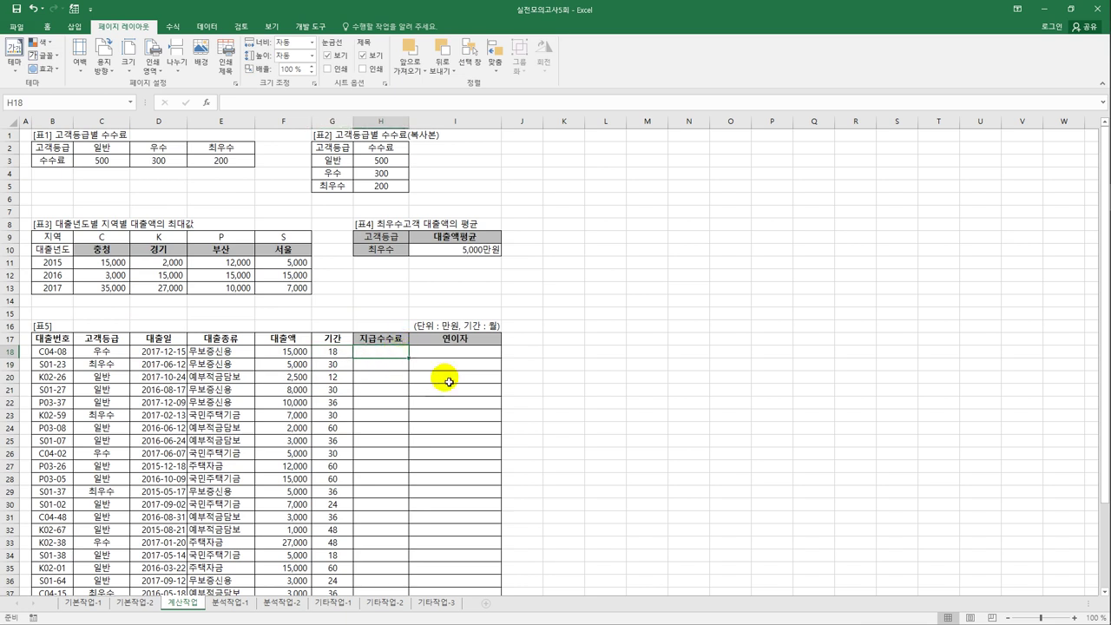
{"action": "type", "text": "="}
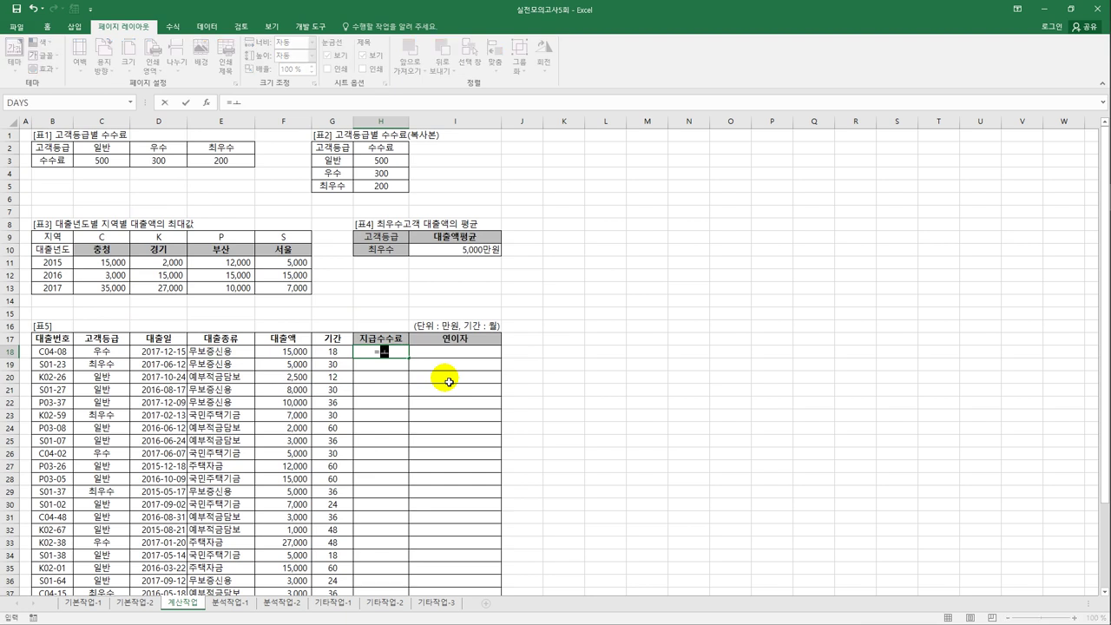
{"action": "type", "text": "hl"}
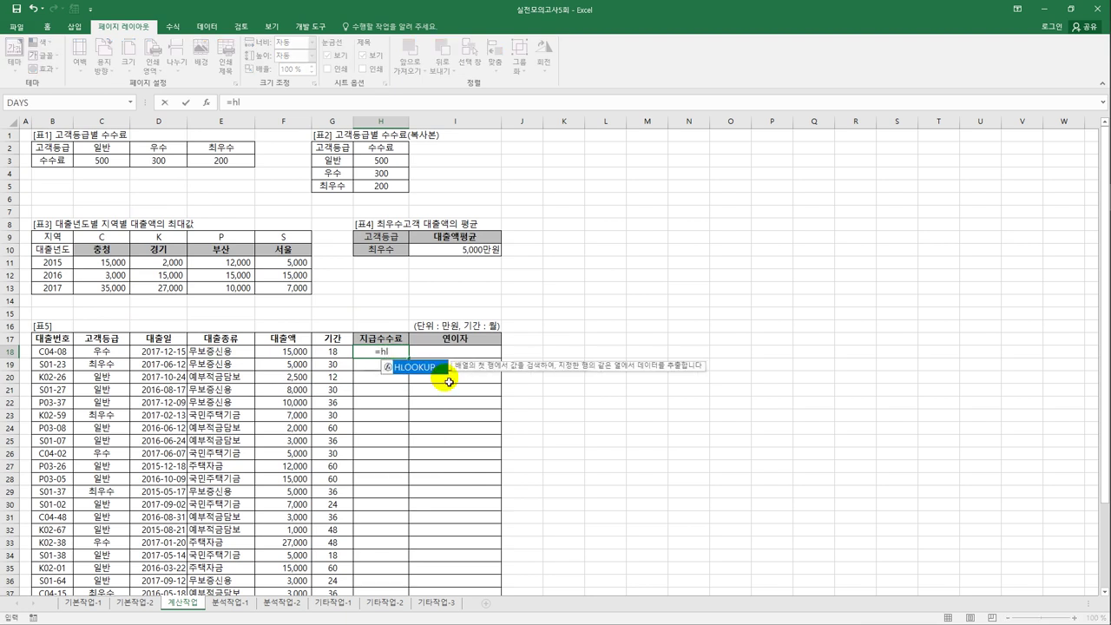
{"action": "key", "text": "Tab"}
{"action": "left_click", "coordinate": [106, 355]}
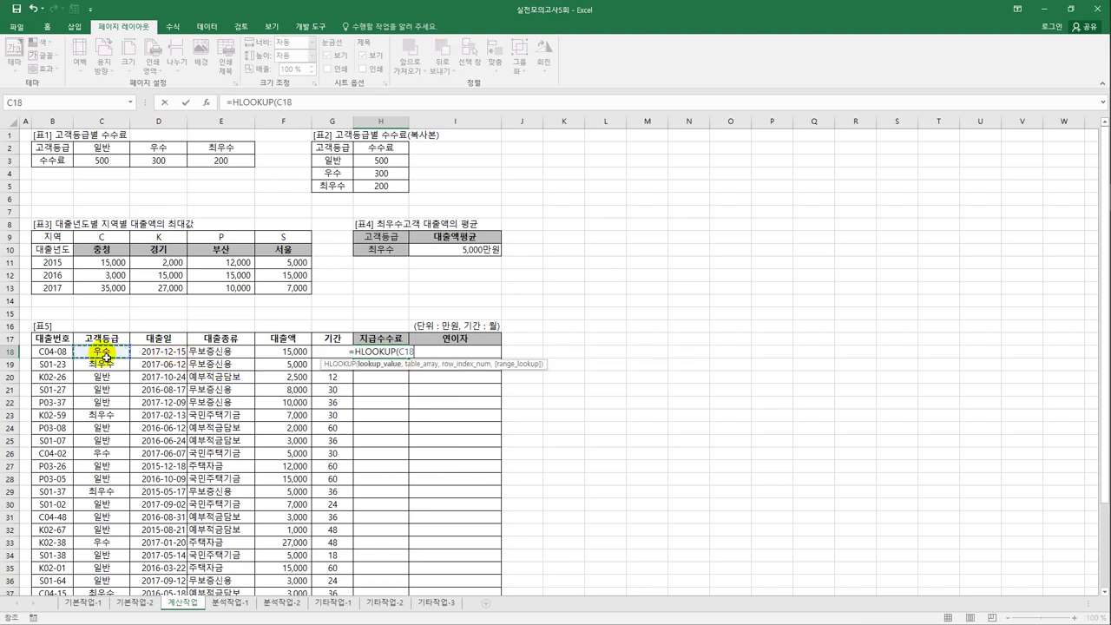
{"action": "type", "text": ","}
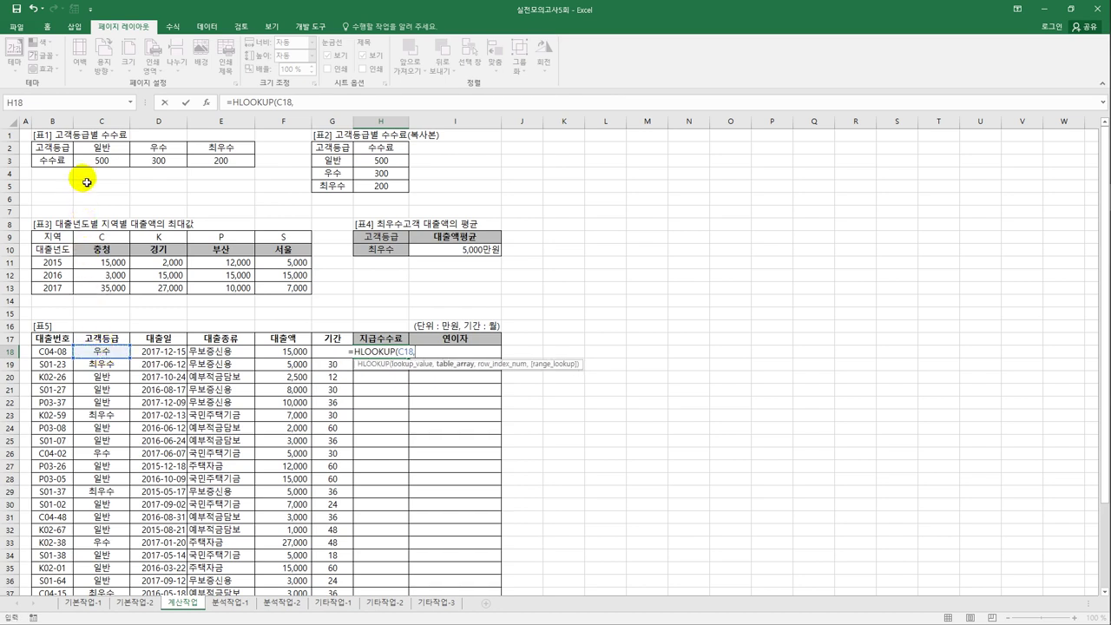
{"action": "left_click_drag", "start_coordinate": [94, 149], "coordinate": [221, 161]}
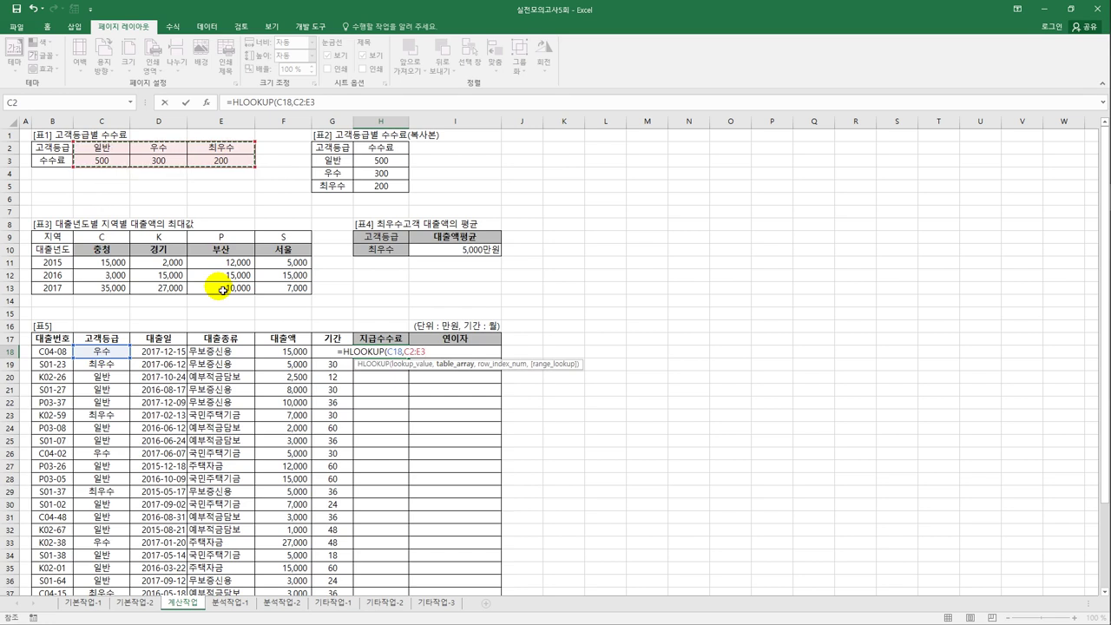
{"action": "key", "text": "F4"}
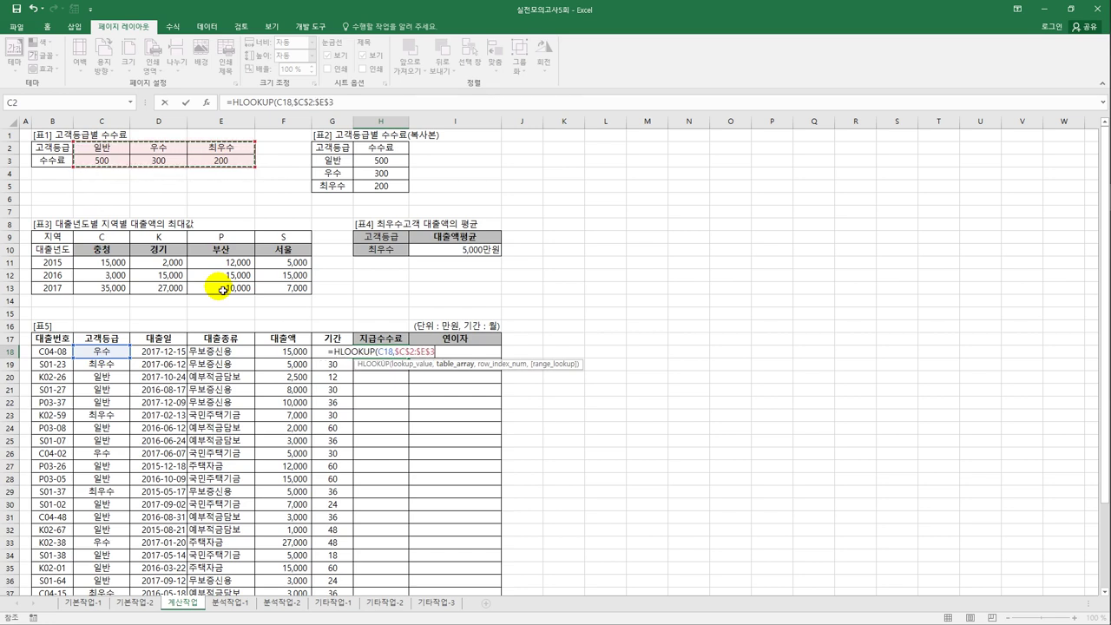
- Complete the HLOOKUP formula with row index 2 and match type 0, and fill it down the 지급수수료 column
{"action": "type", "text": ","}
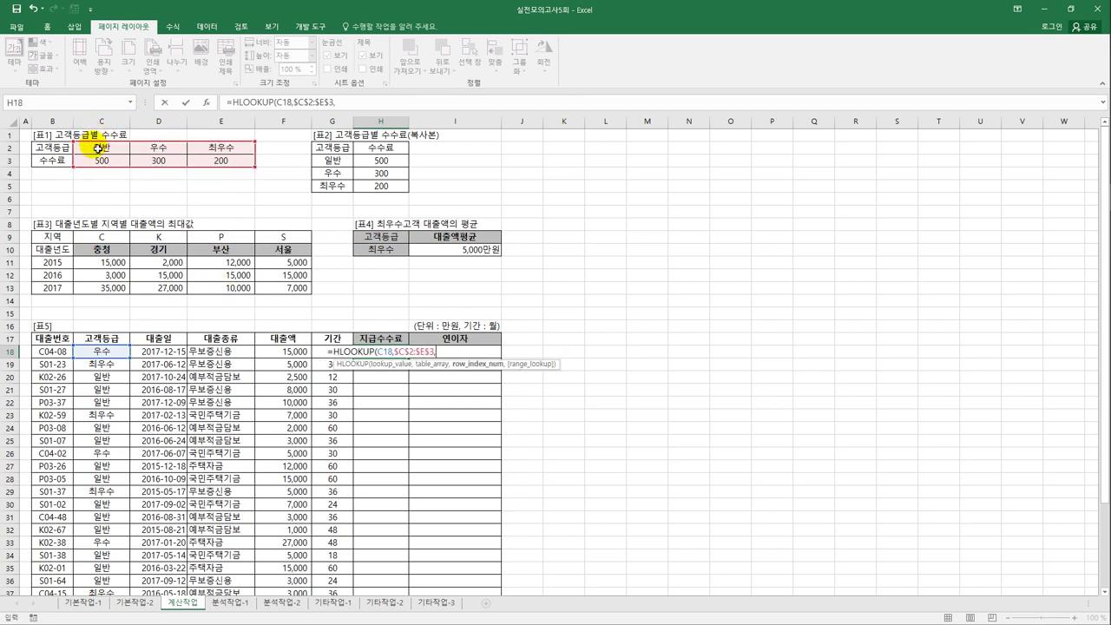
{"action": "type", "text": "2"}
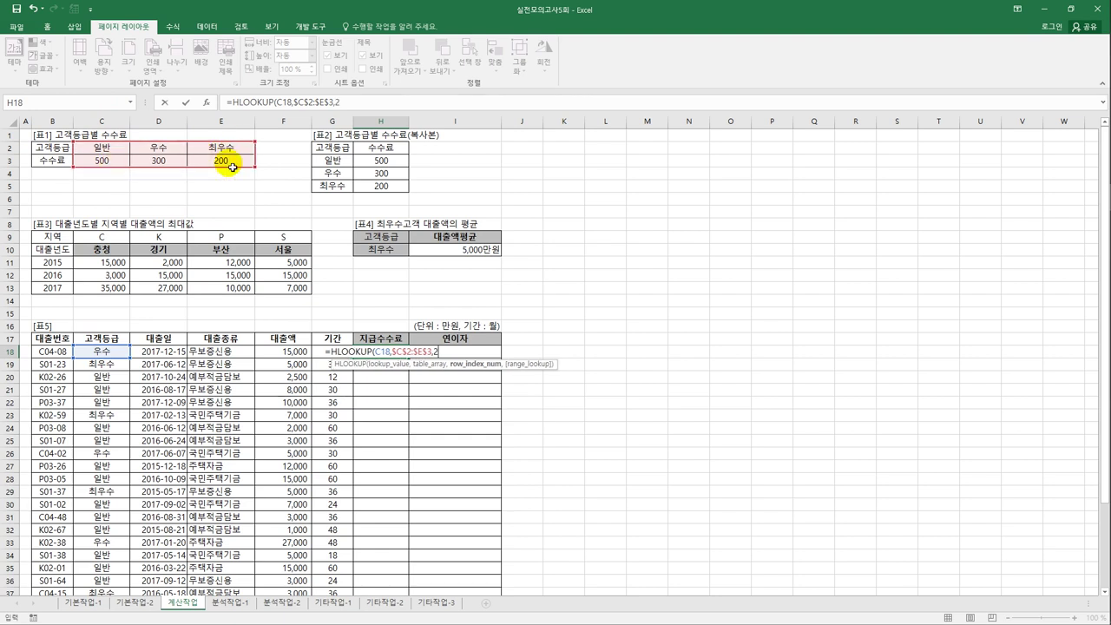
{"action": "type", "text": ","}
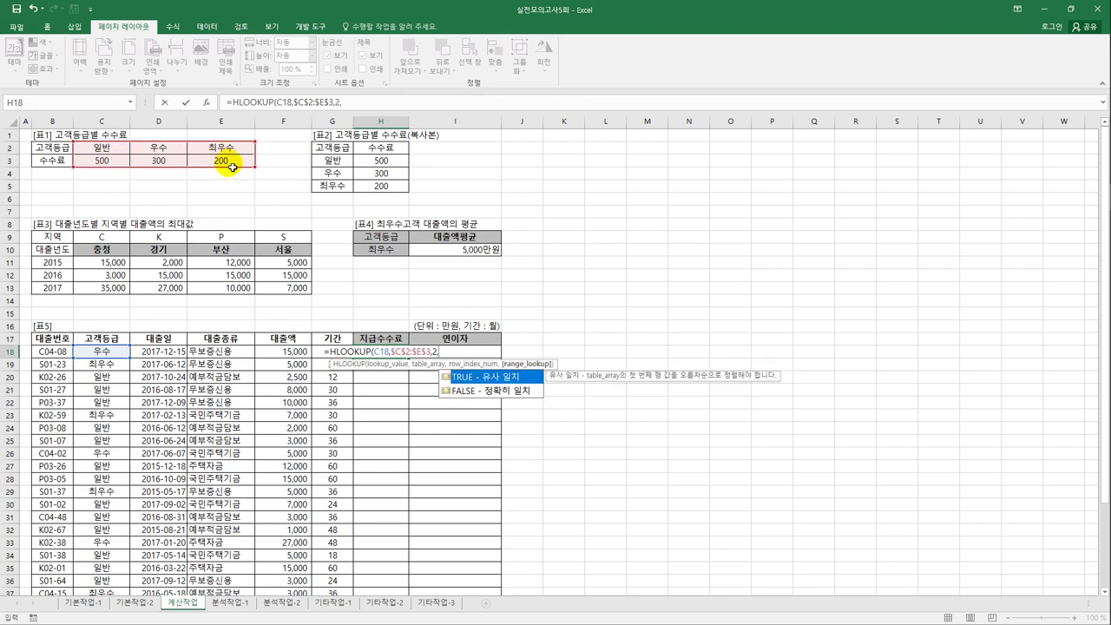
{"action": "type", "text": "0"}
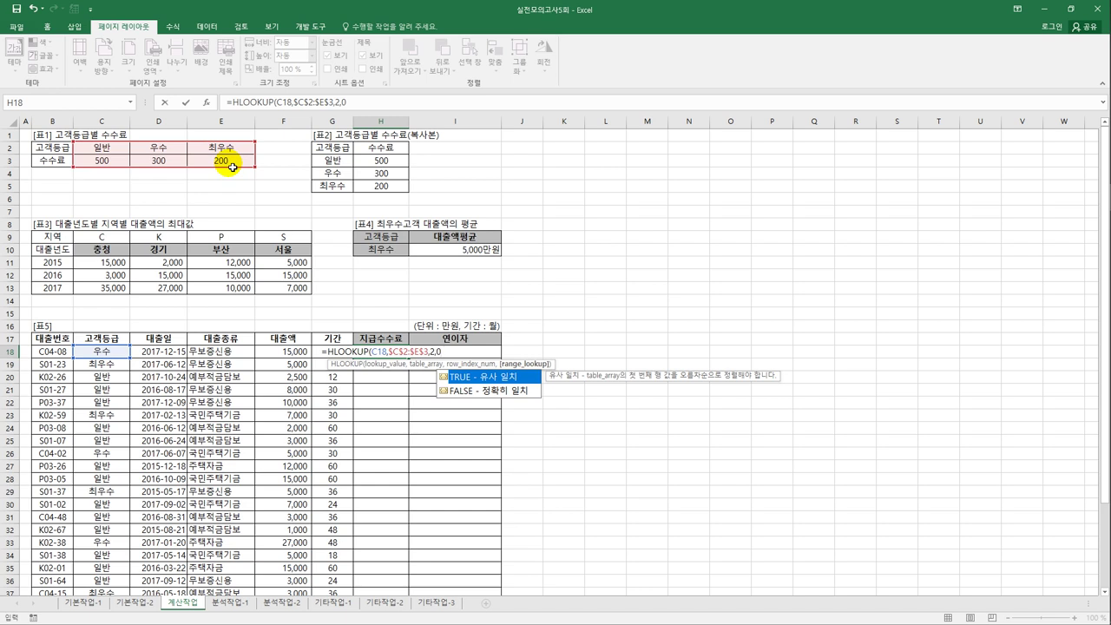
{"action": "type", "text": ")"}
{"action": "key", "text": "ctrl+Return"}
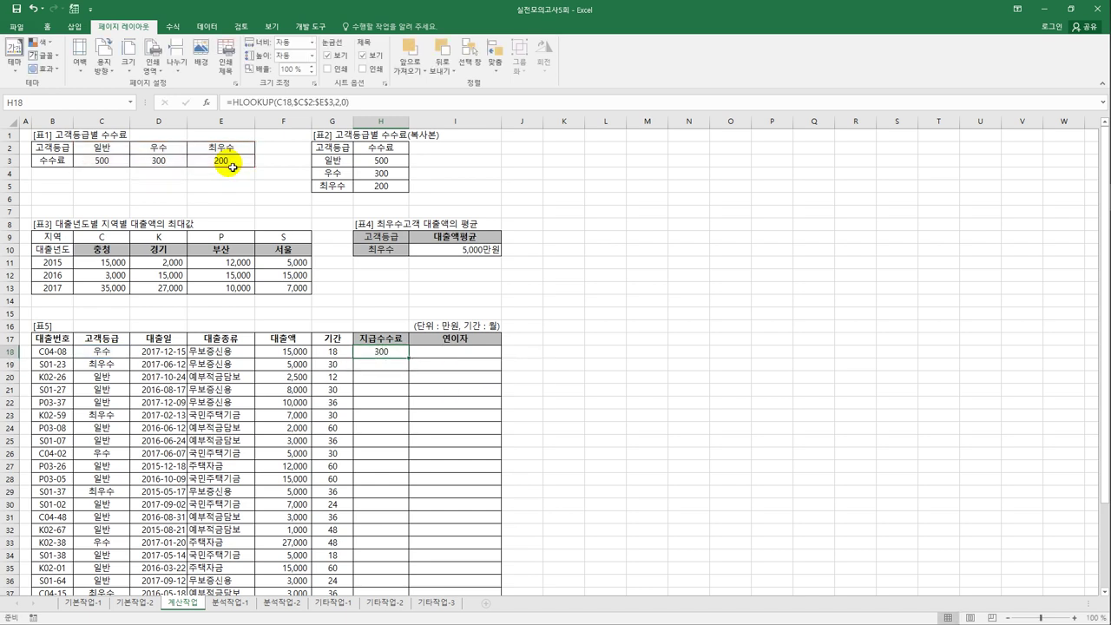
{"action": "double_click", "coordinate": [414, 364]}
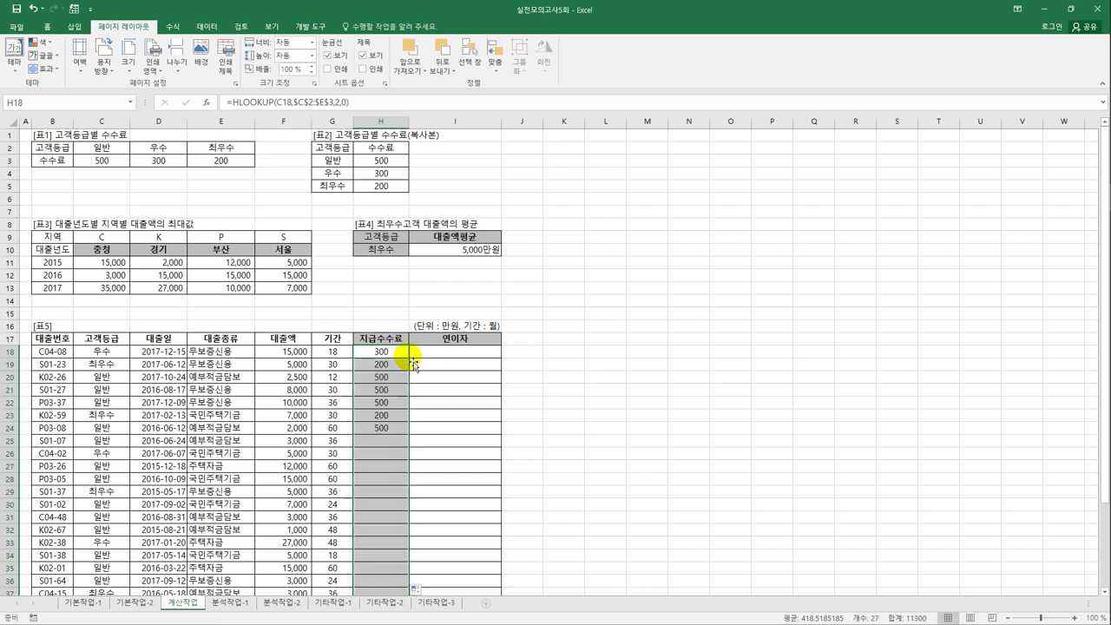
- Append +IF(G18>=30,50) to the HLOOKUP formula in H18 and refill the 지급수수료 column with it
{"action": "left_click", "coordinate": [393, 352]}
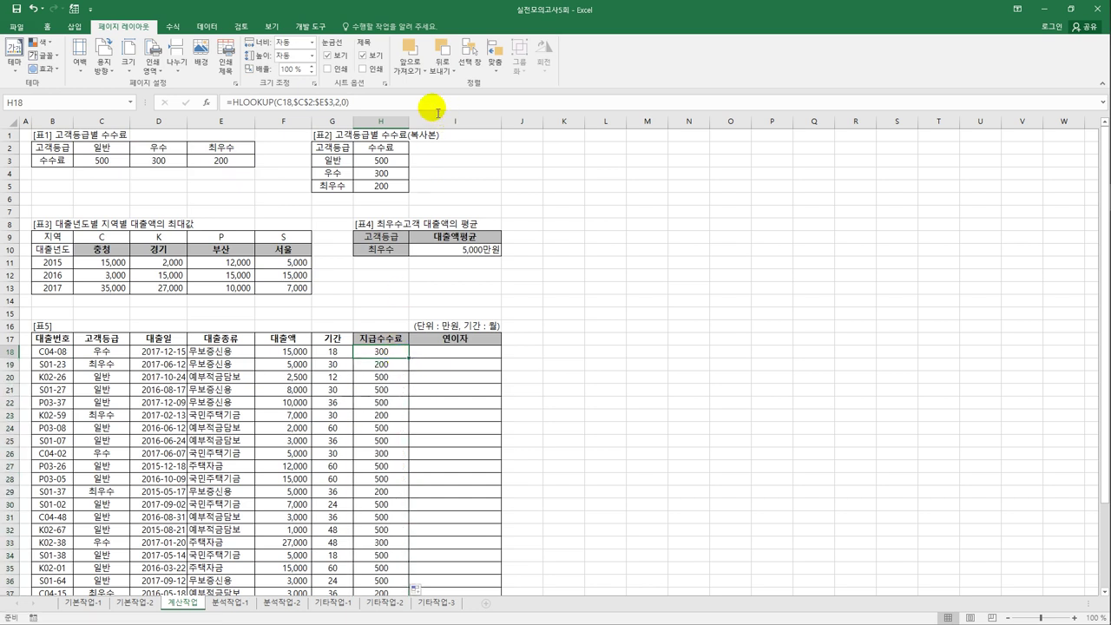
{"action": "left_click", "coordinate": [390, 105]}
{"action": "type", "text": "+if("}
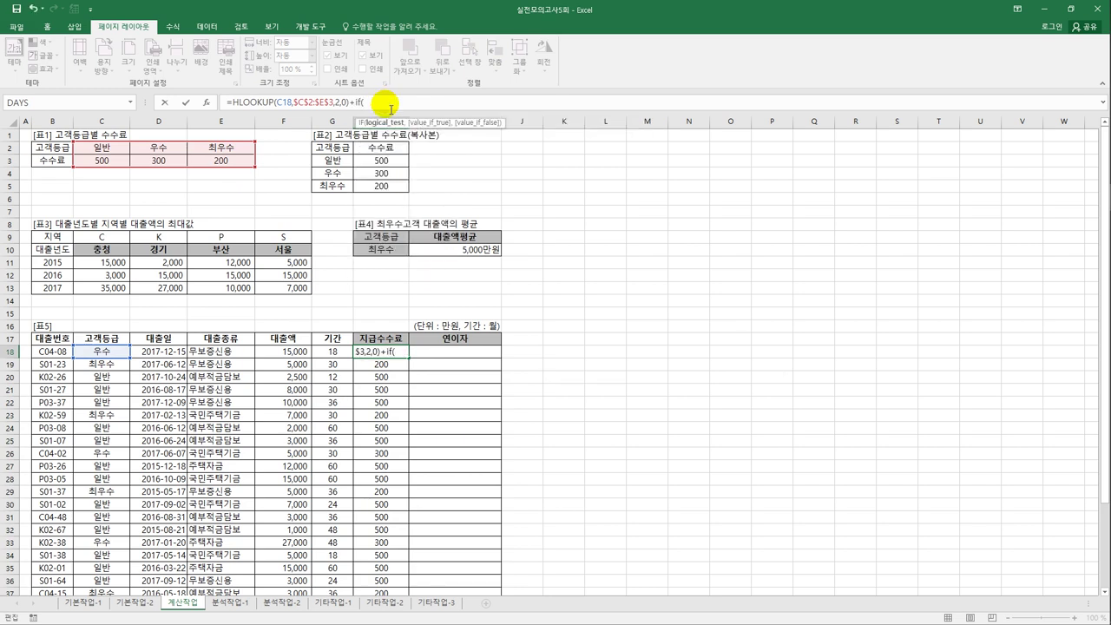
{"action": "left_click", "coordinate": [336, 352]}
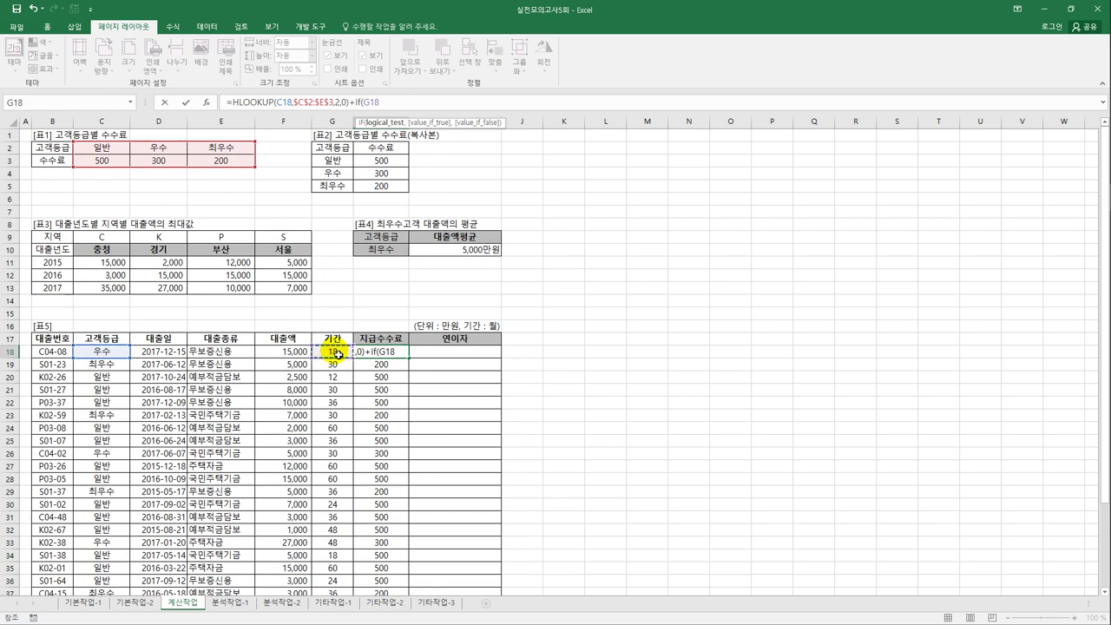
{"action": "type", "text": ">=30,"}
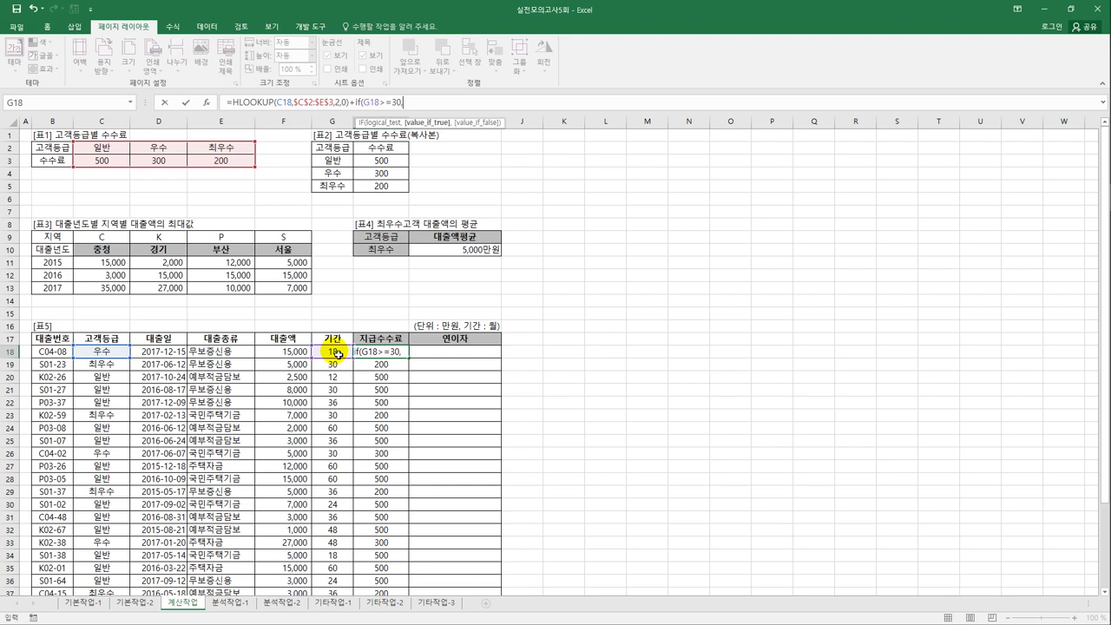
{"action": "type", "text": "50)"}
{"action": "key", "text": "Return"}
{"action": "key", "text": "Up"}
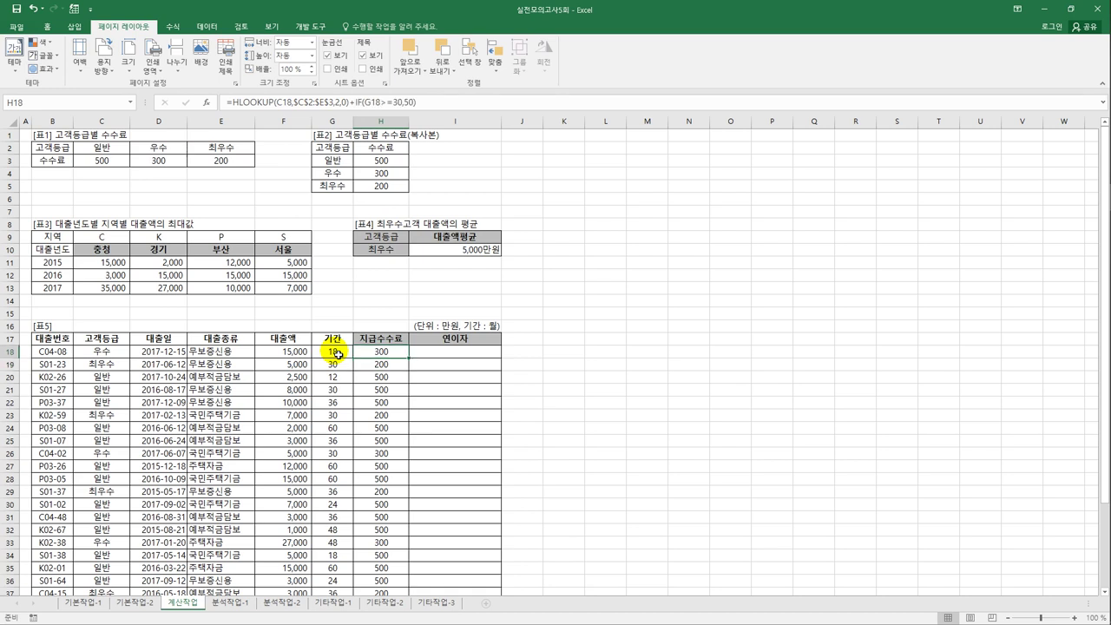
{"action": "double_click", "coordinate": [409, 358]}
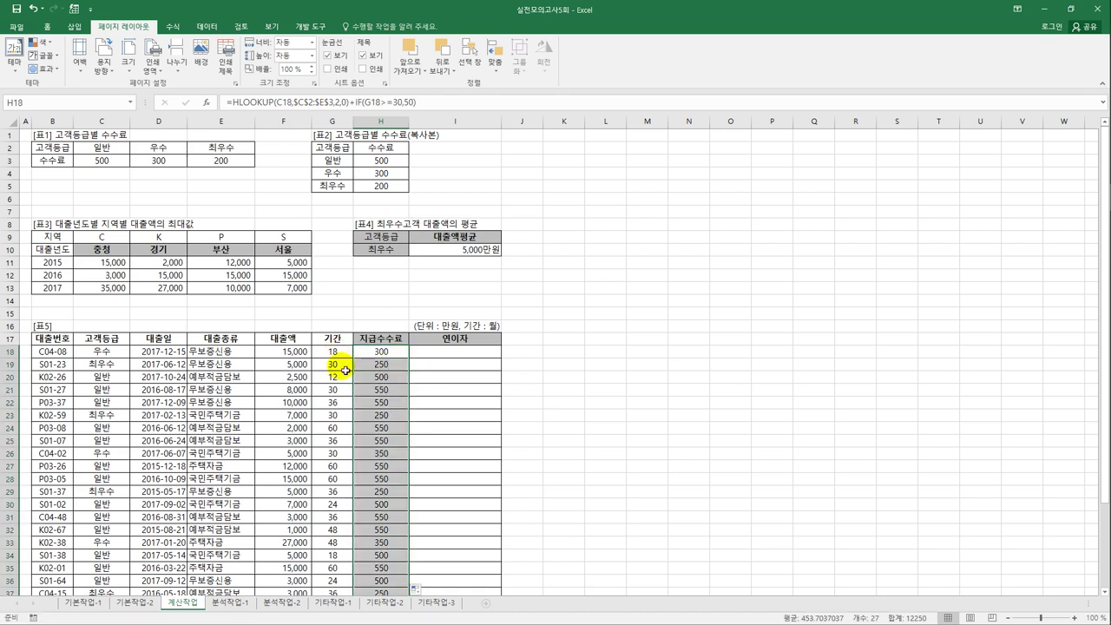
{"action": "left_click", "coordinate": [402, 371]}
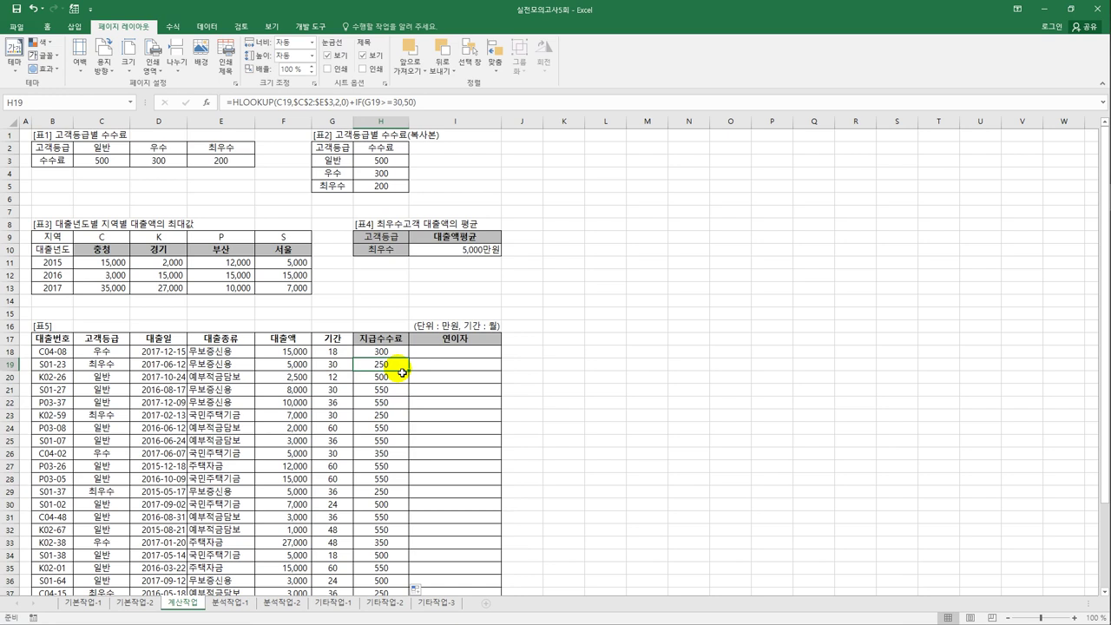
- Open the workbook's Visual Basic editor from cell I18 and insert a new module
{"action": "left_click", "coordinate": [439, 351]}
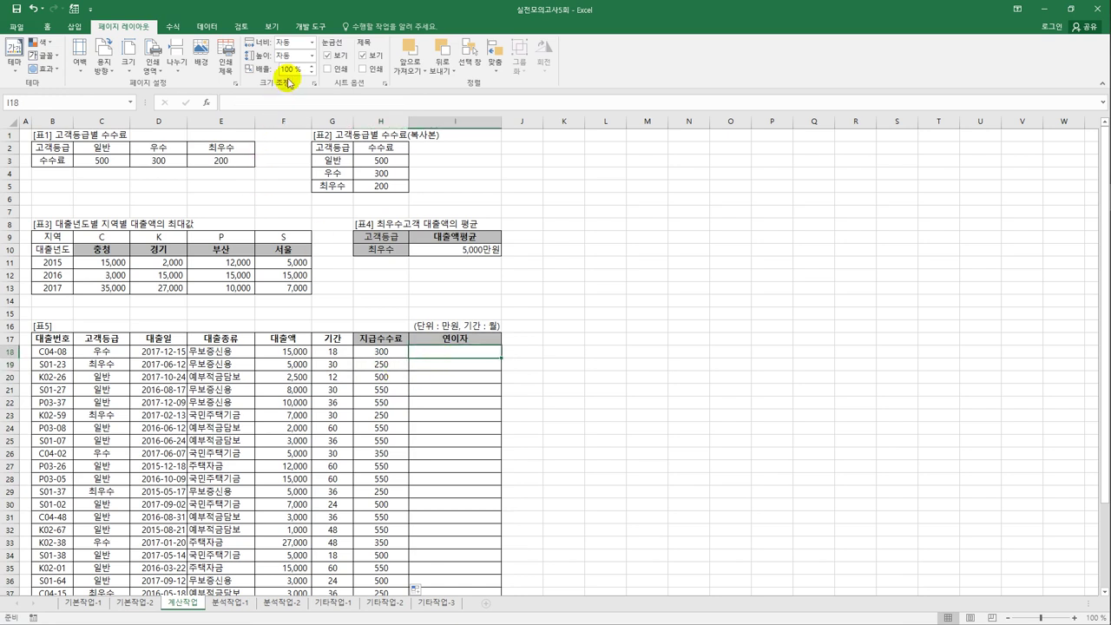
{"action": "left_click", "coordinate": [301, 27]}
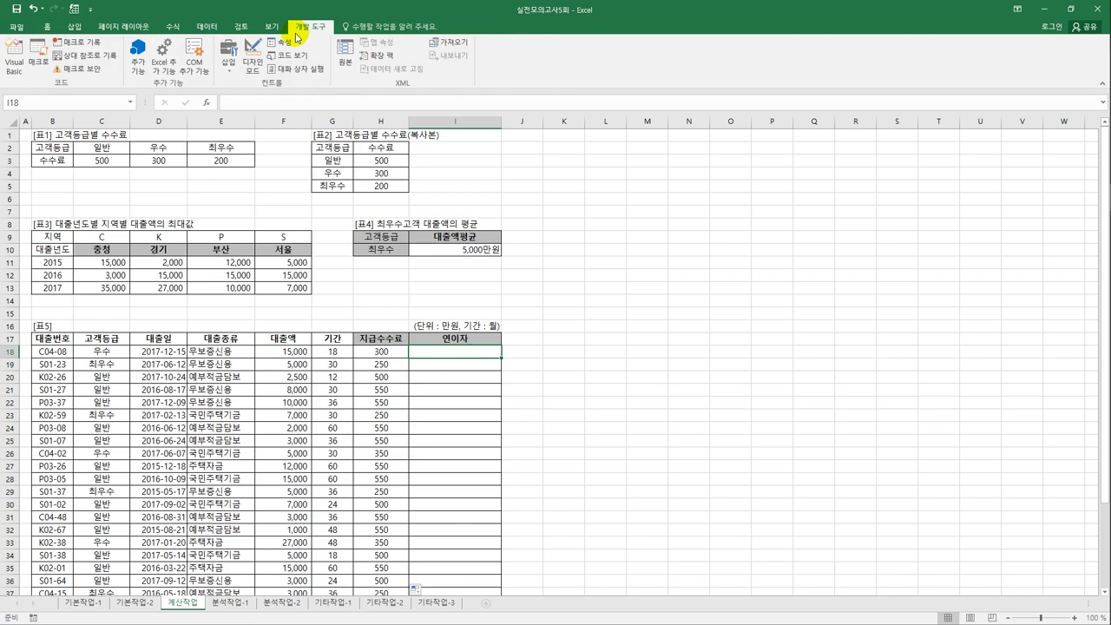
{"action": "left_click", "coordinate": [30, 62]}
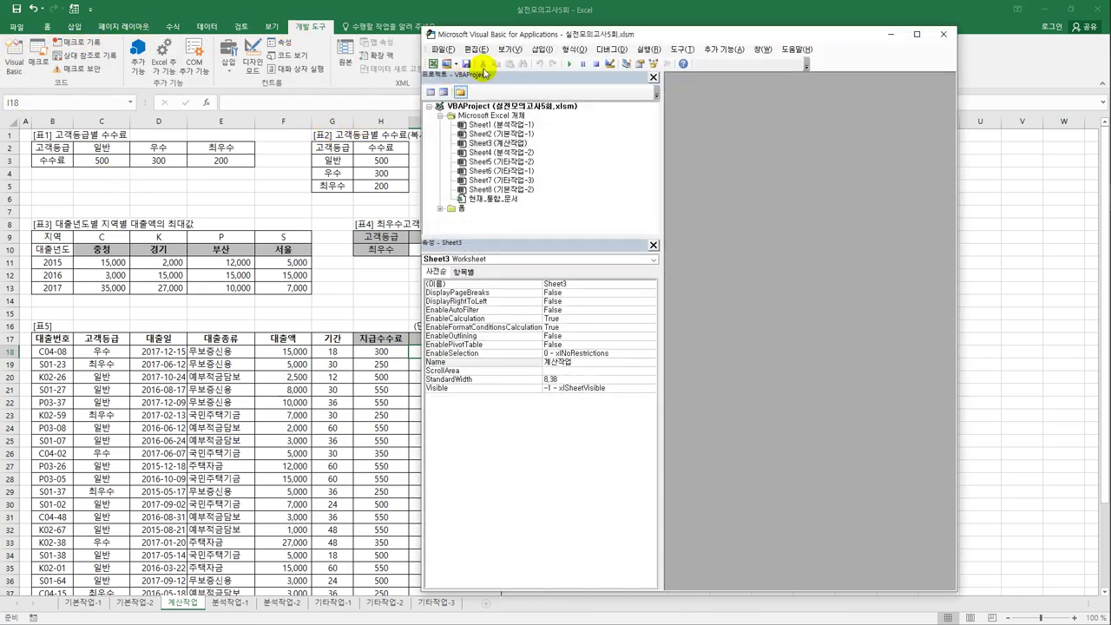
{"action": "left_click", "coordinate": [554, 50]}
{"action": "left_click", "coordinate": [564, 92]}
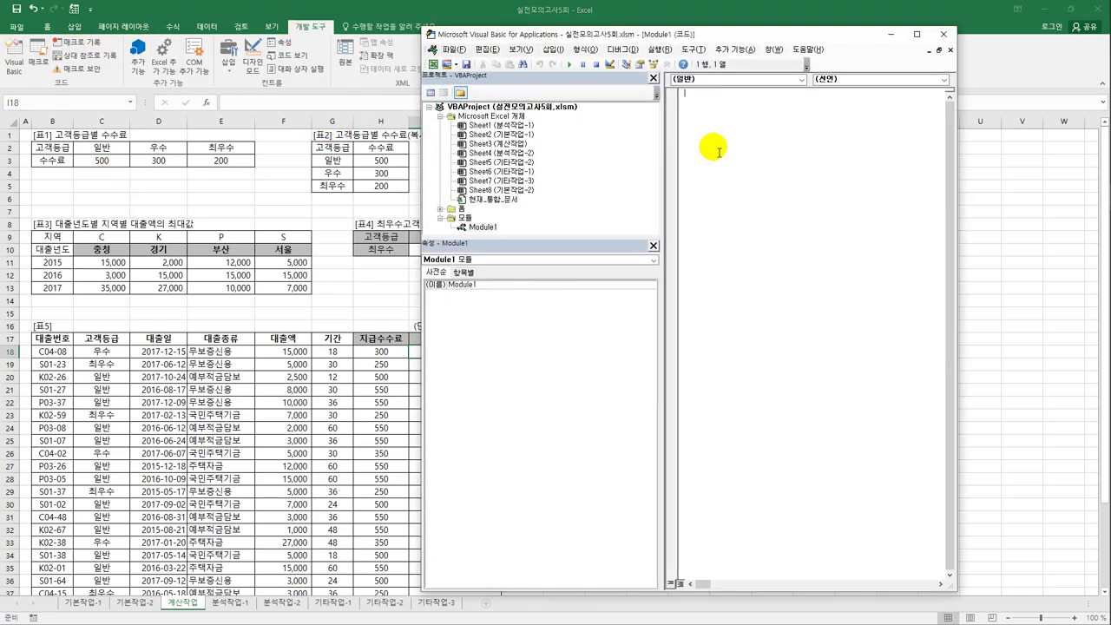
{"action": "left_click_drag", "start_coordinate": [660, 36], "coordinate": [650, 37]}
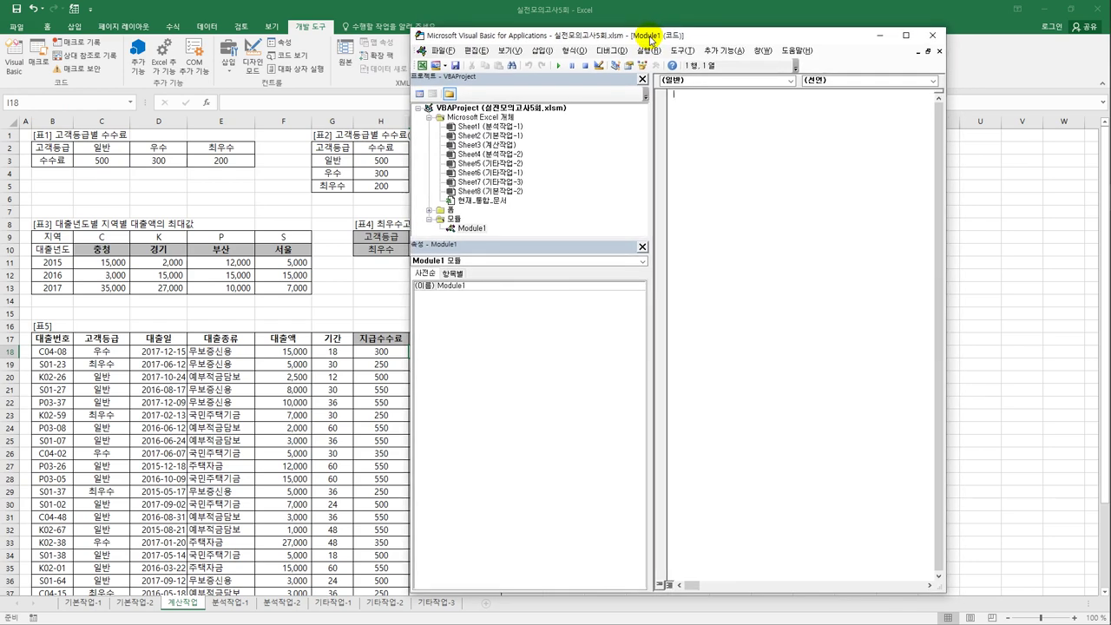
- Declare the public function fn연이자 with the arguments 대출액 and 기간 in Module1
{"action": "type", "text": "public"}
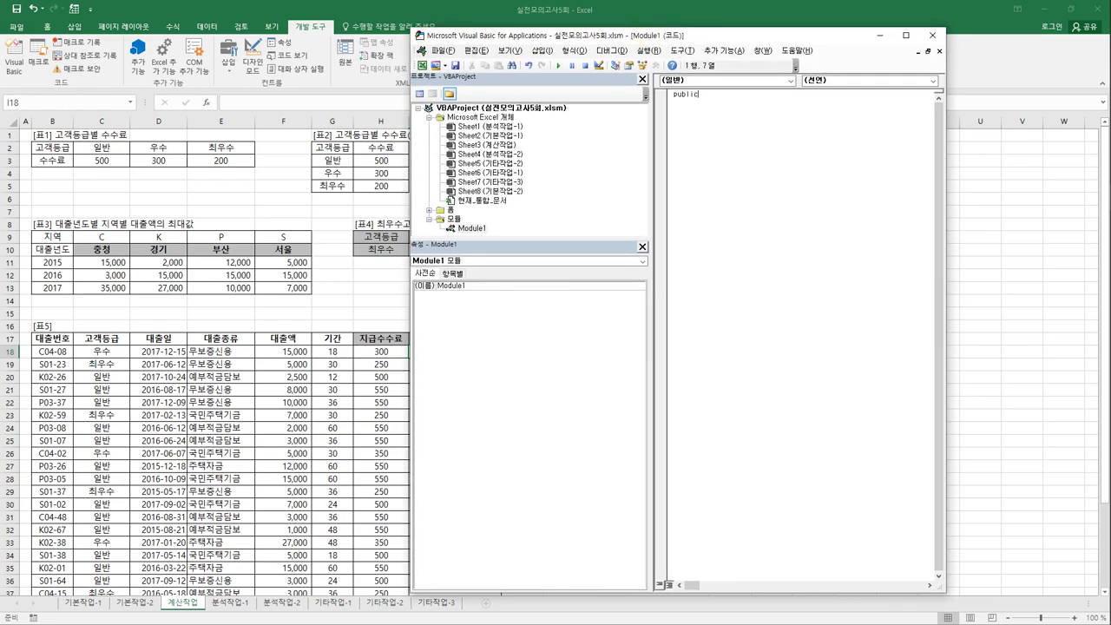
{"action": "type", "text": " function fn연이자(대출액, 기간)"}
{"action": "key", "text": "Return"}
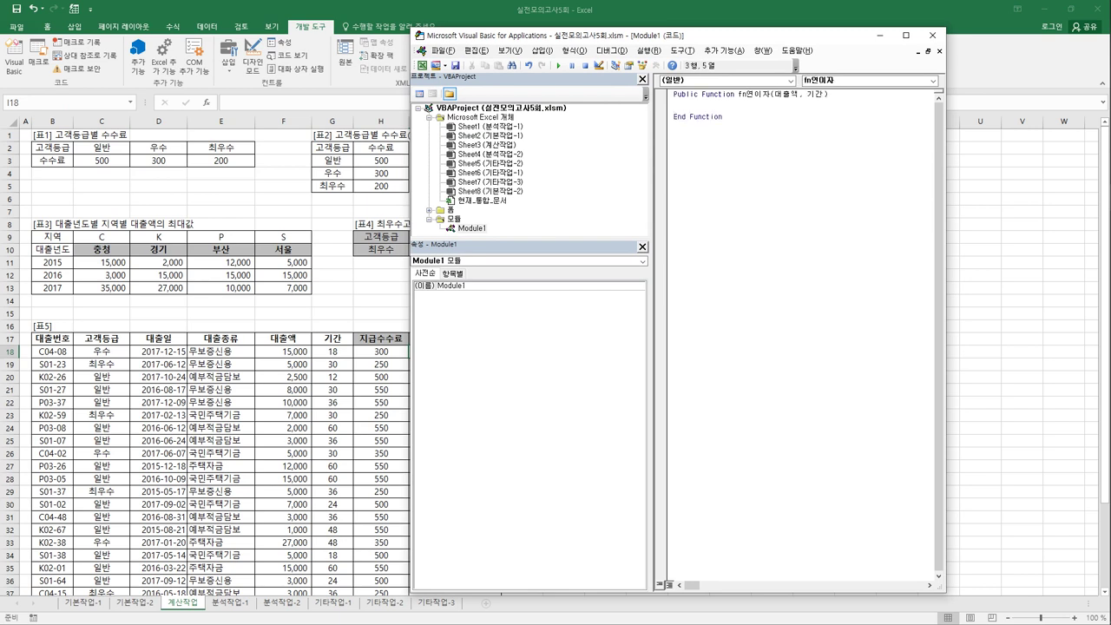
- Inside the fn연이자 function, open an If block with the condition 기간 >= 20
{"action": "type", "text": "If"}
{"action": "type", "text": " 대"}
{"action": "key", "text": "BackSpace"}
{"action": "key", "text": "BackSpace"}
{"action": "key", "text": "BackSpace"}
{"action": "type", "text": "기간"}
{"action": "type", "text": " >=20 ㅅ"}
{"action": "key", "text": "BackSpace"}
{"action": "type", "text": "then"}
{"action": "key", "text": "Return"}
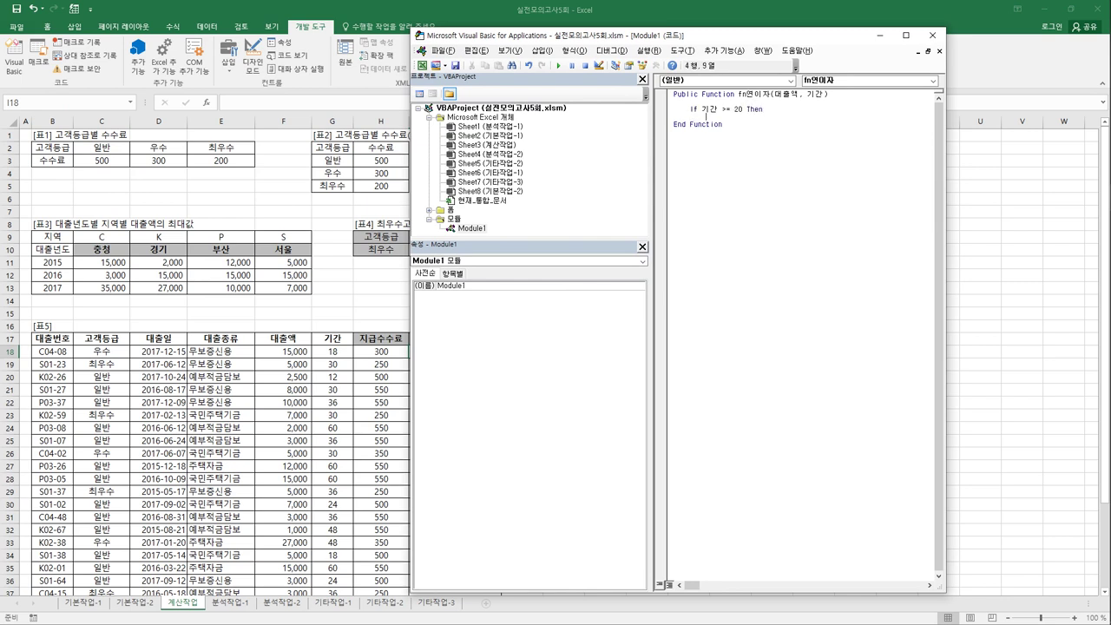
- For the true branch of the If block, assign fn연이자 = 대출액 * 0.06
{"action": "type", "text": "fn연이자 "}
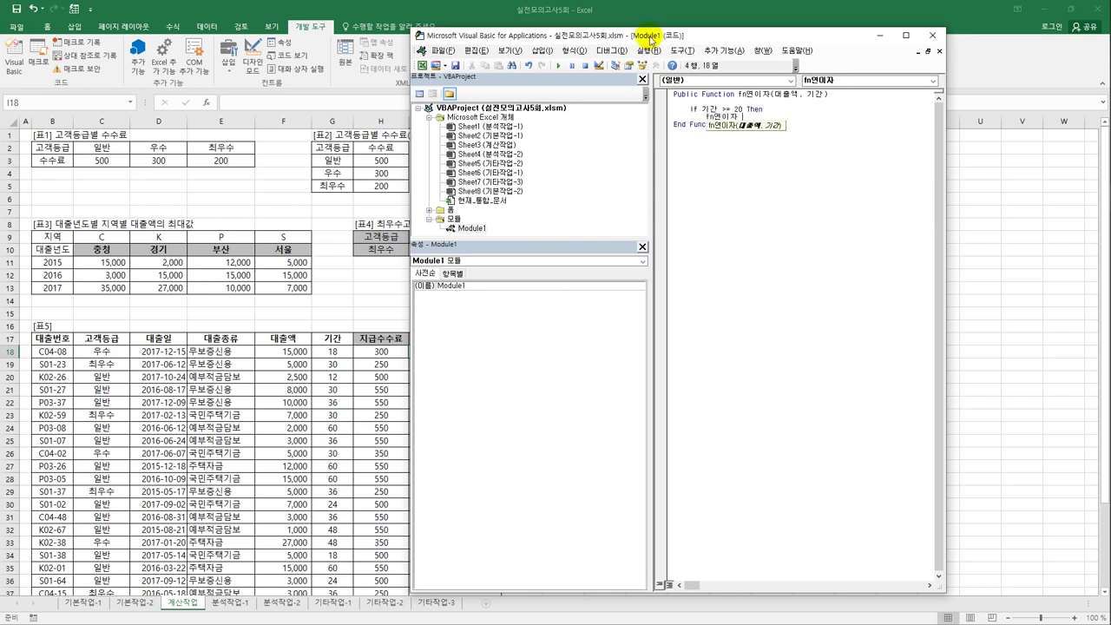
{"action": "type", "text": "= 대출액 "}
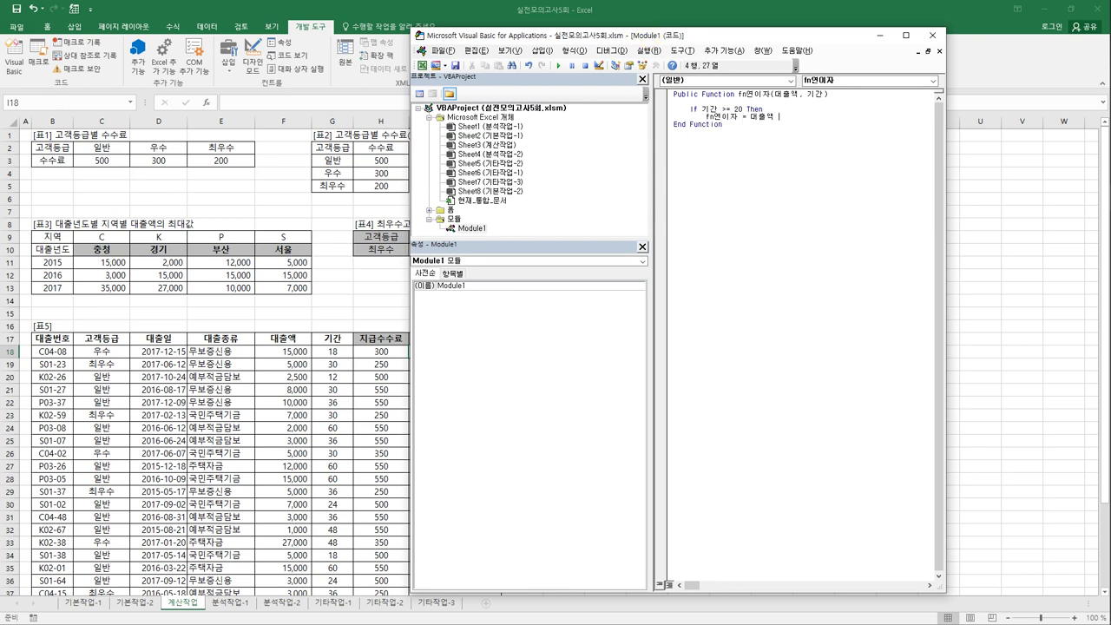
{"action": "type", "text": "+ 0.06"}
{"action": "key", "text": "Return"}
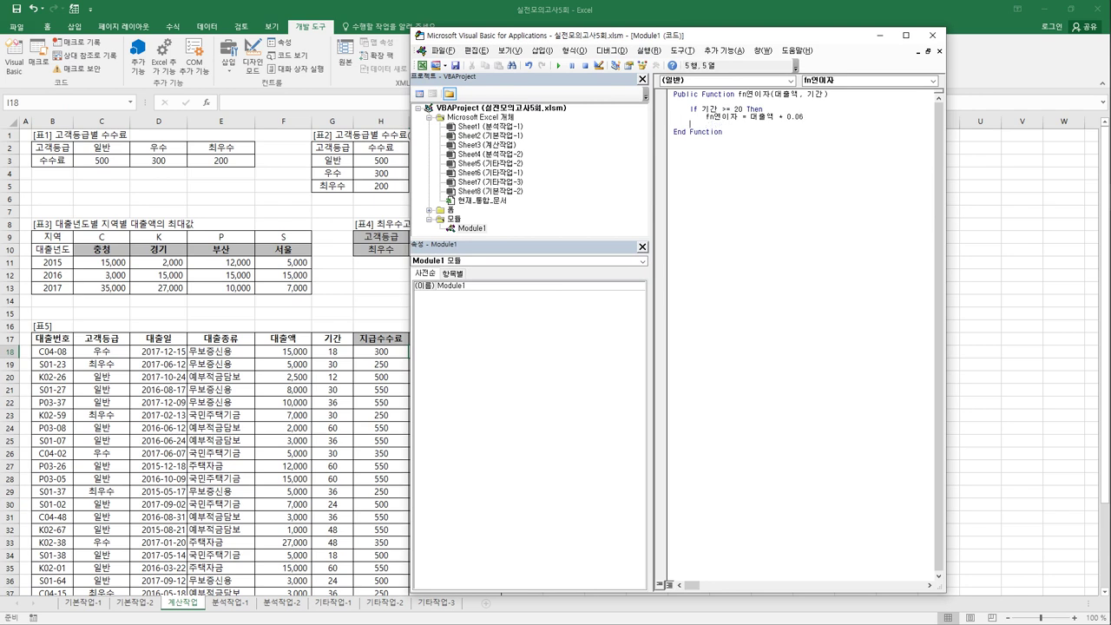
- Add an Else branch assigning fn연이자 = 대출액 * 0.07, end the If block, and close the code editor
{"action": "type", "text": "ㄷ"}
{"action": "type", "text": "else"}
{"action": "key", "text": "Return"}
{"action": "key", "text": "Tab"}
{"action": "type", "text": "fn"}
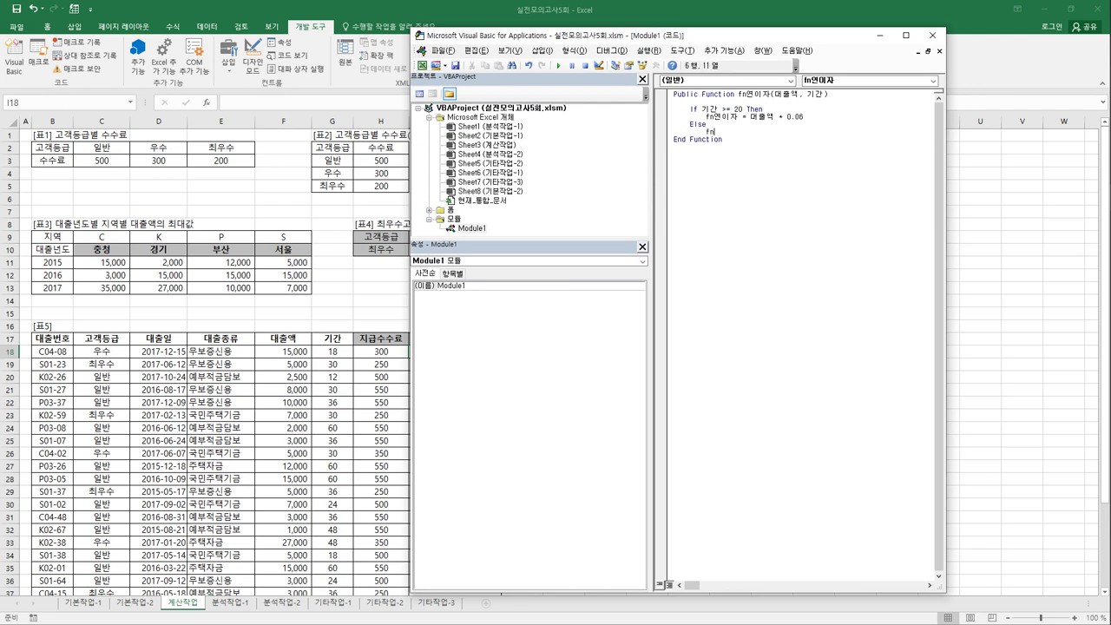
{"action": "type", "text": "연이자 = 대출액 + 0.07"}
{"action": "key", "text": "Return"}
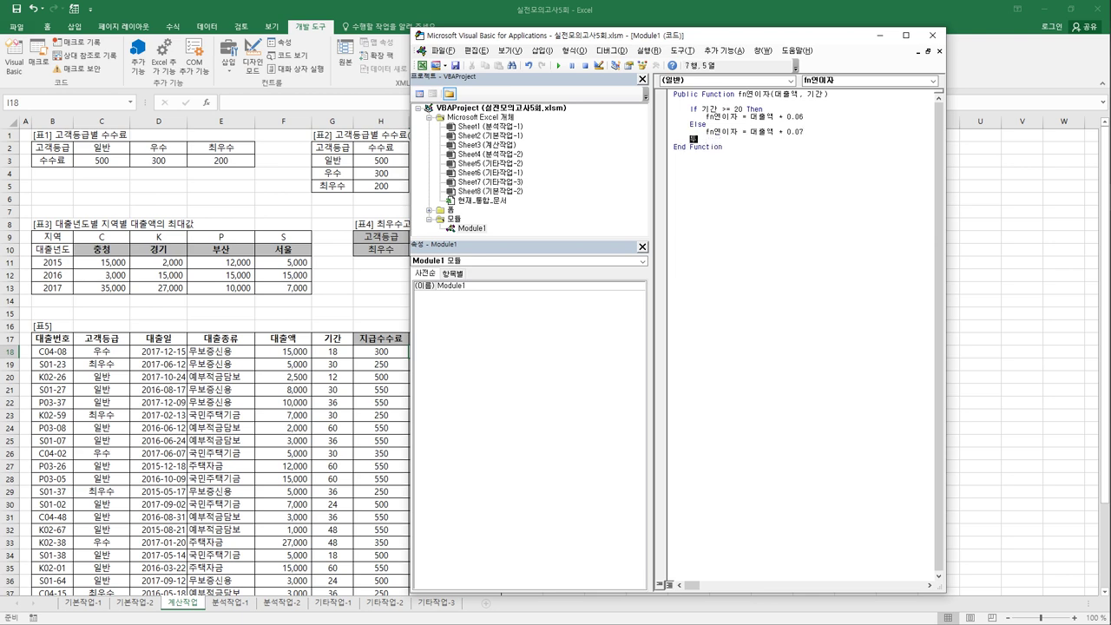
{"action": "type", "text": "End If"}
{"action": "key", "text": "Return"}
{"action": "left_click", "coordinate": [932, 36]}
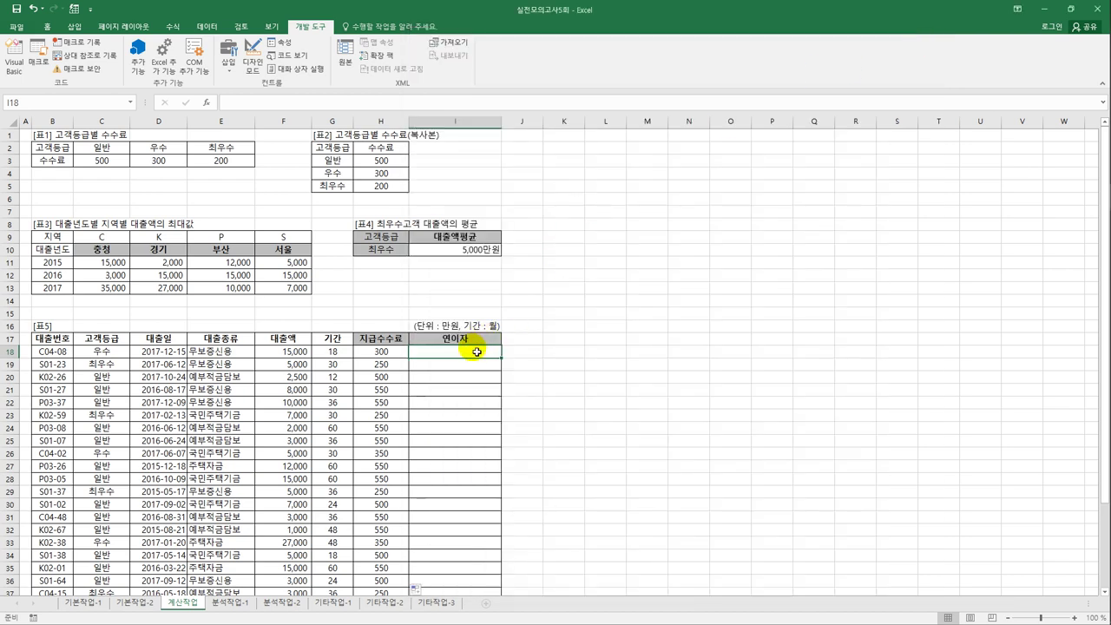
- Insert the user-defined function fn연이자 in I18 with F18 as 대출액 and G18 as 기간
{"action": "left_click", "coordinate": [206, 105]}
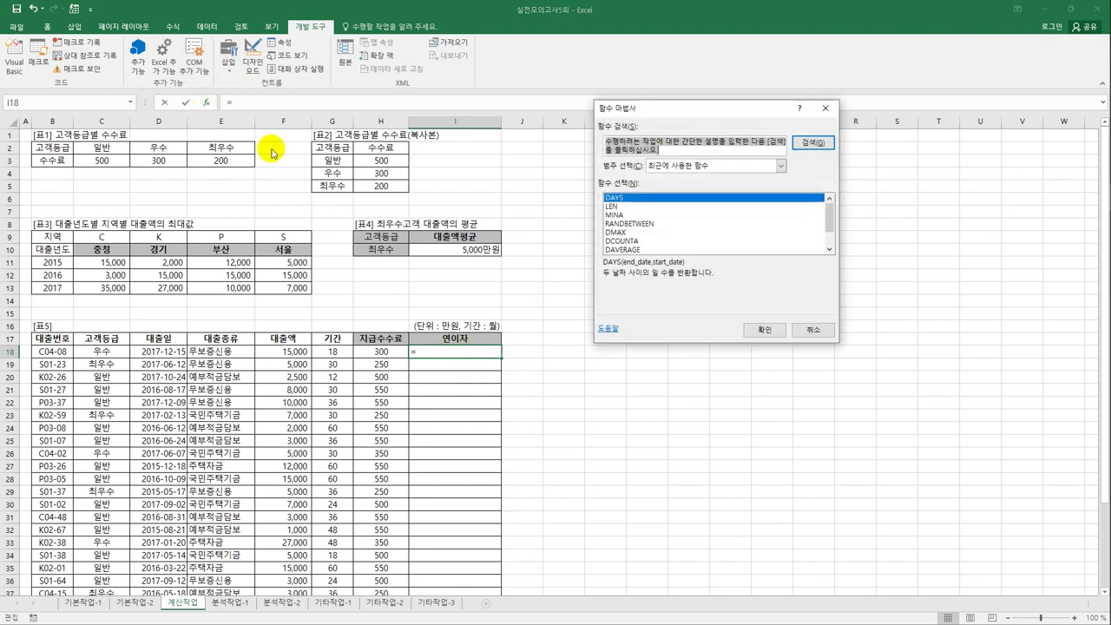
{"action": "left_click", "coordinate": [668, 165]}
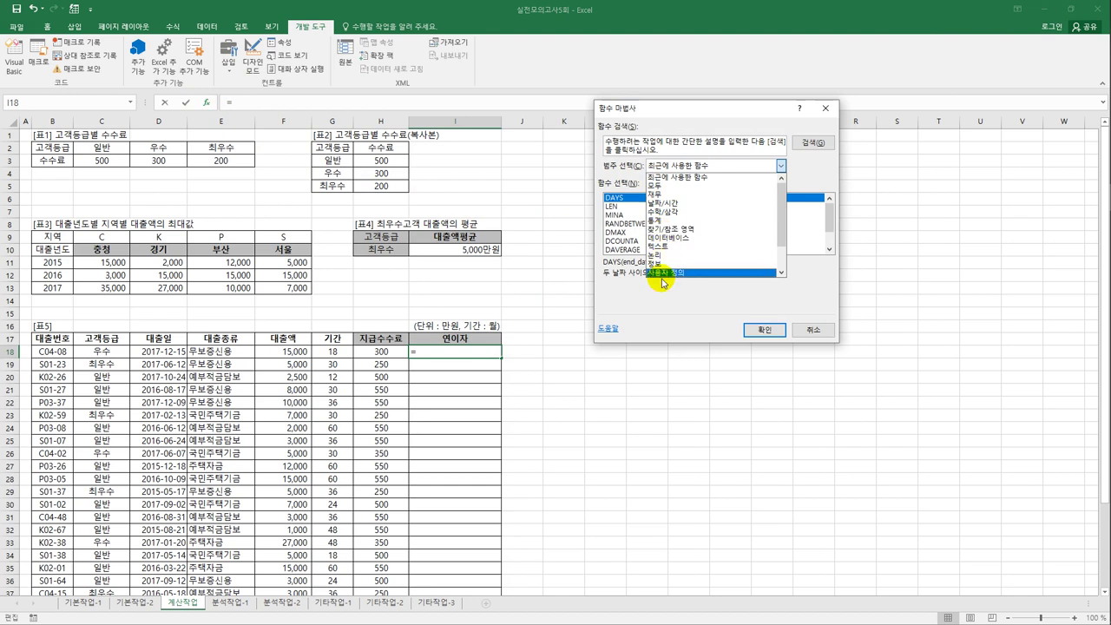
{"action": "left_click", "coordinate": [662, 273]}
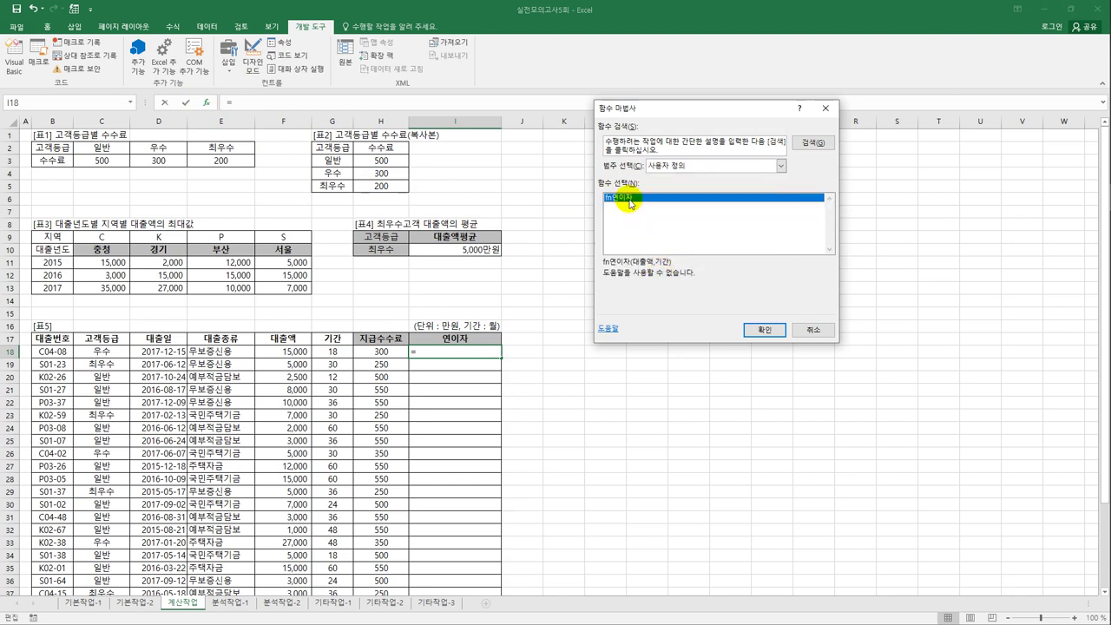
{"action": "left_click", "coordinate": [764, 330]}
{"action": "left_click", "coordinate": [285, 351]}
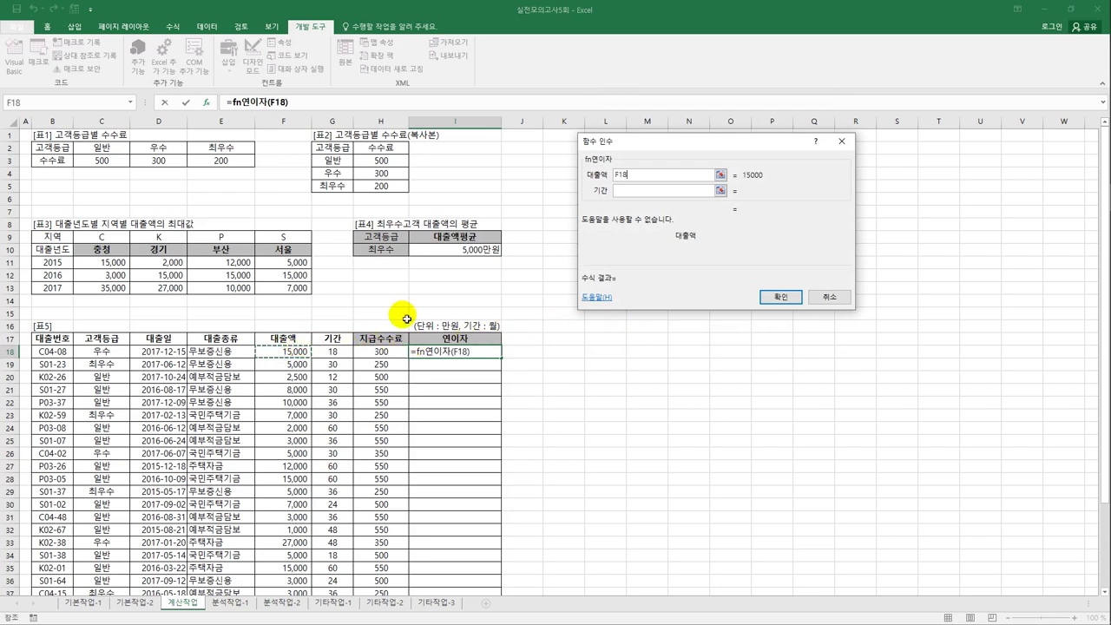
{"action": "left_click", "coordinate": [332, 352]}
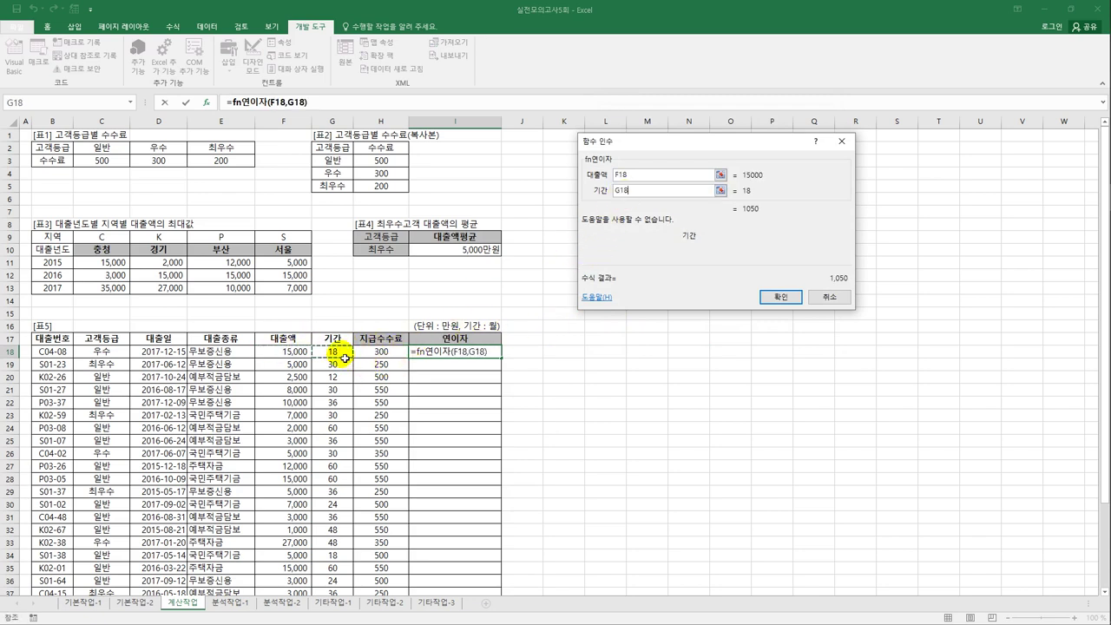
{"action": "left_click", "coordinate": [780, 297]}
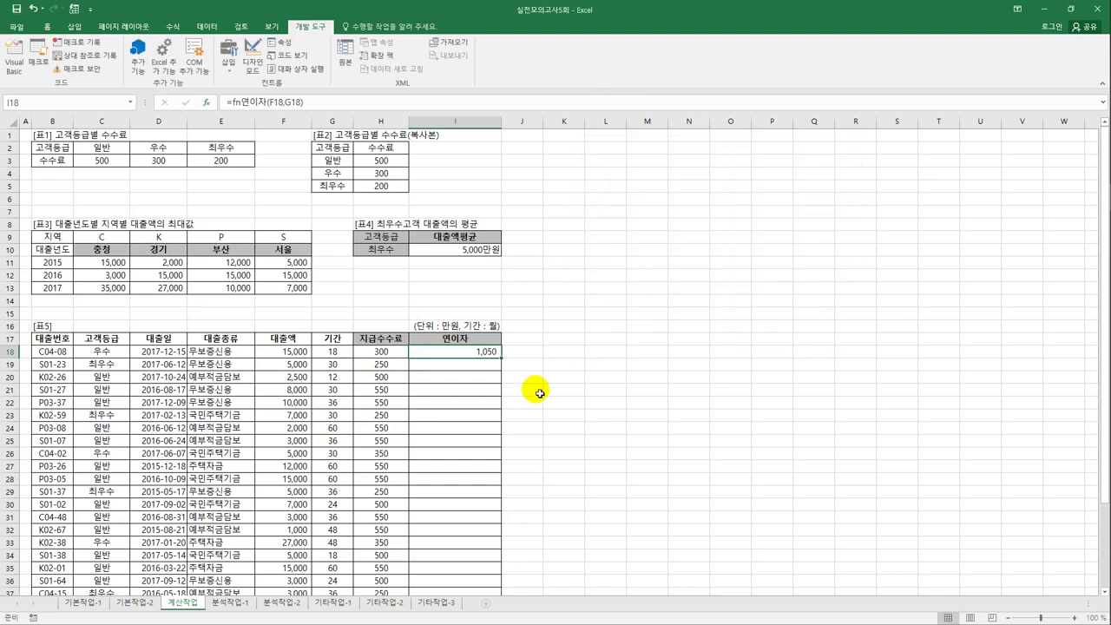
- Fill the fn연이자 formula from I18 down the whole 연이자 column
{"action": "double_click", "coordinate": [501, 357]}
{"action": "scroll", "coordinate": [507, 364], "scroll_direction": "down", "scroll_amount": 4}
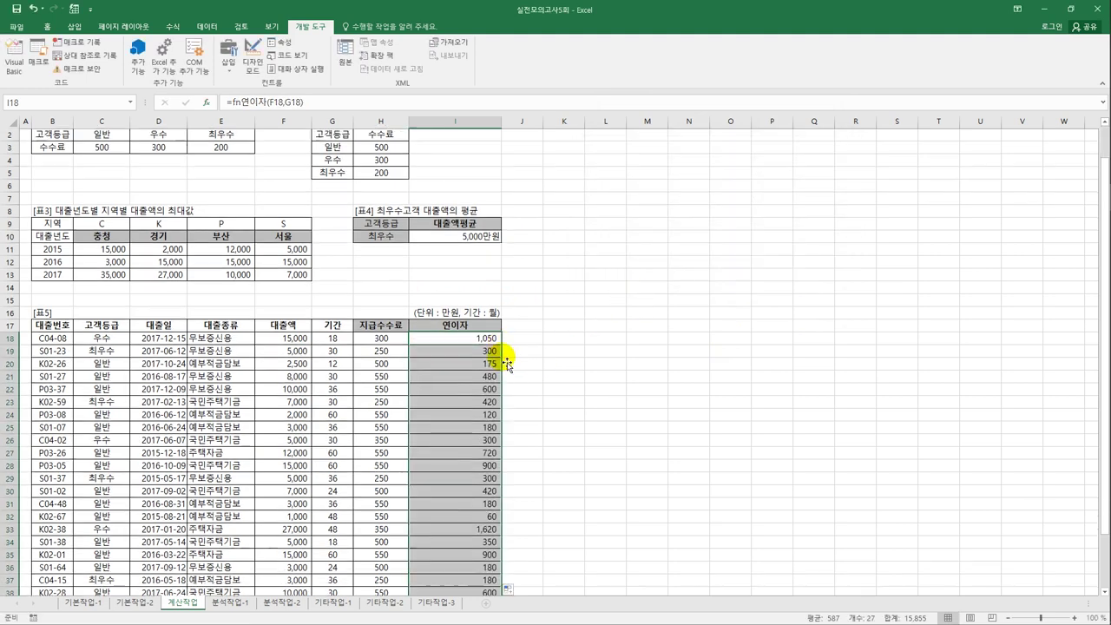
{"action": "scroll", "coordinate": [507, 365], "scroll_direction": "up", "scroll_amount": 4}
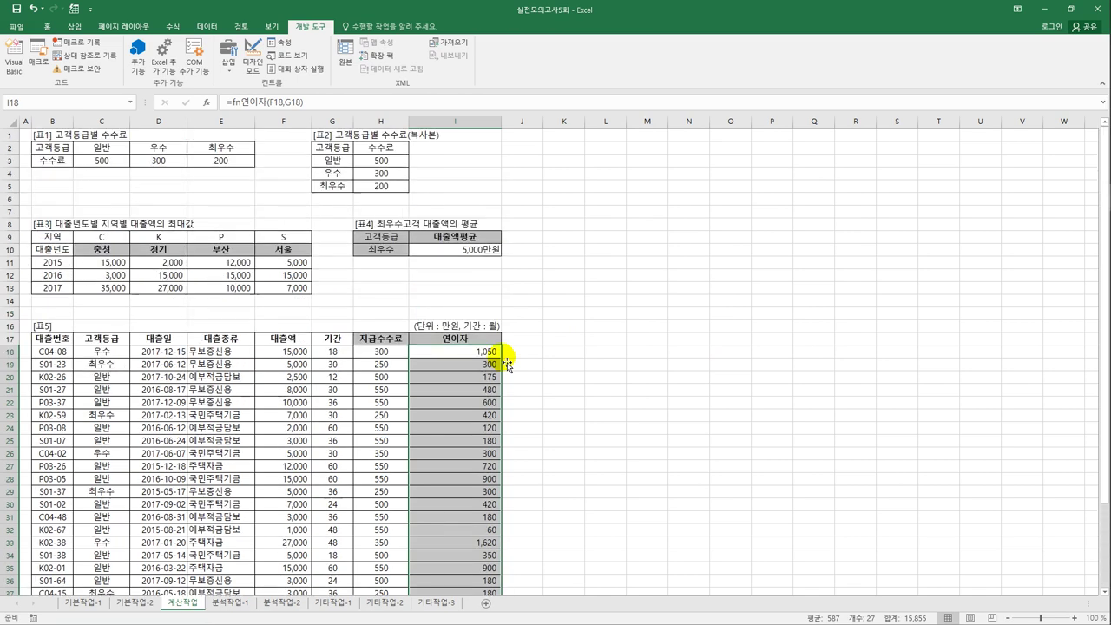
{"action": "left_click", "coordinate": [54, 140]}
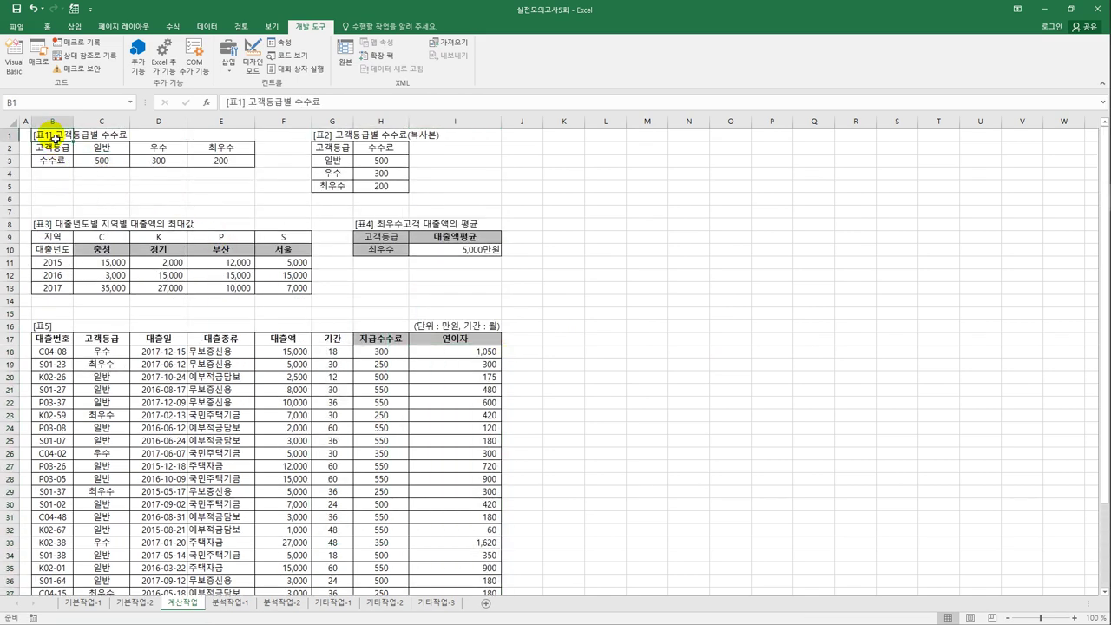
- Start a PivotTable at A4 of the 분석작업-1 sheet, using an external data source and adding the data to the data model
{"action": "left_click", "coordinate": [225, 602]}
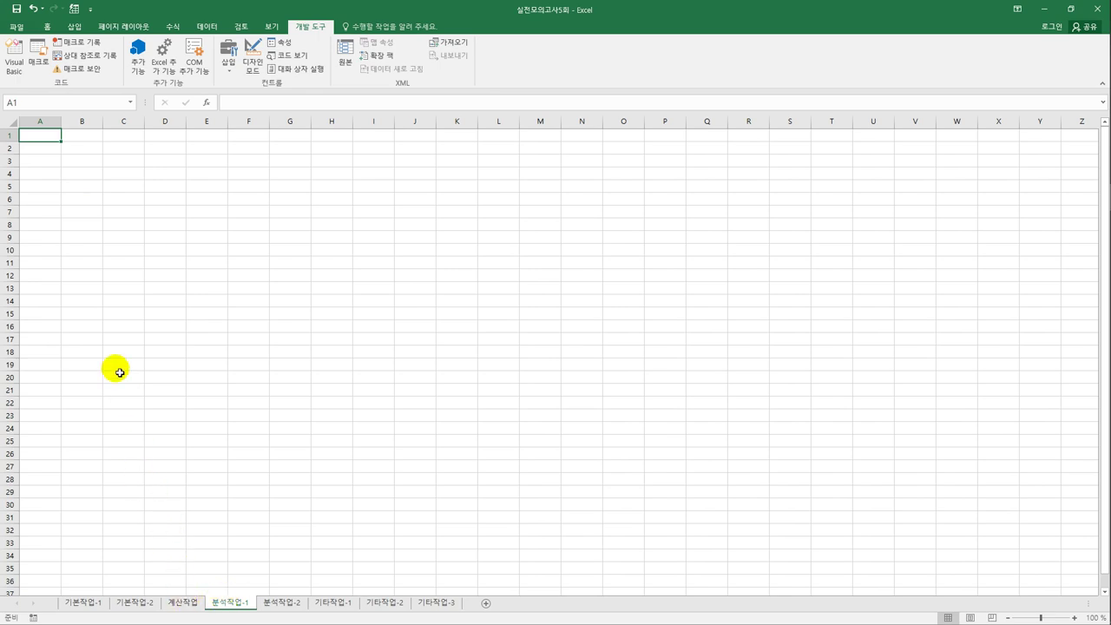
{"action": "left_click", "coordinate": [34, 177]}
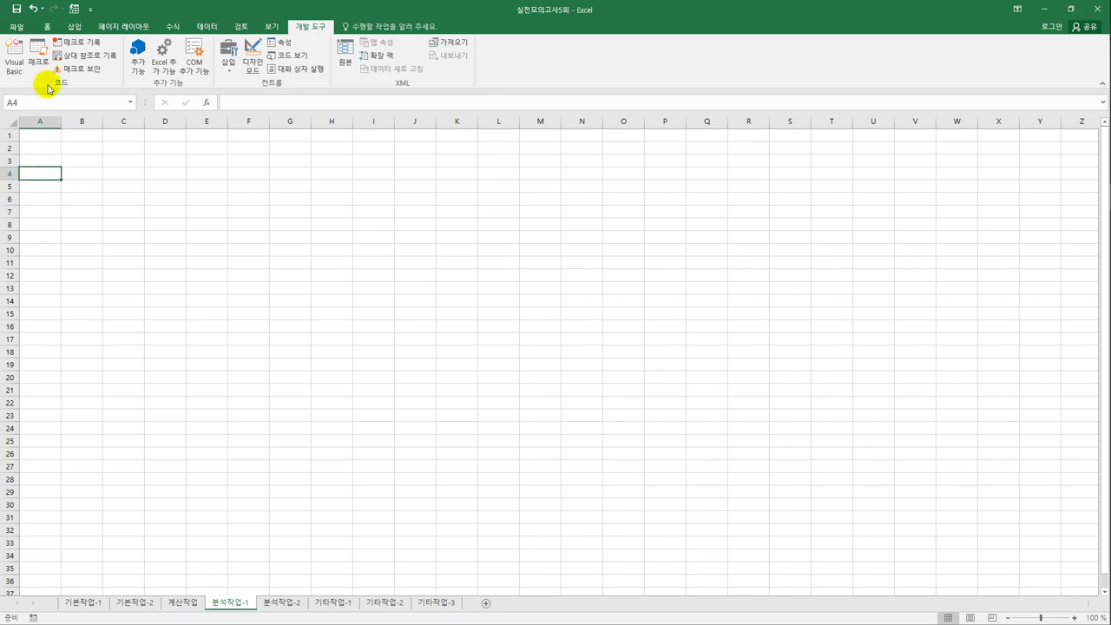
{"action": "left_click", "coordinate": [75, 27]}
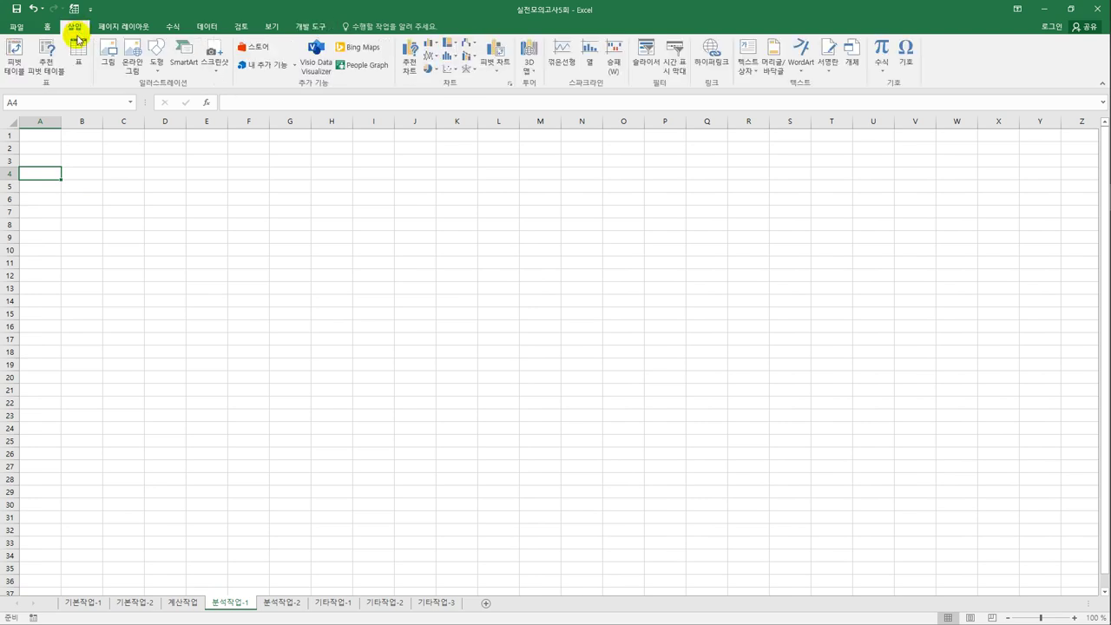
{"action": "left_click", "coordinate": [15, 81]}
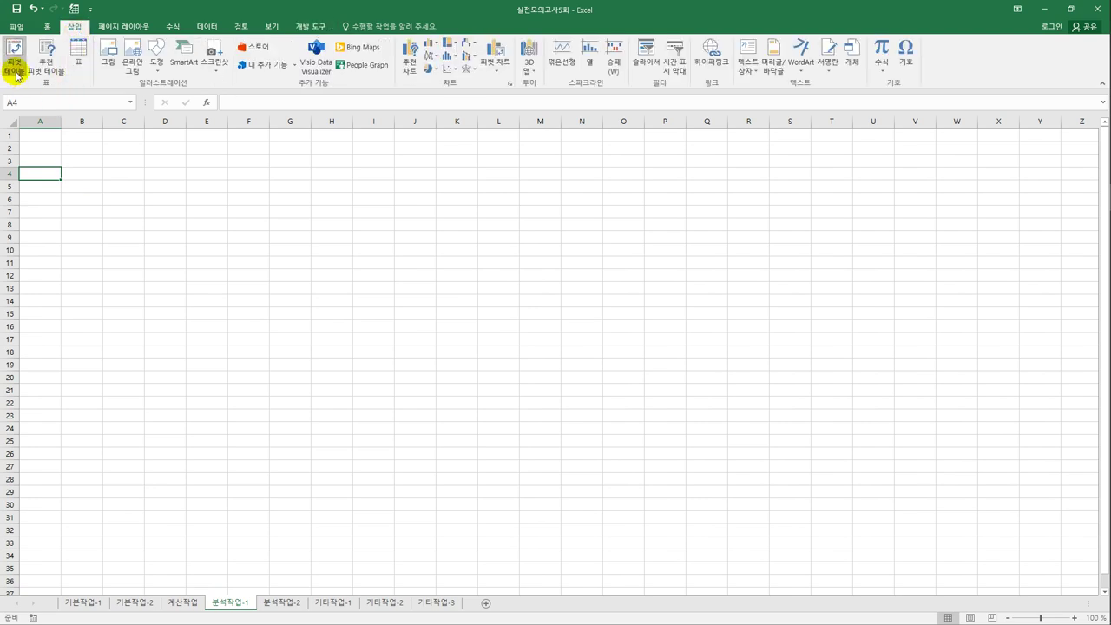
{"action": "left_click_drag", "start_coordinate": [686, 118], "coordinate": [470, 168]}
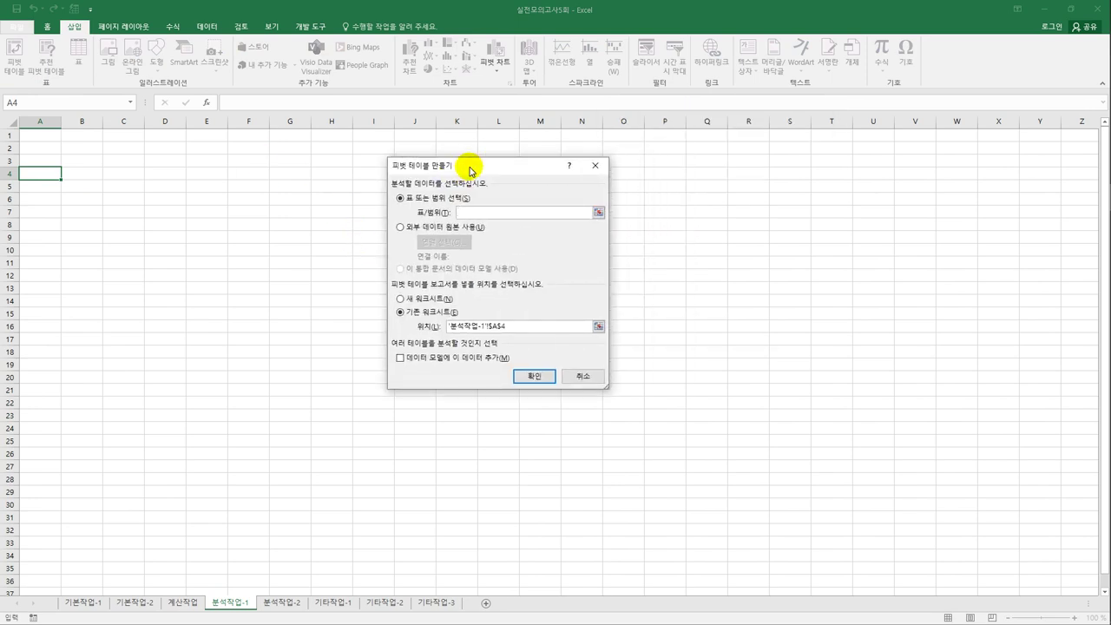
{"action": "left_click", "coordinate": [449, 228]}
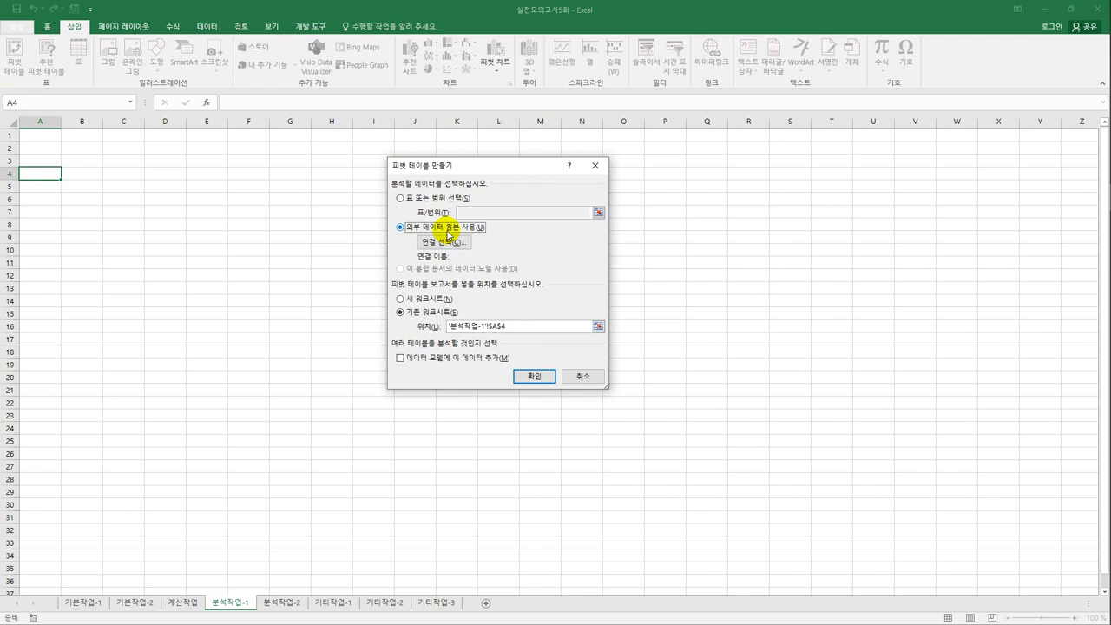
{"action": "left_click", "coordinate": [423, 360]}
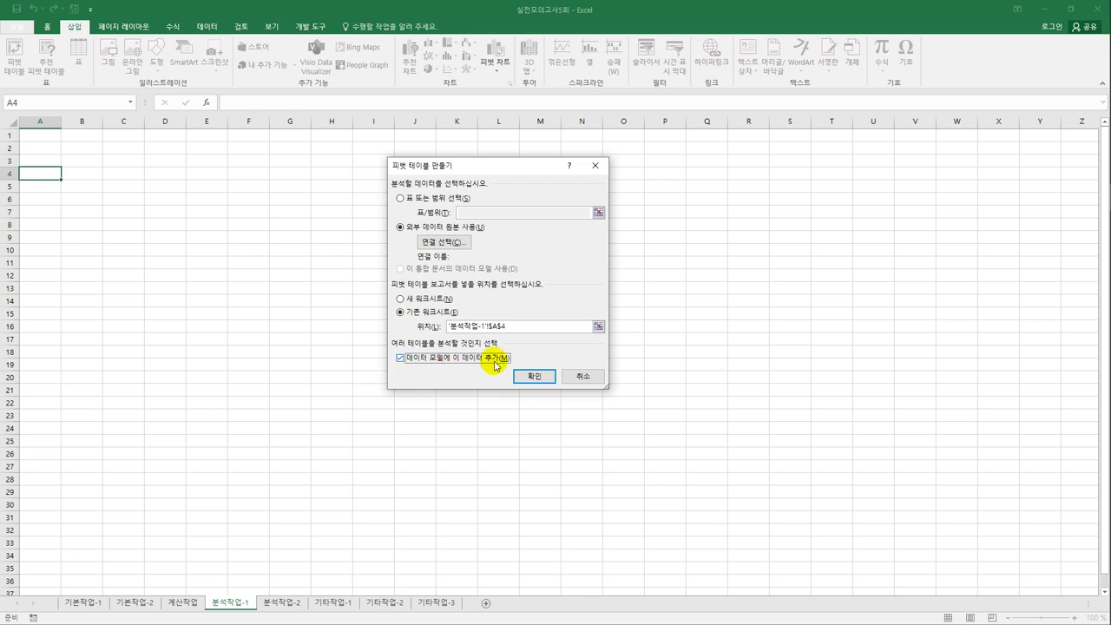
- Choose 판매.csv from C:\컴활1급\스프레드시트\모의고사 as the PivotTable's external connection
{"action": "left_click", "coordinate": [468, 246]}
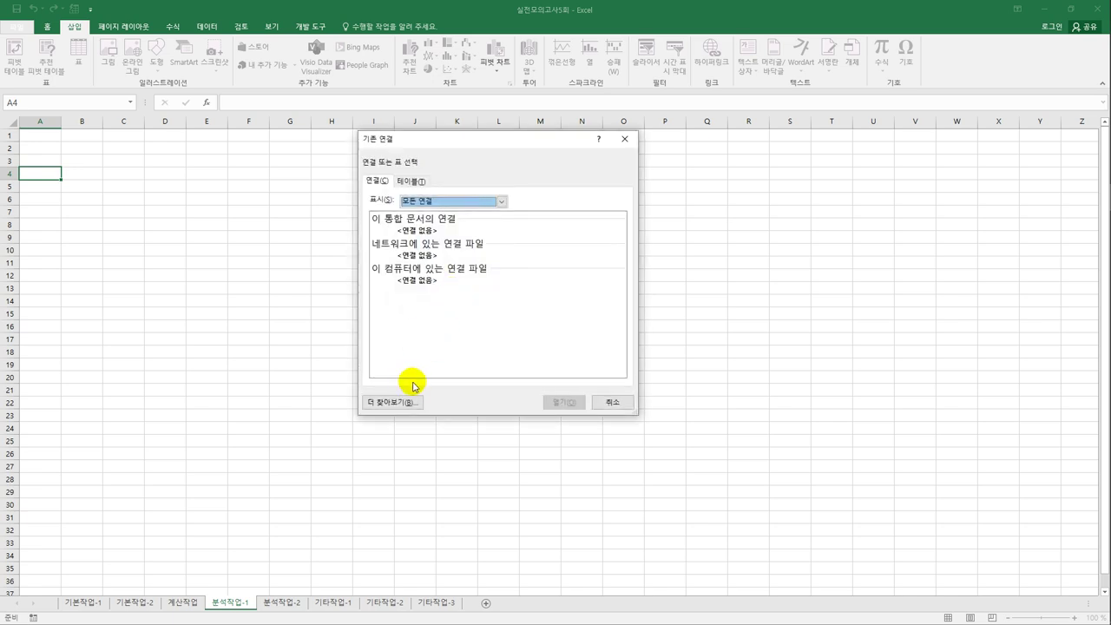
{"action": "left_click", "coordinate": [402, 407]}
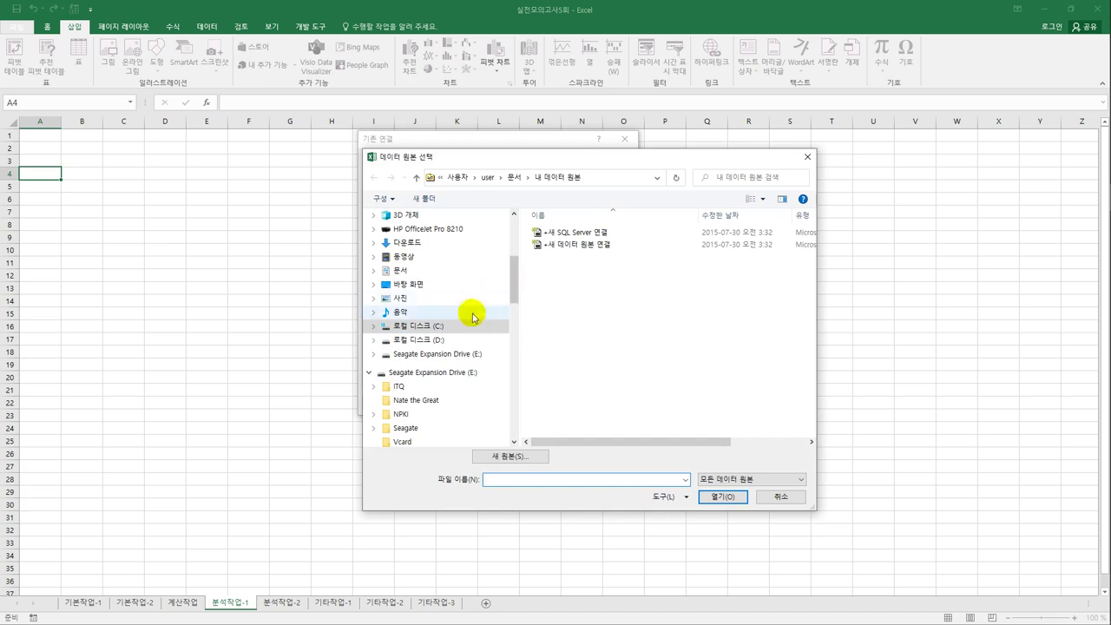
{"action": "left_click", "coordinate": [445, 330]}
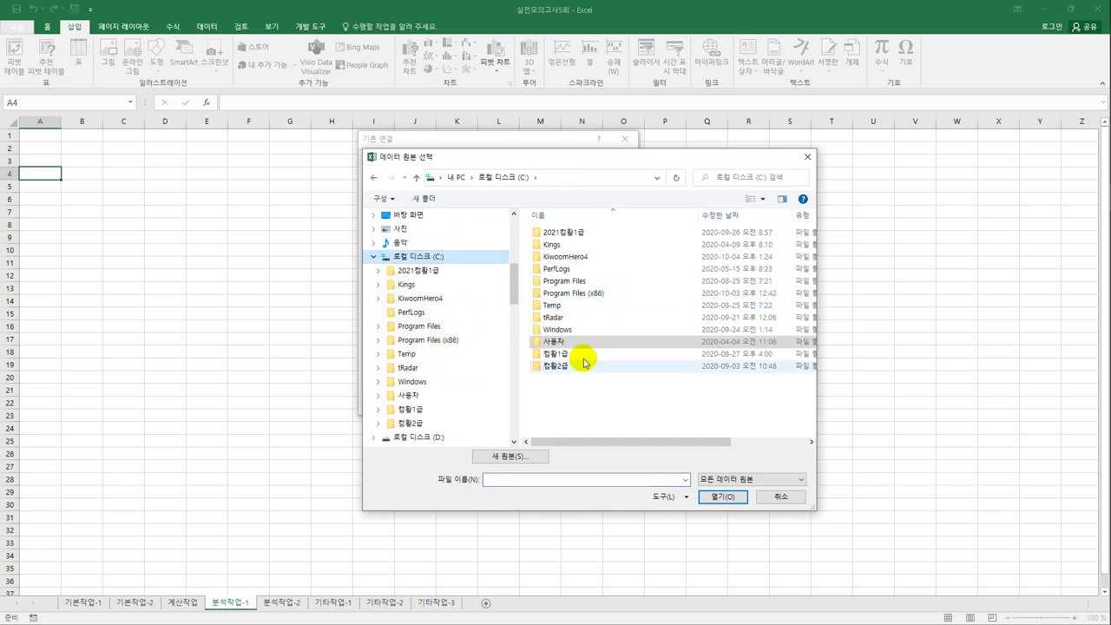
{"action": "double_click", "coordinate": [547, 354]}
{"action": "double_click", "coordinate": [573, 245]}
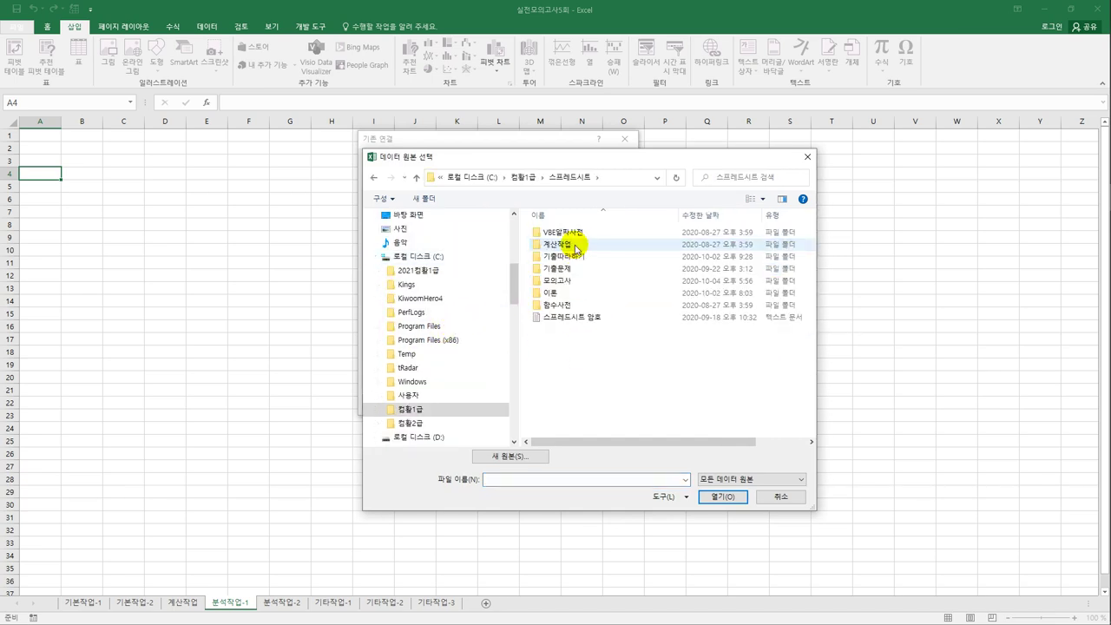
{"action": "double_click", "coordinate": [575, 287]}
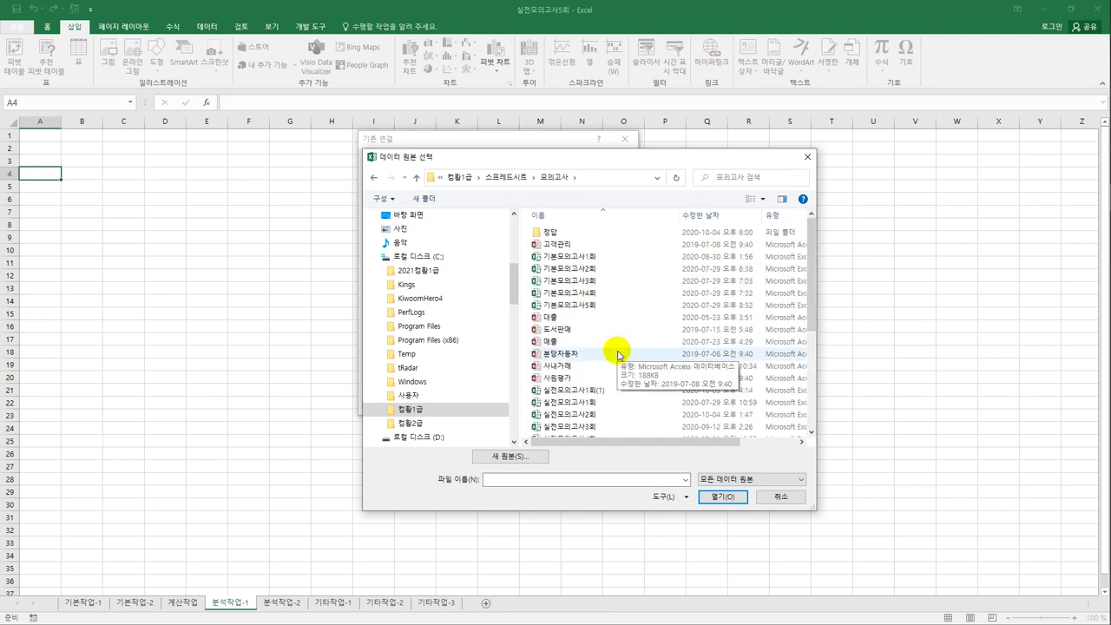
{"action": "scroll", "coordinate": [619, 354], "scroll_direction": "down", "scroll_amount": 5}
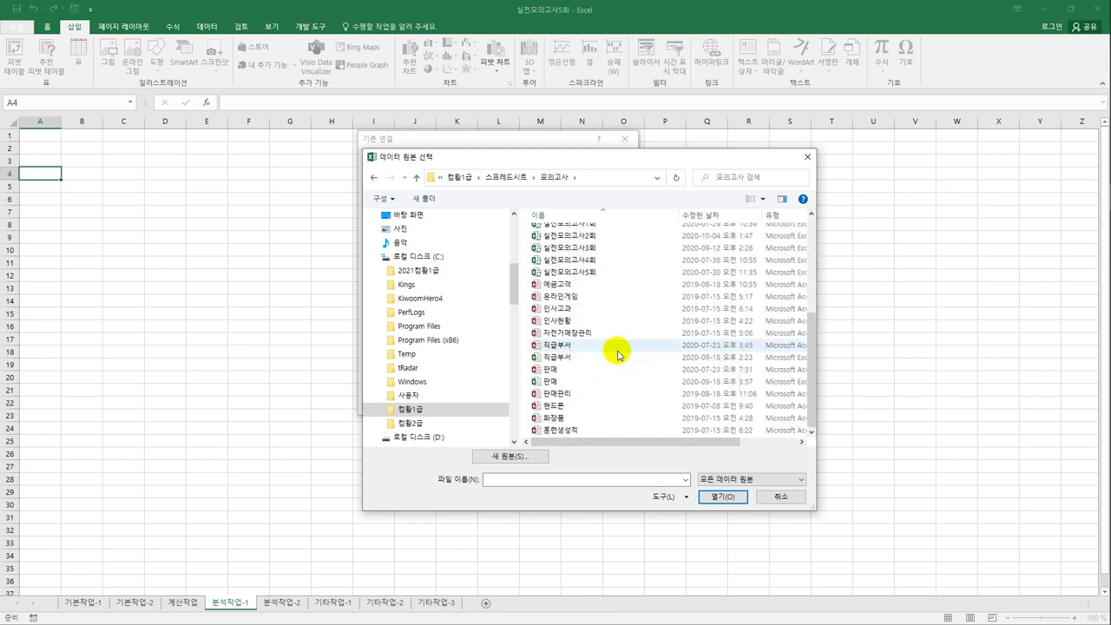
{"action": "left_click", "coordinate": [577, 384]}
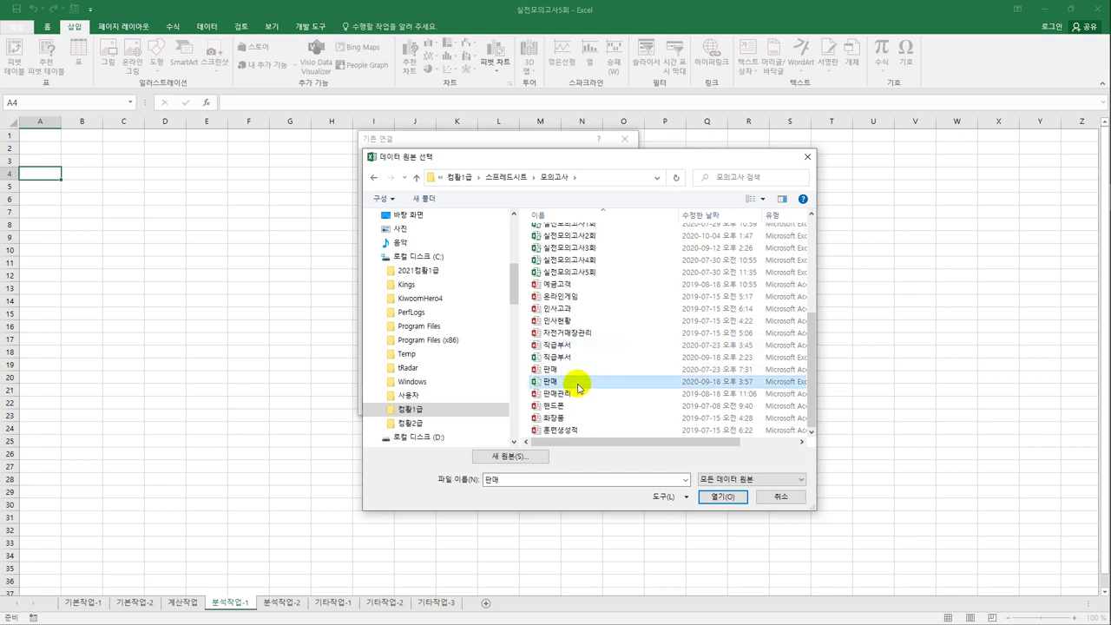
{"action": "left_click", "coordinate": [713, 495]}
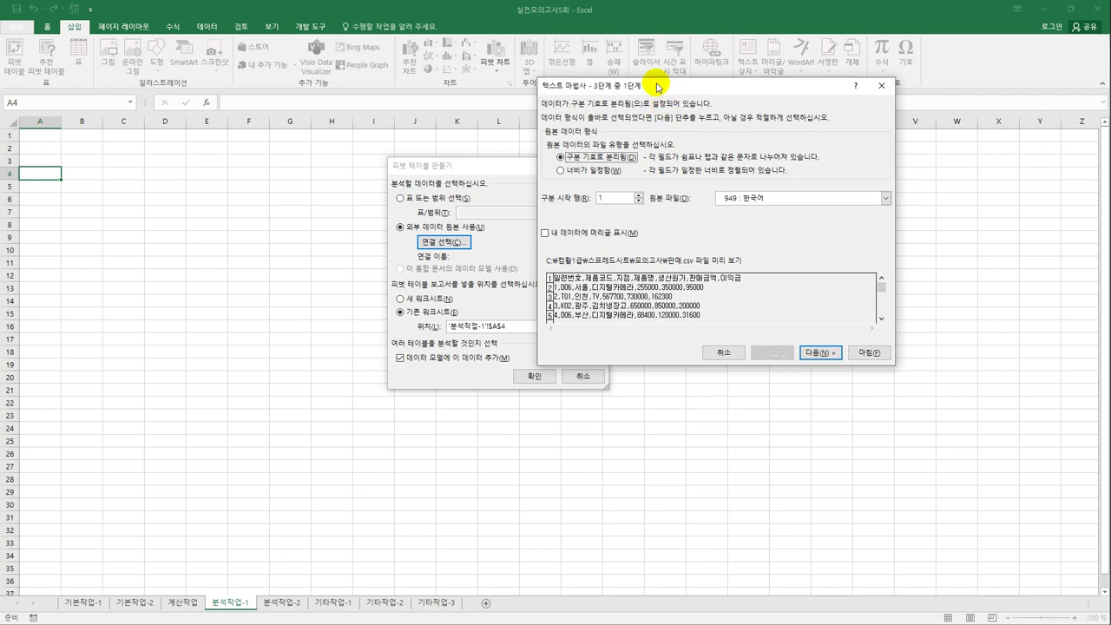
- Set the text import of 판매.csv to delimited data with headers, using only the comma as delimiter instead of the tab
{"action": "left_click_drag", "start_coordinate": [657, 86], "coordinate": [645, 171]}
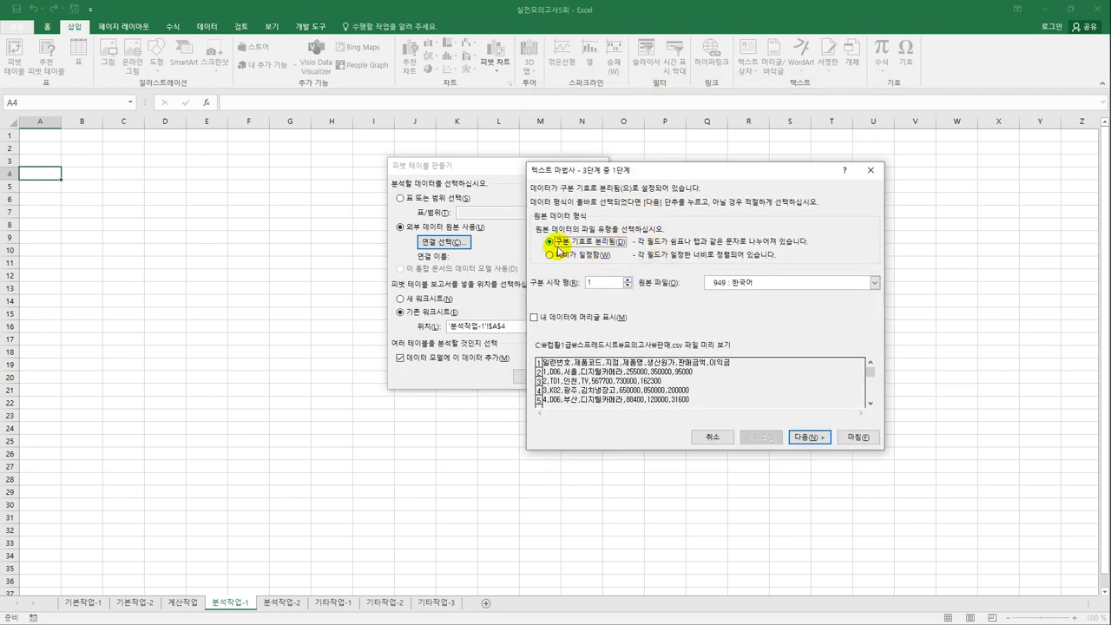
{"action": "left_click", "coordinate": [588, 321]}
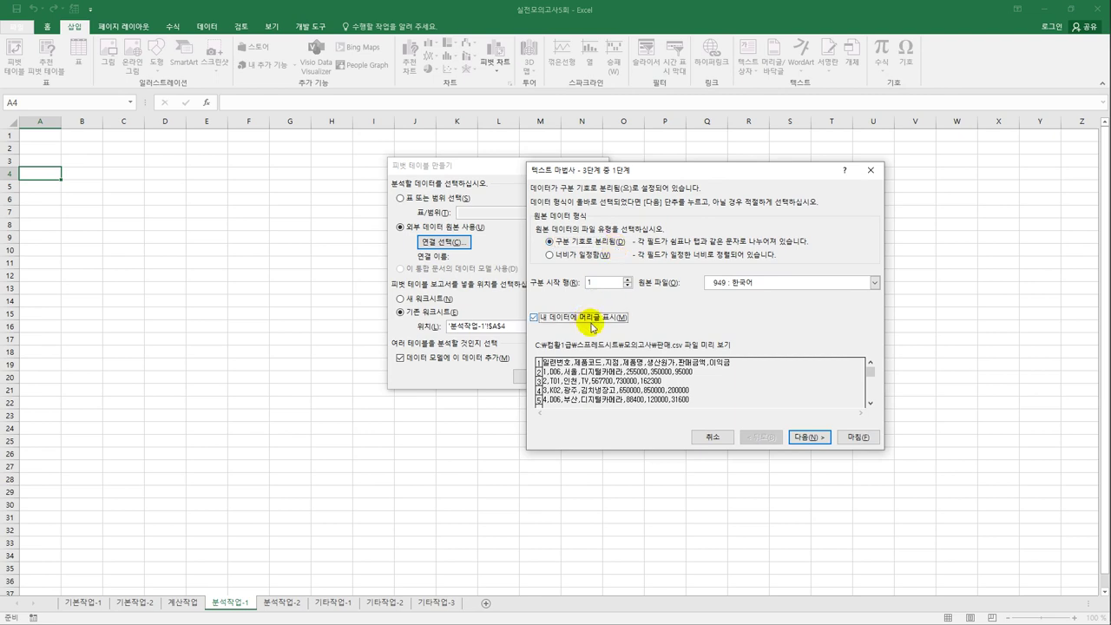
{"action": "left_click", "coordinate": [808, 437]}
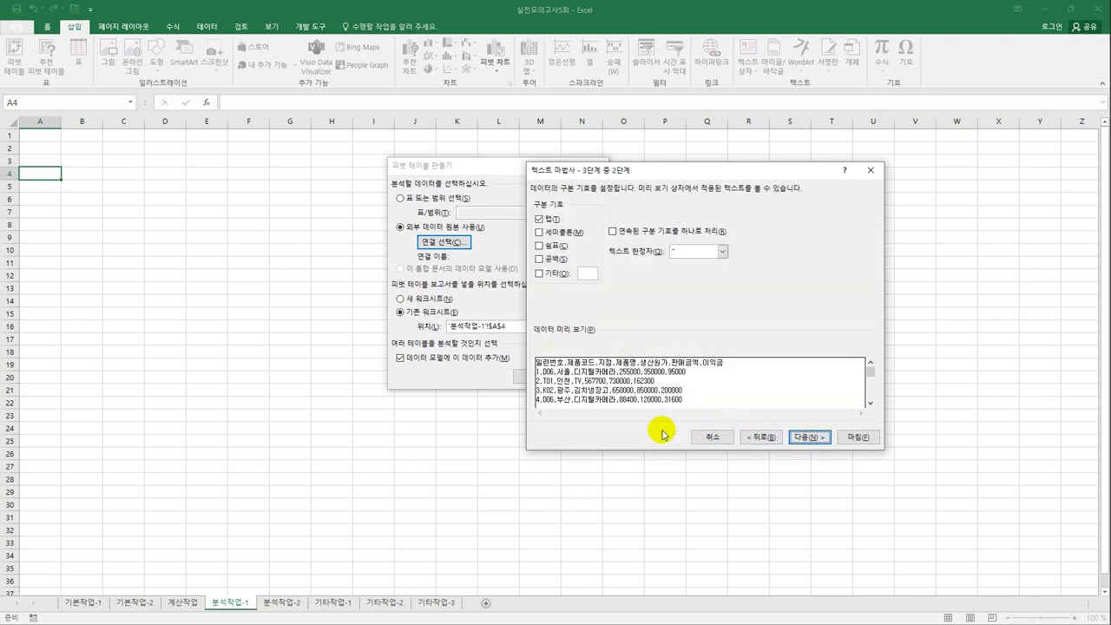
{"action": "left_click", "coordinate": [539, 219]}
{"action": "left_click", "coordinate": [540, 246]}
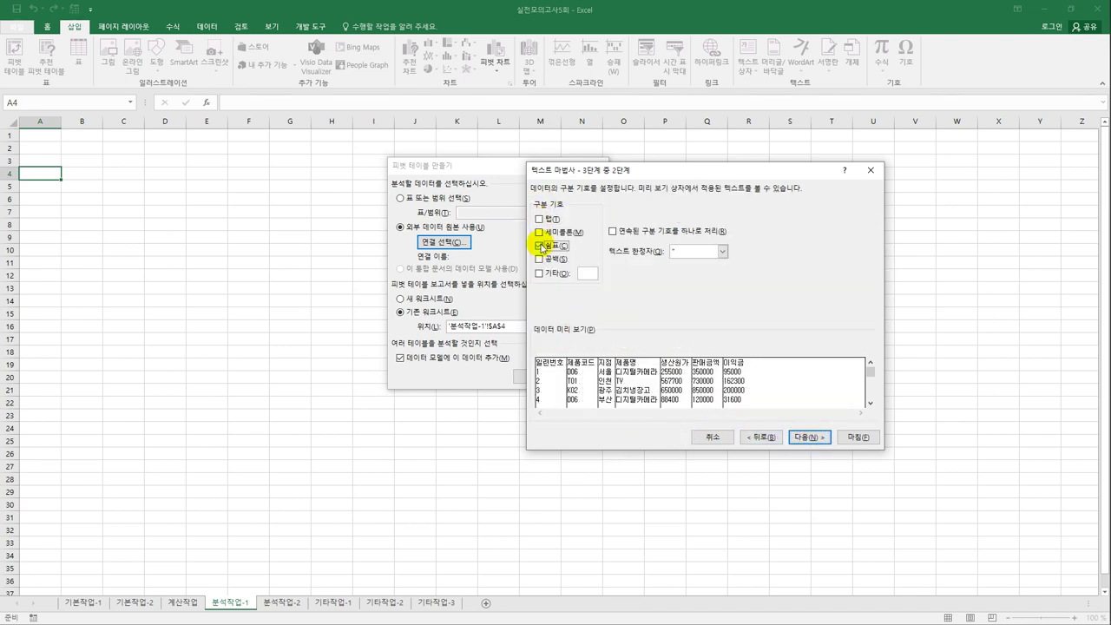
{"action": "left_click", "coordinate": [808, 437]}
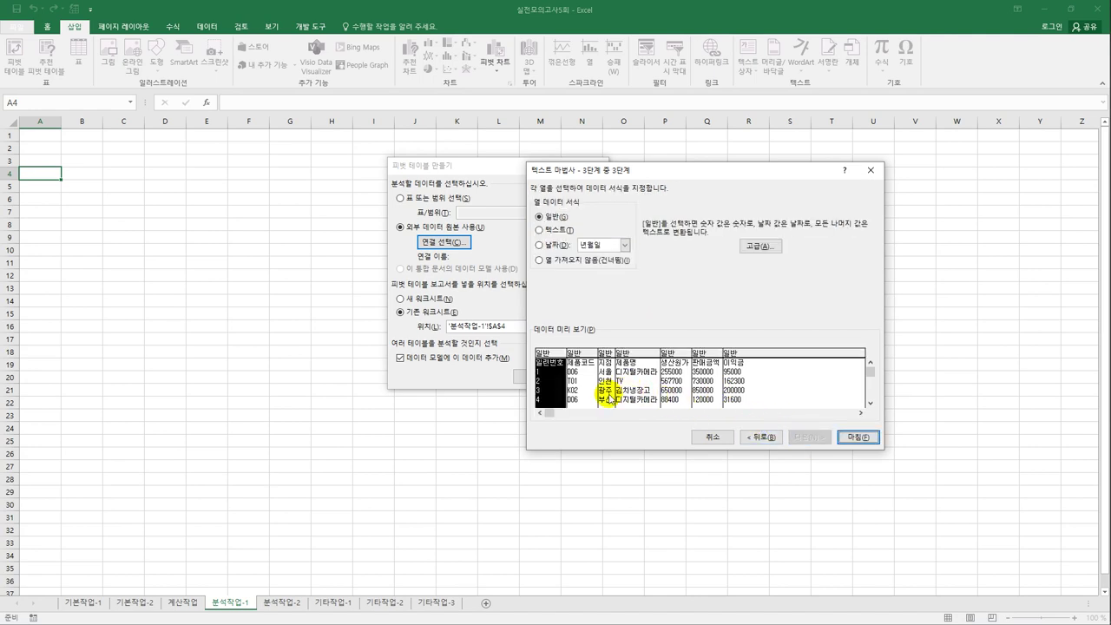
- Exclude the 일련번호 column from the import, finish the text wizard and create the PivotTable at A4
{"action": "left_click", "coordinate": [580, 351]}
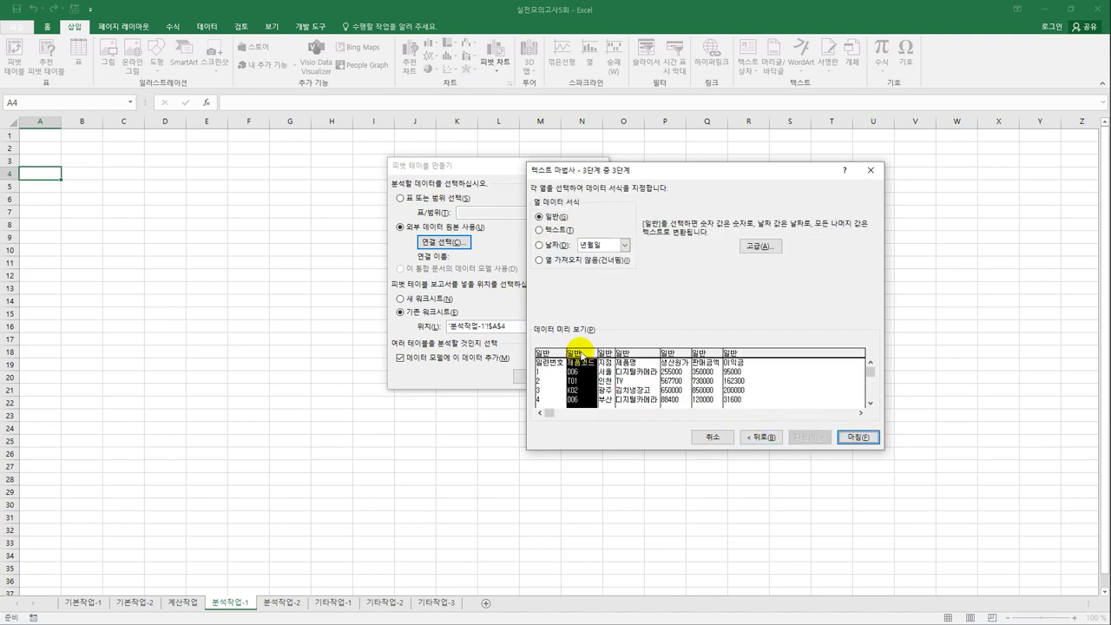
{"action": "left_click", "coordinate": [552, 353]}
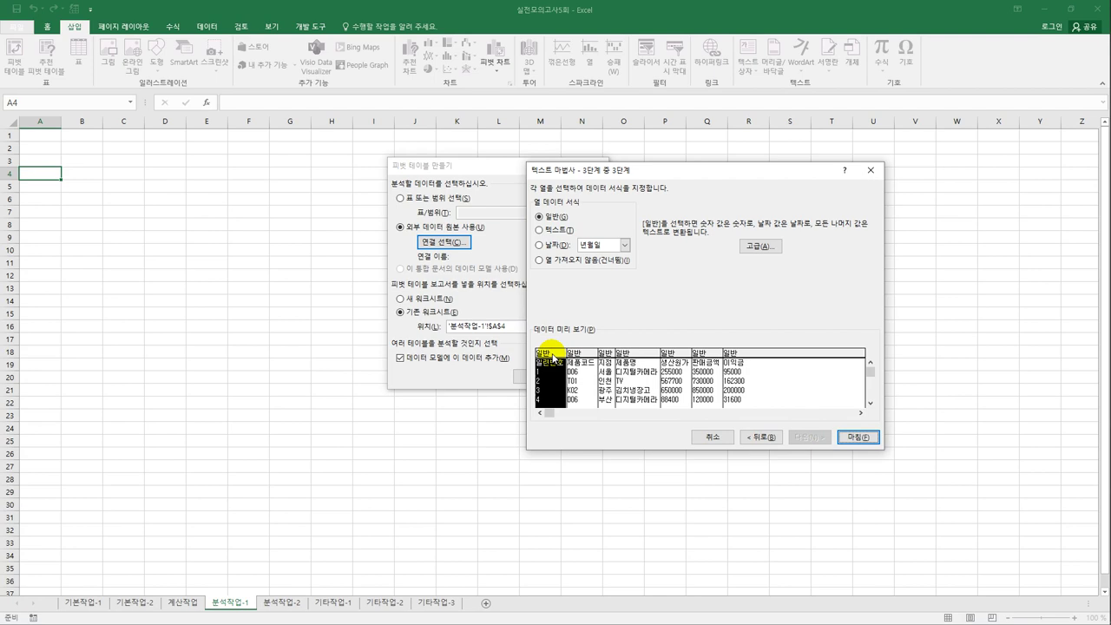
{"action": "left_click", "coordinate": [575, 263]}
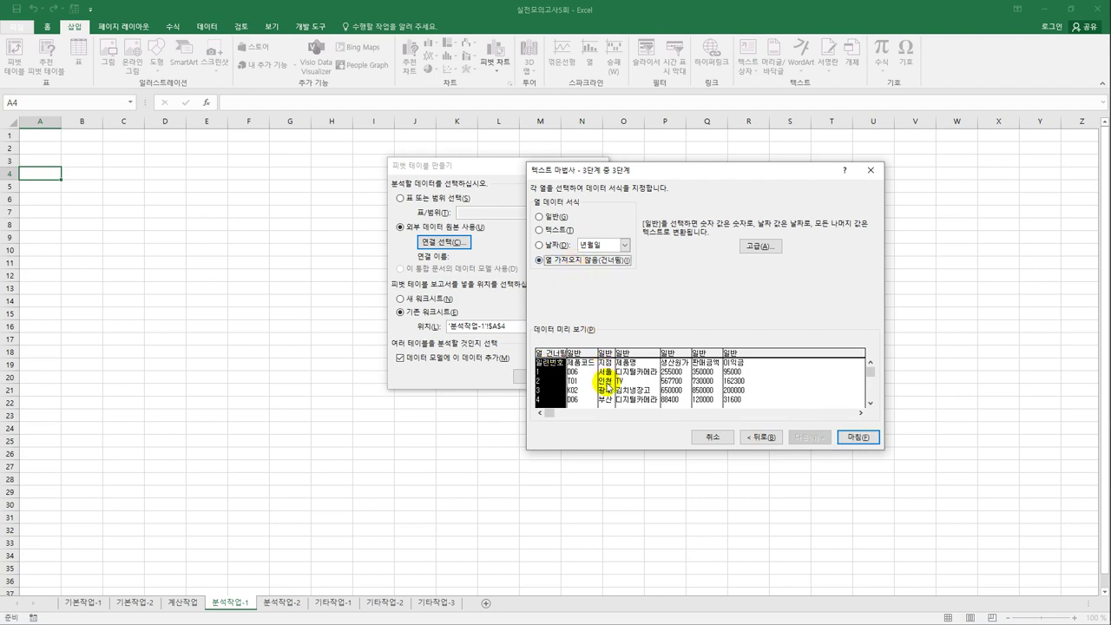
{"action": "left_click", "coordinate": [608, 372]}
{"action": "left_click", "coordinate": [636, 373]}
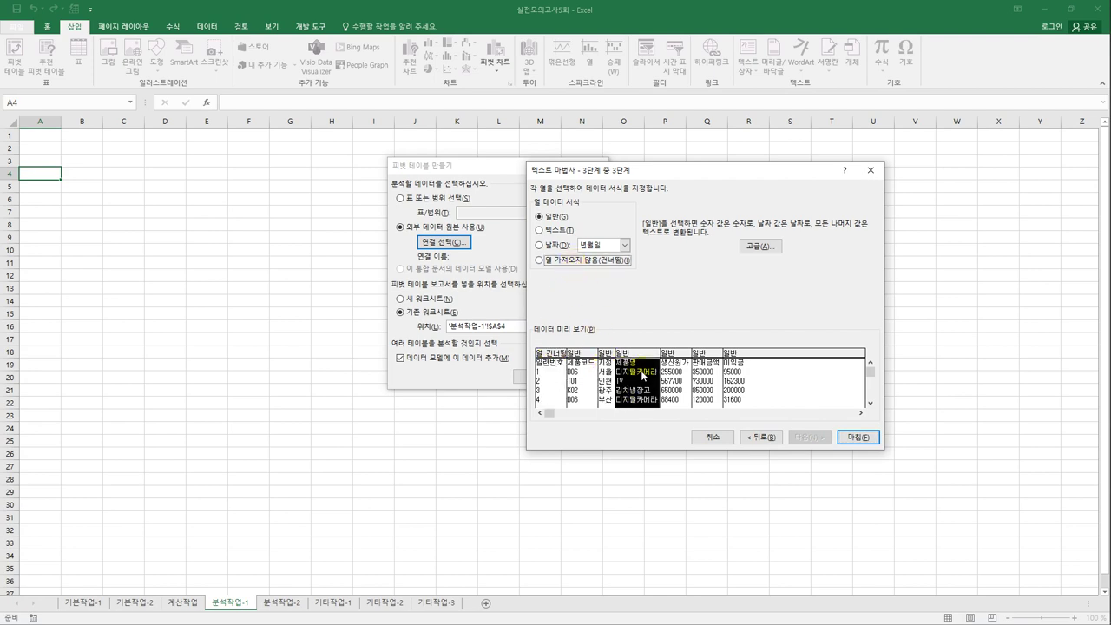
{"action": "left_click", "coordinate": [676, 371]}
{"action": "left_click", "coordinate": [705, 372]}
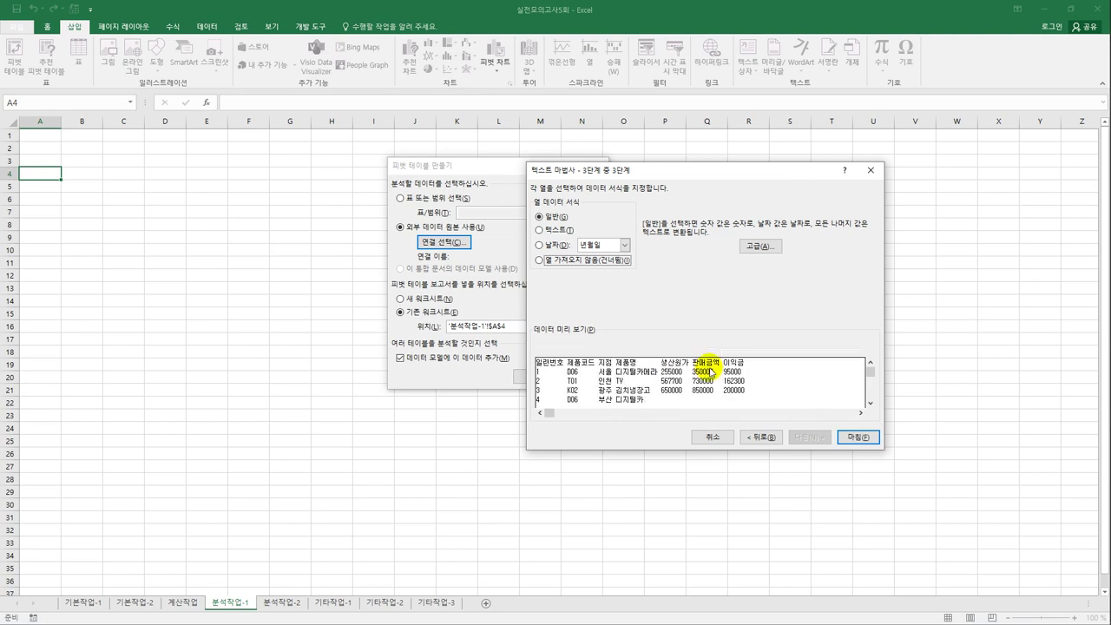
{"action": "left_click", "coordinate": [749, 373]}
{"action": "left_click", "coordinate": [560, 379]}
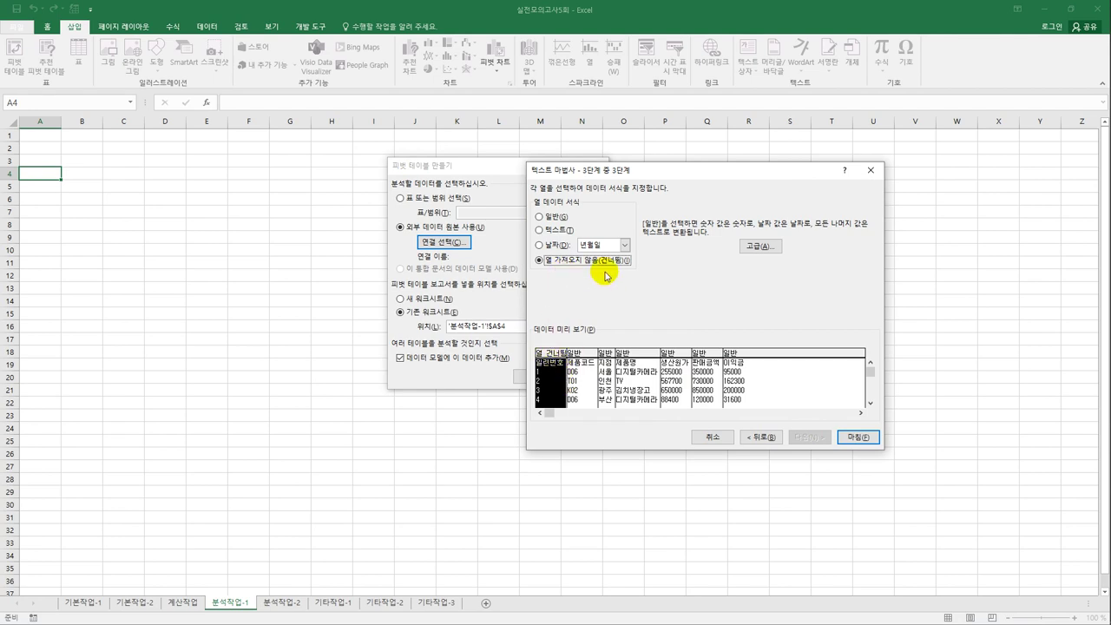
{"action": "left_click", "coordinate": [855, 439]}
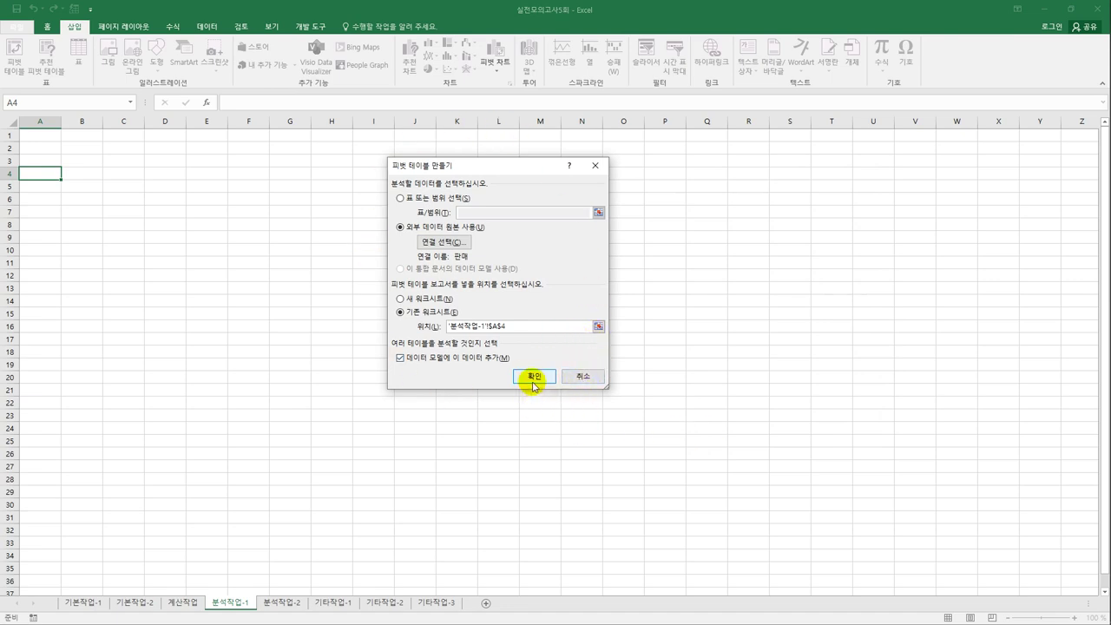
{"action": "left_click", "coordinate": [533, 383]}
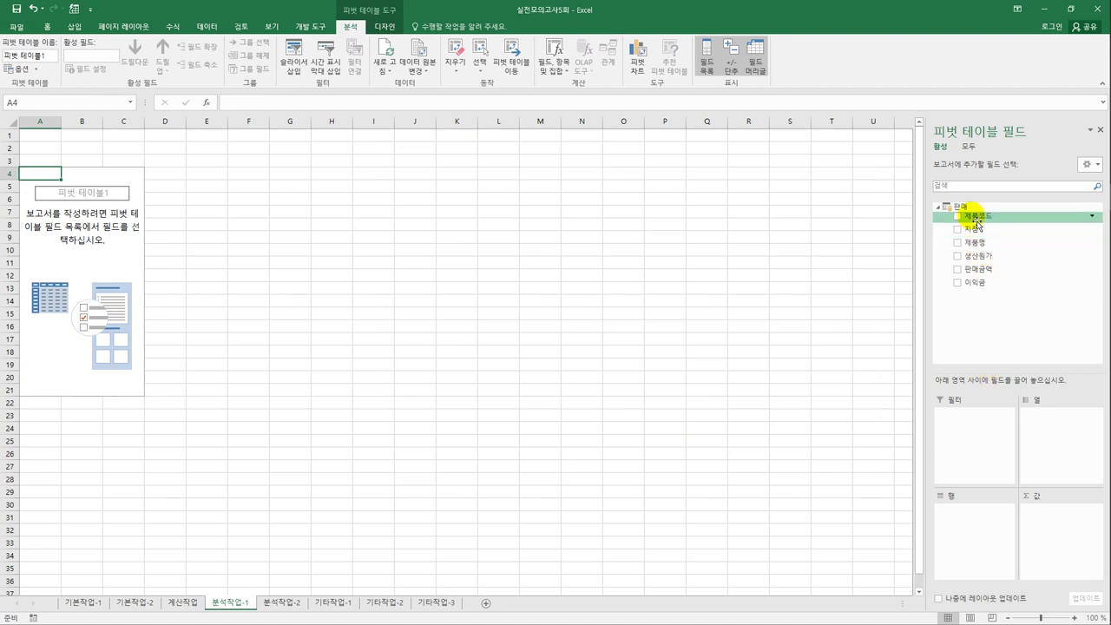
- Lay out the PivotTable with 제품코드 as filter, 지점 as rows, 제품명 as columns, and 생산원가, 판매금액 and 이익금 as values
{"action": "left_click_drag", "start_coordinate": [975, 217], "coordinate": [960, 427]}
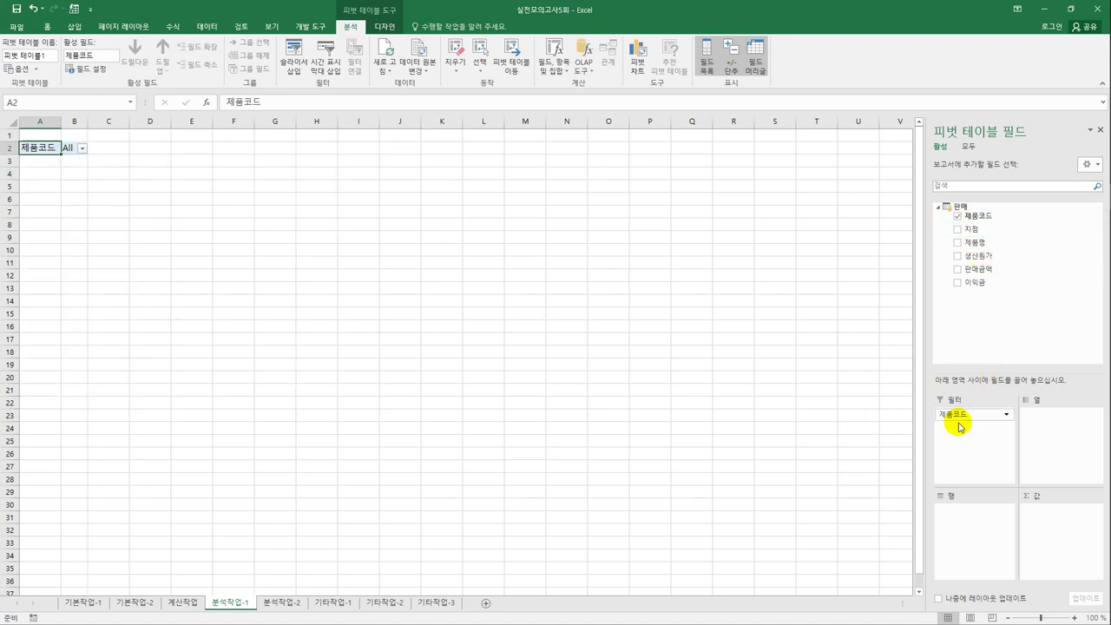
{"action": "left_click_drag", "start_coordinate": [970, 229], "coordinate": [968, 524]}
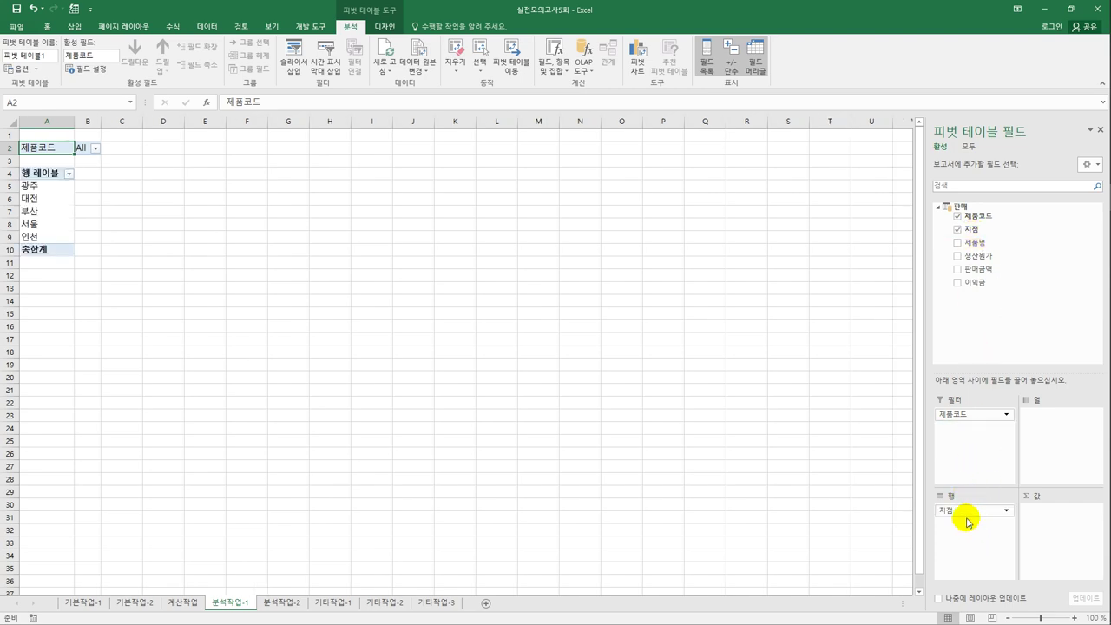
{"action": "left_click_drag", "start_coordinate": [971, 243], "coordinate": [1051, 460]}
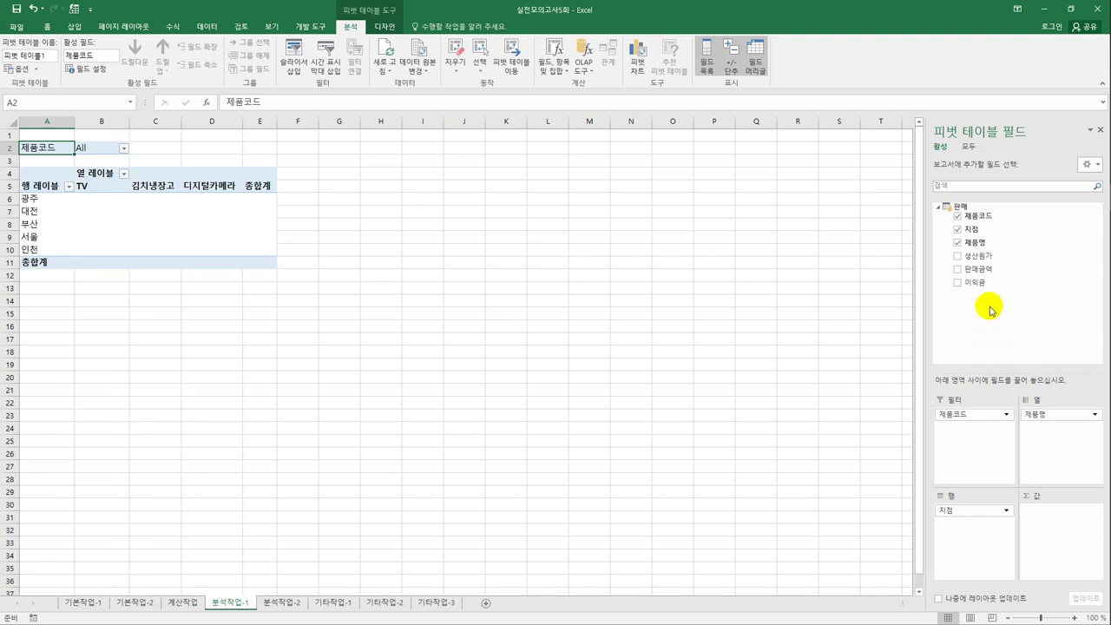
{"action": "left_click_drag", "start_coordinate": [982, 257], "coordinate": [1077, 563]}
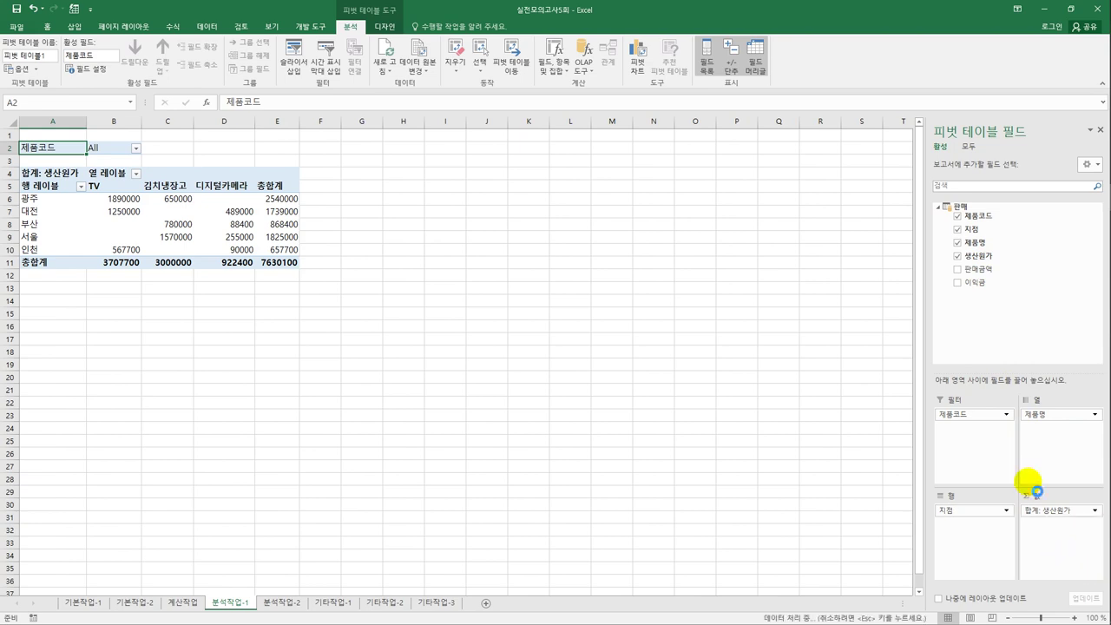
{"action": "left_click_drag", "start_coordinate": [971, 283], "coordinate": [1049, 541]}
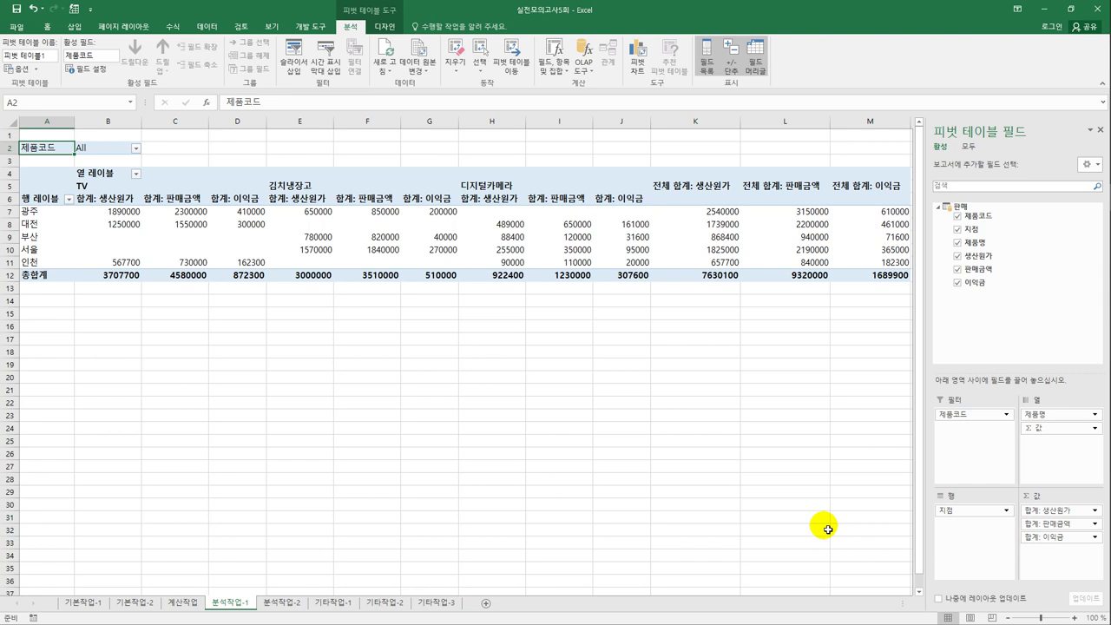
- Move the Σ 값 field from columns to rows and show the PivotTable report in tabular form (테이블 형식)
{"action": "left_click_drag", "start_coordinate": [1026, 427], "coordinate": [965, 540]}
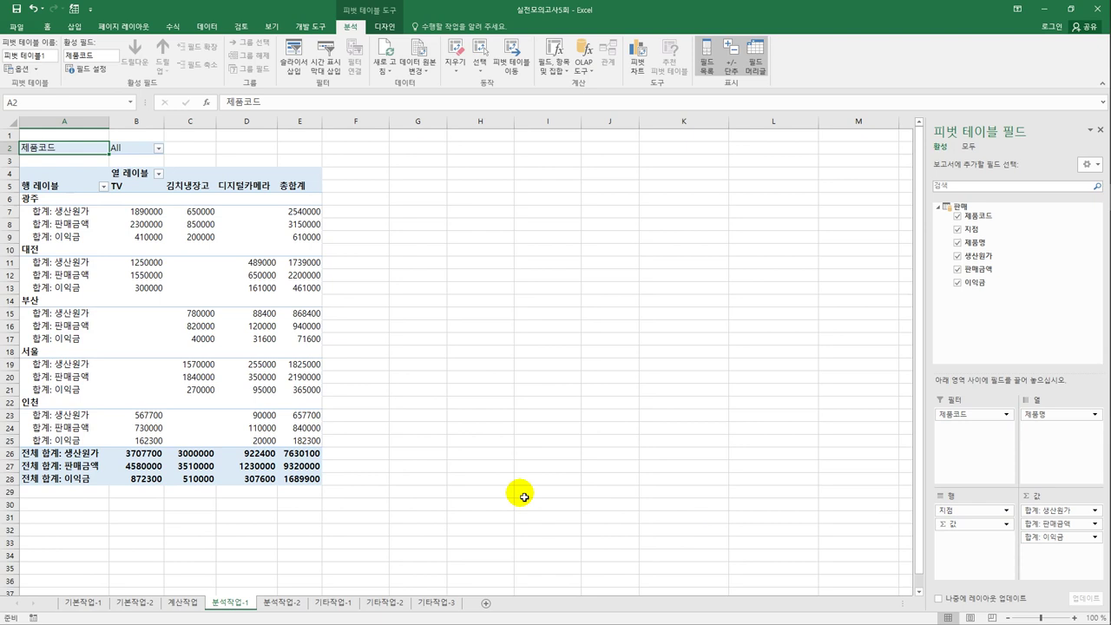
{"action": "left_click", "coordinate": [379, 28]}
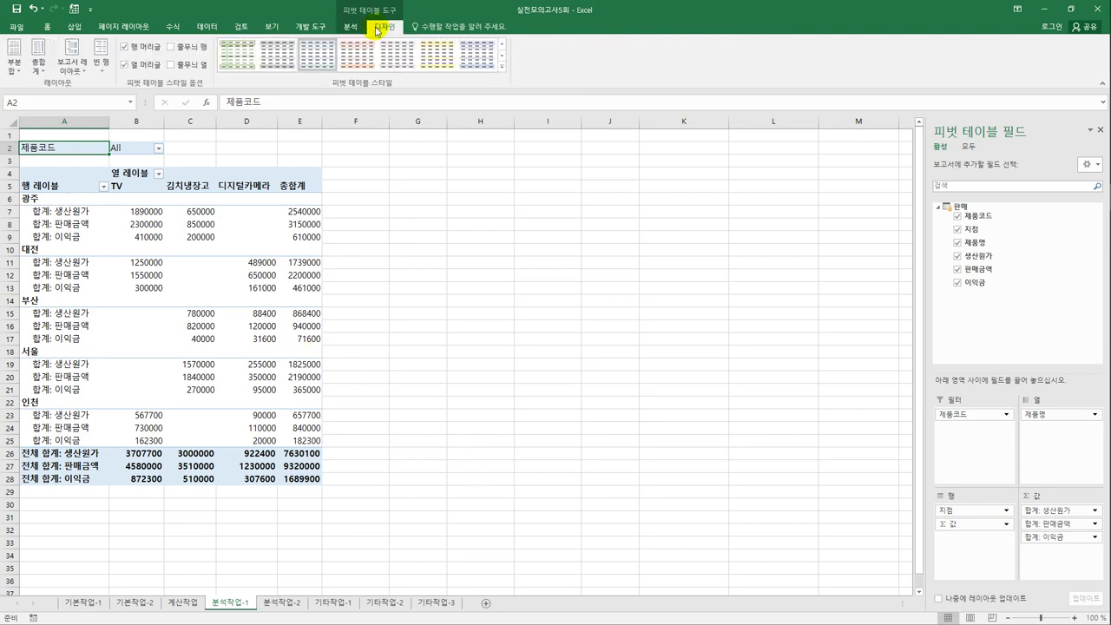
{"action": "left_click", "coordinate": [75, 69]}
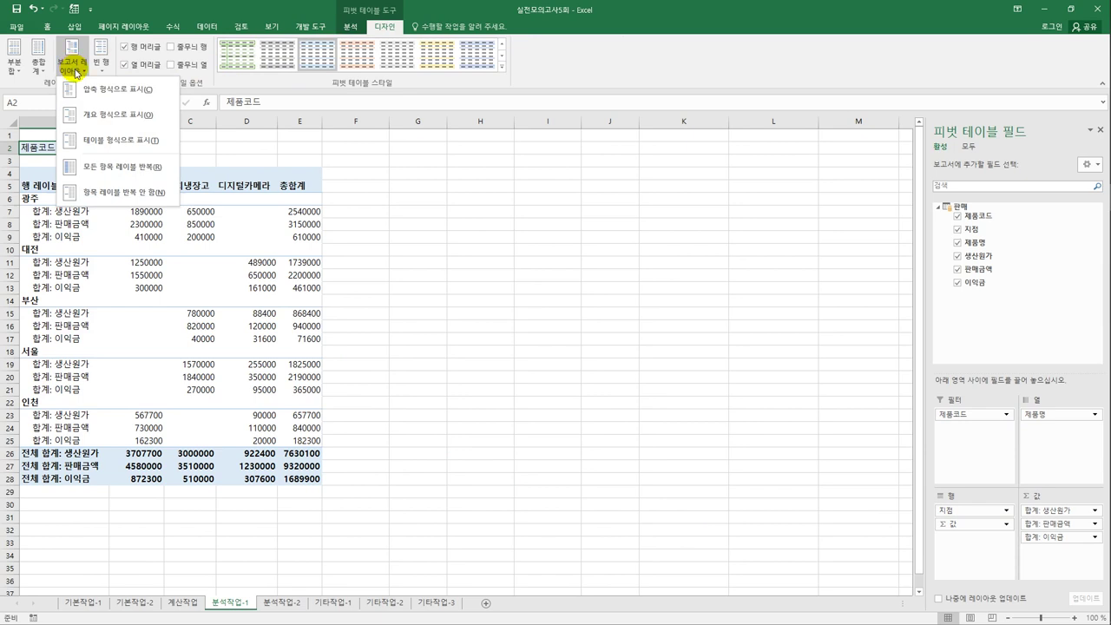
{"action": "left_click", "coordinate": [92, 141]}
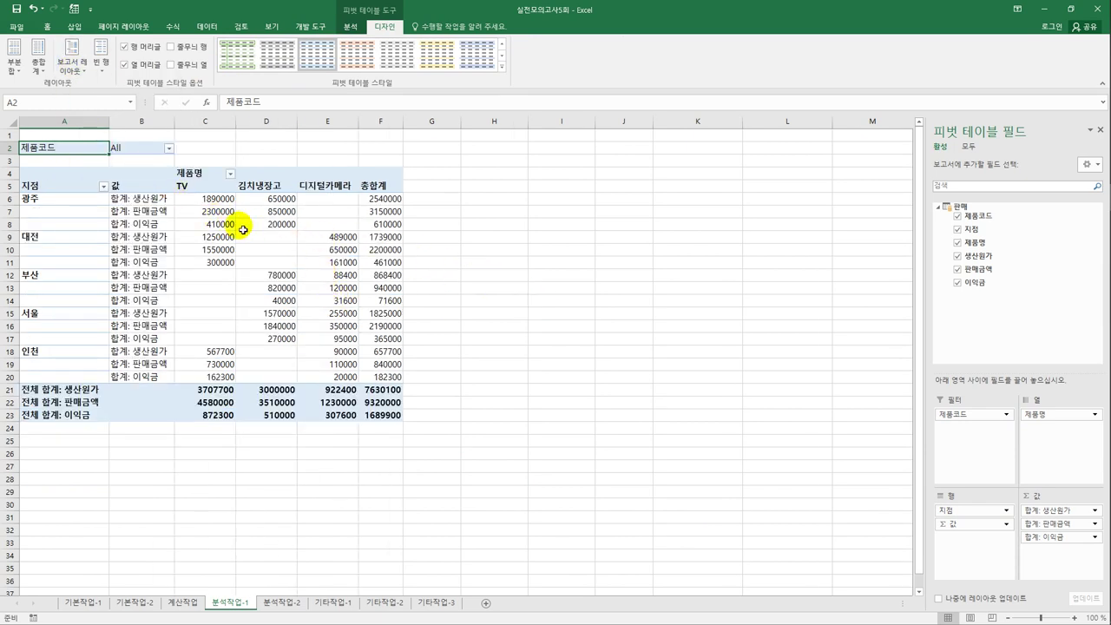
- Summarize the 생산원가 value field by average (평균) with the 숫자 format and a 1000 separator
{"action": "left_click", "coordinate": [148, 203]}
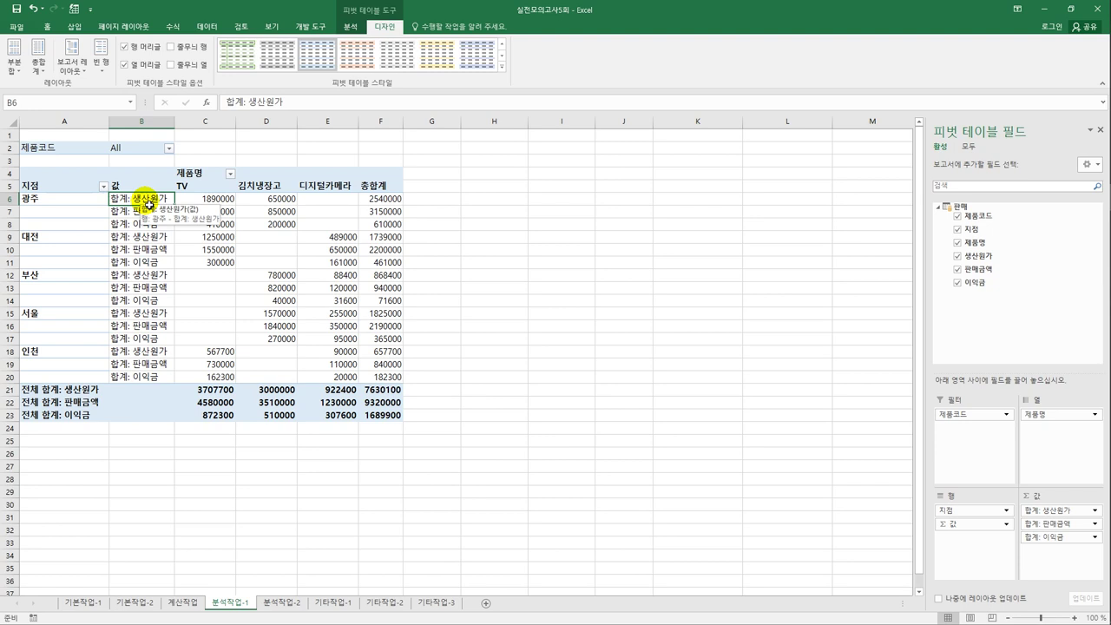
{"action": "double_click", "coordinate": [148, 203]}
{"action": "left_click", "coordinate": [417, 303]}
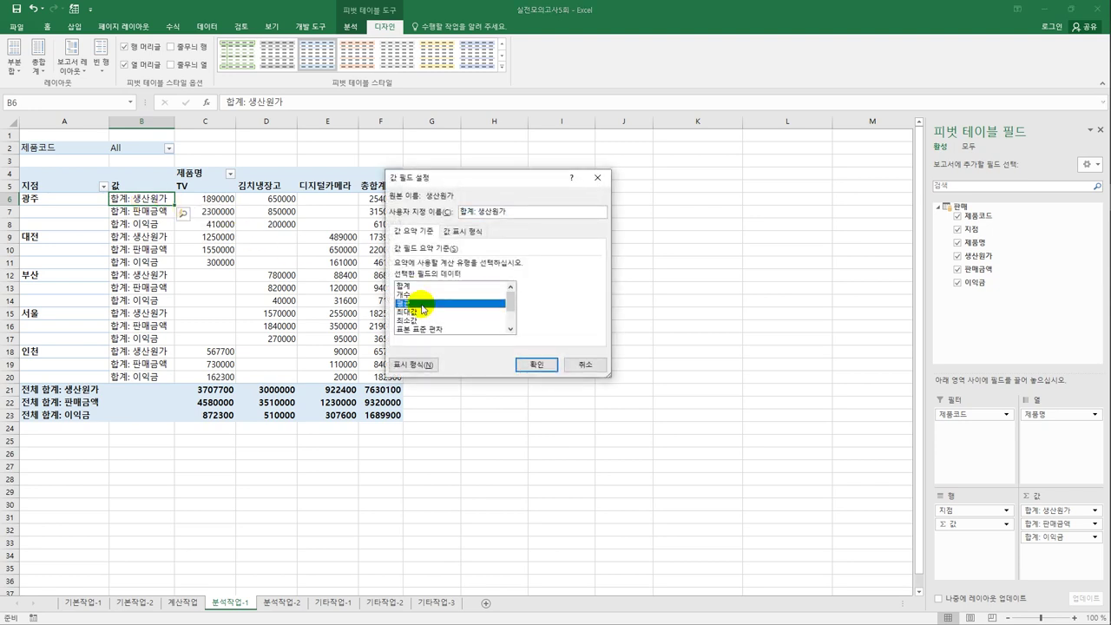
{"action": "left_click", "coordinate": [414, 364]}
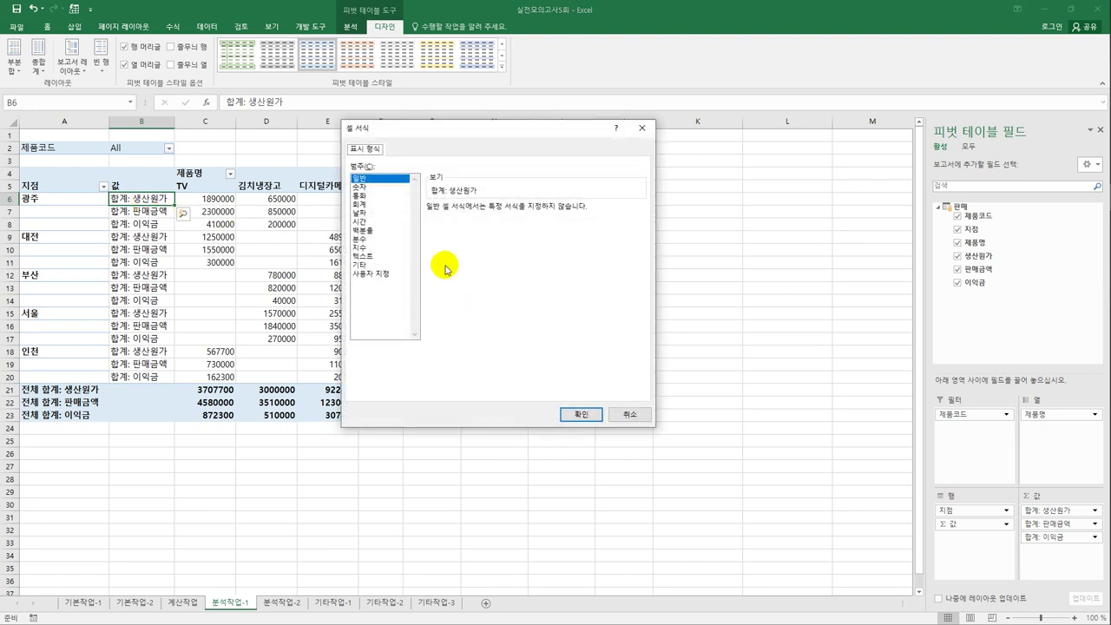
{"action": "left_click", "coordinate": [361, 187]}
{"action": "left_click", "coordinate": [430, 225]}
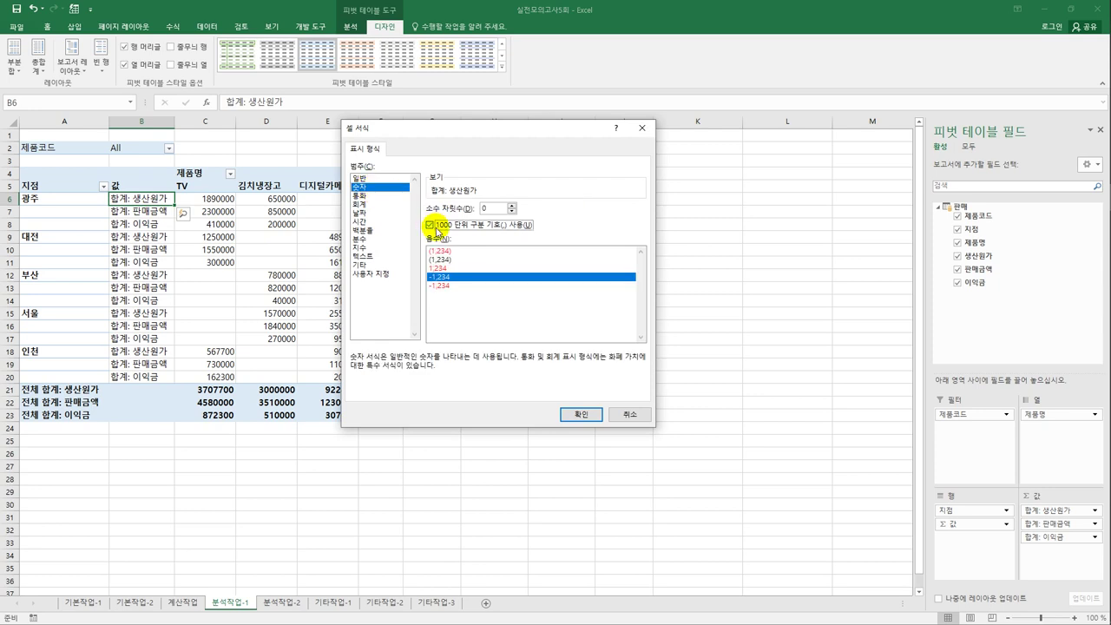
{"action": "left_click", "coordinate": [581, 416]}
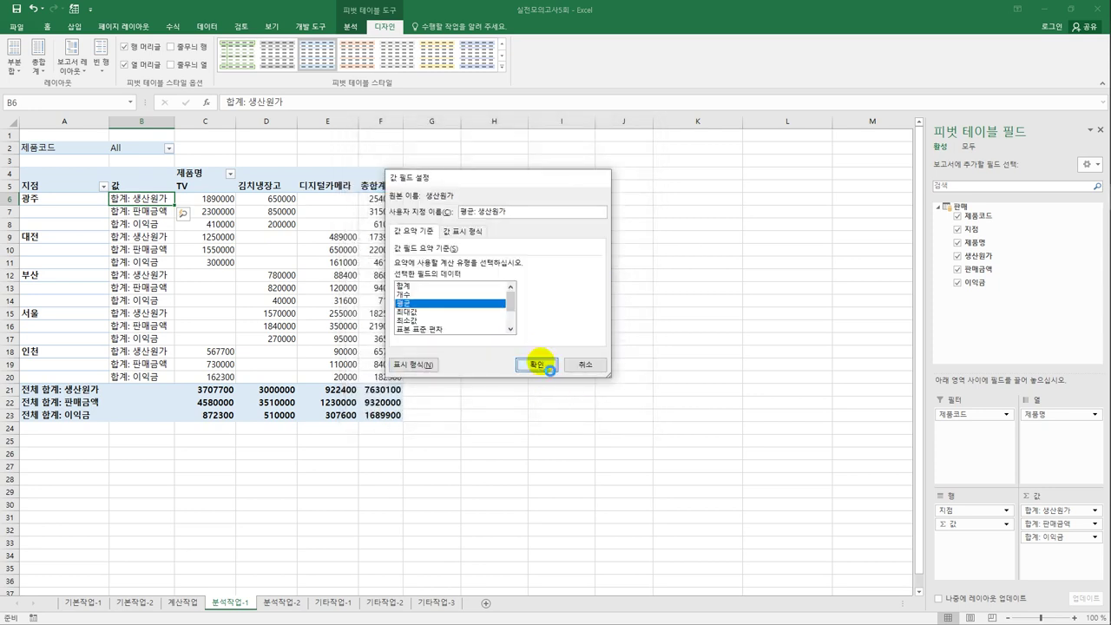
{"action": "left_click", "coordinate": [534, 363]}
- Summarize the 판매금액 value field by average (평균) with the 숫자 format and a 1000 separator
{"action": "left_click", "coordinate": [152, 213]}
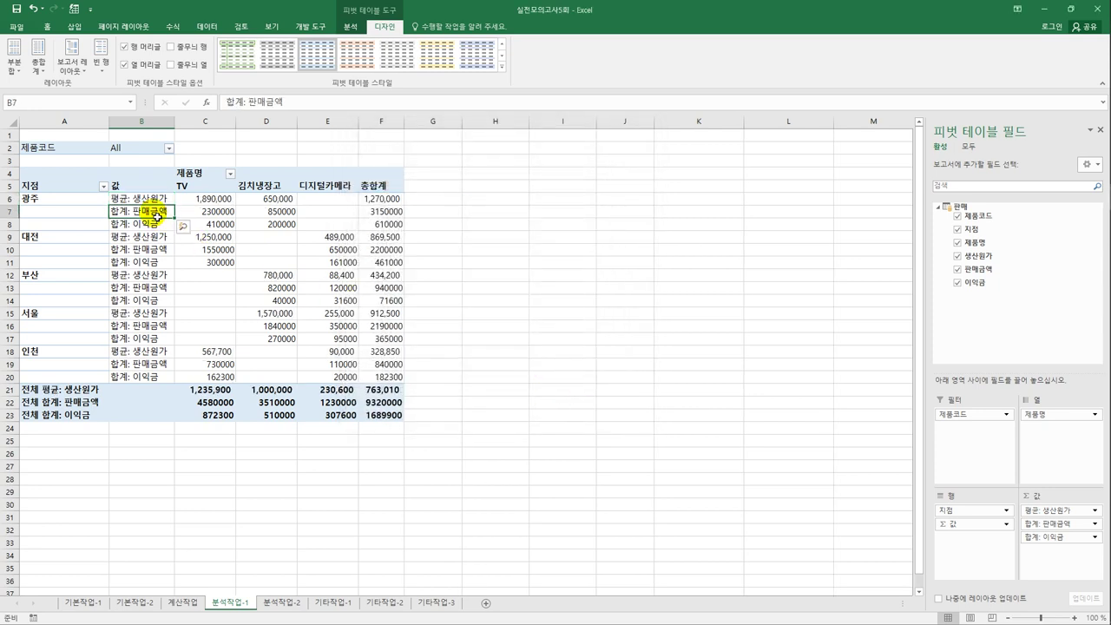
{"action": "double_click", "coordinate": [153, 212]}
{"action": "left_click", "coordinate": [422, 303]}
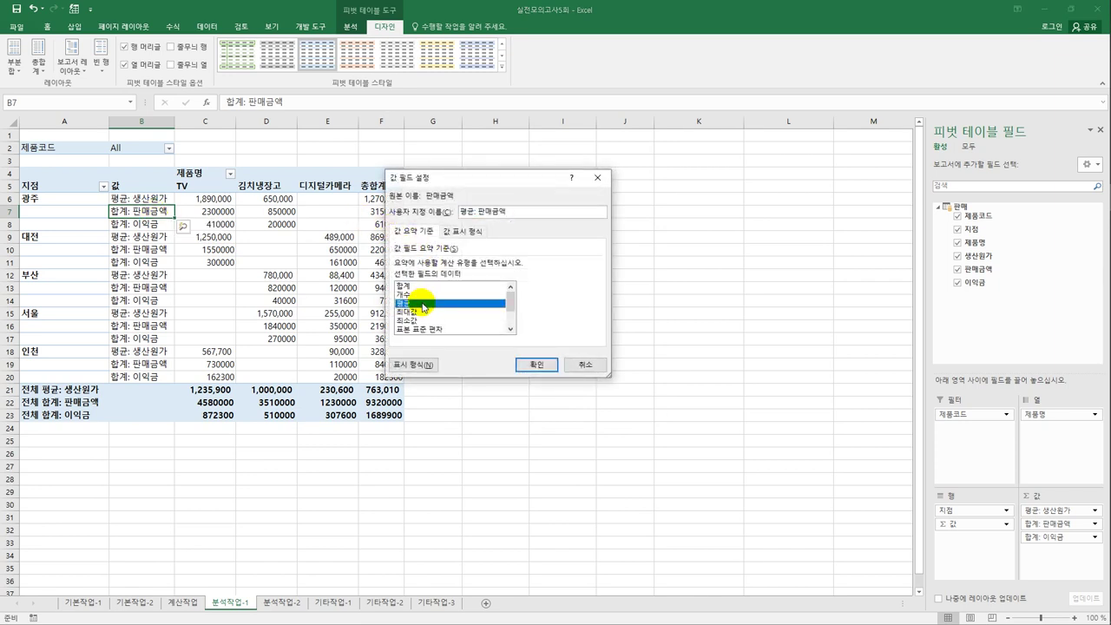
{"action": "left_click", "coordinate": [423, 366]}
{"action": "left_click", "coordinate": [359, 186]}
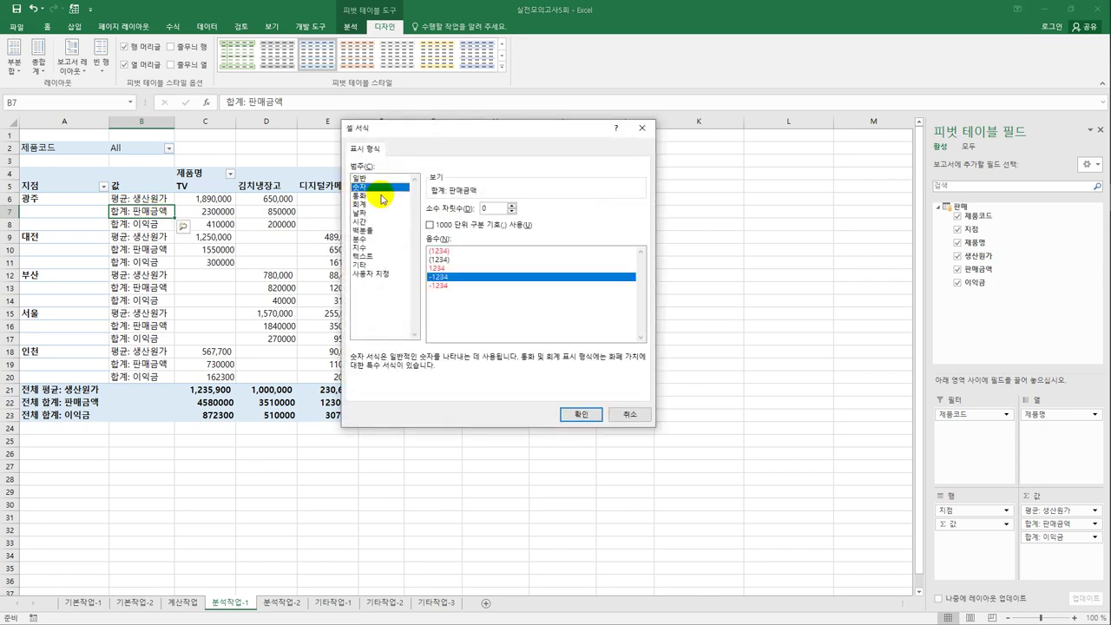
{"action": "left_click", "coordinate": [456, 228]}
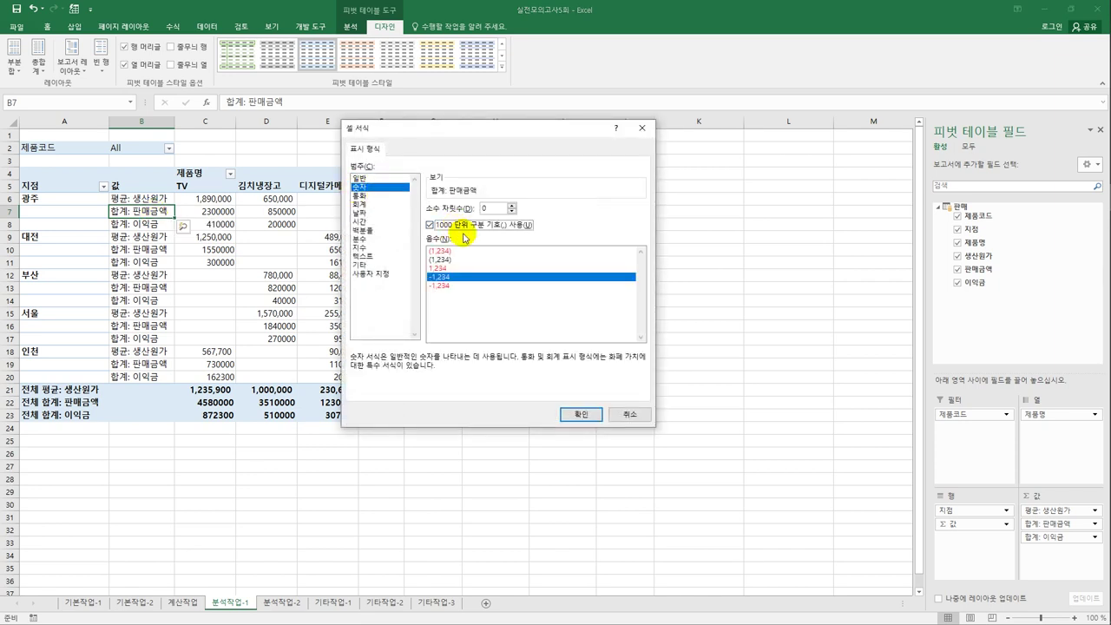
{"action": "left_click", "coordinate": [580, 416]}
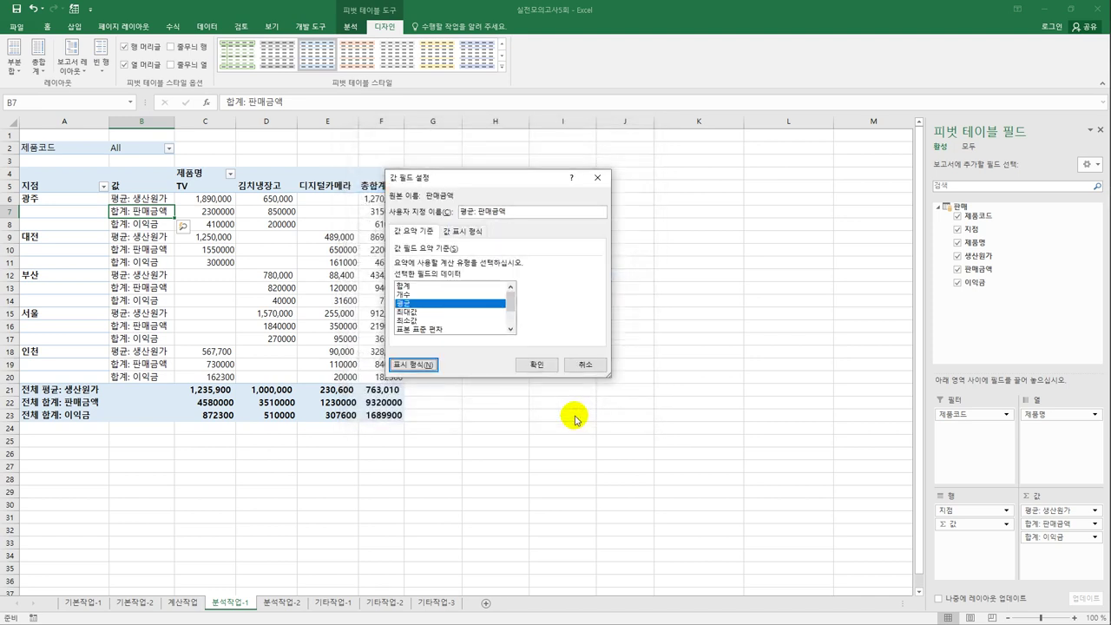
{"action": "left_click", "coordinate": [536, 363]}
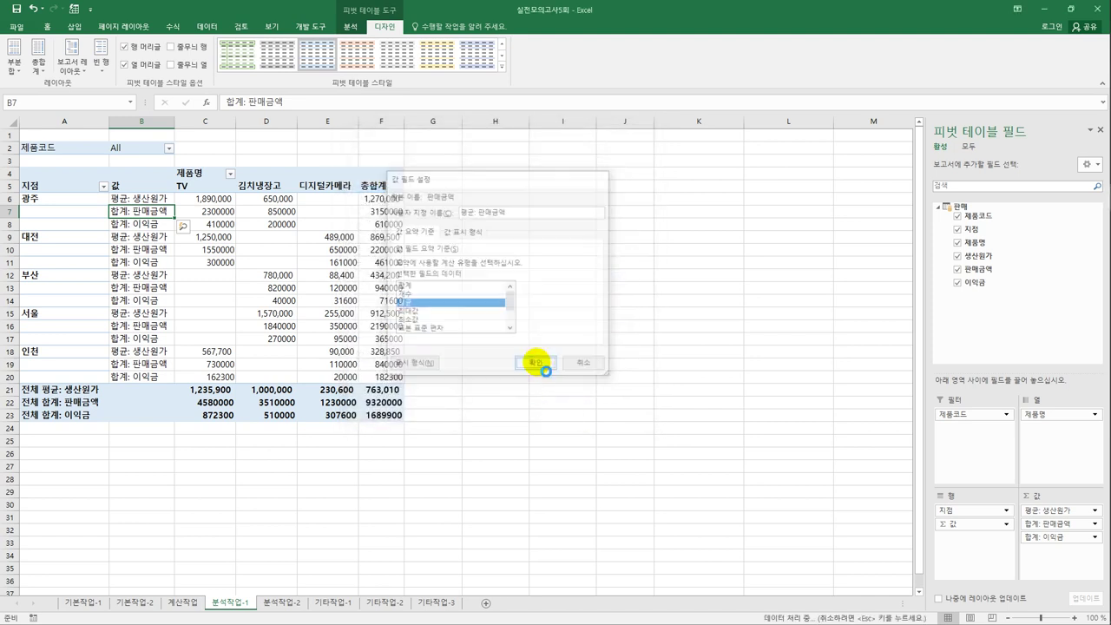
- Summarize the 이익금 value field by average (평균) with the 숫자 format and a 1000 separator
{"action": "double_click", "coordinate": [153, 226]}
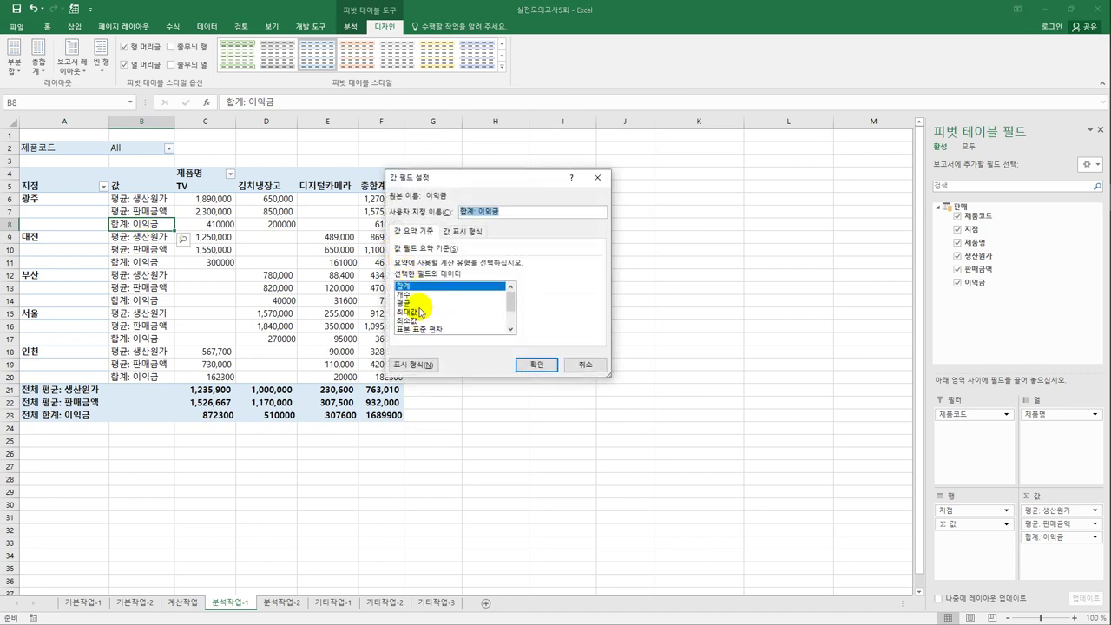
{"action": "left_click", "coordinate": [417, 304]}
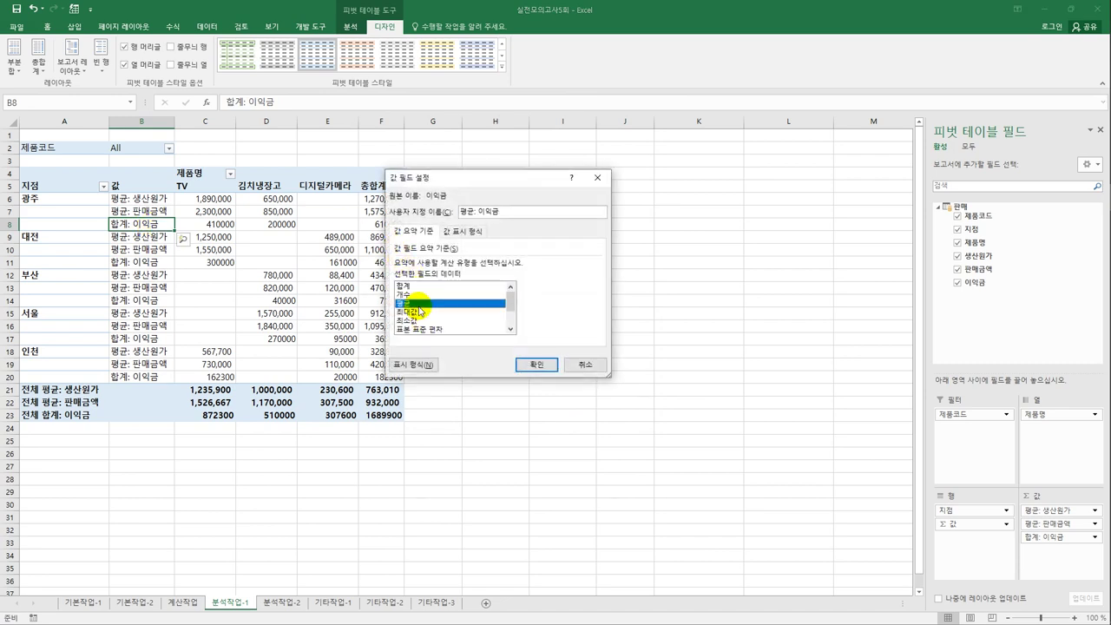
{"action": "left_click", "coordinate": [413, 365]}
{"action": "left_click", "coordinate": [359, 186]}
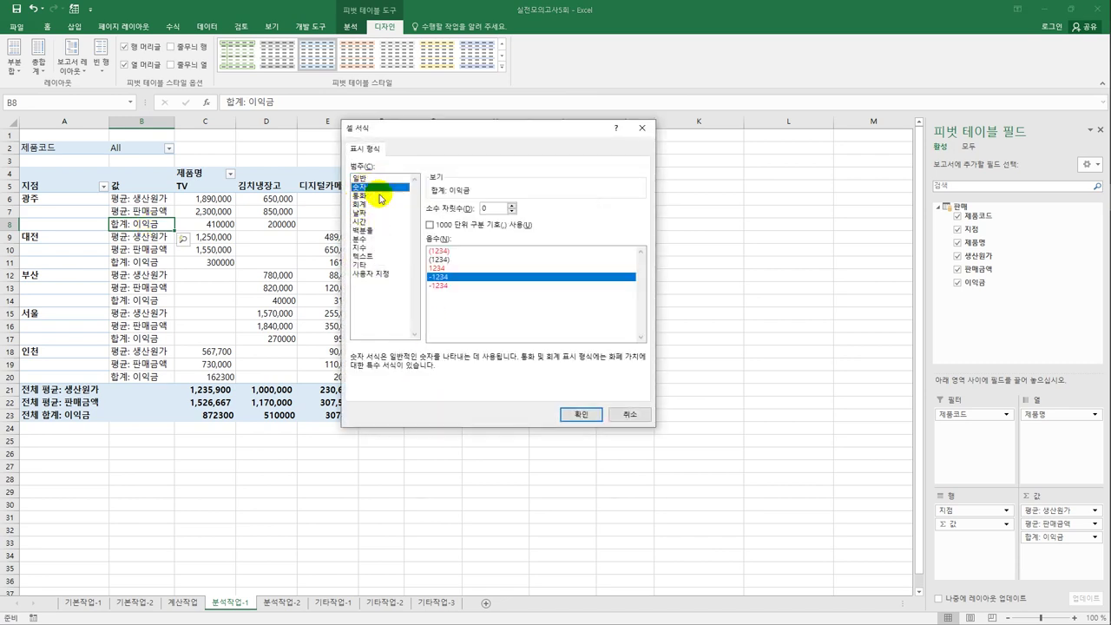
{"action": "left_click", "coordinate": [426, 220]}
{"action": "left_click", "coordinate": [581, 414]}
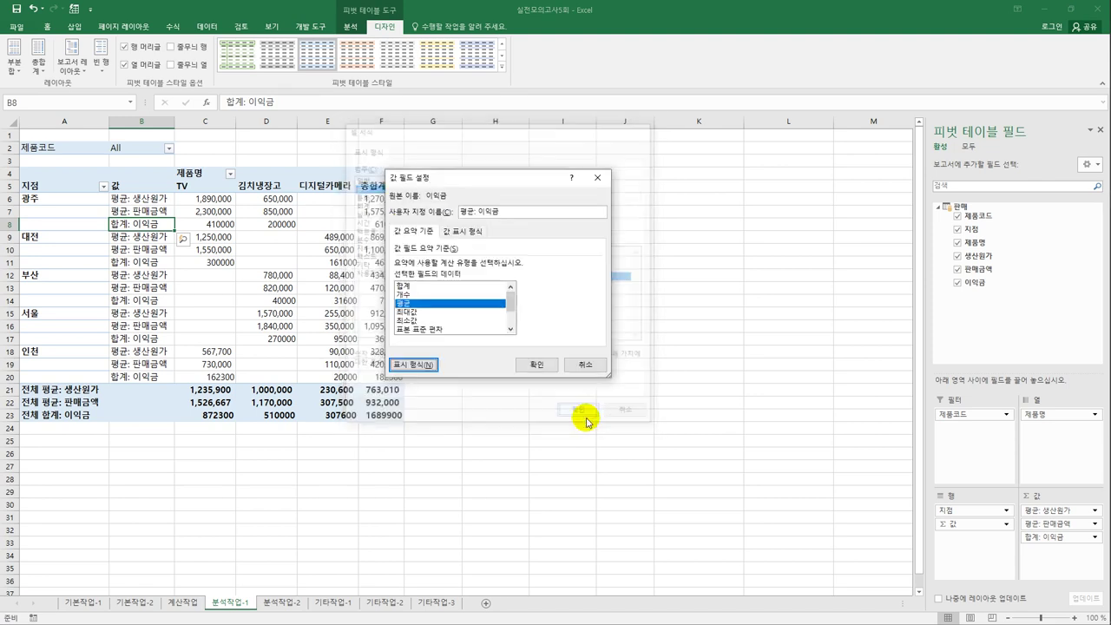
{"action": "left_click", "coordinate": [537, 365]}
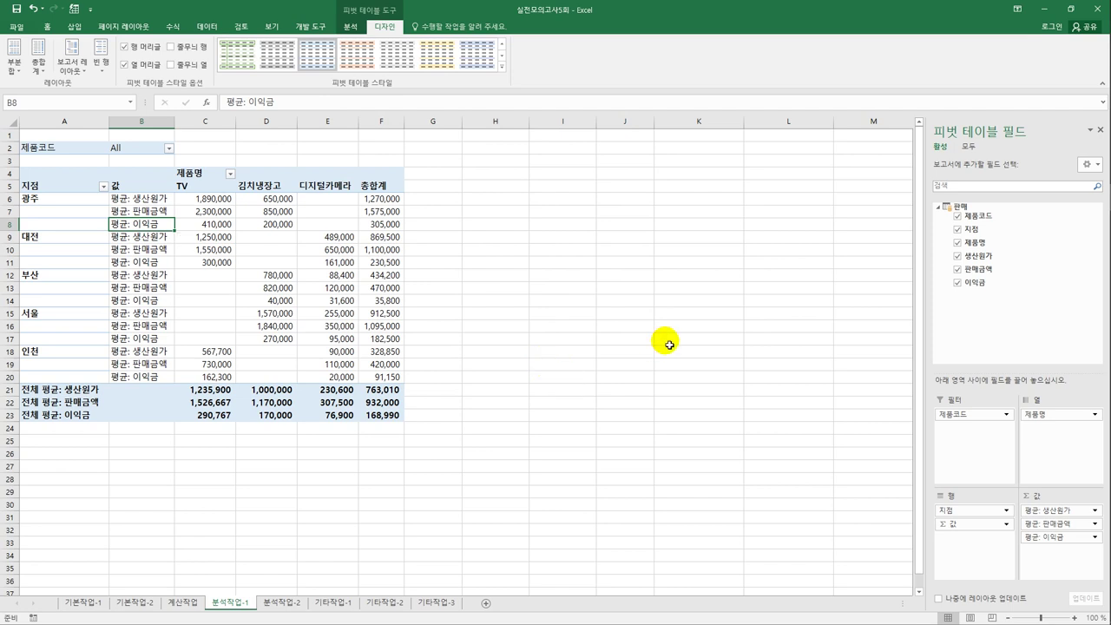
- Move the 서울 item up two positions in the 지점 row field so it sits directly below 광주
{"action": "left_click", "coordinate": [35, 313]}
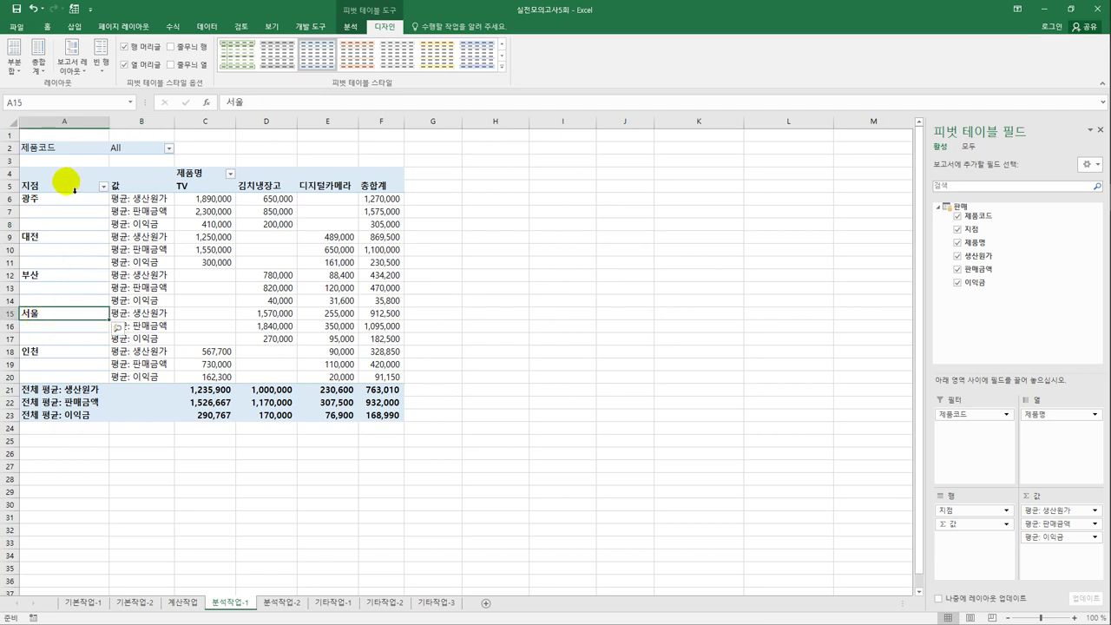
{"action": "right_click", "coordinate": [56, 314]}
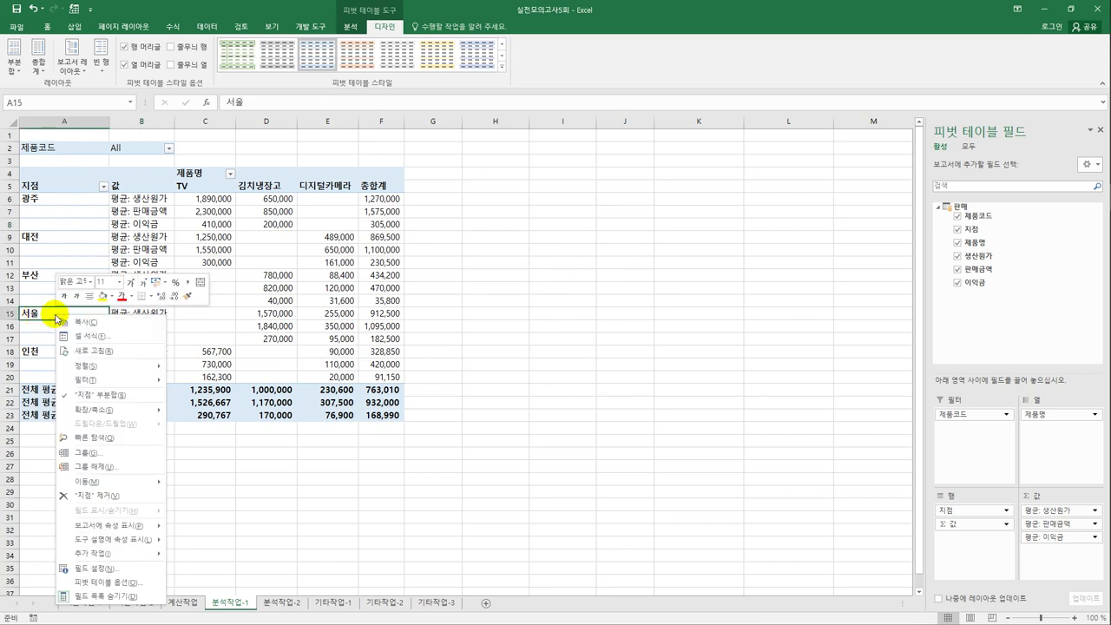
{"action": "mouse_move", "coordinate": [130, 489]}
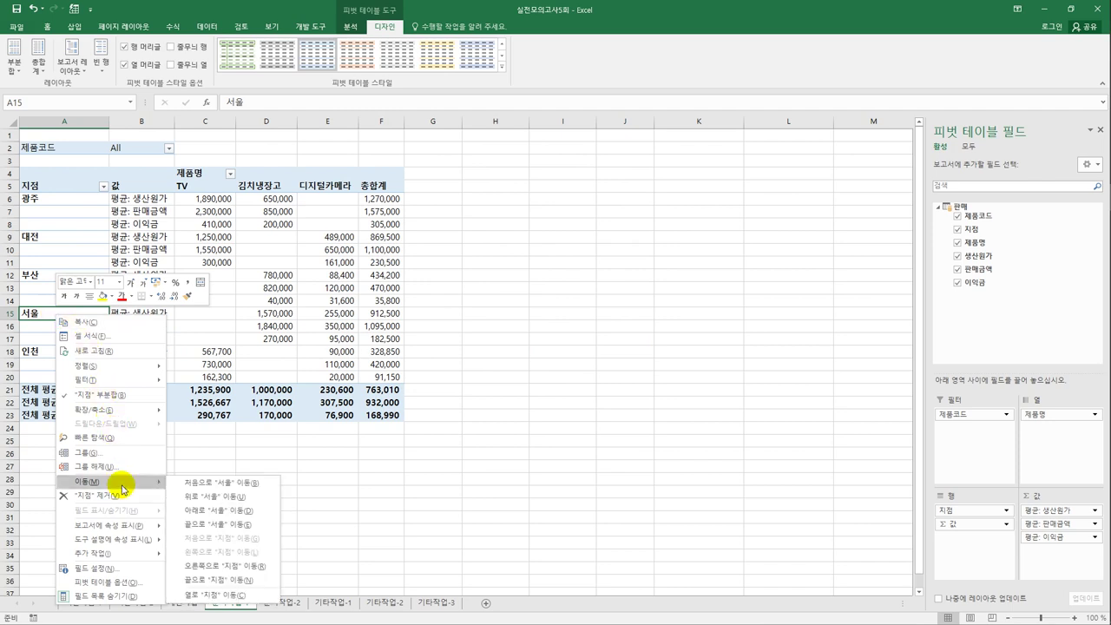
{"action": "left_click", "coordinate": [233, 498]}
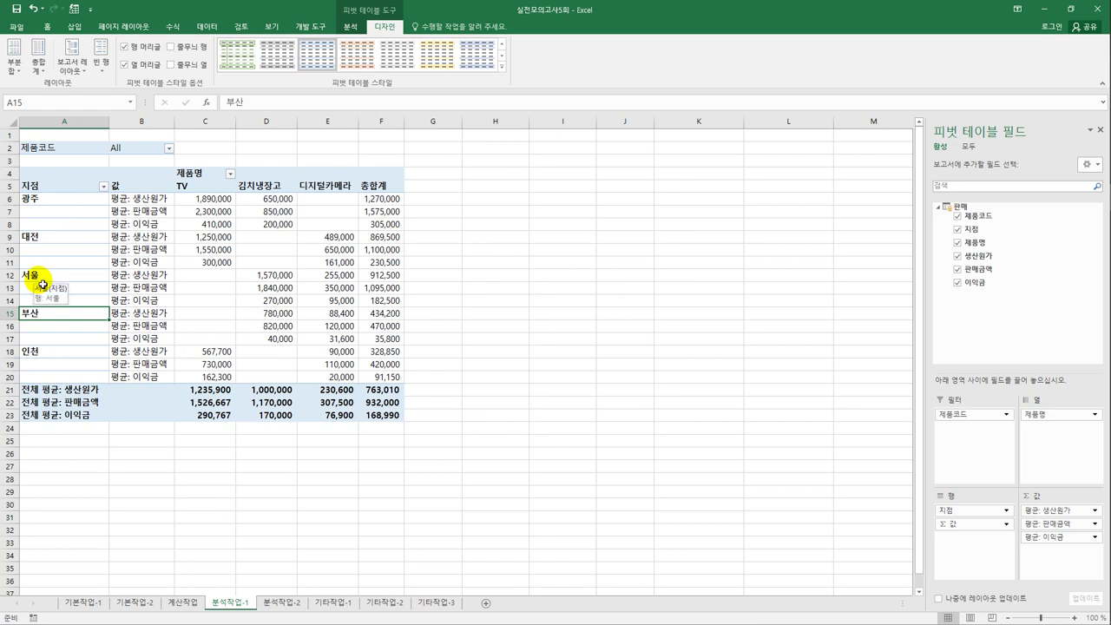
{"action": "left_click", "coordinate": [43, 280]}
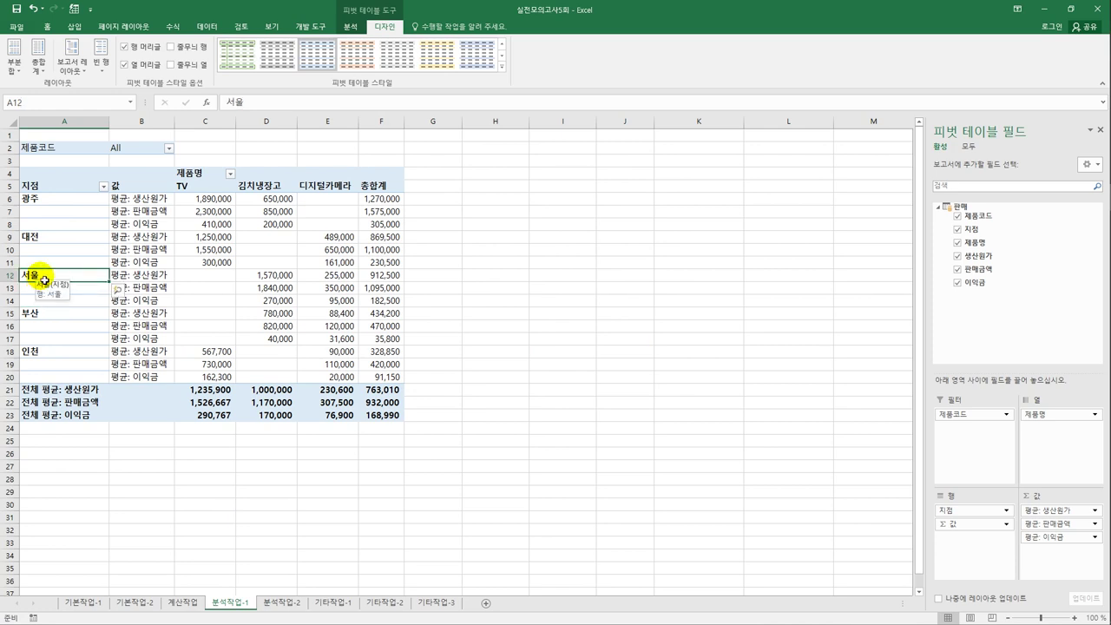
{"action": "right_click", "coordinate": [43, 279]}
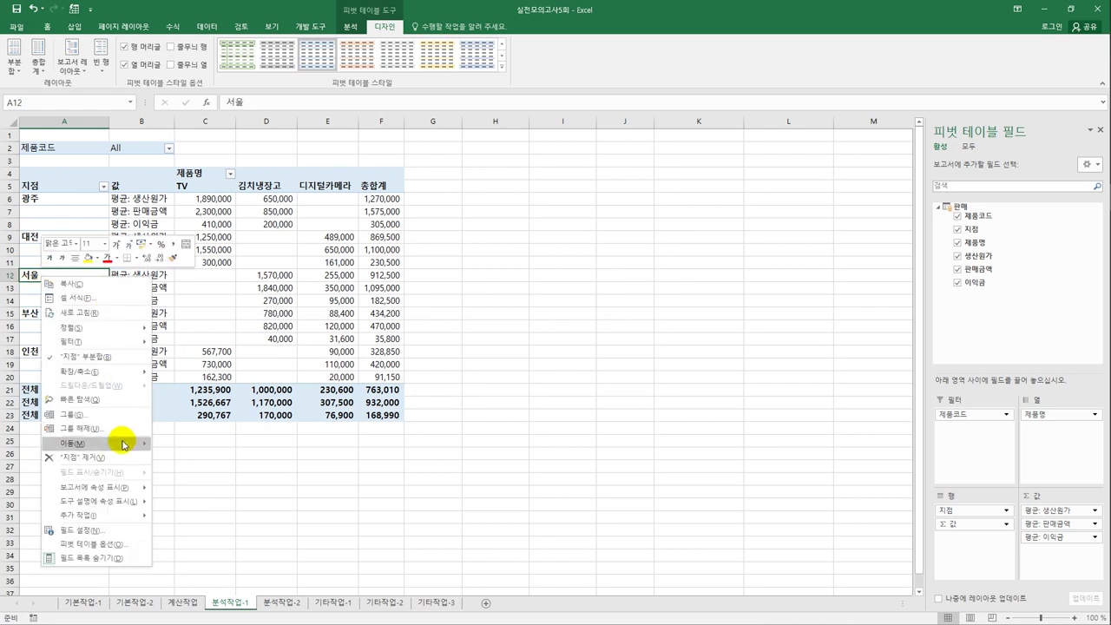
{"action": "mouse_move", "coordinate": [125, 445]}
{"action": "left_click", "coordinate": [221, 457]}
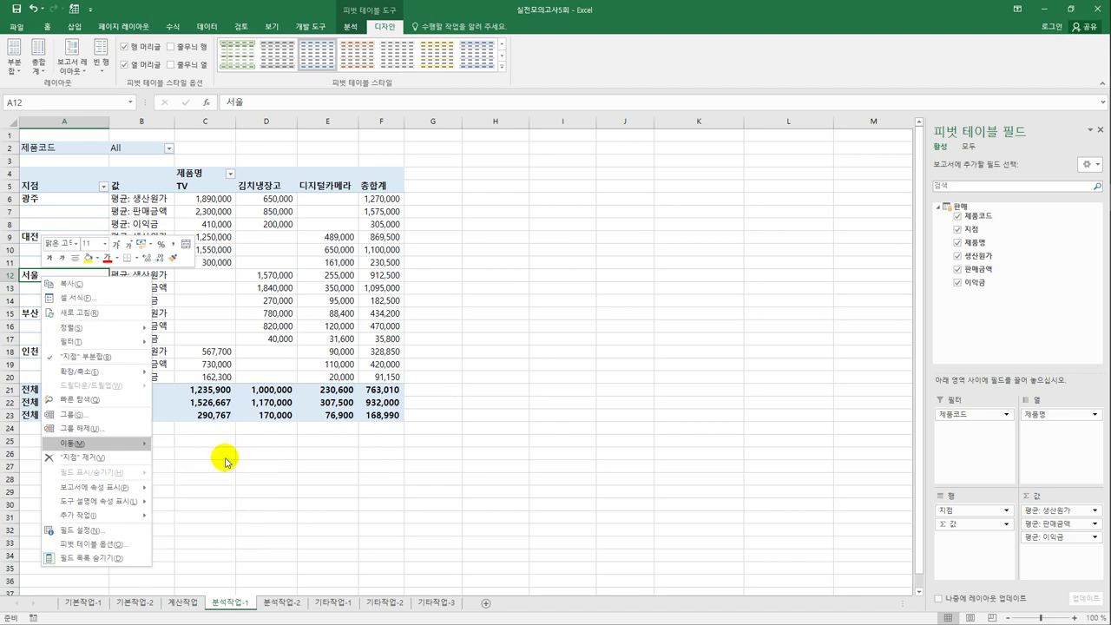
{"action": "left_click", "coordinate": [75, 201]}
{"action": "left_click", "coordinate": [65, 239]}
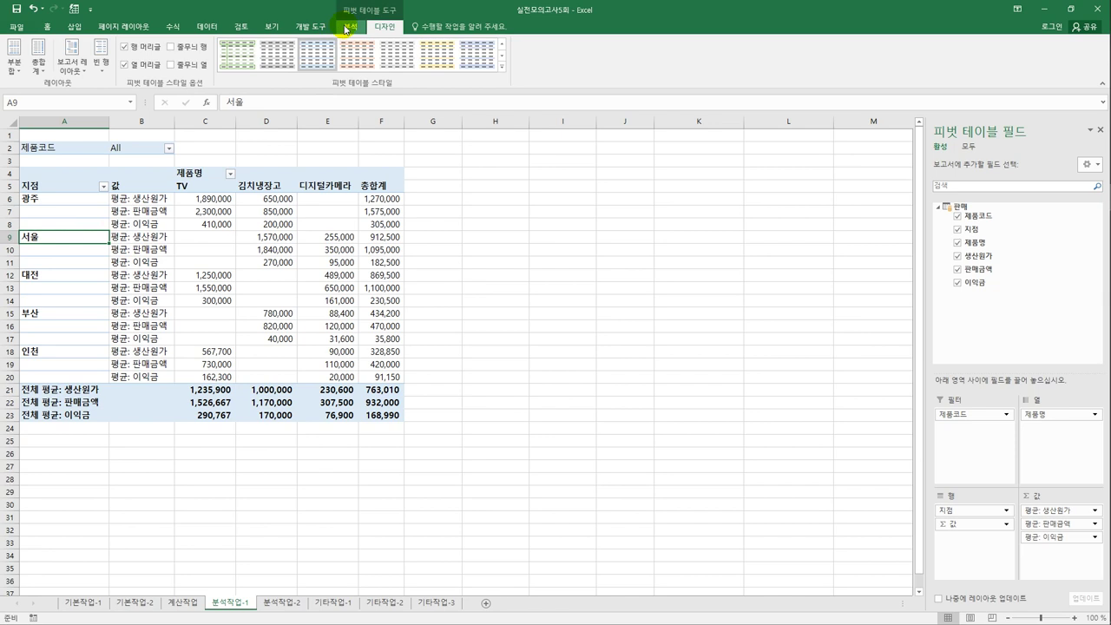
- Set the PivotTable options to merge and center cells with labels and to hide the row and column grand totals
{"action": "left_click", "coordinate": [347, 28]}
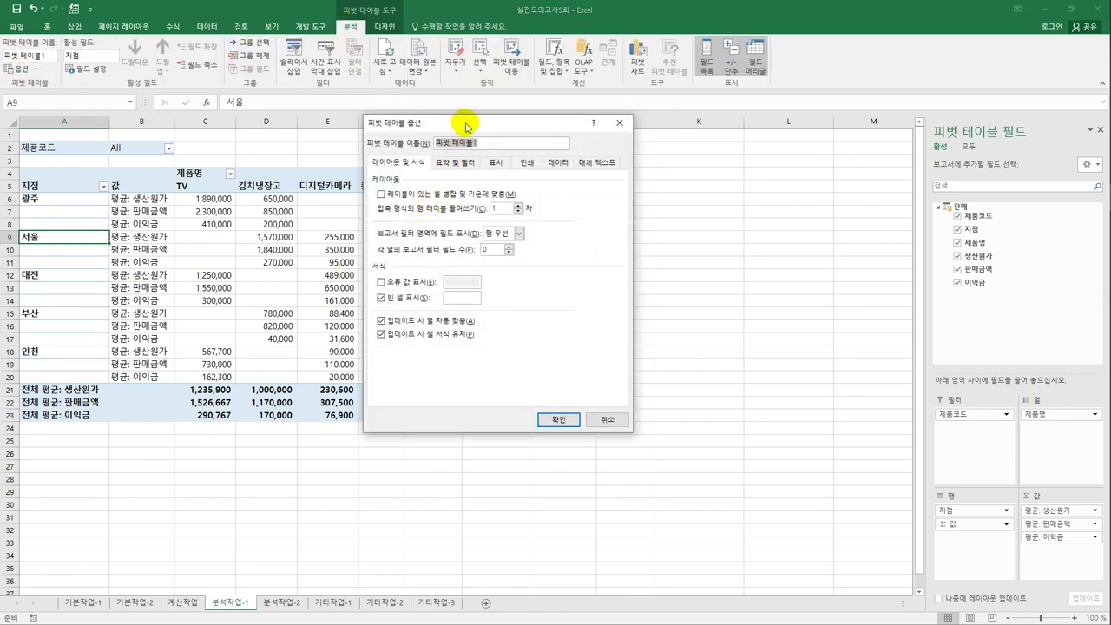
{"action": "left_click", "coordinate": [506, 197]}
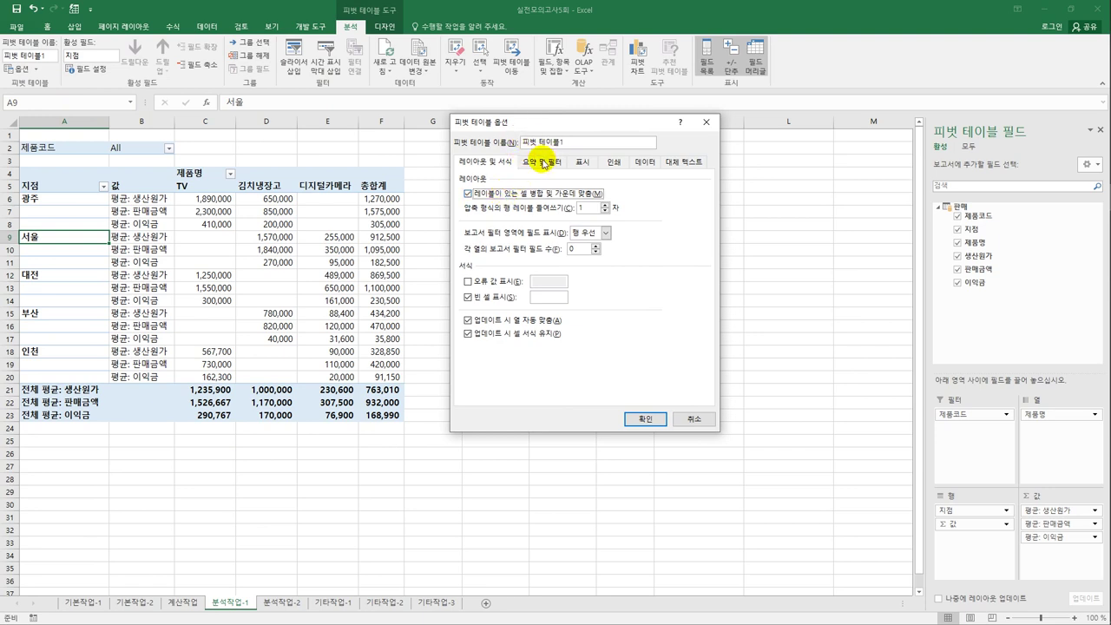
{"action": "left_click", "coordinate": [541, 163]}
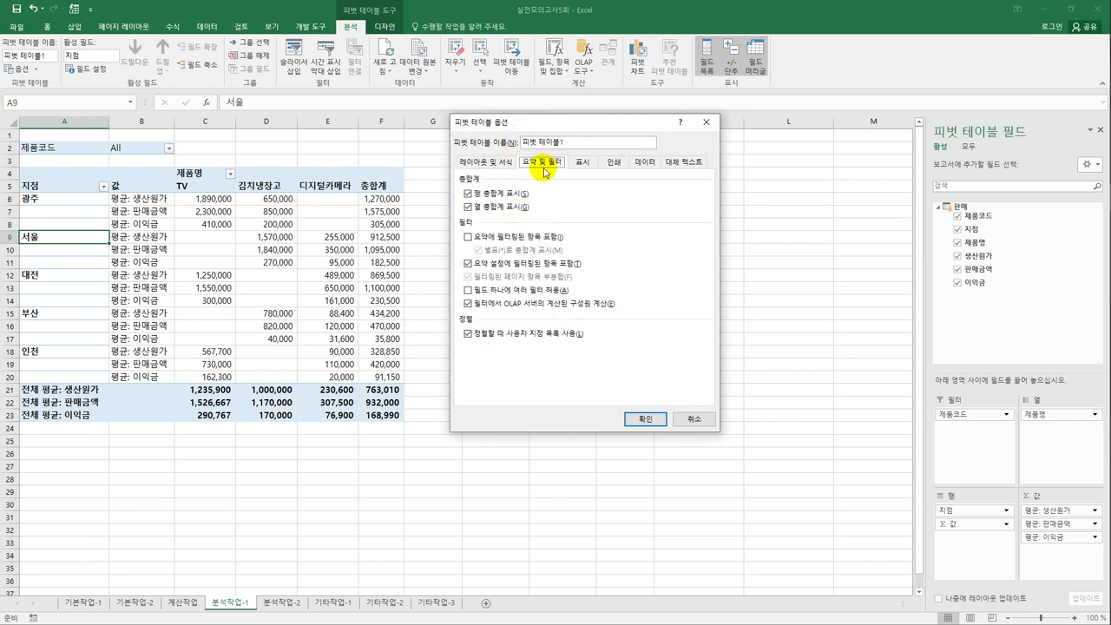
{"action": "left_click", "coordinate": [506, 197]}
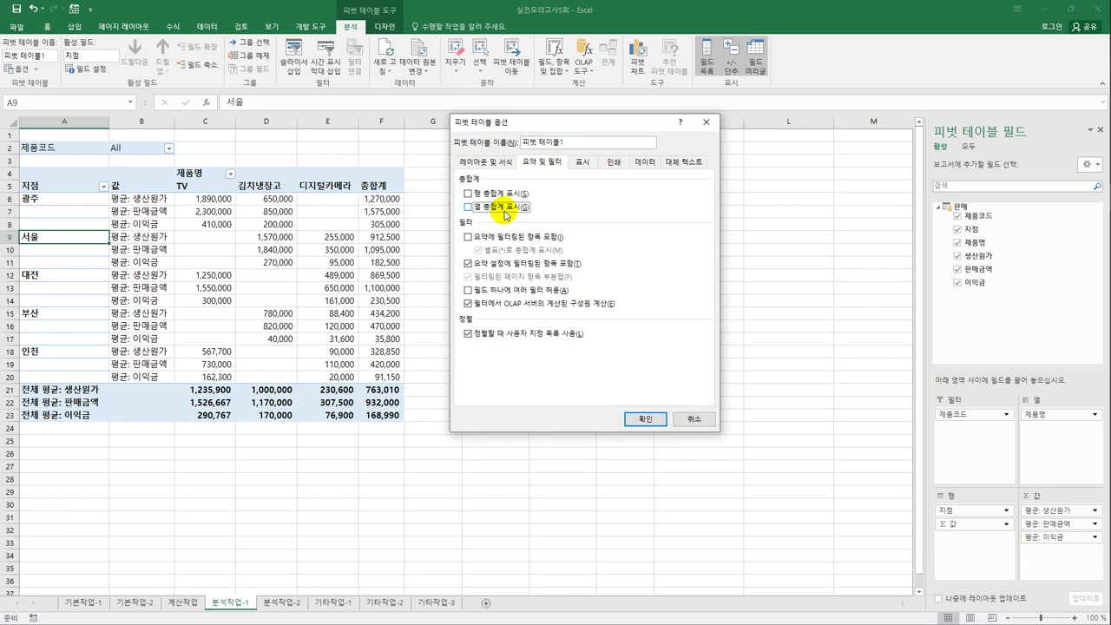
{"action": "left_click", "coordinate": [645, 418]}
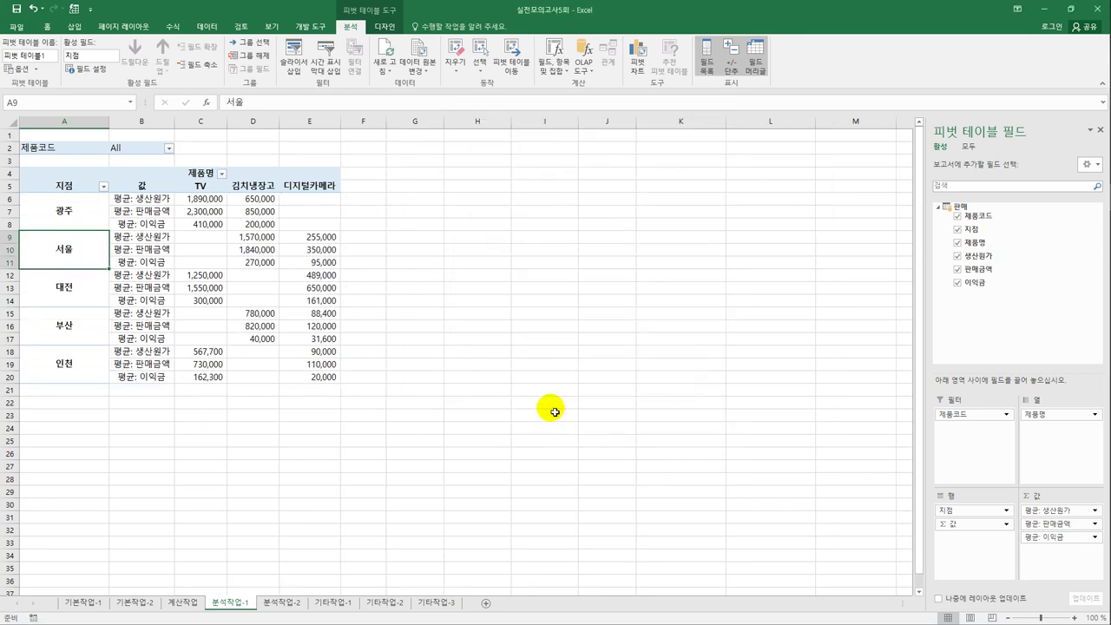
{"action": "left_click", "coordinate": [538, 404]}
{"action": "left_click", "coordinate": [86, 219]}
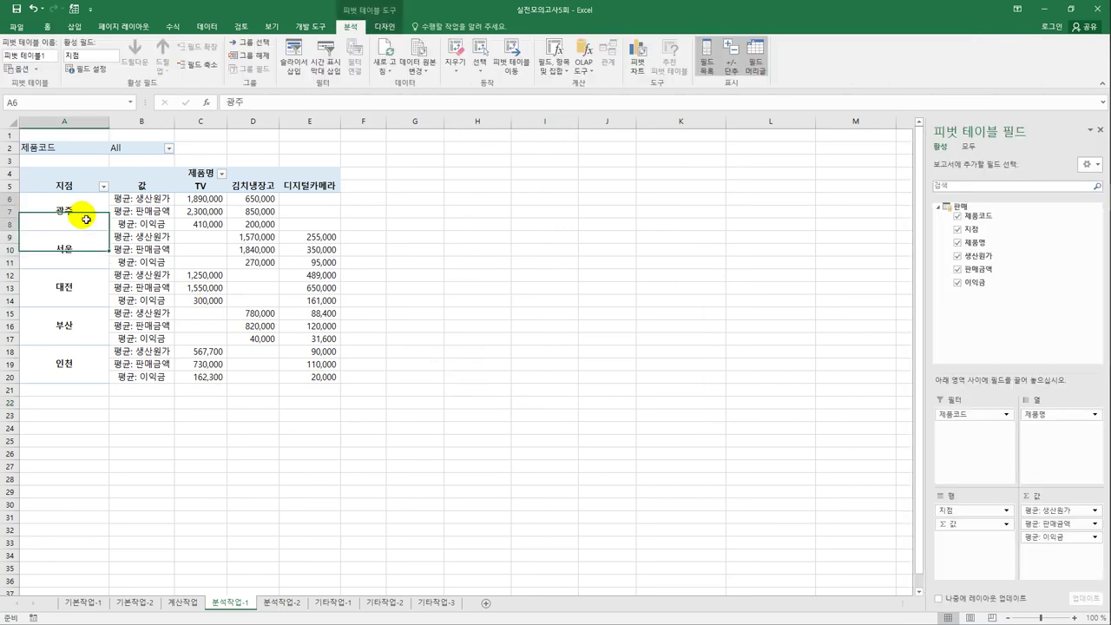
{"action": "left_click", "coordinate": [82, 293]}
{"action": "left_click", "coordinate": [82, 325]}
{"action": "left_click", "coordinate": [83, 360]}
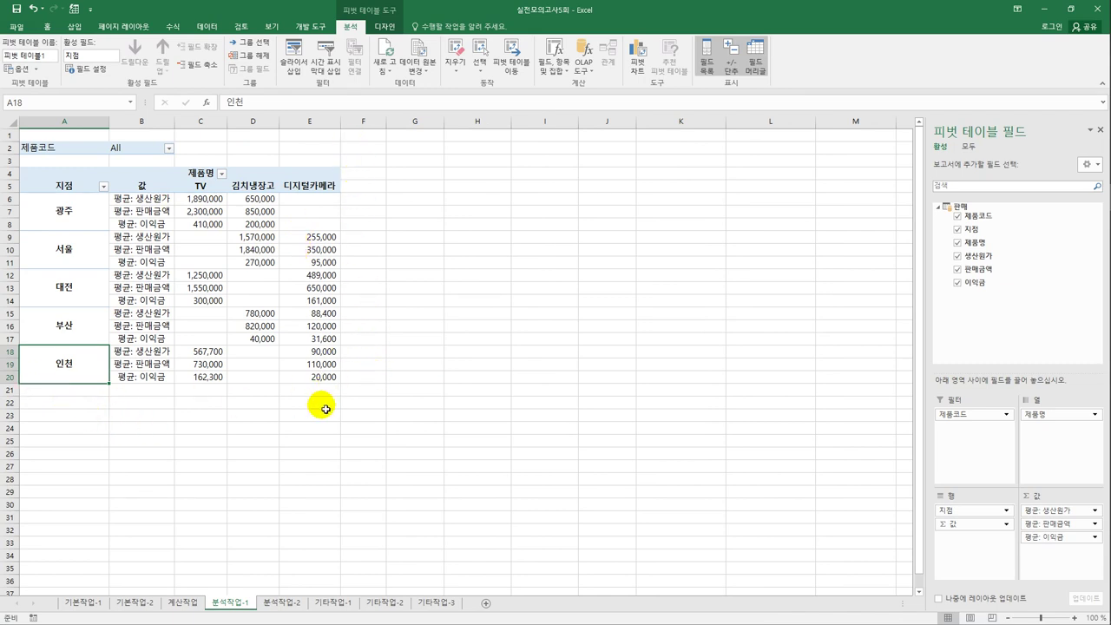
{"action": "left_click", "coordinate": [445, 427]}
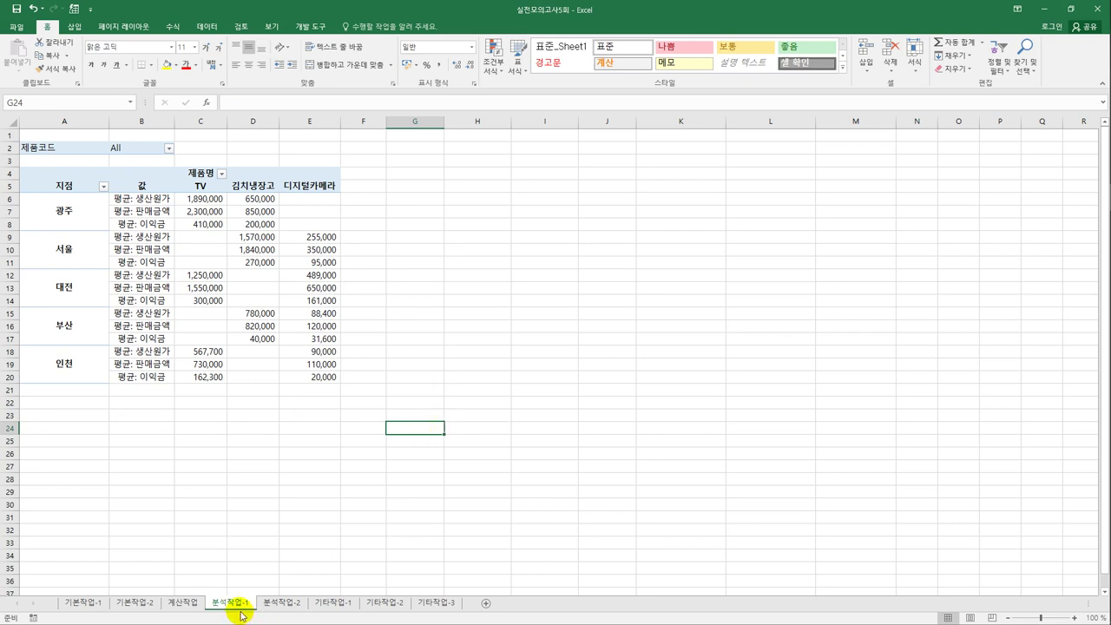
- On the 분석작업-2 sheet, start a custom (사용자 지정) data validation rule for the 사번 cells E3:E20
{"action": "left_click", "coordinate": [271, 604]}
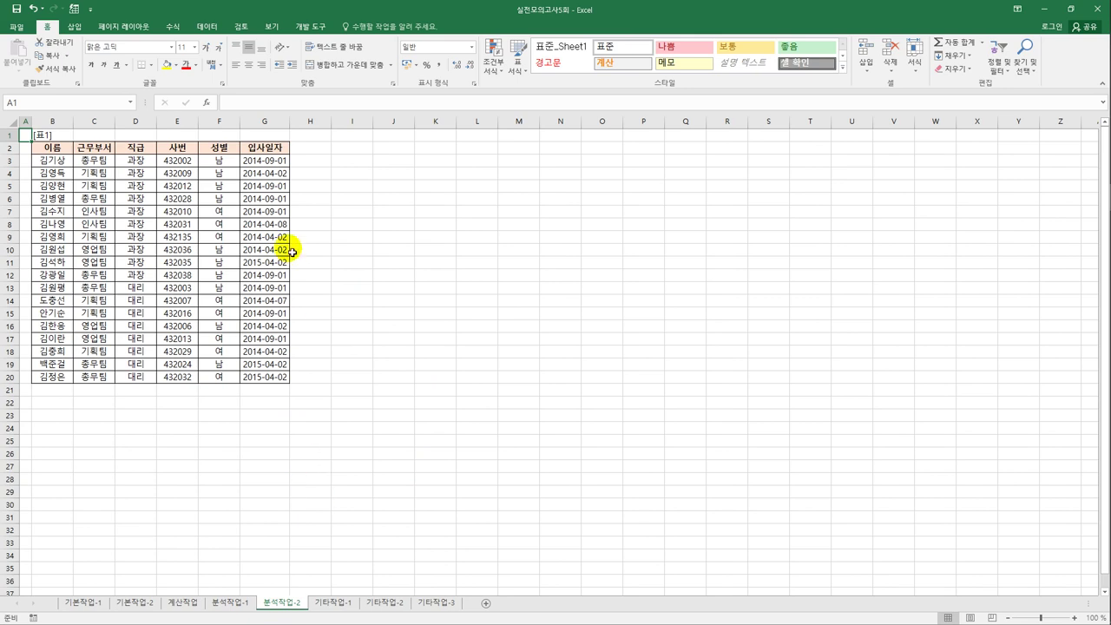
{"action": "left_click_drag", "start_coordinate": [177, 161], "coordinate": [172, 380]}
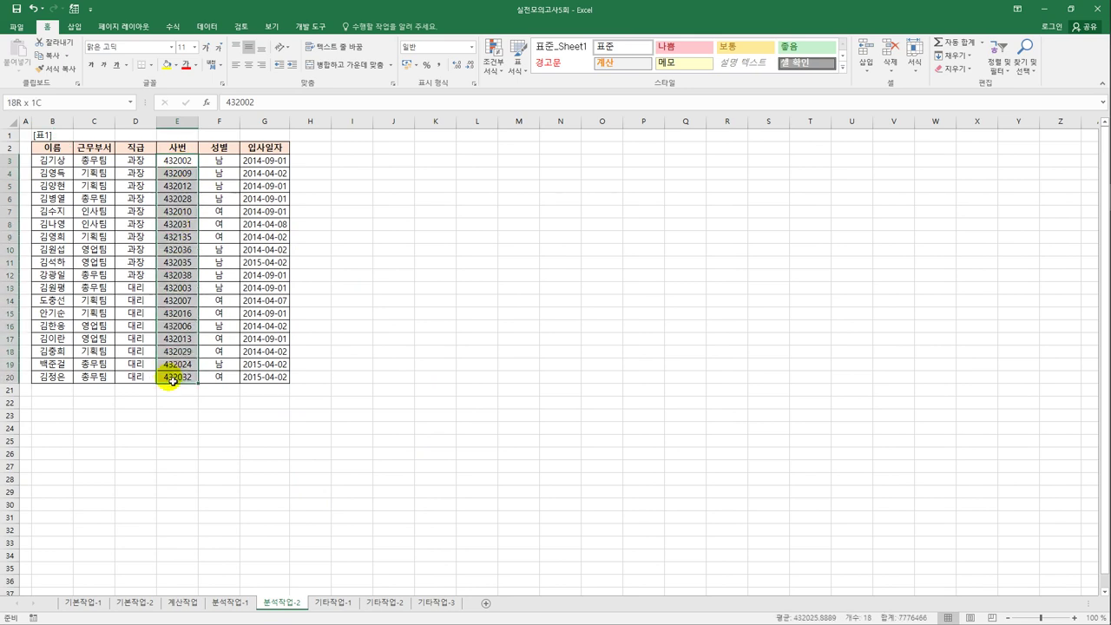
{"action": "left_click_drag", "start_coordinate": [172, 379], "coordinate": [173, 380]}
{"action": "left_click", "coordinate": [207, 26]}
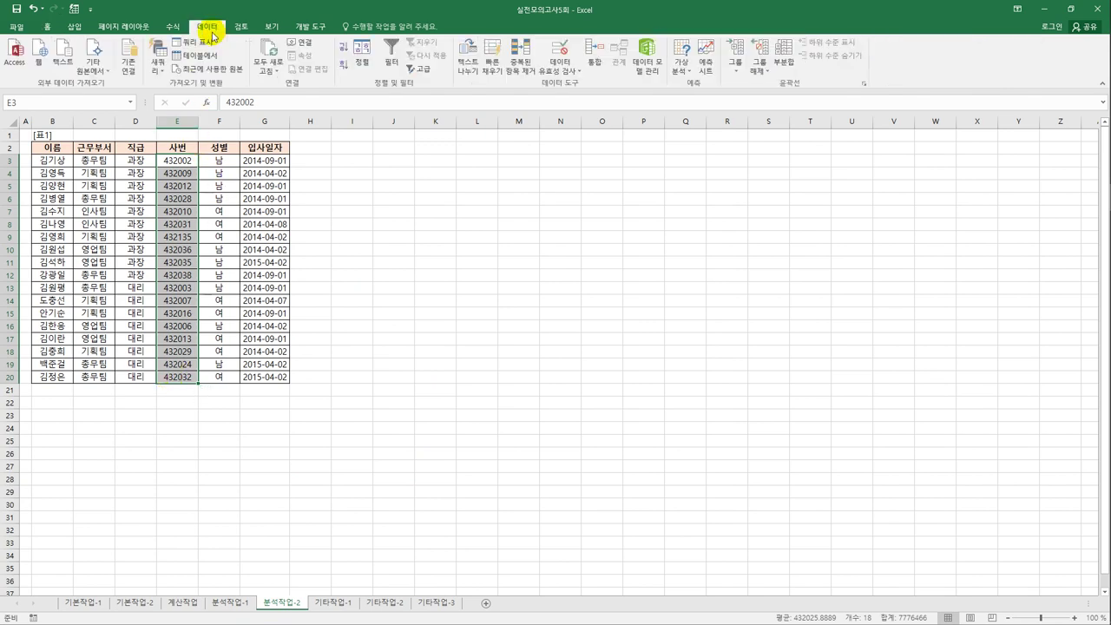
{"action": "left_click", "coordinate": [562, 70]}
{"action": "left_click", "coordinate": [568, 87]}
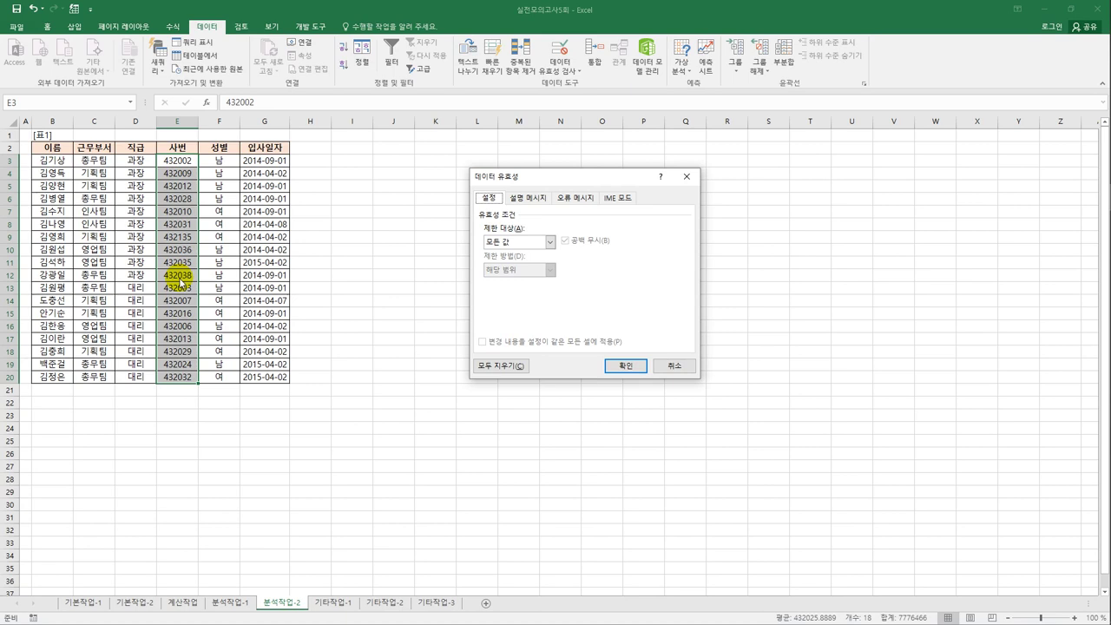
{"action": "left_click", "coordinate": [549, 242]}
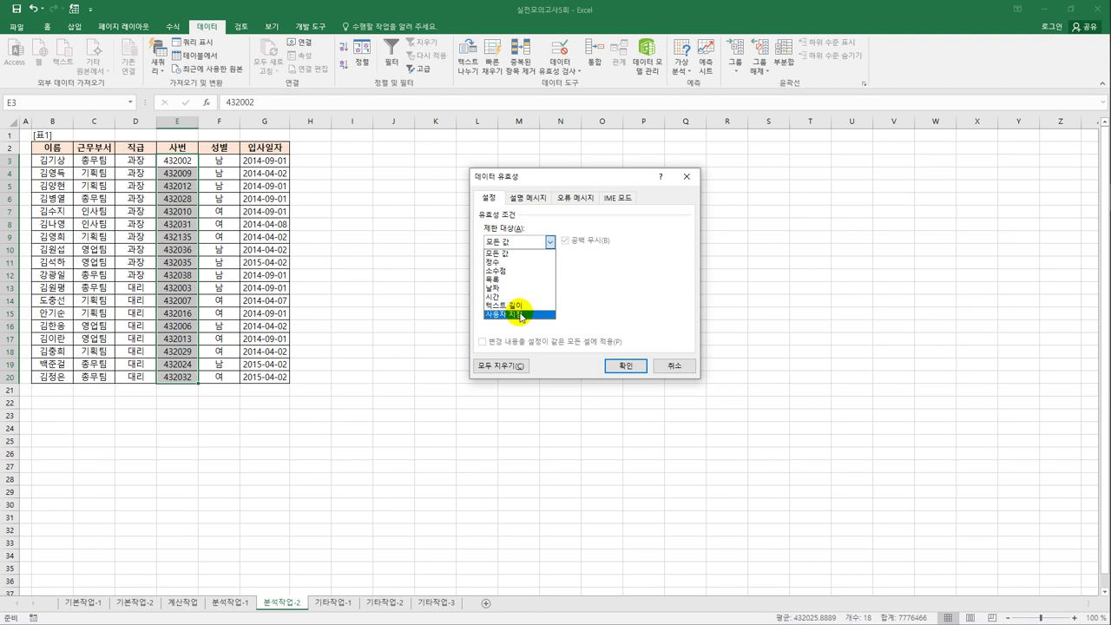
{"action": "left_click", "coordinate": [520, 316]}
{"action": "left_click", "coordinate": [521, 300]}
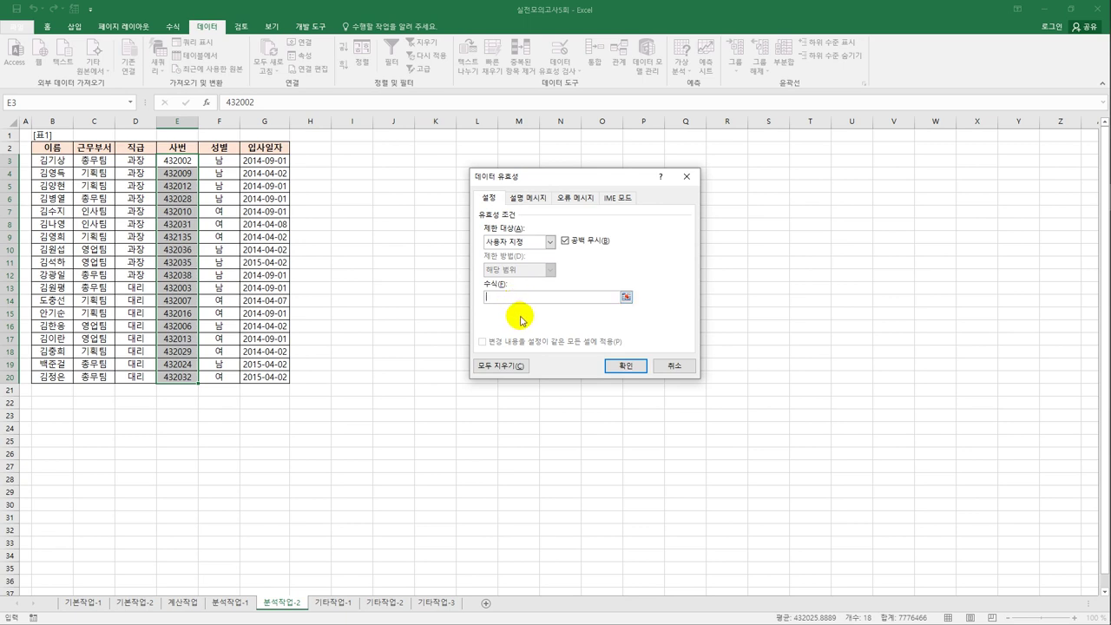
- Begin the validation formula with =and(countif($E$3:$E$20,E3)=1, so that each 사번 must be unique
{"action": "type", "text": "=and("}
{"action": "type", "text": "countif("}
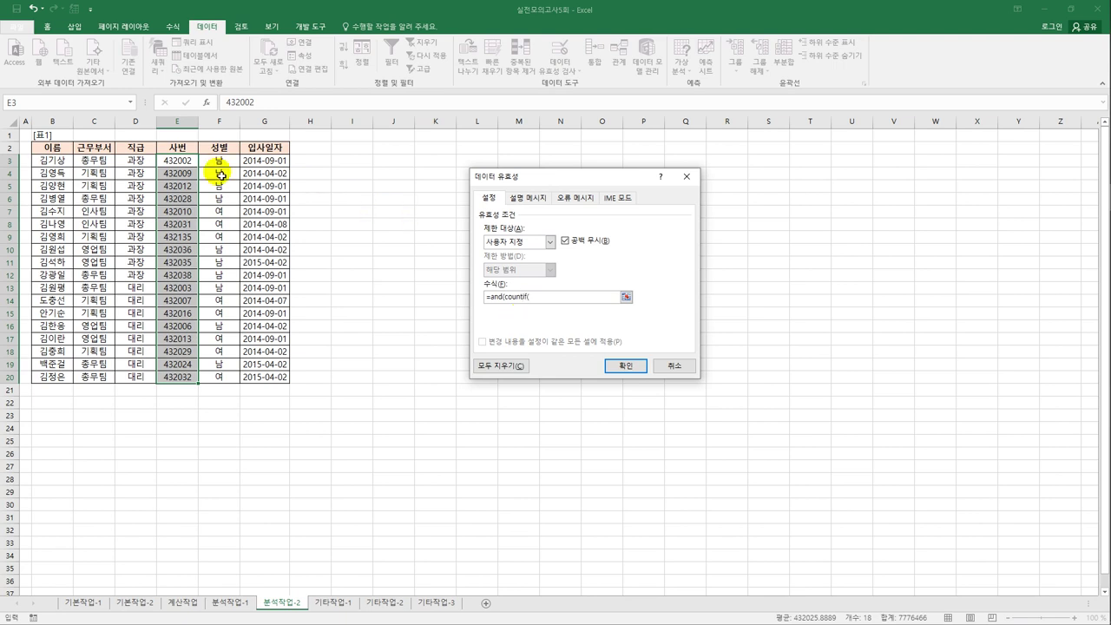
{"action": "left_click_drag", "start_coordinate": [179, 163], "coordinate": [176, 379]}
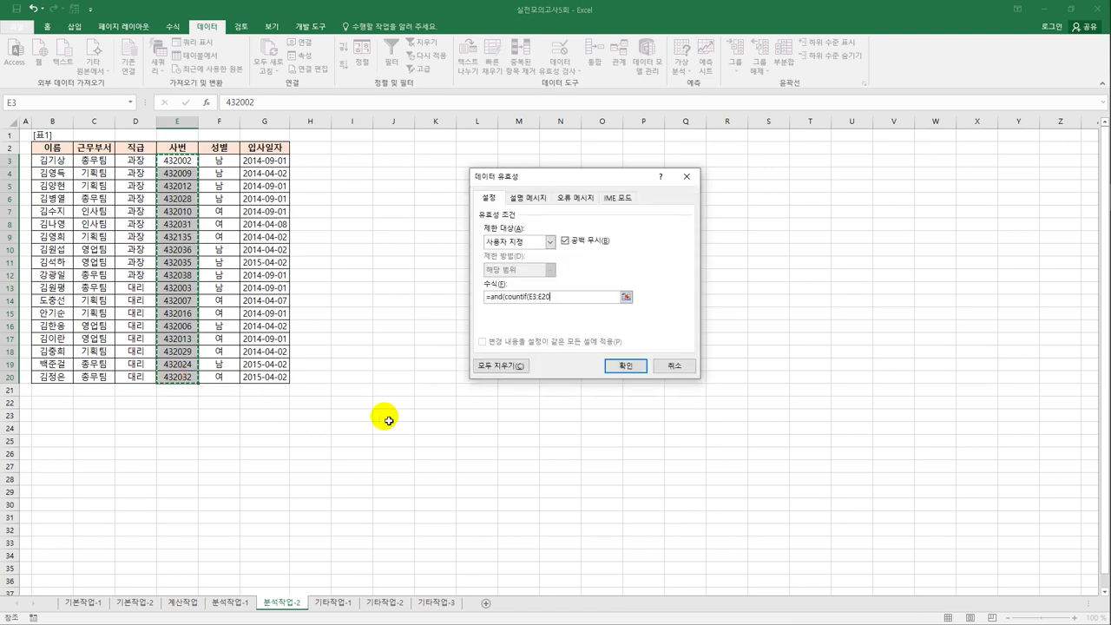
{"action": "key", "text": "F4"}
{"action": "type", "text": ","}
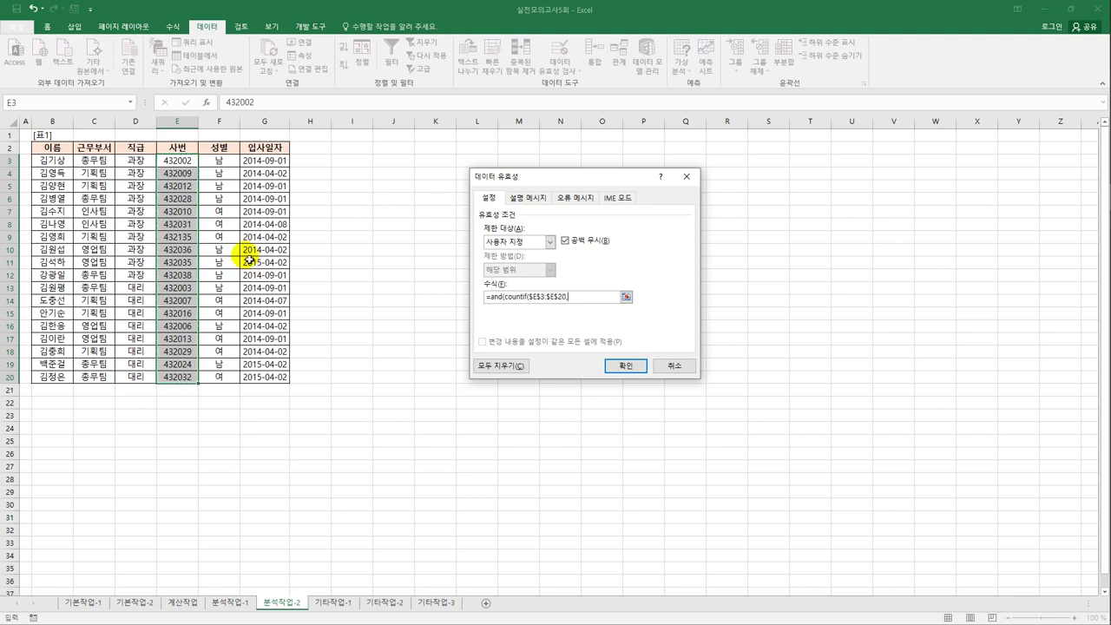
{"action": "left_click", "coordinate": [189, 165]}
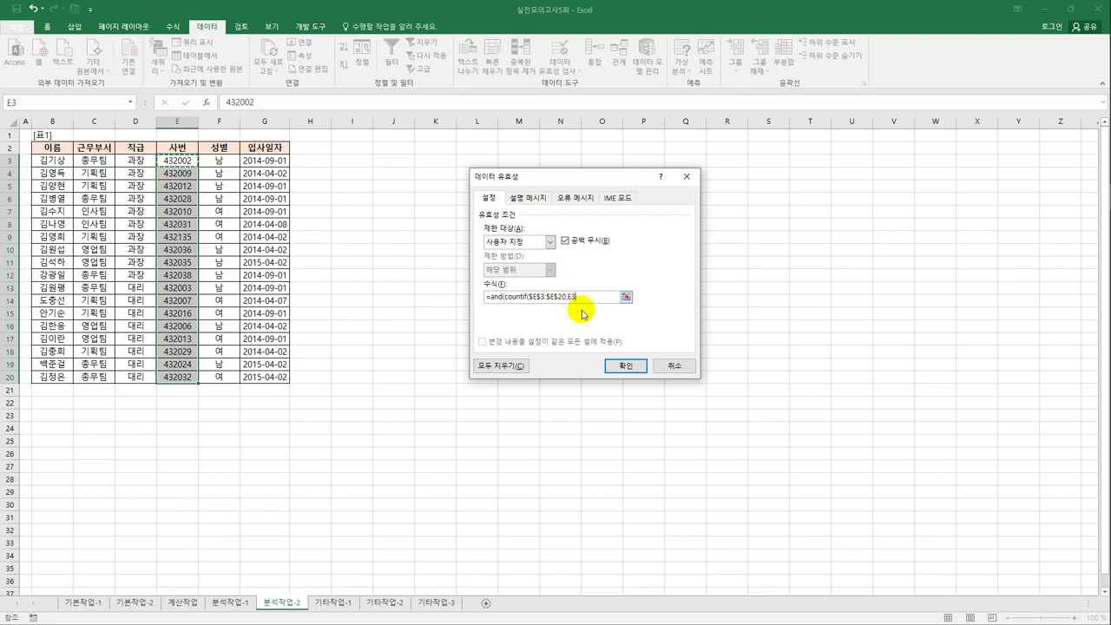
{"action": "type", "text": ")=1"}
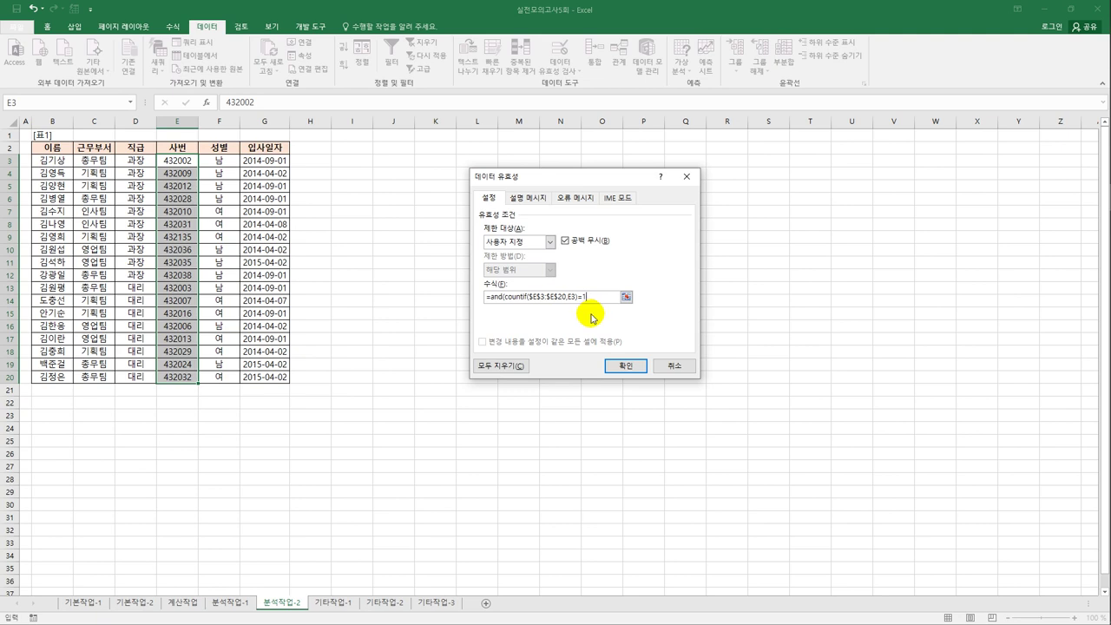
{"action": "left_click_drag", "start_coordinate": [548, 298], "coordinate": [564, 299]}
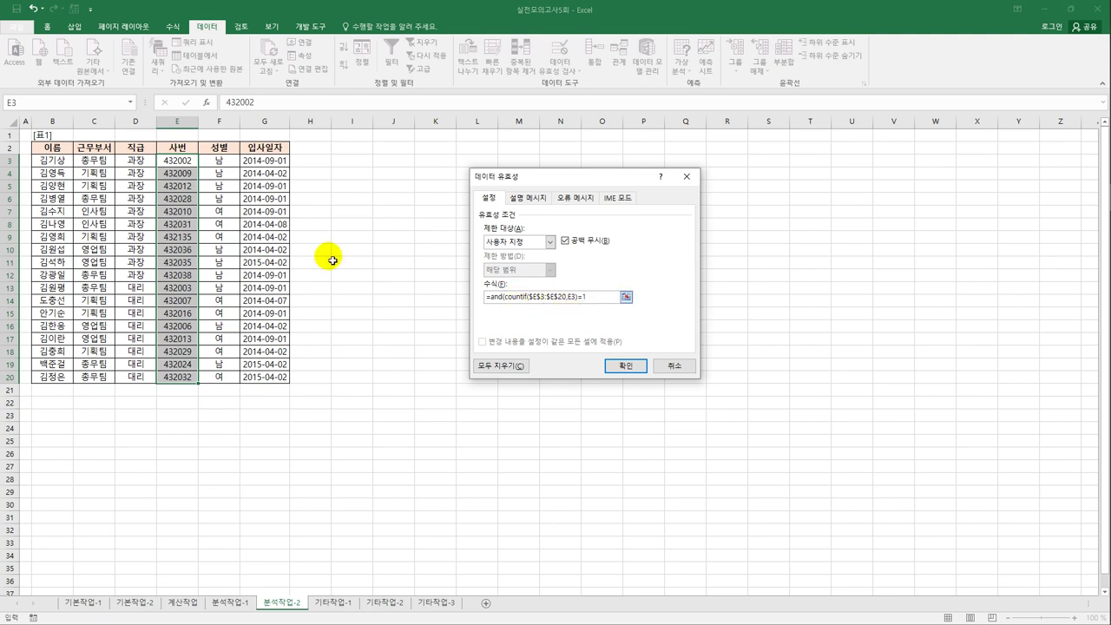
{"action": "left_click", "coordinate": [595, 298]}
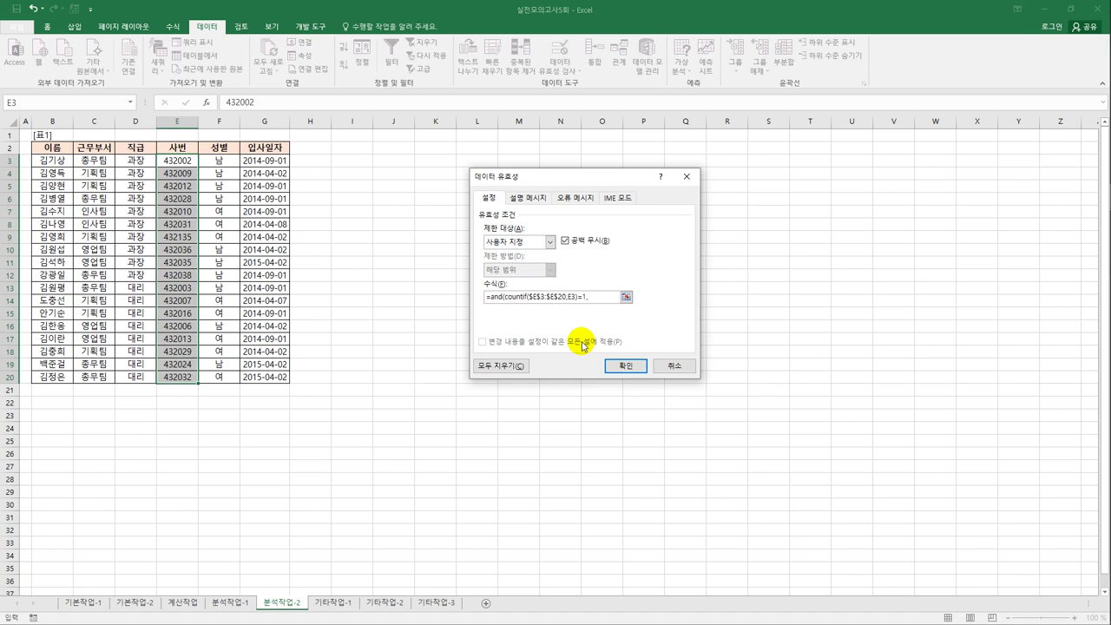
- Complete the validation formula with the condition len(E3)=6 and close the AND function
{"action": "type", "text": "len"}
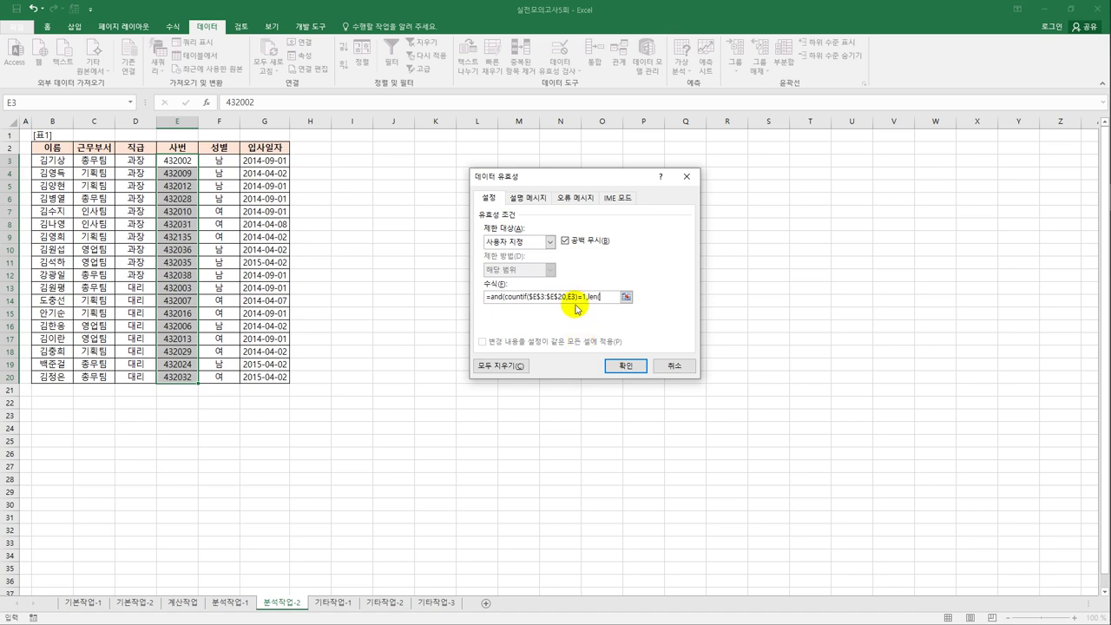
{"action": "type", "text": "("}
{"action": "left_click", "coordinate": [188, 162]}
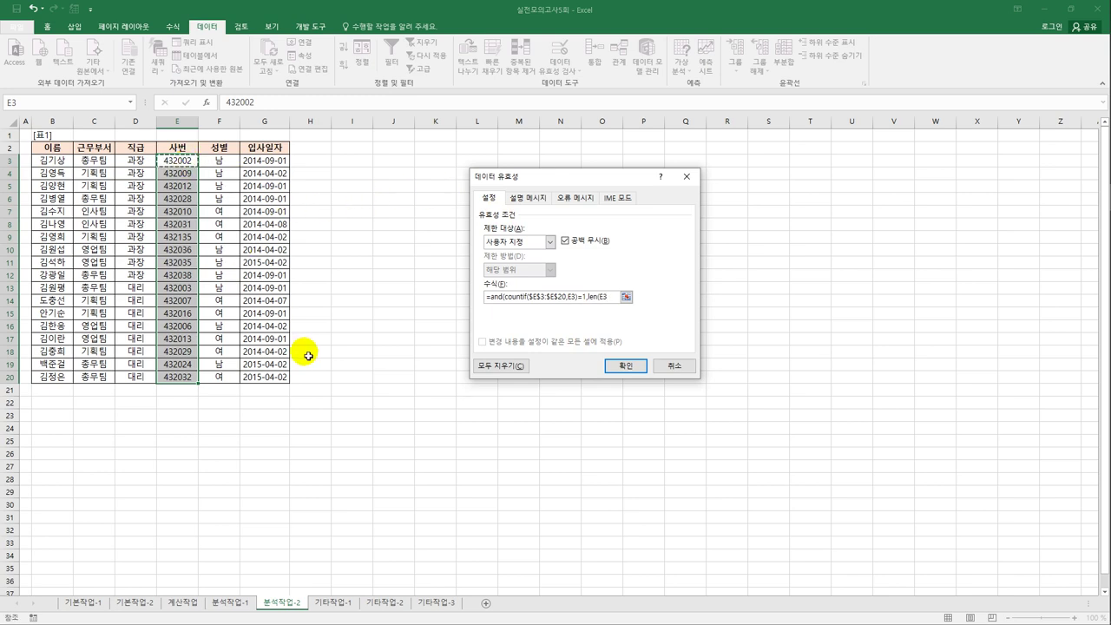
{"action": "type", "text": ")=6"}
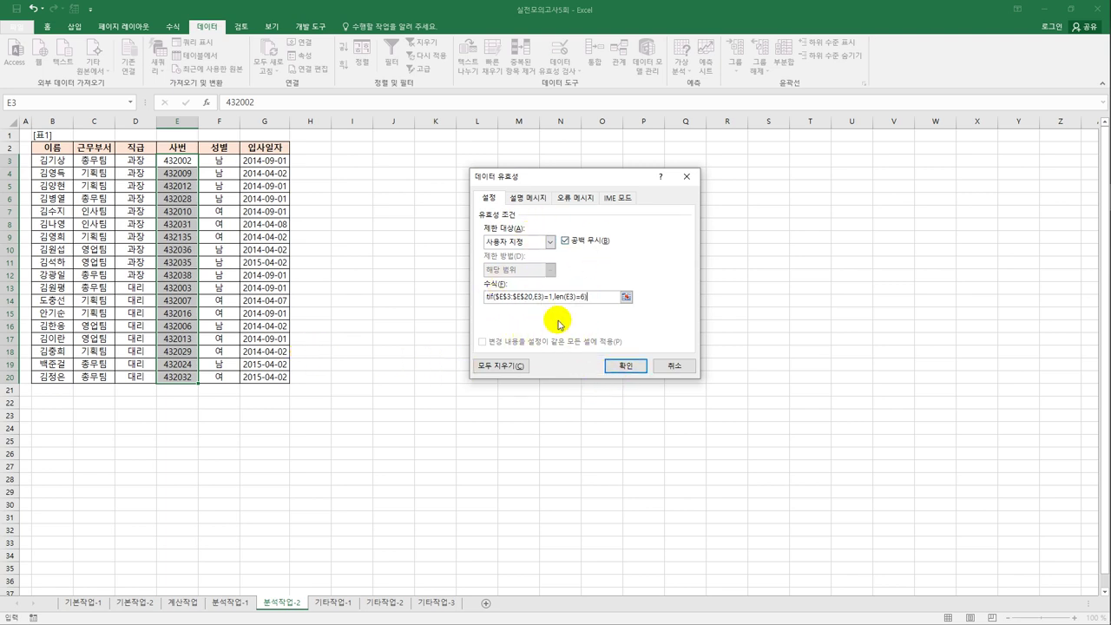
- Title the validation input message 사번 입력 and begin its text with "사번이 중복되지 않고, 길이가 6"
{"action": "left_click", "coordinate": [536, 200]}
{"action": "left_click", "coordinate": [562, 260]}
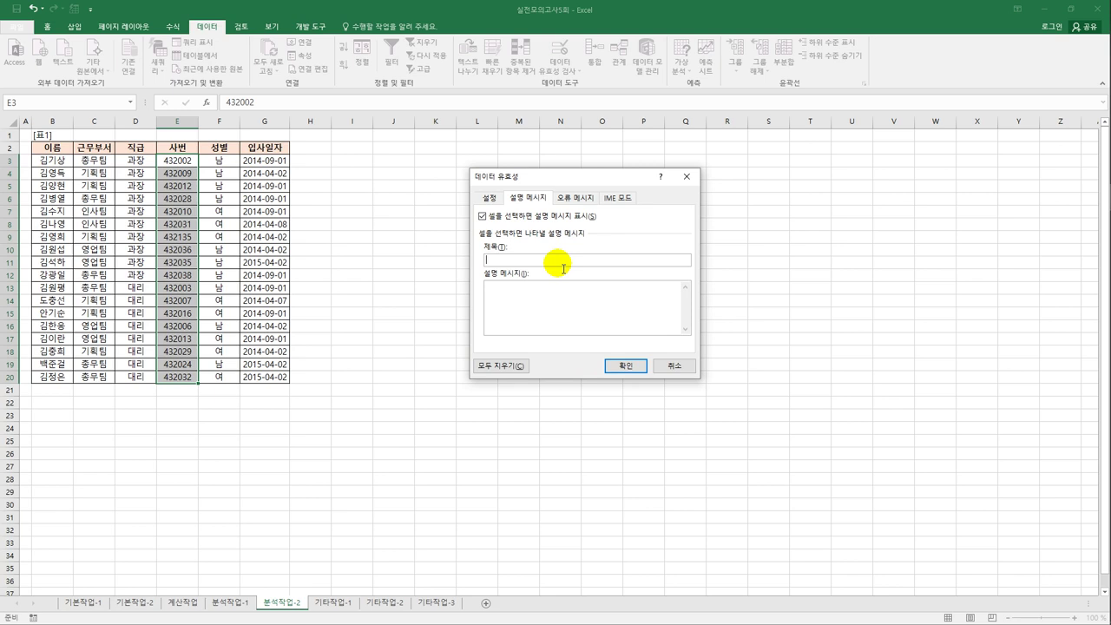
{"action": "type", "text": "사번"}
{"action": "type", "text": " 입력"}
{"action": "type", "text": "사번이 중"}
{"action": "type", "text": "복되"}
{"action": "type", "text": "지 않고"}
{"action": "type", "text": ","}
{"action": "type", "text": " 길이가 6ㅈ"}
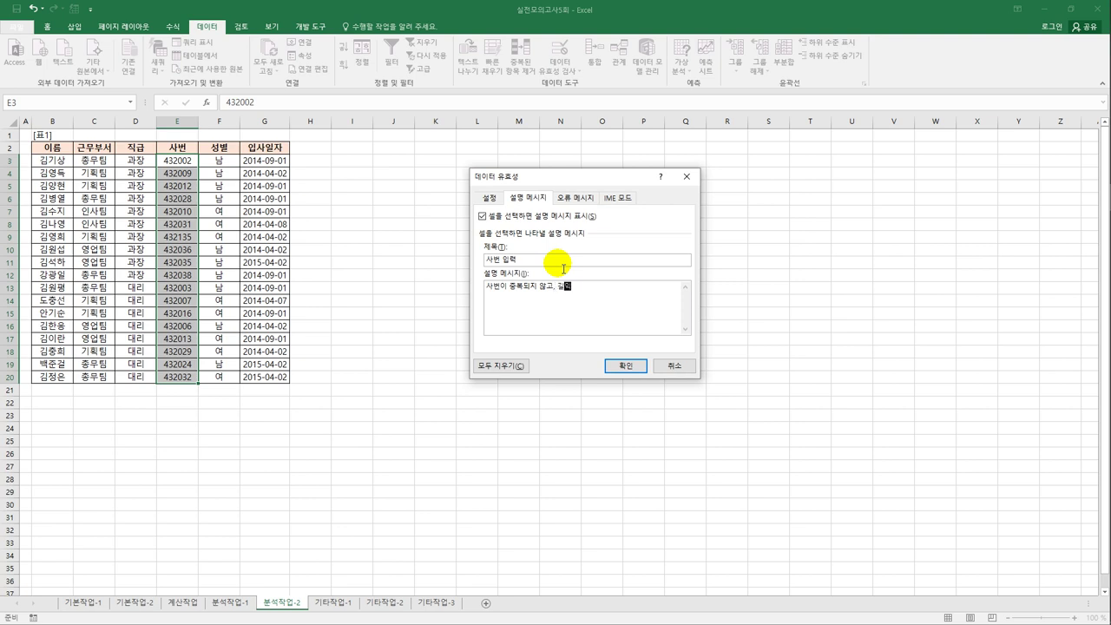
- Complete the validation input message with "길이가 6자리", then add a 중지 error alert titled "사번확인" reading "사번을 다시 한번 확인하세요."
{"action": "type", "text": "자리"}
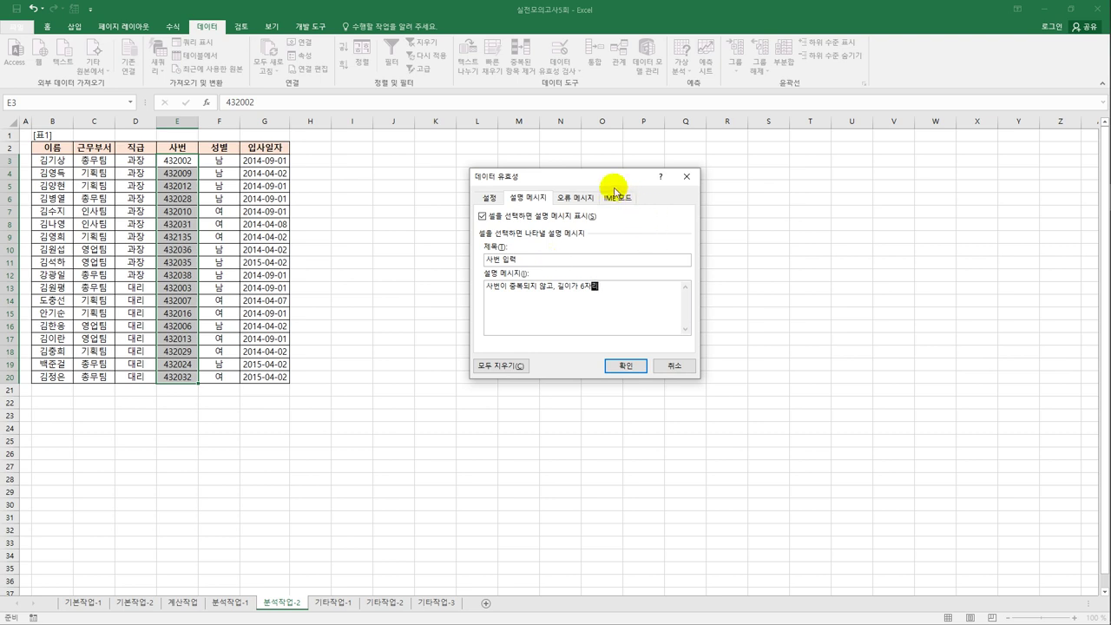
{"action": "left_click", "coordinate": [576, 198]}
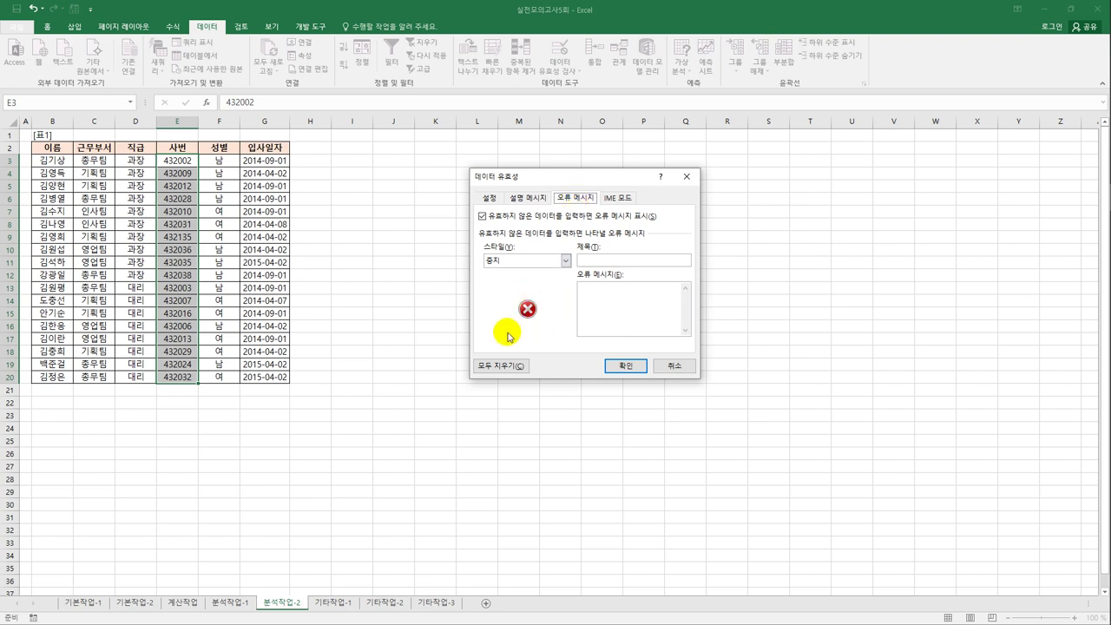
{"action": "left_click", "coordinate": [608, 263]}
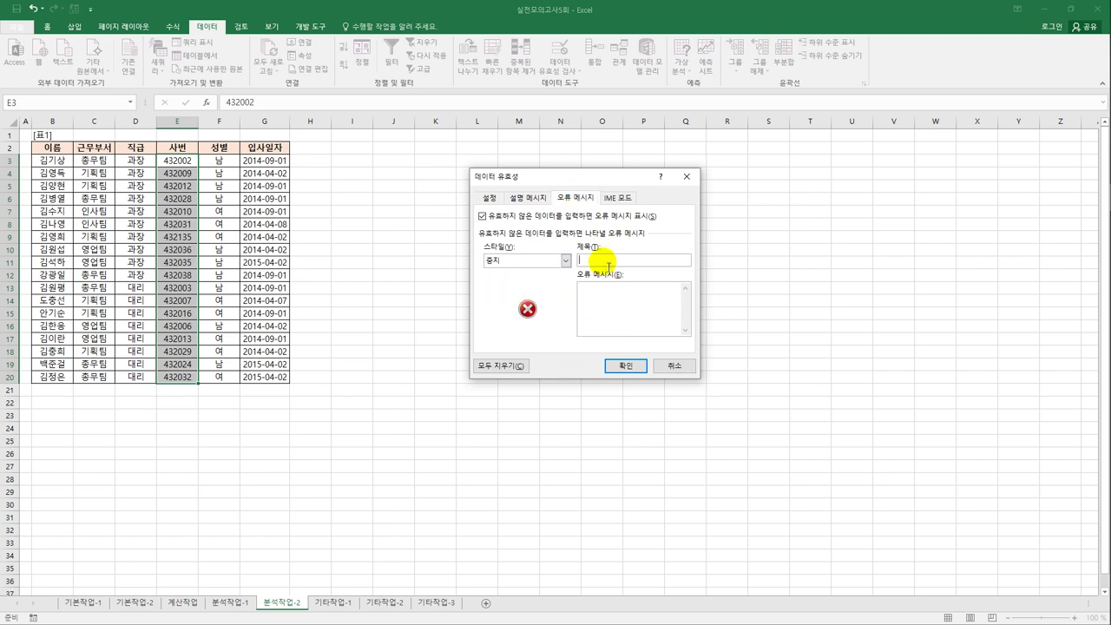
{"action": "type", "text": "사번확인"}
{"action": "key", "text": "Tab"}
{"action": "type", "text": "사번을 다시 한번 확인하세요"}
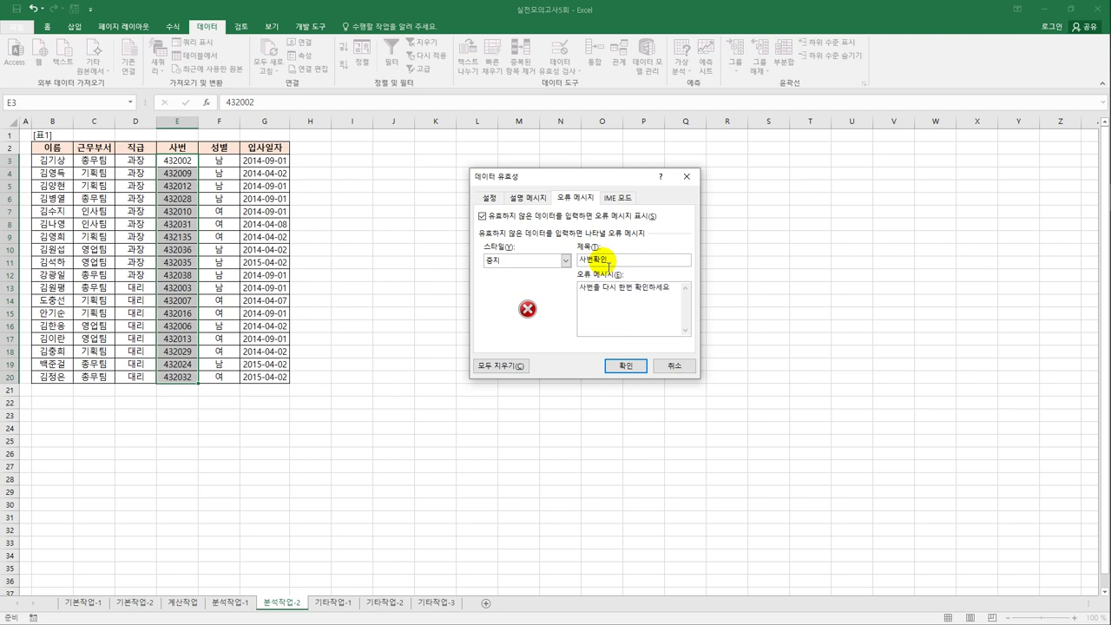
{"action": "type", "text": "."}
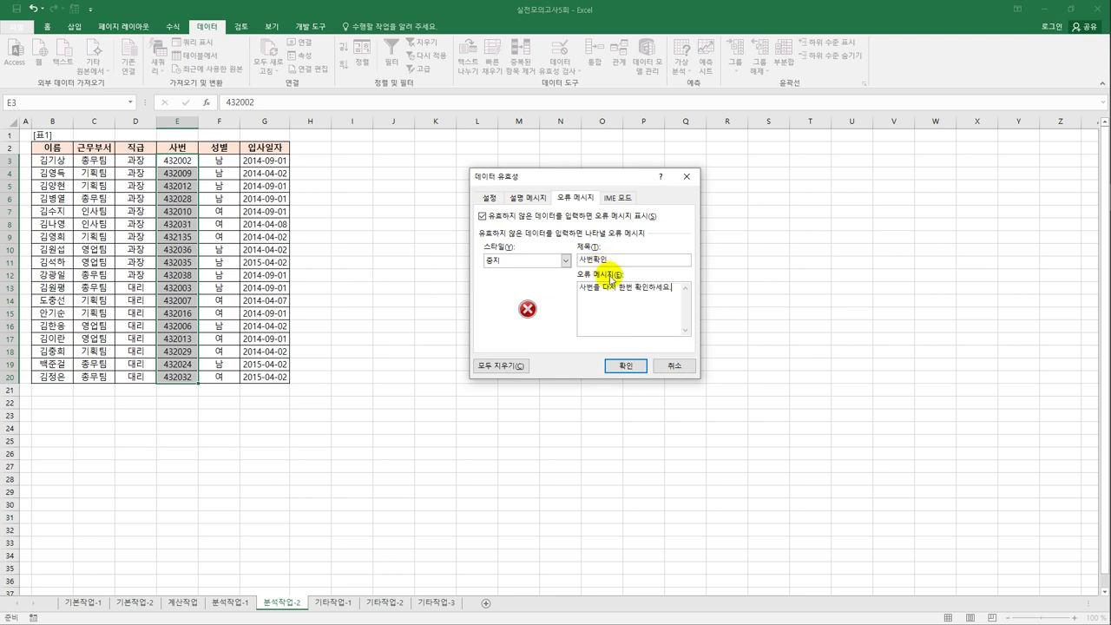
{"action": "left_click", "coordinate": [633, 372]}
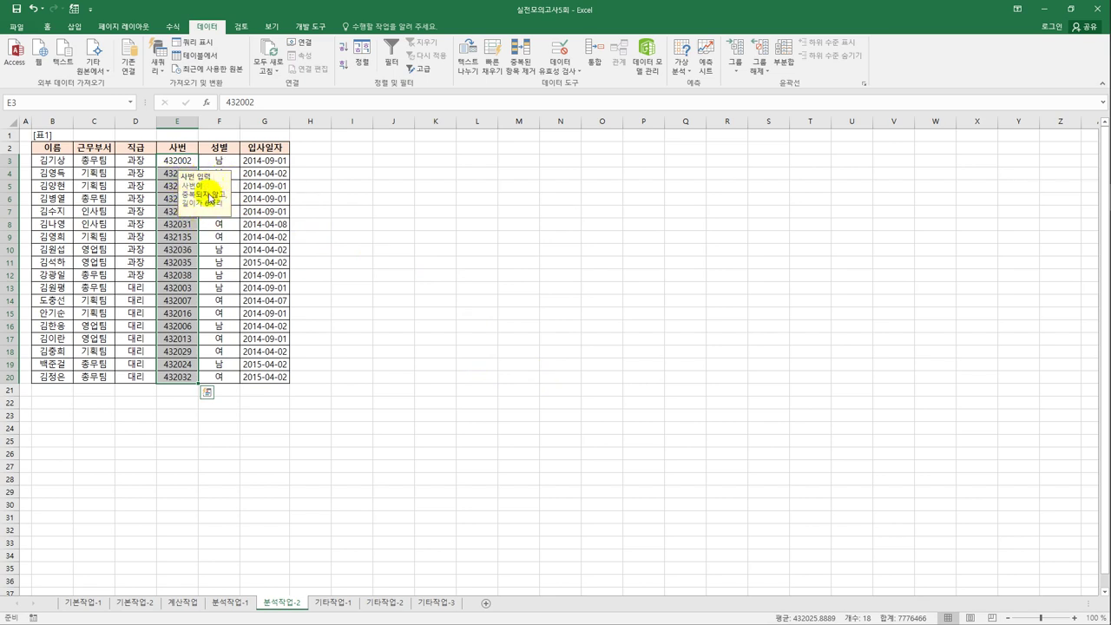
- Test the validation rule by trying to enter a duplicate of the E3 employee number in cell E13, and discard the entry
{"action": "left_click", "coordinate": [177, 286]}
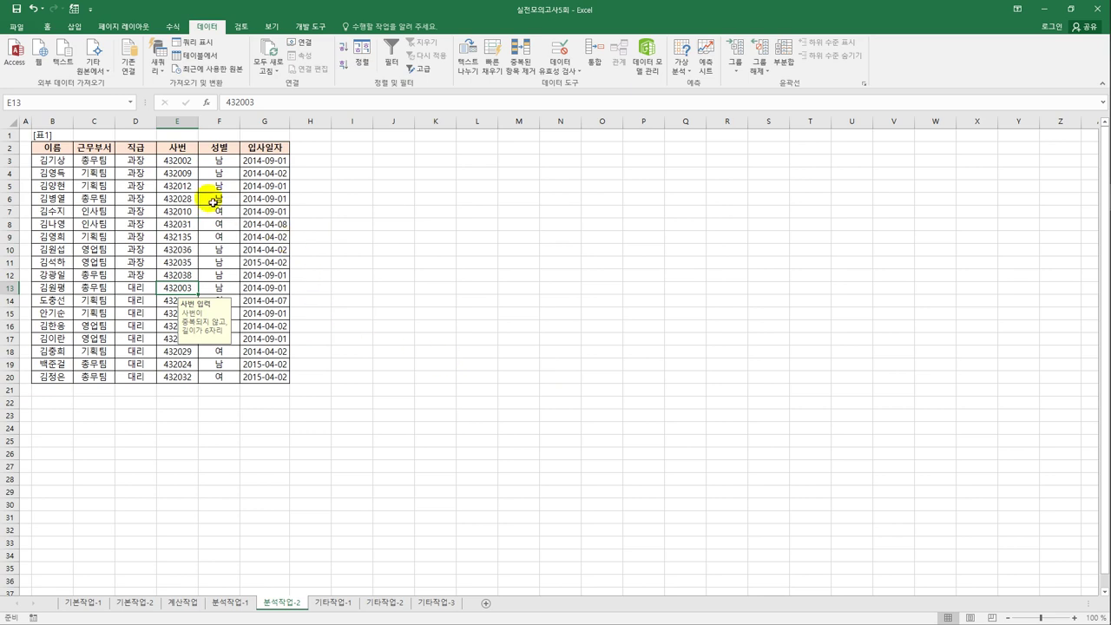
{"action": "key", "text": "F2"}
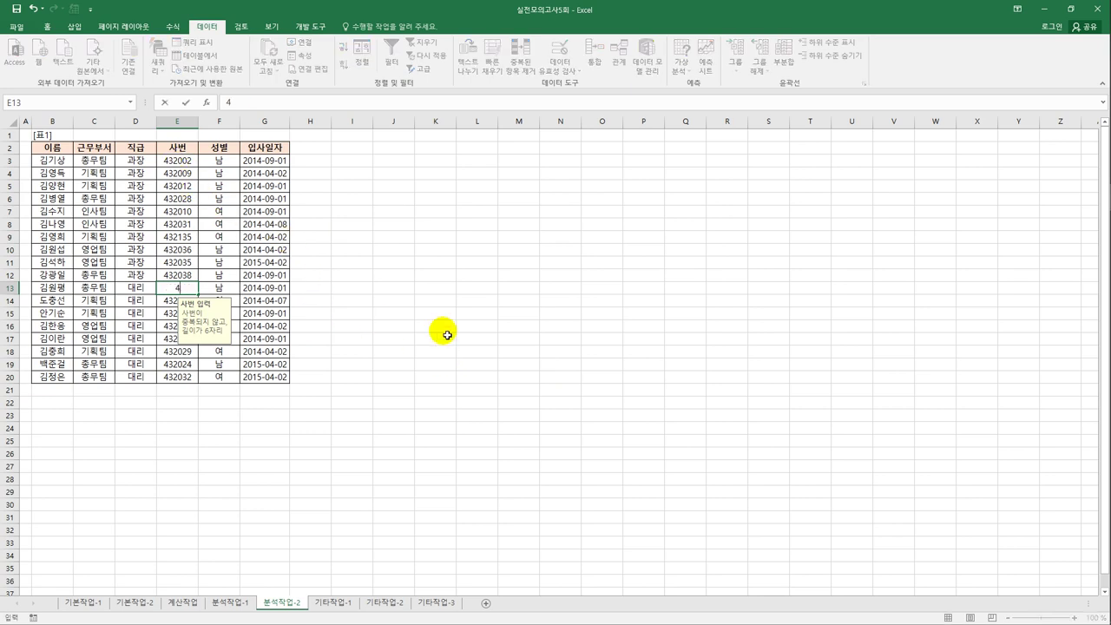
{"action": "key", "text": "BackSpace"}
{"action": "type", "text": "2002"}
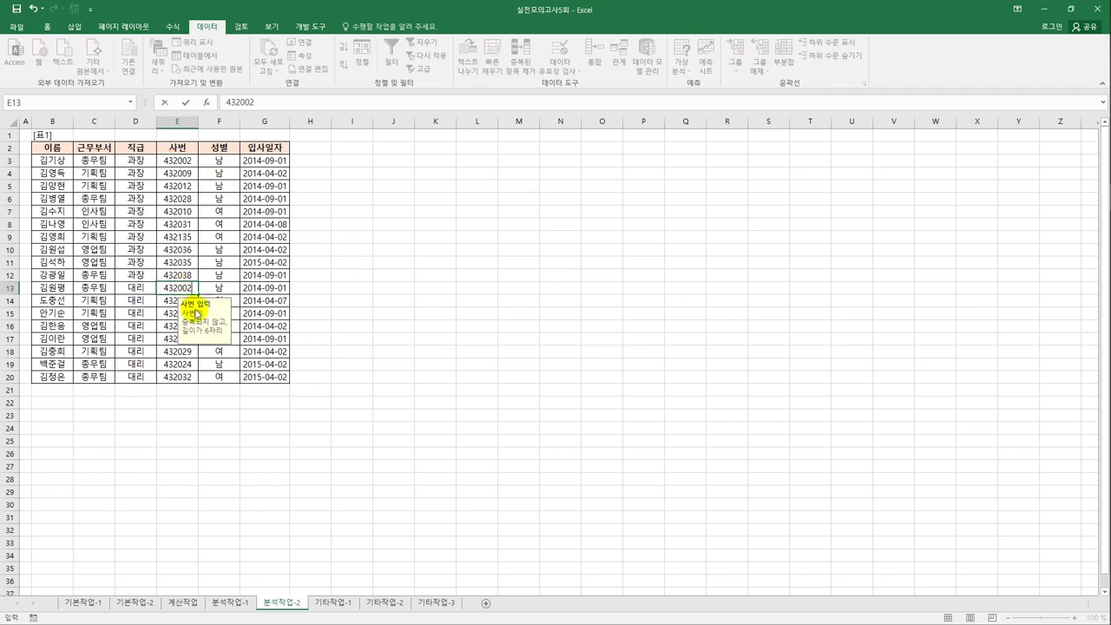
{"action": "left_click", "coordinate": [344, 357]}
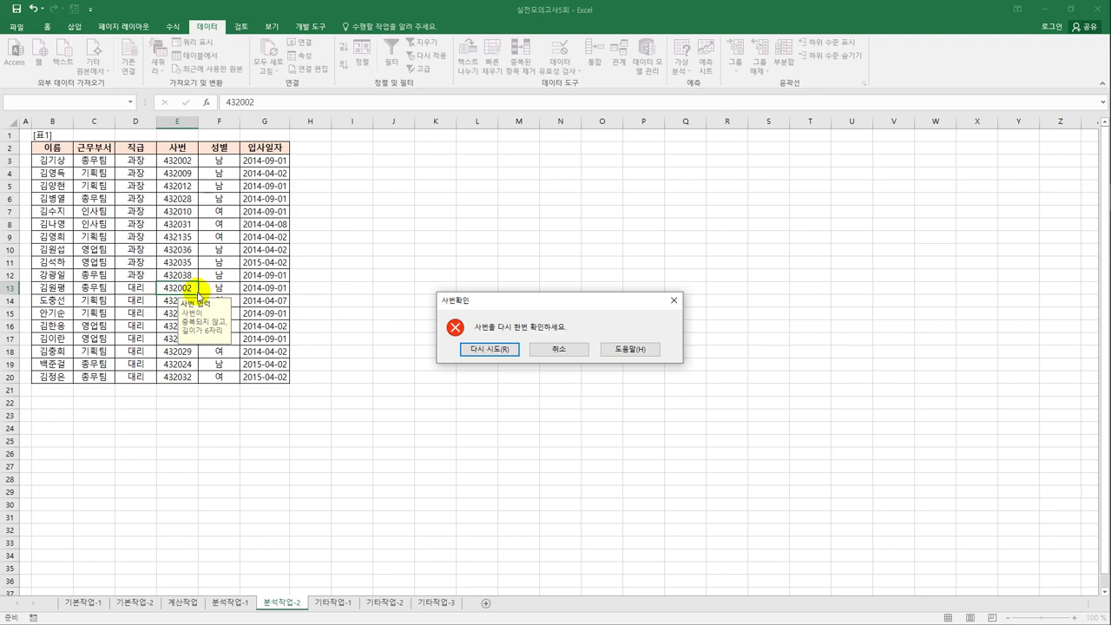
{"action": "left_click", "coordinate": [563, 351]}
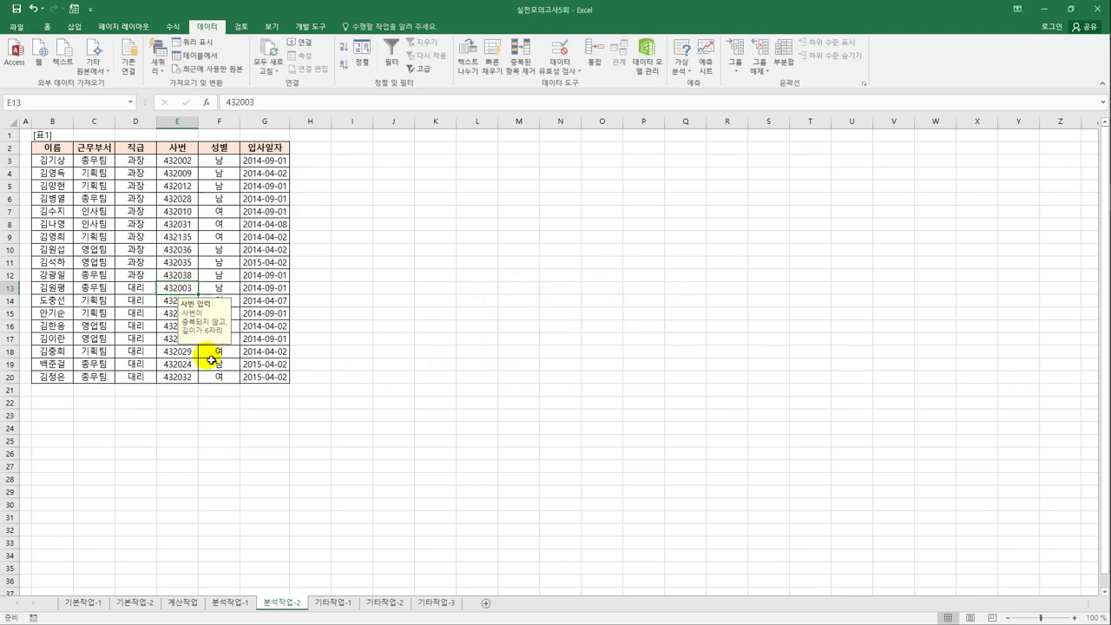
- Test the length rule by trying to enter a four-digit employee number in cell E13, and discard the entry
{"action": "type", "text": "4320"}
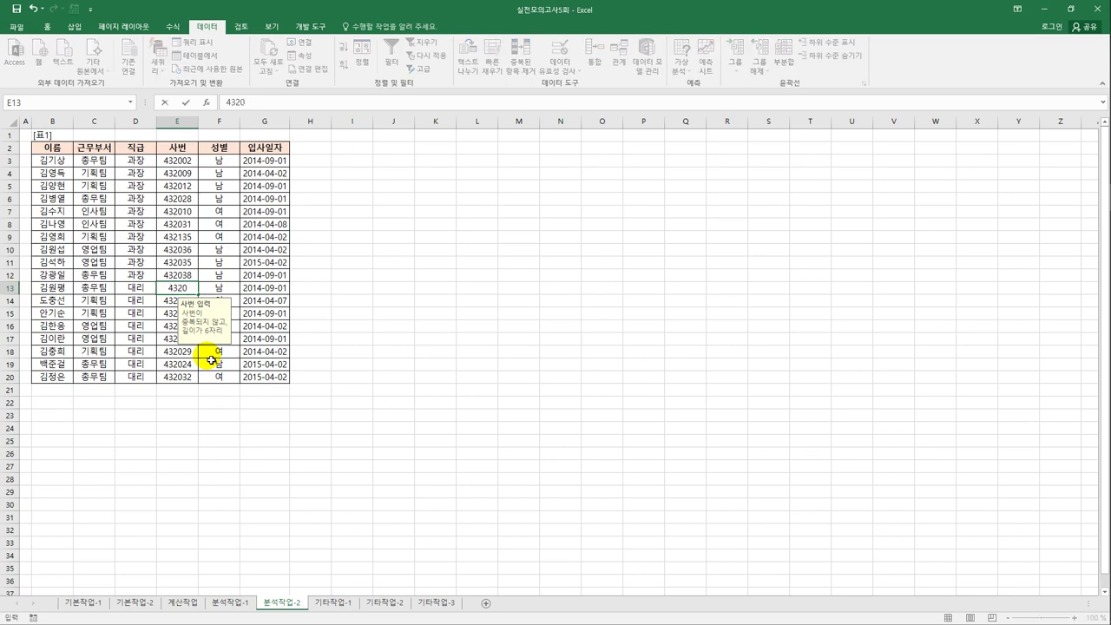
{"action": "key", "text": "Return"}
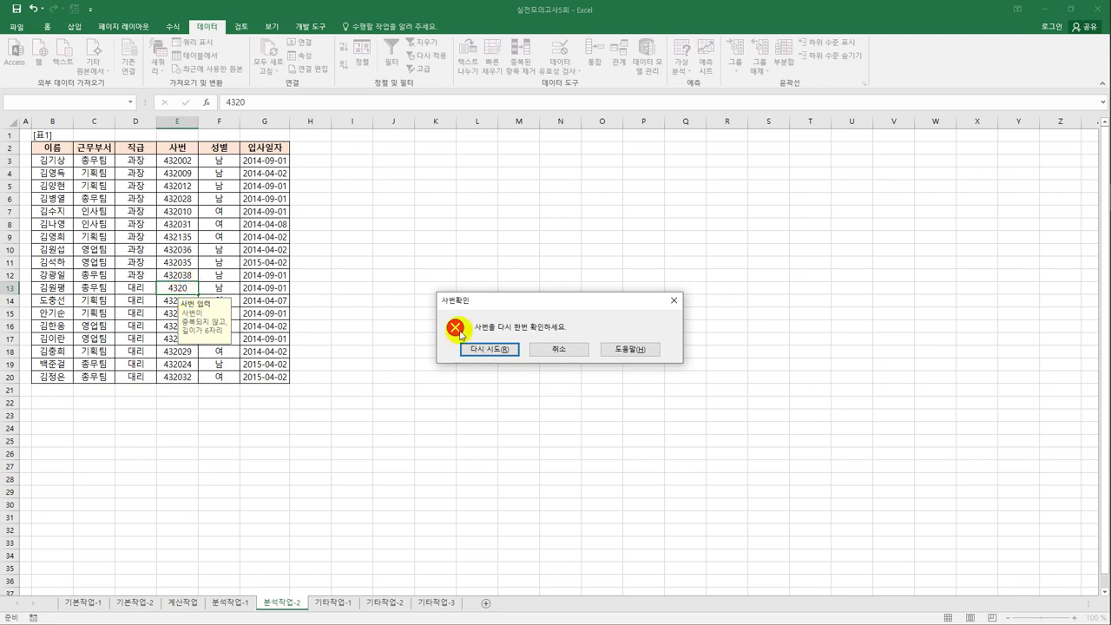
{"action": "left_click", "coordinate": [569, 356]}
{"action": "left_click", "coordinate": [557, 378]}
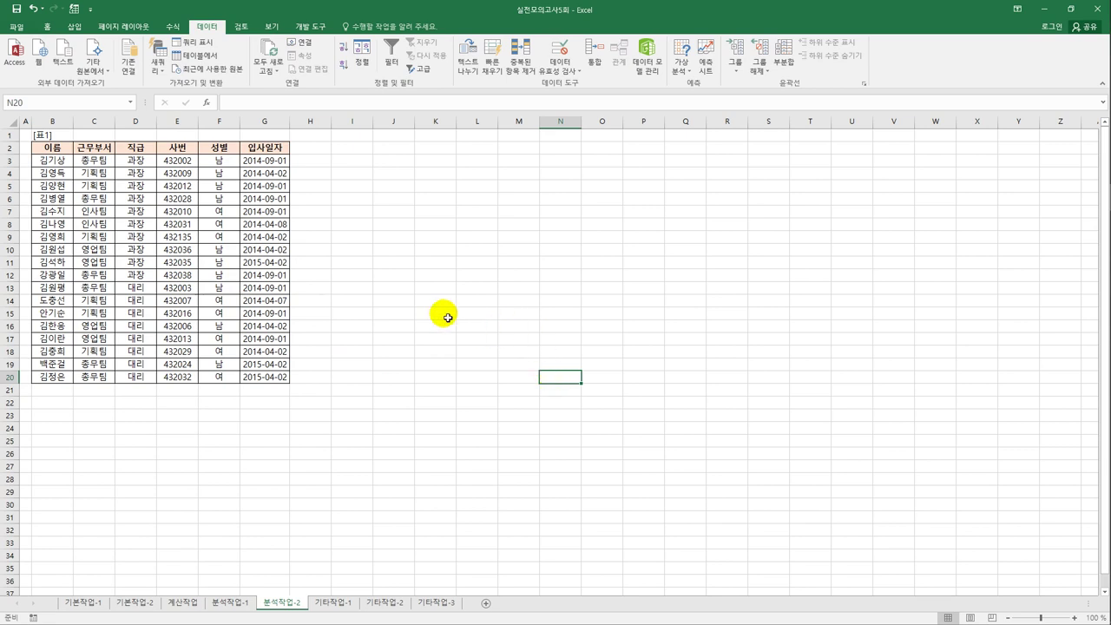
- Turn on filtering for the [표1] table and filter the 근무부서 column to 기획팀 and 영업팀
{"action": "left_click", "coordinate": [193, 153]}
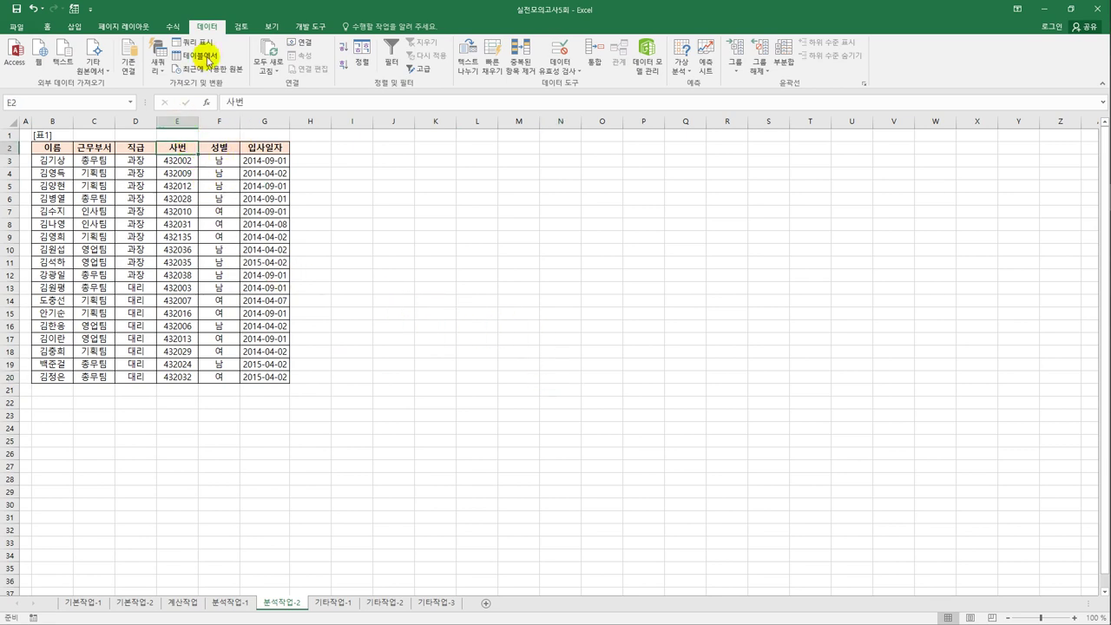
{"action": "left_click", "coordinate": [388, 64]}
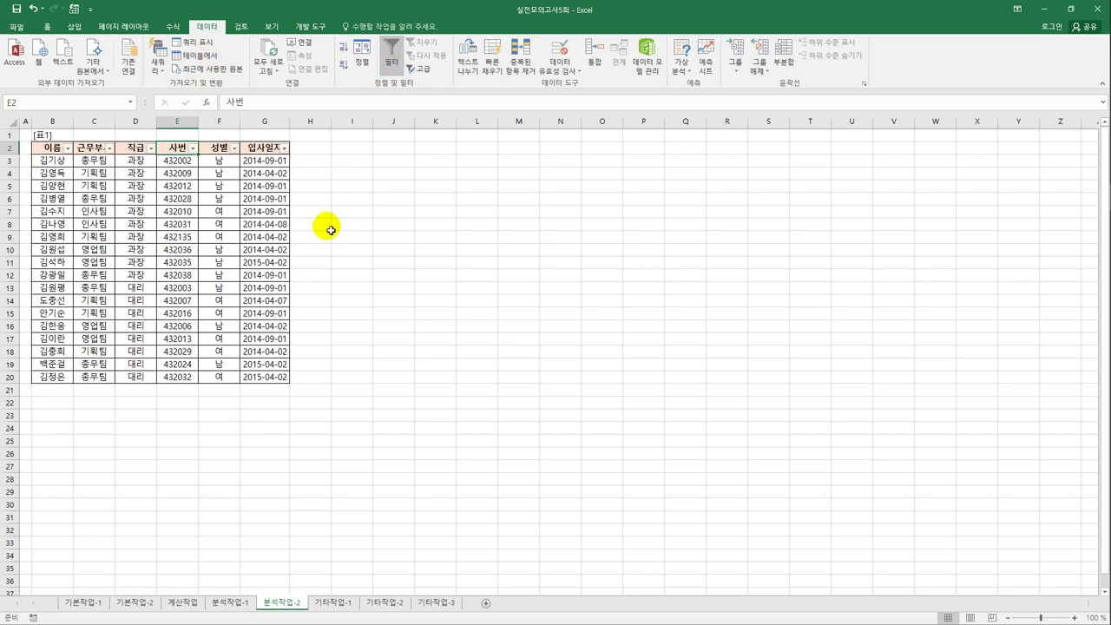
{"action": "left_click", "coordinate": [108, 148]}
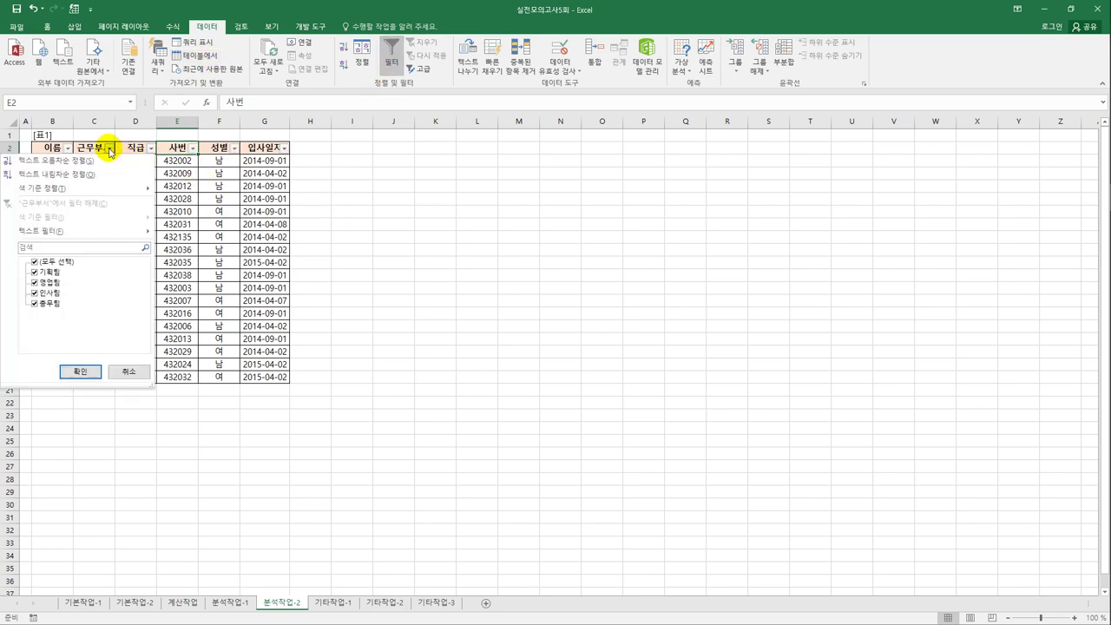
{"action": "left_click", "coordinate": [71, 265]}
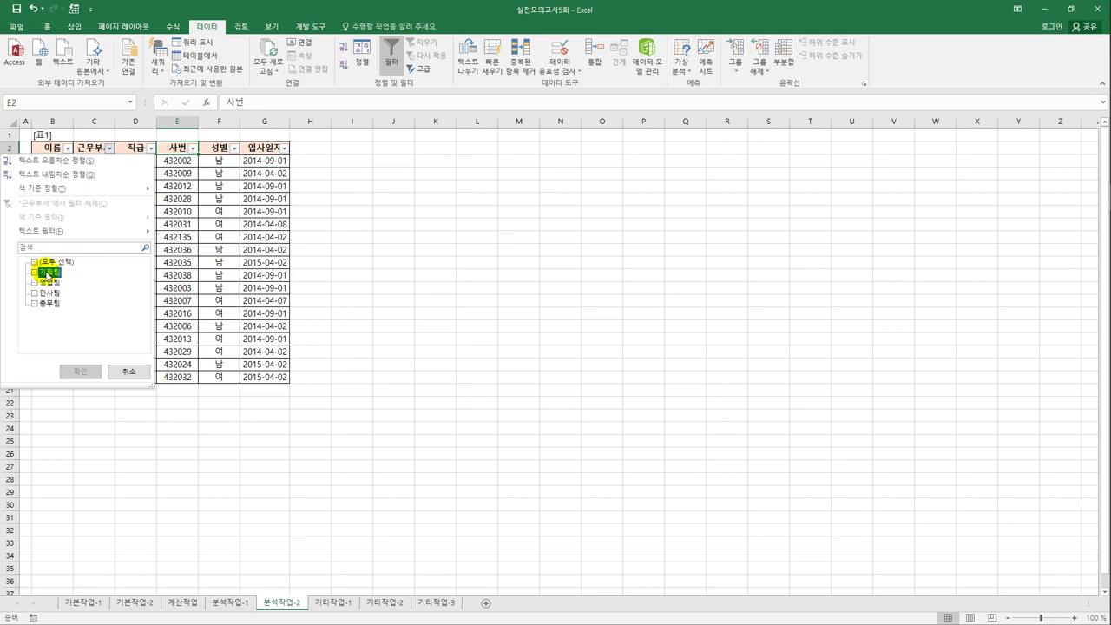
{"action": "left_click", "coordinate": [49, 272]}
{"action": "left_click", "coordinate": [49, 283]}
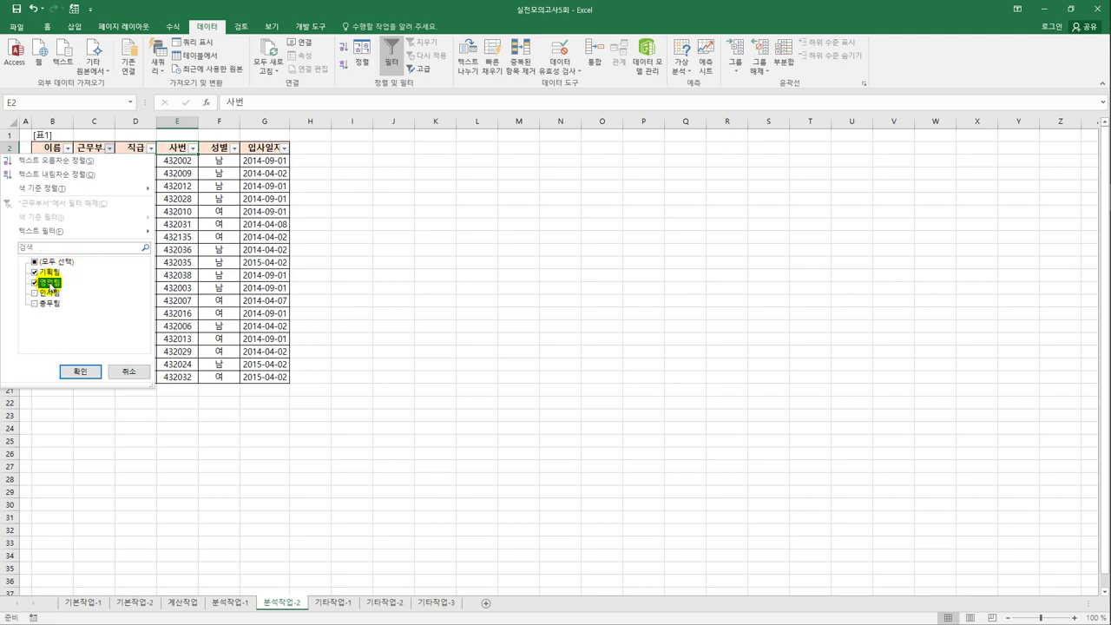
{"action": "left_click", "coordinate": [87, 375]}
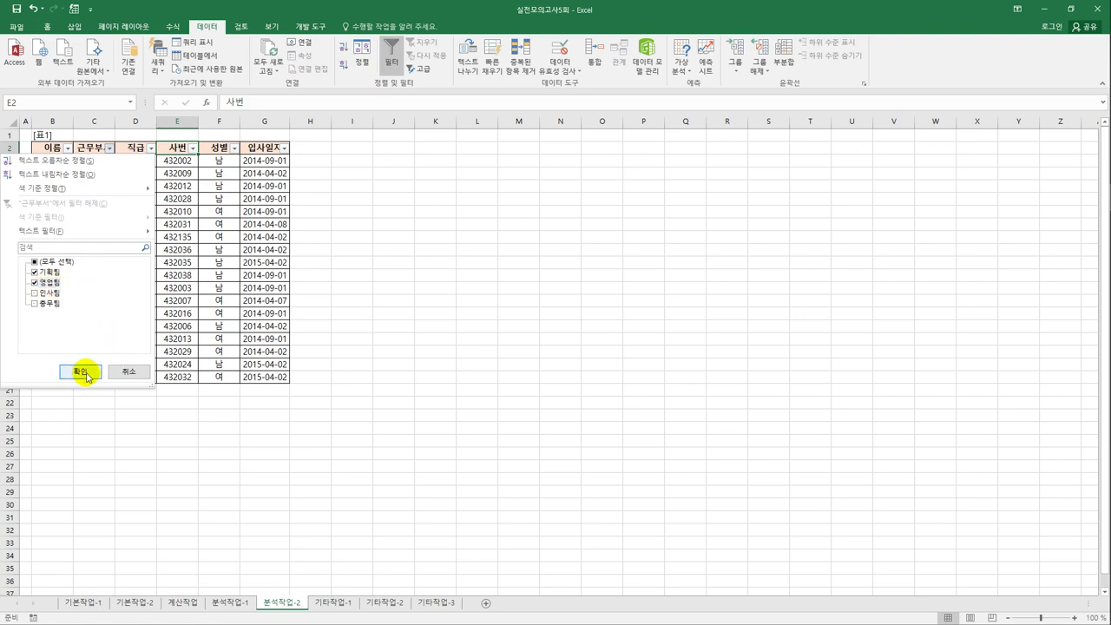
{"action": "left_click", "coordinate": [86, 374]}
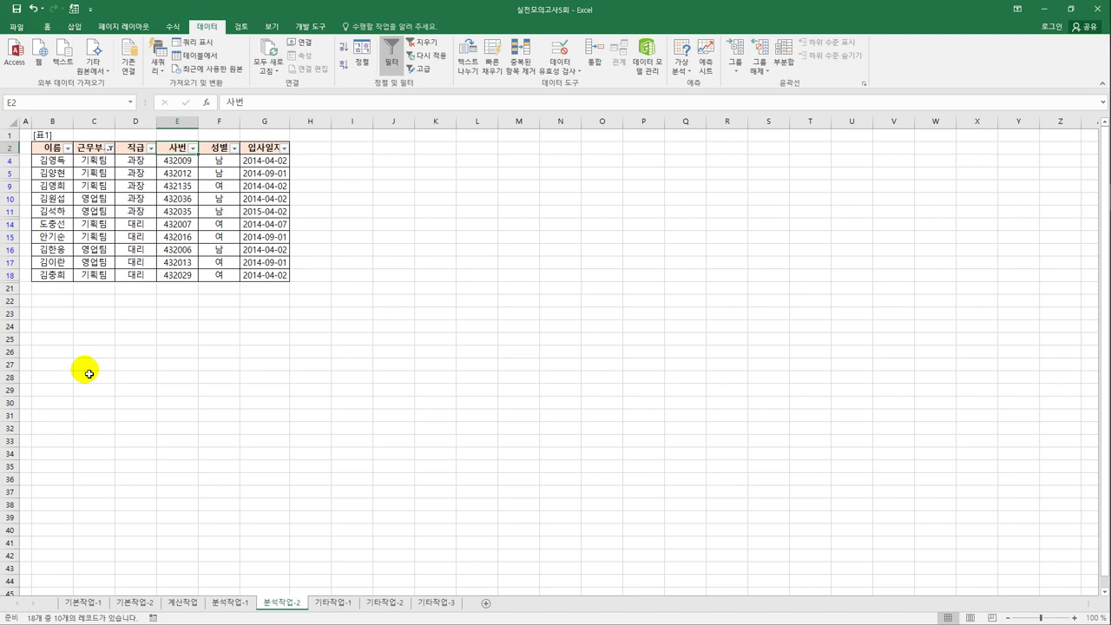
- On the 기타작업-1 sheet, add the 2021년 data in F4:F7 to the loan chart
{"action": "left_click", "coordinate": [335, 603]}
{"action": "left_click", "coordinate": [391, 295]}
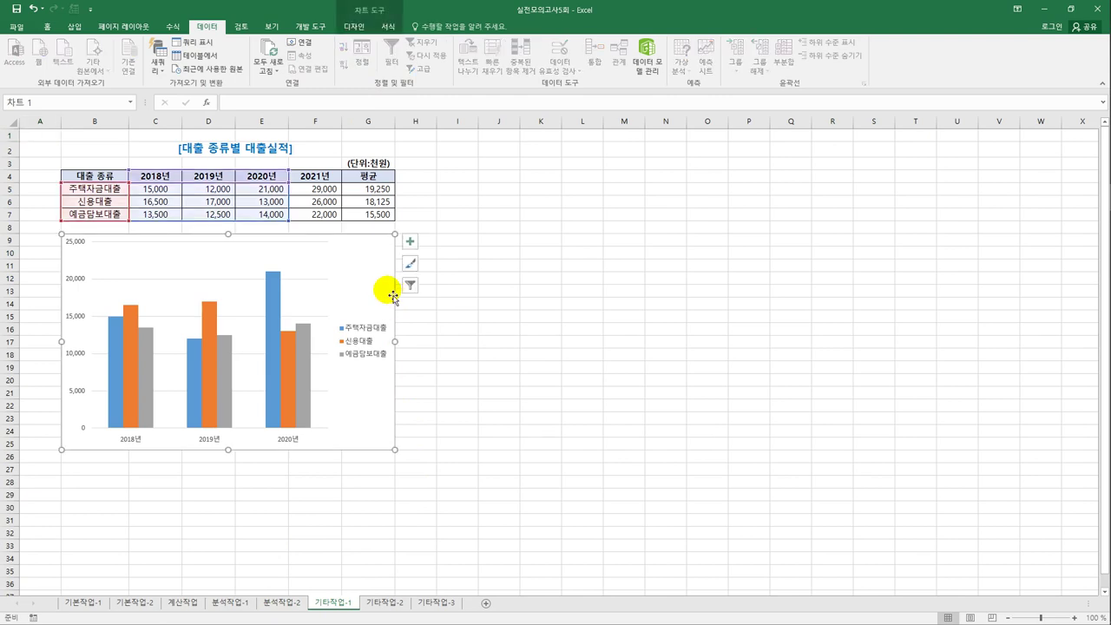
{"action": "left_click_drag", "start_coordinate": [314, 175], "coordinate": [311, 216]}
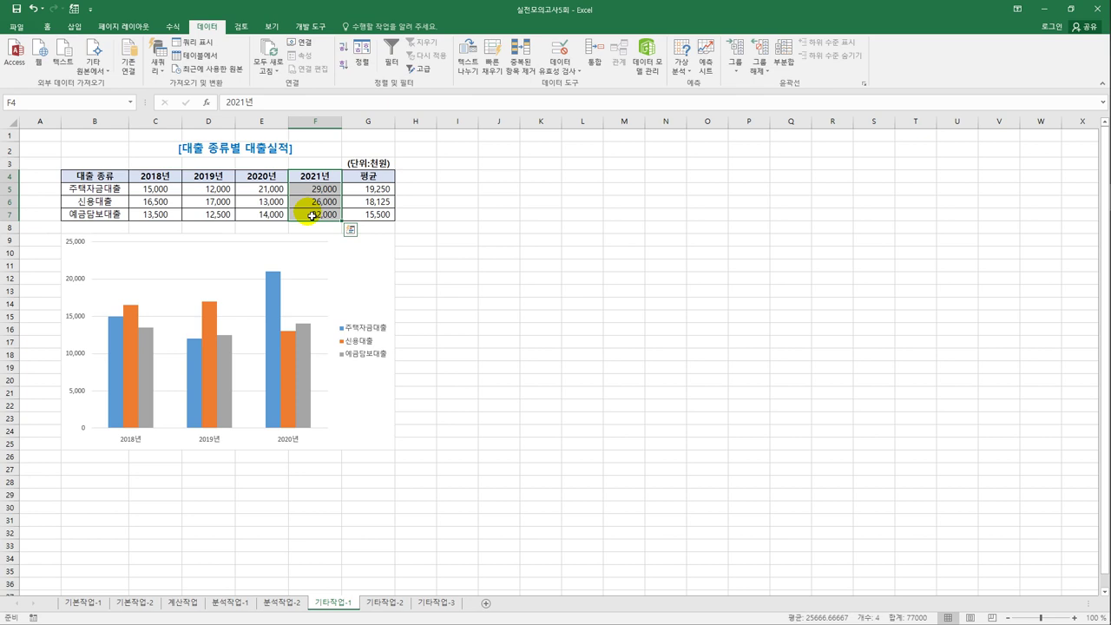
{"action": "key", "text": "ctrl+c"}
{"action": "left_click", "coordinate": [373, 306]}
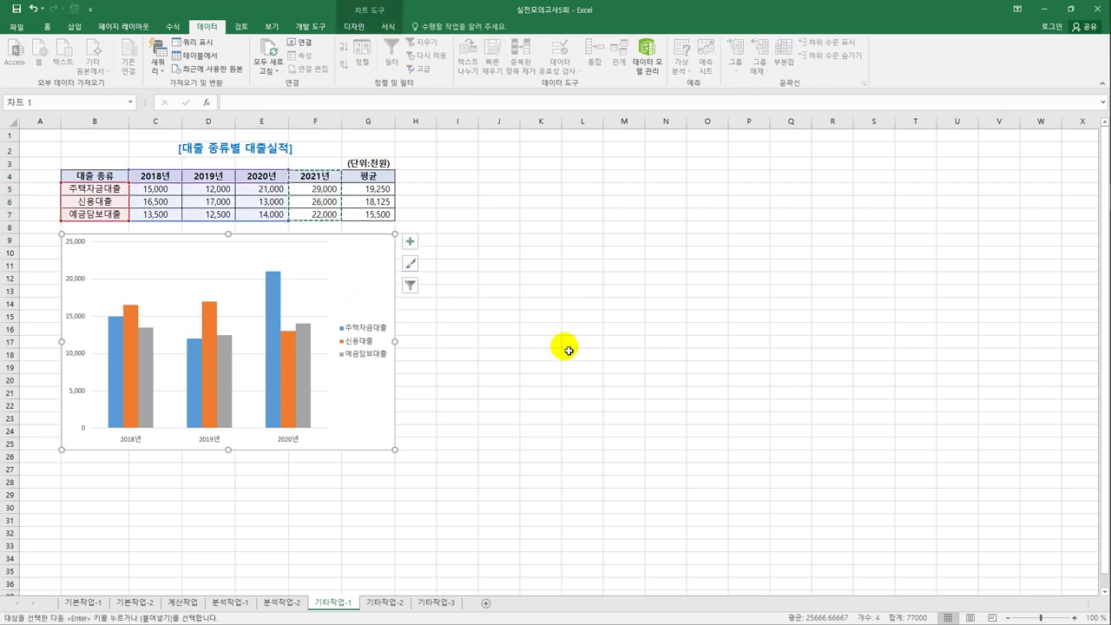
{"action": "key", "text": "ctrl+v"}
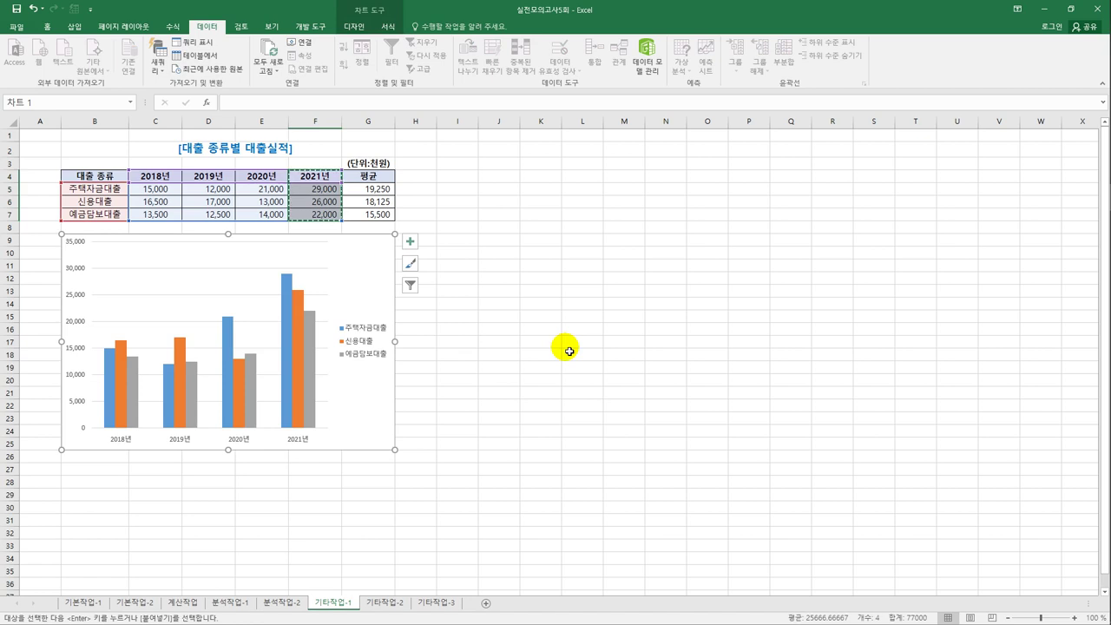
- Change the loan chart's type to clustered bar (묶은 가로 막대형)
{"action": "right_click", "coordinate": [371, 269]}
{"action": "left_click", "coordinate": [434, 367]}
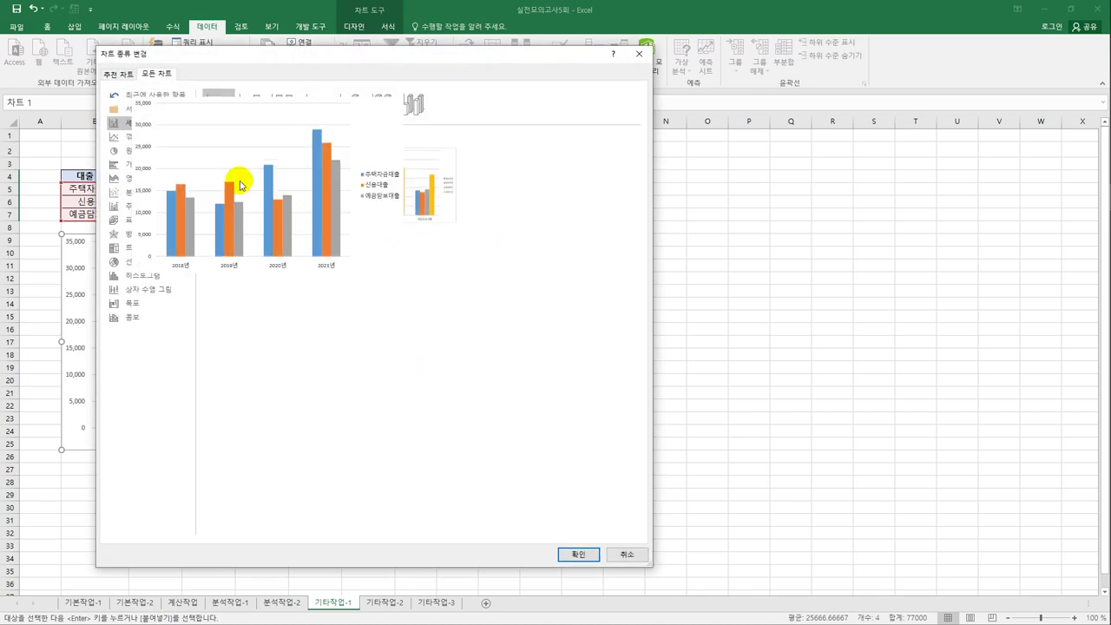
{"action": "left_click", "coordinate": [143, 165]}
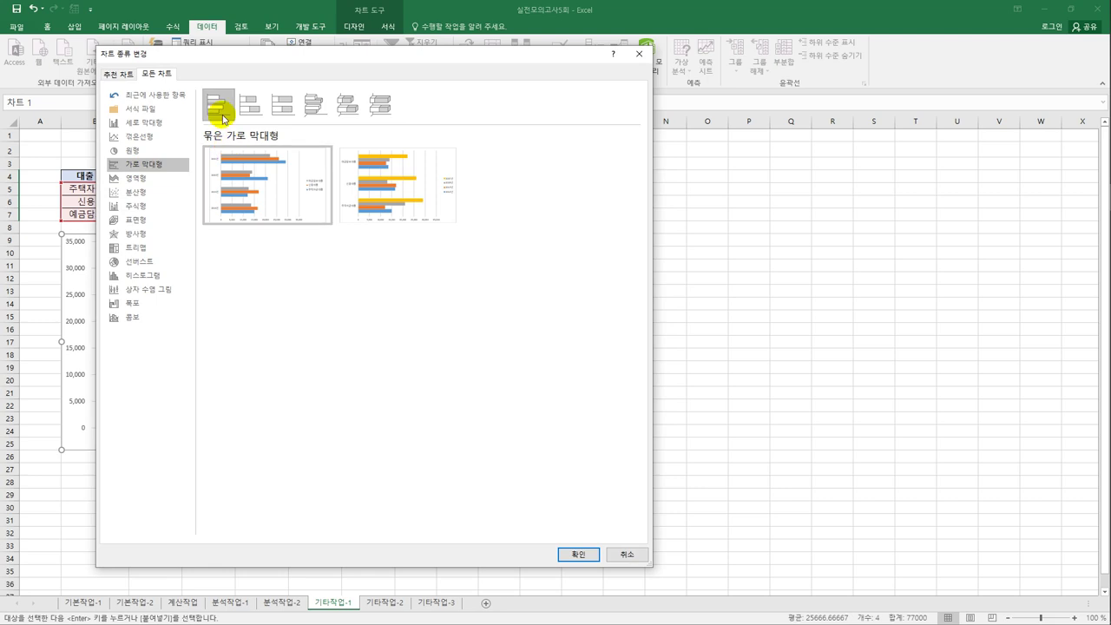
{"action": "left_click", "coordinate": [577, 554]}
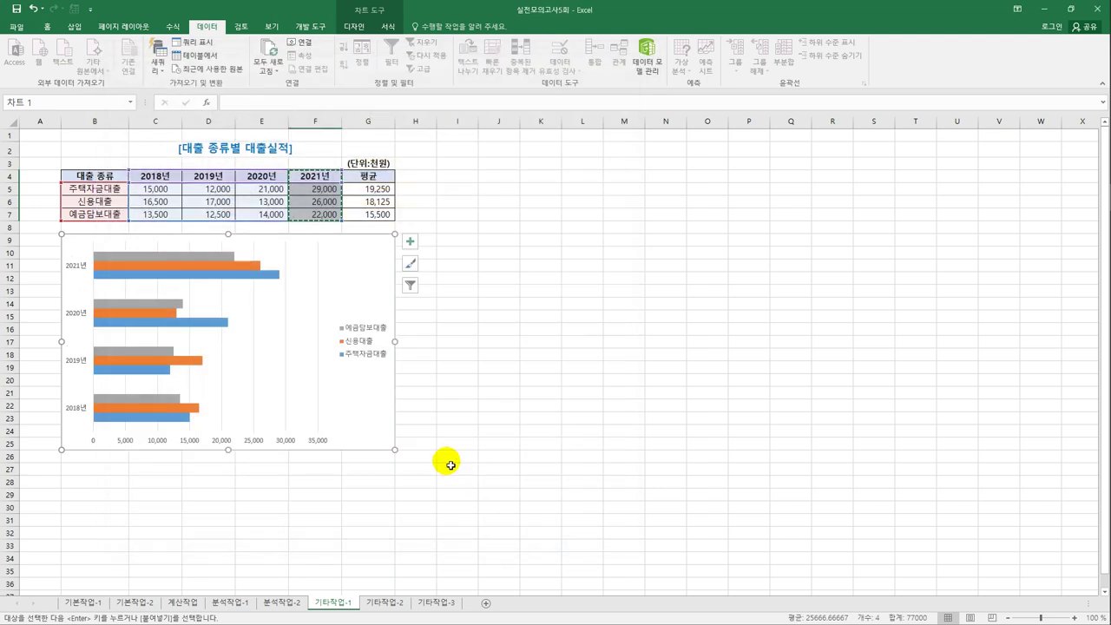
- Add a chart title and both the primary vertical and primary horizontal axis titles to the bar chart
{"action": "left_click", "coordinate": [416, 246]}
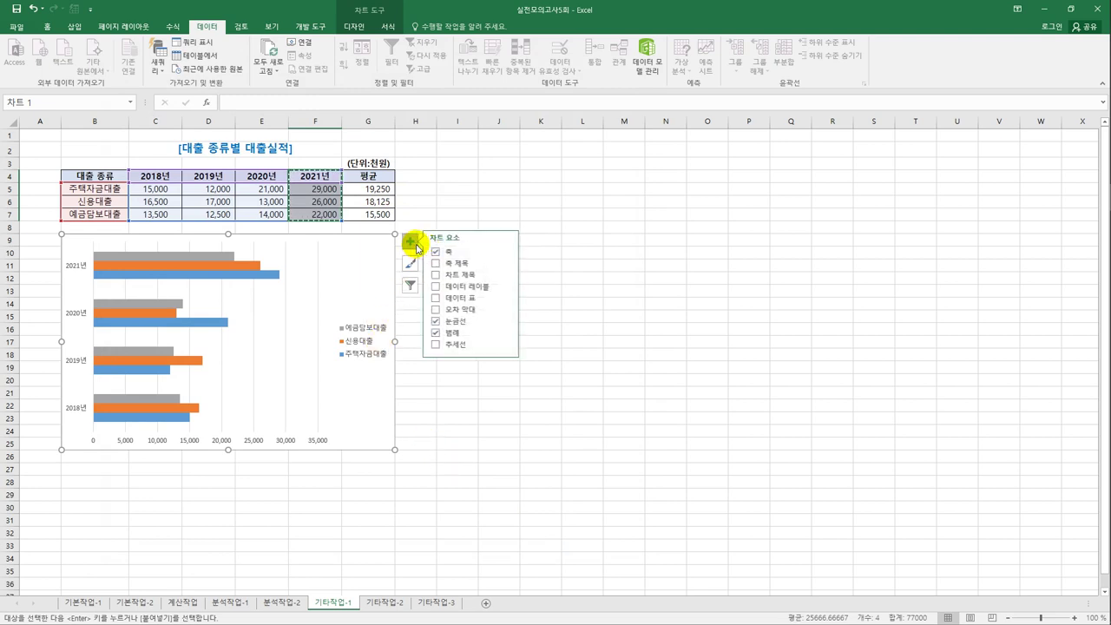
{"action": "left_click", "coordinate": [457, 276]}
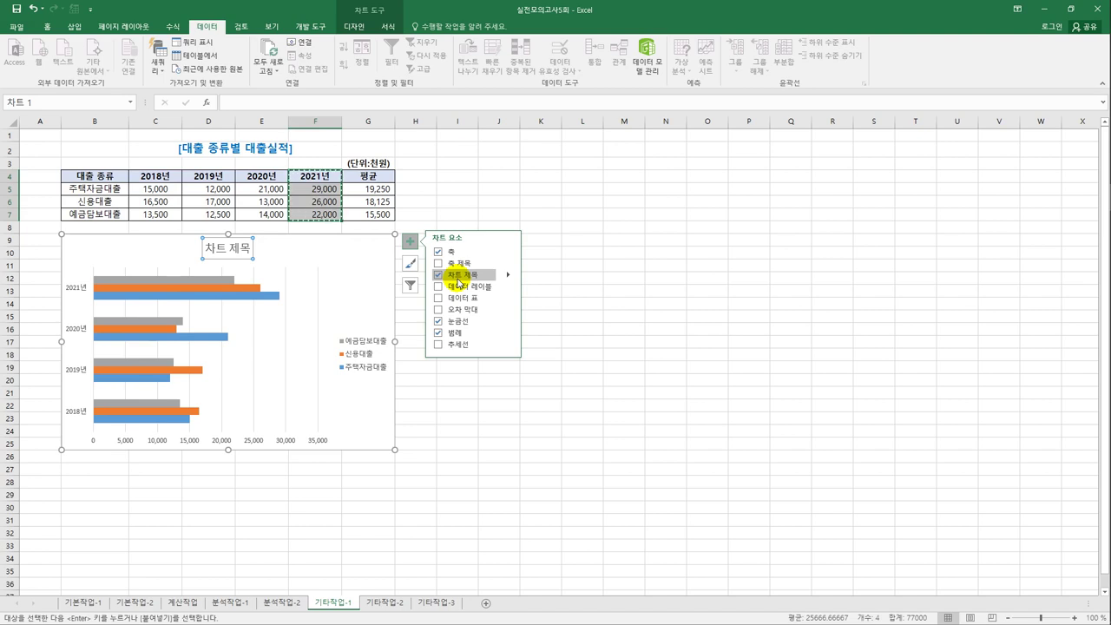
{"action": "left_click", "coordinate": [508, 264]}
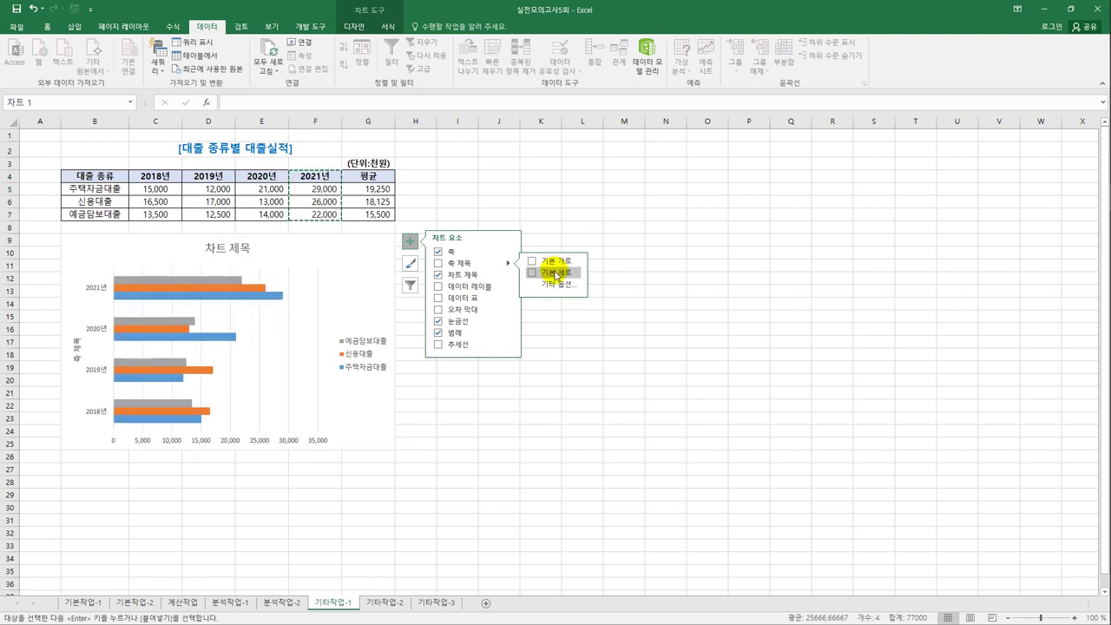
{"action": "left_click", "coordinate": [555, 274]}
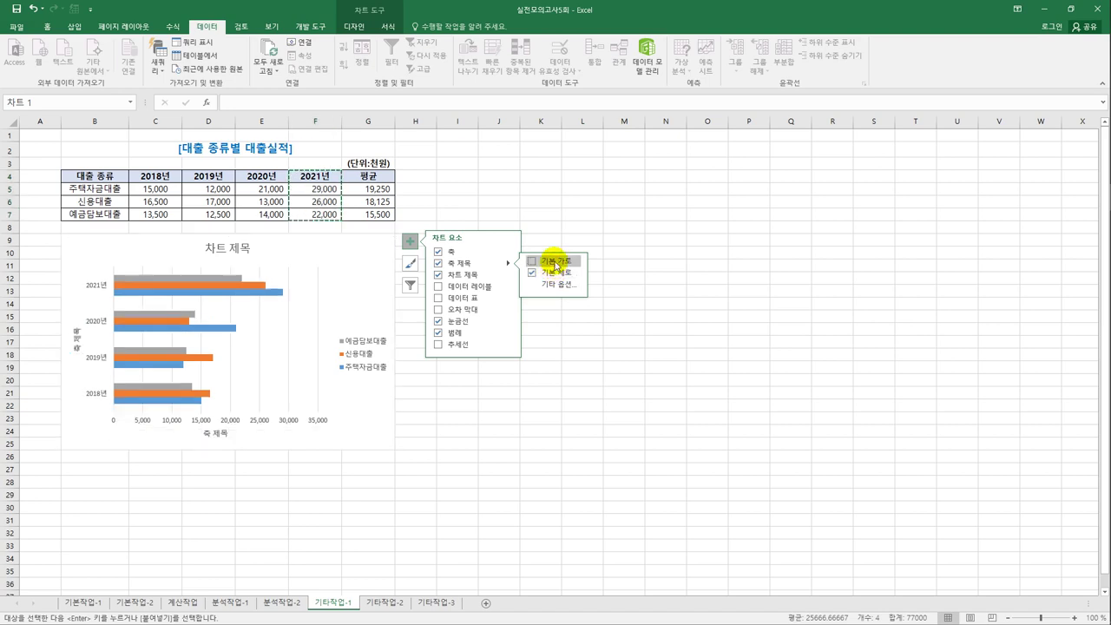
{"action": "left_click", "coordinate": [556, 265]}
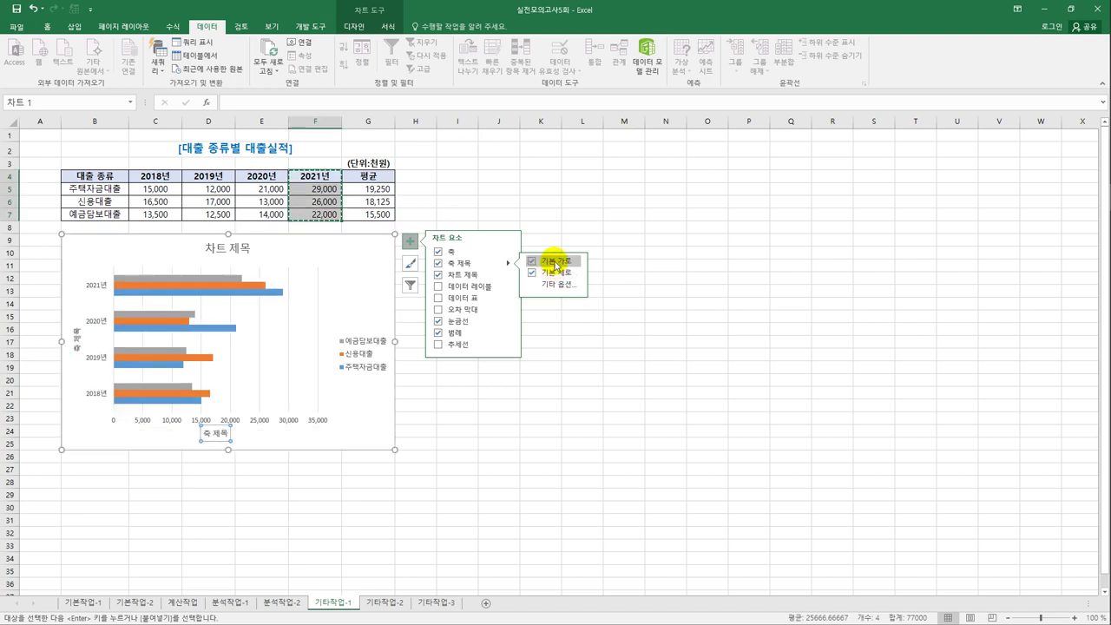
- Replace the chart title's placeholder text with "대출 종류별 실적"
{"action": "left_click", "coordinate": [217, 250]}
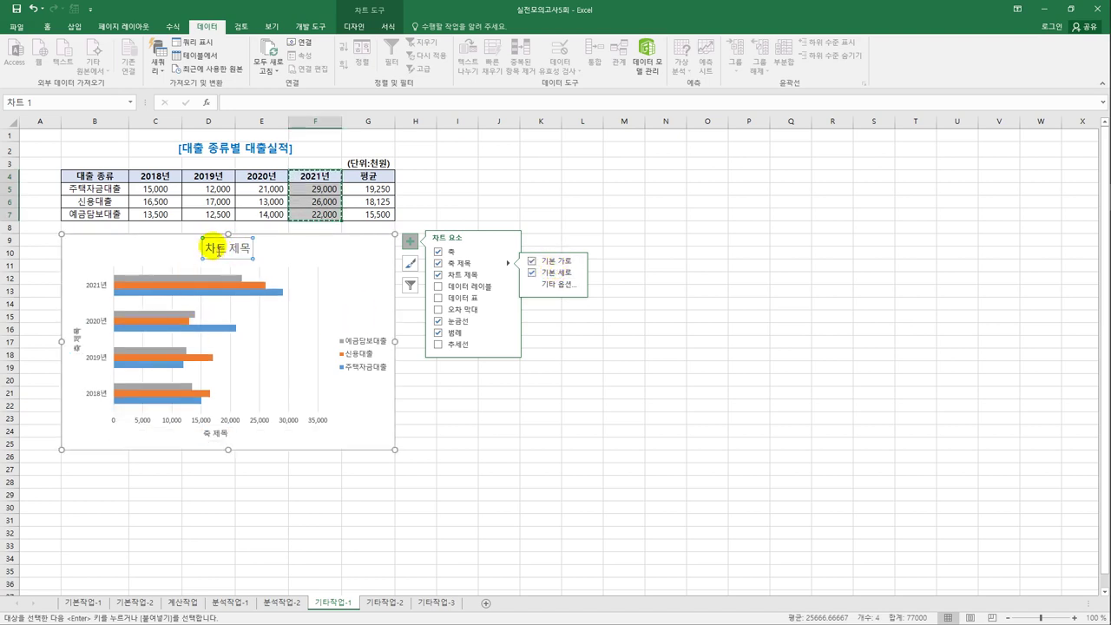
{"action": "left_click_drag", "start_coordinate": [205, 249], "coordinate": [265, 252]}
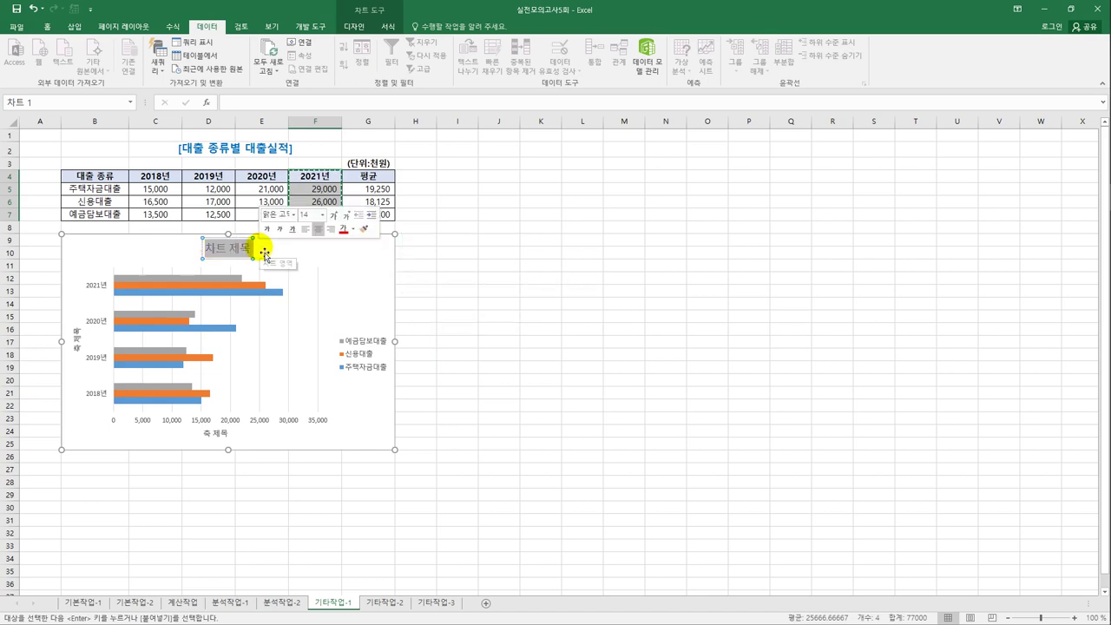
{"action": "type", "text": "대출종류"}
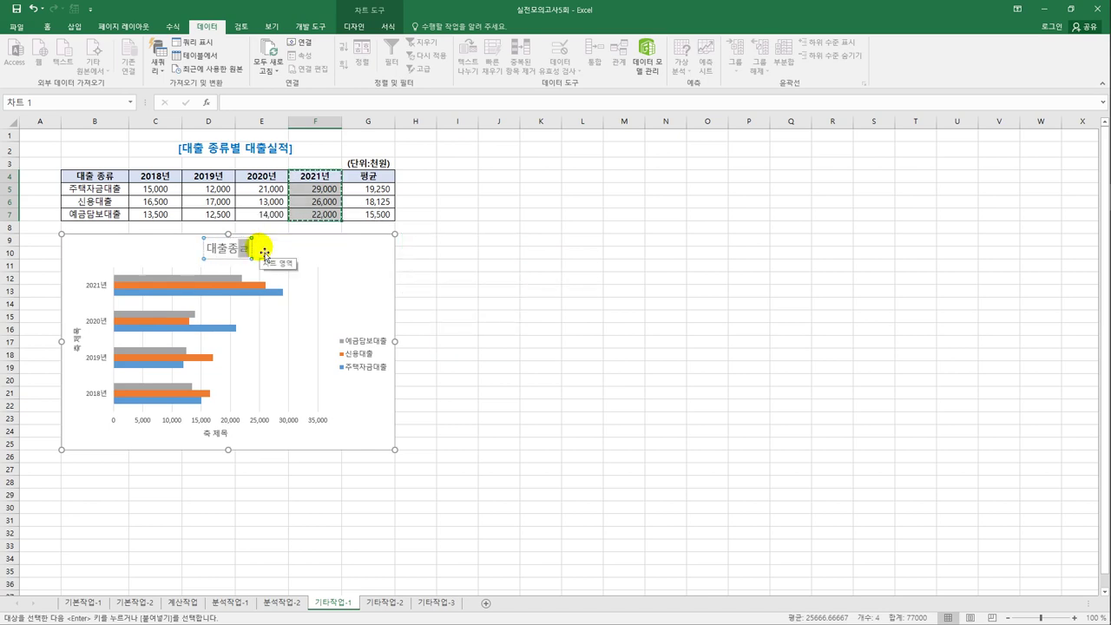
{"action": "type", "text": "별실적"}
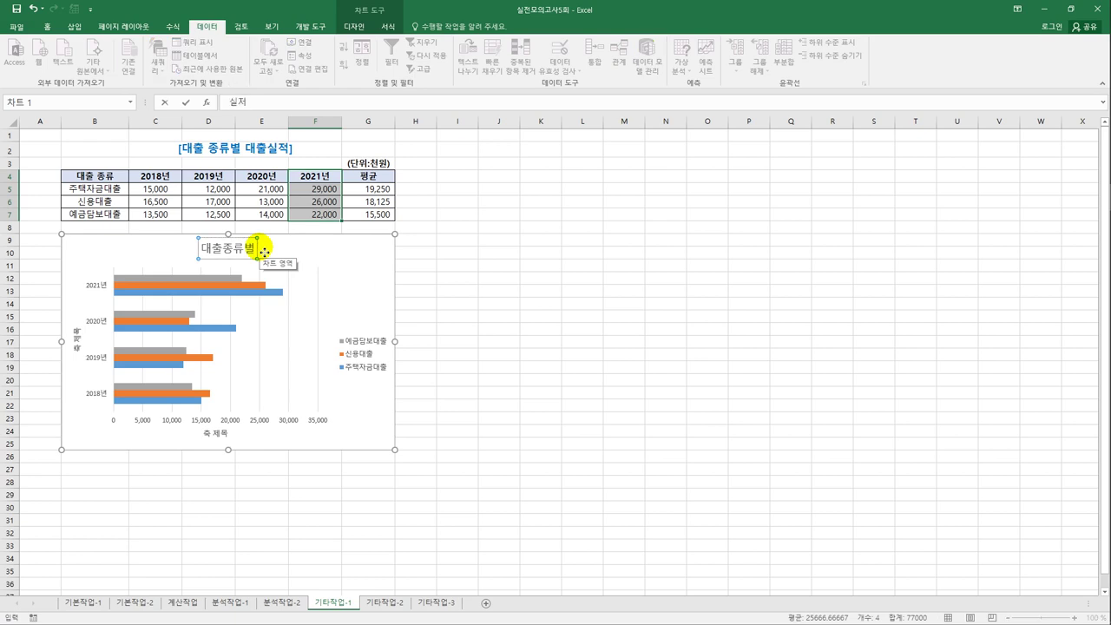
{"action": "key", "text": "Return"}
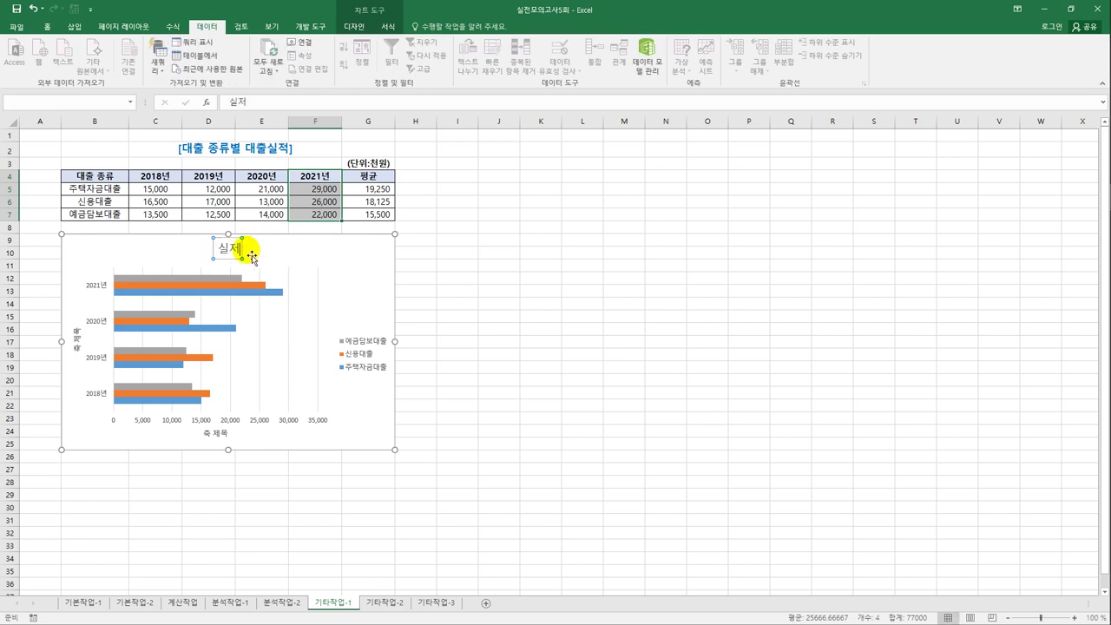
{"action": "left_click", "coordinate": [231, 254]}
{"action": "key", "text": "BackSpace"}
{"action": "type", "text": "저"}
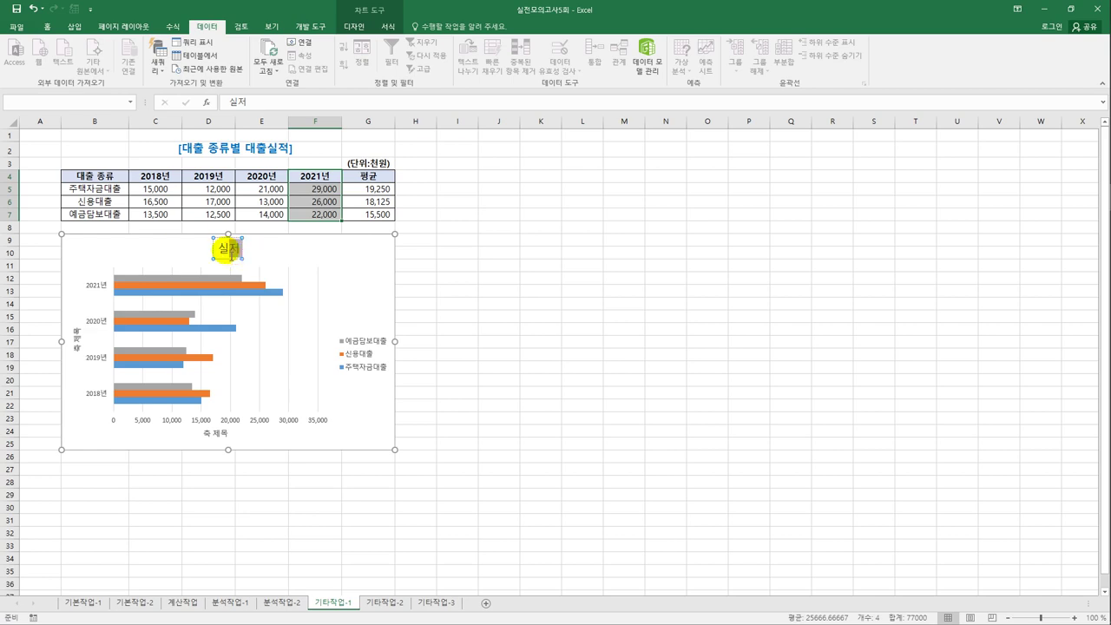
{"action": "key", "text": "BackSpace"}
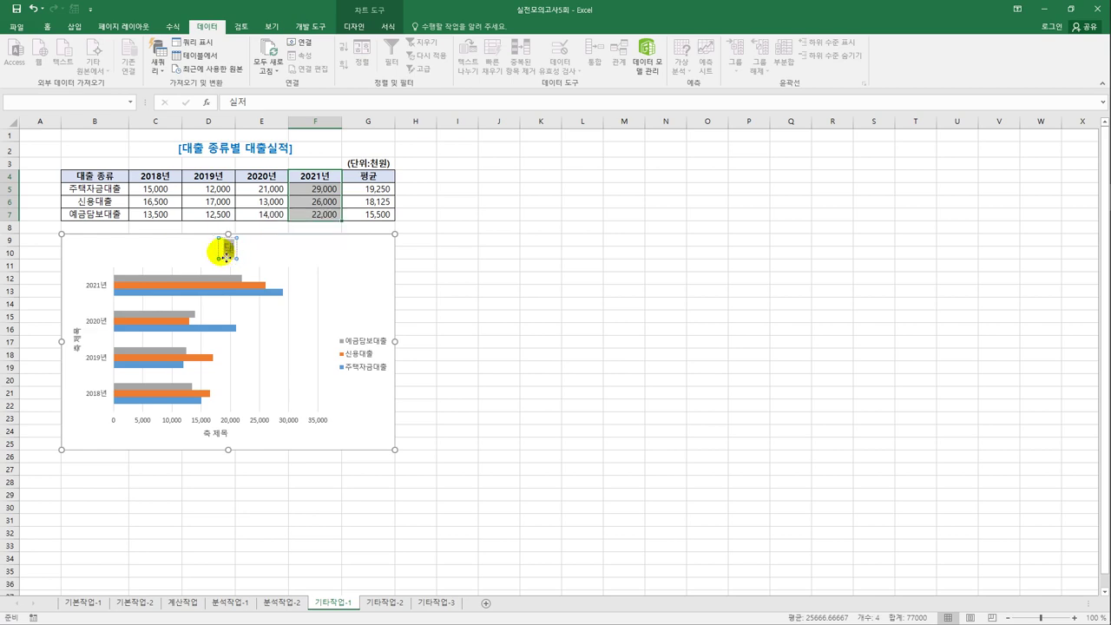
{"action": "type", "text": "대출 종류별 실"}
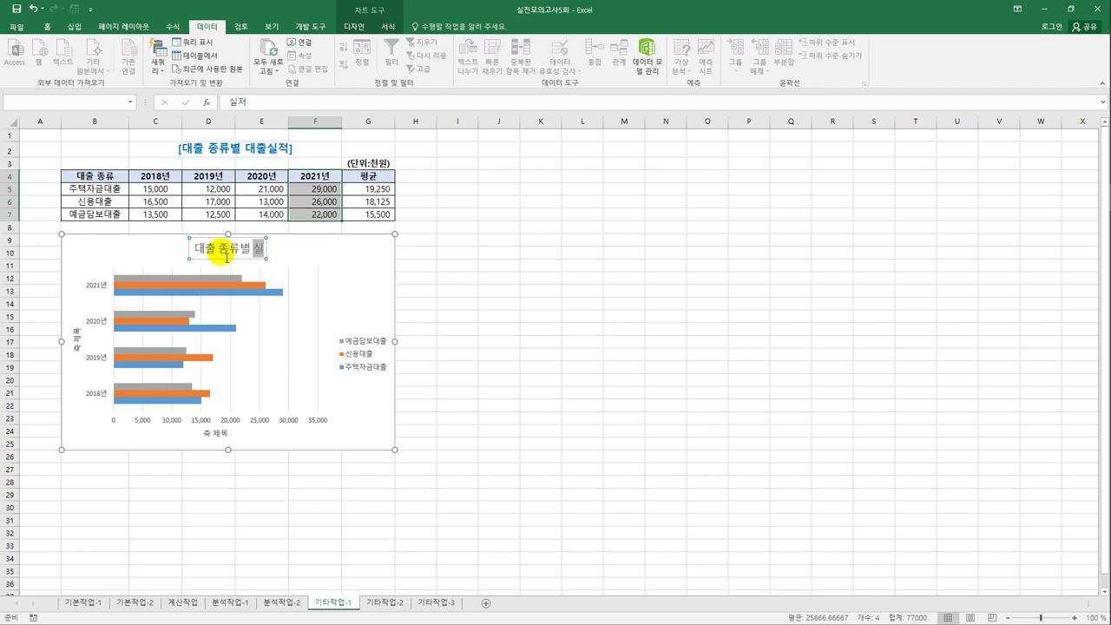
{"action": "type", "text": "적"}
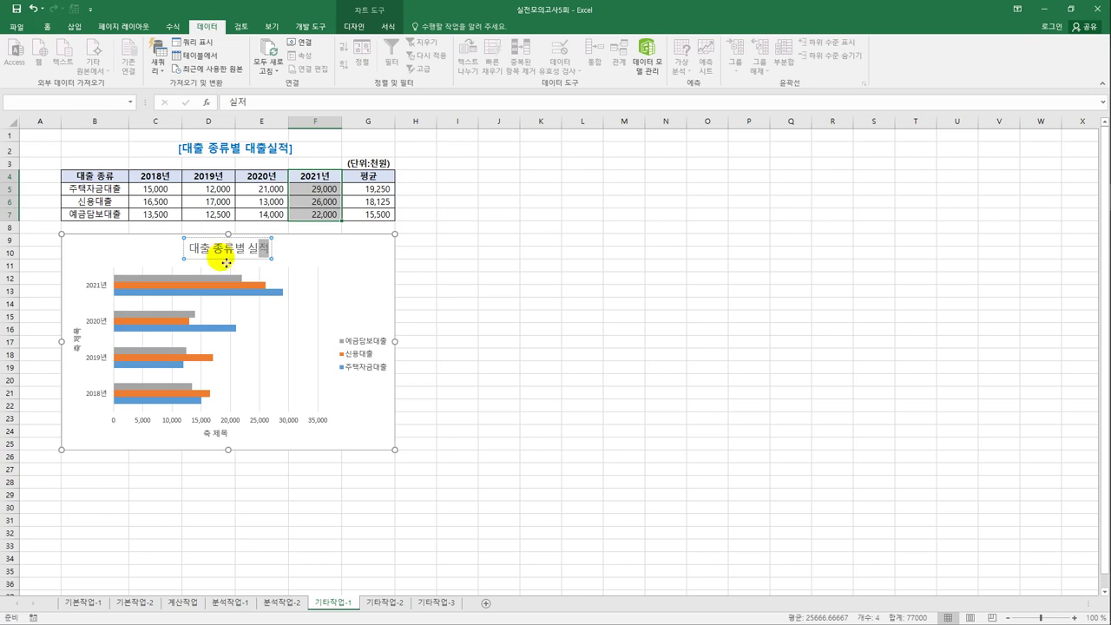
- Set the text of the chart's vertical axis title to "연도"
{"action": "left_click", "coordinate": [75, 338]}
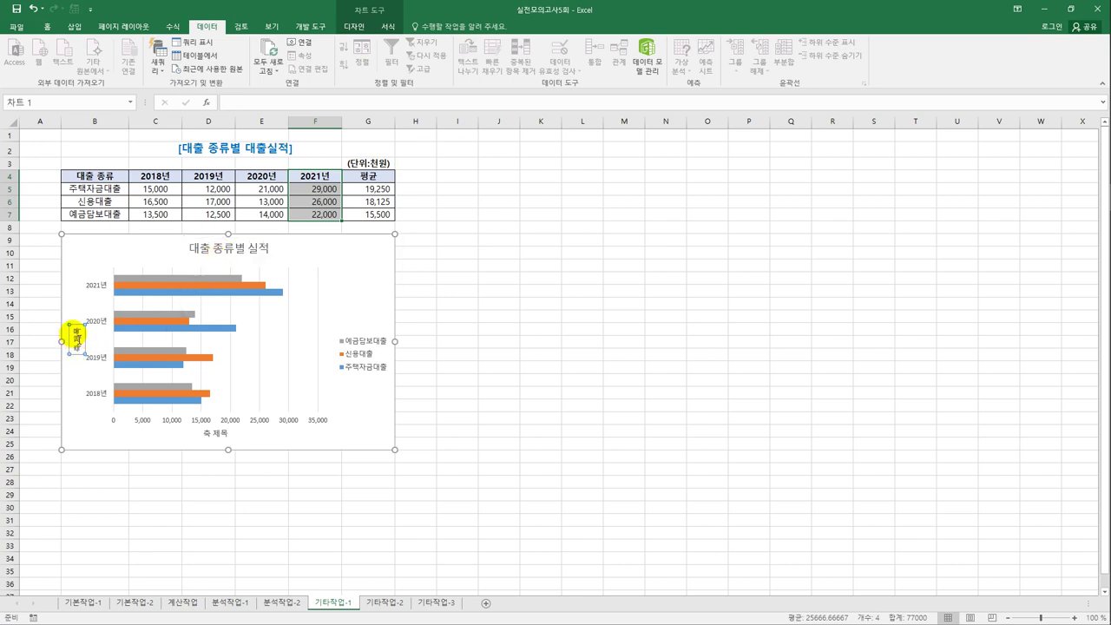
{"action": "left_click_drag", "start_coordinate": [75, 332], "coordinate": [84, 359]}
{"action": "type", "text": "연도"}
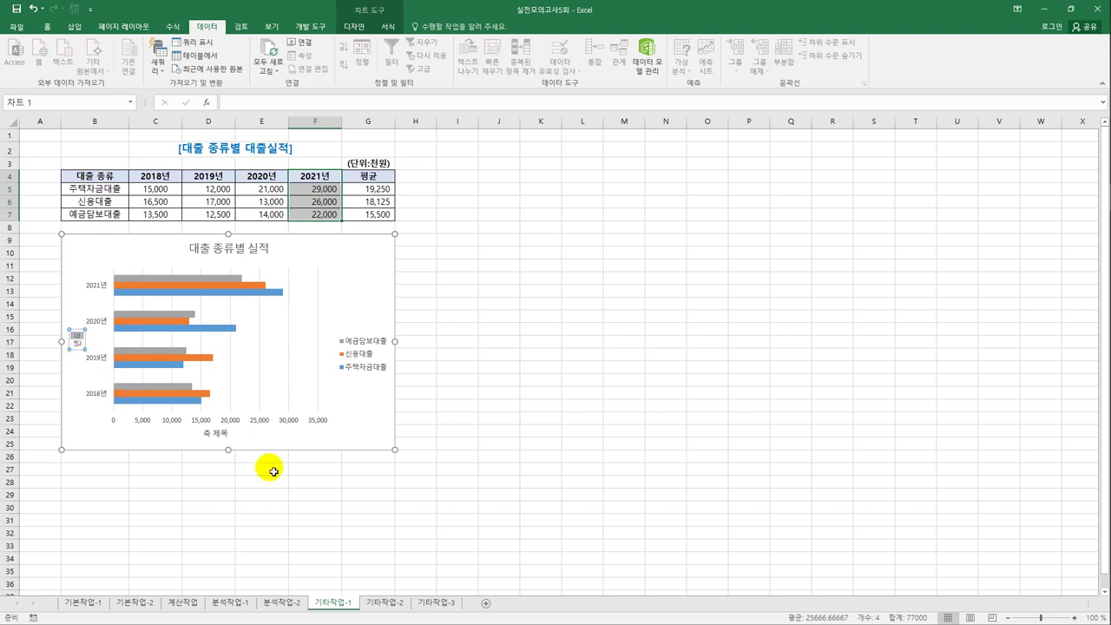
- Set the text of the chart's horizontal axis title to "대출금액"
{"action": "left_click", "coordinate": [222, 436]}
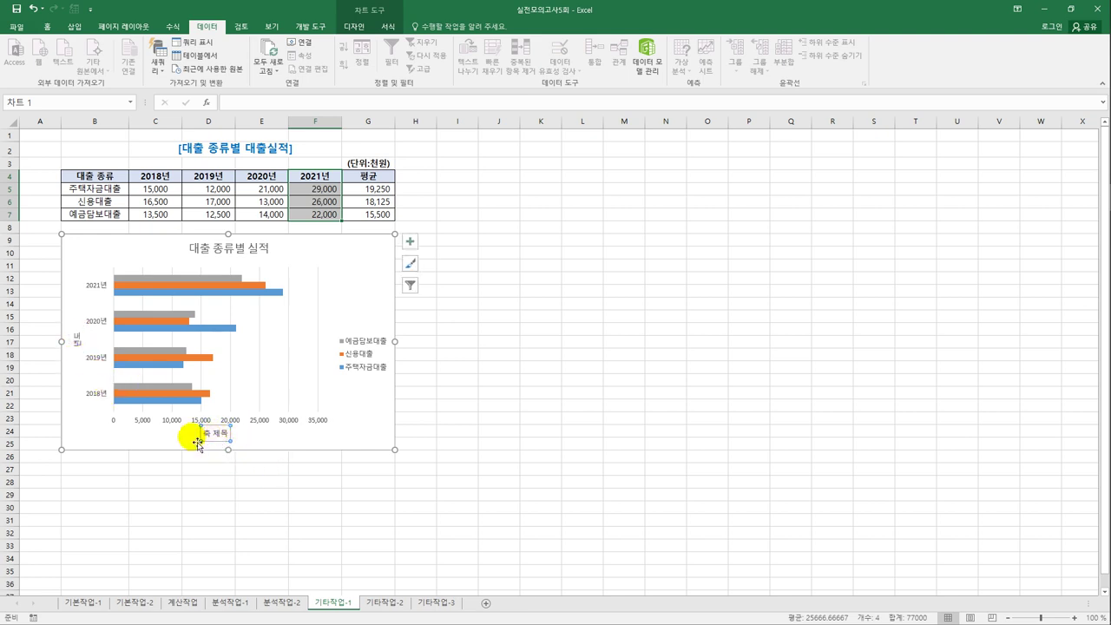
{"action": "left_click", "coordinate": [231, 437]}
{"action": "triple_click", "coordinate": [231, 437]}
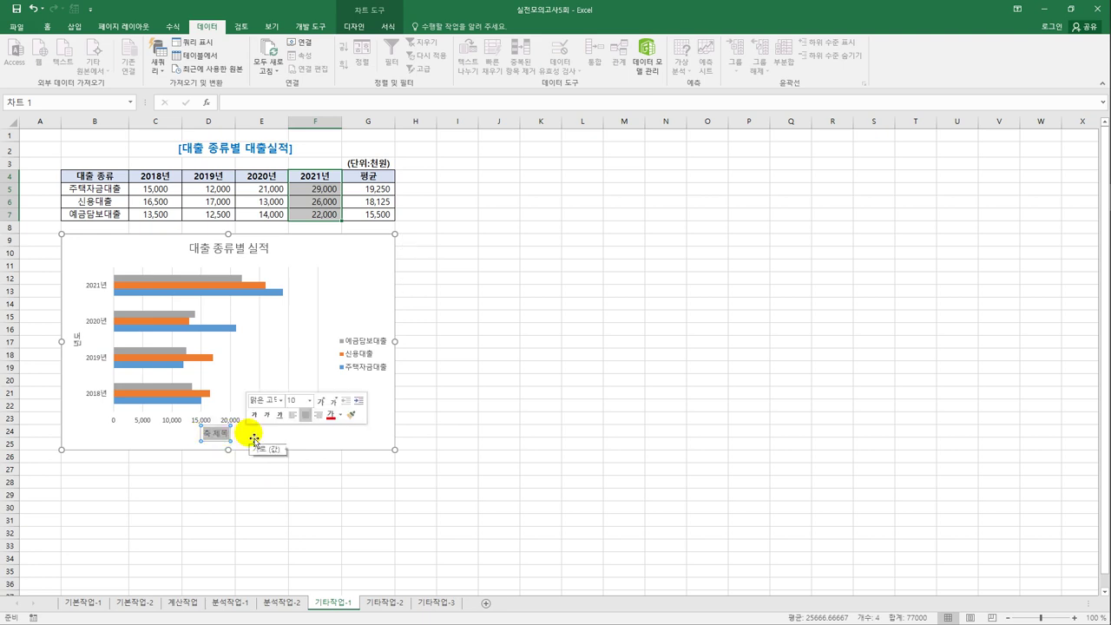
{"action": "type", "text": "대출 ㅇ"}
{"action": "type", "text": "ㅣ"}
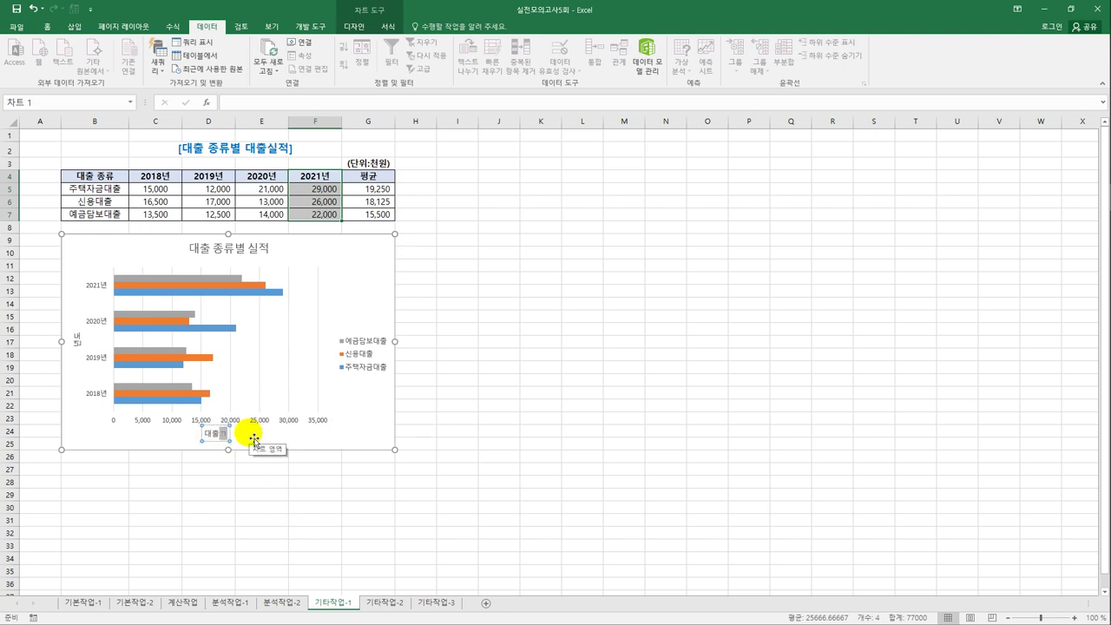
{"action": "type", "text": "액"}
- Format the chart title as bold italic, size 14, with the standard green font color
{"action": "left_click", "coordinate": [212, 259]}
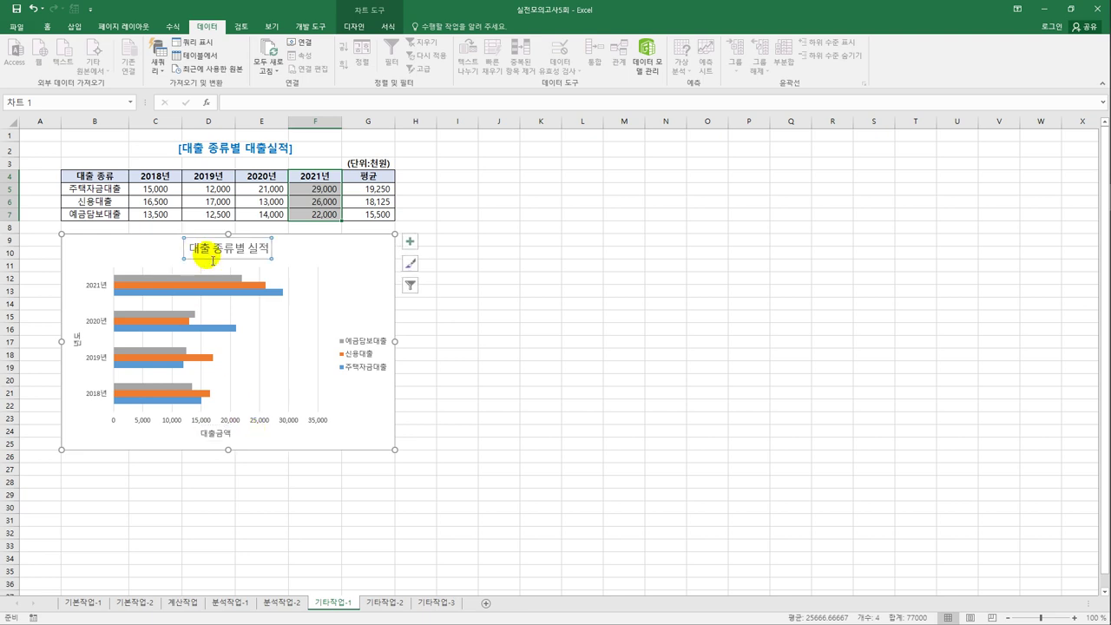
{"action": "left_click", "coordinate": [48, 25]}
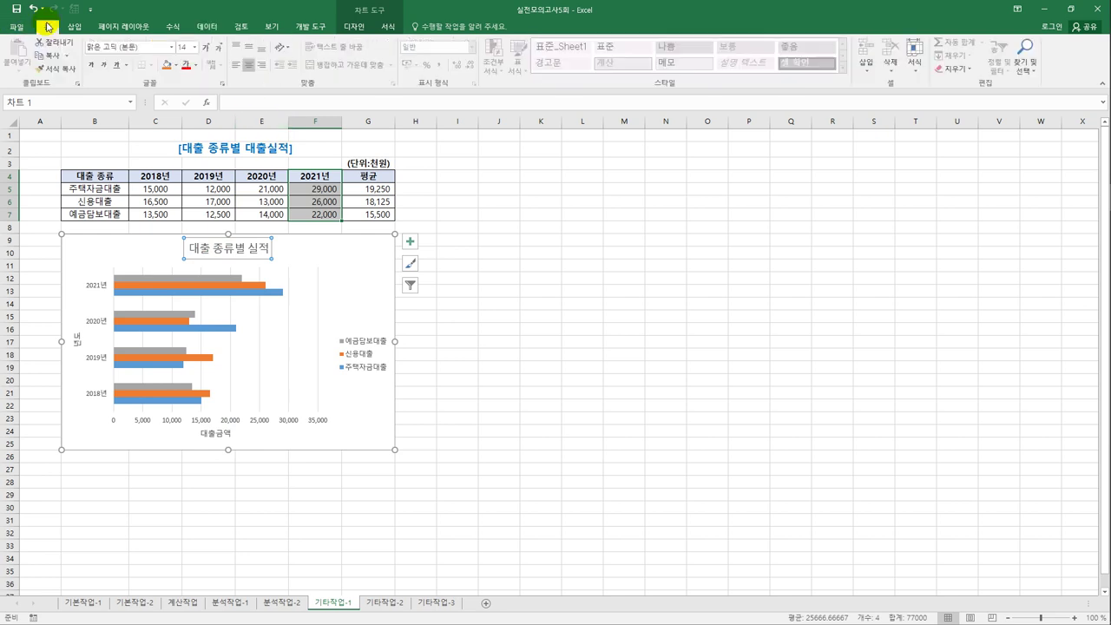
{"action": "left_click", "coordinate": [102, 67]}
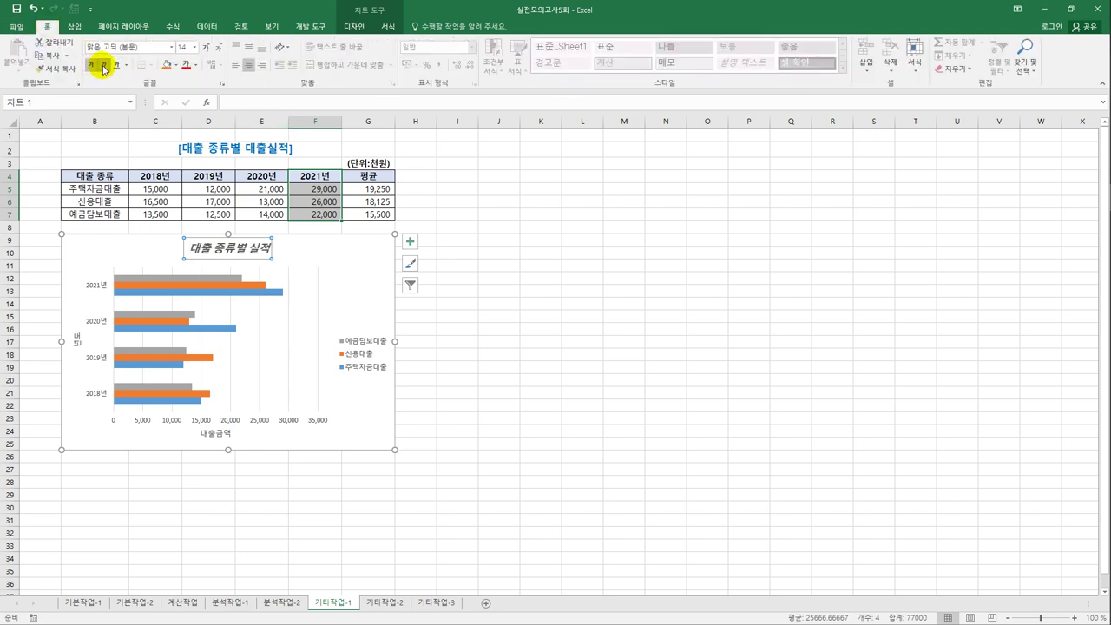
{"action": "left_click", "coordinate": [195, 47]}
{"action": "left_click", "coordinate": [191, 128]}
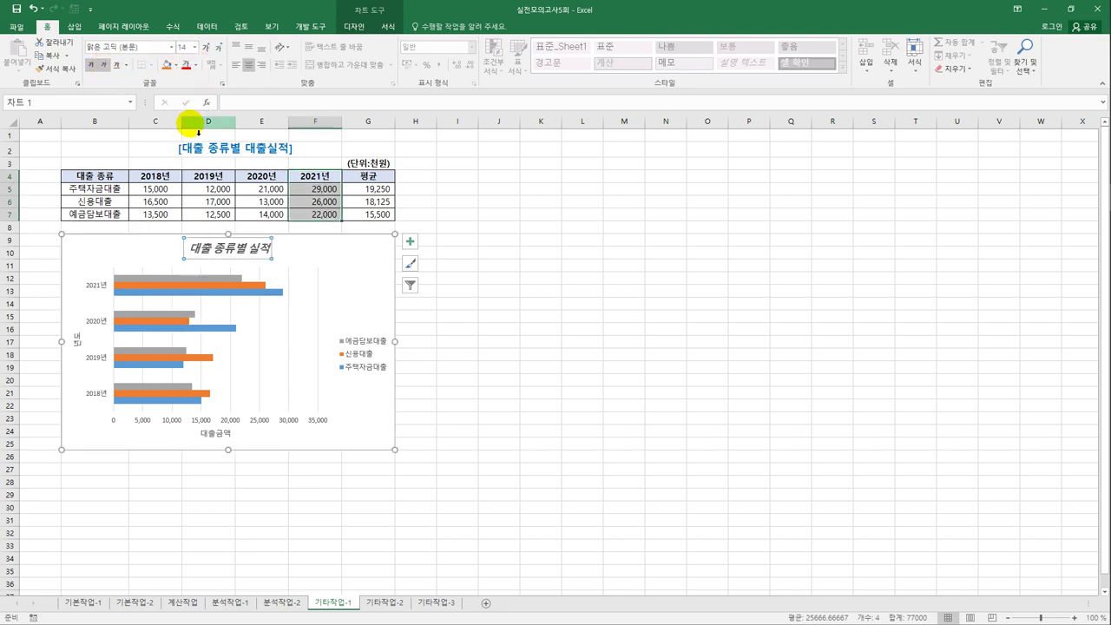
{"action": "left_click", "coordinate": [196, 65]}
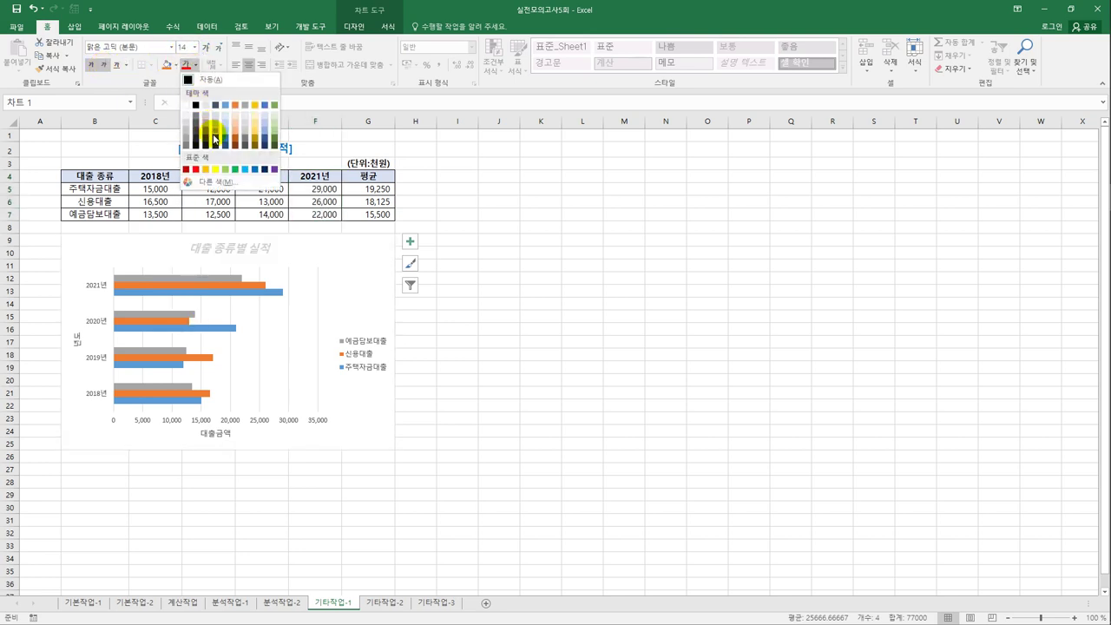
{"action": "left_click", "coordinate": [235, 168]}
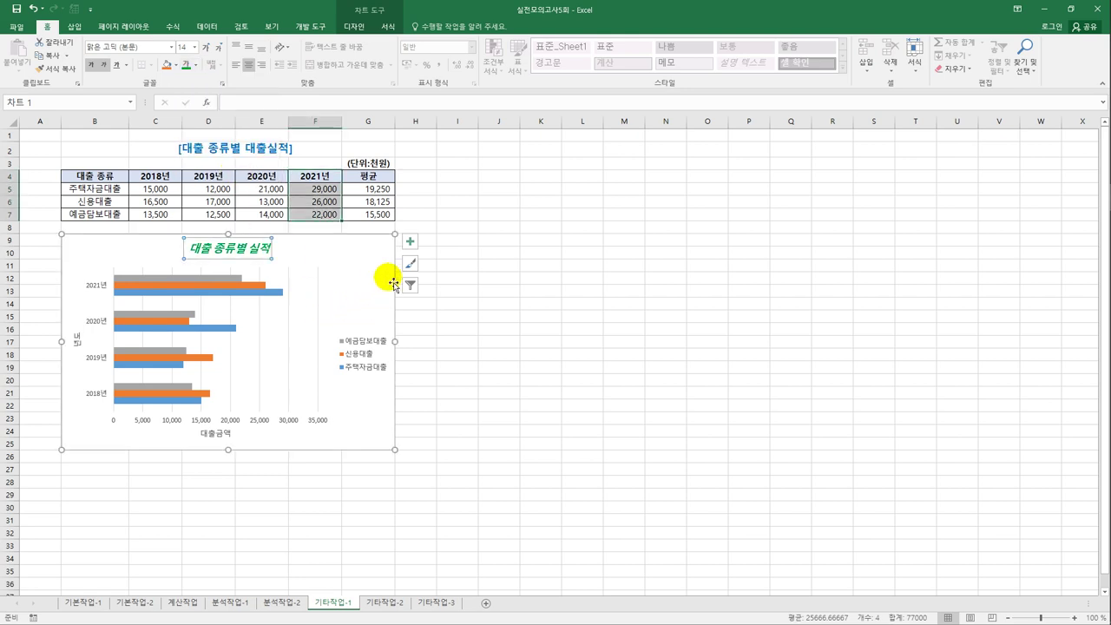
- Place the chart legend at the bottom (아래쪽) of the chart
{"action": "left_click", "coordinate": [418, 246]}
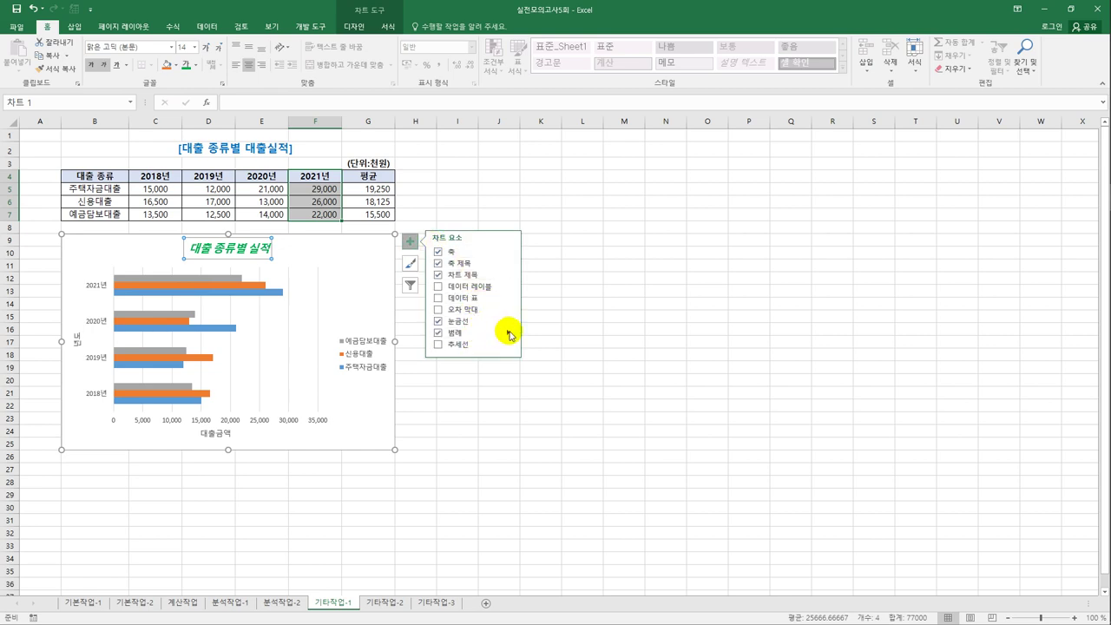
{"action": "left_click", "coordinate": [507, 332]}
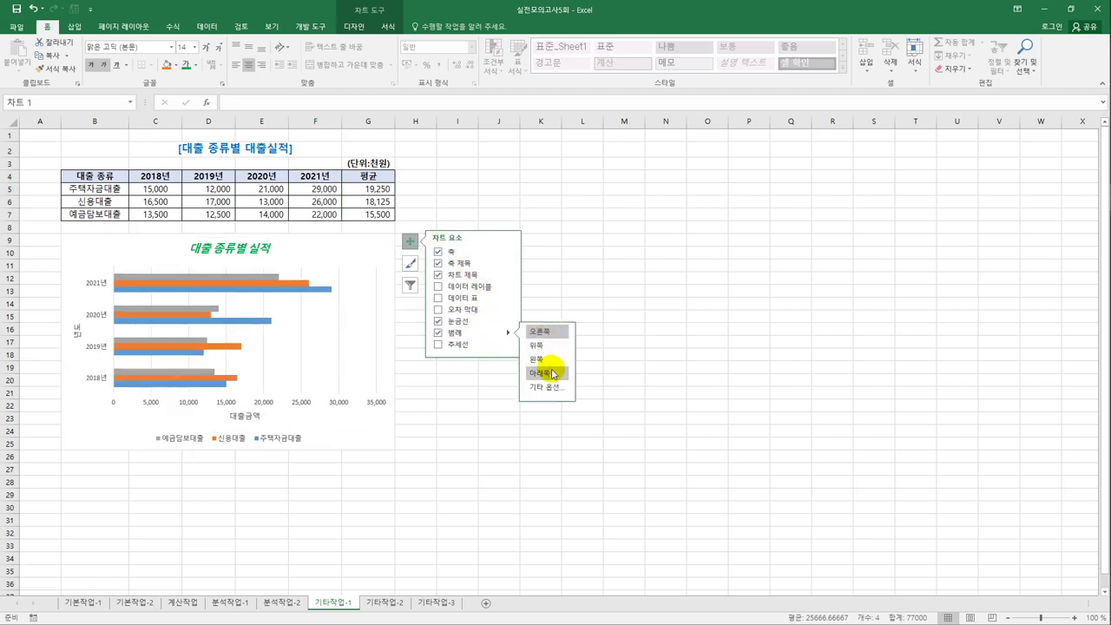
{"action": "left_click", "coordinate": [553, 373]}
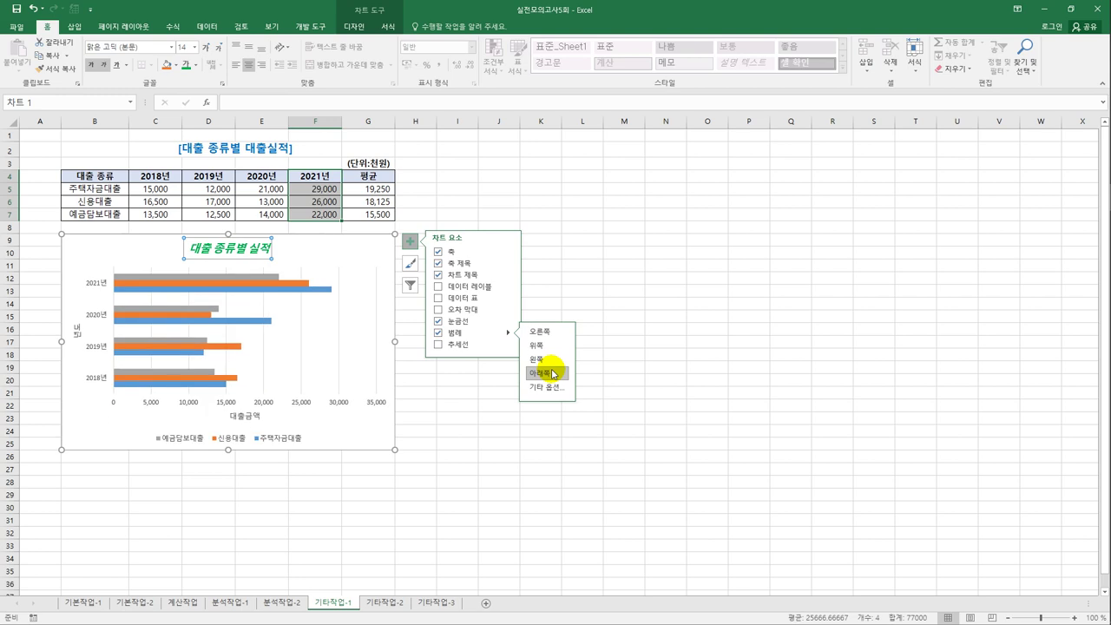
- Set the legend's font to 돋움체 at size 10
{"action": "left_click", "coordinate": [278, 445]}
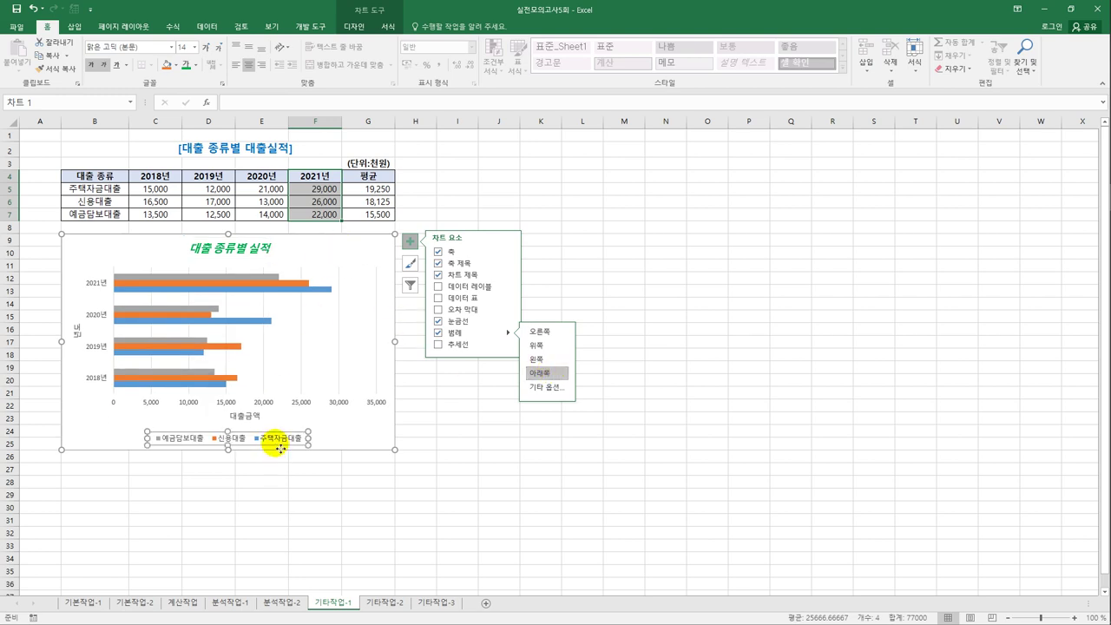
{"action": "left_click", "coordinate": [174, 48]}
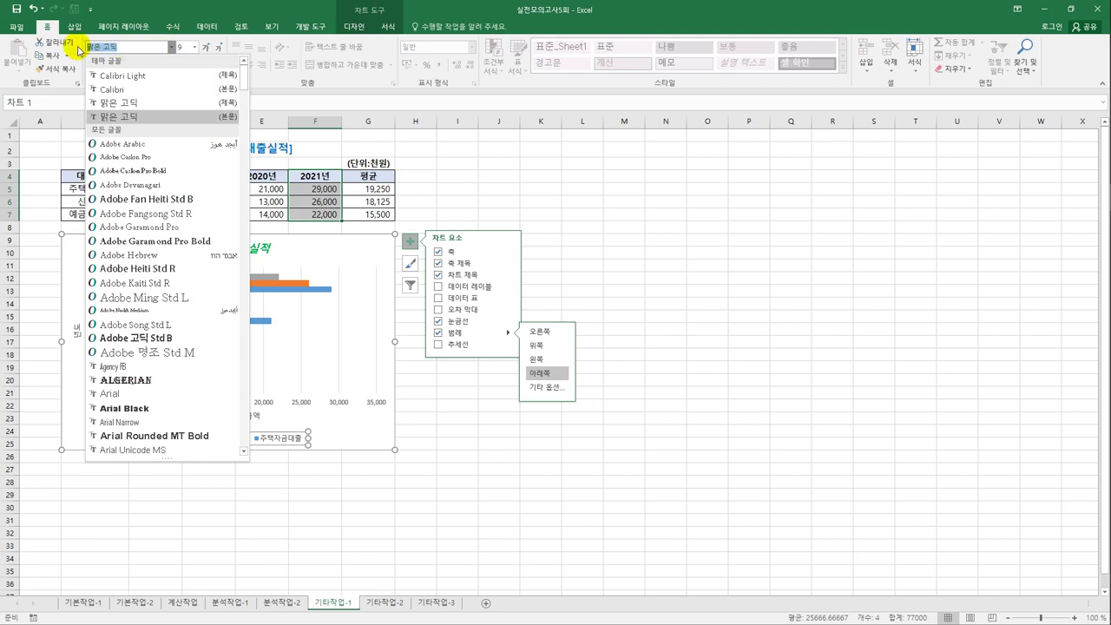
{"action": "type", "text": "돋움체"}
{"action": "key", "text": "Return"}
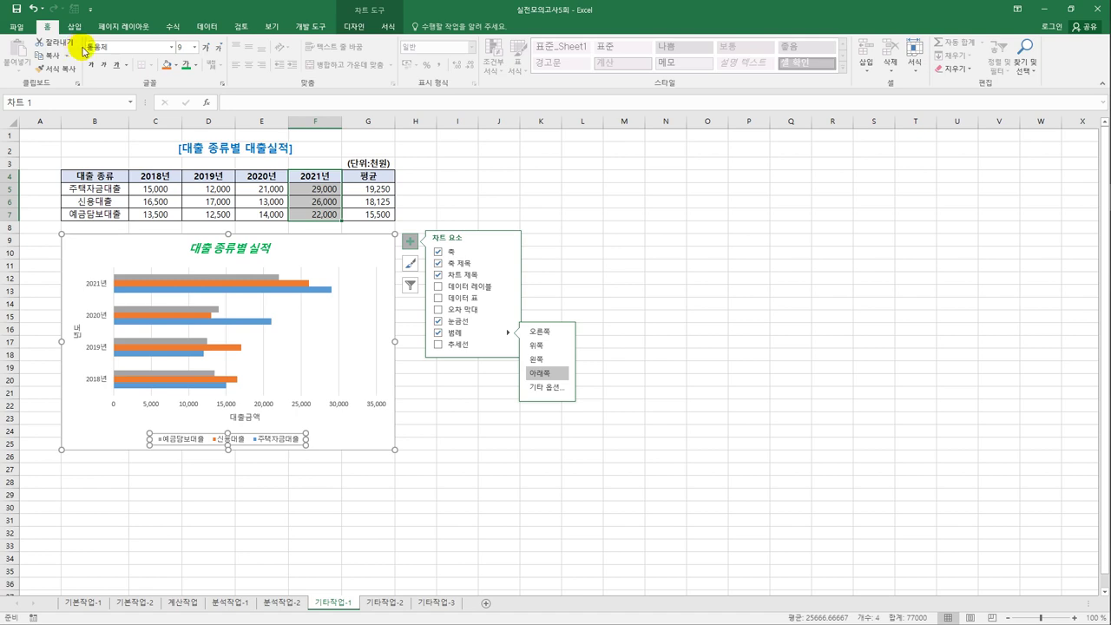
{"action": "left_click", "coordinate": [205, 48]}
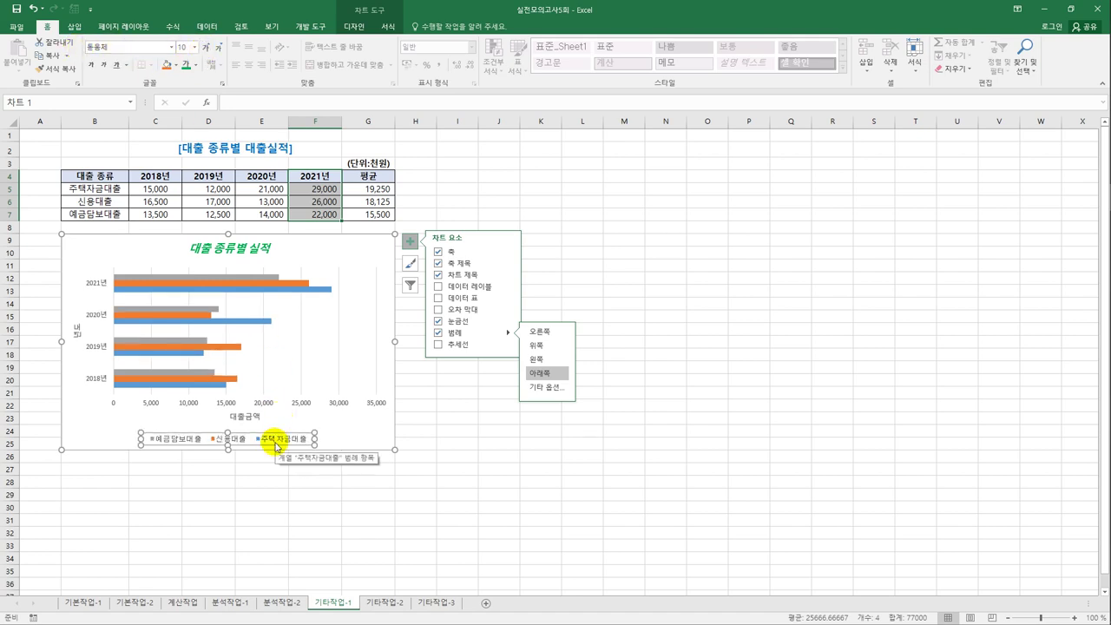
- Apply the first outer (바깥쪽) shadow preset to the chart area
{"action": "left_click", "coordinate": [374, 251]}
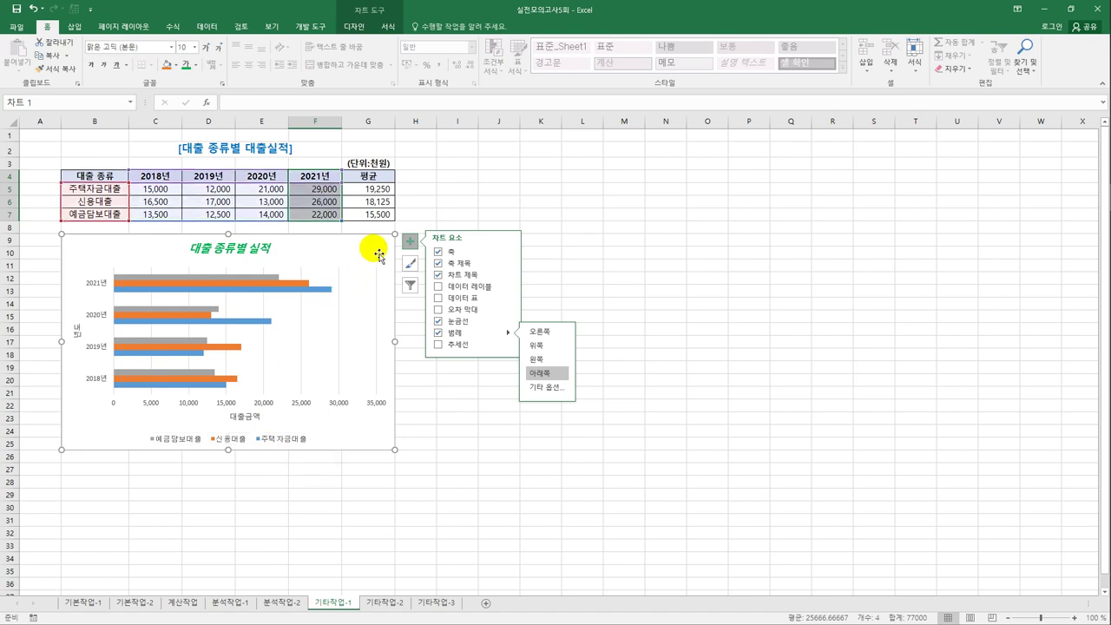
{"action": "right_click", "coordinate": [375, 252]}
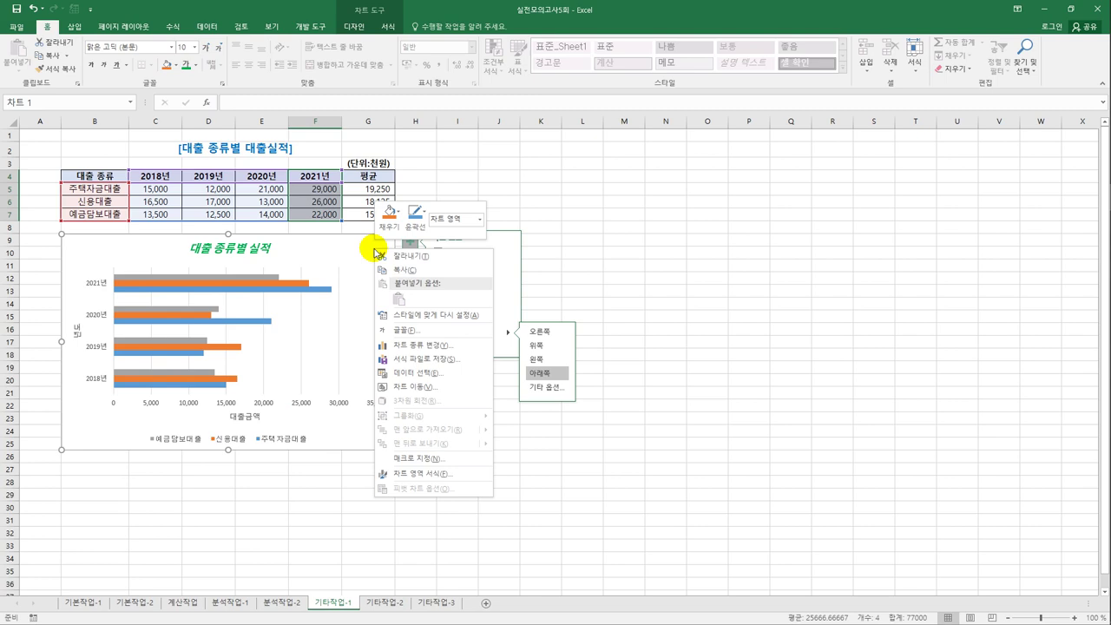
{"action": "left_click", "coordinate": [441, 474]}
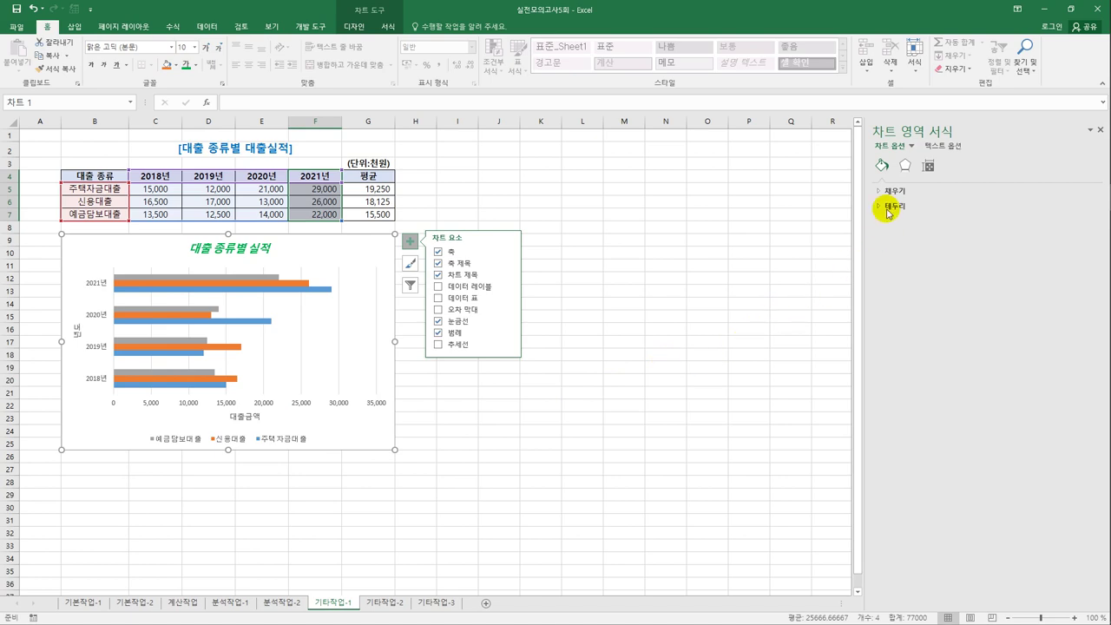
{"action": "left_click", "coordinate": [905, 166]}
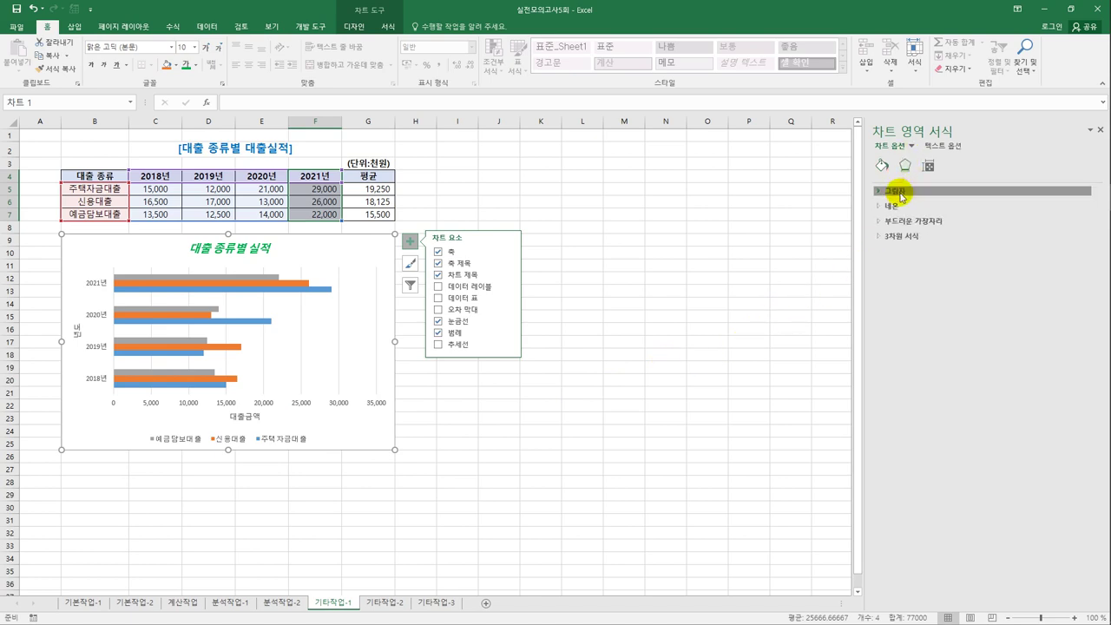
{"action": "left_click", "coordinate": [900, 192]}
{"action": "left_click", "coordinate": [1079, 207]}
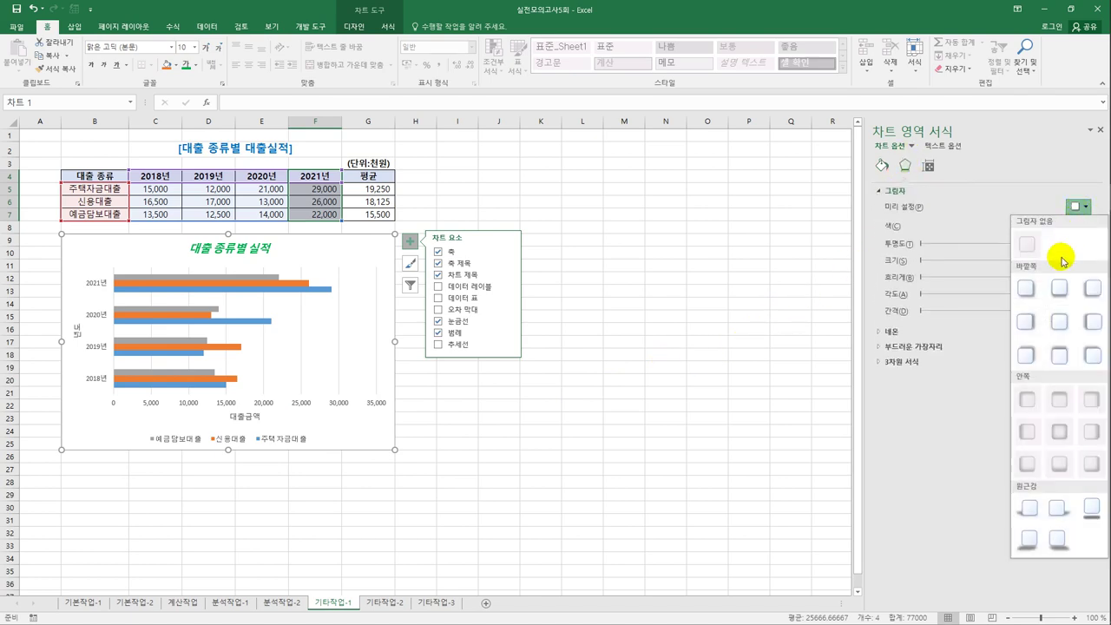
{"action": "left_click", "coordinate": [1027, 289]}
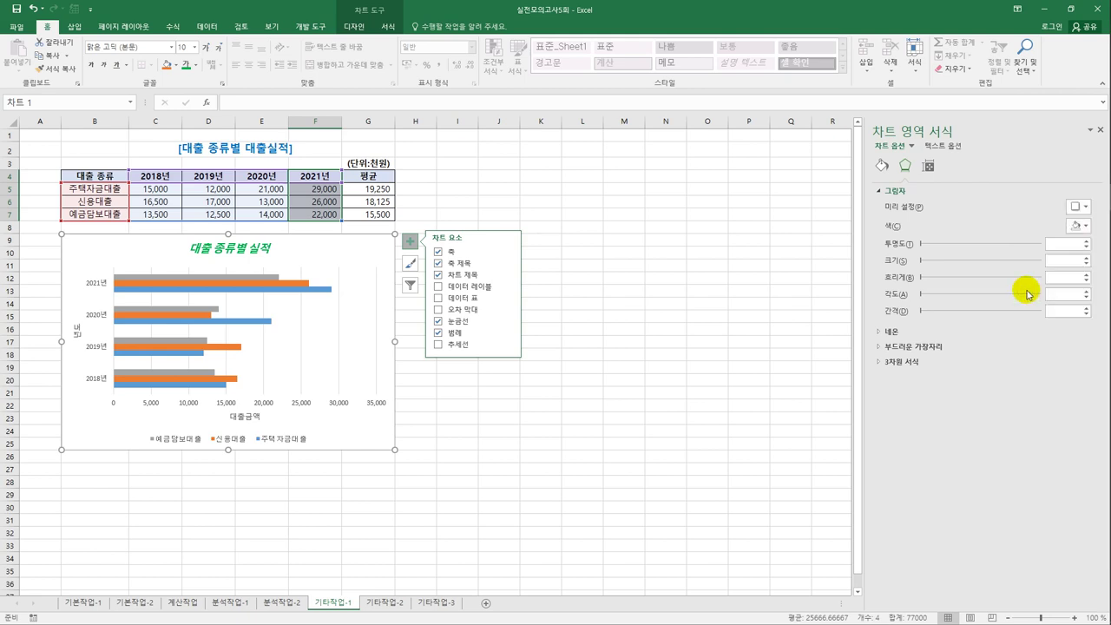
- Give the chart area's border rounded corners (둥근 모서리)
{"action": "left_click", "coordinate": [881, 165]}
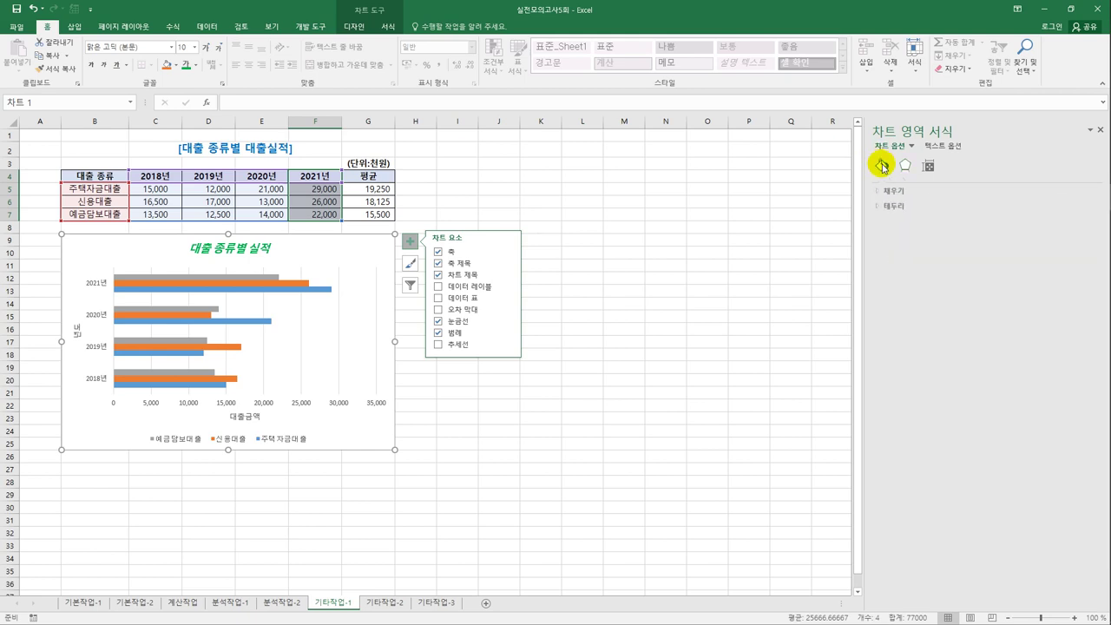
{"action": "left_click", "coordinate": [896, 206]}
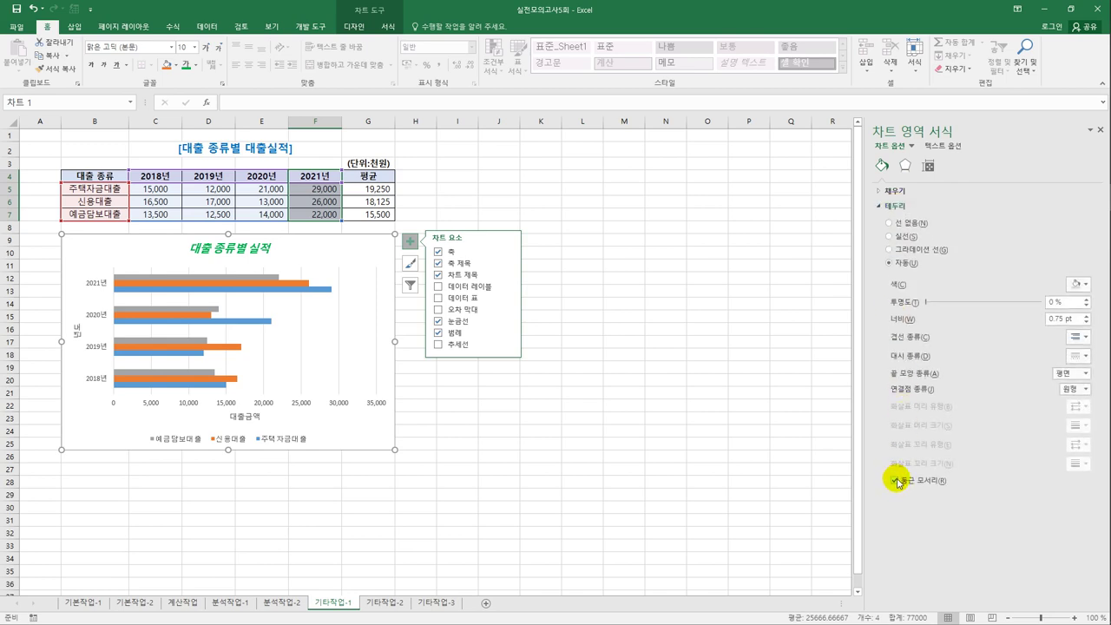
- Change the dash type (대시 종류) of the chart's vertical major gridlines and deselect the chart
{"action": "left_click", "coordinate": [301, 352]}
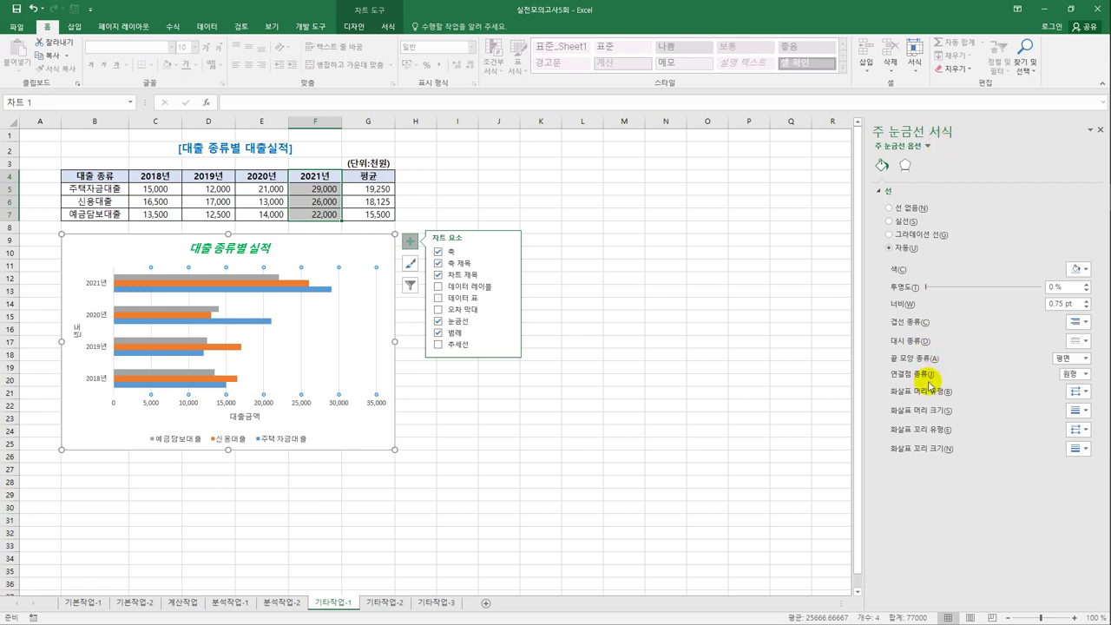
{"action": "left_click", "coordinate": [1080, 342]}
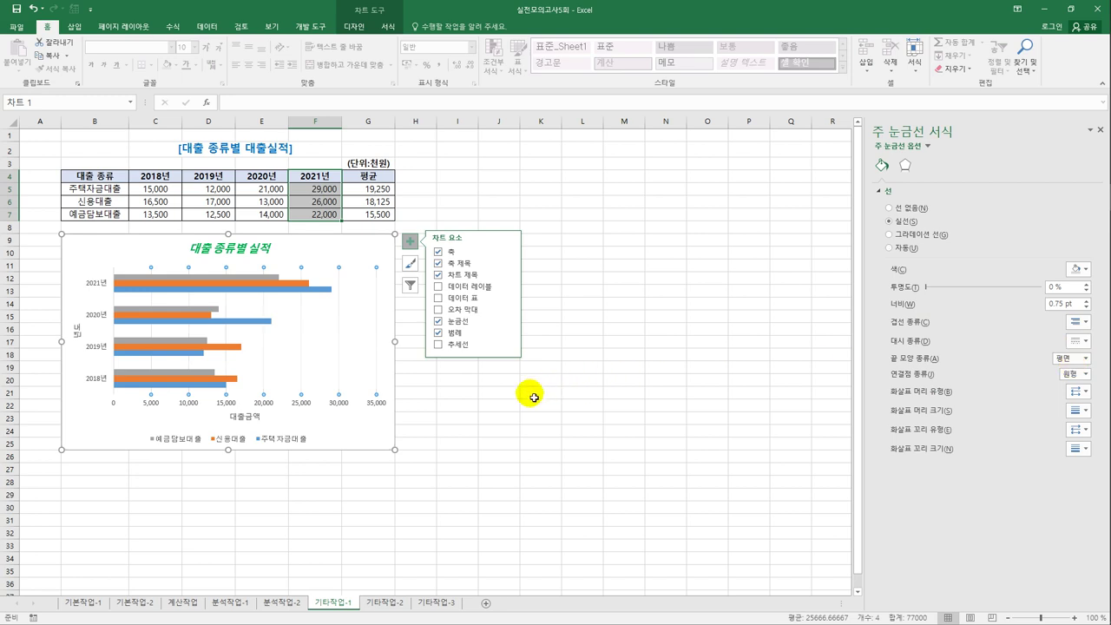
{"action": "left_click", "coordinate": [498, 429]}
{"action": "left_click", "coordinate": [497, 432]}
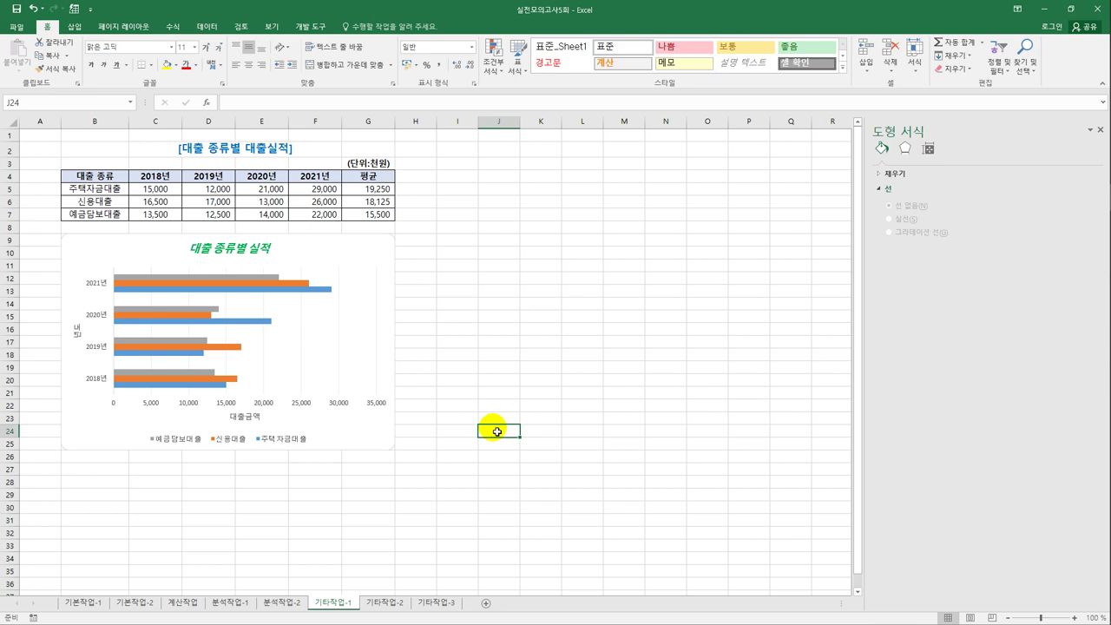
- On the 기타작업-2 sheet, start recording a macro named 부분합 stored in the current workbook (현재 통합 문서)
{"action": "left_click", "coordinate": [400, 601]}
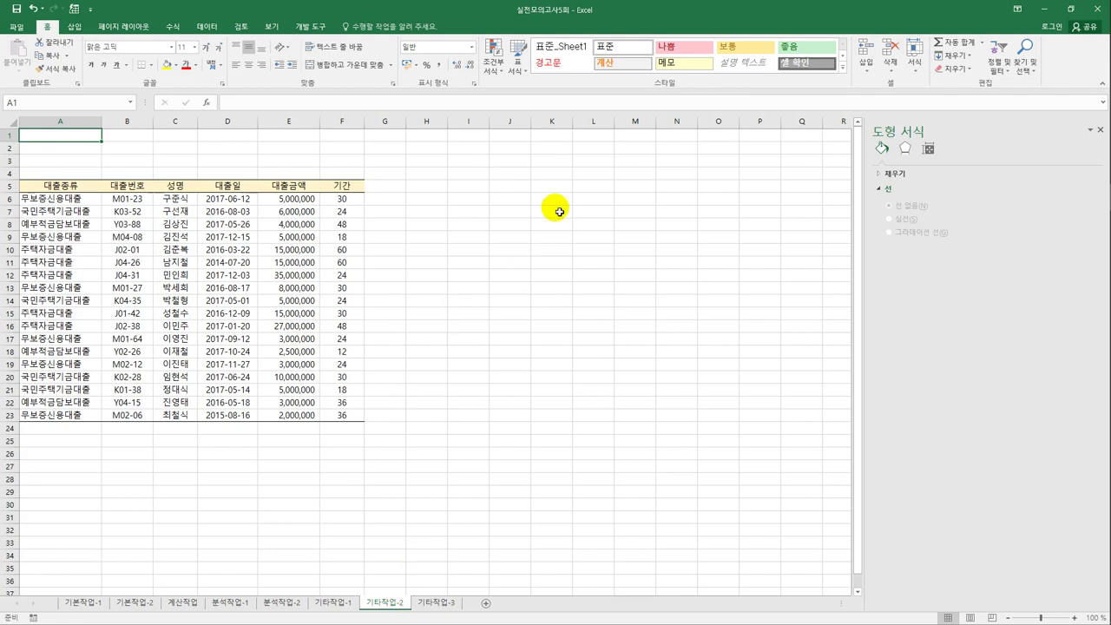
{"action": "left_click", "coordinate": [485, 229]}
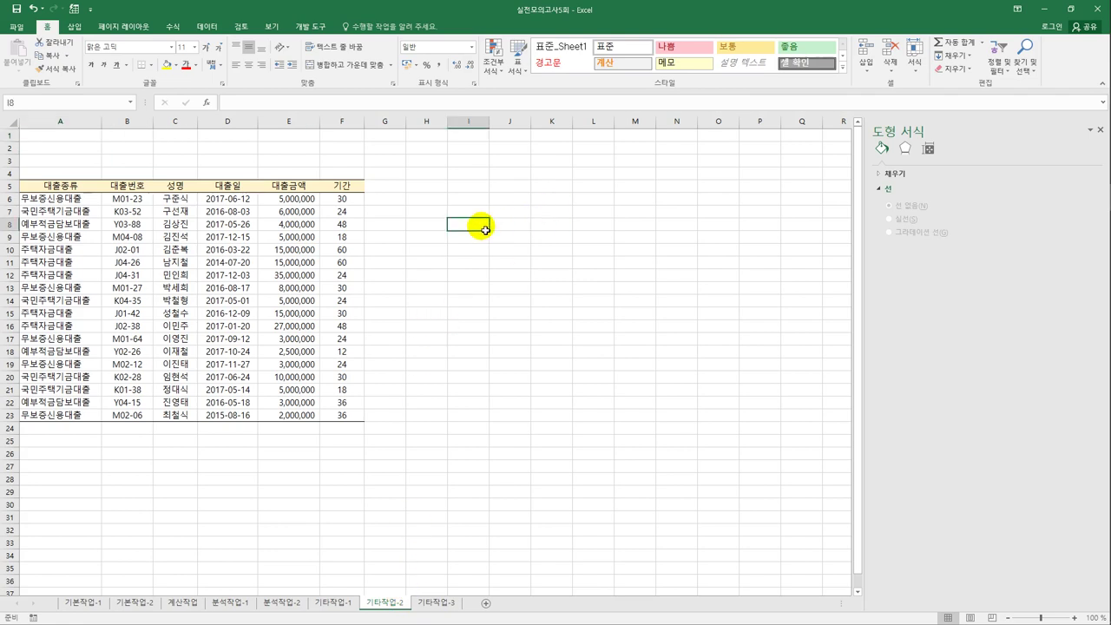
{"action": "left_click", "coordinate": [304, 27]}
{"action": "left_click", "coordinate": [114, 57]}
{"action": "left_click", "coordinate": [80, 41]}
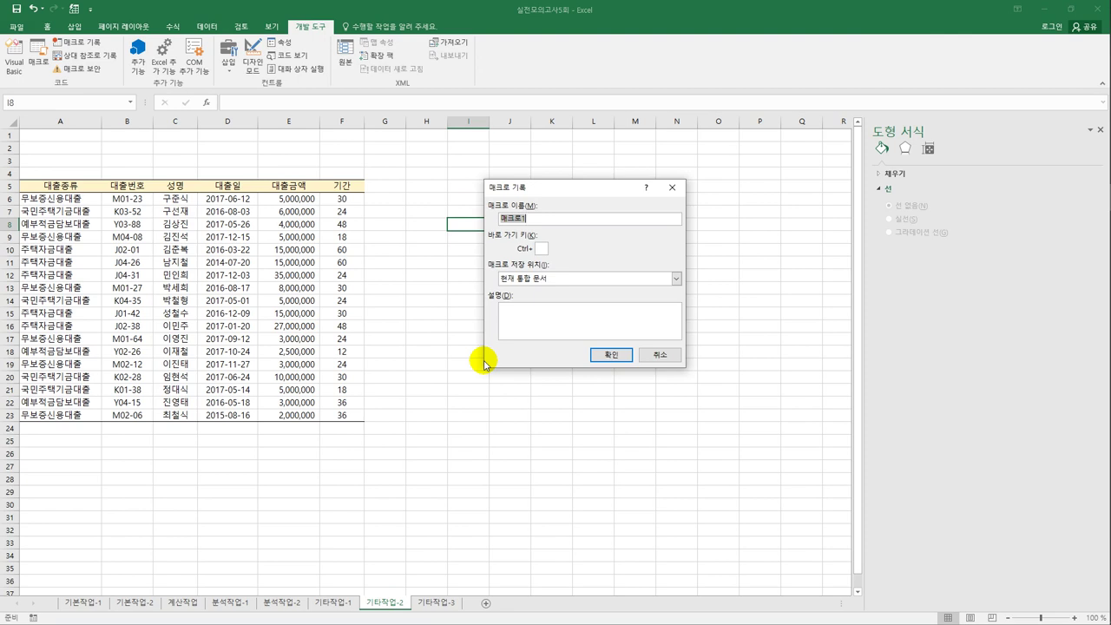
{"action": "type", "text": "부분합"}
{"action": "left_click", "coordinate": [599, 355]}
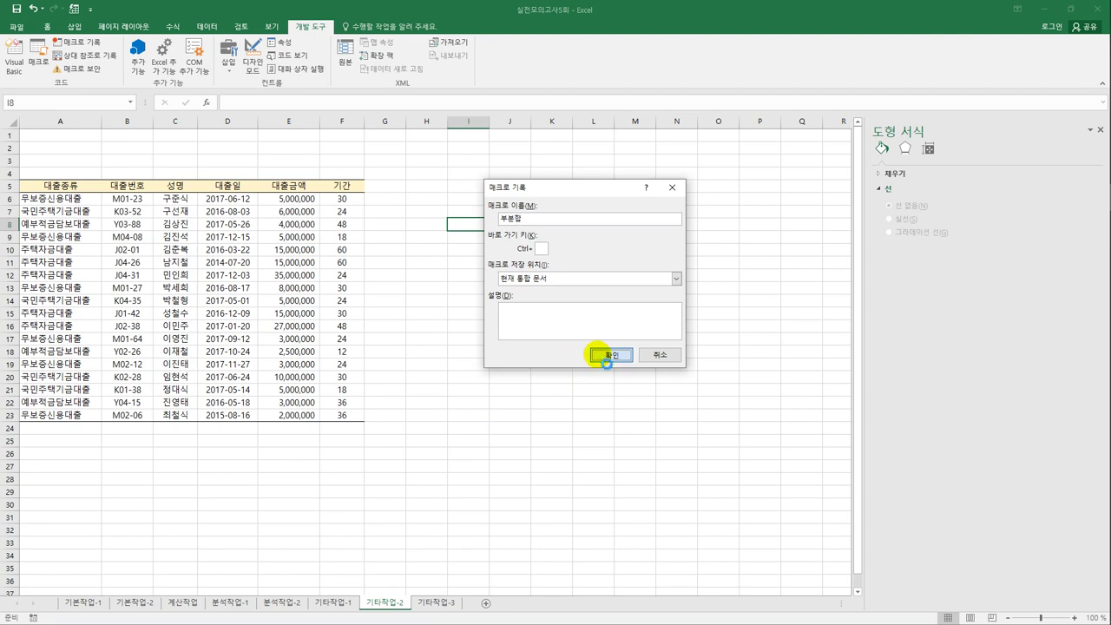
- Sort the loan table by 대출종류 in ascending order
{"action": "left_click", "coordinate": [90, 189]}
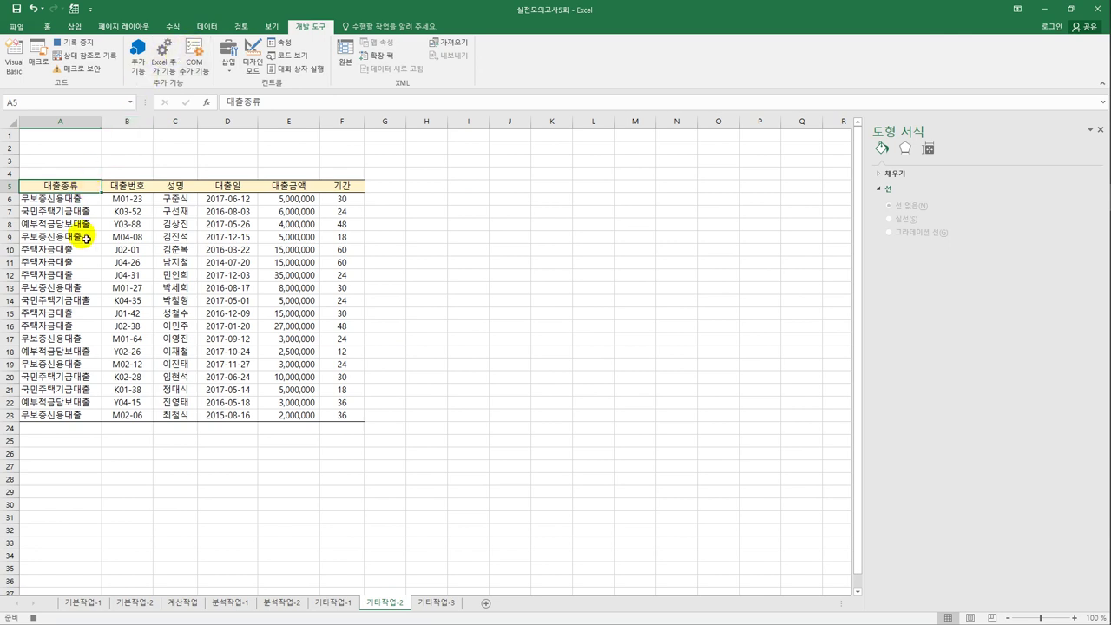
{"action": "left_click", "coordinate": [206, 26]}
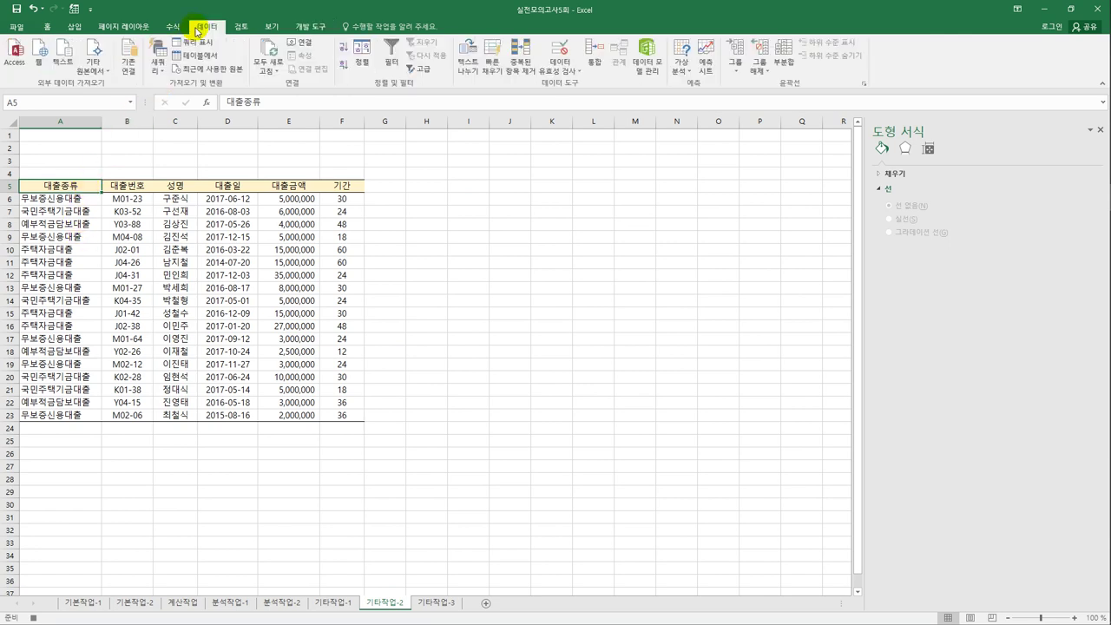
{"action": "left_click", "coordinate": [344, 50]}
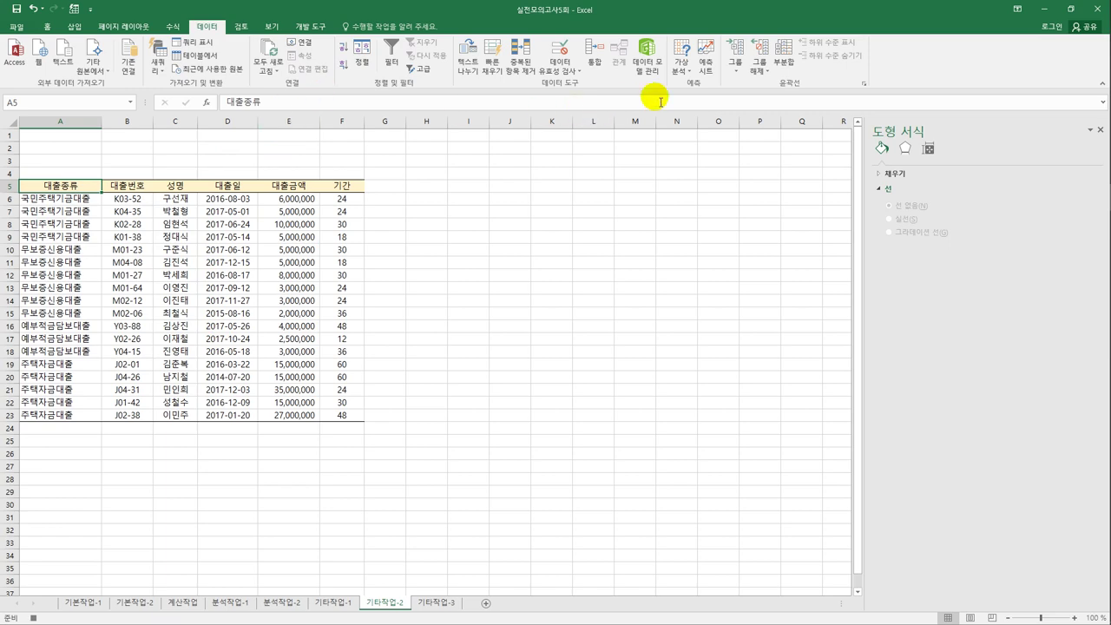
- Add subtotals grouped by 대출종류 that calculate the average (평균) of 대출금액 and 기간
{"action": "left_click", "coordinate": [781, 55]}
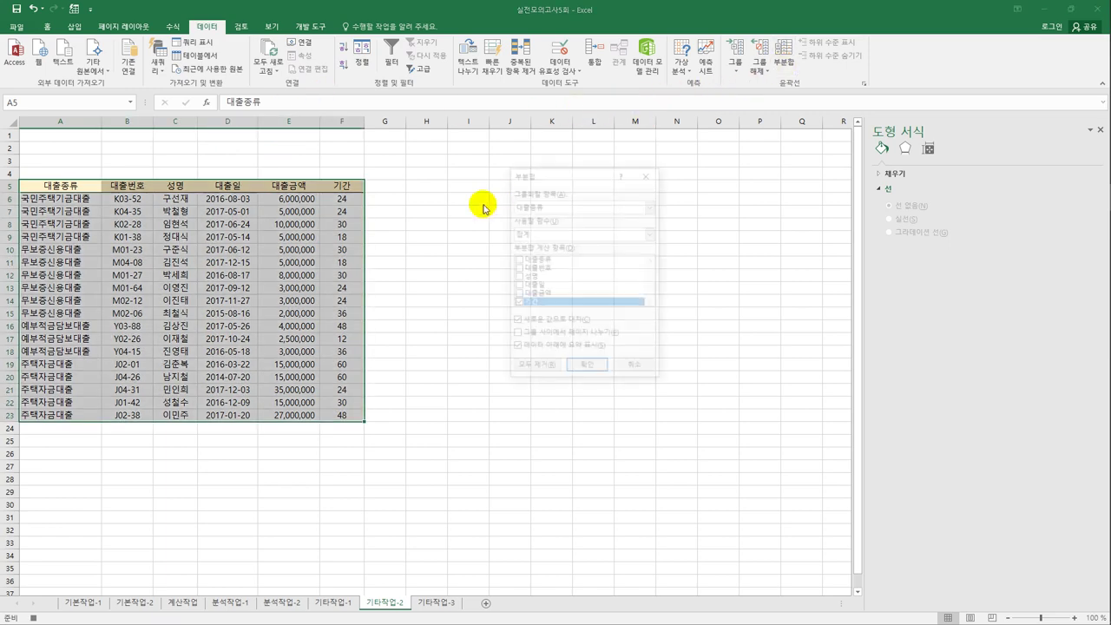
{"action": "left_click", "coordinate": [517, 295]}
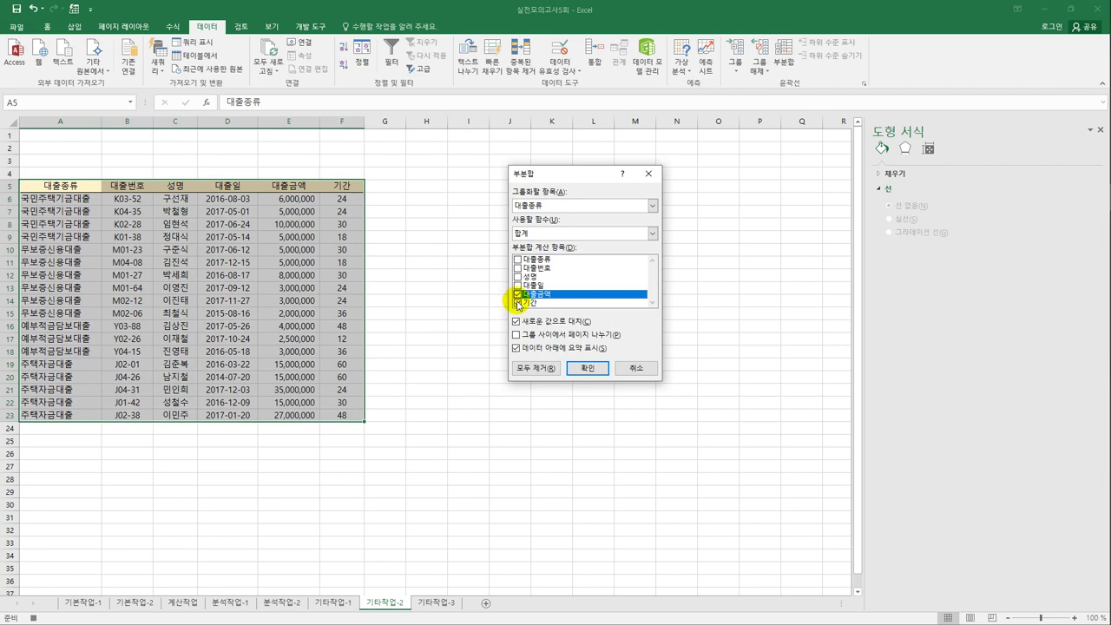
{"action": "left_click", "coordinate": [564, 233]}
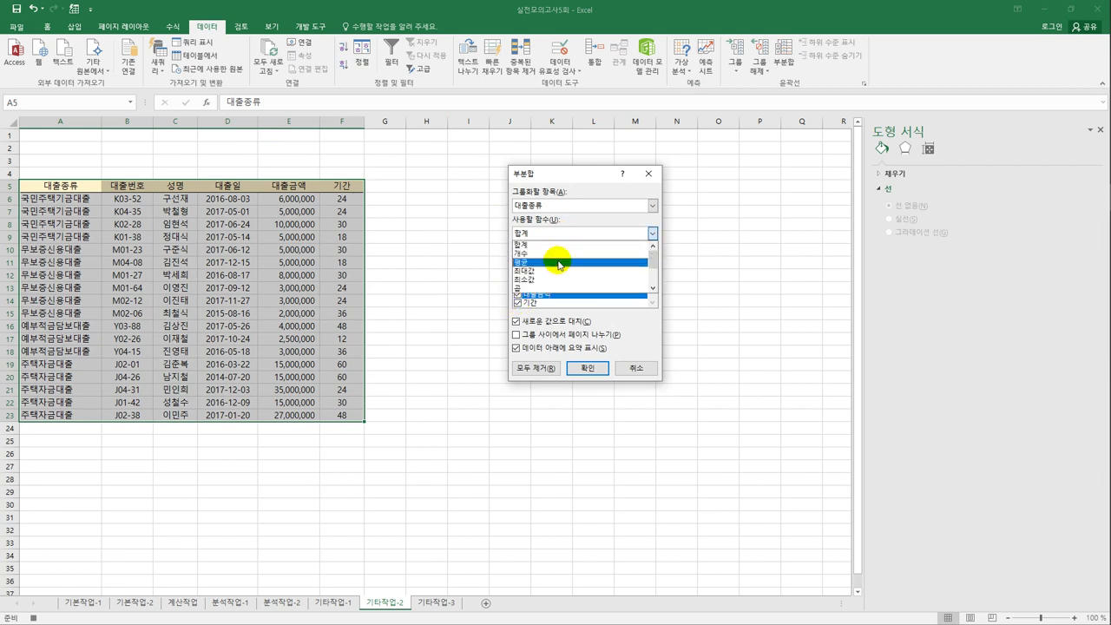
{"action": "left_click", "coordinate": [558, 263]}
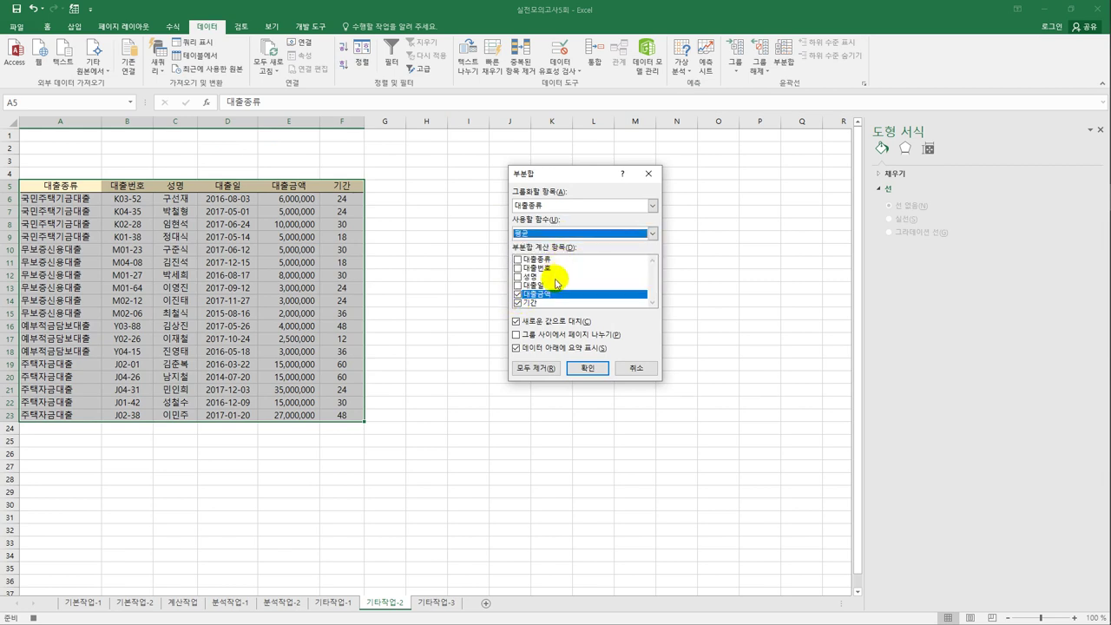
{"action": "left_click", "coordinate": [575, 364]}
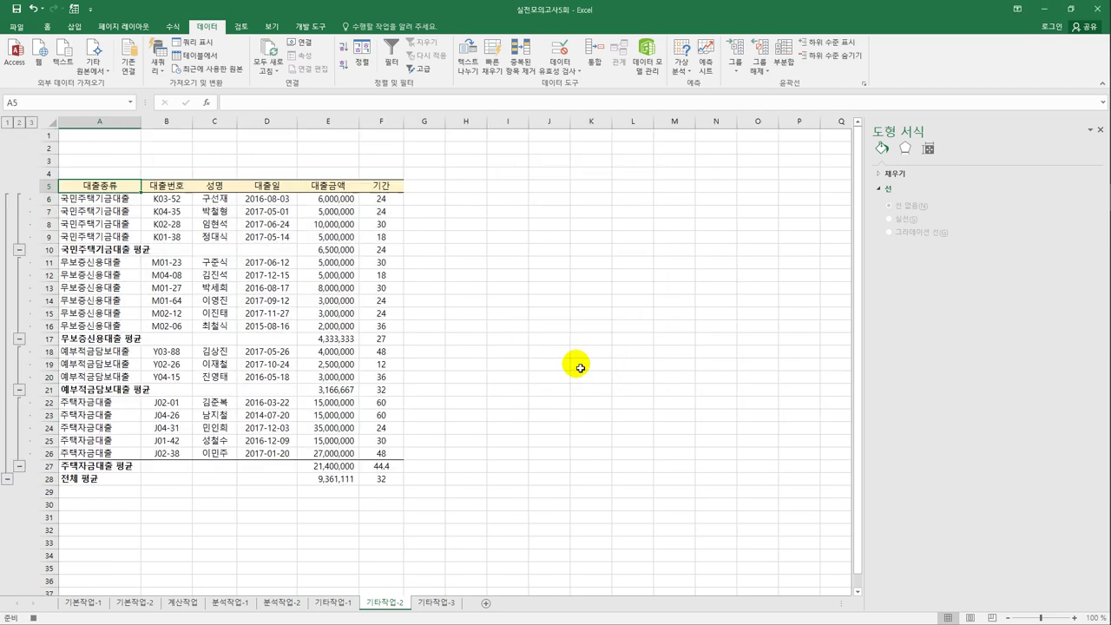
- Add a second subtotal counting (개수) 성명 per 대출종류 without replacing the existing averages, and stop the macro recording
{"action": "left_click", "coordinate": [783, 60]}
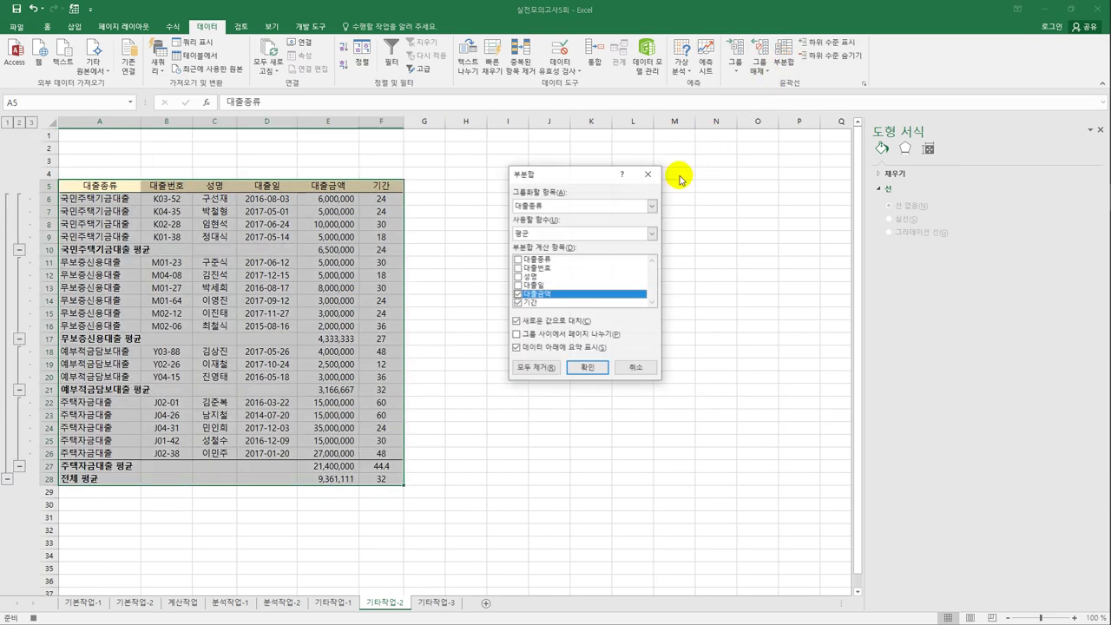
{"action": "left_click", "coordinate": [561, 232]}
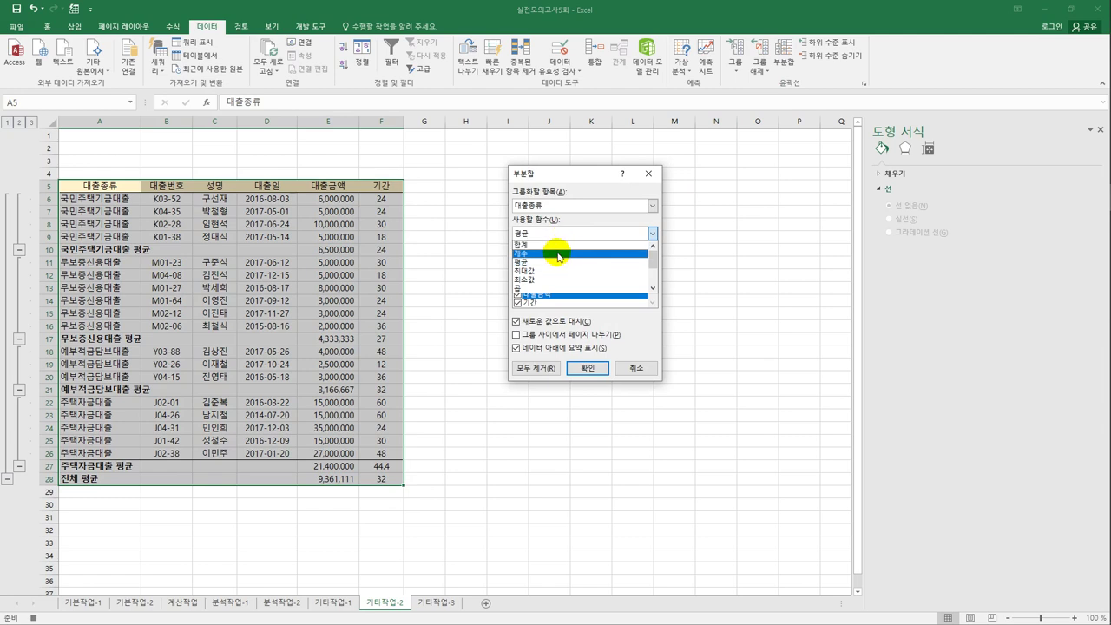
{"action": "left_click", "coordinate": [558, 254]}
{"action": "left_click", "coordinate": [518, 294]}
{"action": "left_click", "coordinate": [519, 303]}
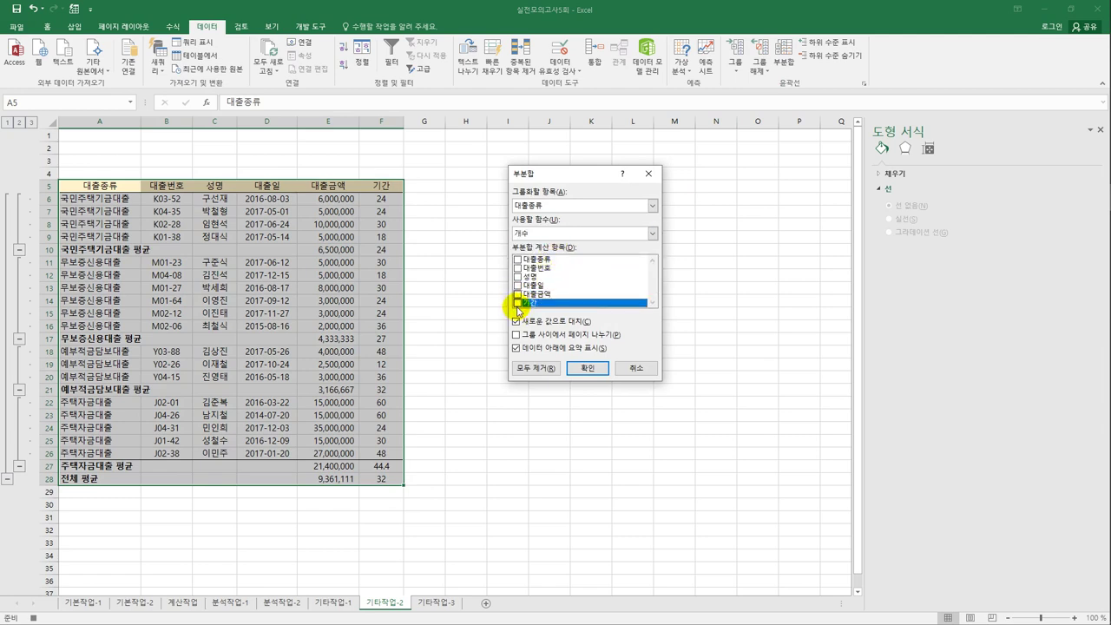
{"action": "left_click", "coordinate": [519, 277]}
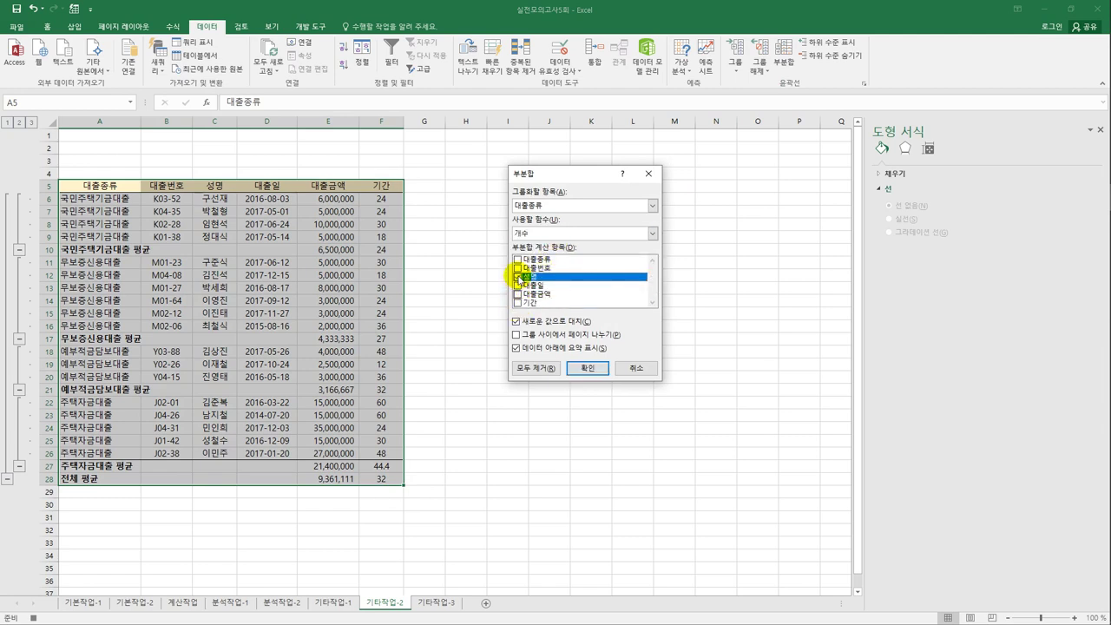
{"action": "left_click", "coordinate": [524, 322]}
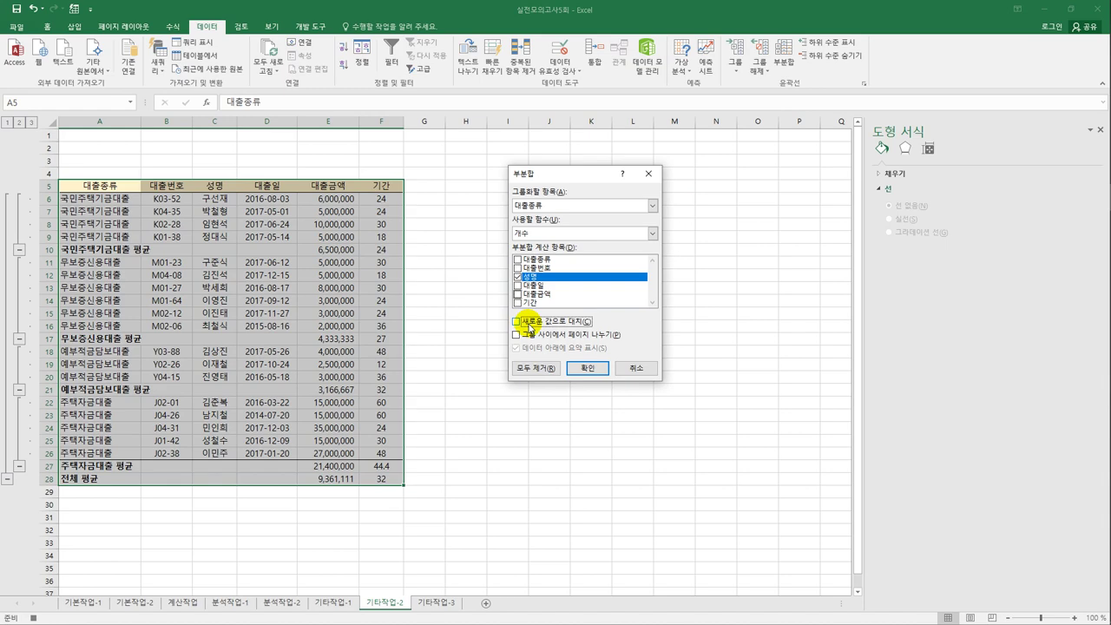
{"action": "left_click", "coordinate": [588, 368]}
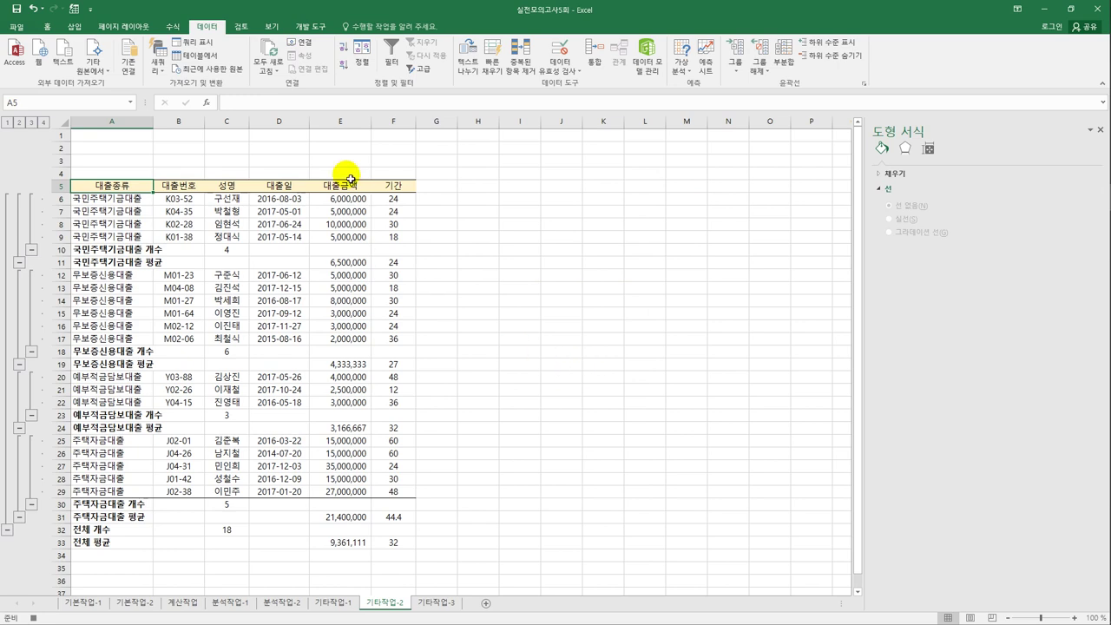
{"action": "left_click", "coordinate": [315, 28]}
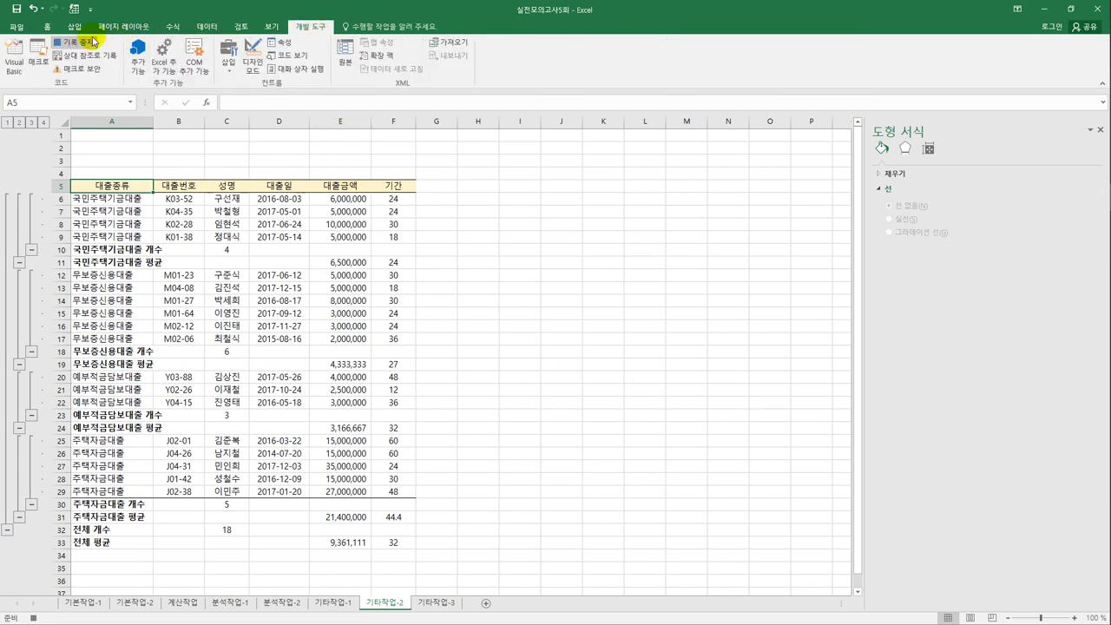
{"action": "left_click", "coordinate": [487, 275]}
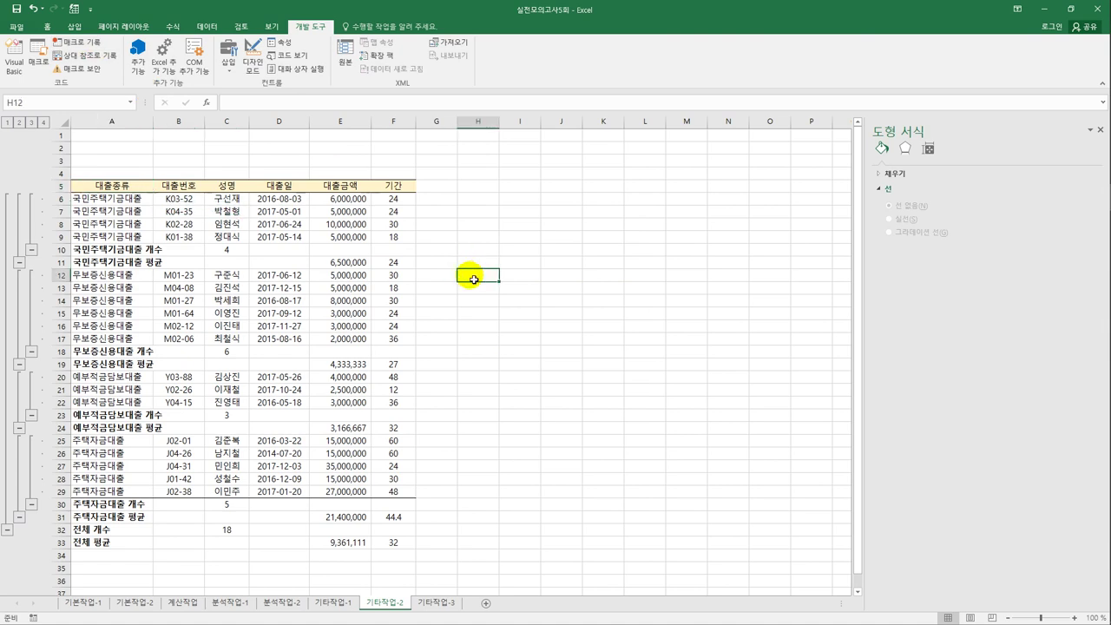
- Draw a form control button over cells B2:C3 and assign the 부분합 macro to it
{"action": "left_click", "coordinate": [229, 59]}
{"action": "left_click", "coordinate": [224, 95]}
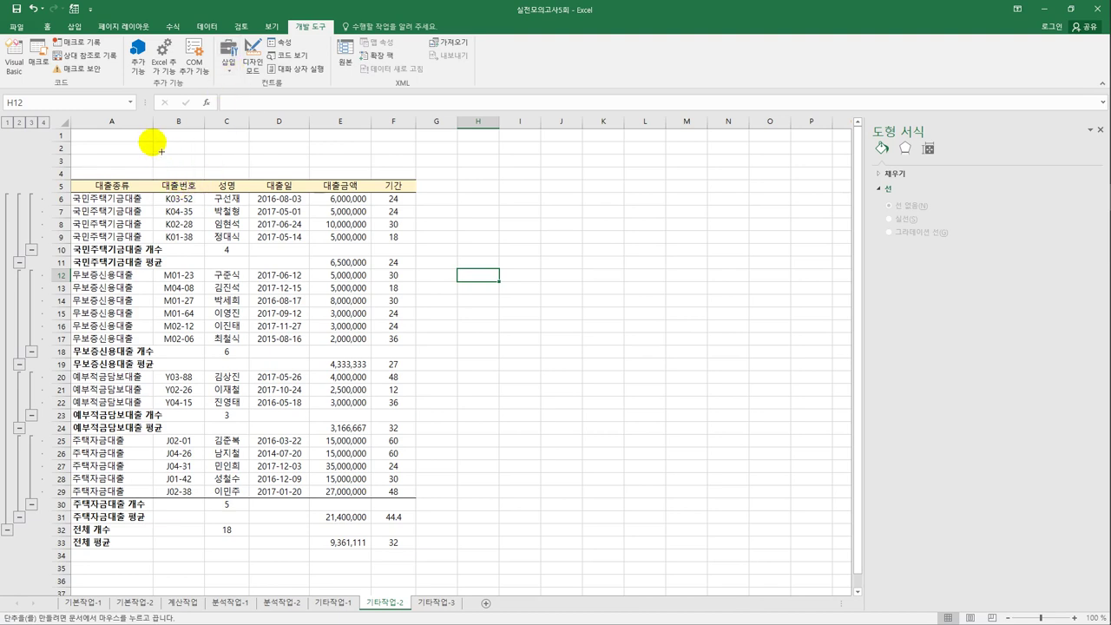
{"action": "left_click_drag", "start_coordinate": [153, 142], "coordinate": [260, 175]}
{"action": "left_click", "coordinate": [484, 206]}
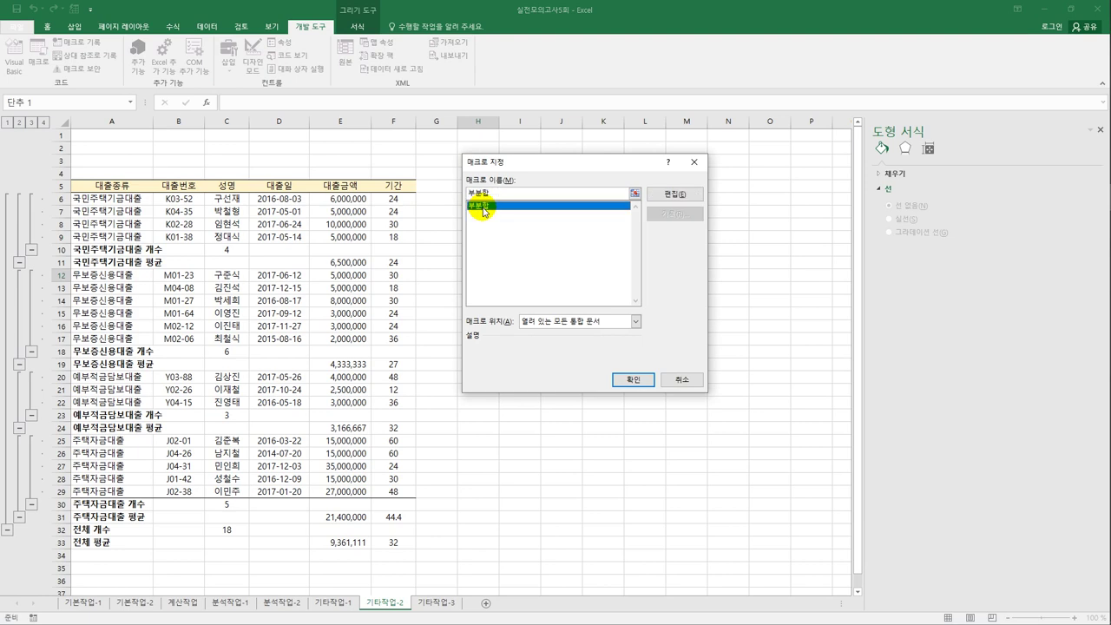
{"action": "left_click", "coordinate": [639, 379]}
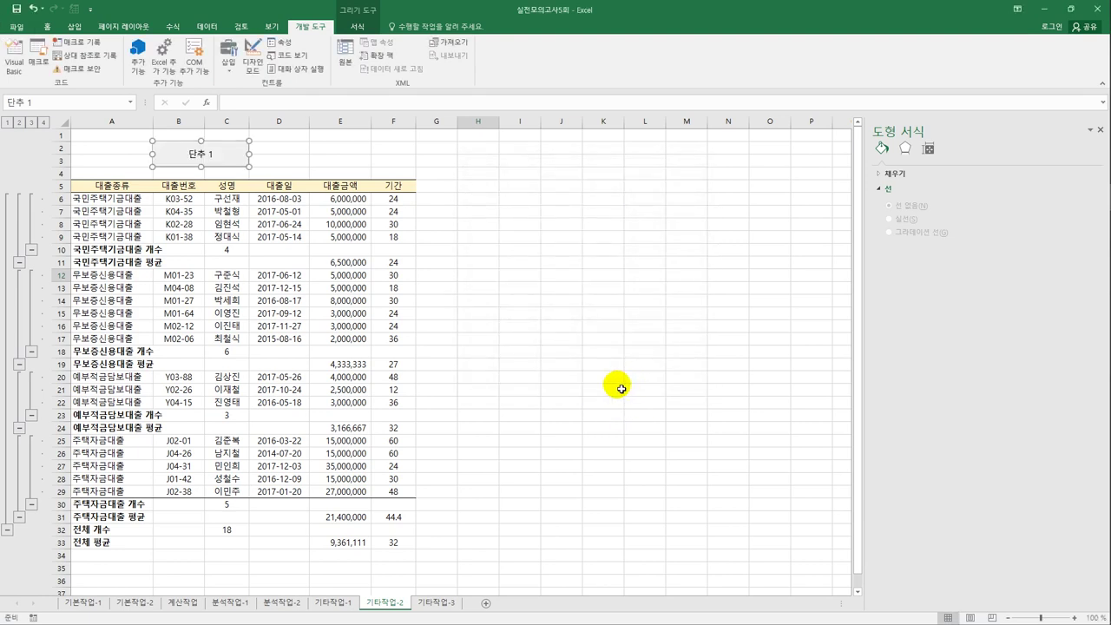
- Label the new button 부분합 and deselect it
{"action": "type", "text": "부분"}
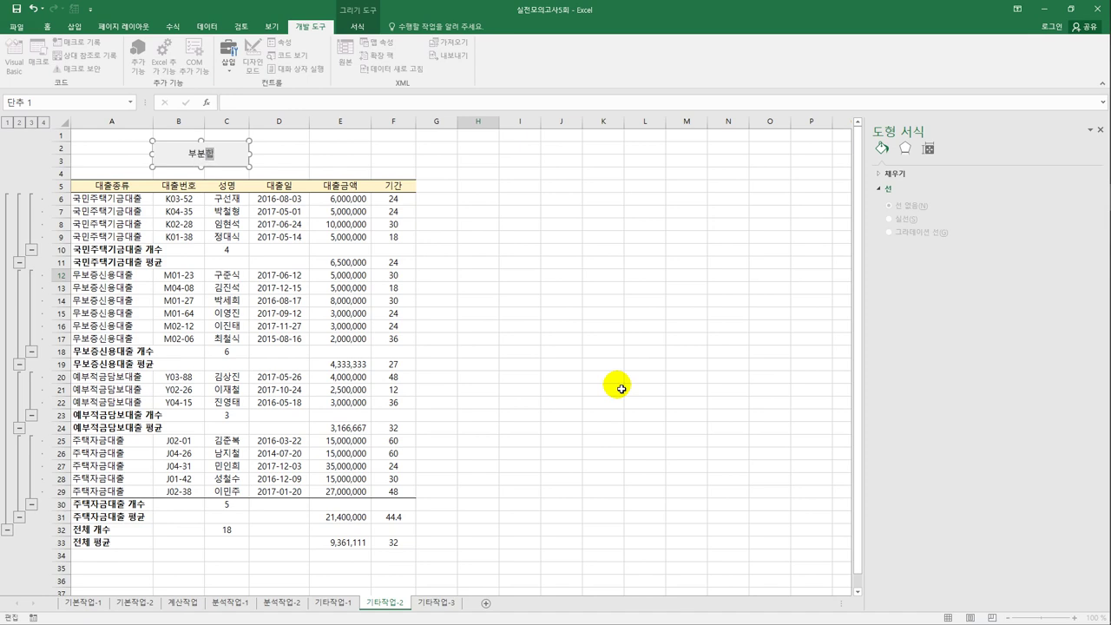
{"action": "type", "text": "합"}
{"action": "left_click", "coordinate": [556, 326]}
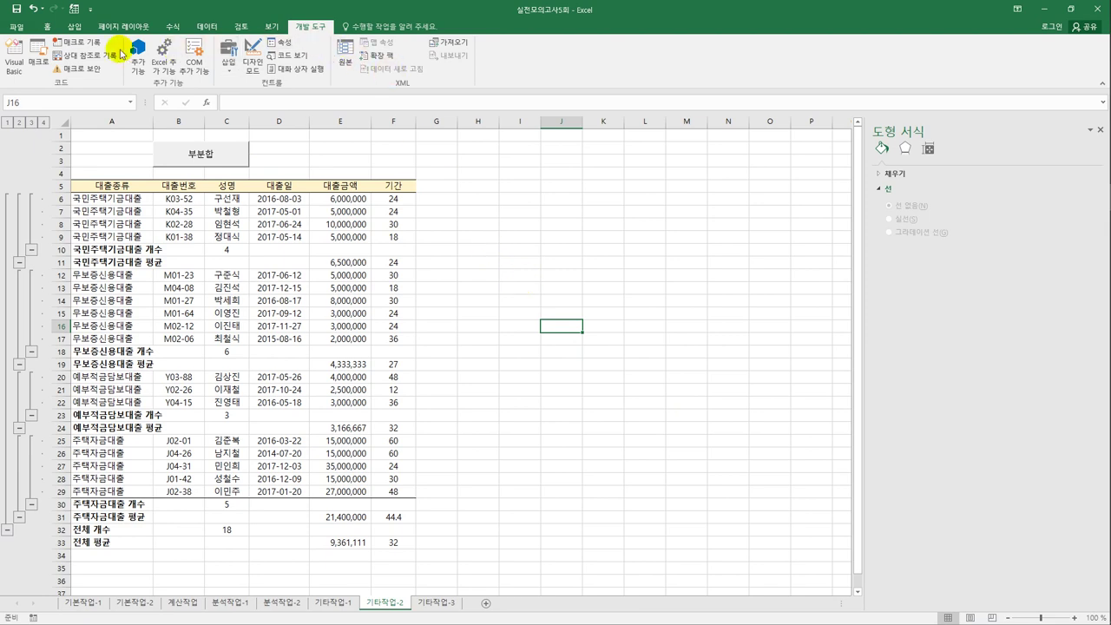
- Start recording a macro named 부분합해제 stored in the current workbook (현재 통합 문서)
{"action": "left_click", "coordinate": [70, 45]}
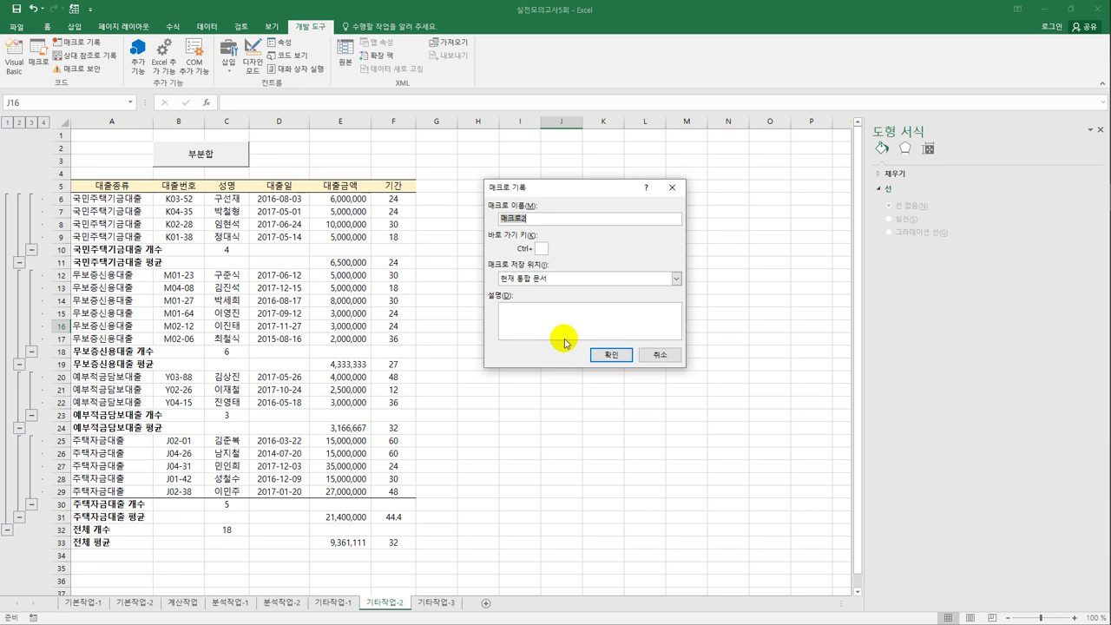
{"action": "type", "text": "부분합해제"}
{"action": "left_click", "coordinate": [612, 355]}
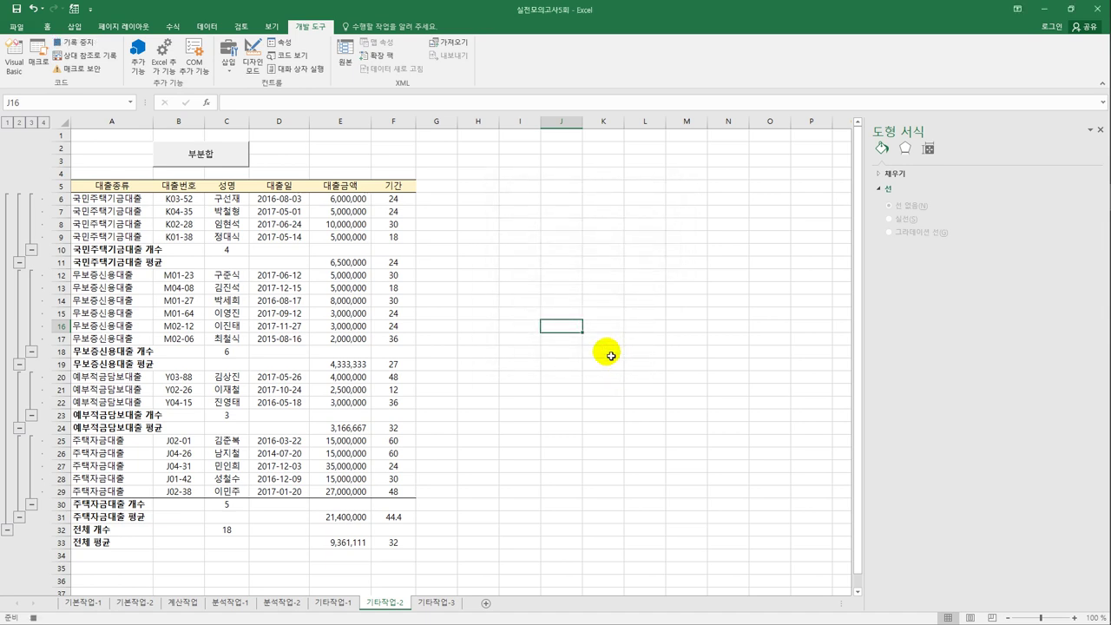
- Remove all subtotals from the loan table and stop recording the 부분합해제 macro
{"action": "left_click", "coordinate": [260, 224]}
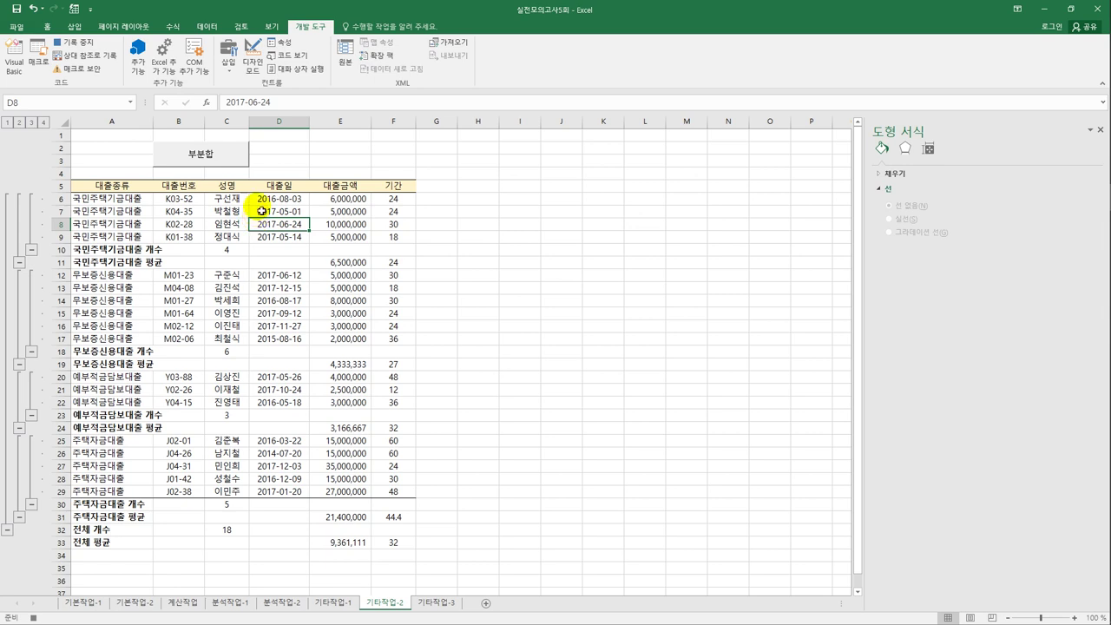
{"action": "left_click", "coordinate": [205, 26]}
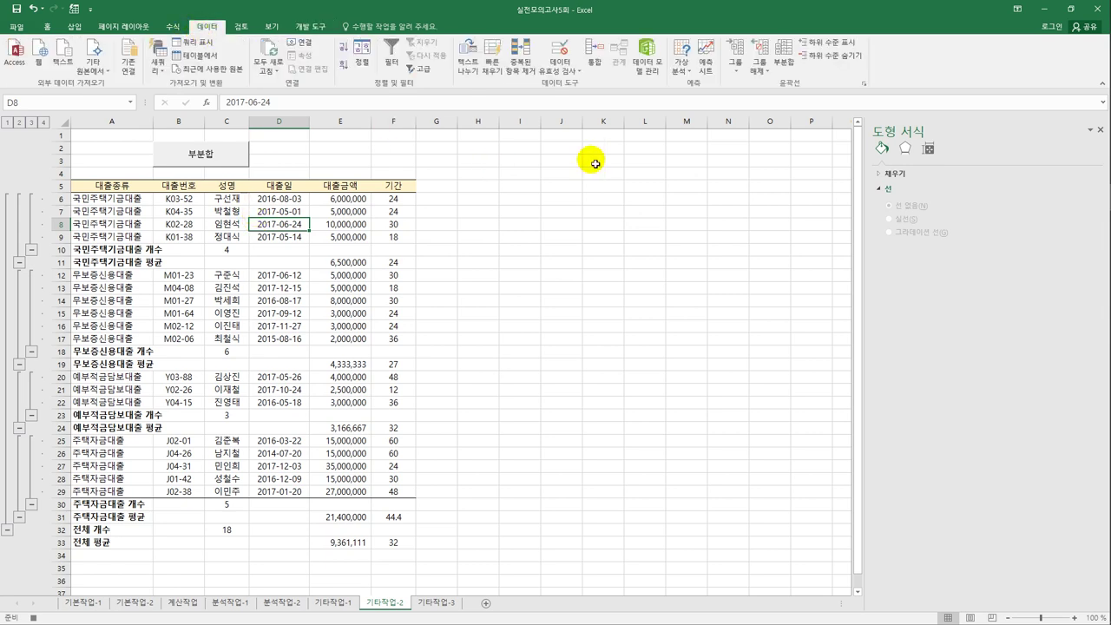
{"action": "left_click", "coordinate": [784, 60]}
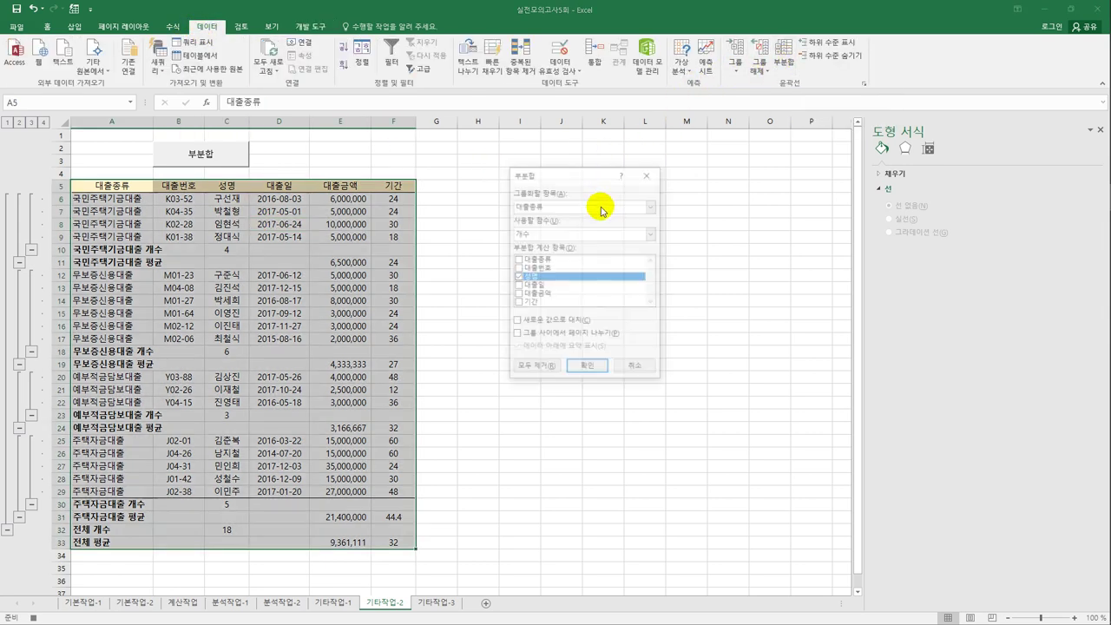
{"action": "left_click", "coordinate": [544, 368]}
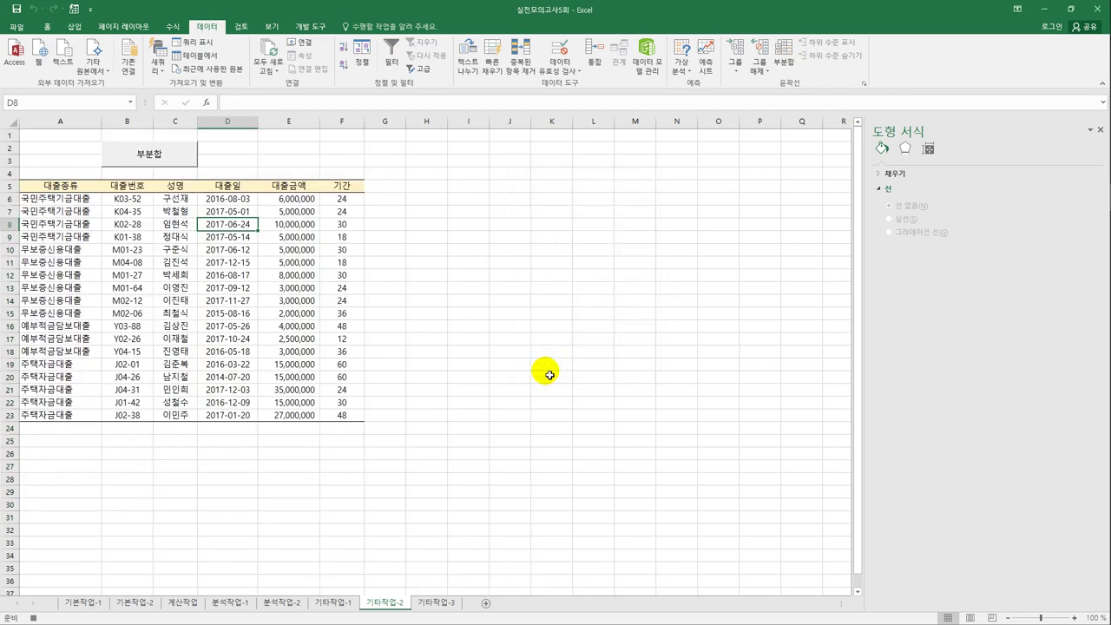
{"action": "left_click", "coordinate": [309, 26]}
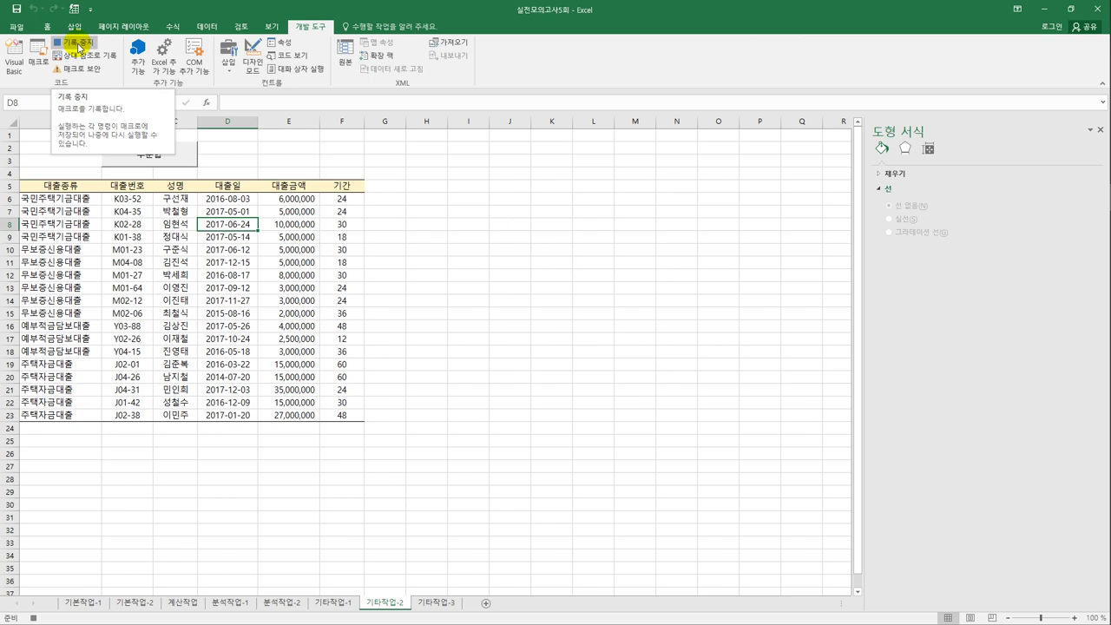
{"action": "left_click", "coordinate": [78, 48]}
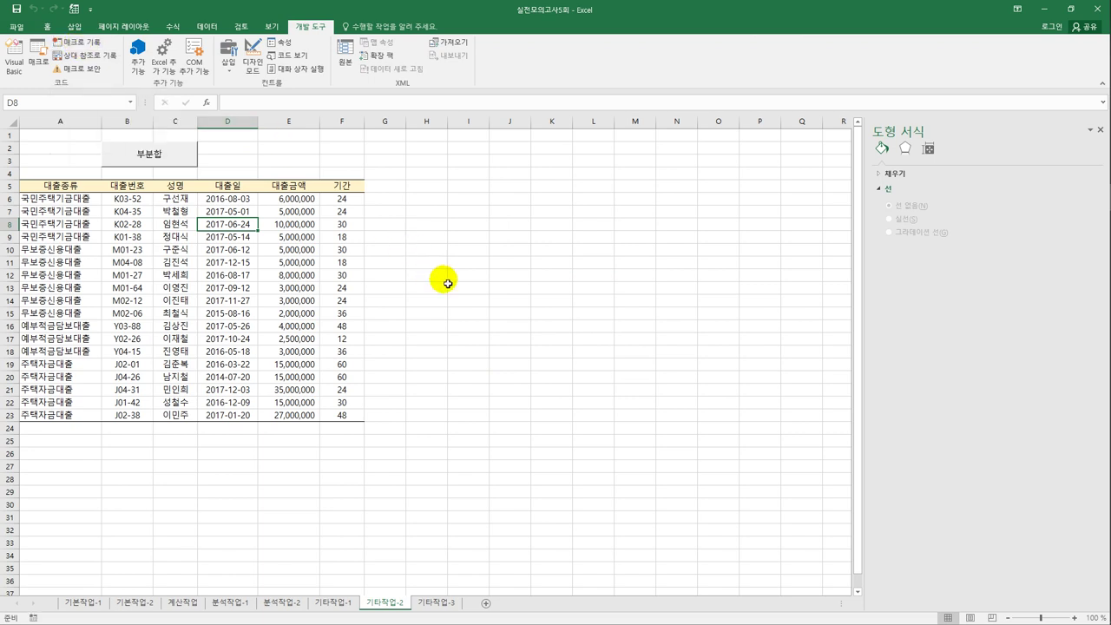
{"action": "left_click", "coordinate": [488, 288]}
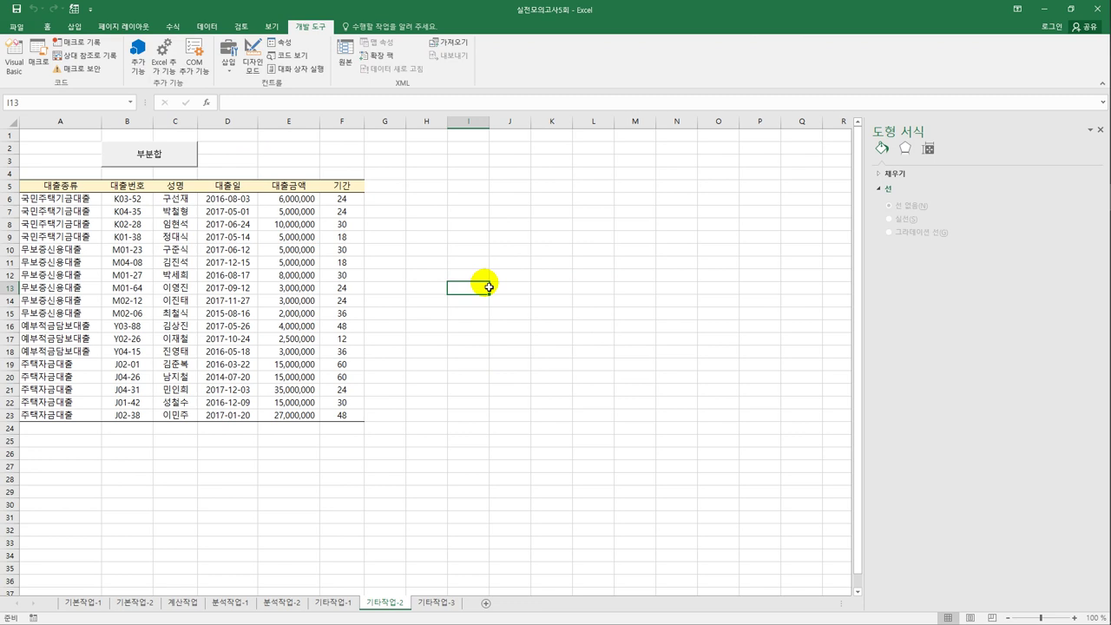
- Draw a form control button over cells E2:F3 and assign the 부분합해제 macro to it
{"action": "left_click", "coordinate": [224, 61]}
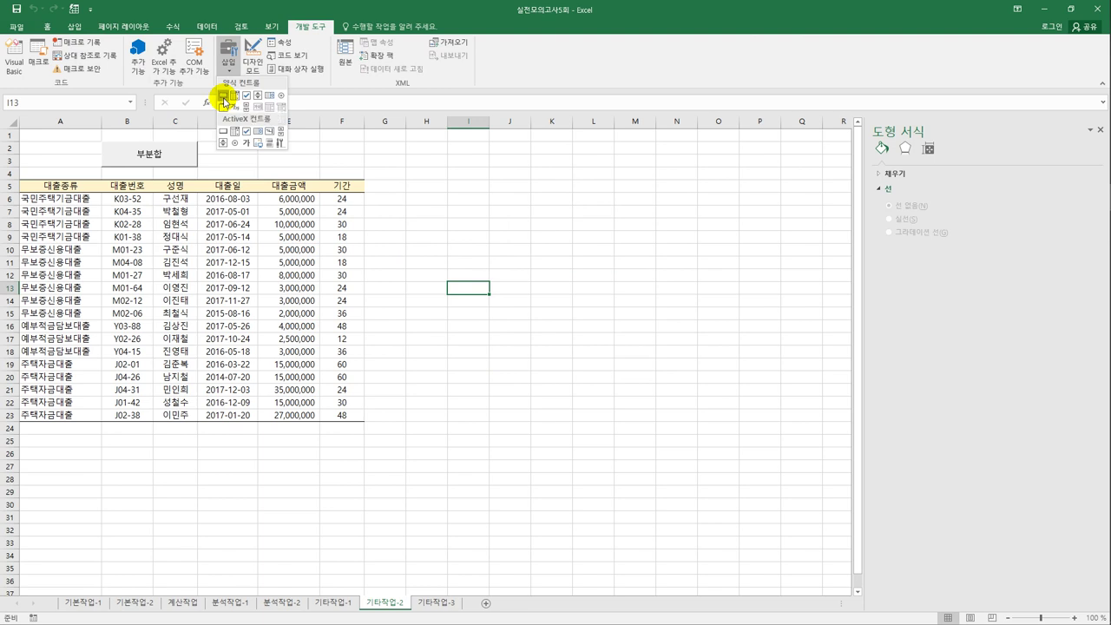
{"action": "left_click", "coordinate": [223, 95]}
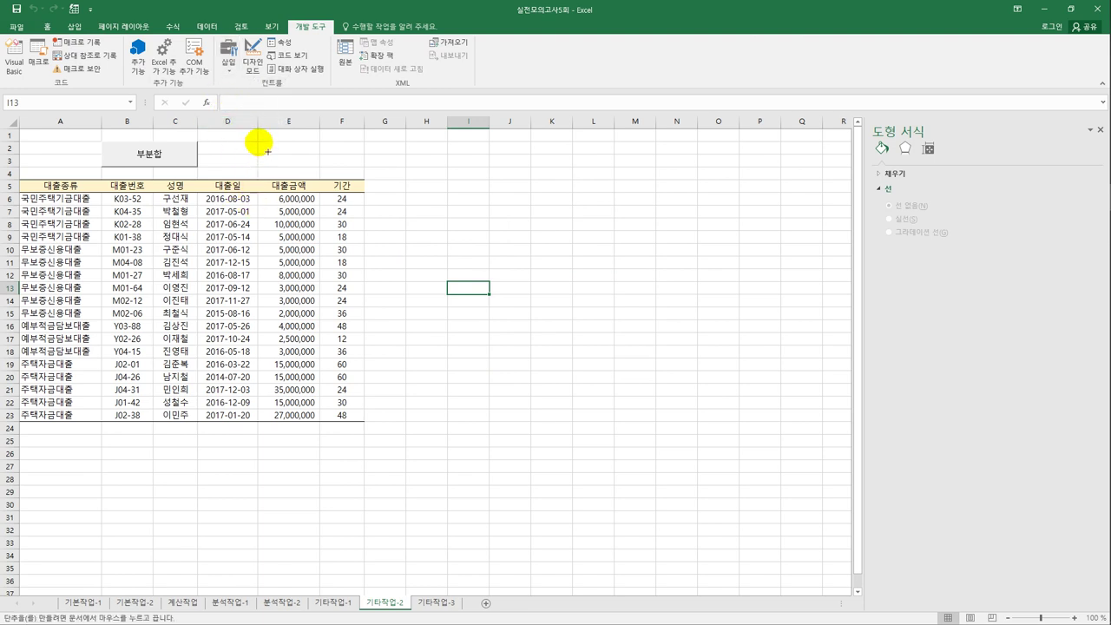
{"action": "left_click_drag", "start_coordinate": [258, 142], "coordinate": [355, 169]}
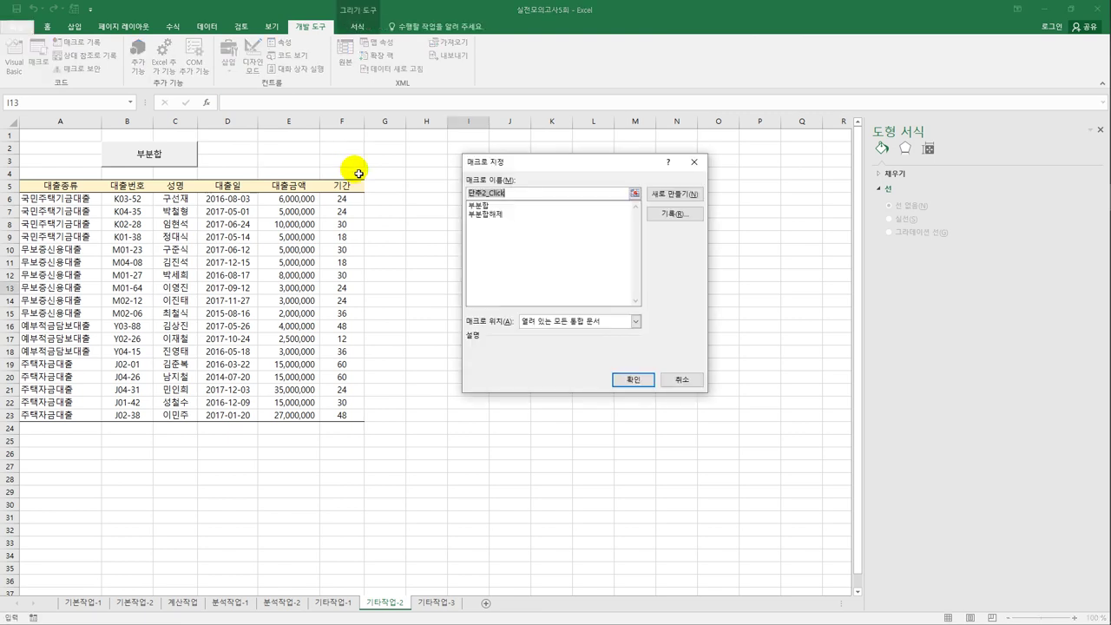
{"action": "left_click", "coordinate": [492, 214]}
{"action": "left_click", "coordinate": [635, 379]}
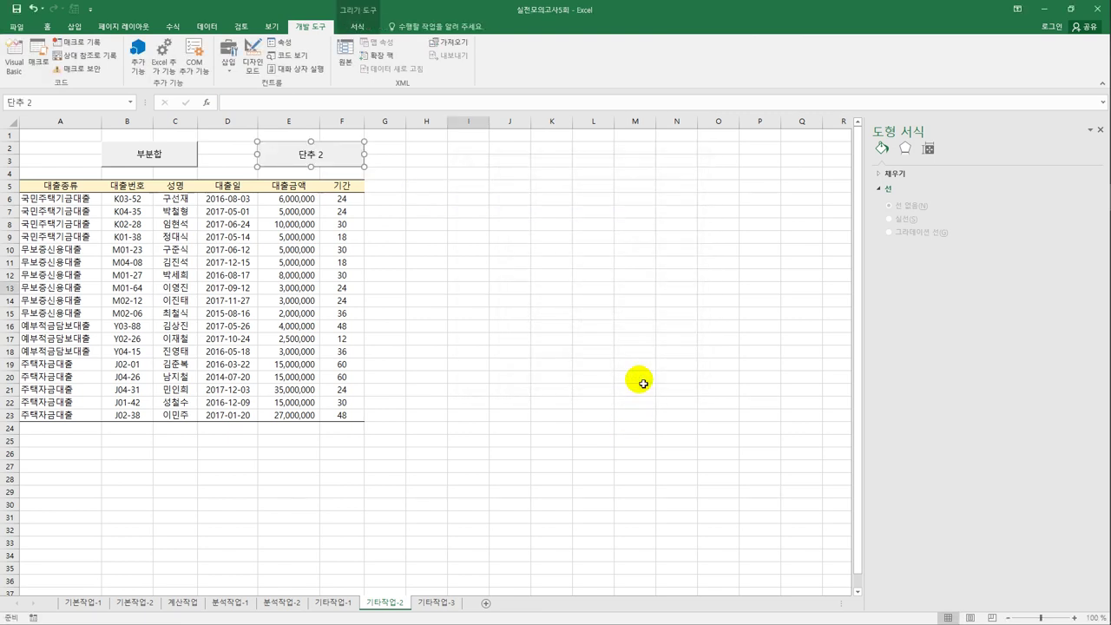
- Label the new button 부분합해제 and test both macro buttons by applying and removing the subtotals
{"action": "type", "text": "부분합"}
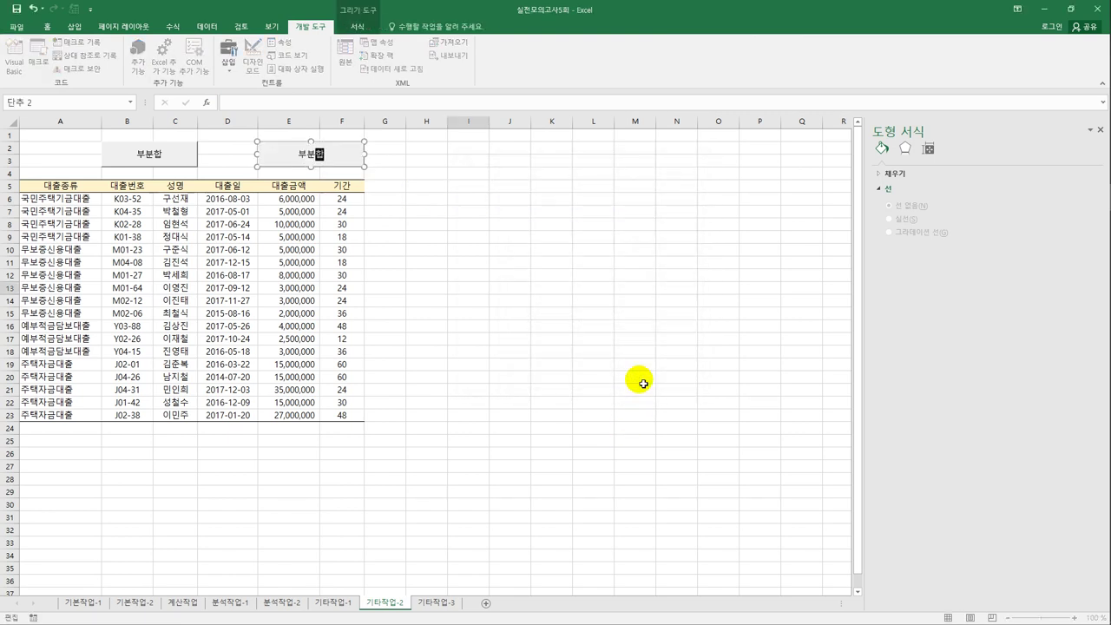
{"action": "type", "text": "해제"}
{"action": "left_click", "coordinate": [642, 382]}
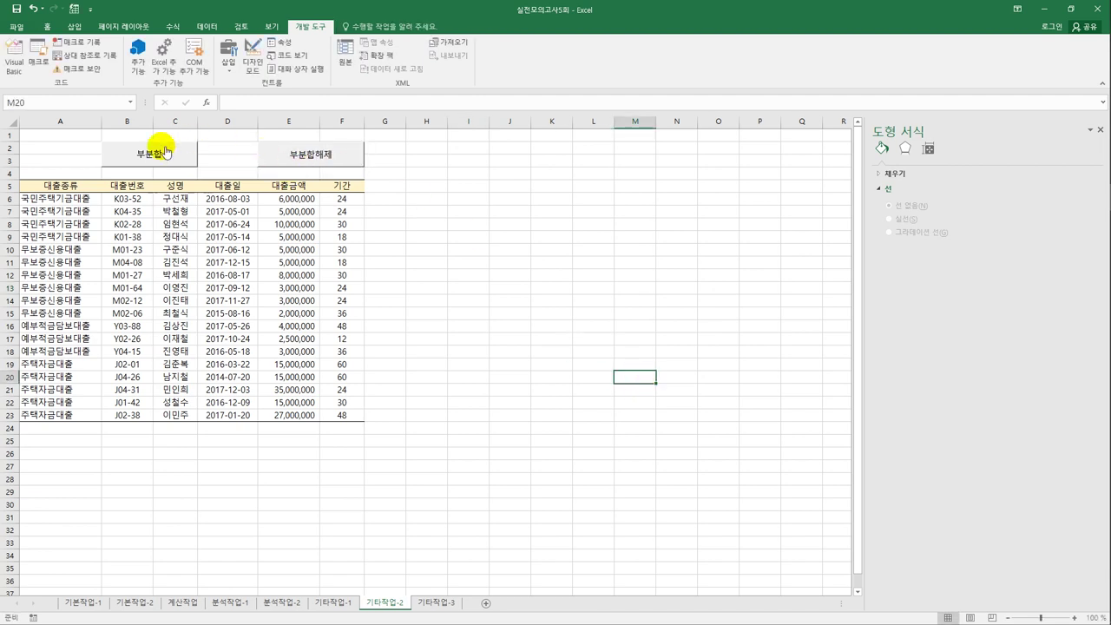
{"action": "left_click", "coordinate": [159, 153]}
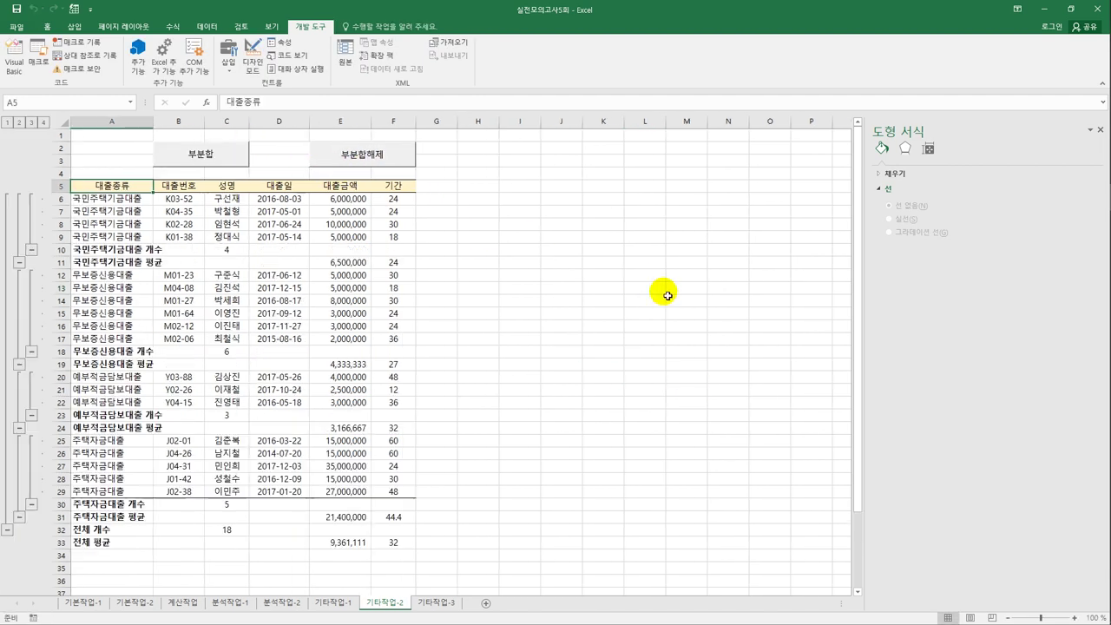
{"action": "left_click", "coordinate": [386, 160]}
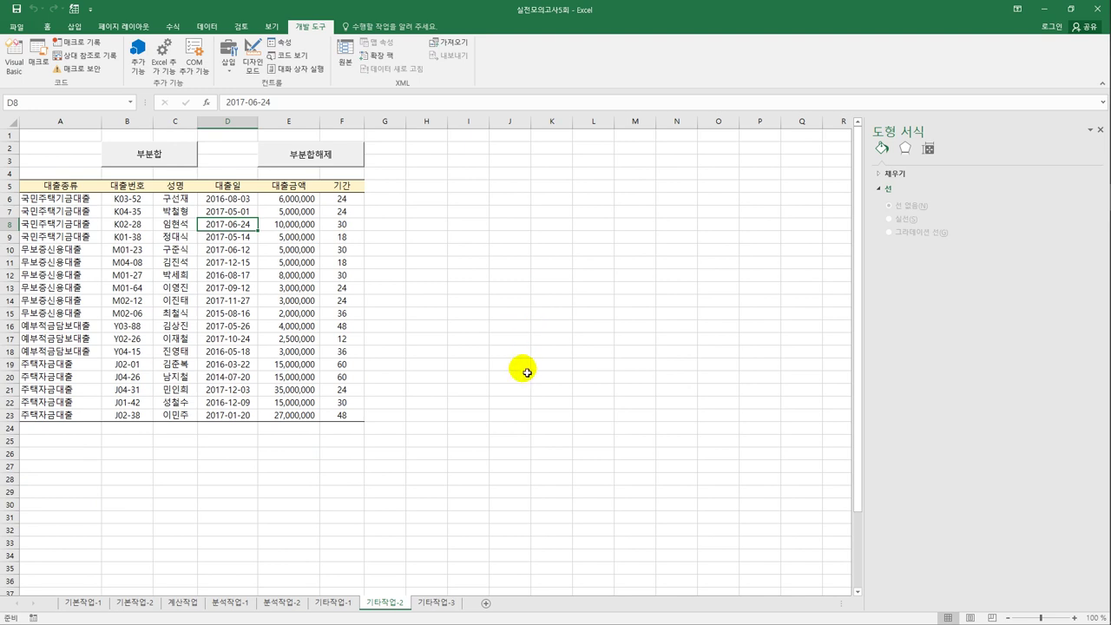
- On the 기타작업-3 sheet, turn on design mode and open the click event procedure of the 대출신청 button
{"action": "left_click", "coordinate": [444, 605]}
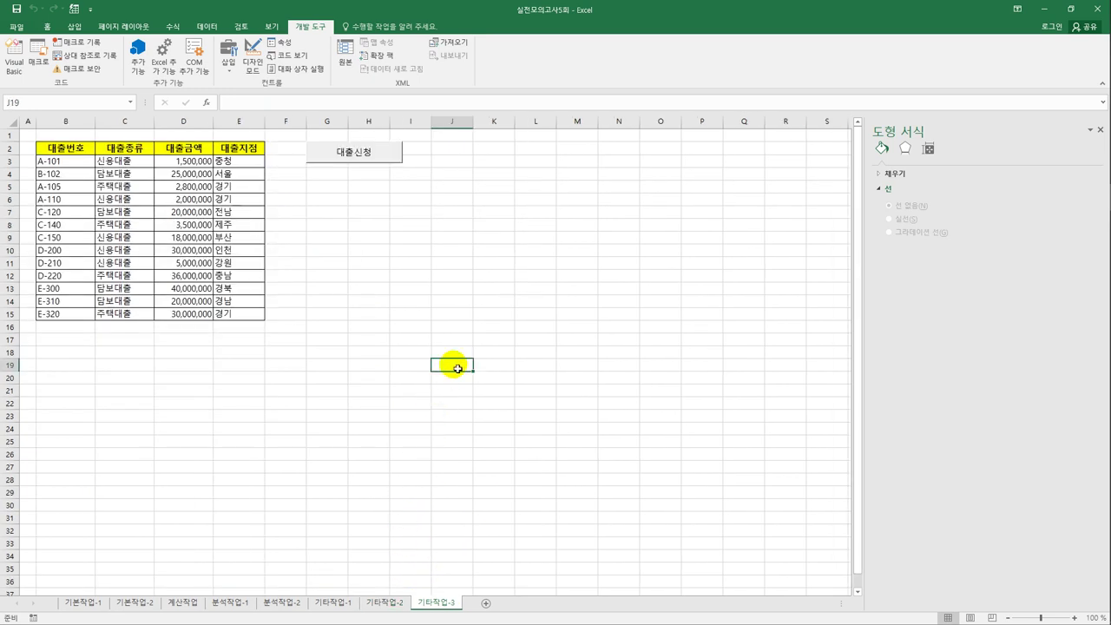
{"action": "left_click", "coordinate": [463, 360]}
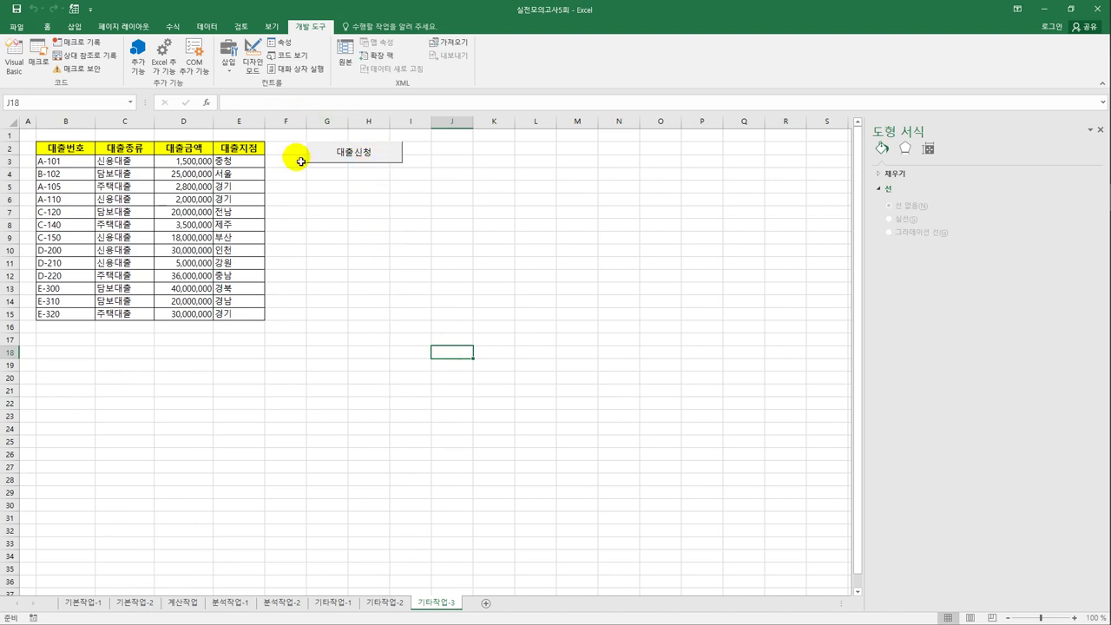
{"action": "left_click", "coordinate": [253, 64]}
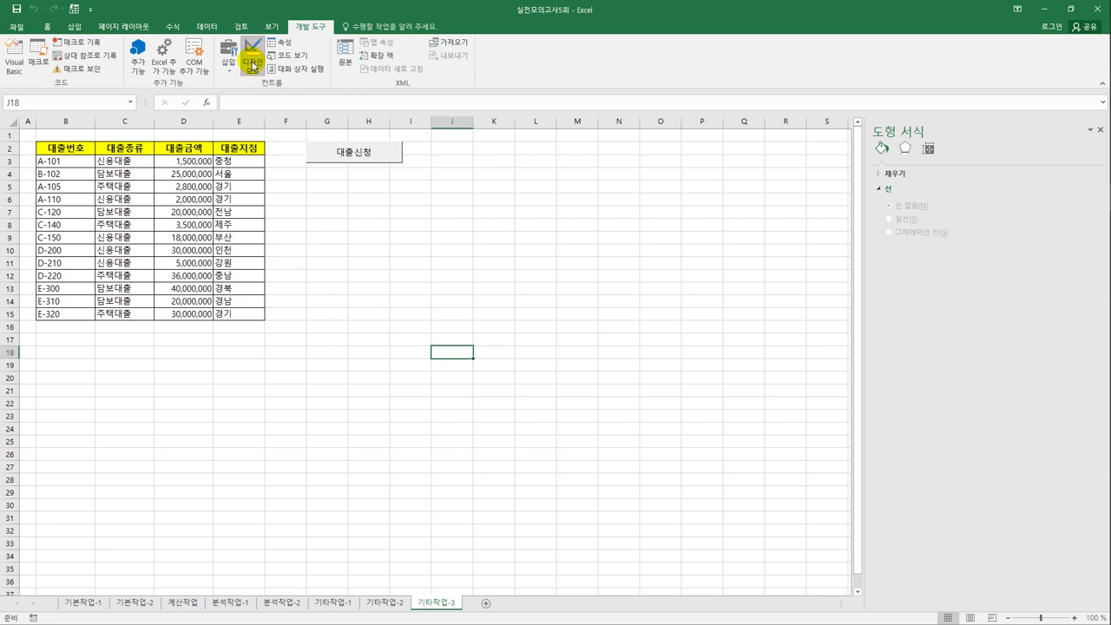
{"action": "left_click", "coordinate": [356, 157]}
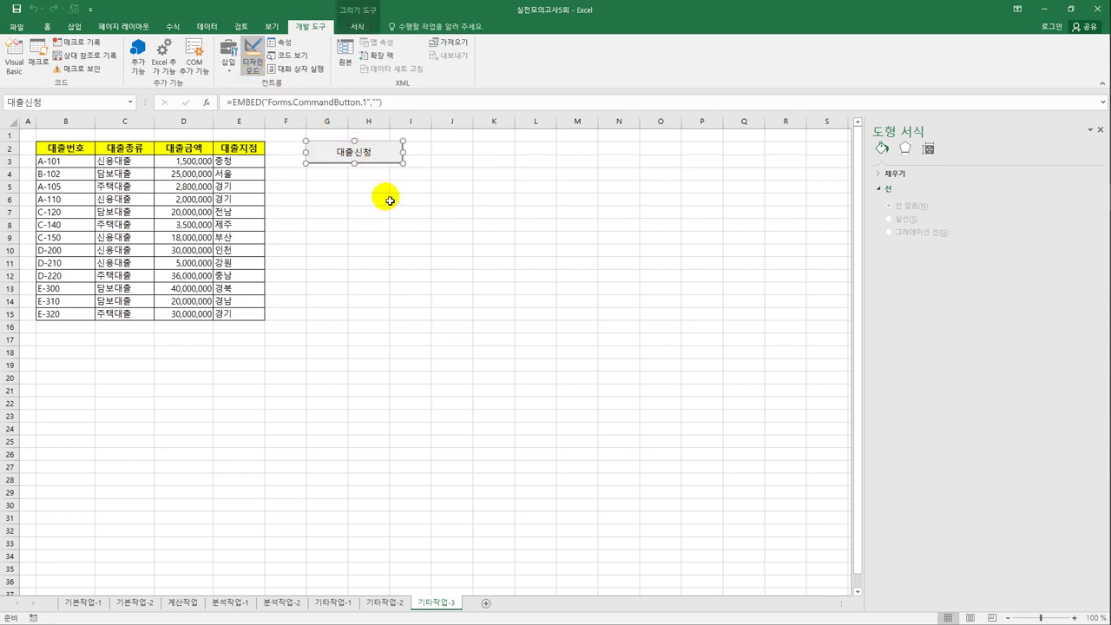
{"action": "double_click", "coordinate": [383, 153]}
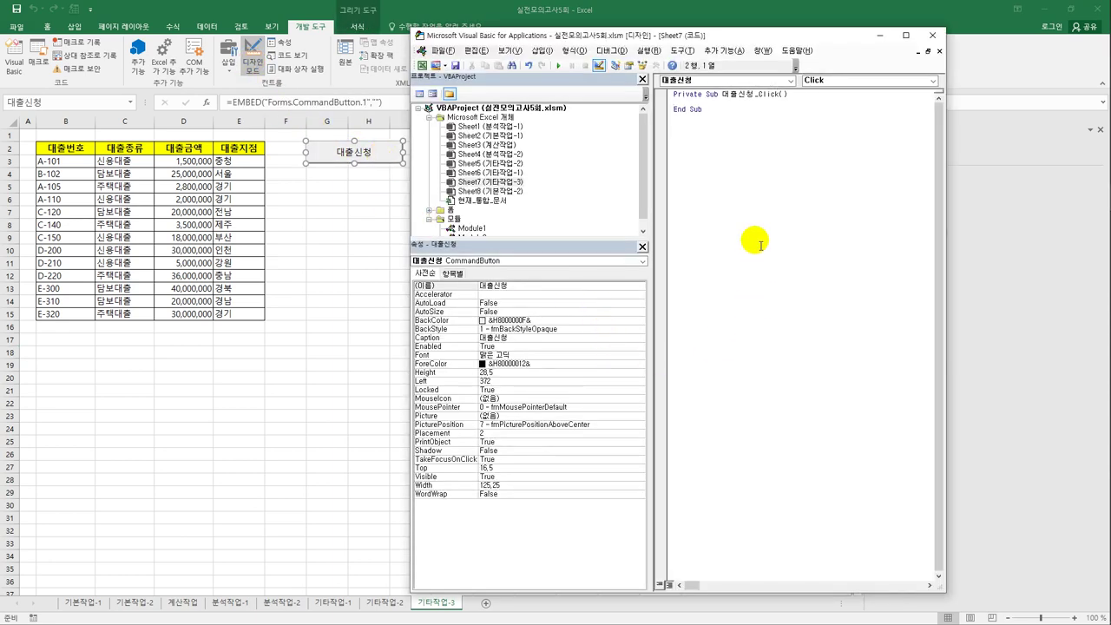
- Add the statement 대출신청관리.Show to the 대출신청_Click procedure
{"action": "key", "text": "Tab"}
{"action": "type", "text": "대"}
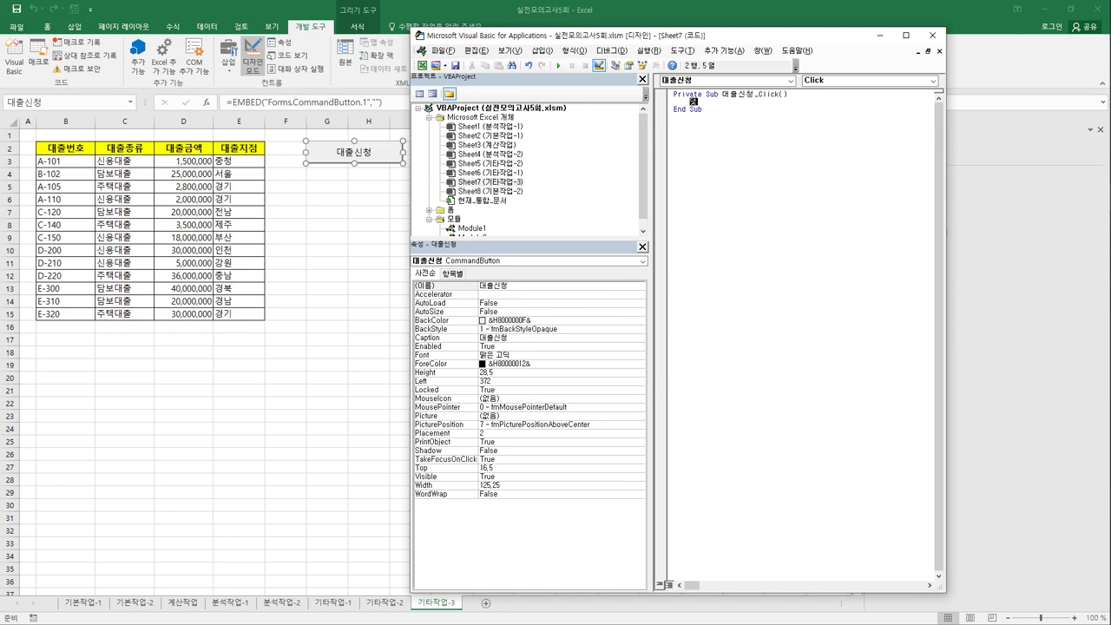
{"action": "type", "text": "출신청관리.sh"}
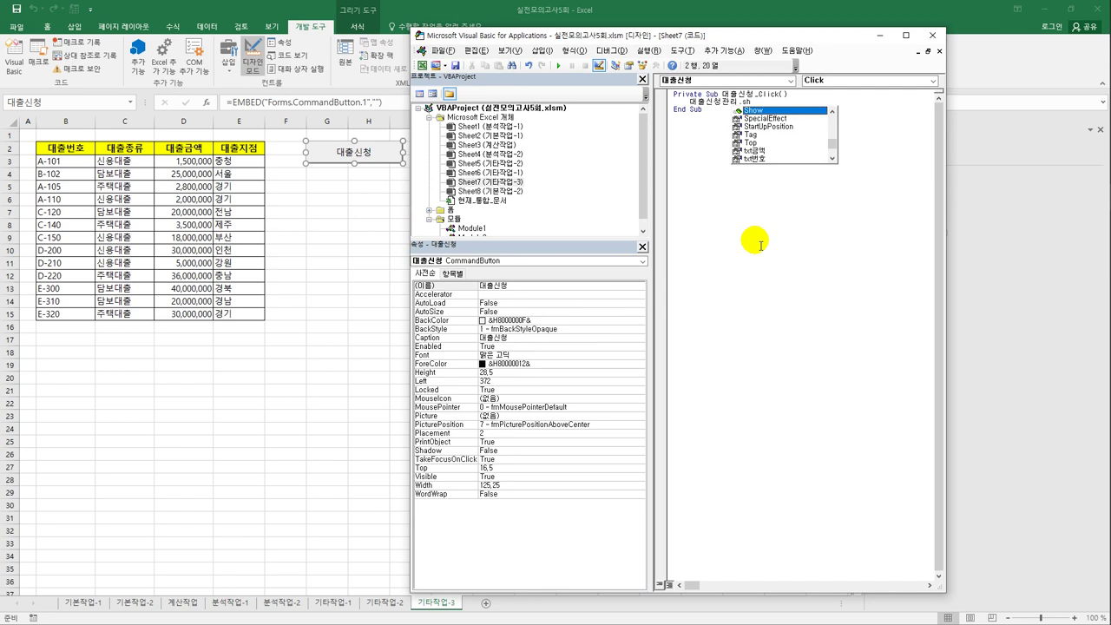
{"action": "key", "text": "Tab"}
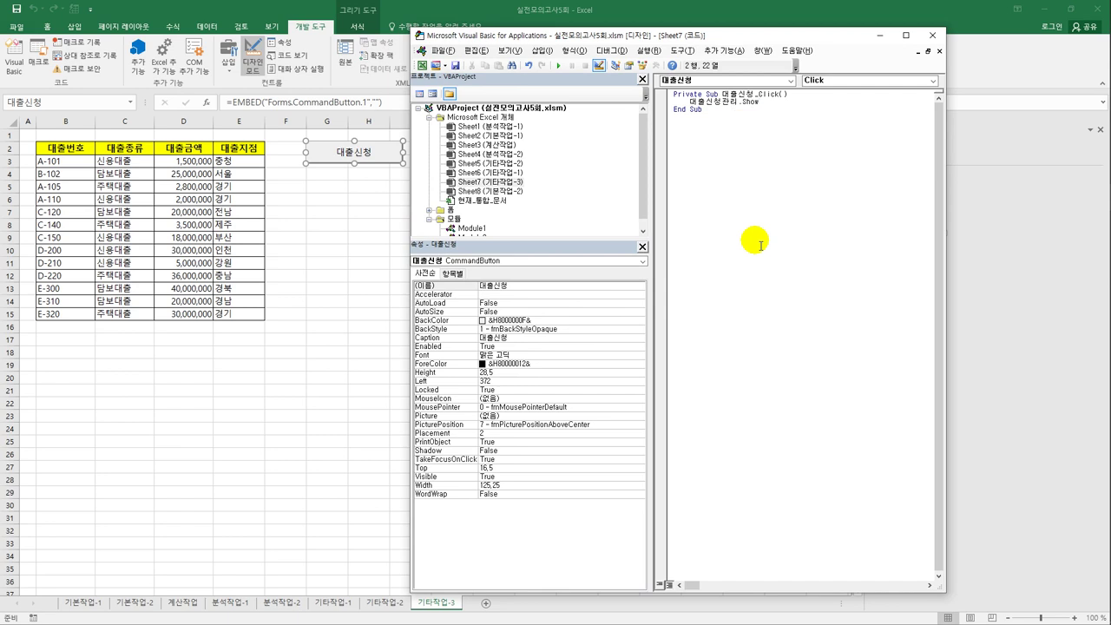
- Open the code of the 대출신청관리 form and create its UserForm Initialize event procedure
{"action": "double_click", "coordinate": [450, 211]}
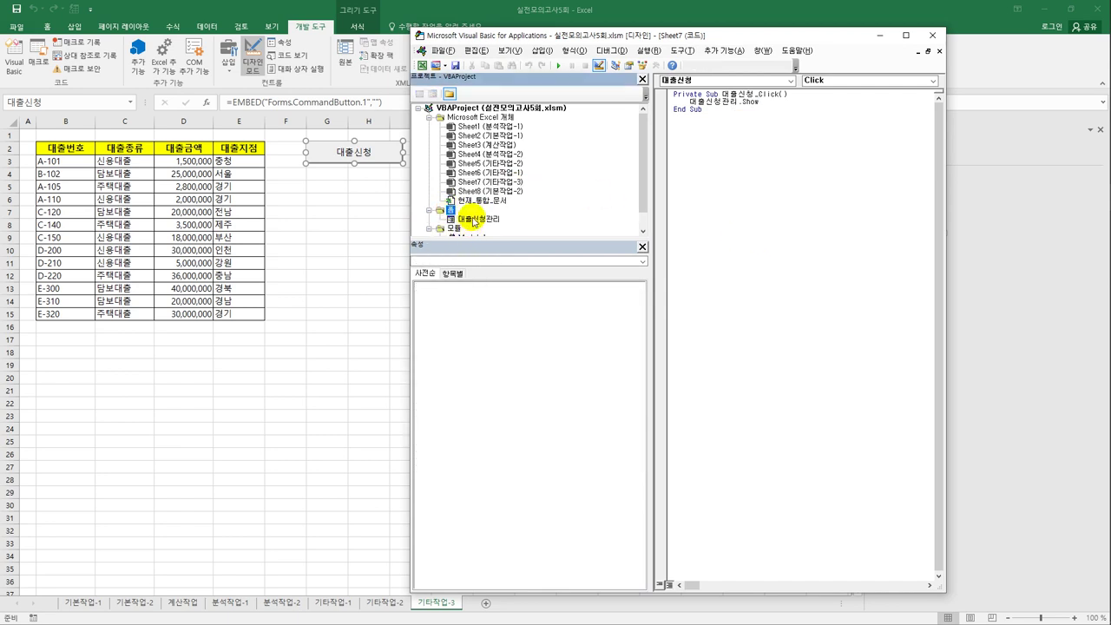
{"action": "left_click", "coordinate": [473, 220]}
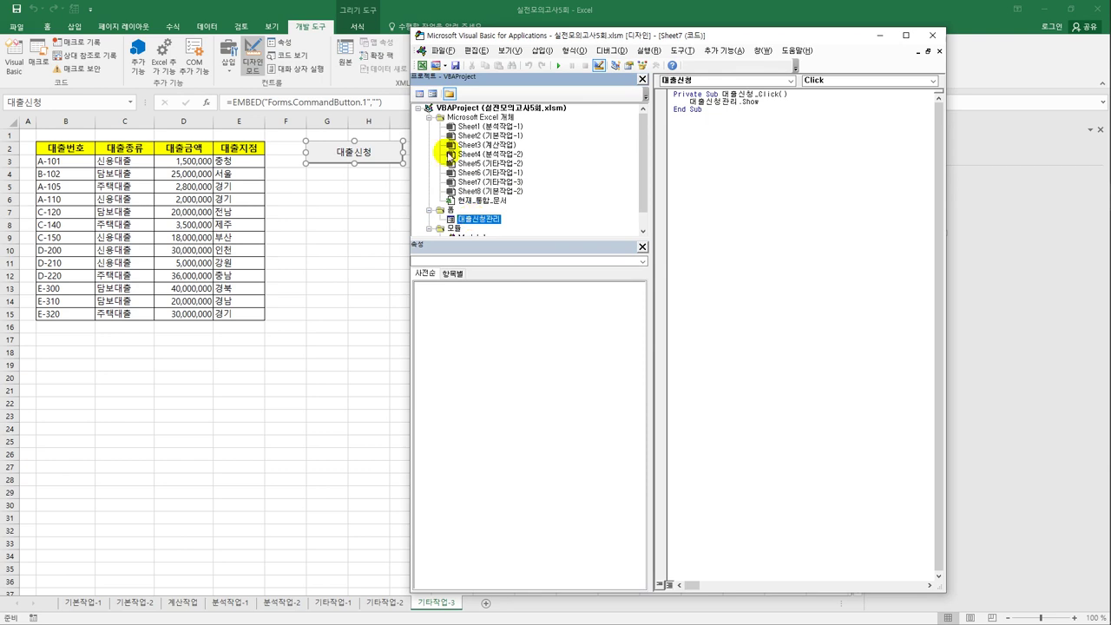
{"action": "left_click", "coordinate": [420, 93]}
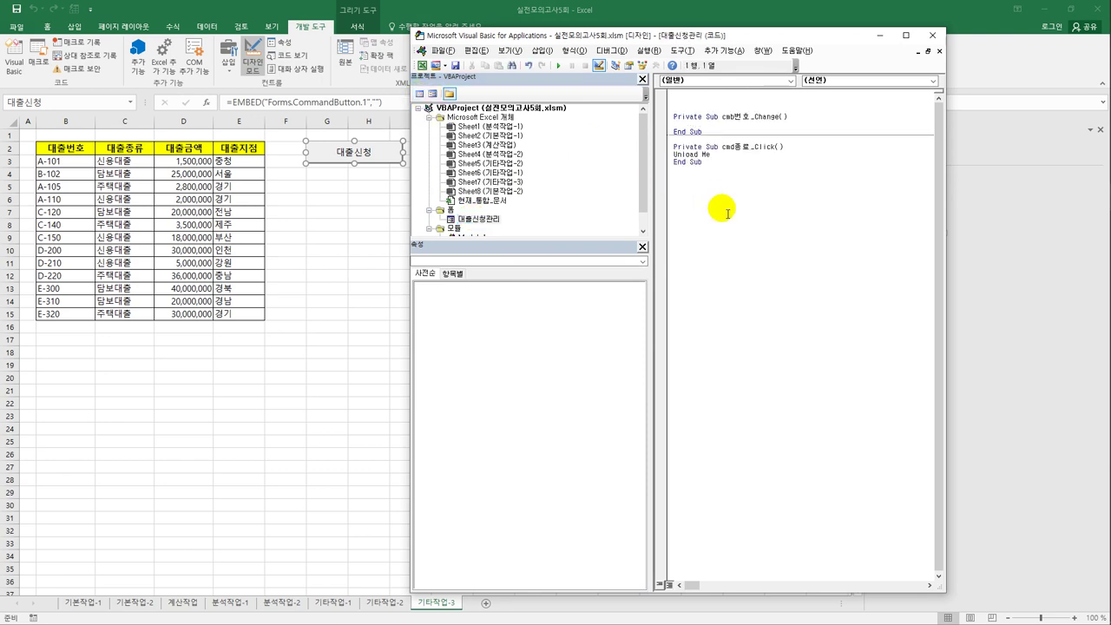
{"action": "left_click", "coordinate": [791, 81]}
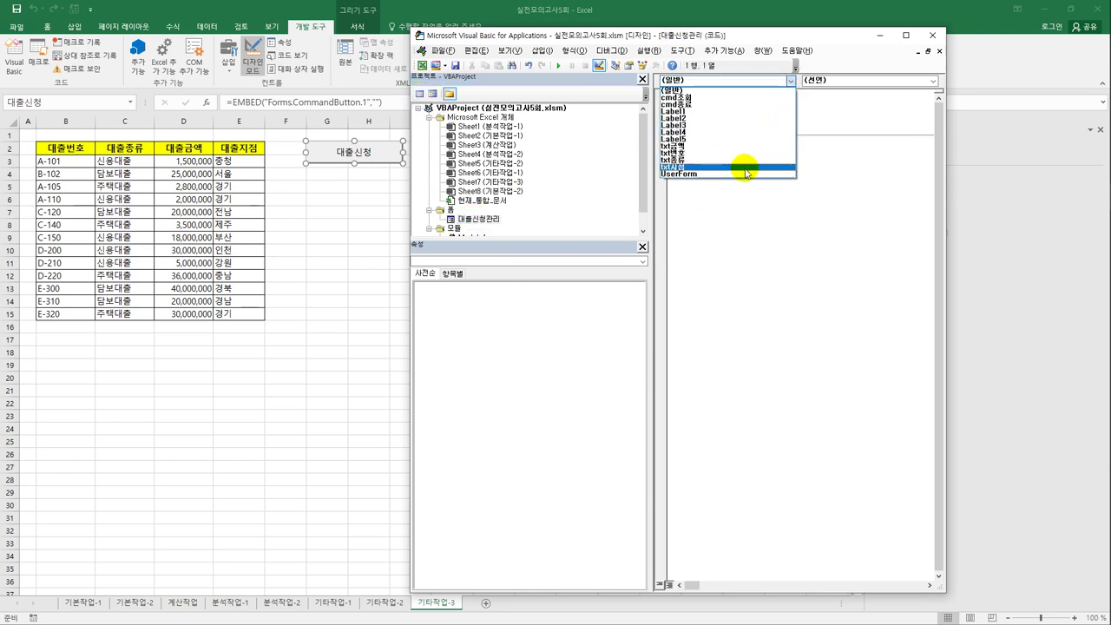
{"action": "left_click", "coordinate": [742, 170]}
{"action": "left_click", "coordinate": [840, 83]}
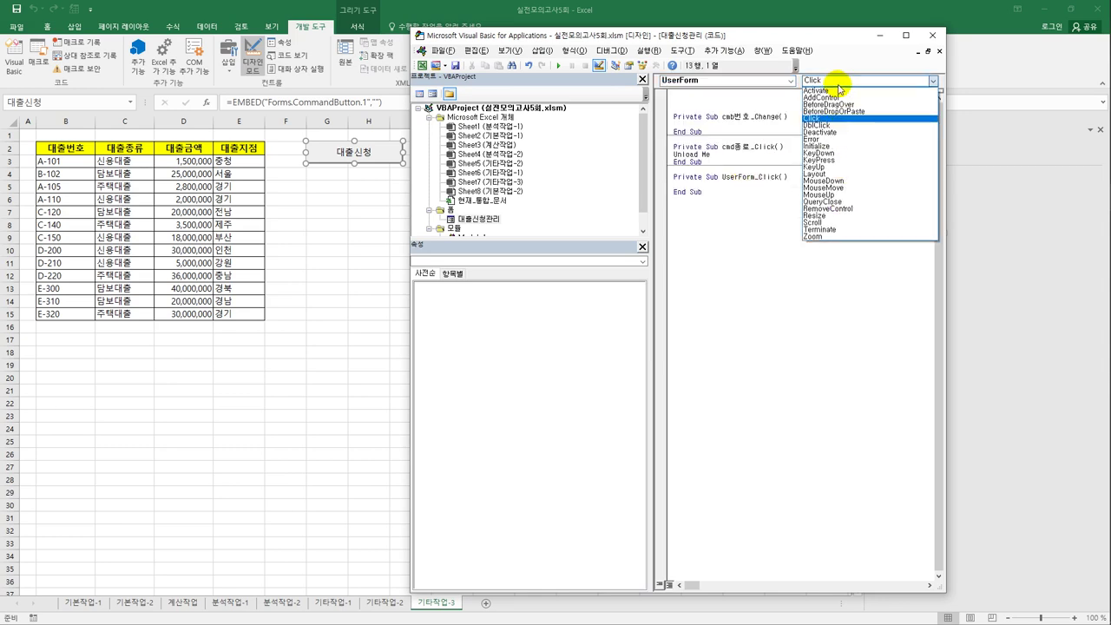
{"action": "left_click", "coordinate": [838, 147]}
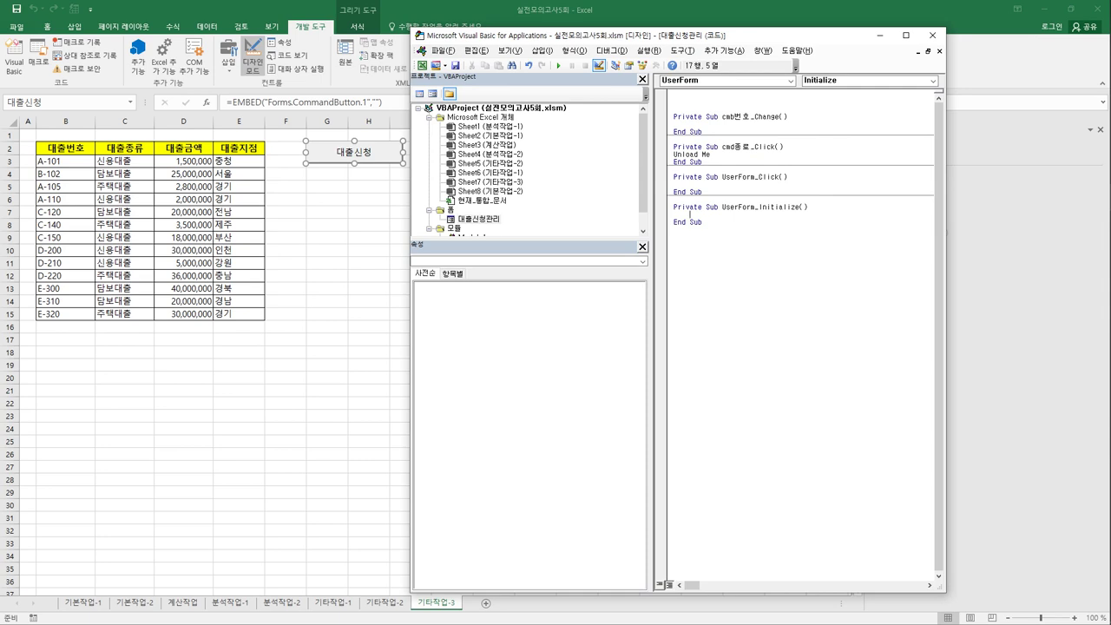
- Add the statement txt번호.SetFocus to the UserForm_Initialize procedure
{"action": "type", "text": "txt번호."}
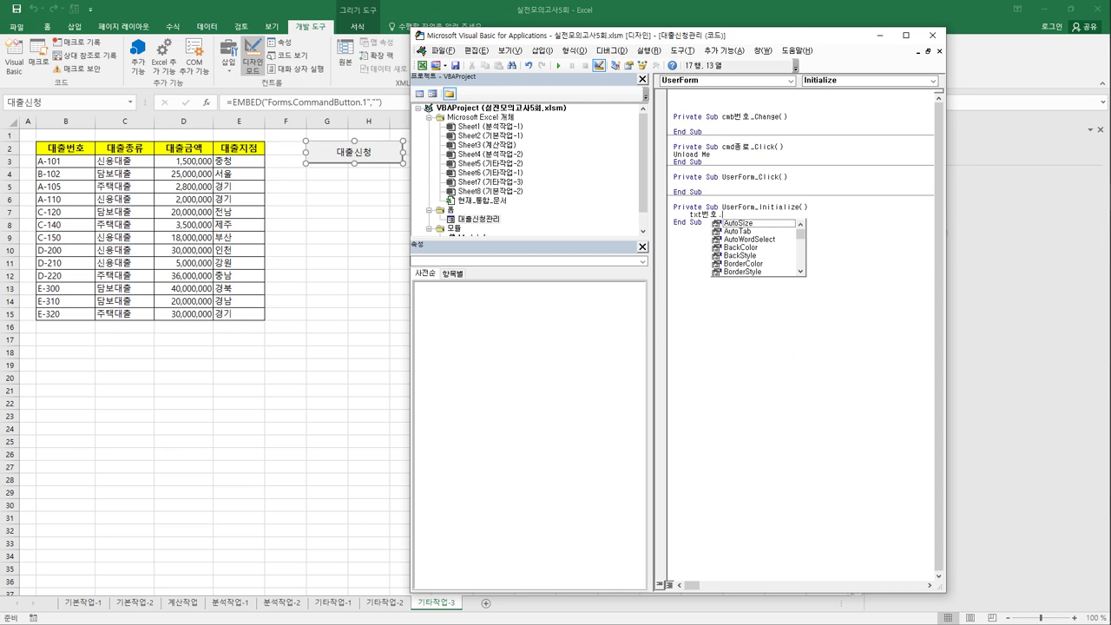
{"action": "type", "text": "set"}
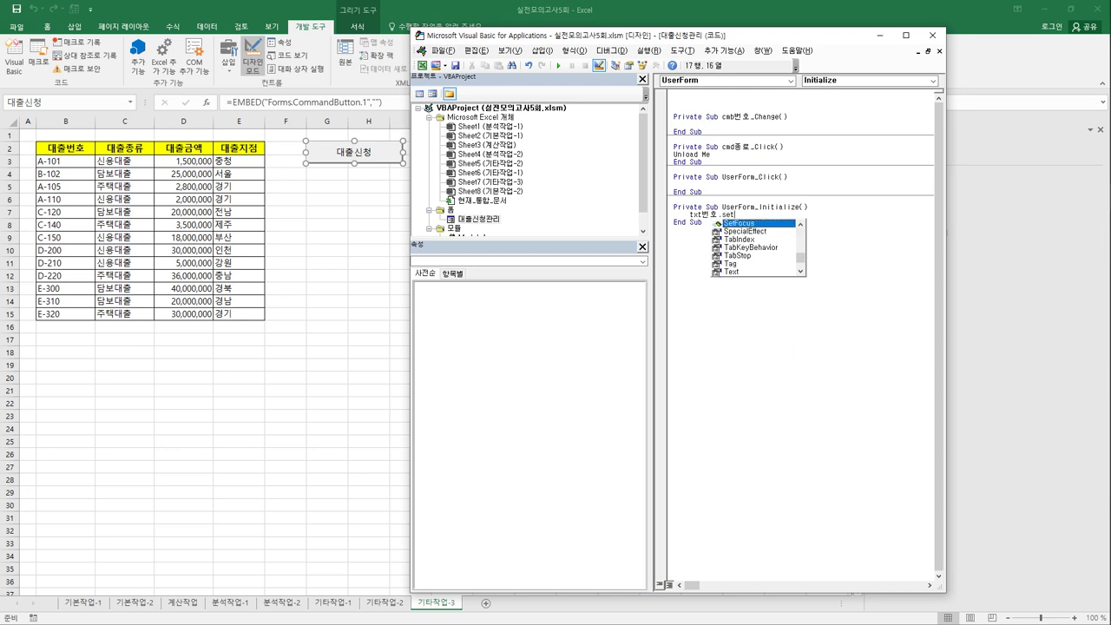
{"action": "key", "text": "Tab"}
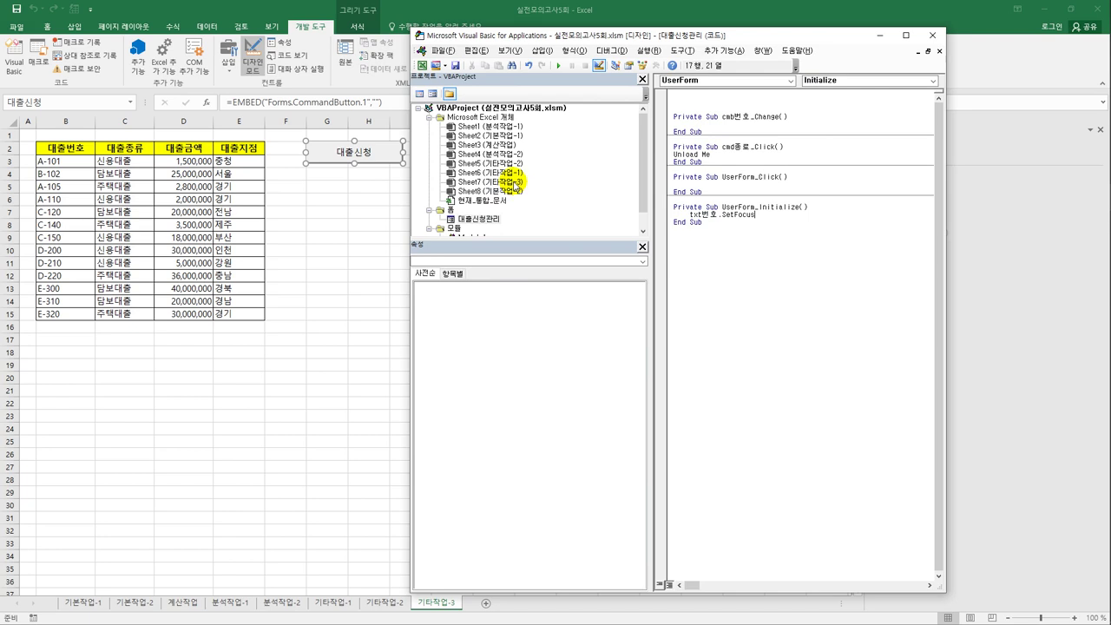
- Reopen the code of Sheet7 (기타작업-3) in the project
{"action": "left_click", "coordinate": [515, 182]}
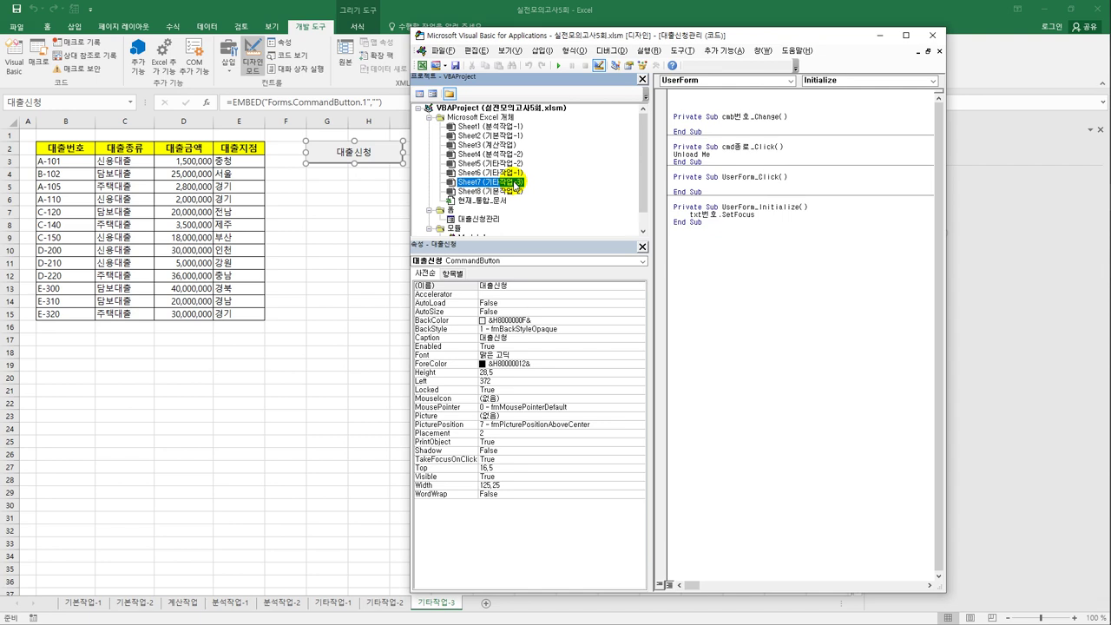
{"action": "double_click", "coordinate": [516, 183]}
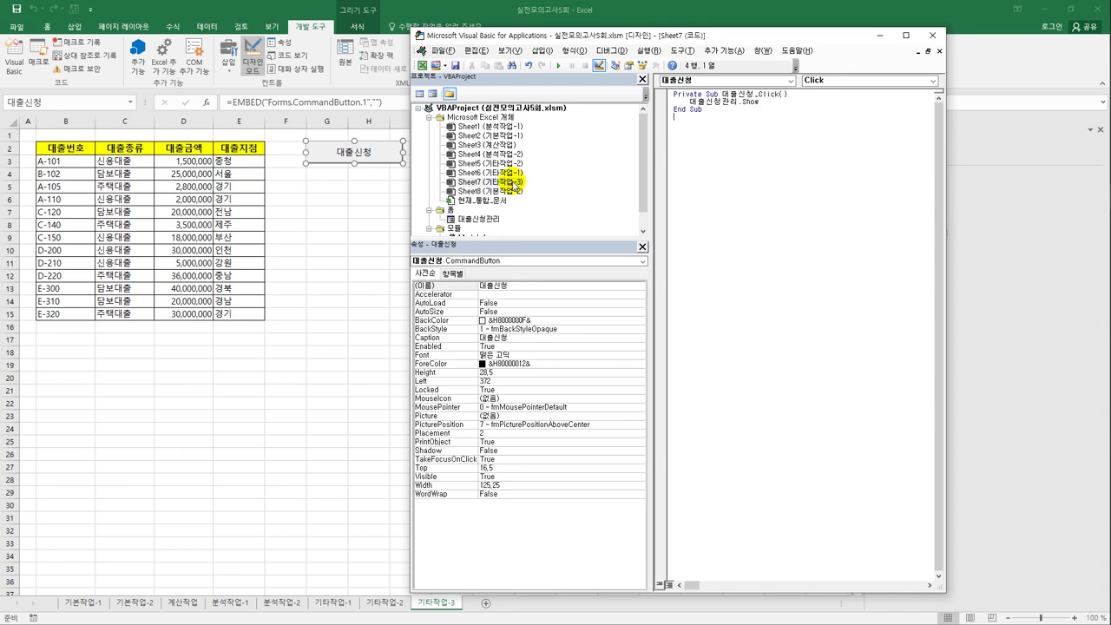
{"action": "left_click", "coordinate": [515, 182]}
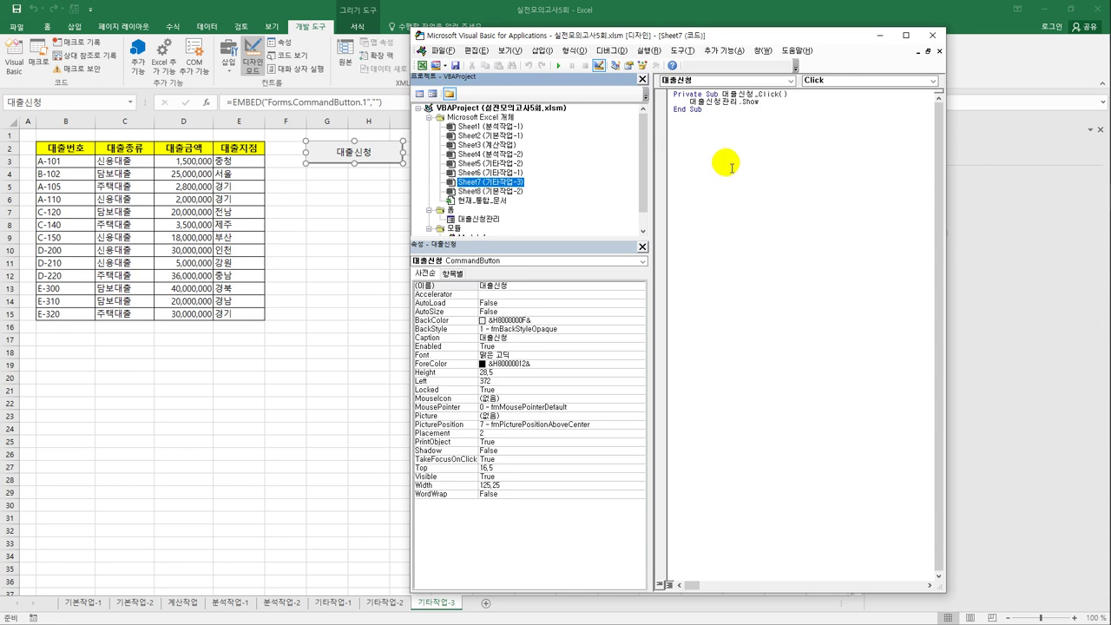
- Create the Worksheet Activate event procedure in the Sheet7 code
{"action": "left_click", "coordinate": [791, 80]}
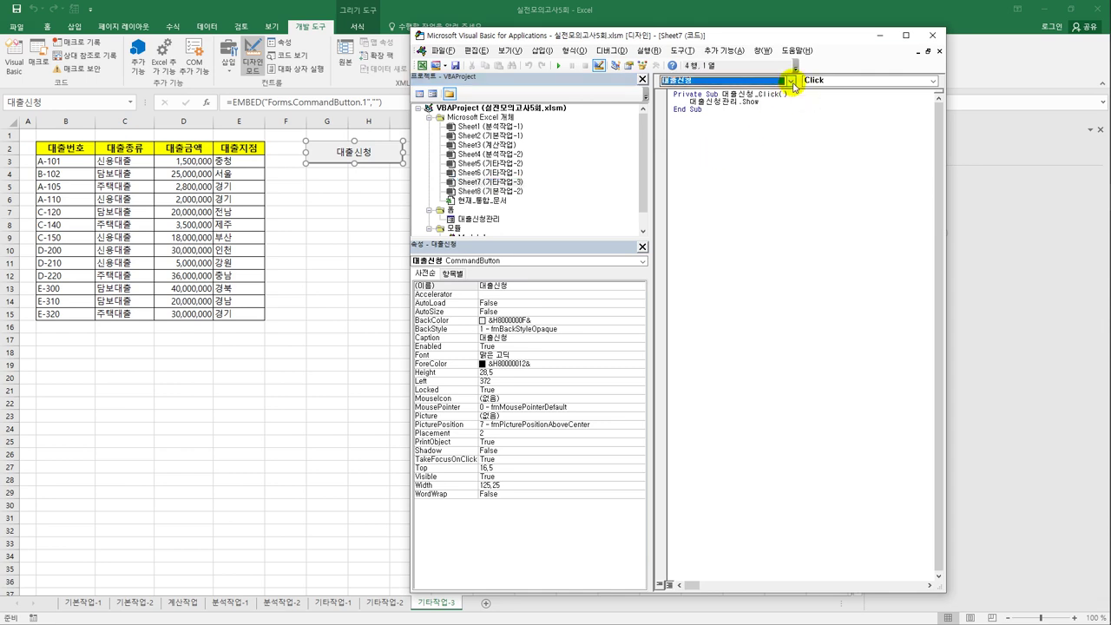
{"action": "left_click", "coordinate": [784, 97]}
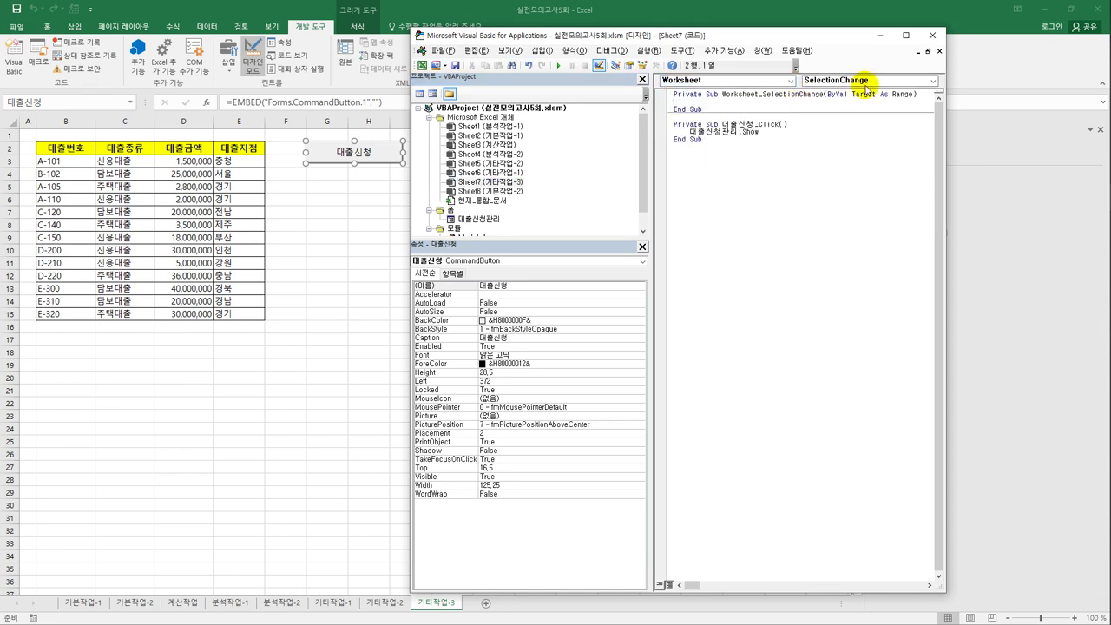
{"action": "left_click", "coordinate": [863, 80]}
{"action": "left_click", "coordinate": [862, 98]}
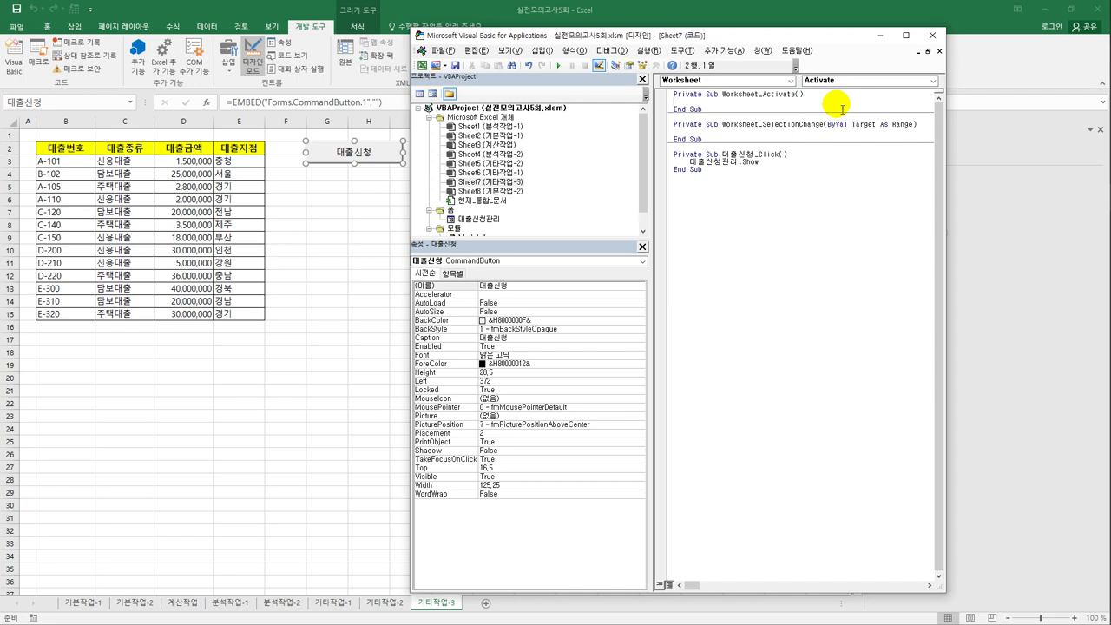
- Add the statement [G6] = "대출조회" to the Worksheet_Activate procedure
{"action": "key", "text": "Tab"}
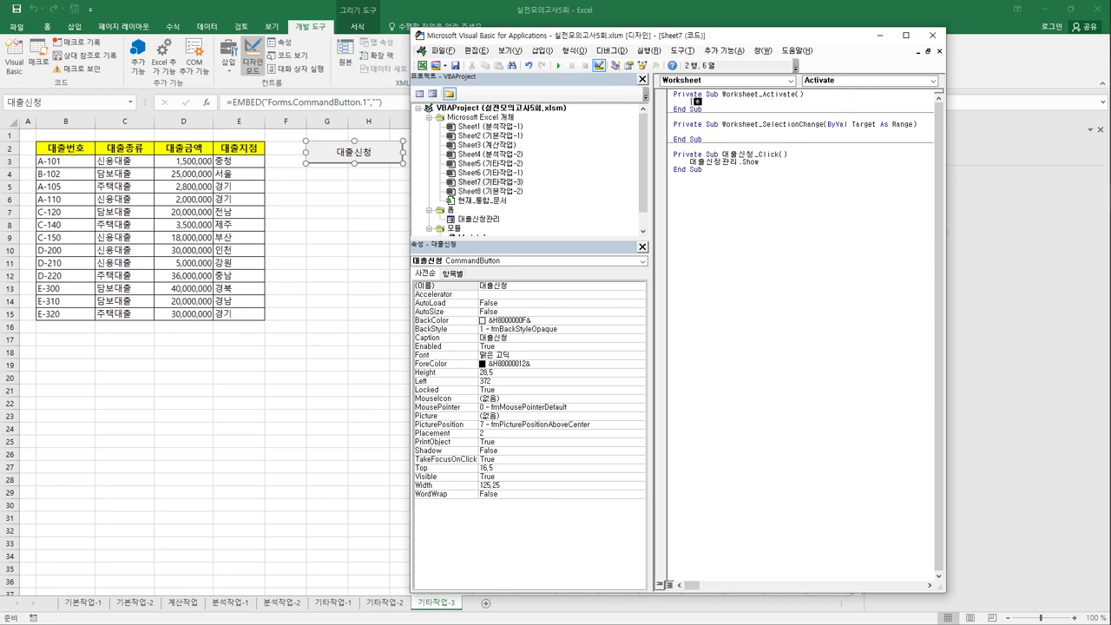
{"action": "type", "text": "[G6] ="}
{"action": "type", "text": "\"eo"}
{"action": "key", "text": "BackSpace"}
{"action": "key", "text": "BackSpace"}
{"action": "type", "text": "대출조회\""}
- Return to the worksheet, turn off design mode, and test the 대출신청 button by opening and closing its form
{"action": "left_click", "coordinate": [339, 239]}
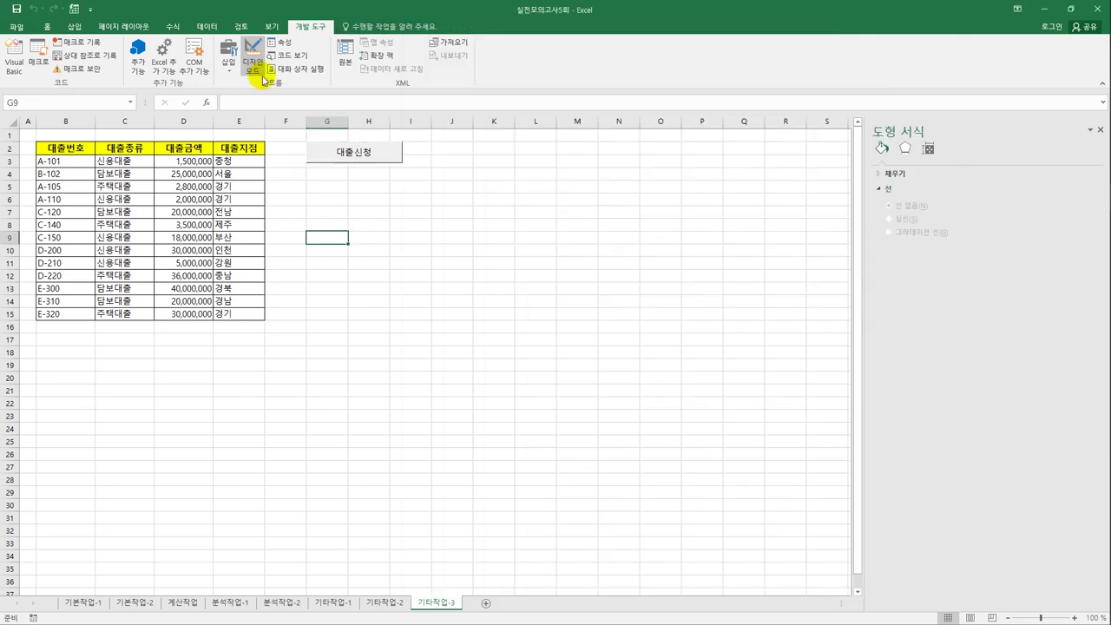
{"action": "left_click", "coordinate": [260, 77]}
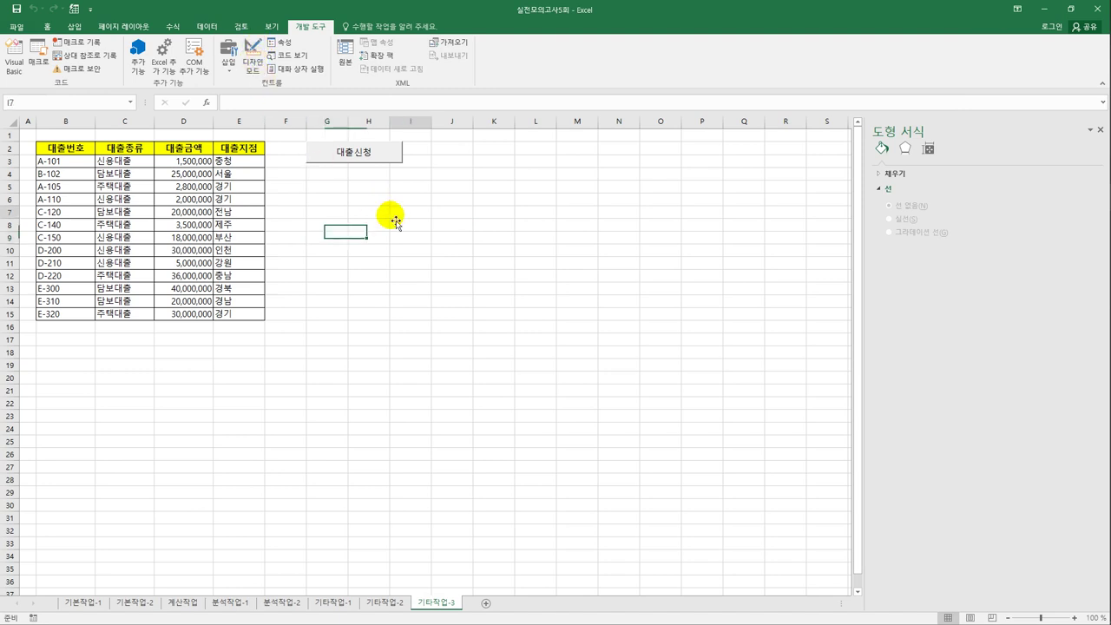
{"action": "left_click", "coordinate": [352, 153]}
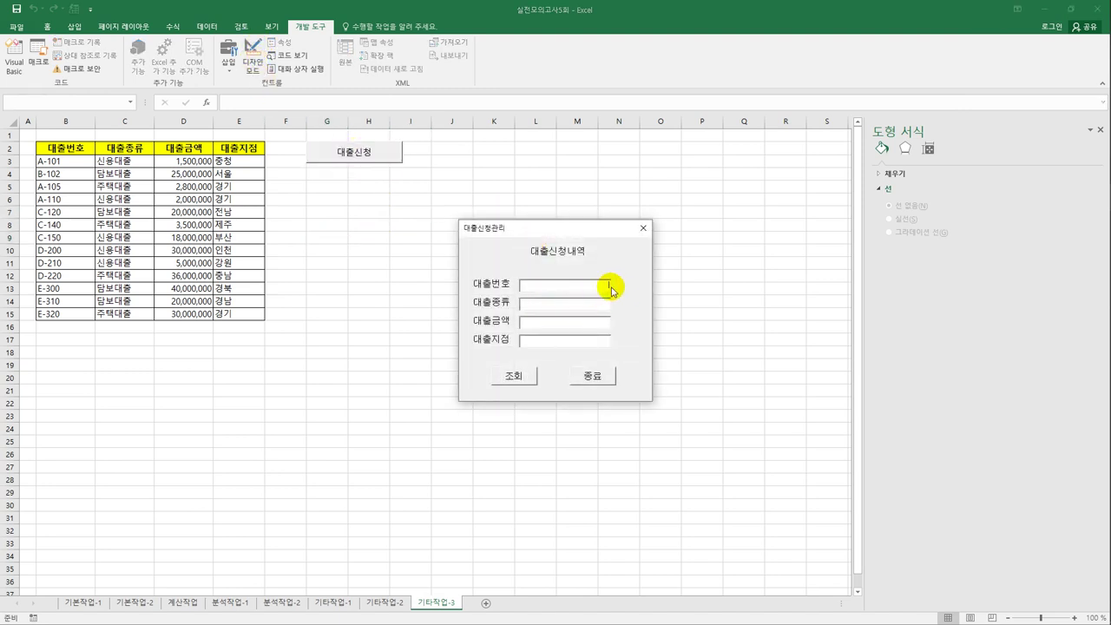
{"action": "left_click", "coordinate": [643, 229]}
{"action": "left_click", "coordinate": [508, 289]}
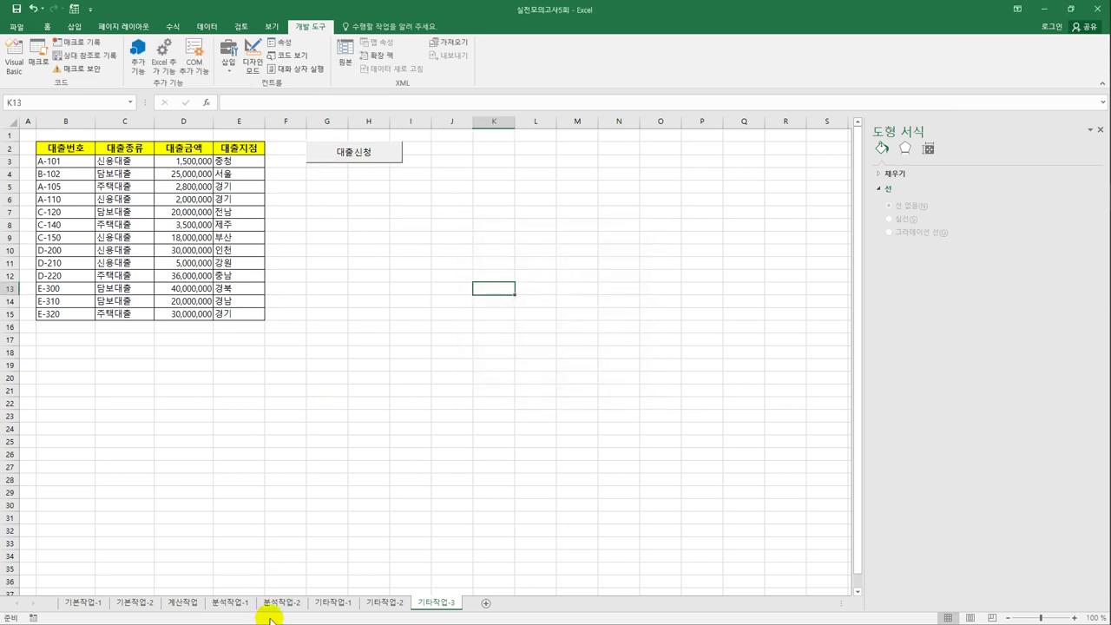
- Switch to sheet 기타작업-2 and back to 기타작업-3 to trigger the Activate event, and check cell G6
{"action": "left_click", "coordinate": [377, 608]}
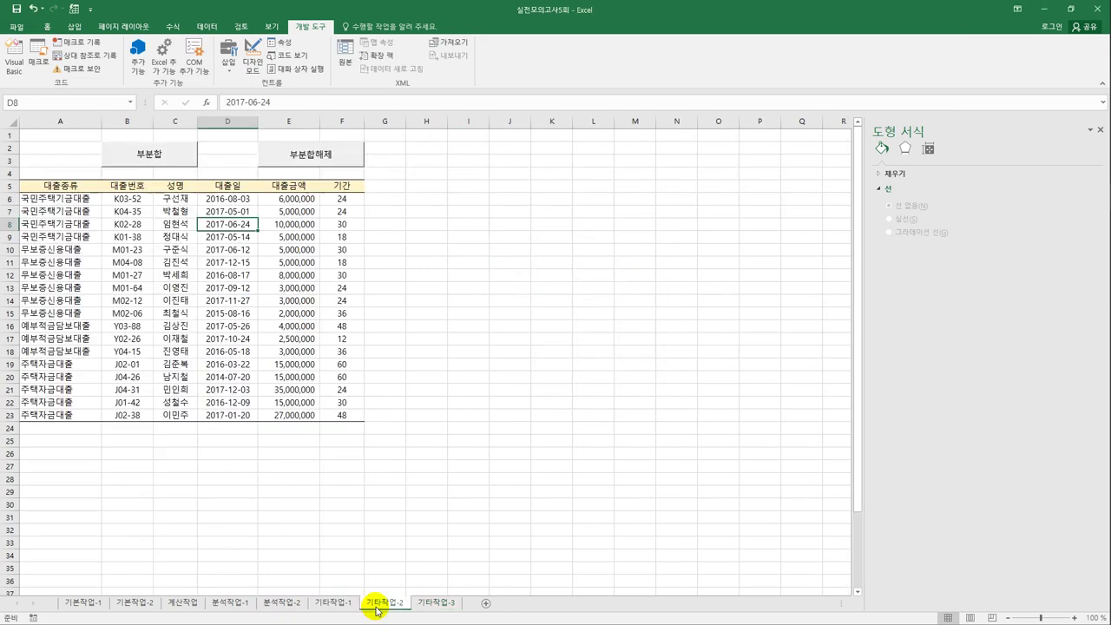
{"action": "left_click", "coordinate": [432, 605]}
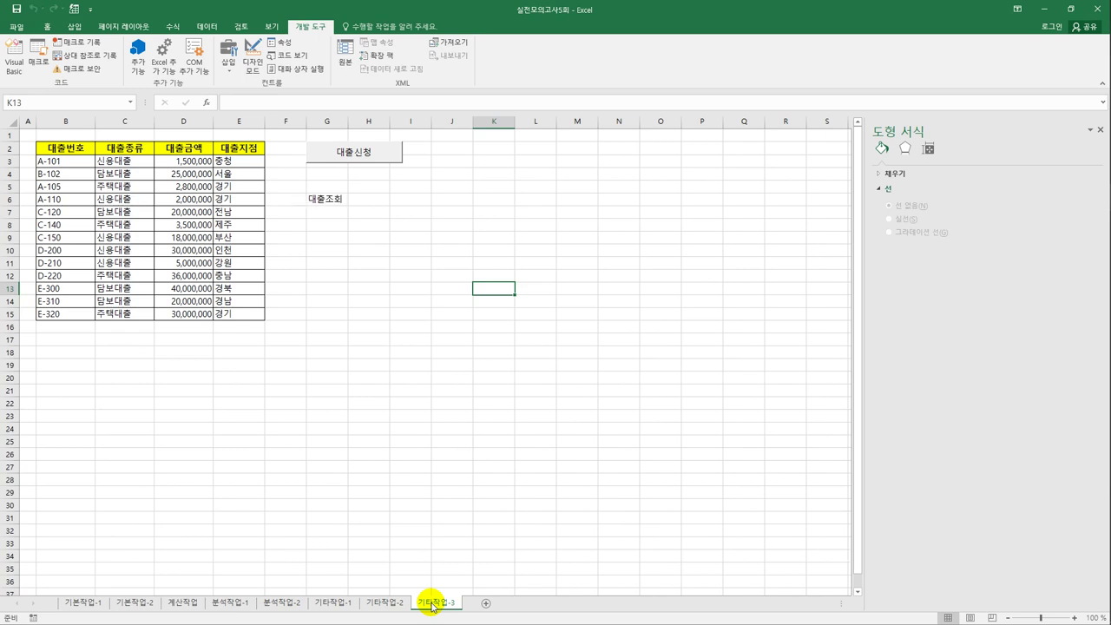
{"action": "left_click", "coordinate": [318, 202]}
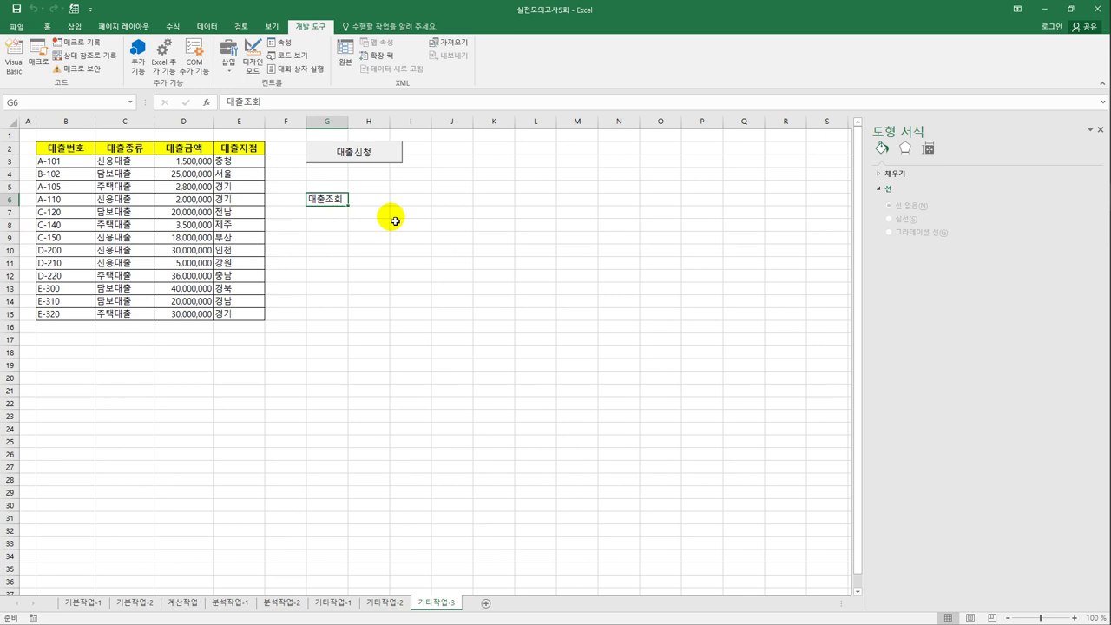
- Open the 대출신청관리 form with the 대출신청 button, examine its input fields, and close it
{"action": "left_click", "coordinate": [389, 154]}
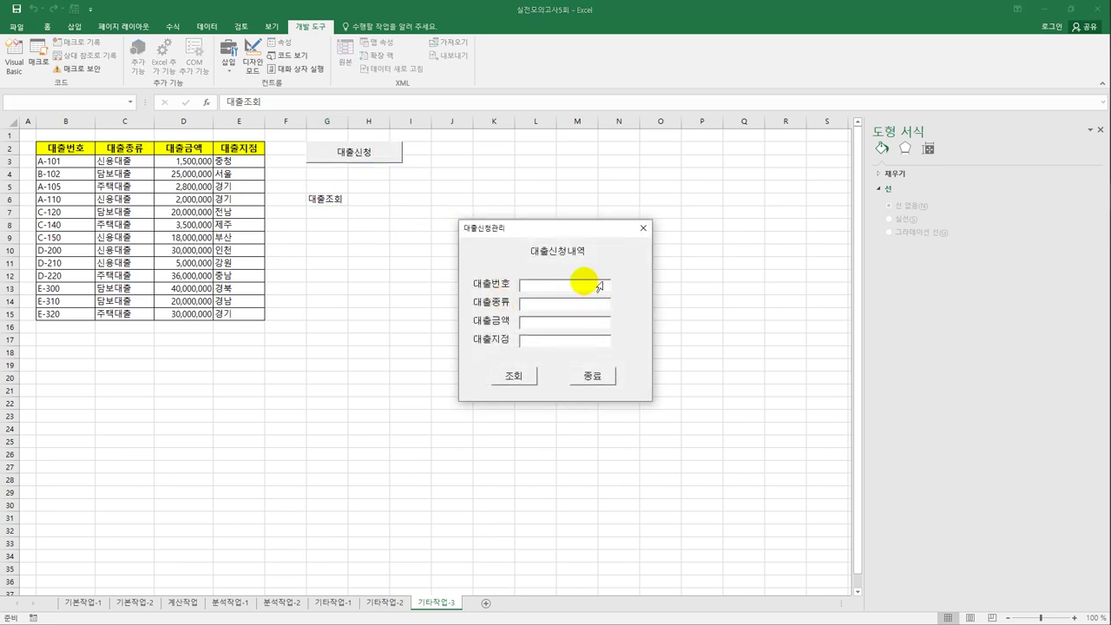
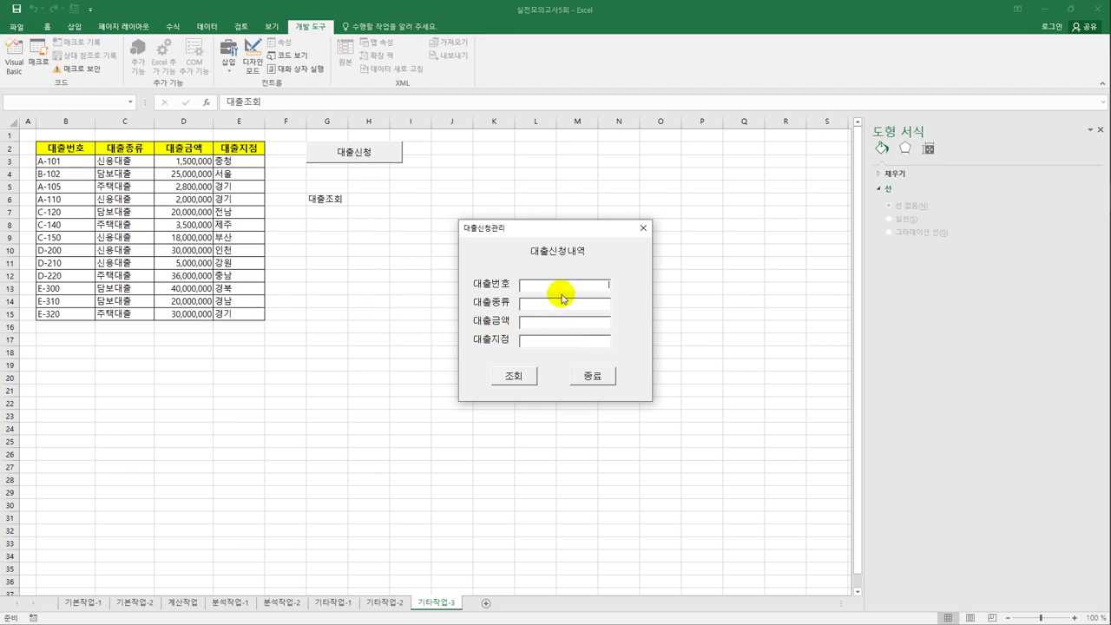
{"action": "left_click", "coordinate": [643, 228]}
{"action": "left_click", "coordinate": [534, 252]}
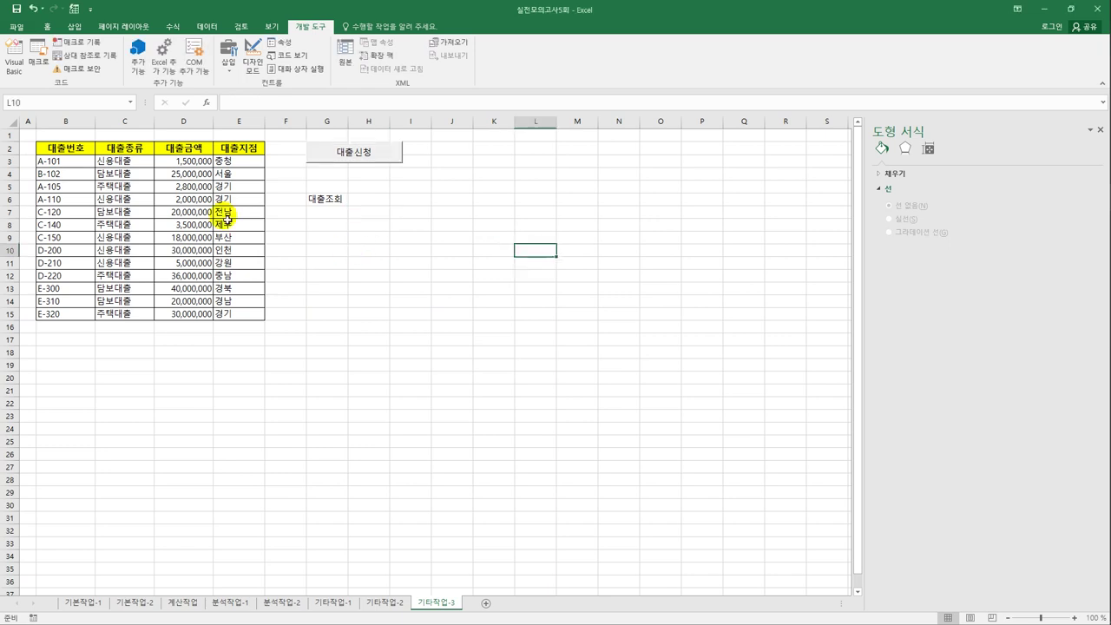
- Open the 대출신청관리 form in the Visual Basic Editor and create the Click procedure of its 조회 button
{"action": "left_click", "coordinate": [68, 147]}
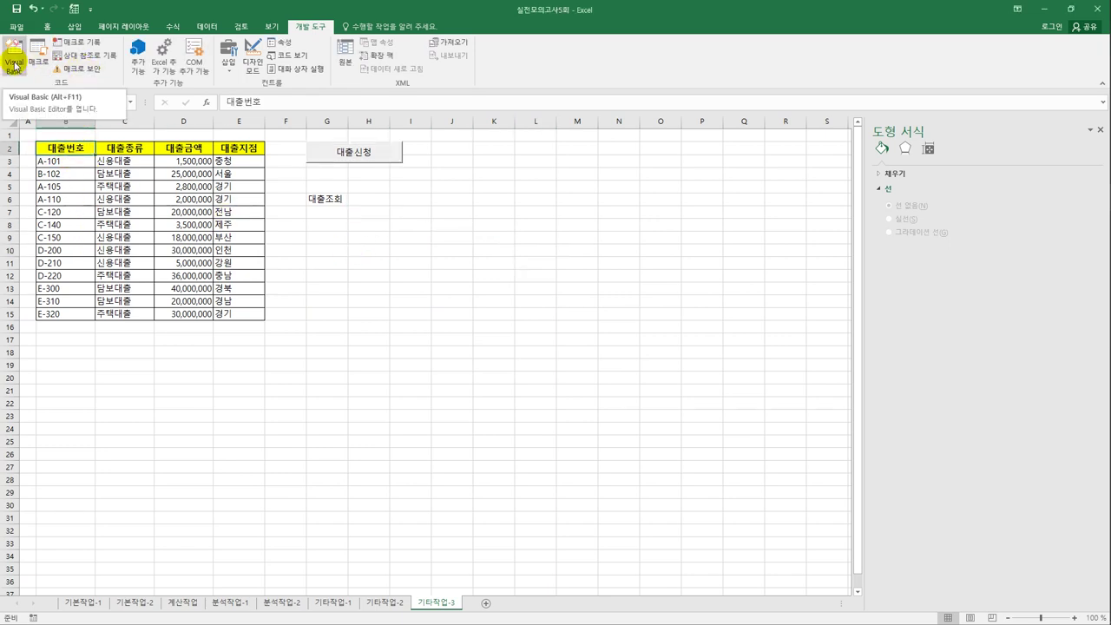
{"action": "left_click", "coordinate": [13, 62]}
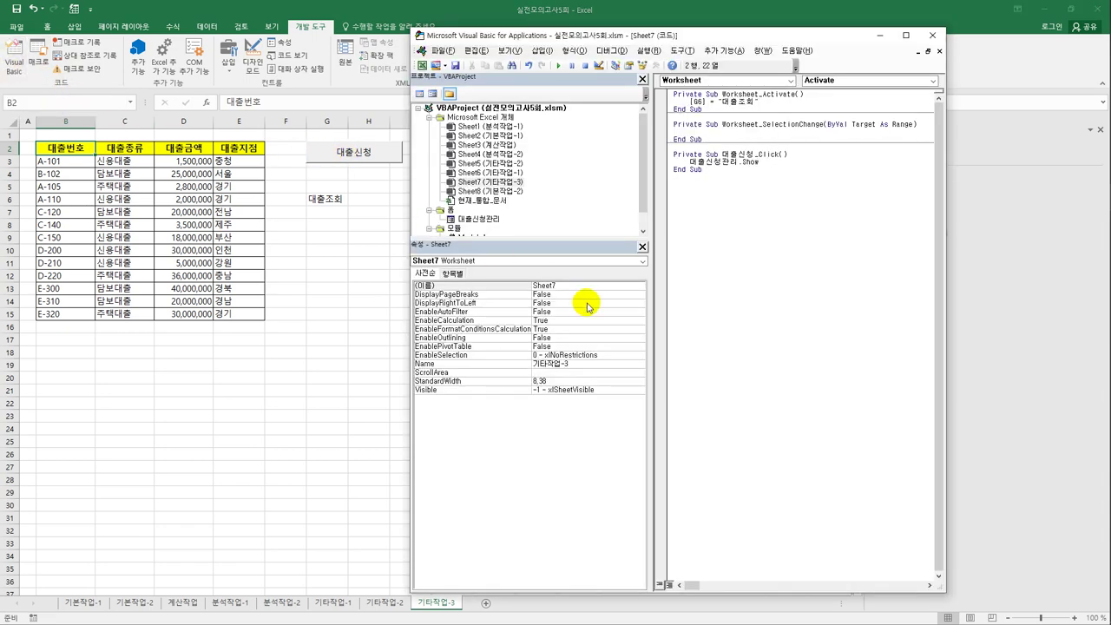
{"action": "double_click", "coordinate": [480, 220]}
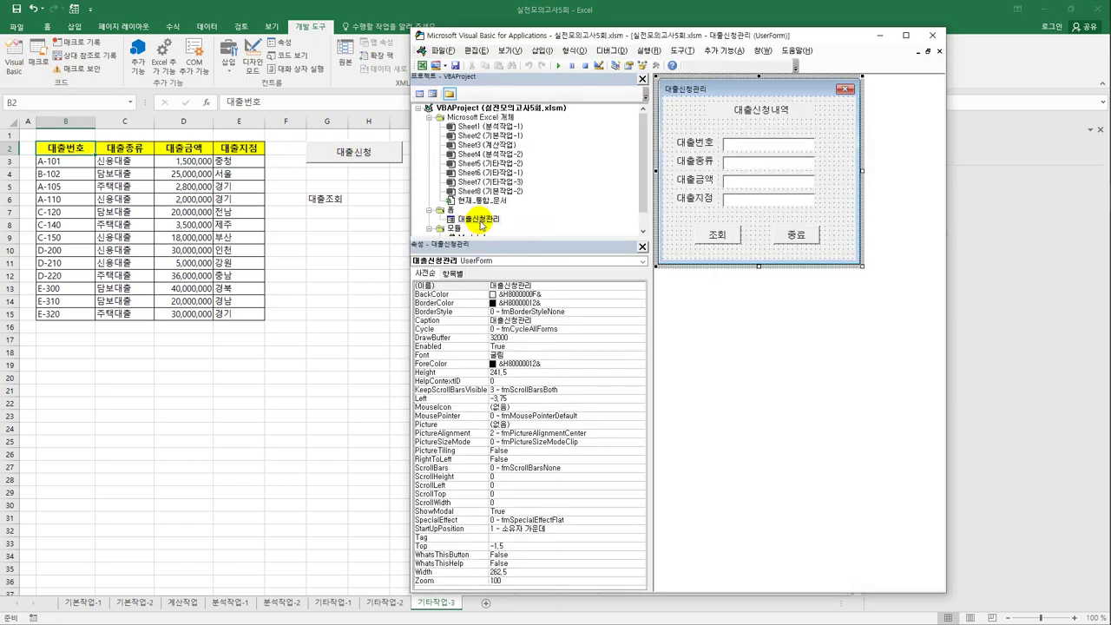
{"action": "double_click", "coordinate": [725, 233]}
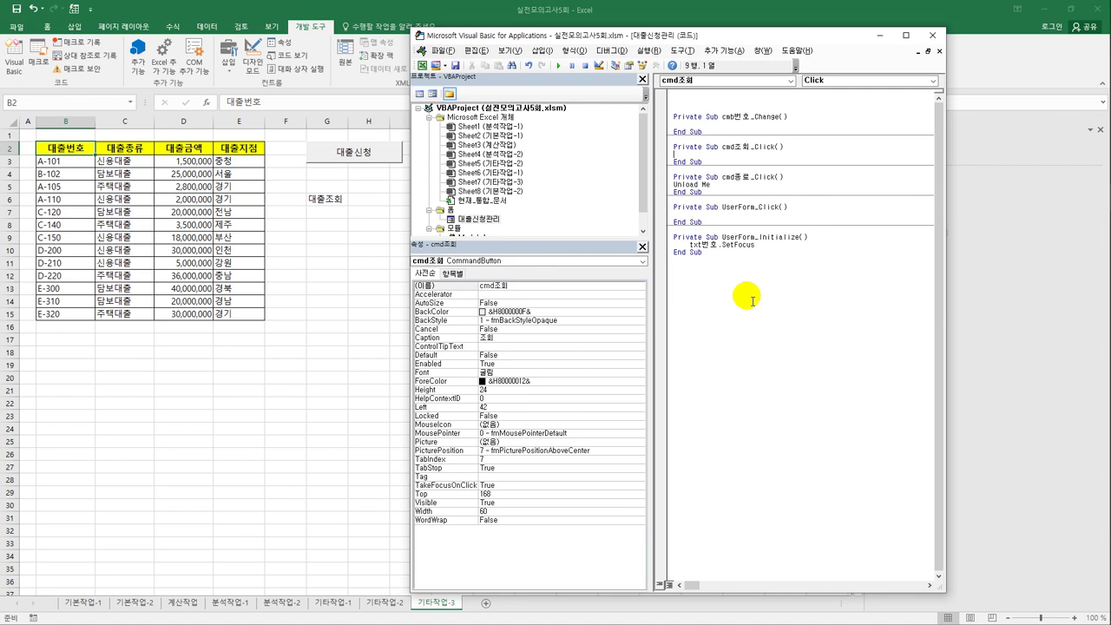
- Write the loop line for each a in range [B3:B15] in the cmd조회_Click procedure
{"action": "key", "text": "Return"}
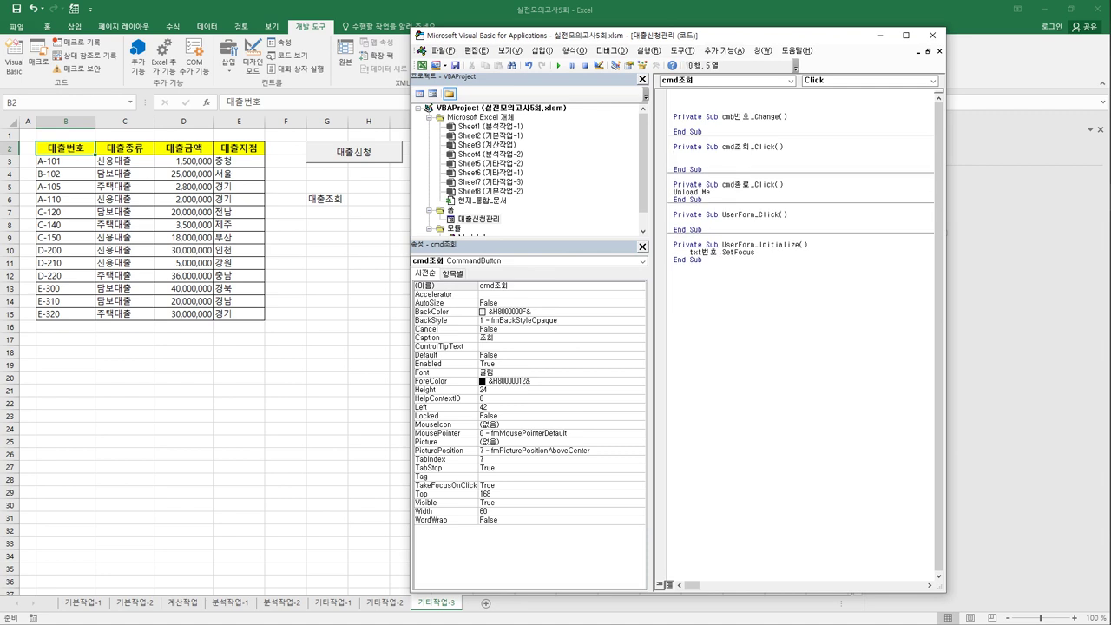
{"action": "type", "text": "for each"}
{"action": "type", "text": "i"}
{"action": "type", "text": "B3:B15]"}
{"action": "left_click", "coordinate": [710, 161]}
{"action": "type", "text": "a"}
{"action": "key", "text": "Left"}
{"action": "key", "text": "Left"}
{"action": "key", "text": "shift+Right"}
{"action": "key", "text": "Left"}
{"action": "type", "text": "in range"}
{"action": "left_click", "coordinate": [748, 298]}
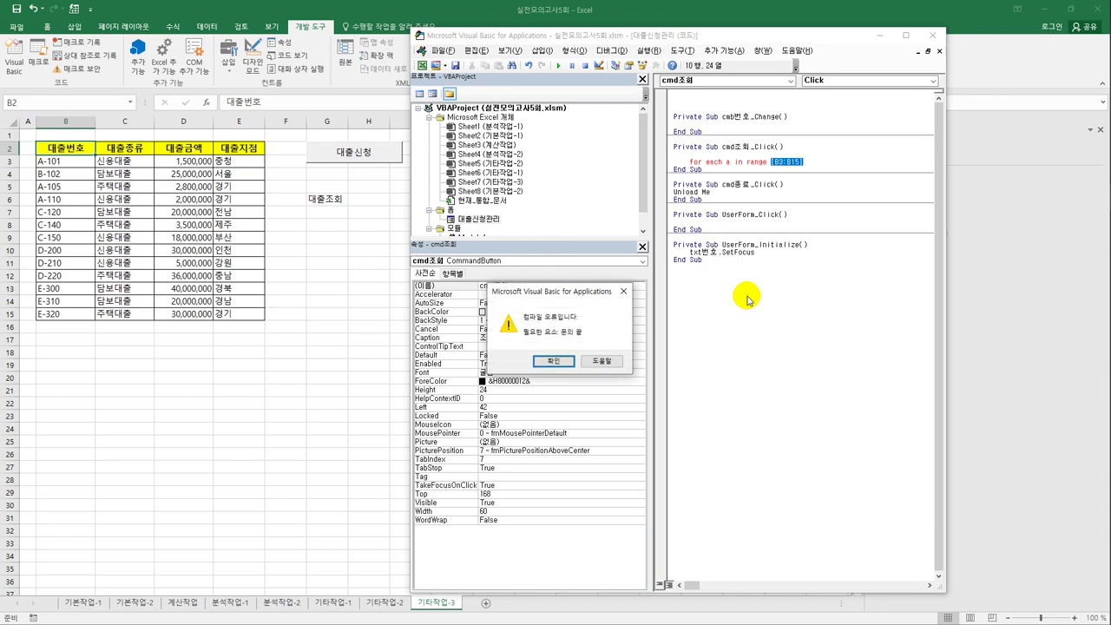
{"action": "left_click", "coordinate": [556, 362]}
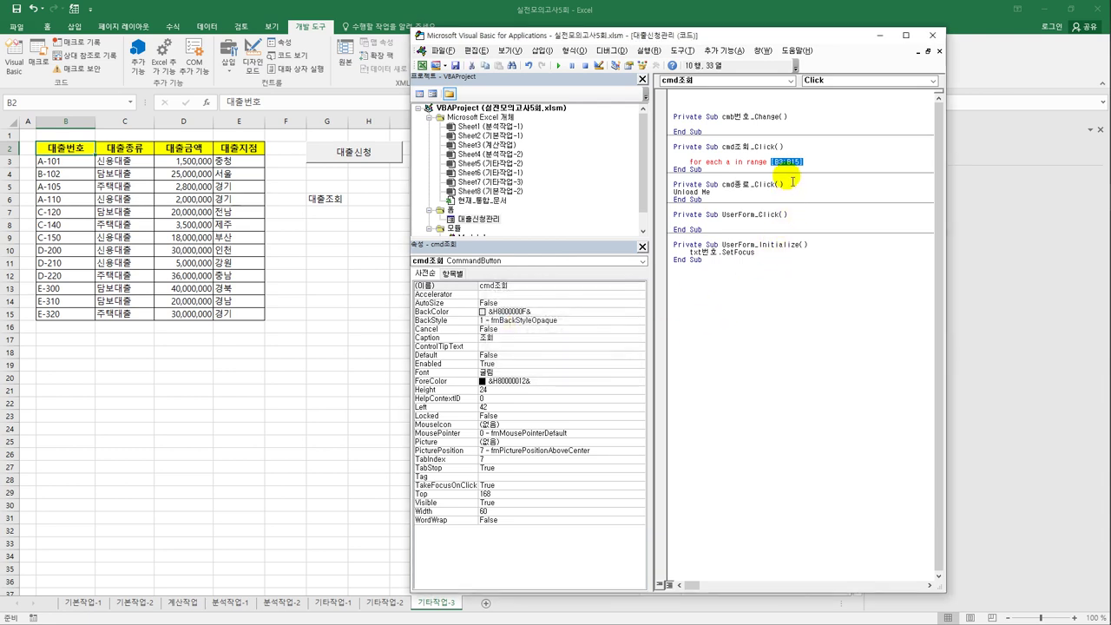
- Correct the loop's range syntax to Range("B3:B15") and add blank lines below it
{"action": "key", "text": "Left"}
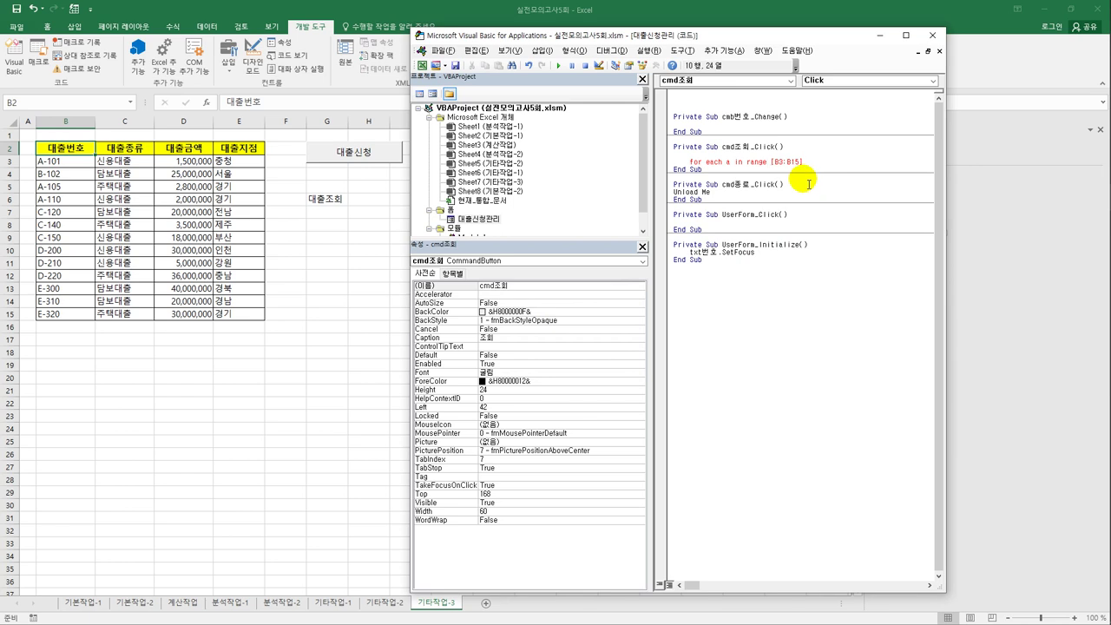
{"action": "type", "text": "("}
{"action": "key", "text": "Delete"}
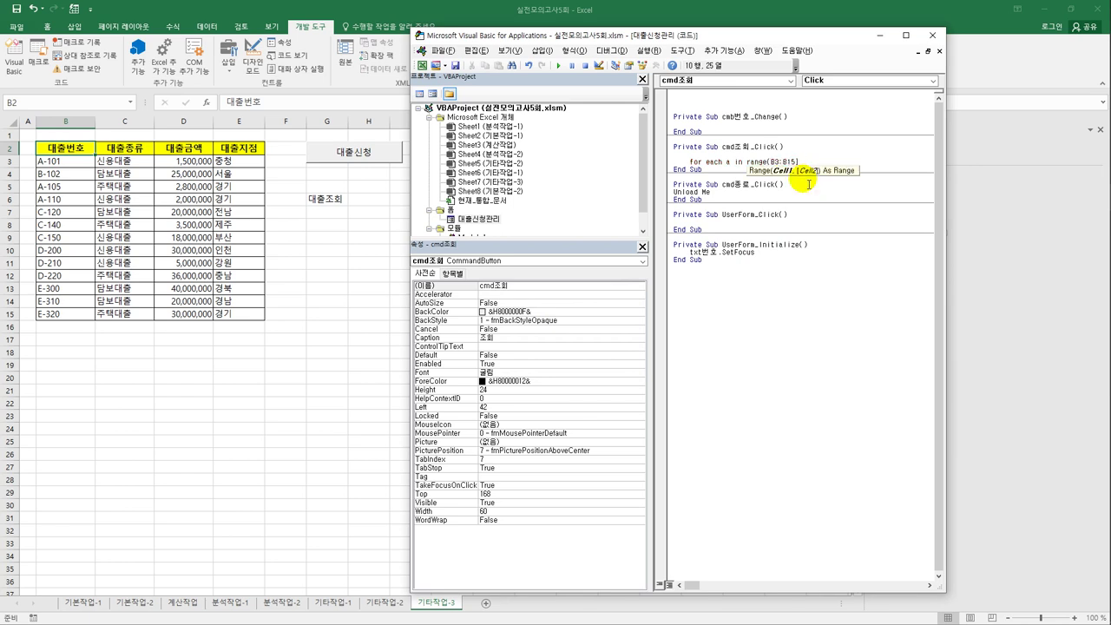
{"action": "type", "text": "\""}
{"action": "key", "text": "Right"}
{"action": "key", "text": "Right"}
{"action": "key", "text": "Right"}
{"action": "key", "text": "Right"}
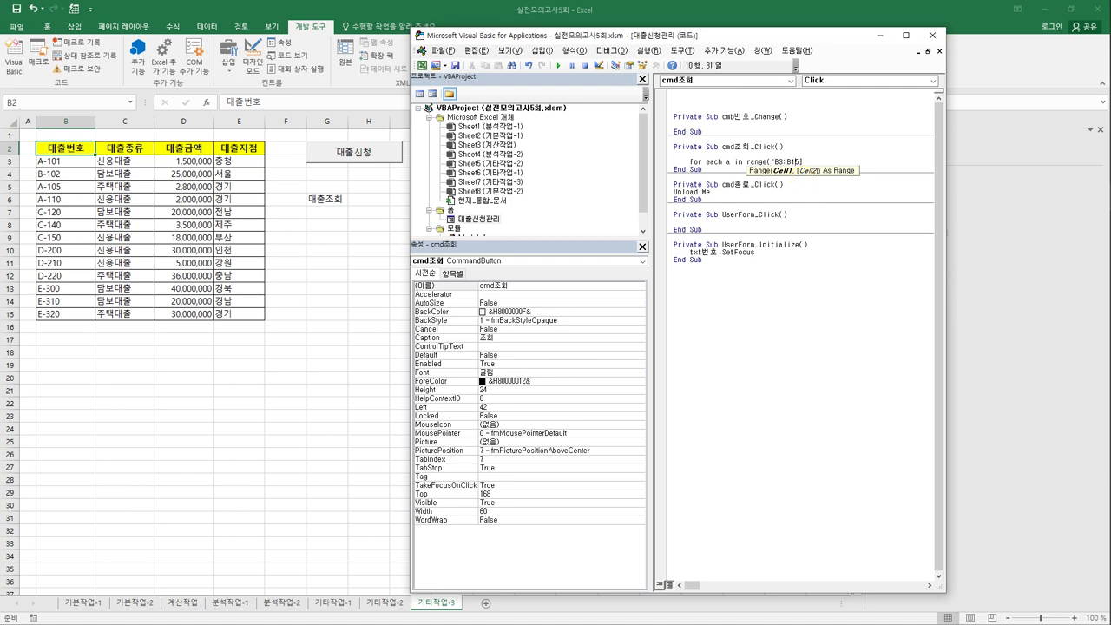
{"action": "key", "text": "Delete"}
{"action": "type", "text": "\")"}
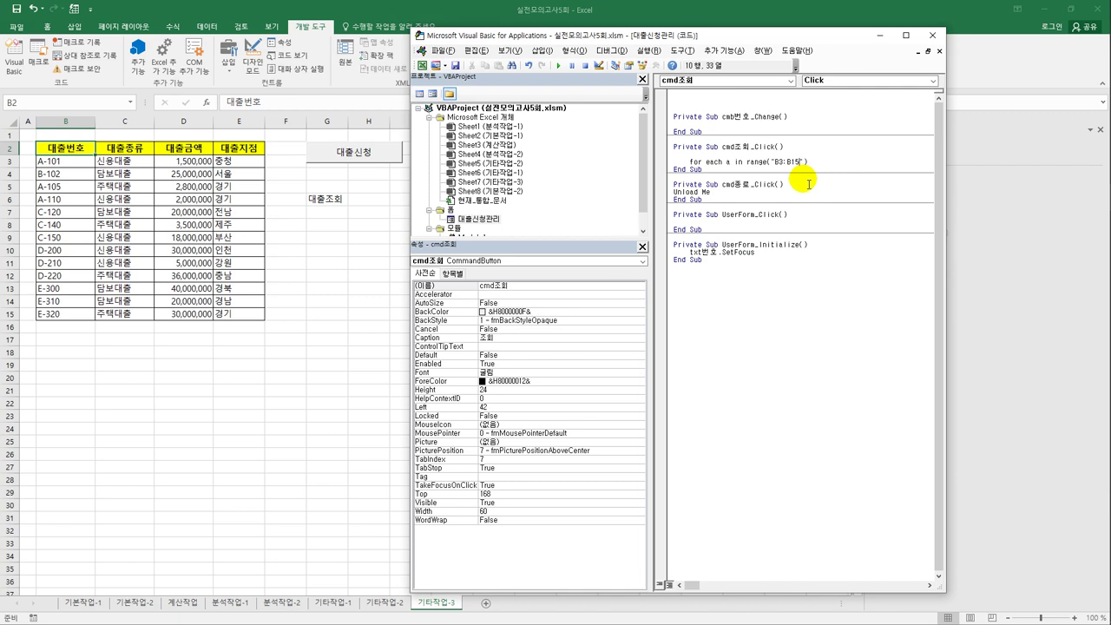
{"action": "key", "text": "Down"}
{"action": "key", "text": "Up"}
{"action": "key", "text": "Return"}
{"action": "key", "text": "Return"}
{"action": "key", "text": "Return"}
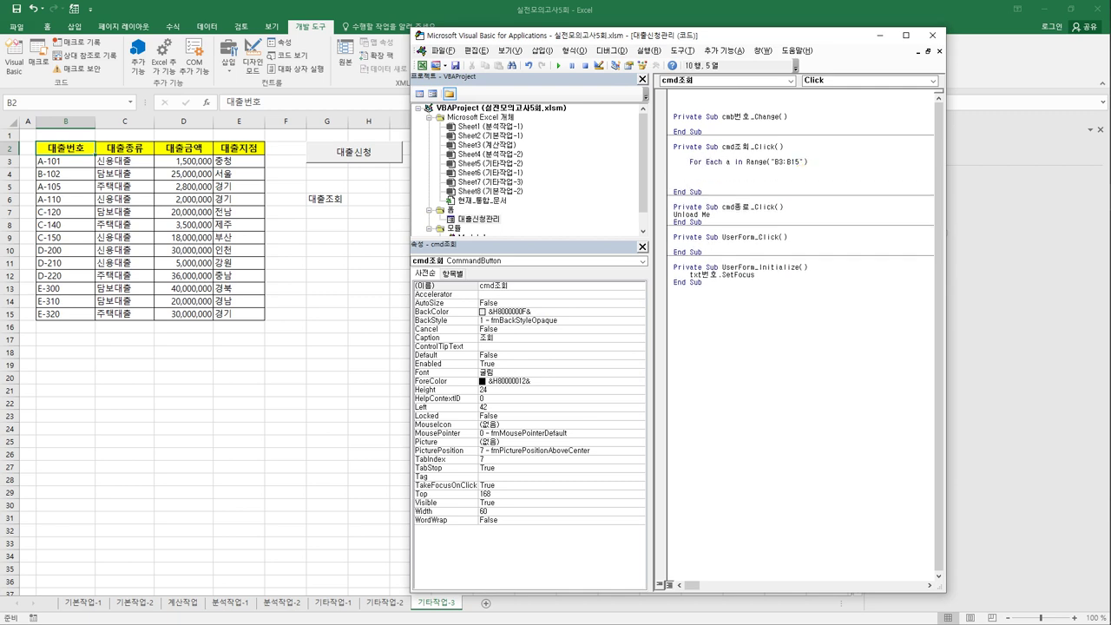
- Close the For Each loop with a Next statement, leaving blank lines for the loop body
{"action": "left_click", "coordinate": [712, 162]}
{"action": "left_click_drag", "start_coordinate": [745, 162], "coordinate": [807, 162]}
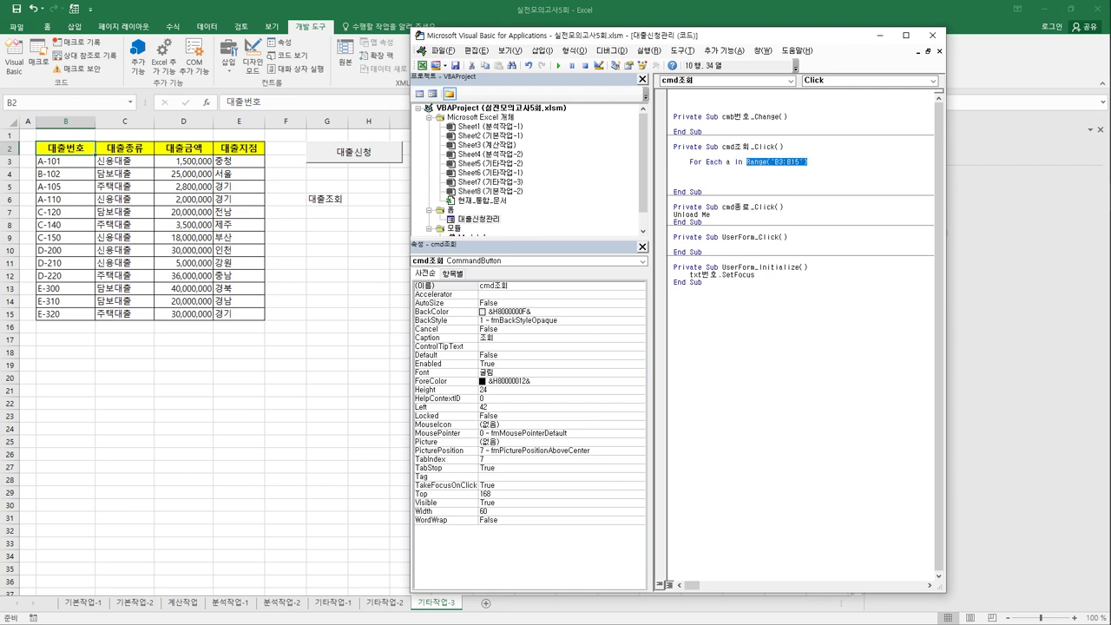
{"action": "left_click", "coordinate": [747, 162]}
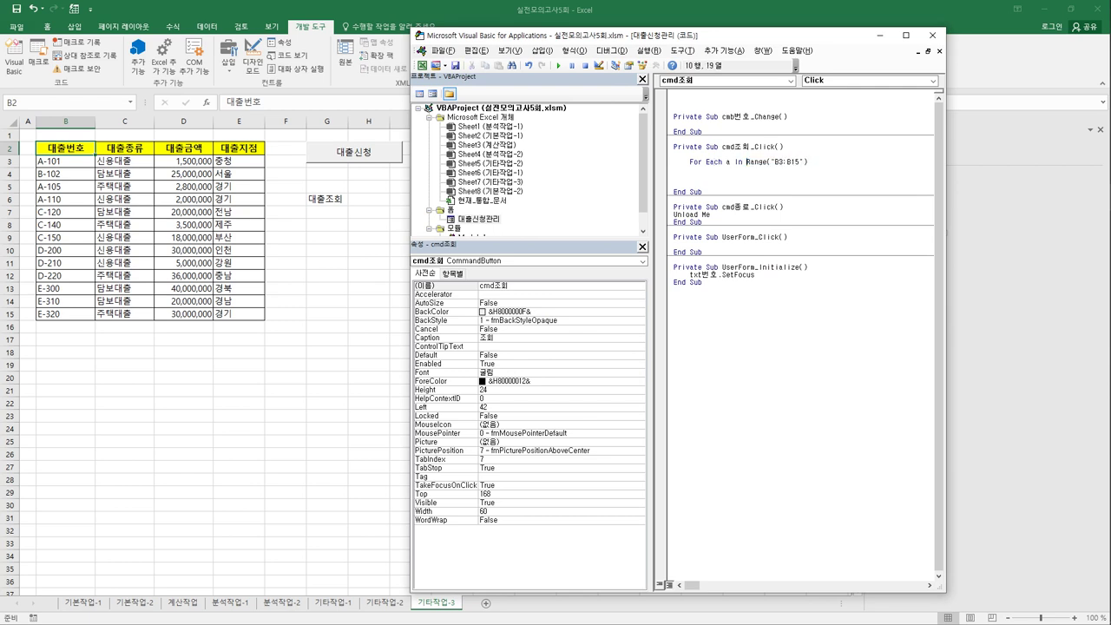
{"action": "double_click", "coordinate": [728, 161]}
{"action": "left_click", "coordinate": [690, 169]}
{"action": "key", "text": "Return"}
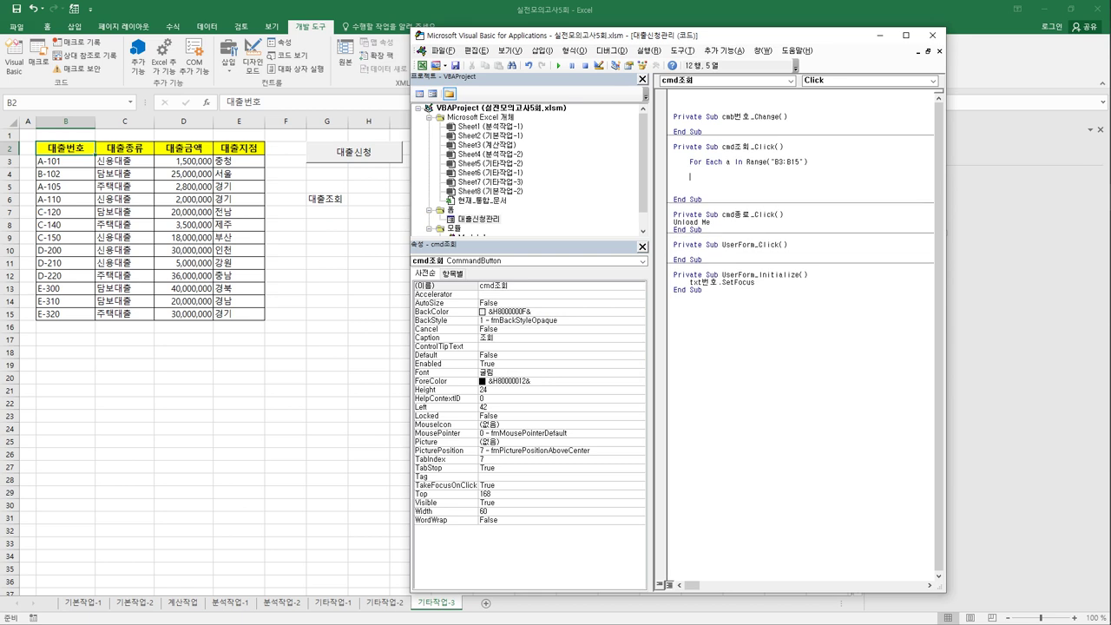
{"action": "key", "text": "Return"}
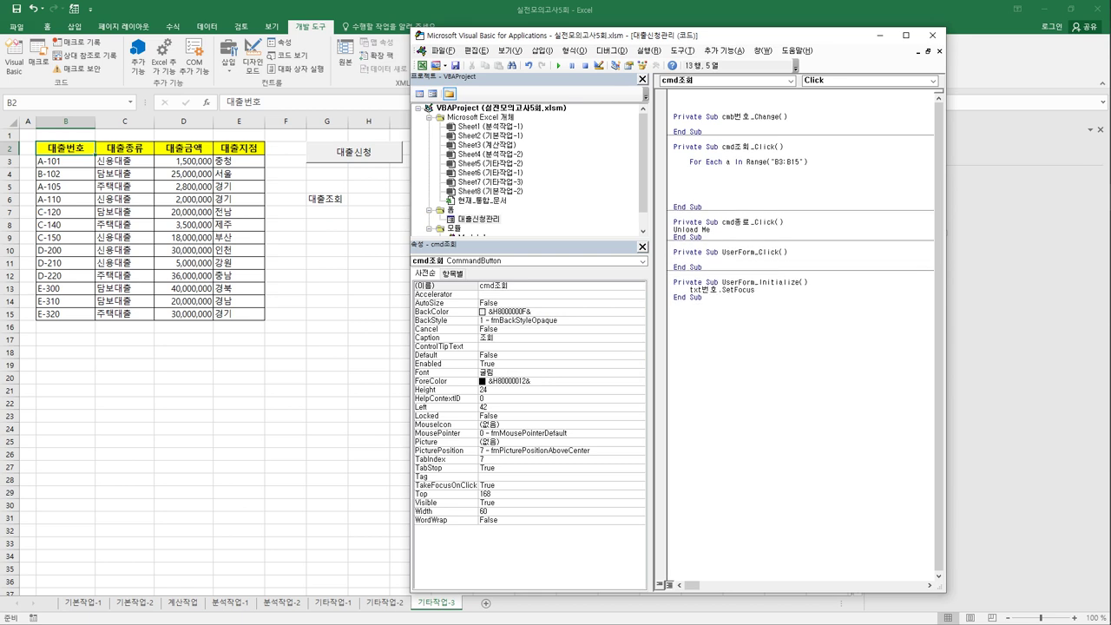
{"action": "type", "text": "next"}
{"action": "key", "text": "Left"}
{"action": "key", "text": "Left"}
{"action": "key", "text": "Left"}
{"action": "key", "text": "shift+Right"}
{"action": "key", "text": "shift+Right"}
{"action": "key", "text": "shift+Right"}
{"action": "key", "text": "shift+Right"}
{"action": "key", "text": "shift+Right"}
{"action": "key", "text": "shift+Right"}
{"action": "key", "text": "shift+Right"}
{"action": "key", "text": "shift+Right"}
{"action": "left_click", "coordinate": [690, 177]}
{"action": "key", "text": "Return"}
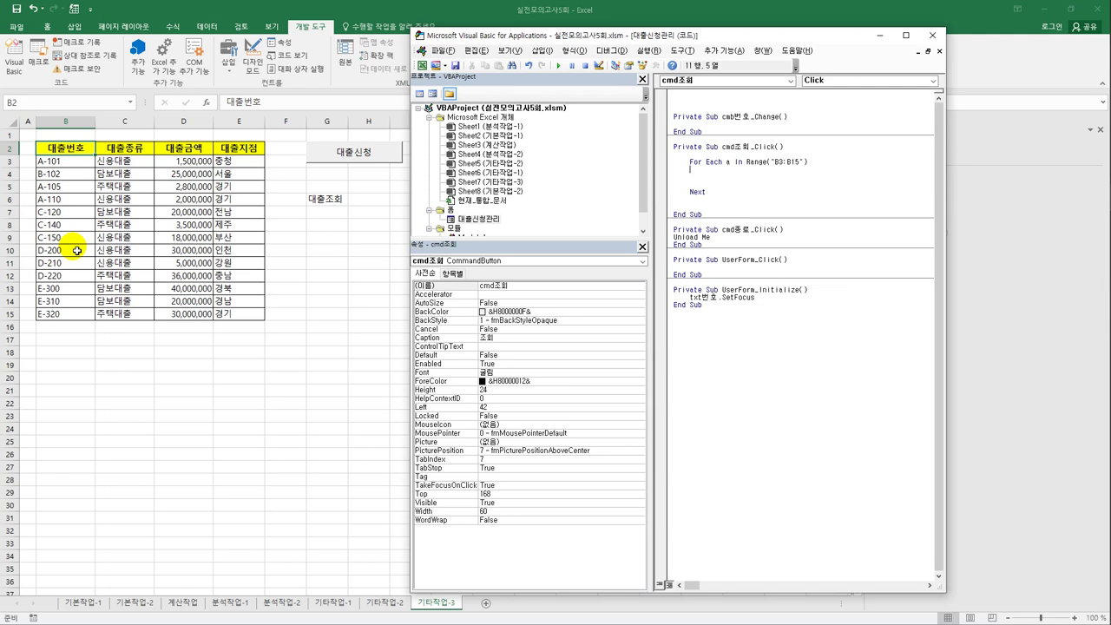
- Insert the statement iRow = 2 above the For Each loop in cmd조회_Click
{"action": "left_click", "coordinate": [711, 154]}
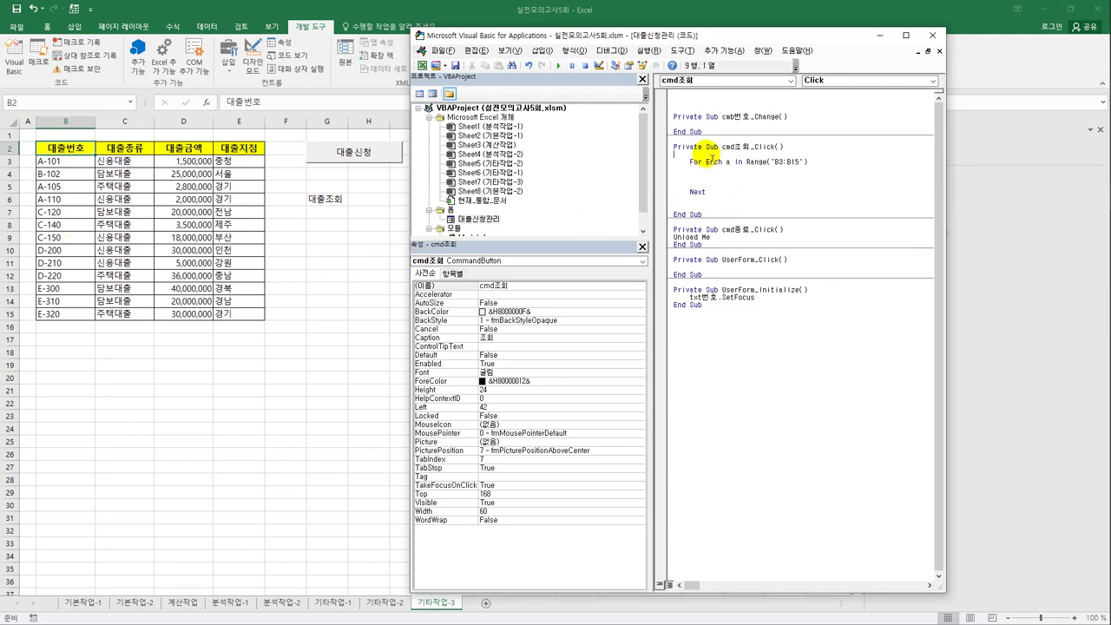
{"action": "key", "text": "Return"}
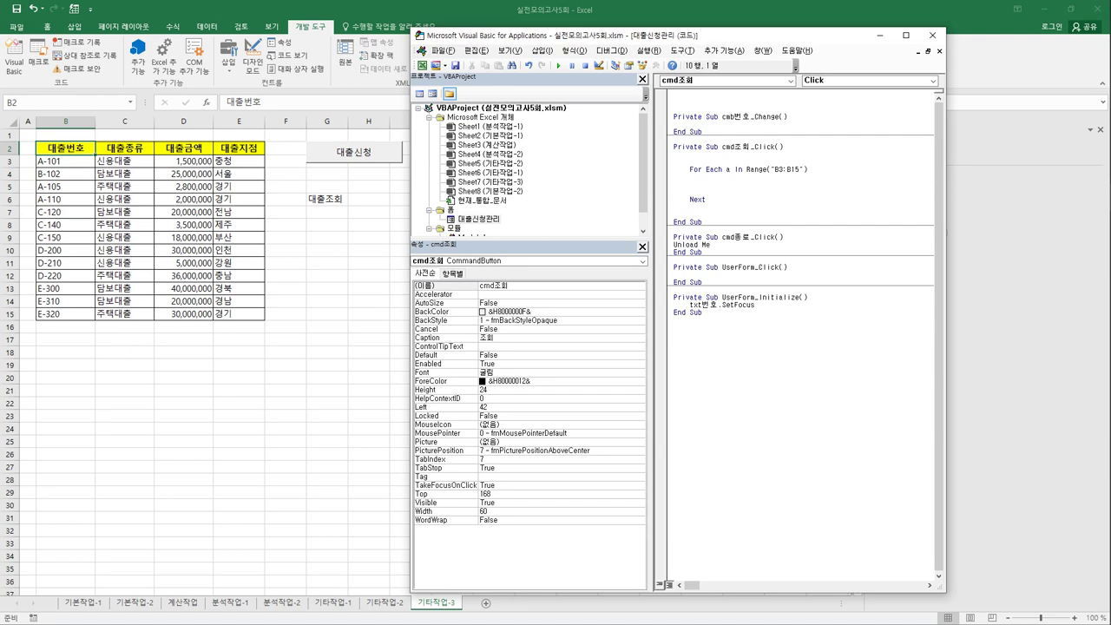
{"action": "type", "text": "iRow ="}
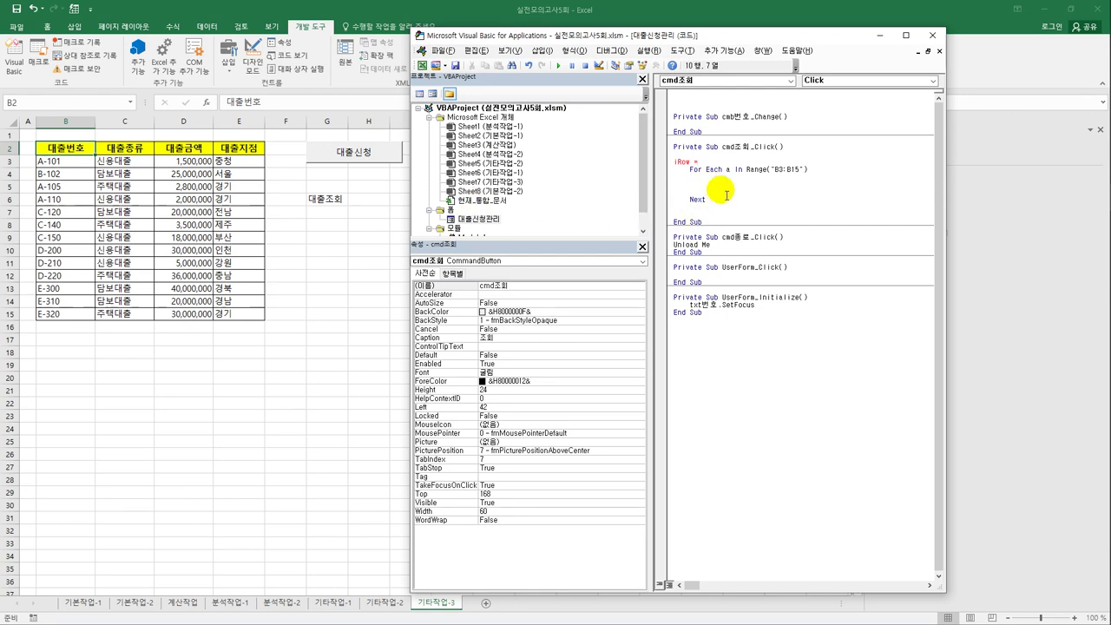
{"action": "type", "text": "2"}
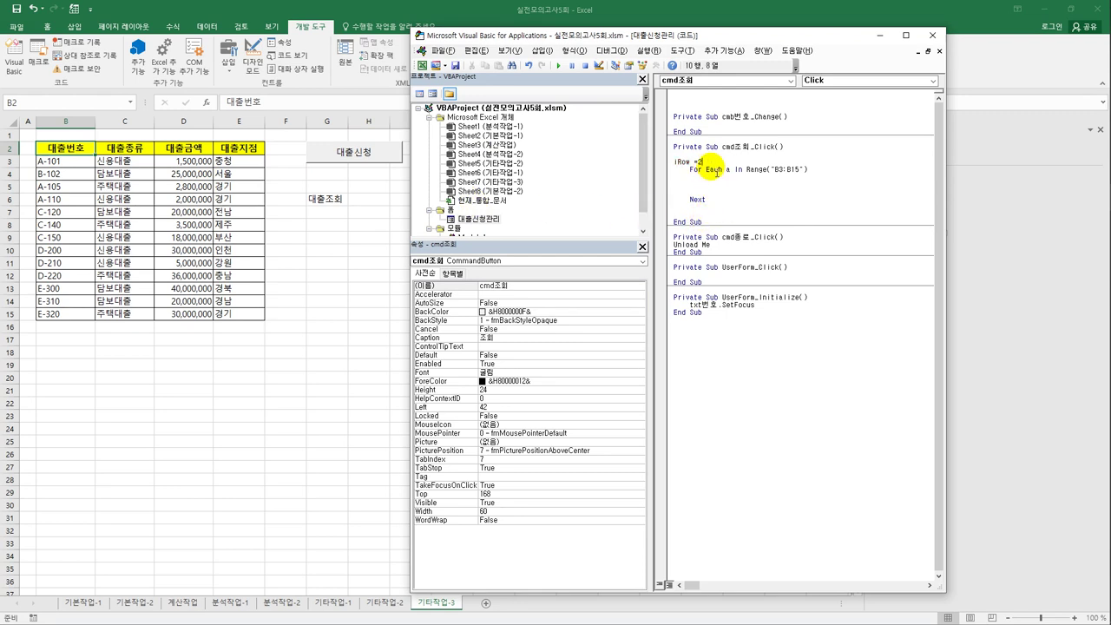
- Add the counter statement iRow = iRow + 1 as the first line inside the For Each loop
{"action": "key", "text": "Return"}
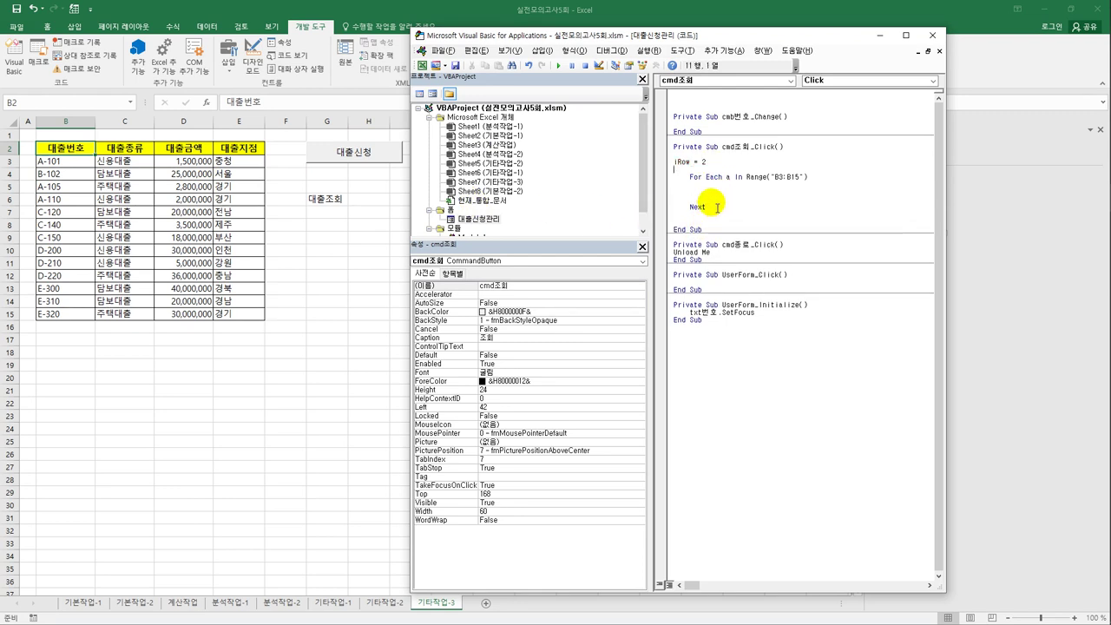
{"action": "left_click", "coordinate": [692, 183]}
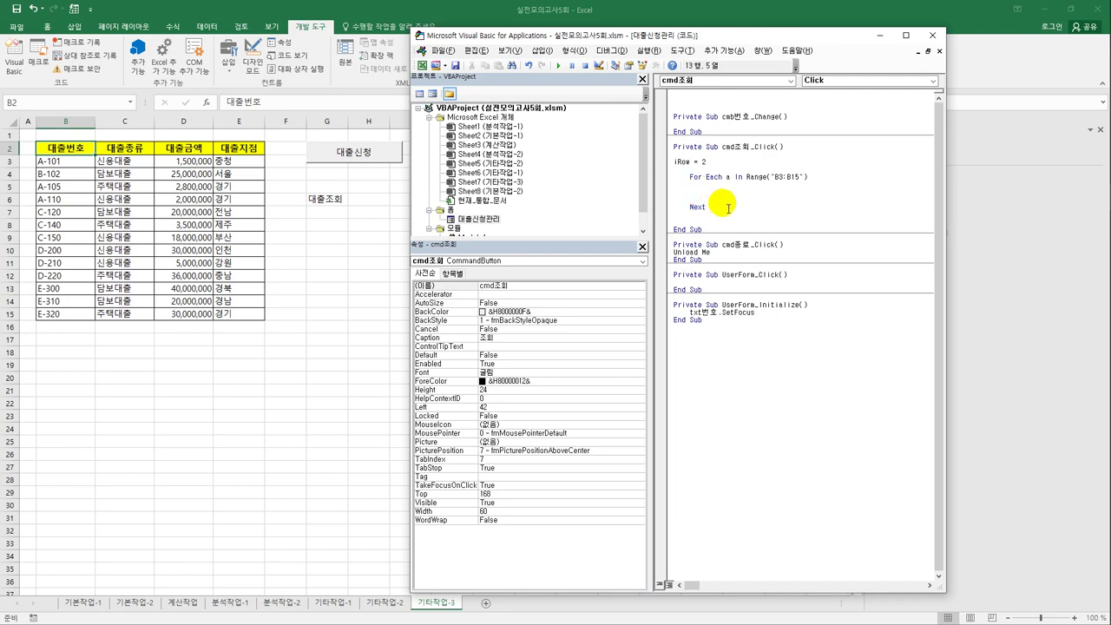
{"action": "key", "text": "Tab"}
{"action": "type", "text": "iR"}
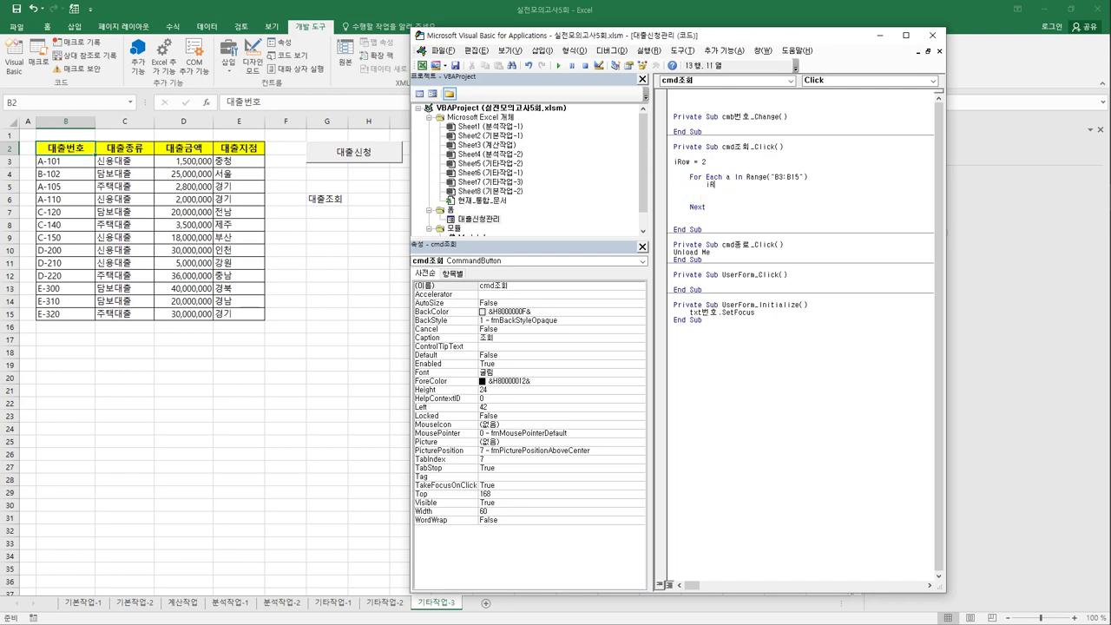
{"action": "type", "text": "ow = iRow + 1"}
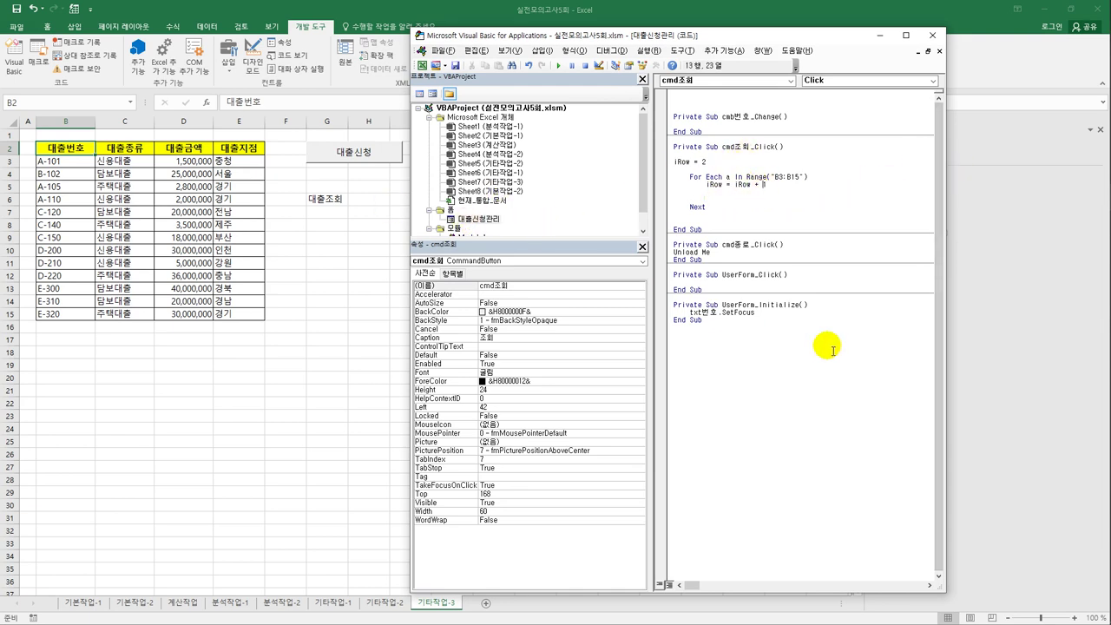
- Compare the iRow start value and increment statement with the first data row at cell B3 on the sheet
{"action": "double_click", "coordinate": [703, 163]}
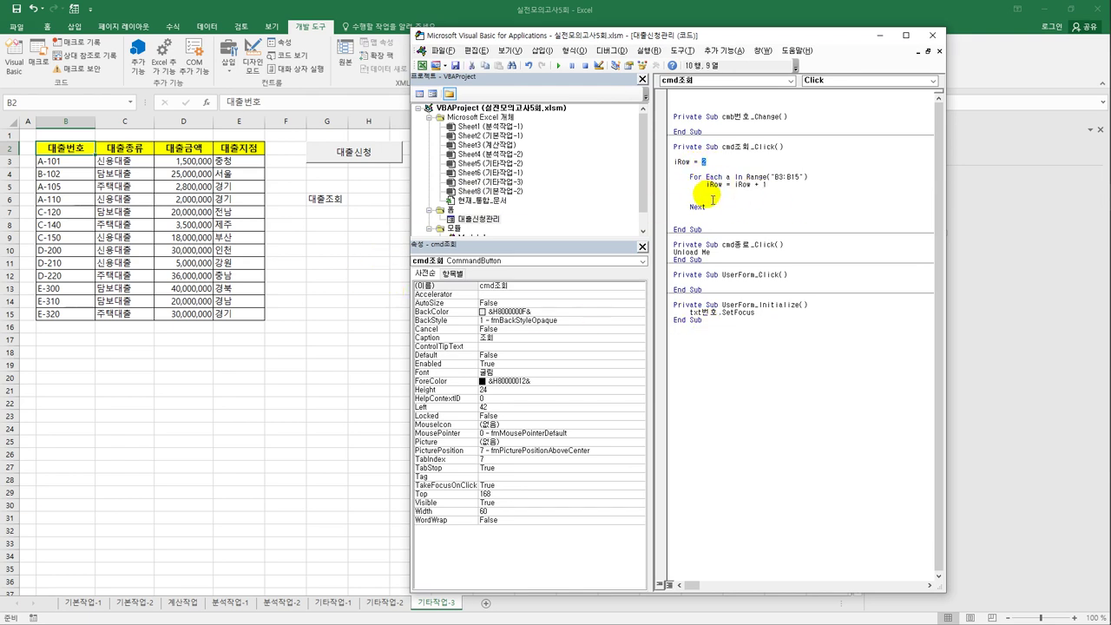
{"action": "left_click_drag", "start_coordinate": [736, 184], "coordinate": [758, 194]}
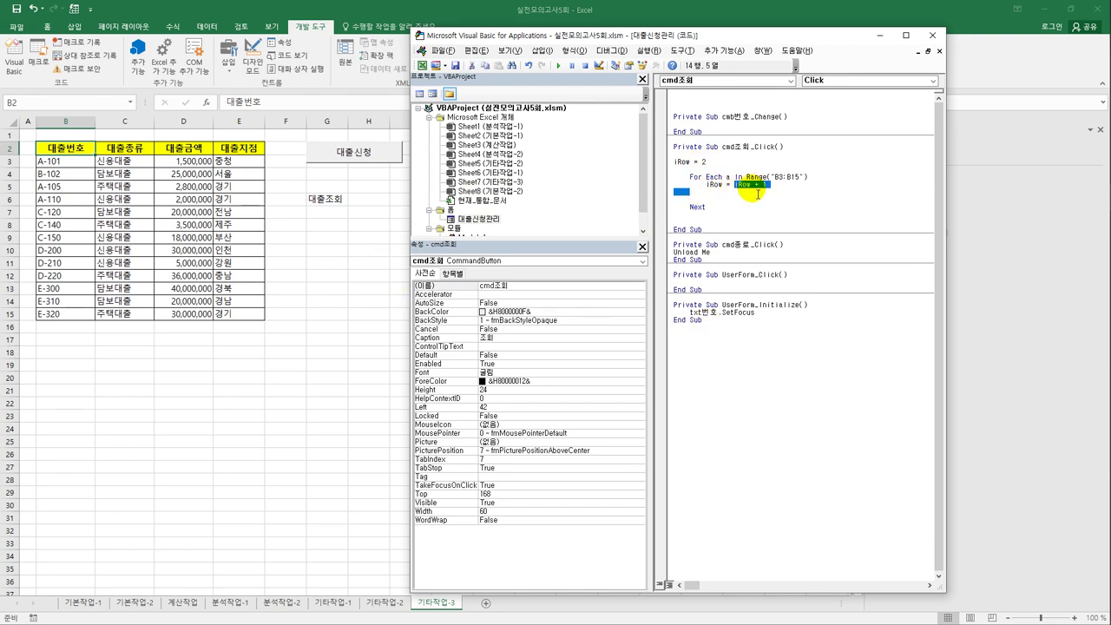
{"action": "left_click", "coordinate": [771, 185]}
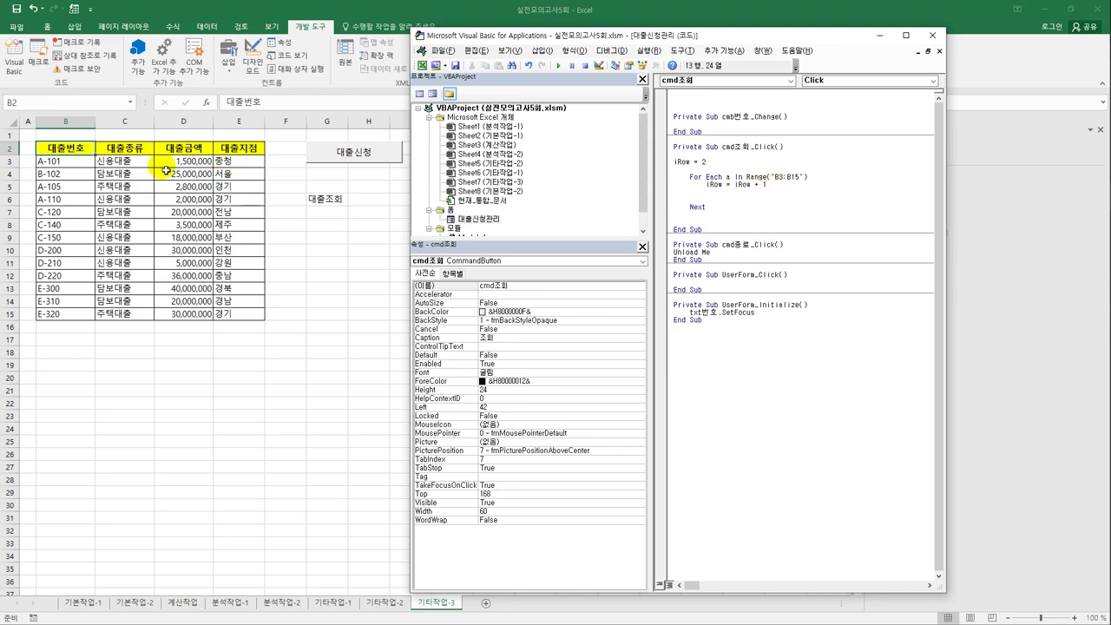
{"action": "left_click", "coordinate": [91, 168]}
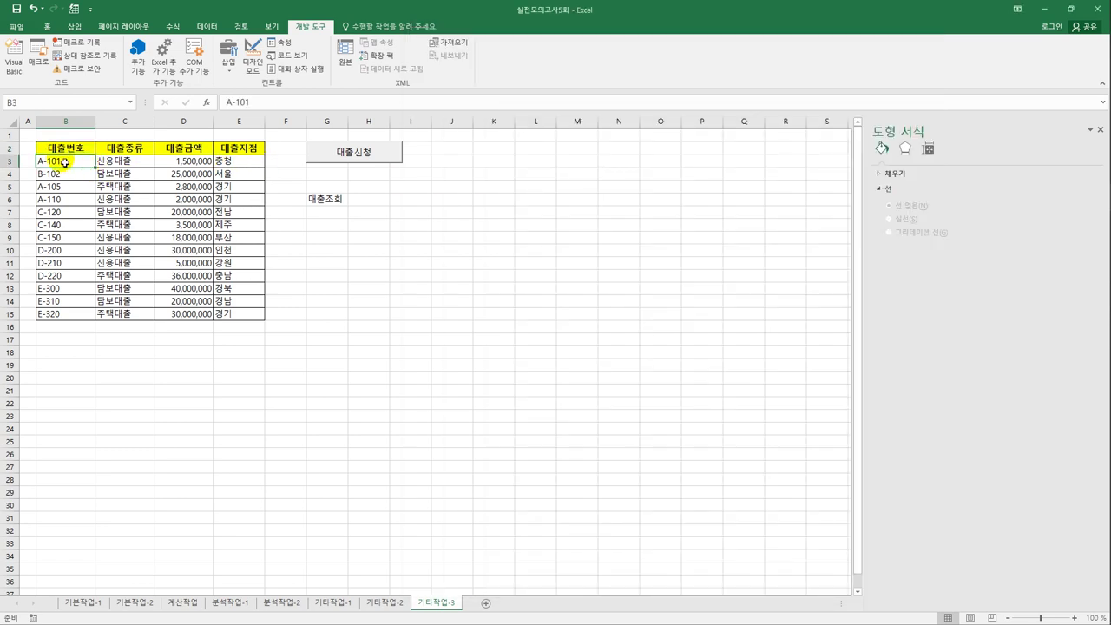
{"action": "left_click", "coordinate": [15, 57]}
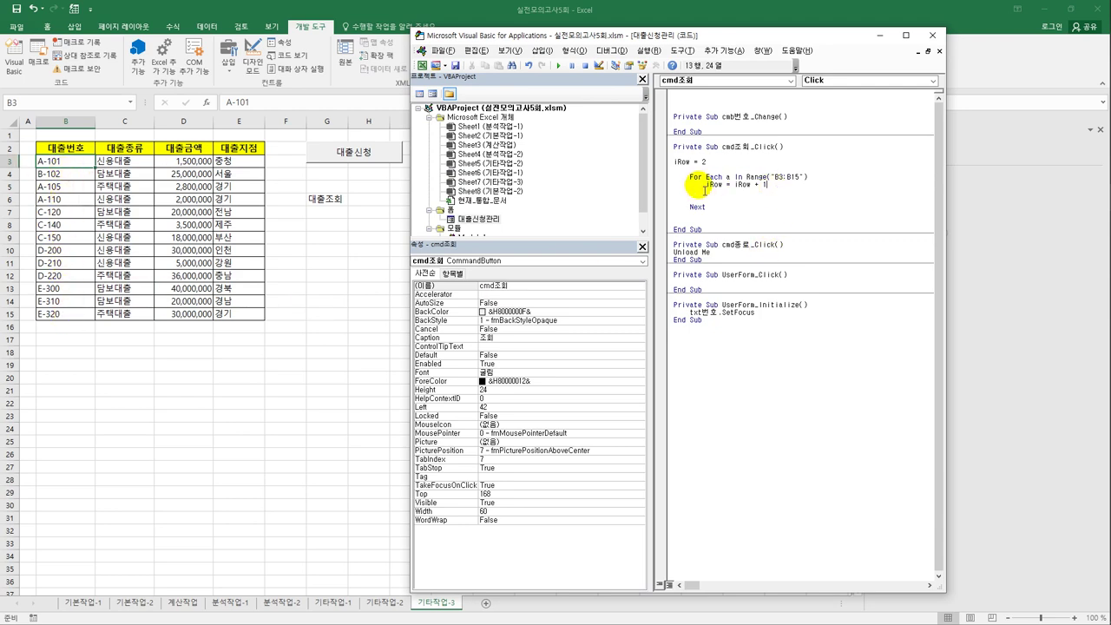
{"action": "left_click_drag", "start_coordinate": [704, 185], "coordinate": [766, 201]}
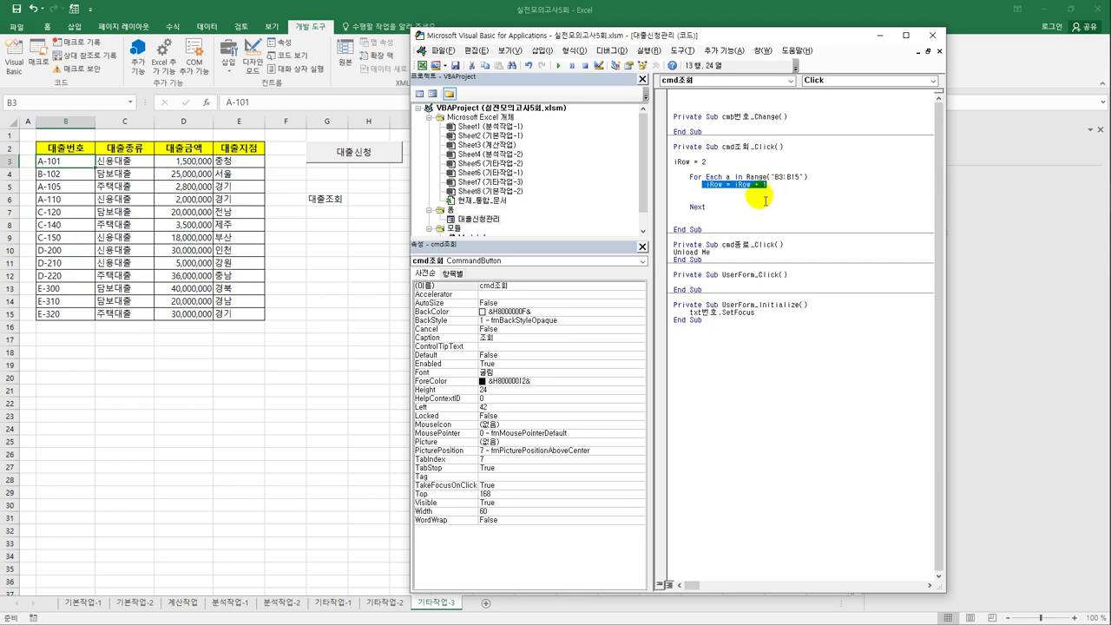
- Write the condition If a.Value = UCase(txt번호) Then below the counter statement in the loop
{"action": "left_click", "coordinate": [738, 194]}
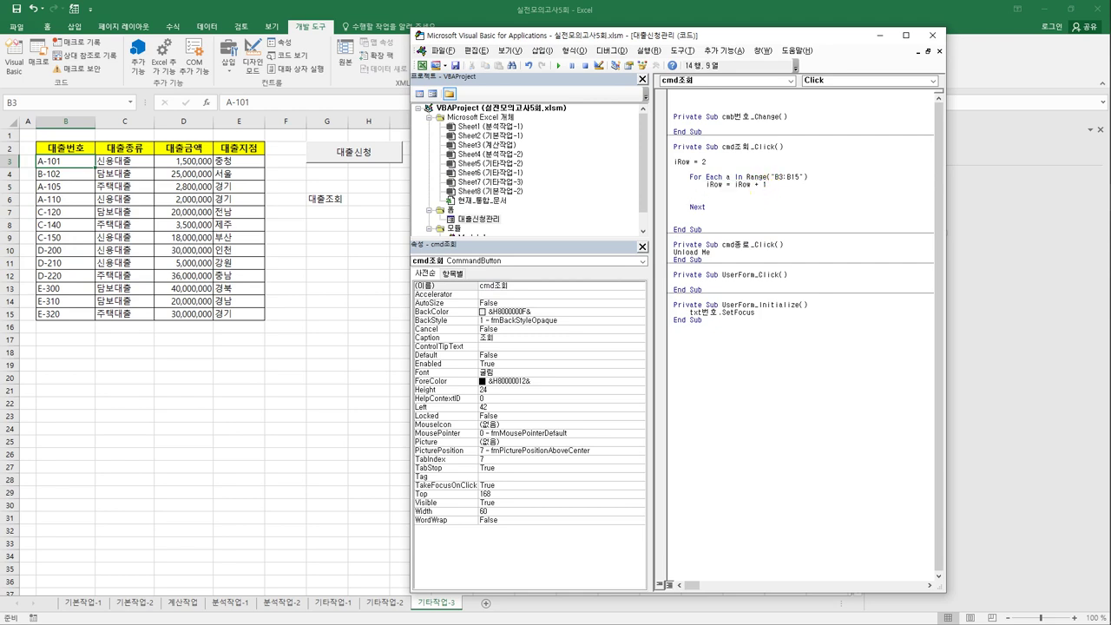
{"action": "key", "text": "Return"}
{"action": "type", "text": "If "}
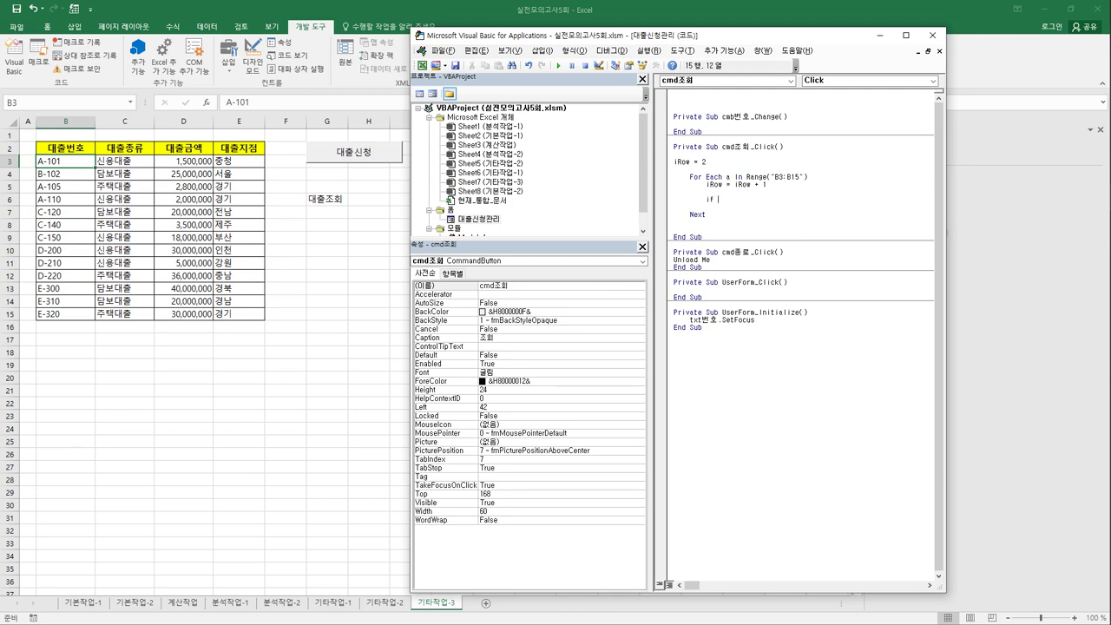
{"action": "type", "text": "a.value = ucase"}
{"action": "key", "text": "BackSpace"}
{"action": "type", "text": "("}
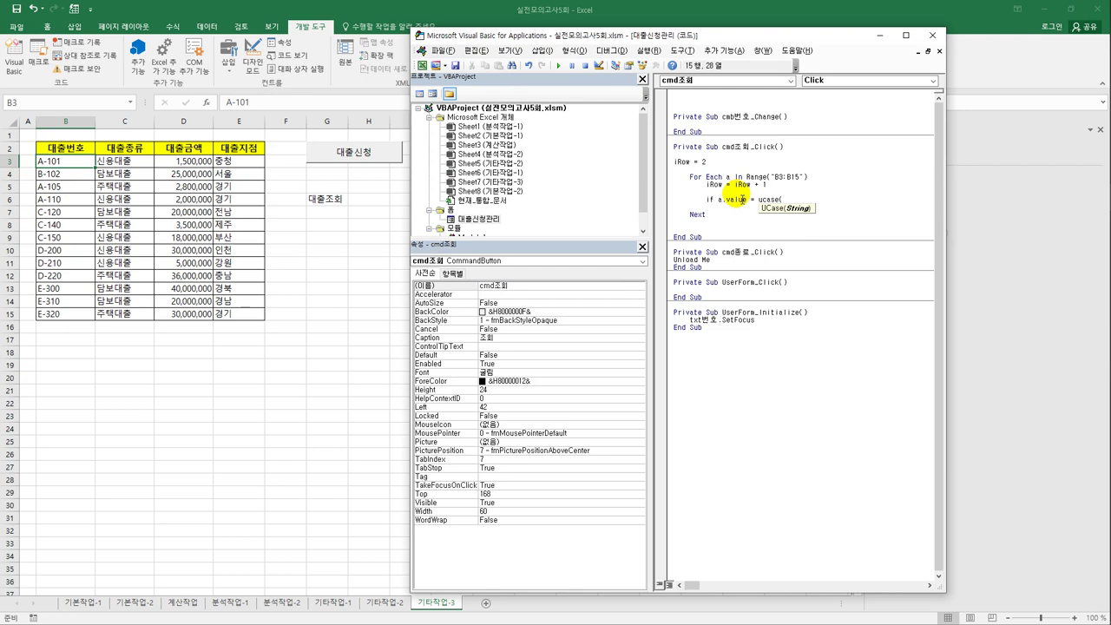
{"action": "type", "text": "txt"}
{"action": "type", "text": "번호) "}
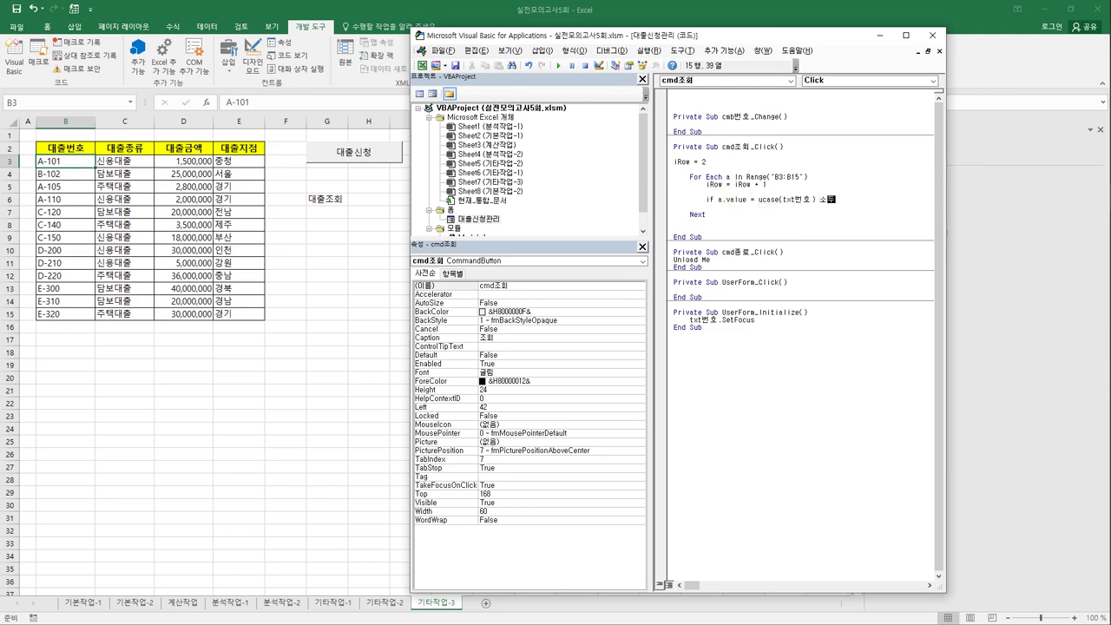
{"action": "type", "text": "then"}
{"action": "key", "text": "Return"}
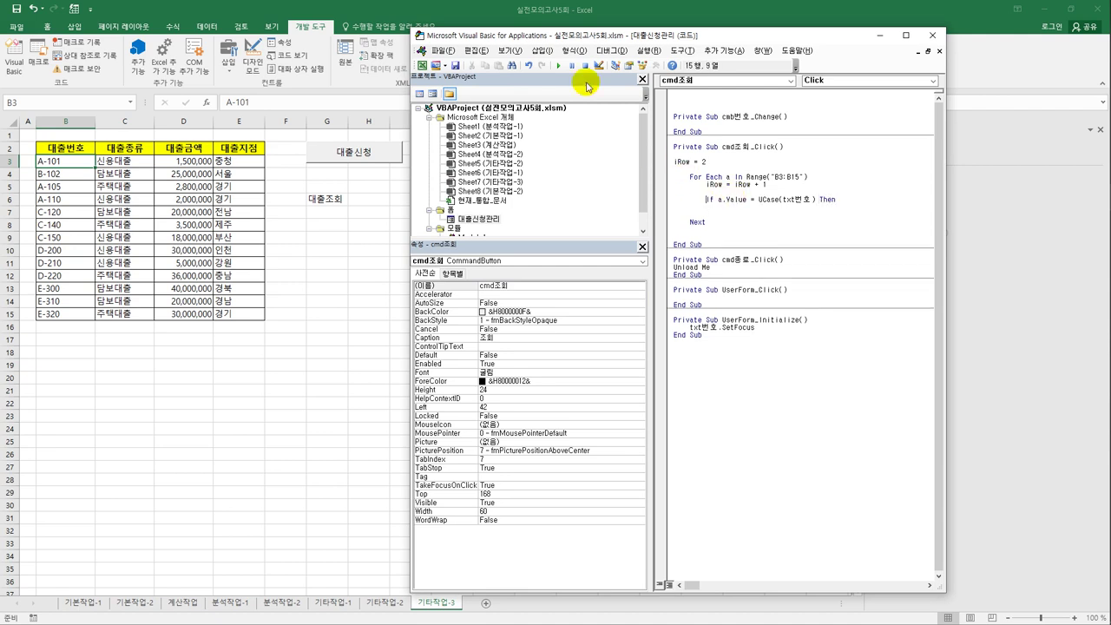
- Check the fields of the running 대출신청 form, close it, and return to the loop range and condition in the 조회 button's code
{"action": "left_click", "coordinate": [344, 160]}
{"action": "left_click", "coordinate": [345, 161]}
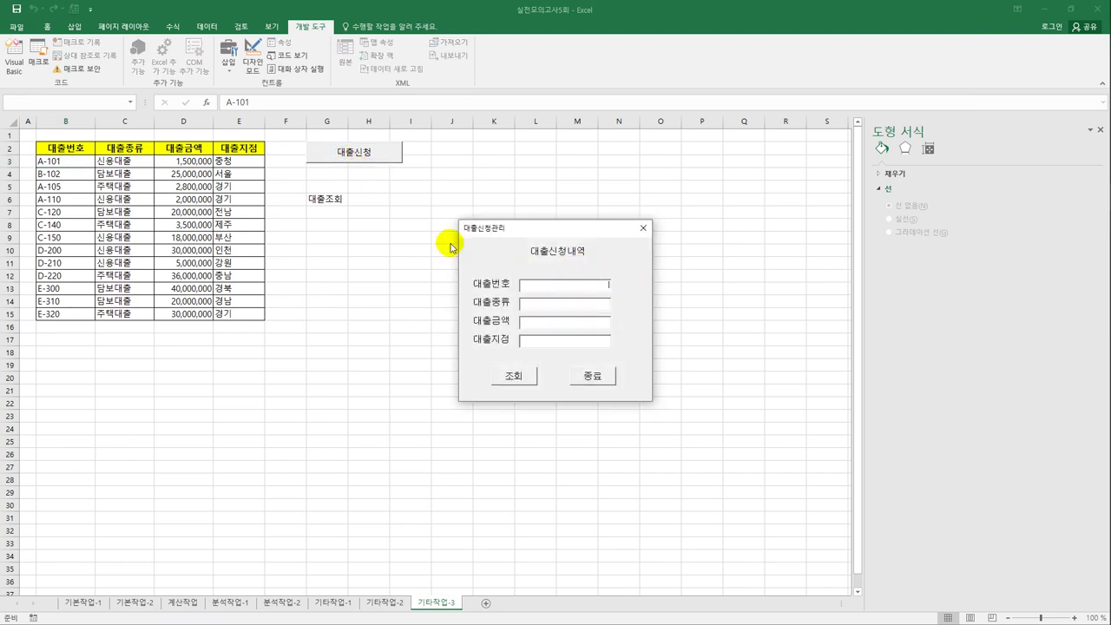
{"action": "left_click", "coordinate": [643, 229]}
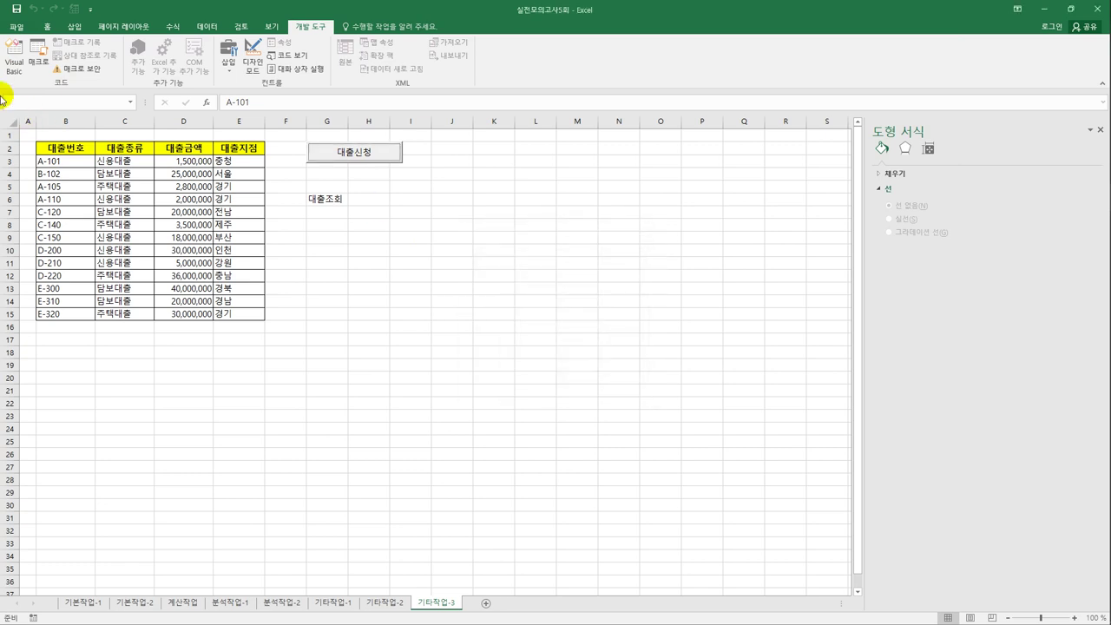
{"action": "left_click", "coordinate": [14, 59]}
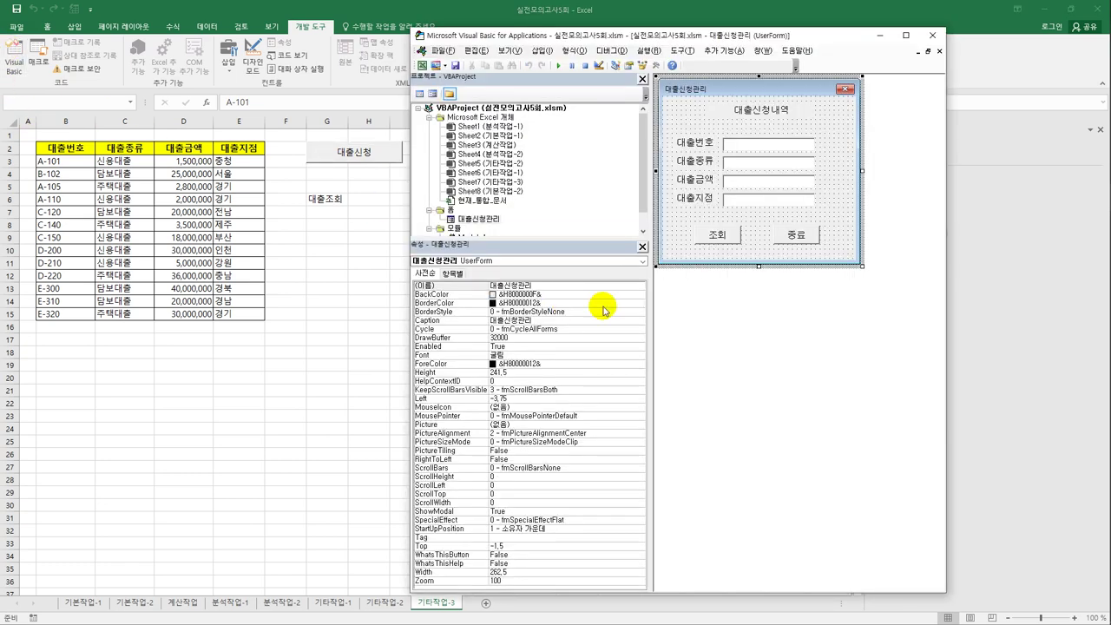
{"action": "double_click", "coordinate": [718, 235]}
{"action": "left_click", "coordinate": [776, 179]}
{"action": "left_click_drag", "start_coordinate": [777, 179], "coordinate": [800, 179]}
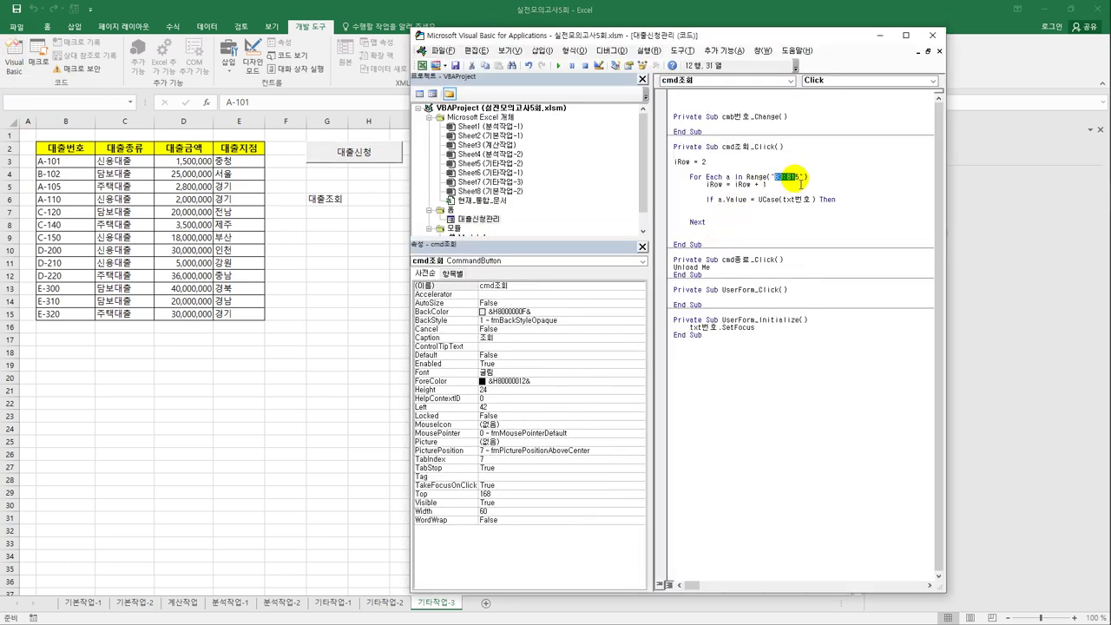
{"action": "left_click", "coordinate": [717, 200]}
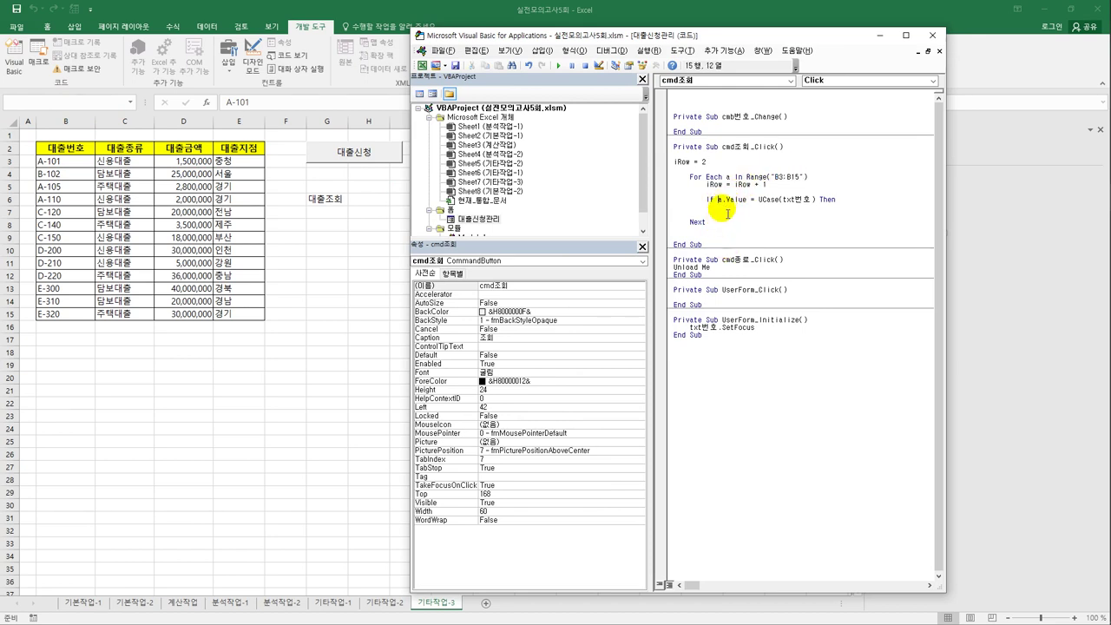
- Write the statement txt종류 = Cells(iRow, 3) inside the If block
{"action": "left_click", "coordinate": [722, 208]}
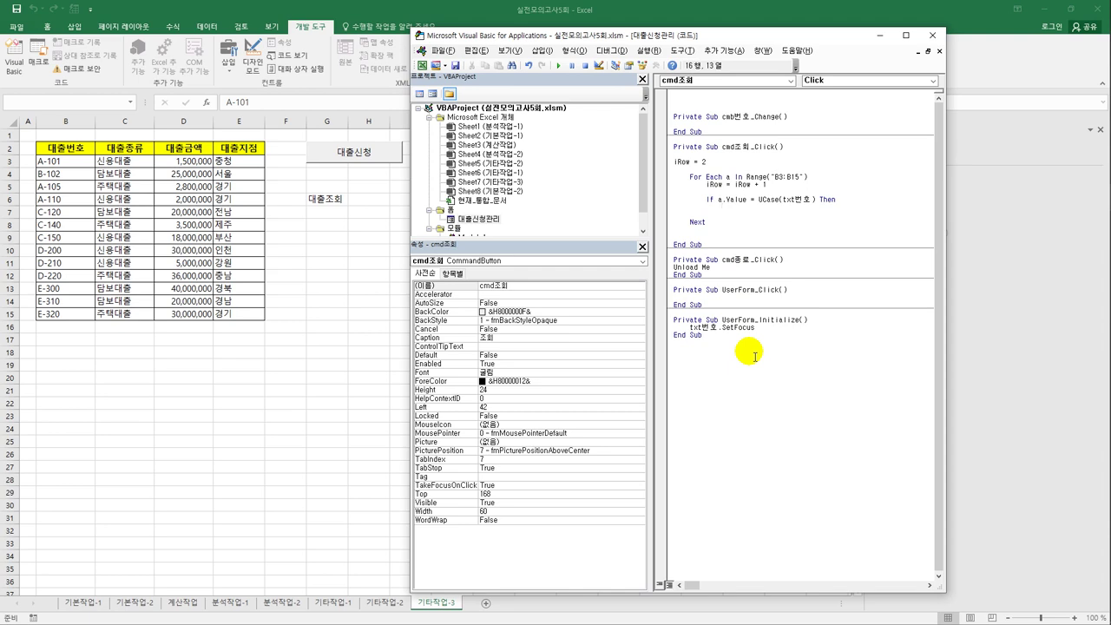
{"action": "type", "text": "txt종류 "}
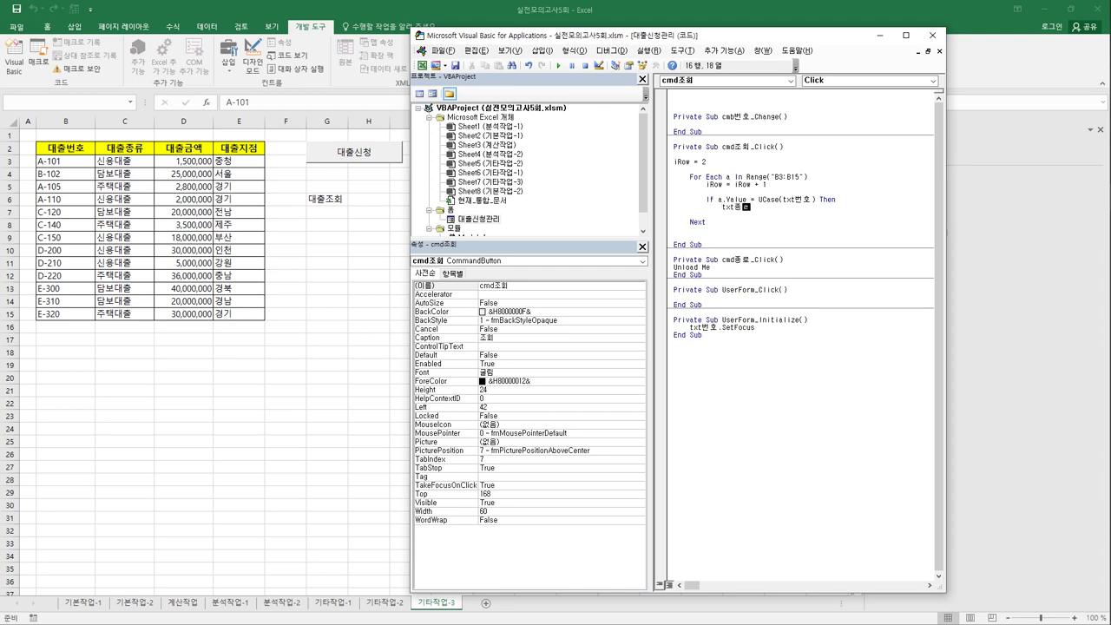
{"action": "type", "text": "= ( ㅑ"}
{"action": "type", "text": "cell"}
{"action": "type", "text": "s(i"}
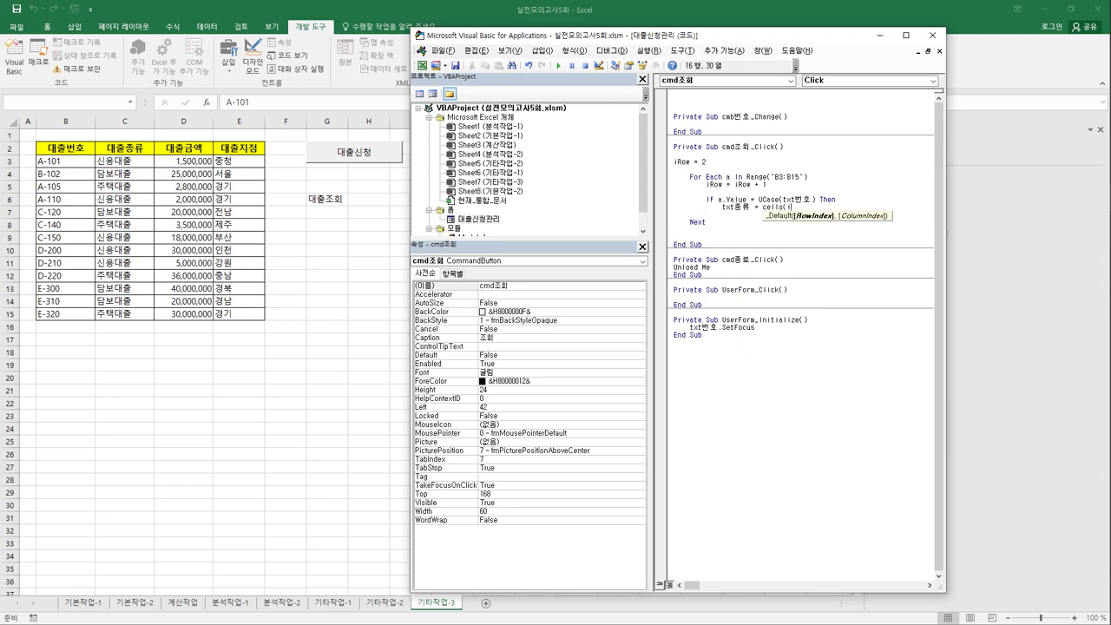
{"action": "type", "text": "Row,"}
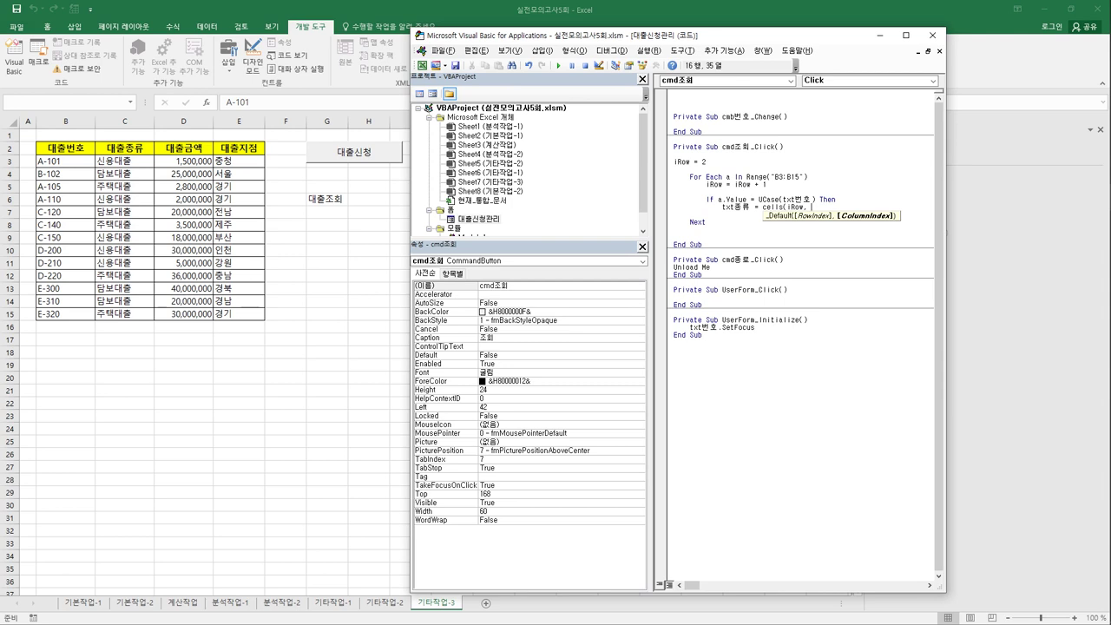
{"action": "type", "text": " 3)"}
{"action": "key", "text": "Return"}
- Copy the txt종류 assignment line and paste it twice on the lines below
{"action": "left_click_drag", "start_coordinate": [723, 206], "coordinate": [820, 206]}
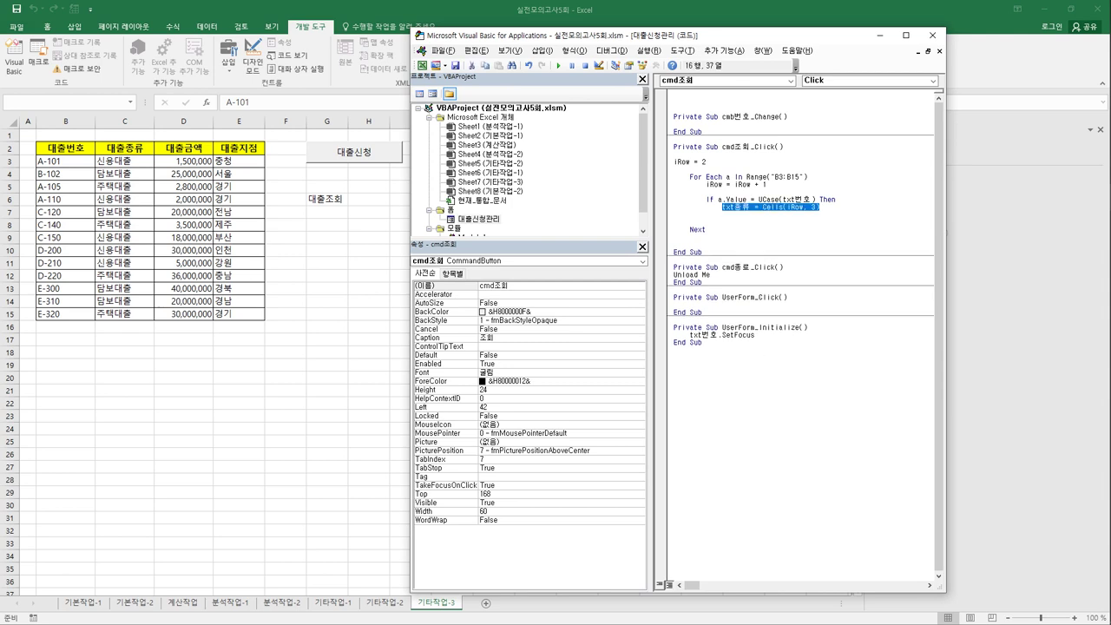
{"action": "key", "text": "ctrl+c"}
{"action": "left_click", "coordinate": [722, 216]}
{"action": "key", "text": "ctrl+v"}
{"action": "key", "text": "Return"}
{"action": "key", "text": "ctrl+v"}
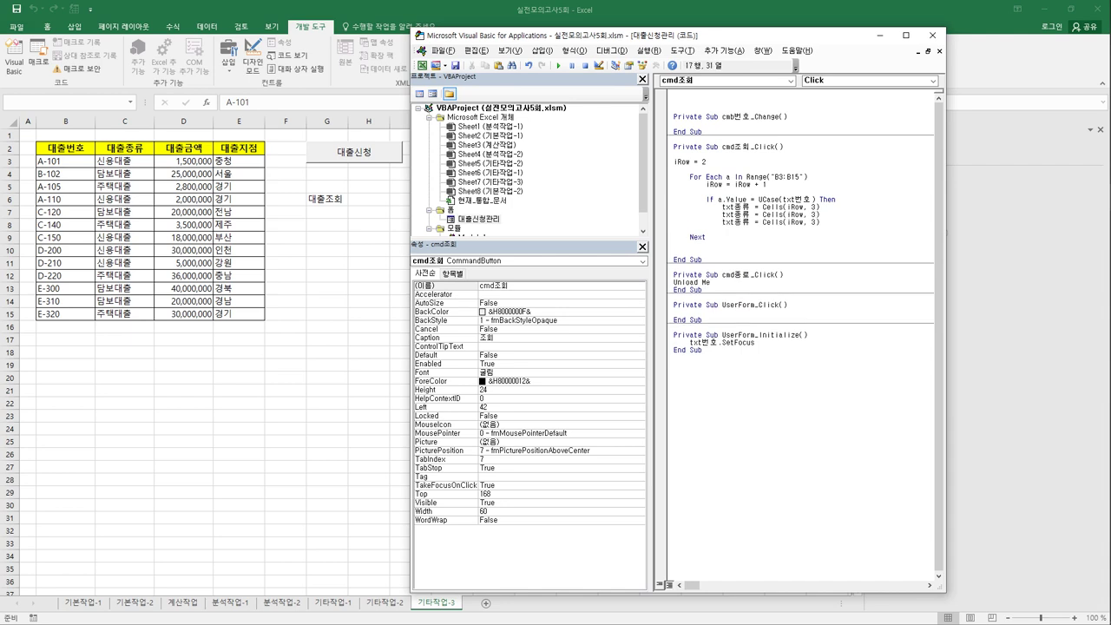
- Change the second assignment line to txt금액 = Cells(iRow, 4)
{"action": "left_click", "coordinate": [741, 214]}
{"action": "key", "text": "shift+Right"}
{"action": "key", "text": "shift+Right"}
{"action": "key", "text": "Delete"}
{"action": "type", "text": "금액"}
{"action": "key", "text": "End"}
{"action": "type", "text": "4"}
- Change the third assignment line to txt지점 = Cells(iRow, 5)
{"action": "left_click_drag", "start_coordinate": [734, 223], "coordinate": [751, 222]}
{"action": "key", "text": "Delete"}
{"action": "type", "text": "지점"}
{"action": "left_click", "coordinate": [820, 223]}
{"action": "key", "text": "shift+Right"}
{"action": "type", "text": "5"}
{"action": "key", "text": "End"}
- Close the condition with End If, leaving blank lines between it and the assignments
{"action": "key", "text": "Return"}
{"action": "key", "text": "BackSpace"}
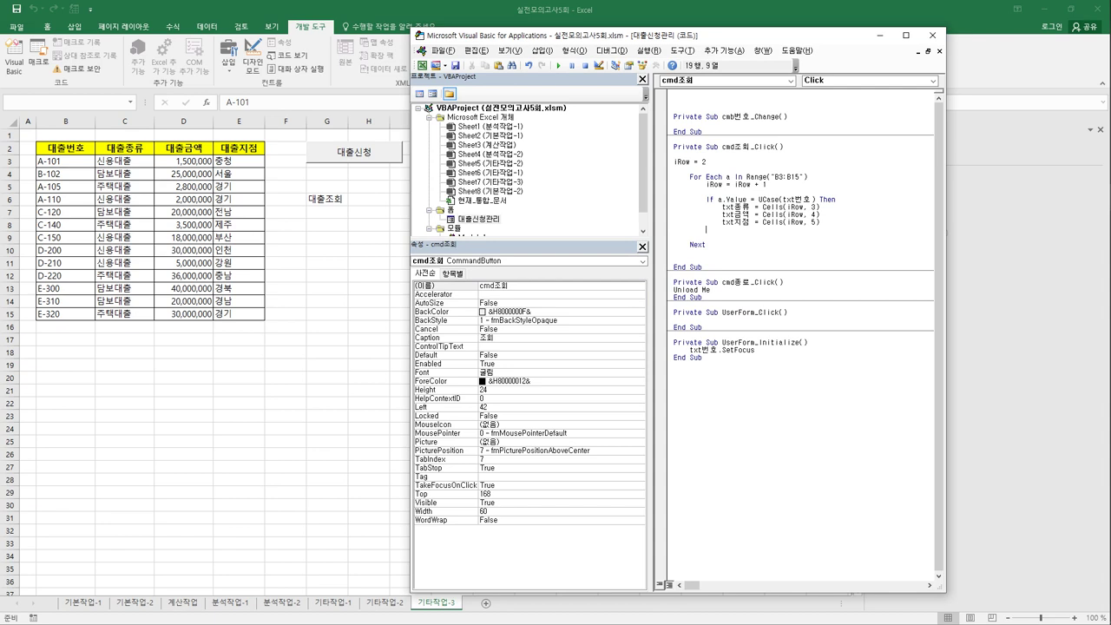
{"action": "type", "text": "ㄷ"}
{"action": "key", "text": "BackSpace"}
{"action": "type", "text": "End If"}
{"action": "key", "text": "Home"}
{"action": "key", "text": "Return"}
{"action": "key", "text": "Return"}
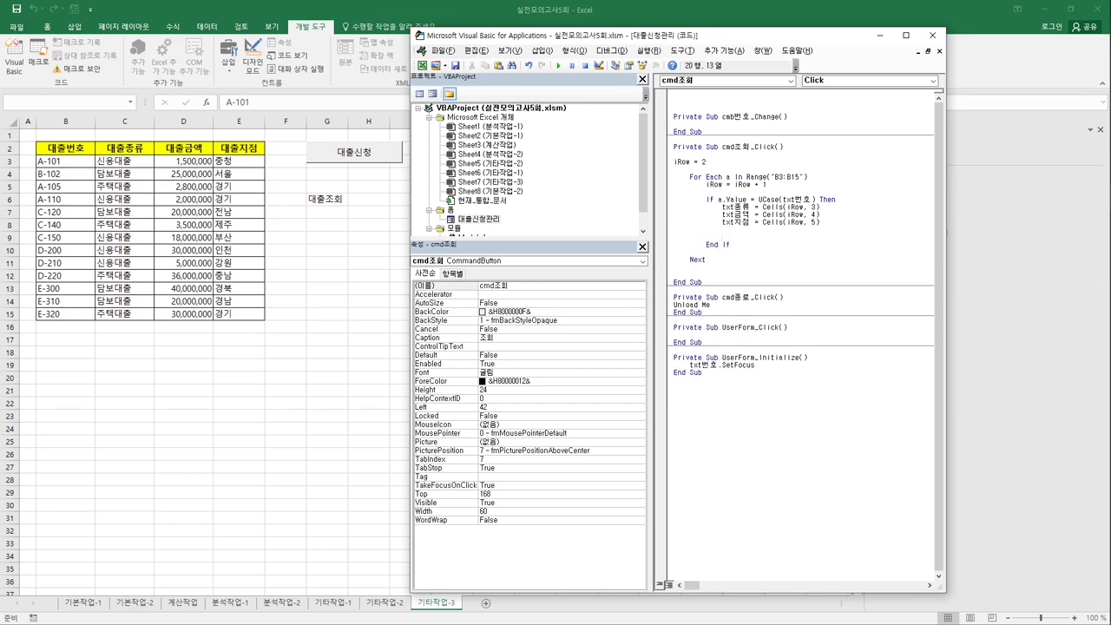
- Insert an Exit For statement above End If, followed by a blank line
{"action": "key", "text": "Up"}
{"action": "key", "text": "Up"}
{"action": "key", "text": "Left"}
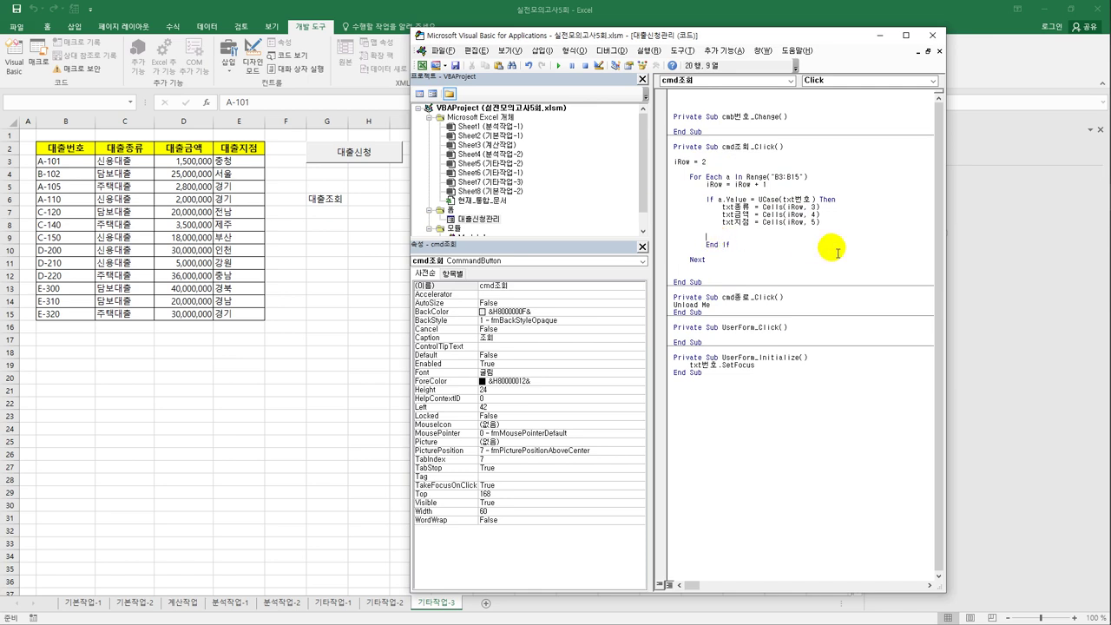
{"action": "type", "text": "exit"}
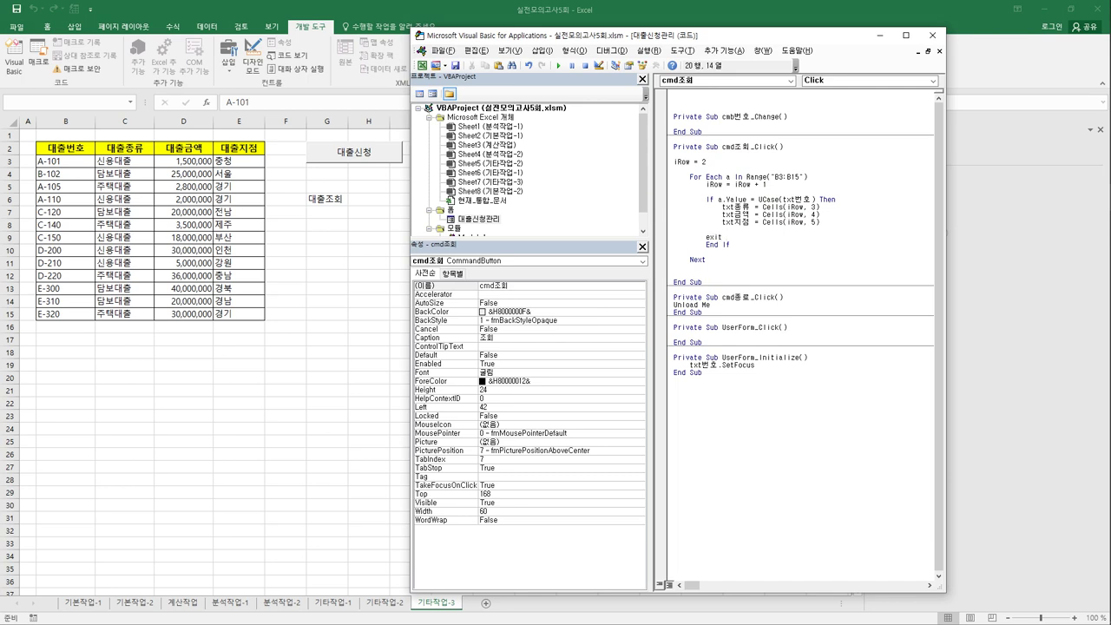
{"action": "type", "text": " For"}
{"action": "key", "text": "Down"}
{"action": "key", "text": "Return"}
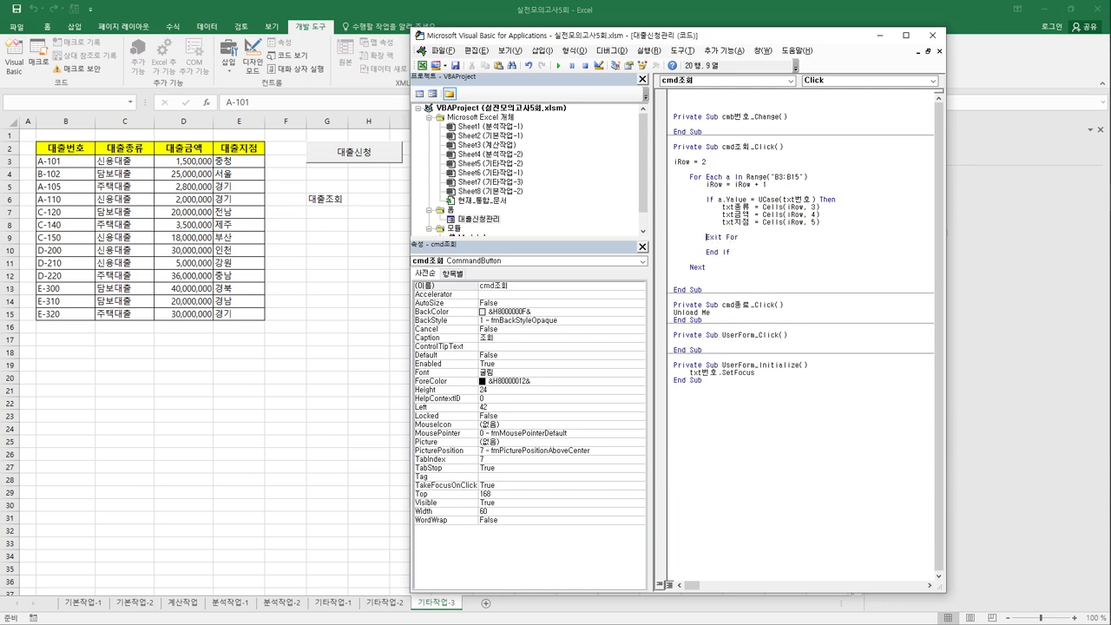
- Review the If condition, the assignments and the Exit For statement in the cmd조회_Click loop
{"action": "key", "text": "Up"}
{"action": "key", "text": "Up"}
{"action": "key", "text": "Up"}
{"action": "key", "text": "Up"}
{"action": "key", "text": "Up"}
{"action": "key", "text": "Up"}
{"action": "key", "text": "Home"}
{"action": "key", "text": "shift+End"}
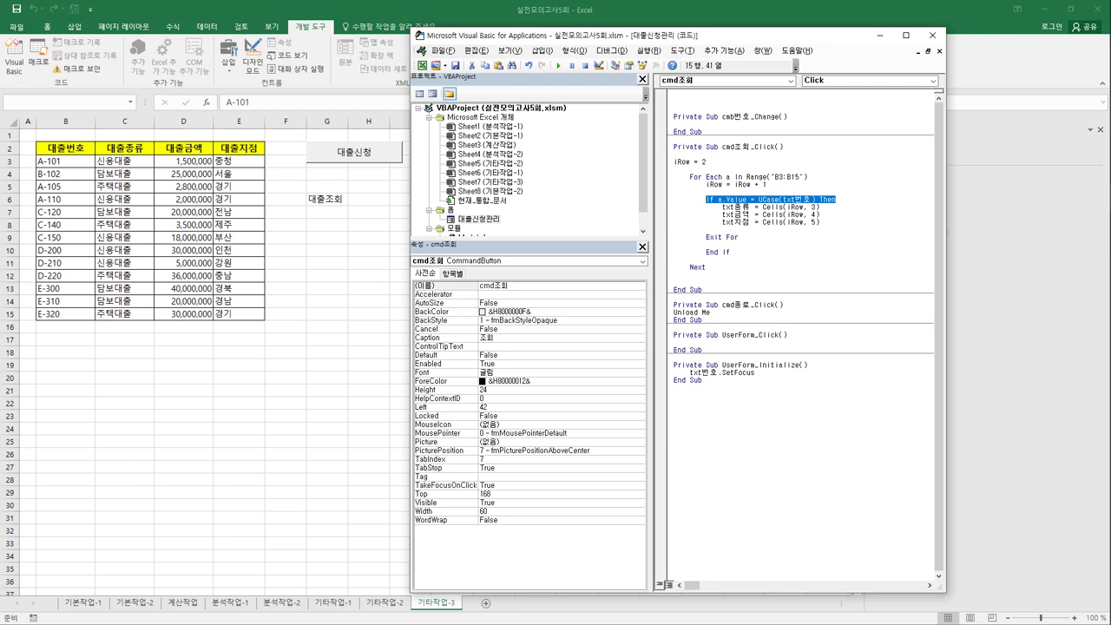
{"action": "key", "text": "Home"}
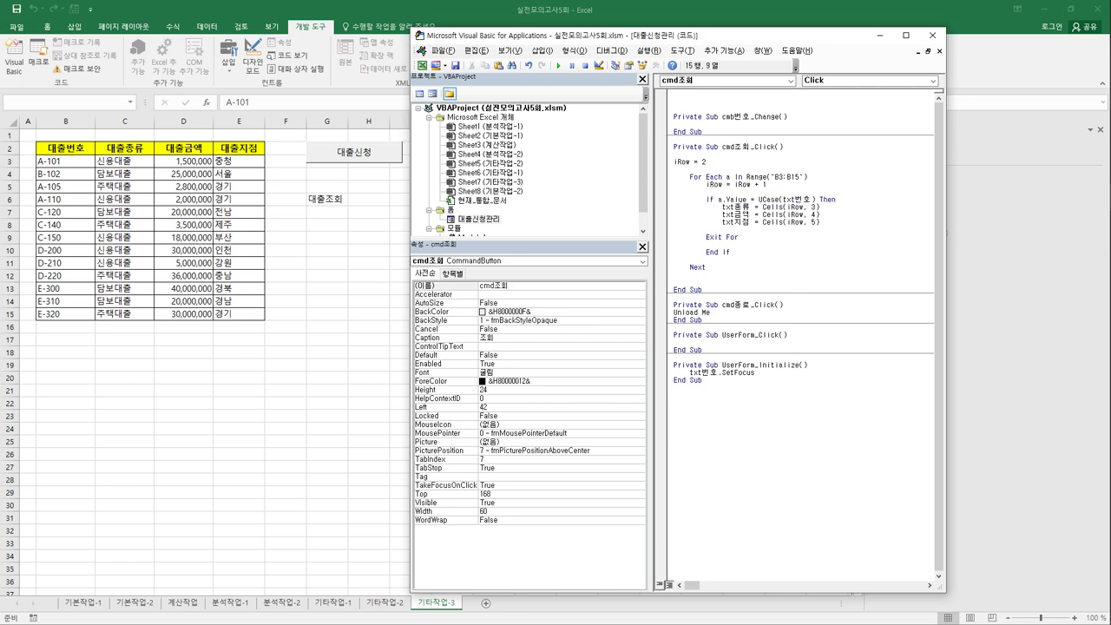
{"action": "key", "text": "ctrl+Right"}
{"action": "key", "text": "shift+Right"}
{"action": "key", "text": "shift+Right"}
{"action": "key", "text": "shift+Right"}
{"action": "key", "text": "shift+Right"}
{"action": "key", "text": "shift+Right"}
{"action": "key", "text": "shift+Right"}
{"action": "key", "text": "shift+Right"}
{"action": "key", "text": "Down"}
{"action": "key", "text": "Down"}
{"action": "key", "text": "shift+Left"}
{"action": "key", "text": "shift+Left"}
{"action": "key", "text": "shift+Left"}
{"action": "key", "text": "shift+Left"}
{"action": "key", "text": "shift+Left"}
{"action": "key", "text": "shift+Left"}
{"action": "key", "text": "shift+Left"}
{"action": "key", "text": "shift+Left"}
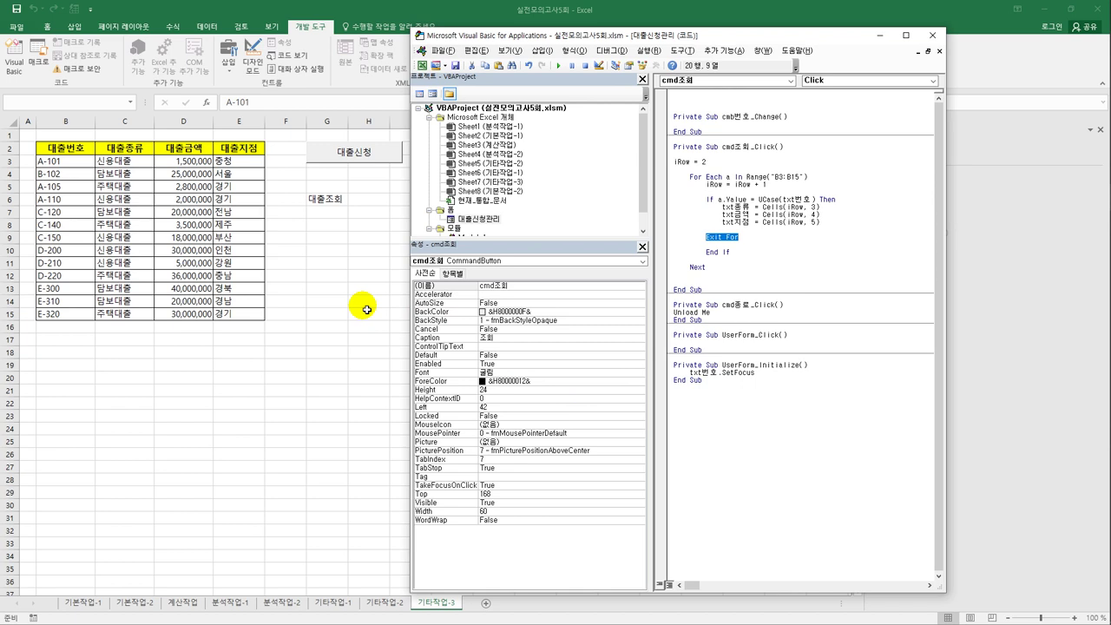
{"action": "left_click", "coordinate": [724, 229]}
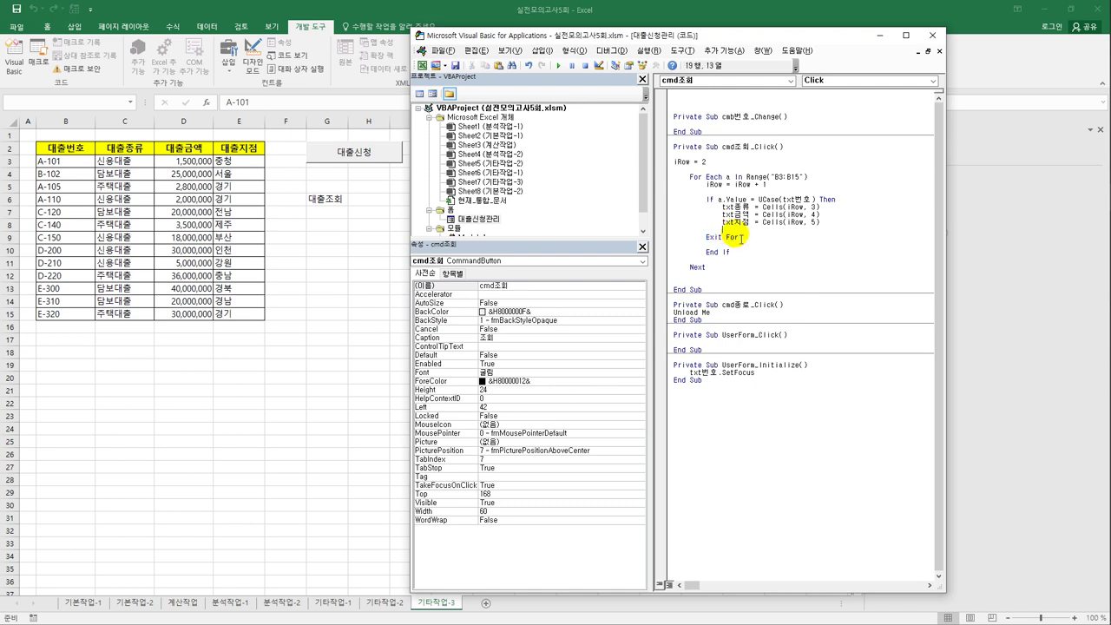
- Start an If statement on a new line below Next in the cmd조회_Click procedure
{"action": "key", "text": "Down"}
{"action": "key", "text": "Down"}
{"action": "key", "text": "Down"}
{"action": "key", "text": "Down"}
{"action": "key", "text": "Down"}
{"action": "key", "text": "Return"}
{"action": "key", "text": "Return"}
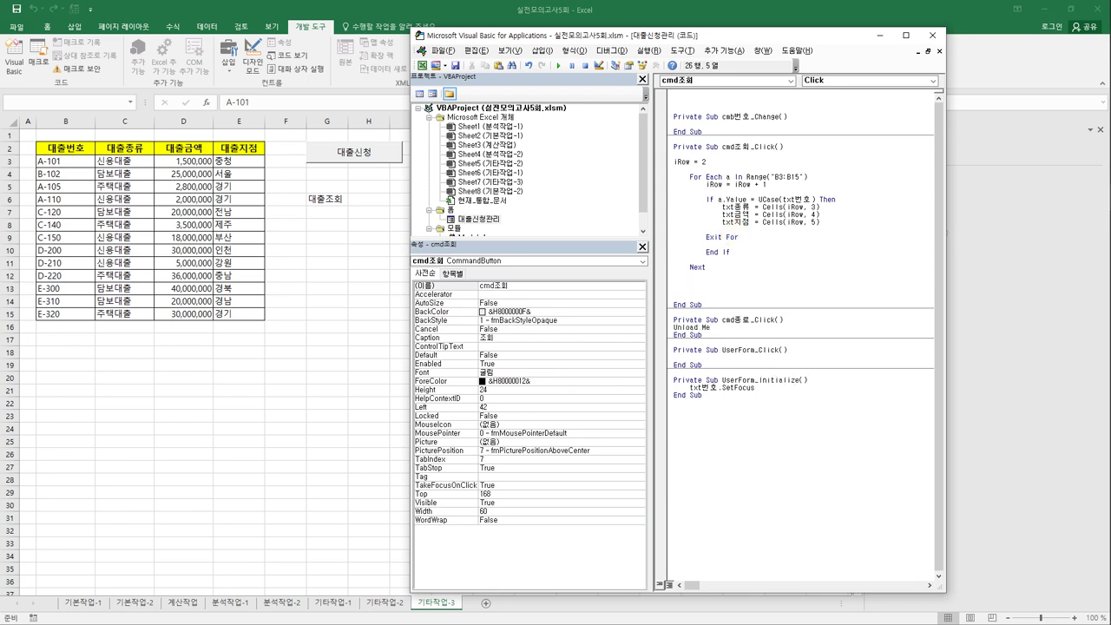
{"action": "type", "text": "if"}
{"action": "left_click", "coordinate": [735, 239]}
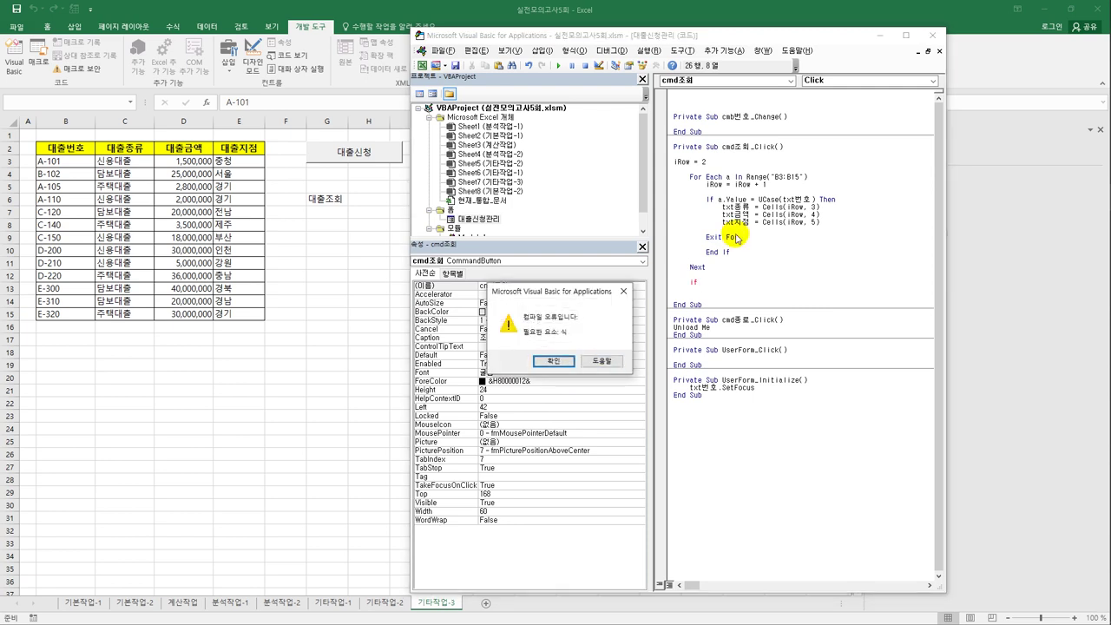
{"action": "left_click", "coordinate": [562, 362]}
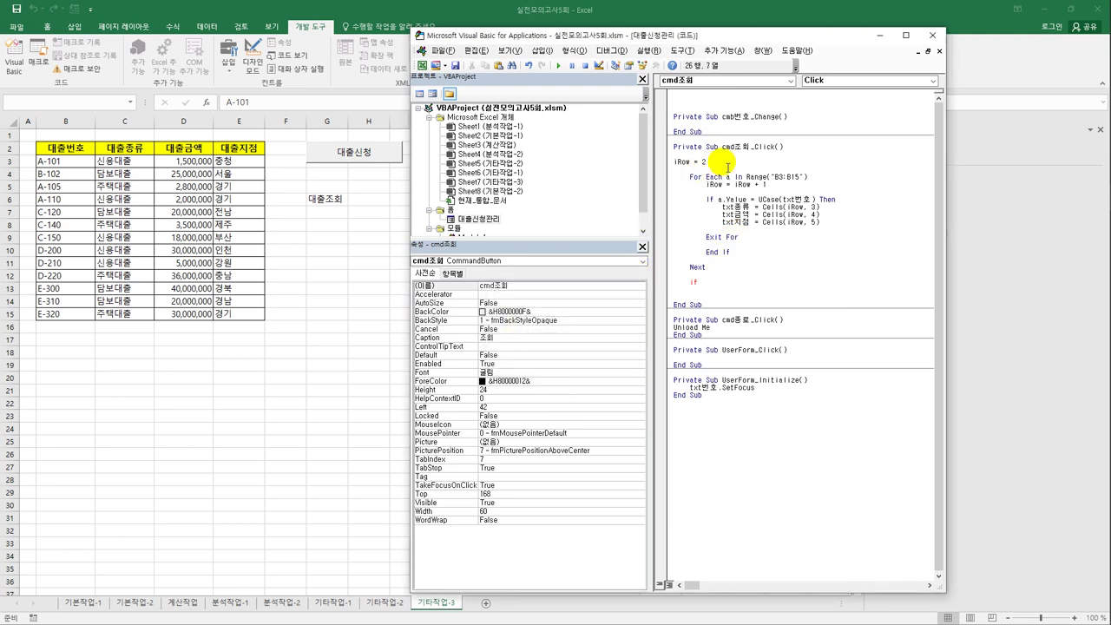
- Add the line isdata = 0 directly below iRow = 2, leaving blank lines before the For Each loop
{"action": "key", "text": "Return"}
{"action": "key", "text": "Return"}
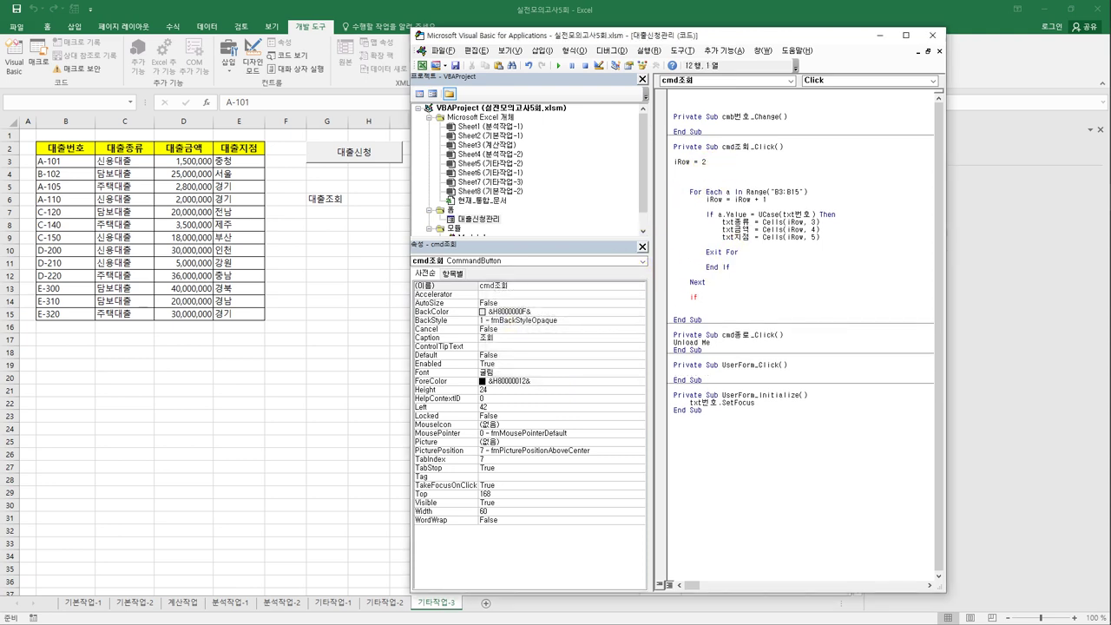
{"action": "left_click", "coordinate": [674, 170]}
{"action": "type", "text": "i"}
{"action": "type", "text": "sdate"}
{"action": "type", "text": "a"}
{"action": "type", "text": " =0"}
{"action": "key", "text": "Down"}
{"action": "key", "text": "Up"}
- Complete the condition below Next as If isdata = 0 Then, followed by a new line for its body
{"action": "key", "text": "Right"}
{"action": "key", "text": "Right"}
{"action": "key", "text": "Right"}
{"action": "key", "text": "Right"}
{"action": "key", "text": "Right"}
{"action": "key", "text": "Right"}
{"action": "key", "text": "shift+Left"}
{"action": "key", "text": "shift+Left"}
{"action": "key", "text": "shift+Left"}
{"action": "key", "text": "shift+Left"}
{"action": "key", "text": "shift+Left"}
{"action": "key", "text": "shift+Left"}
{"action": "key", "text": "Left"}
{"action": "key", "text": "Down"}
{"action": "key", "text": "Down"}
{"action": "key", "text": "Down"}
{"action": "type", "text": "isdata = 0 Then"}
{"action": "key", "text": "Return"}
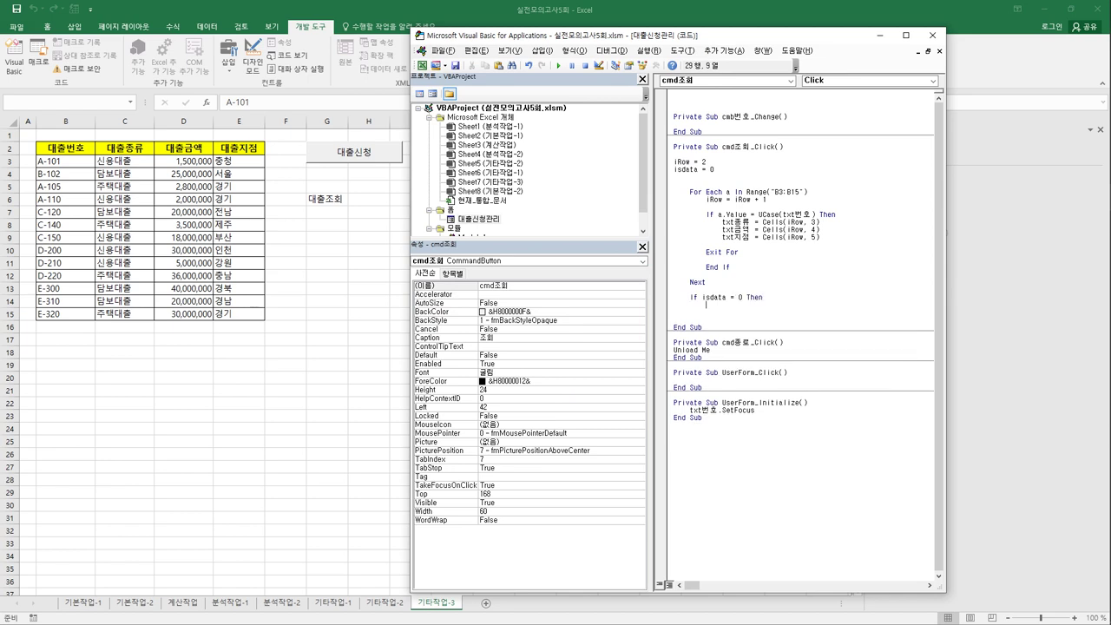
- Add MsgBox "조건에 일치하는 자료가 없습니다." inside the isdata condition and close it with End If
{"action": "type", "text": "msgbox "}
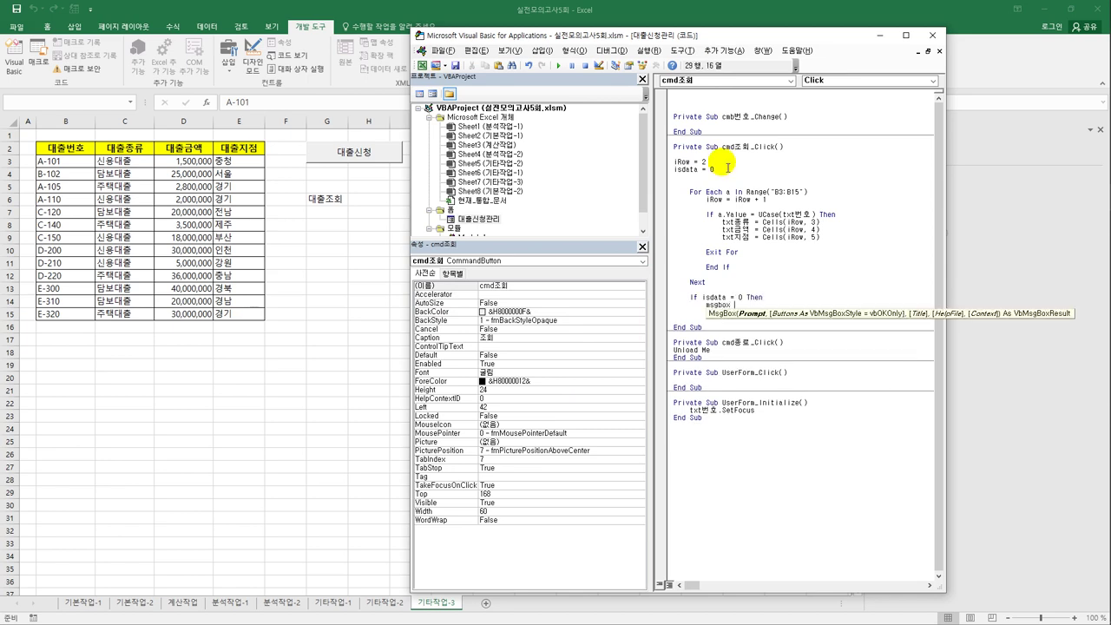
{"action": "type", "text": "\"조건에 맞"}
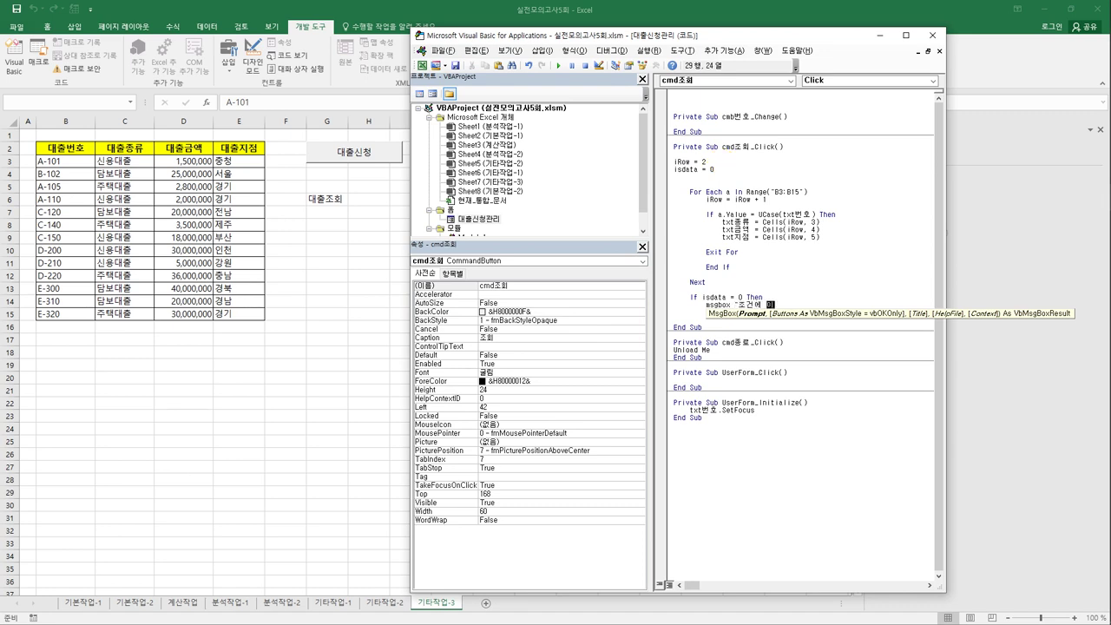
{"action": "key", "text": "BackSpace"}
{"action": "type", "text": "일치하는 자료가 없습니다."}
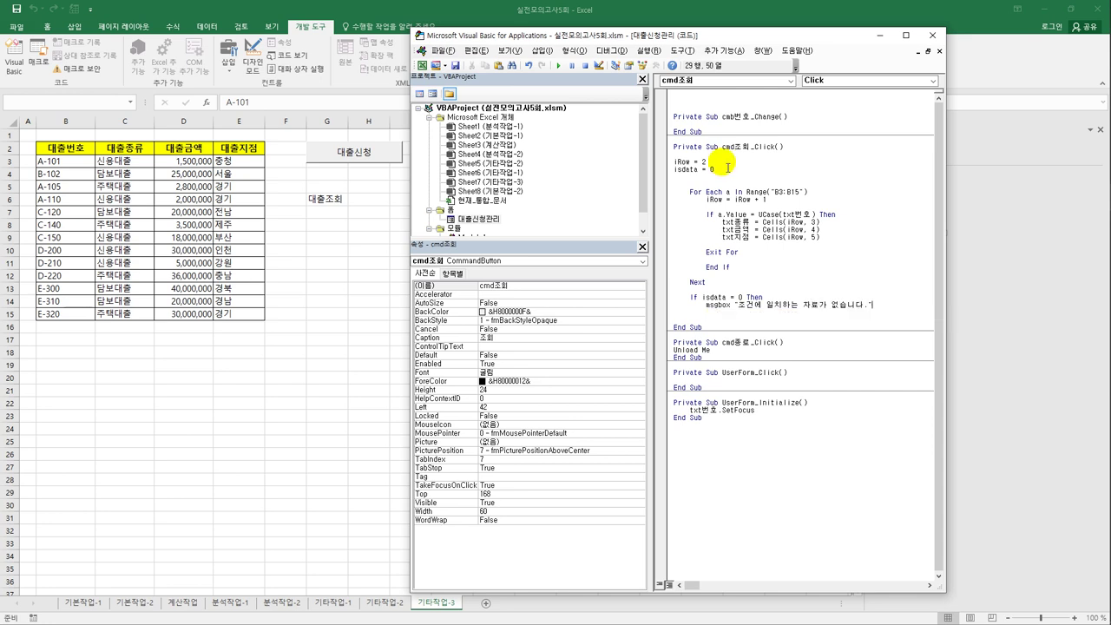
{"action": "key", "text": "Return"}
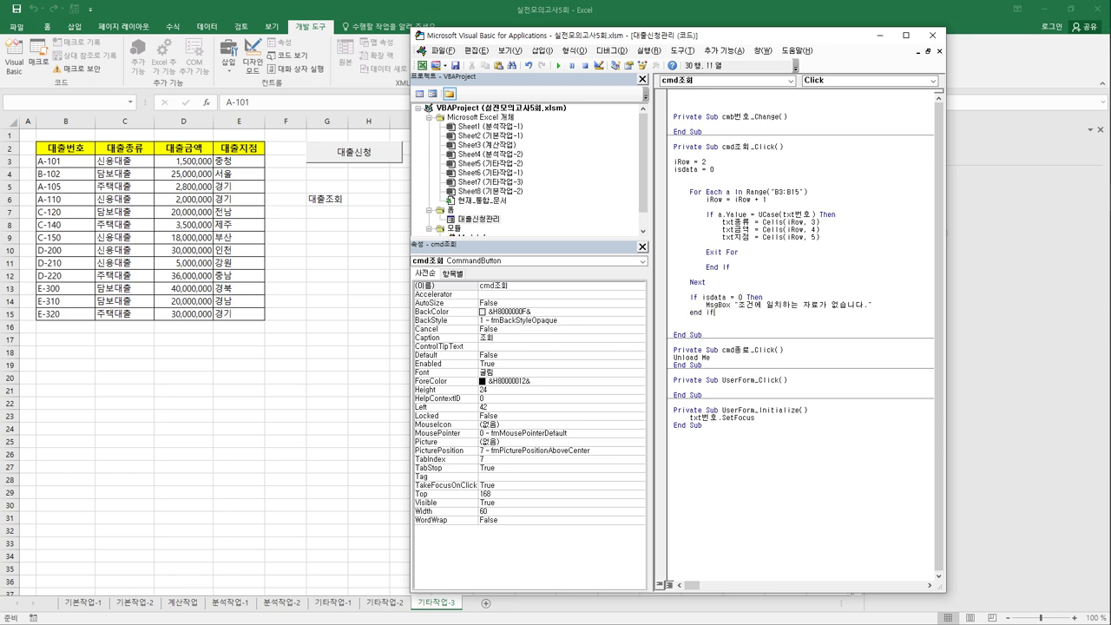
- Review the isdata = 0 initialisation, the For Each loop with its assignments, and the no-match condition in cmd조회_Click
{"action": "left_click", "coordinate": [714, 297]}
{"action": "left_click", "coordinate": [676, 170]}
{"action": "left_click_drag", "start_coordinate": [682, 177], "coordinate": [744, 175]}
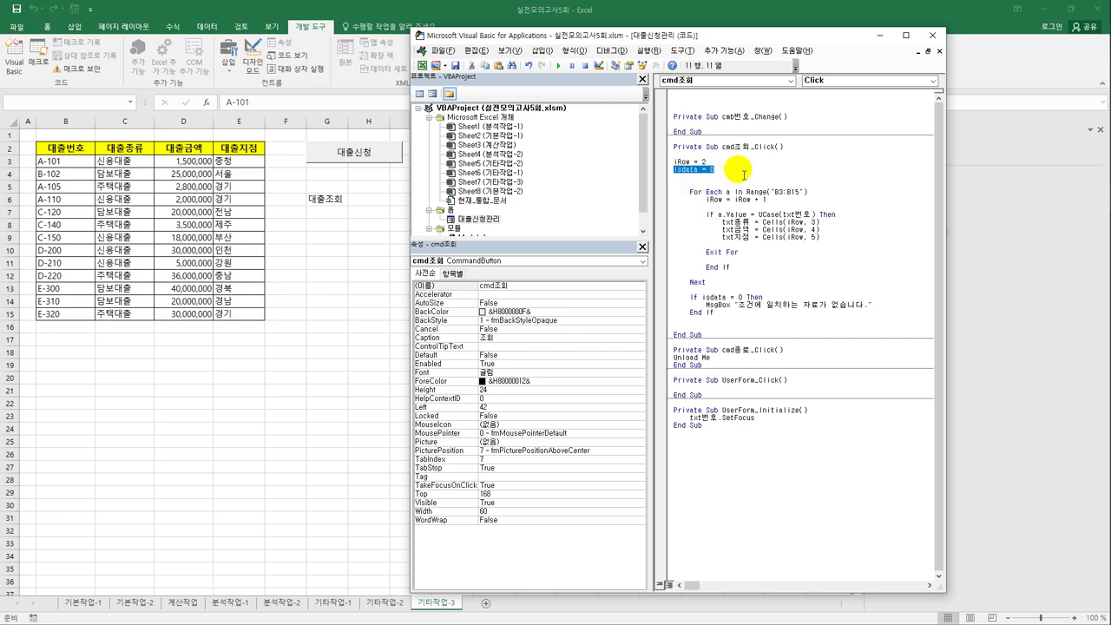
{"action": "left_click", "coordinate": [737, 171]}
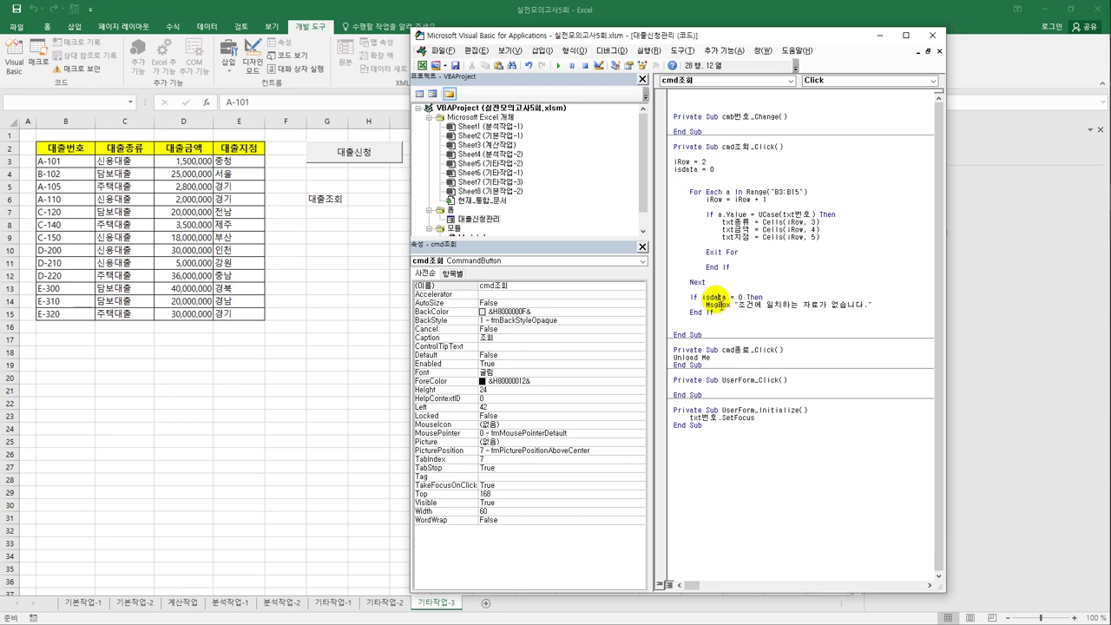
{"action": "left_click_drag", "start_coordinate": [696, 297], "coordinate": [875, 312]}
{"action": "left_click", "coordinate": [883, 312]}
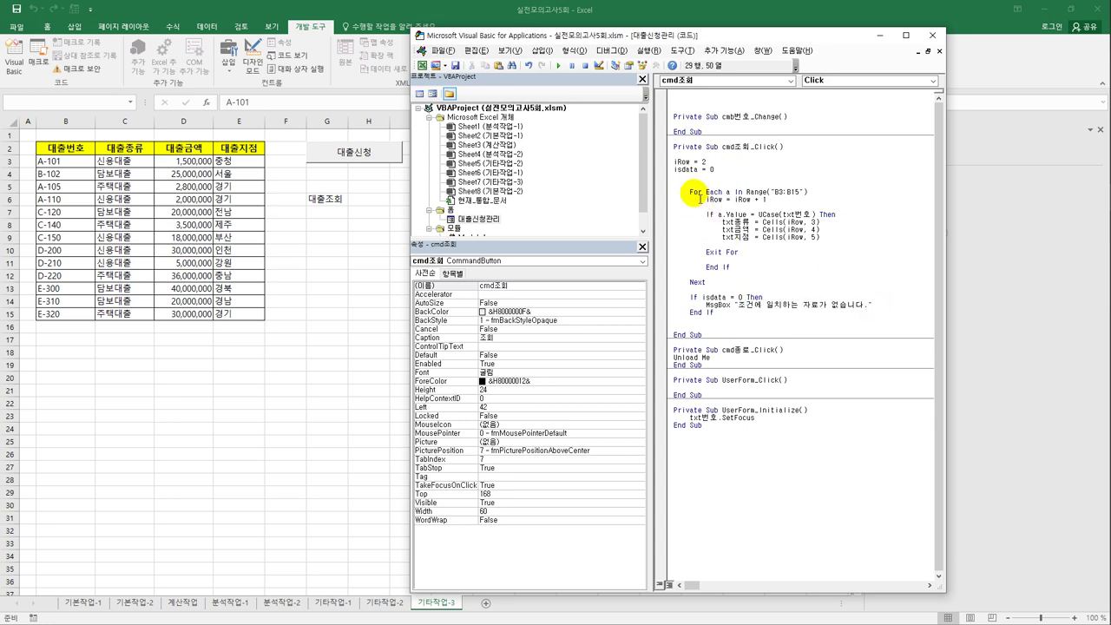
{"action": "left_click_drag", "start_coordinate": [696, 198], "coordinate": [725, 287]}
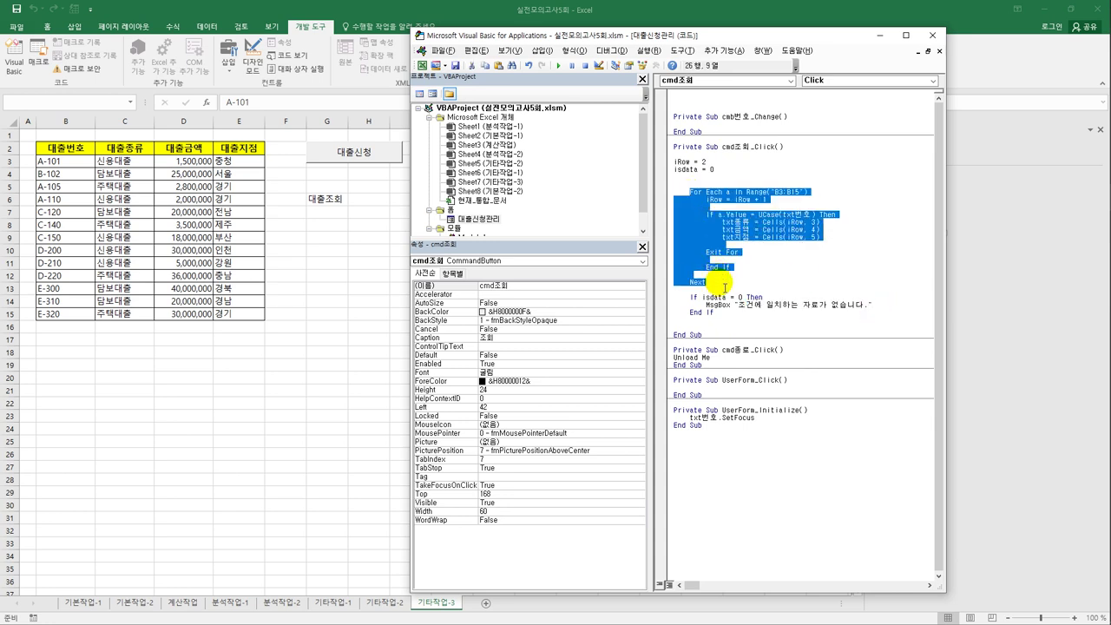
{"action": "left_click", "coordinate": [759, 214]}
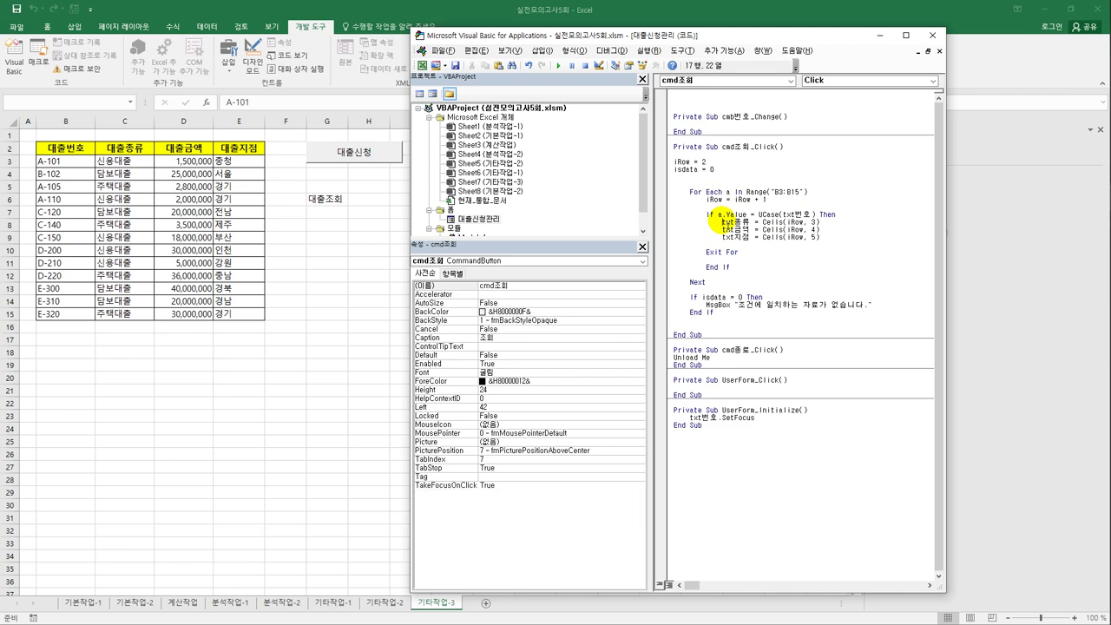
{"action": "left_click_drag", "start_coordinate": [722, 222], "coordinate": [821, 241]}
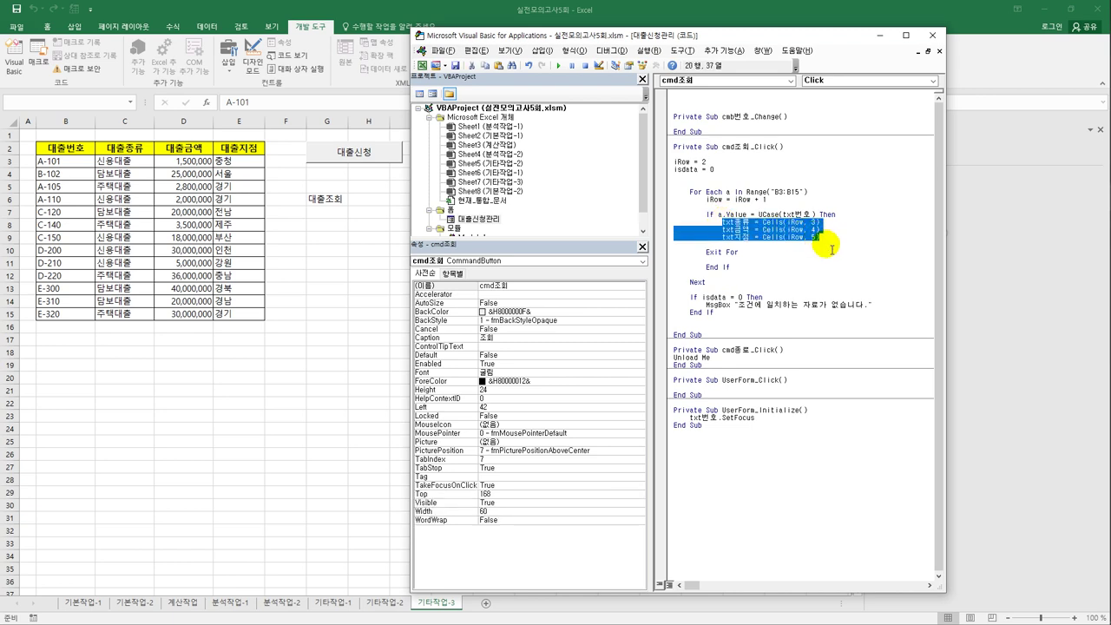
{"action": "left_click", "coordinate": [823, 244]}
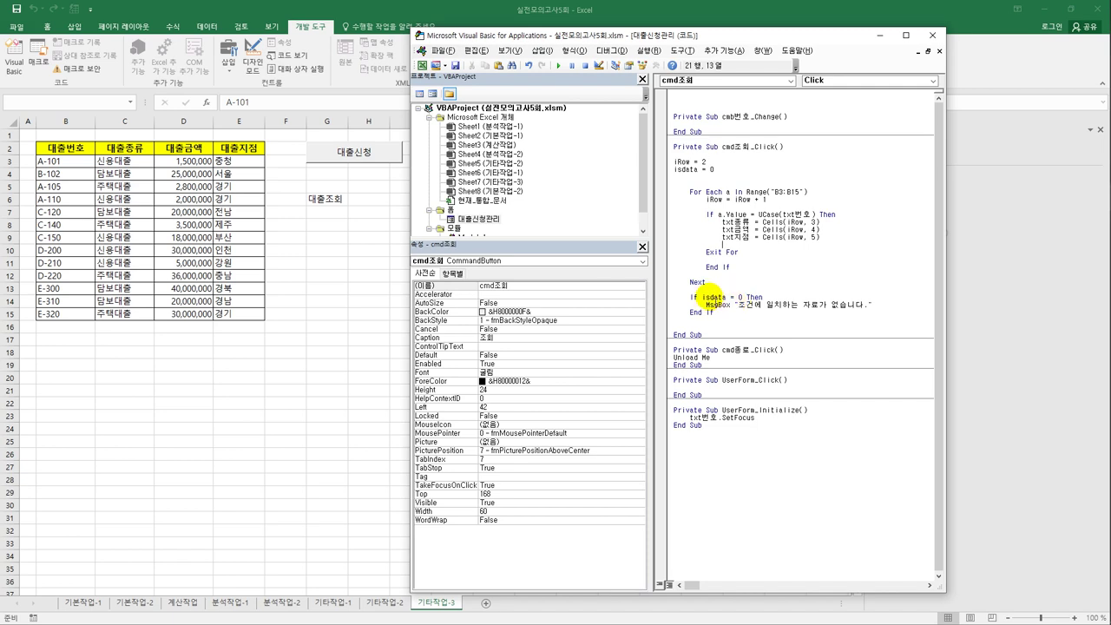
{"action": "left_click_drag", "start_coordinate": [703, 297], "coordinate": [746, 297]}
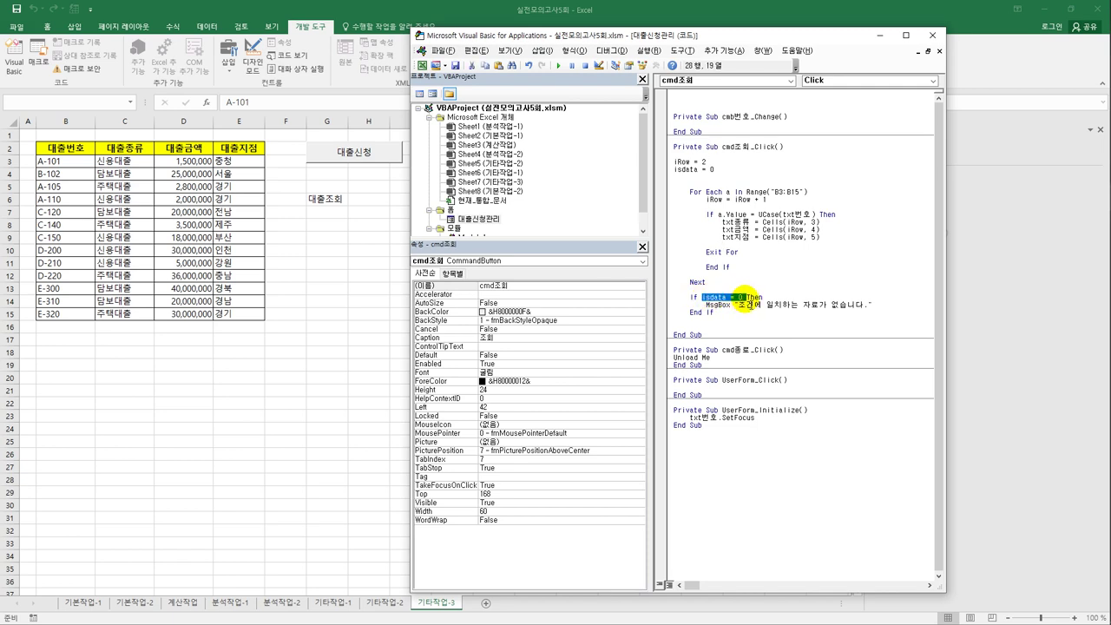
- Insert isdata = 1 above Exit For, separated from the txt지점 assignment by a blank line
{"action": "left_click", "coordinate": [733, 247]}
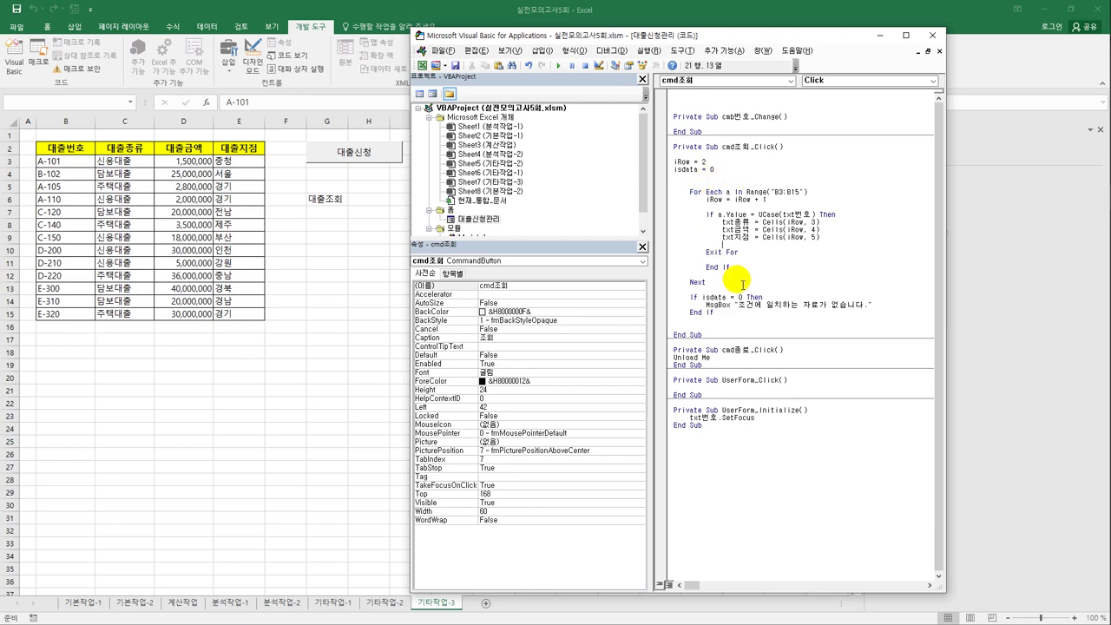
{"action": "key", "text": "Return"}
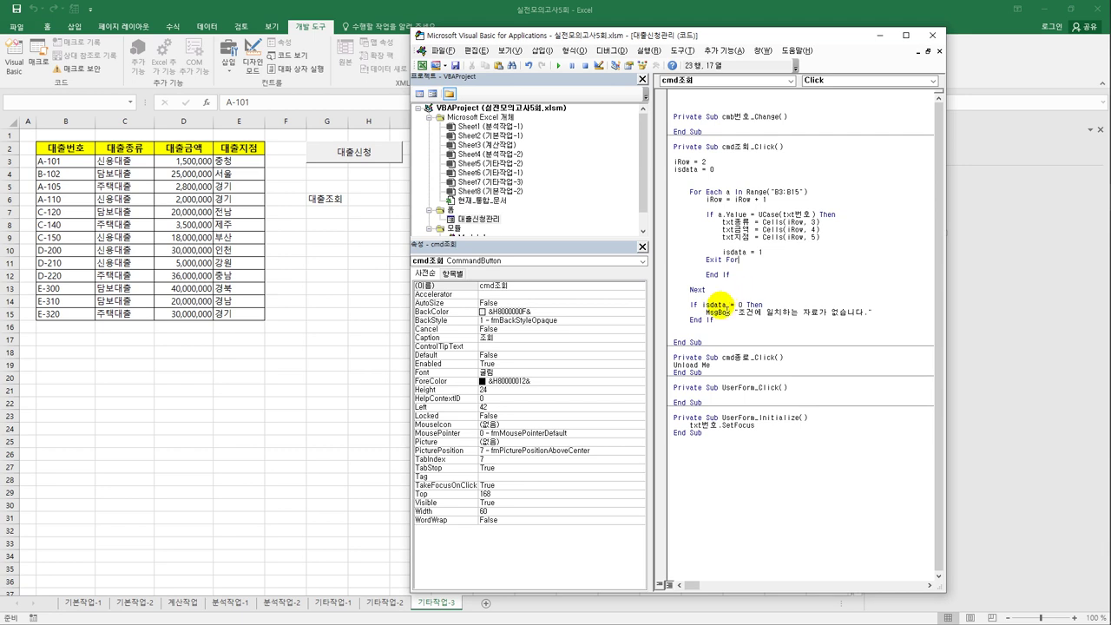
{"action": "left_click", "coordinate": [721, 304]}
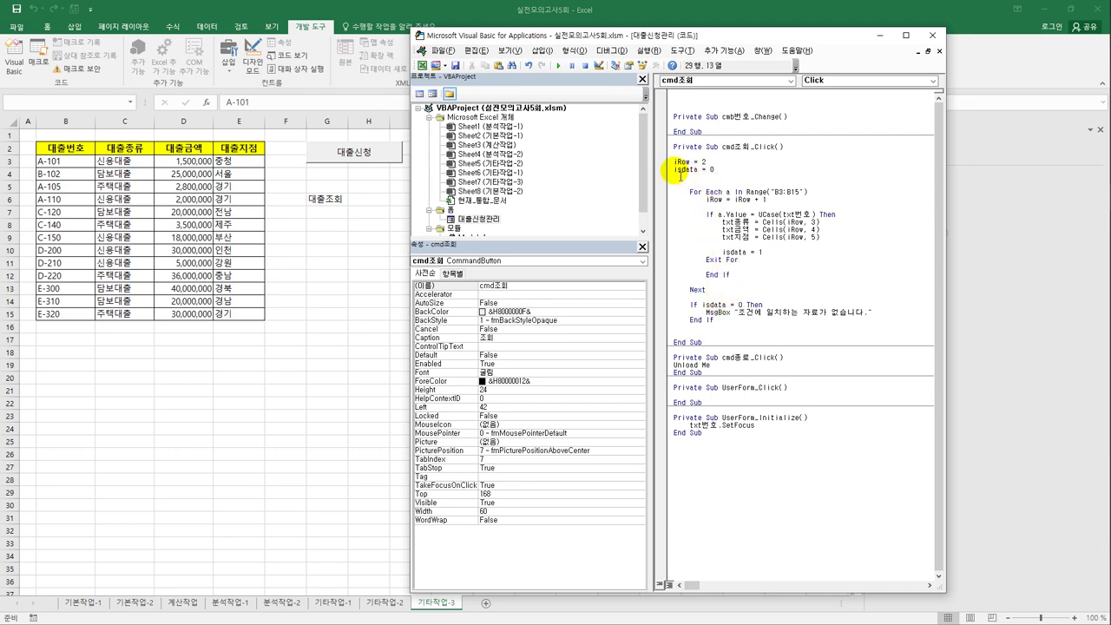
- Examine the three places where isdata is initialised, set to 1 and tested in cmd조회_Click
{"action": "left_click_drag", "start_coordinate": [679, 174], "coordinate": [730, 176]}
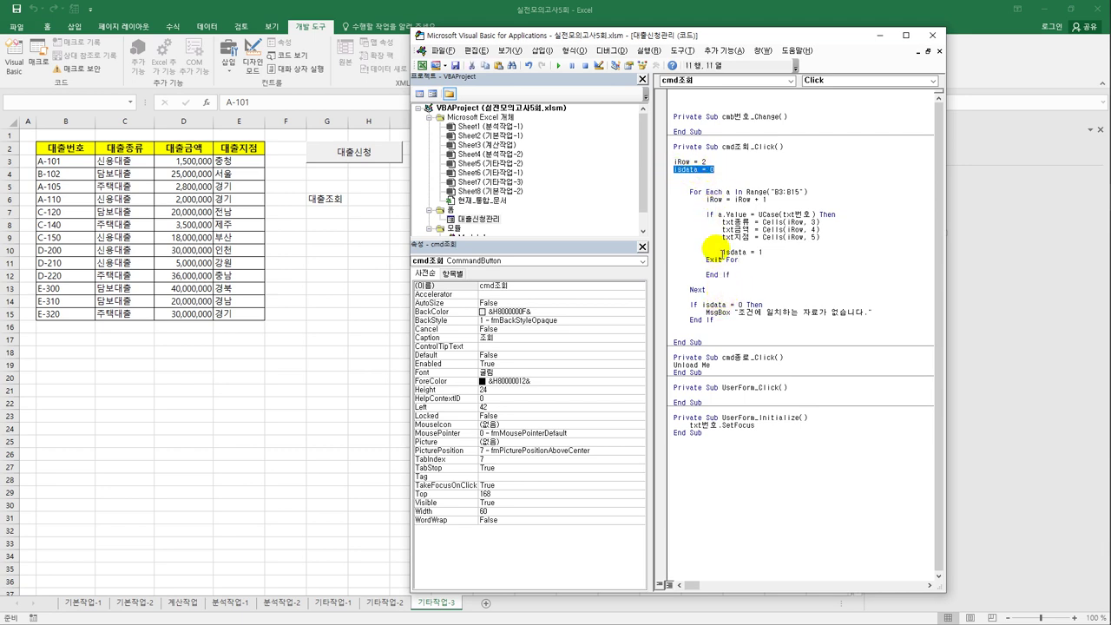
{"action": "left_click_drag", "start_coordinate": [719, 252], "coordinate": [784, 256]}
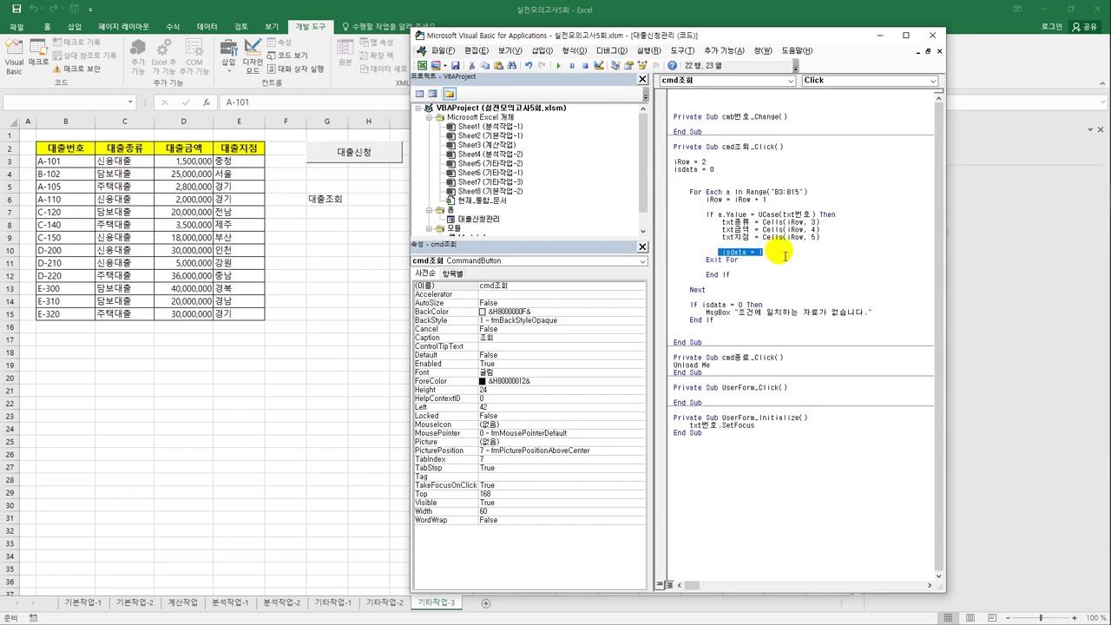
{"action": "left_click", "coordinate": [780, 261]}
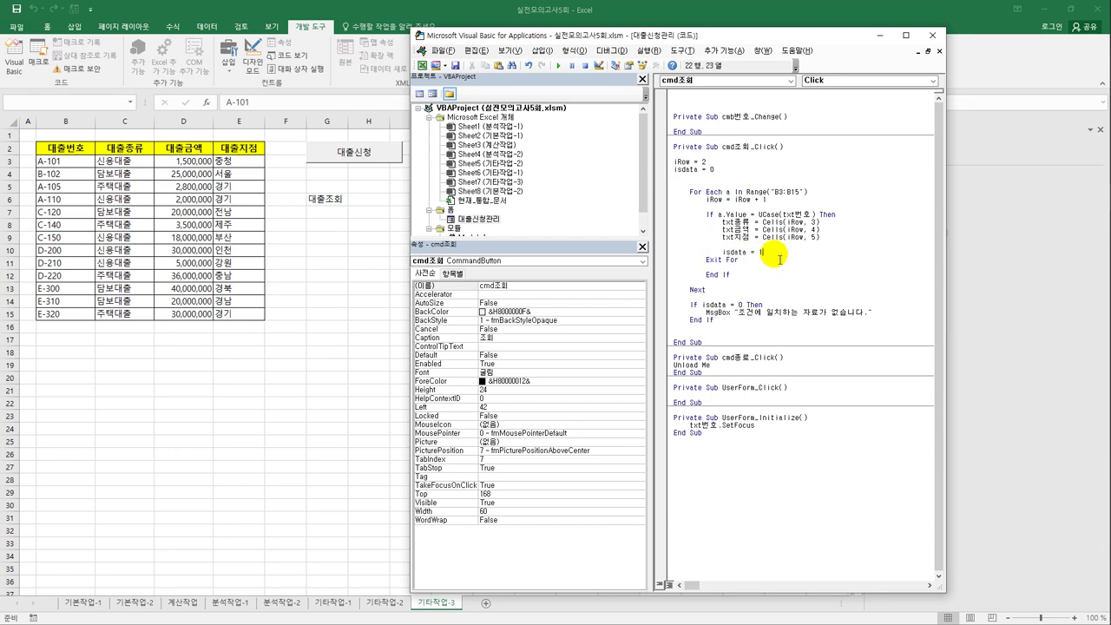
{"action": "double_click", "coordinate": [742, 305]}
{"action": "left_click_drag", "start_coordinate": [741, 304], "coordinate": [705, 306]}
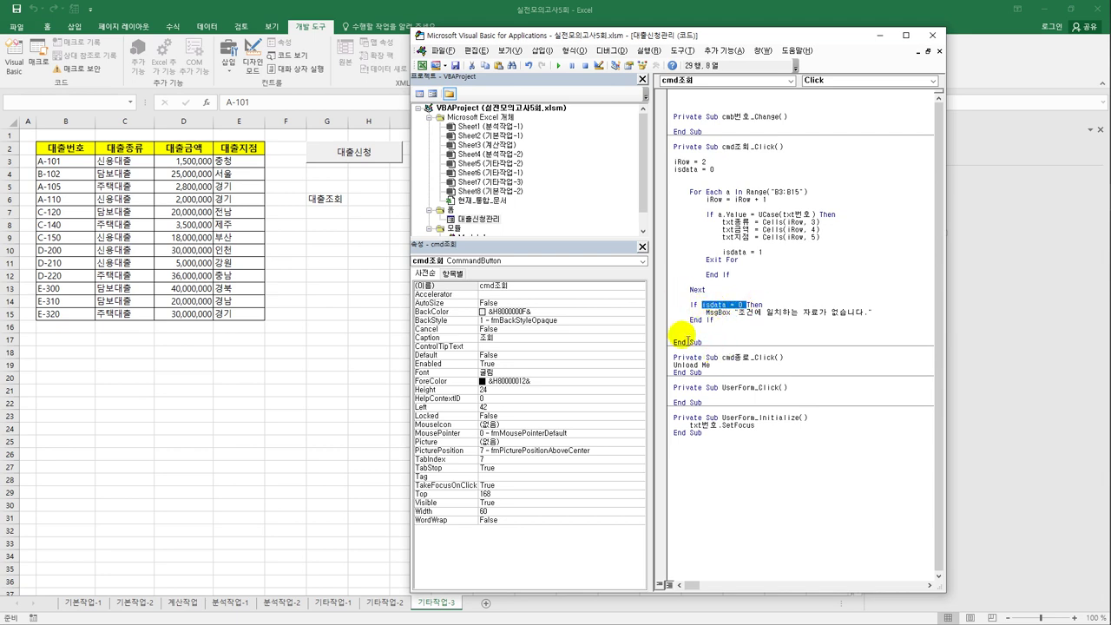
{"action": "left_click", "coordinate": [731, 336]}
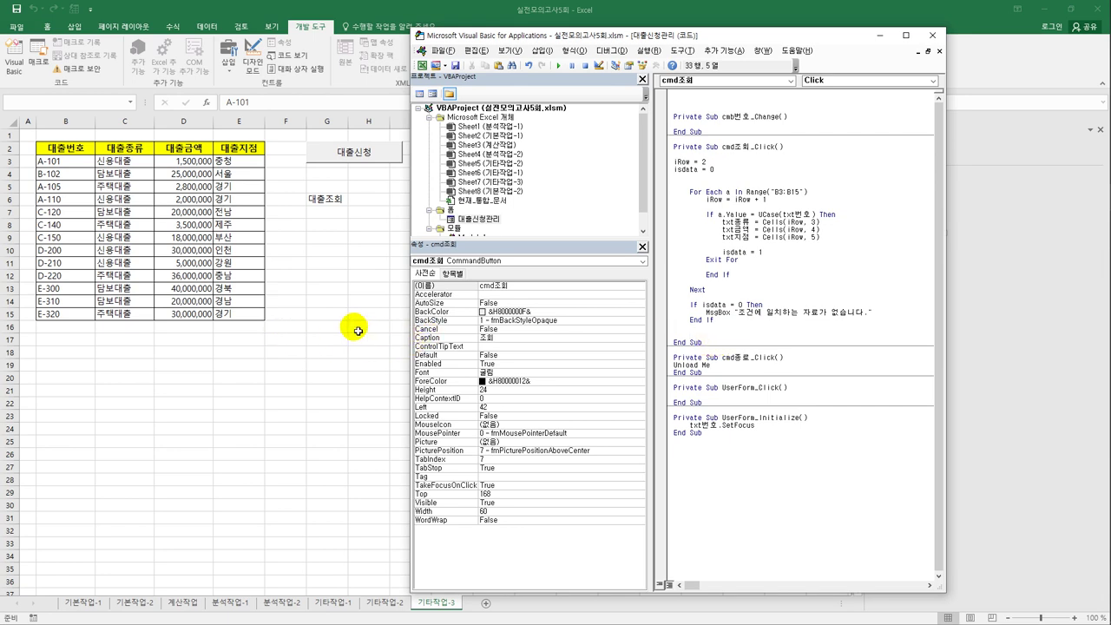
- Return to the 기타작업-3 sheet, open the 대출신청관리 form and look up 대출번호 a-101
{"action": "left_click", "coordinate": [931, 35]}
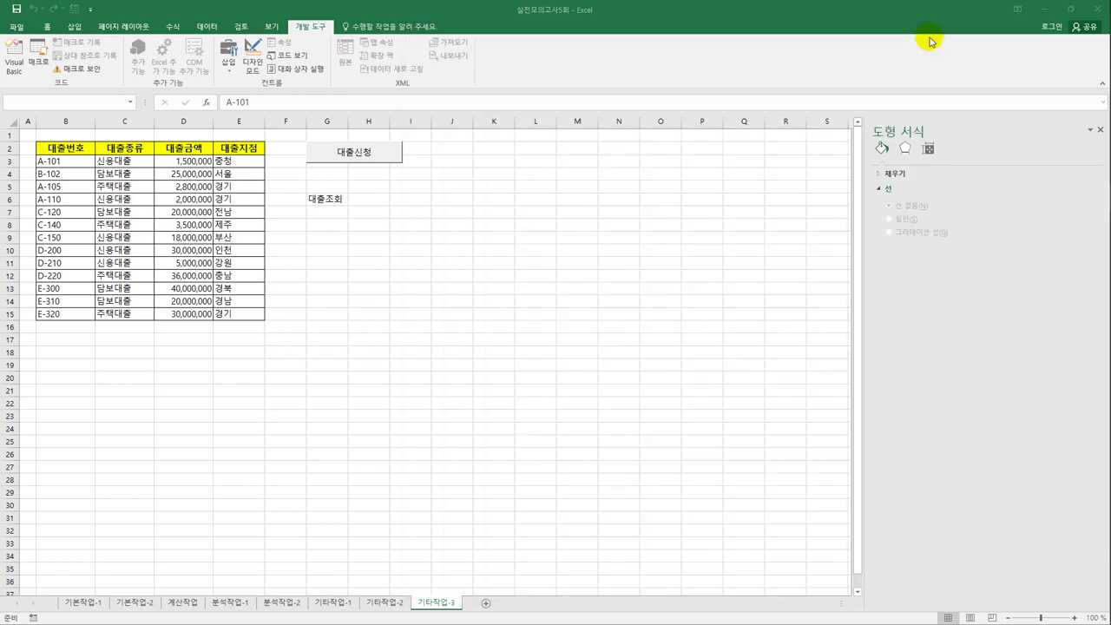
{"action": "left_click", "coordinate": [380, 230]}
{"action": "left_click", "coordinate": [365, 153]}
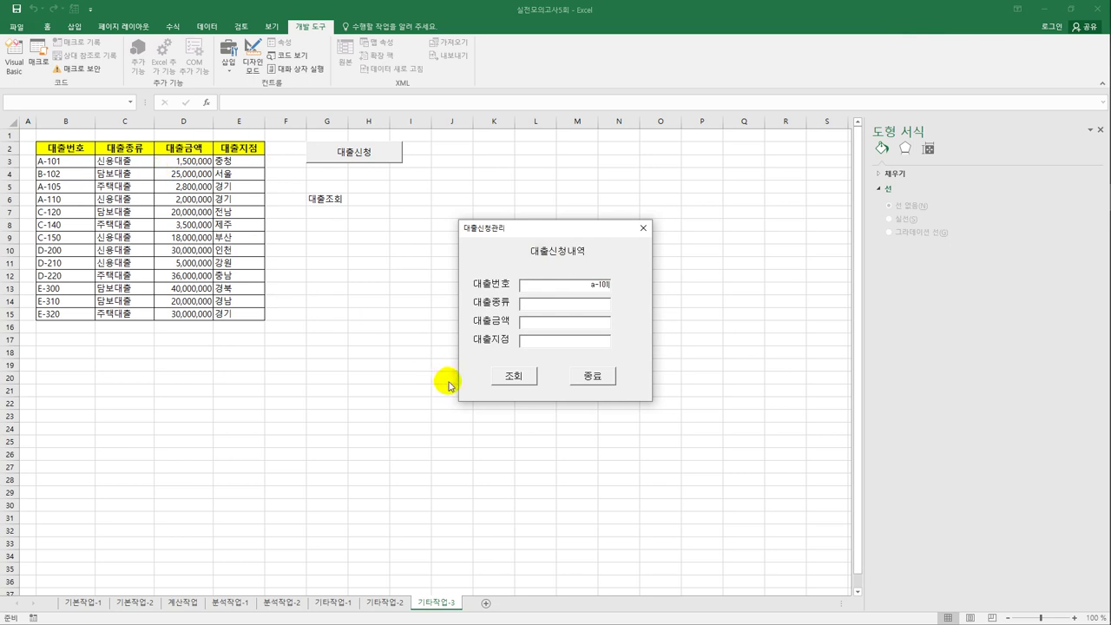
{"action": "left_click", "coordinate": [510, 379]}
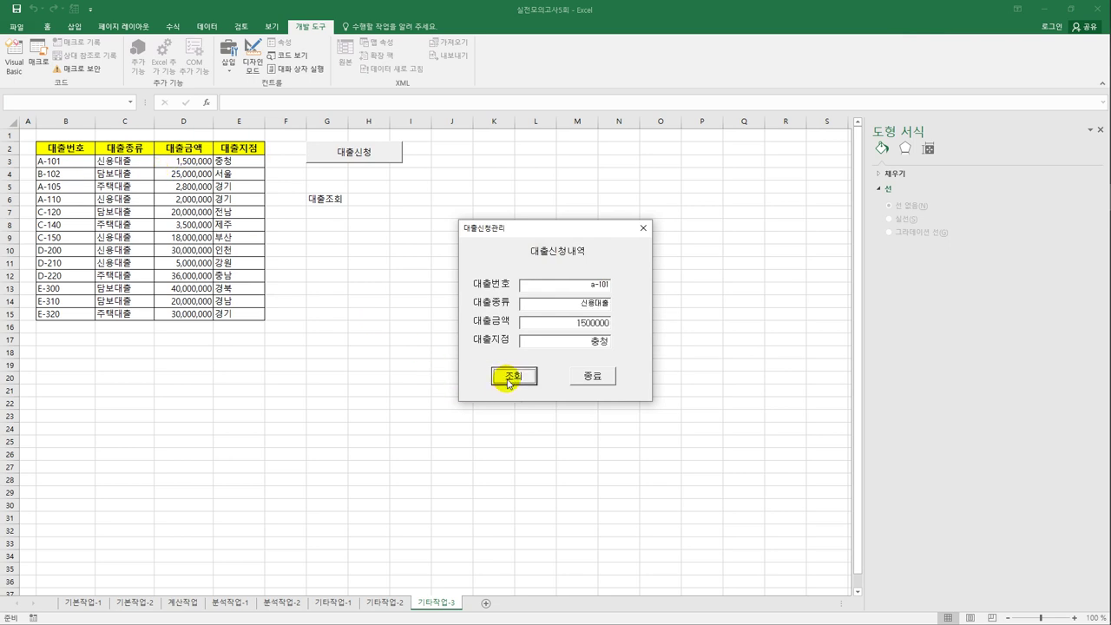
- Replace the 대출번호 in the form with b-102 and look up its loan details
{"action": "left_click_drag", "start_coordinate": [587, 287], "coordinate": [627, 286]}
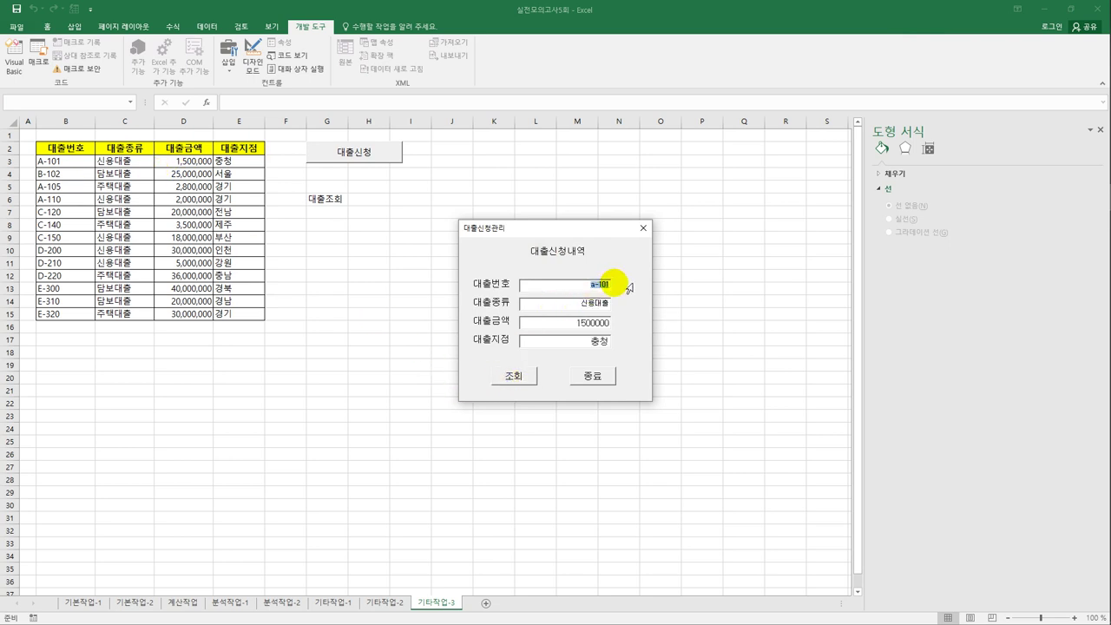
{"action": "type", "text": "b"}
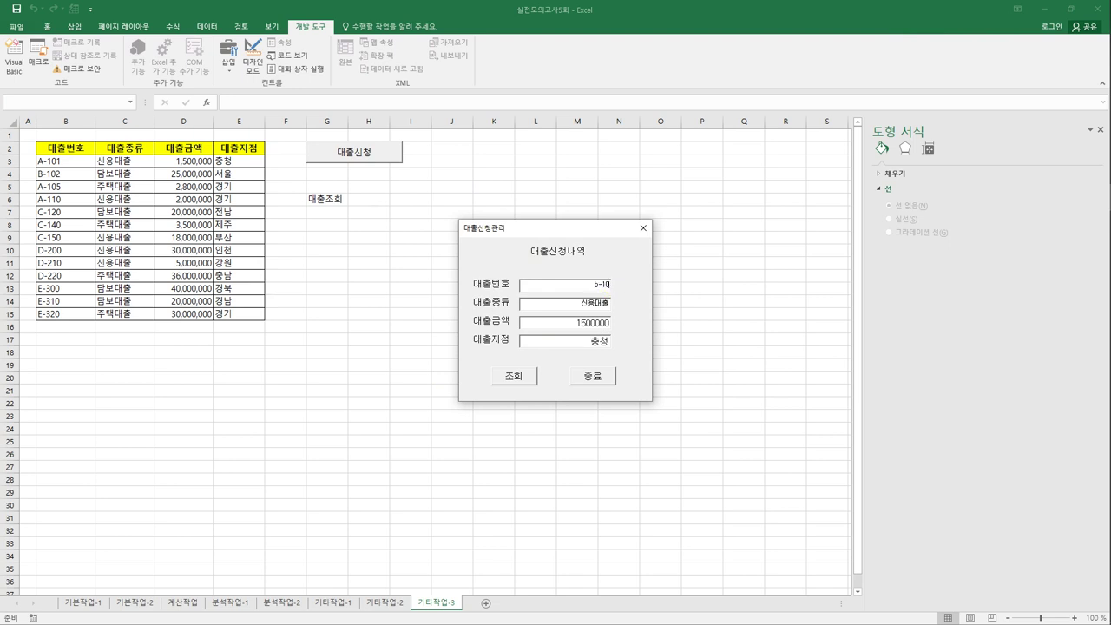
{"action": "type", "text": "-102"}
{"action": "left_click", "coordinate": [524, 377]}
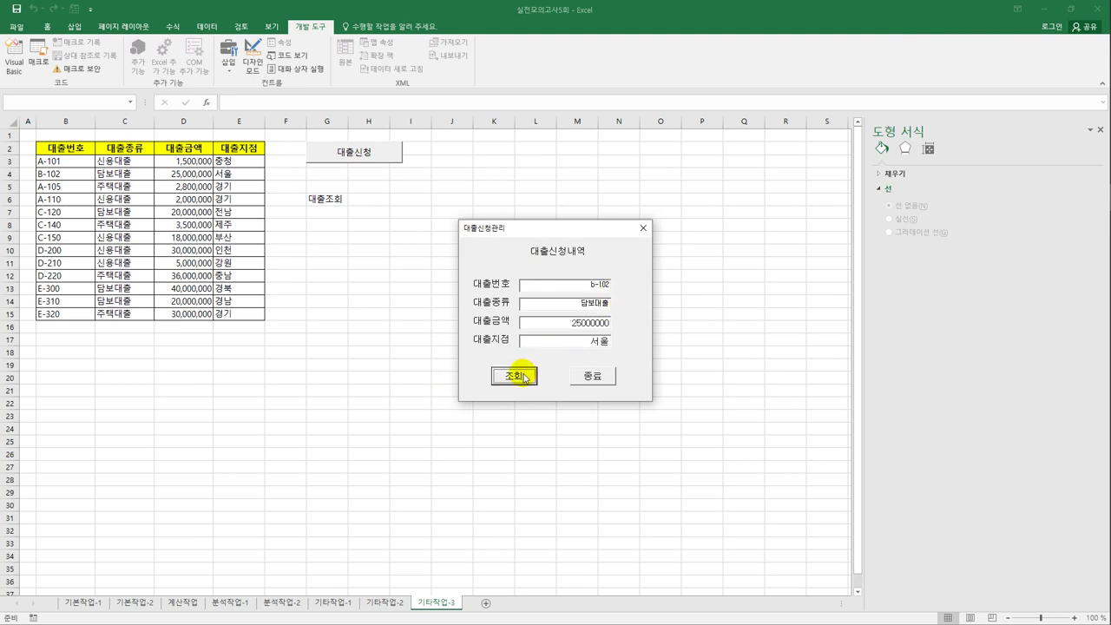
- Test the no-match message by looking up 대출번호 a-103 in the form
{"action": "left_click_drag", "start_coordinate": [589, 285], "coordinate": [608, 286]}
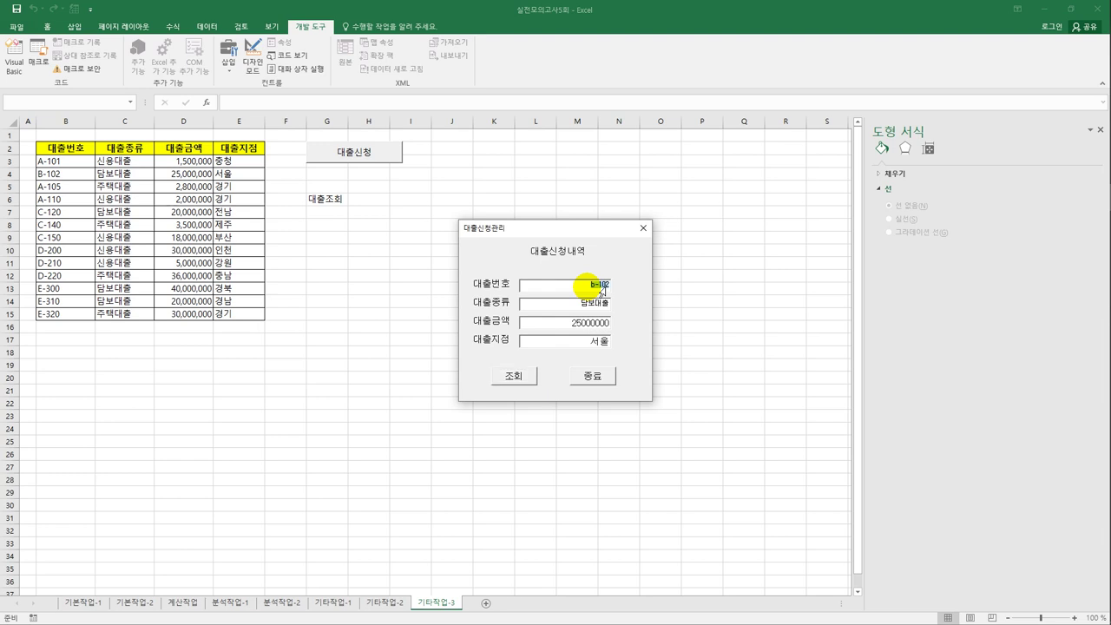
{"action": "type", "text": "ㅊ"}
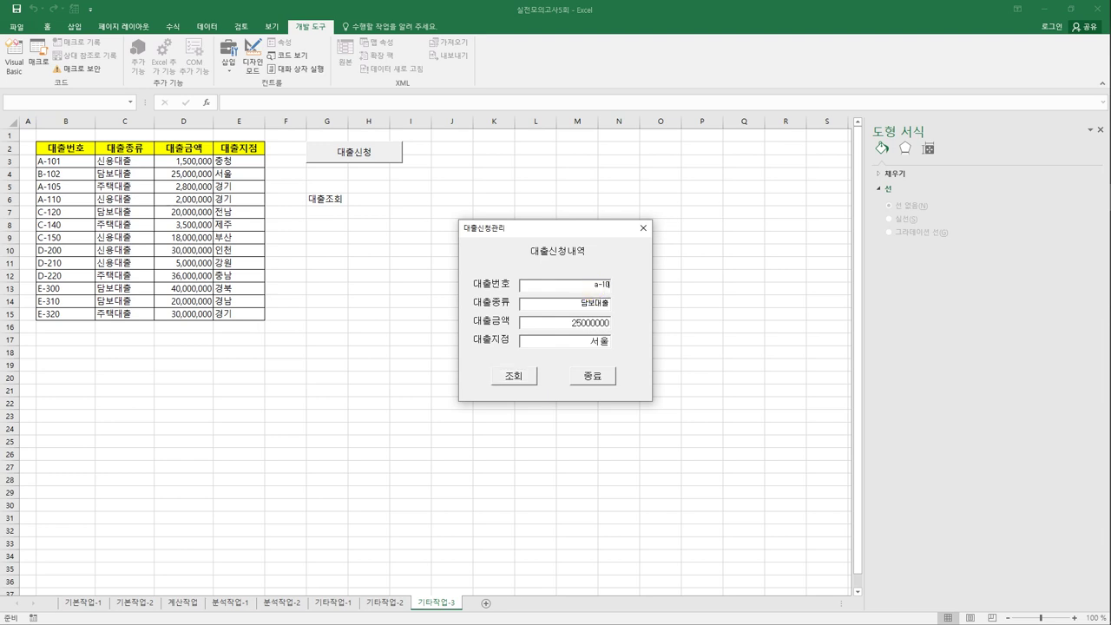
{"action": "type", "text": "a-103"}
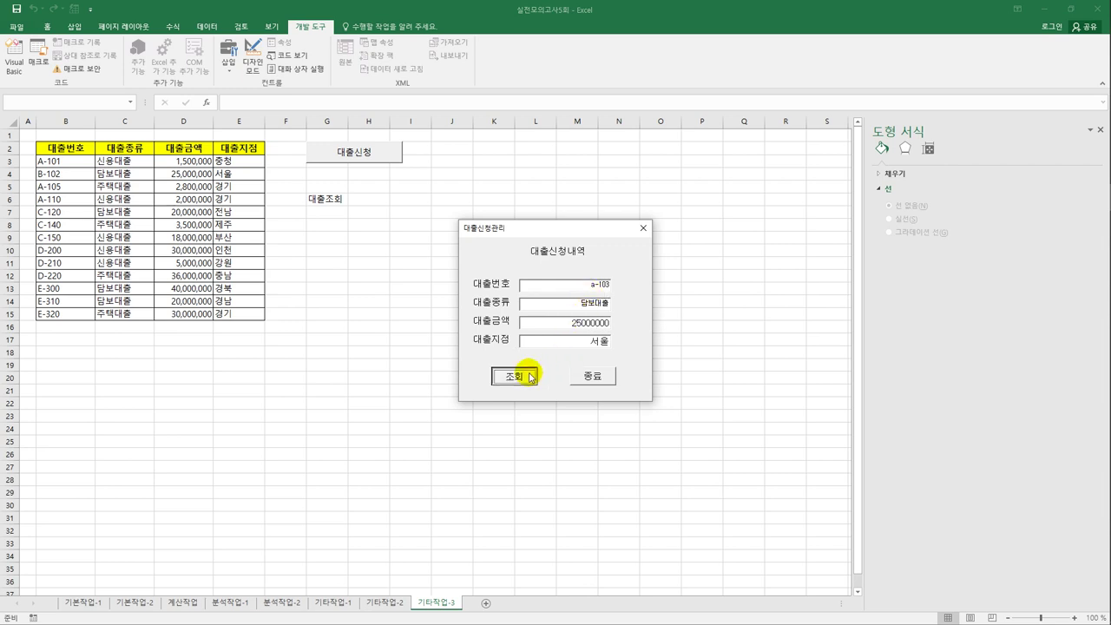
{"action": "left_click", "coordinate": [528, 376]}
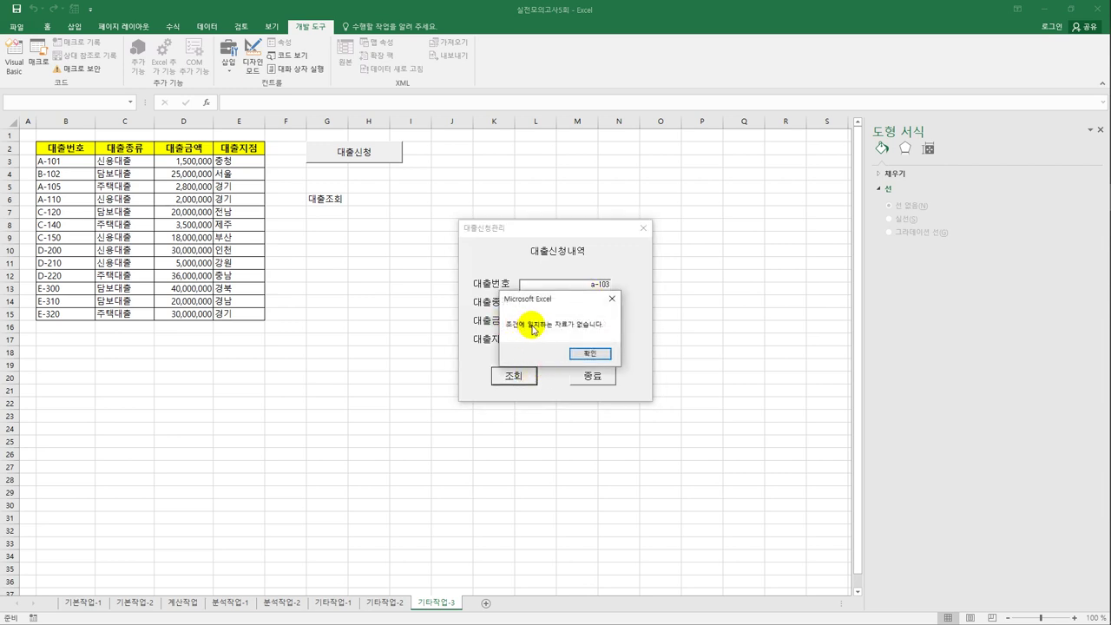
- Dismiss the no-match message, close the 대출신청관리 form and return to its code in the Visual Basic editor
{"action": "left_click", "coordinate": [592, 356]}
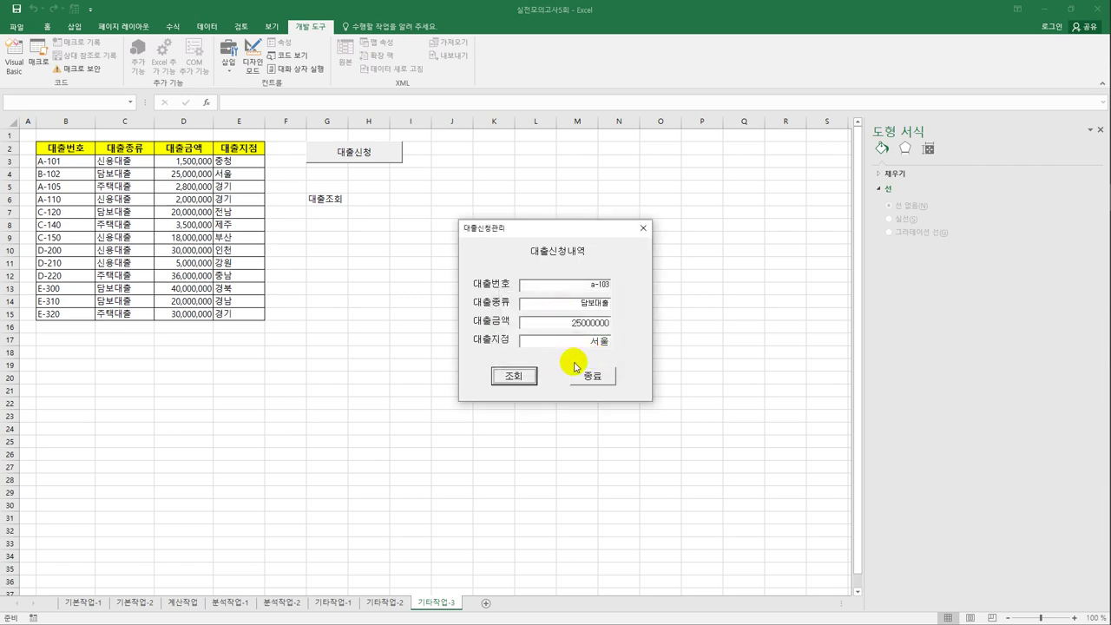
{"action": "left_click", "coordinate": [643, 228]}
{"action": "left_click", "coordinate": [699, 252]}
{"action": "left_click", "coordinate": [27, 73]}
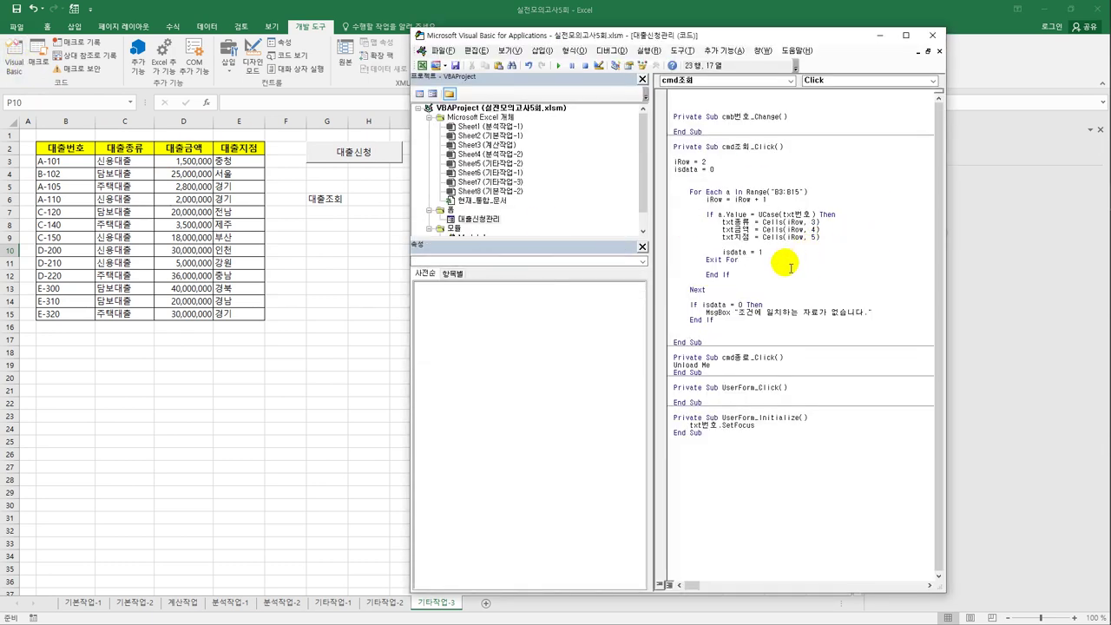
- Examine the starting assignments of iRow and isdata in cmd조회_Click and the MsgBox line that depends on isdata
{"action": "left_click_drag", "start_coordinate": [714, 163], "coordinate": [673, 163]}
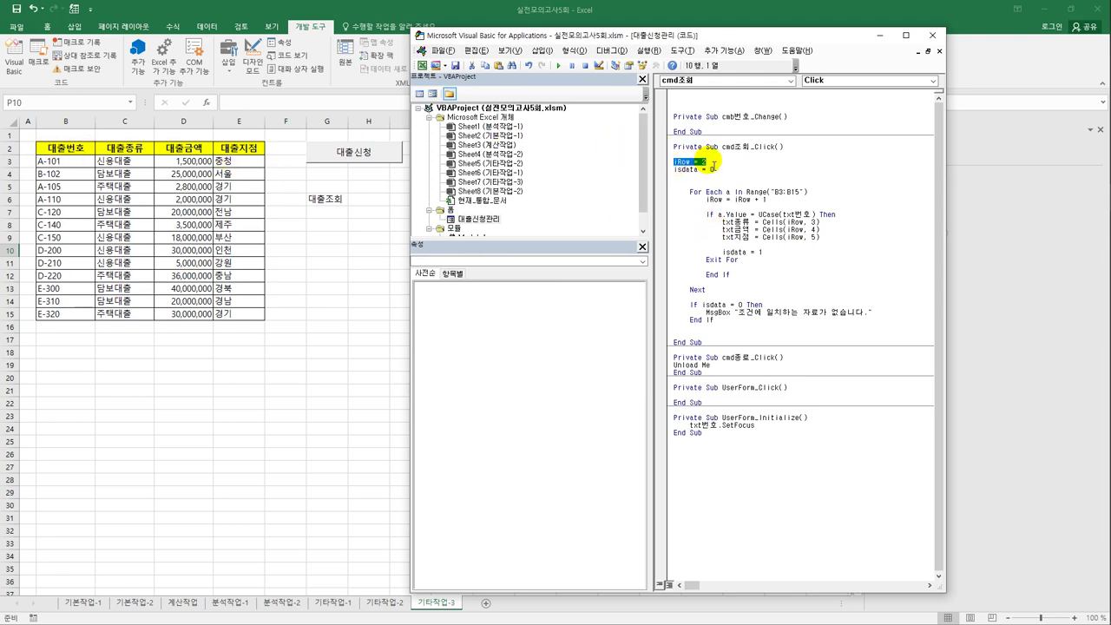
{"action": "left_click", "coordinate": [705, 163]}
{"action": "left_click", "coordinate": [661, 163]}
{"action": "left_click", "coordinate": [716, 163]}
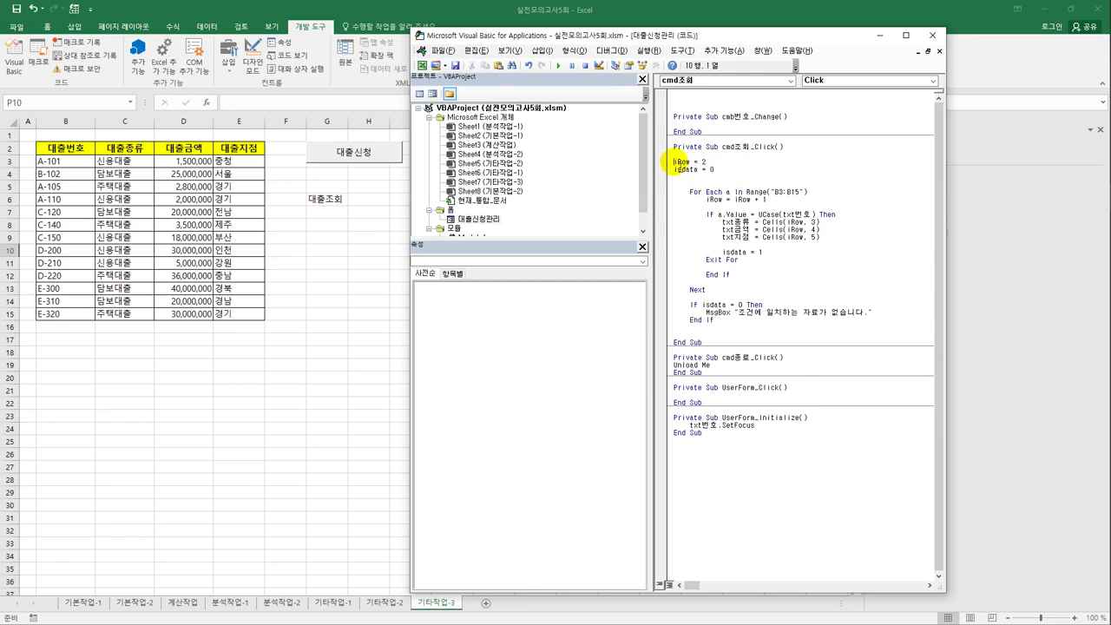
{"action": "left_click_drag", "start_coordinate": [674, 163], "coordinate": [724, 165]}
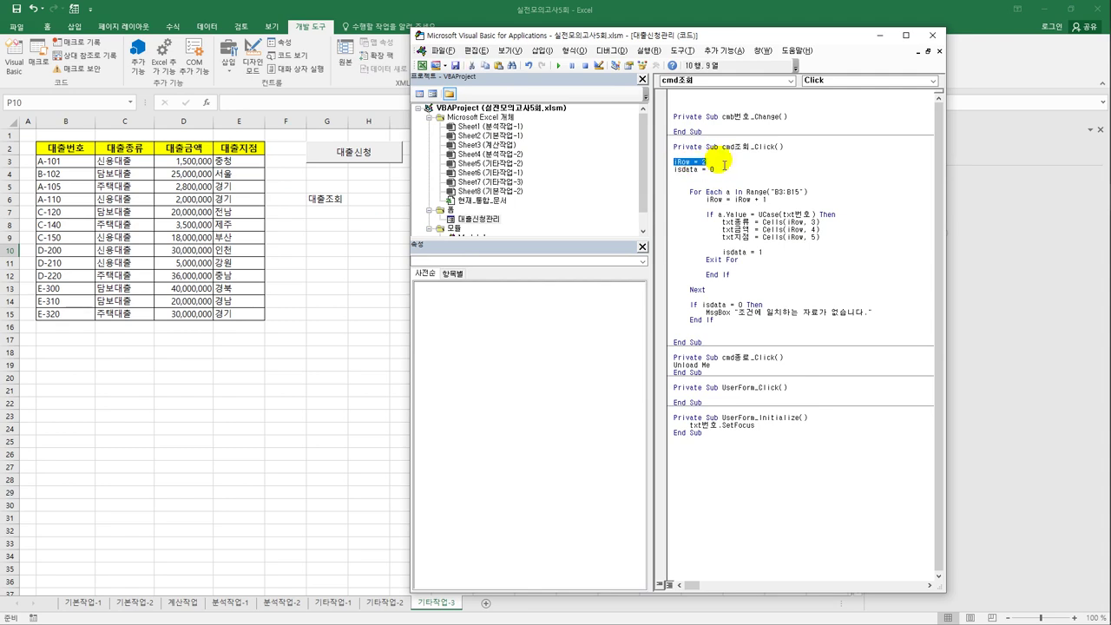
{"action": "left_click", "coordinate": [680, 174]}
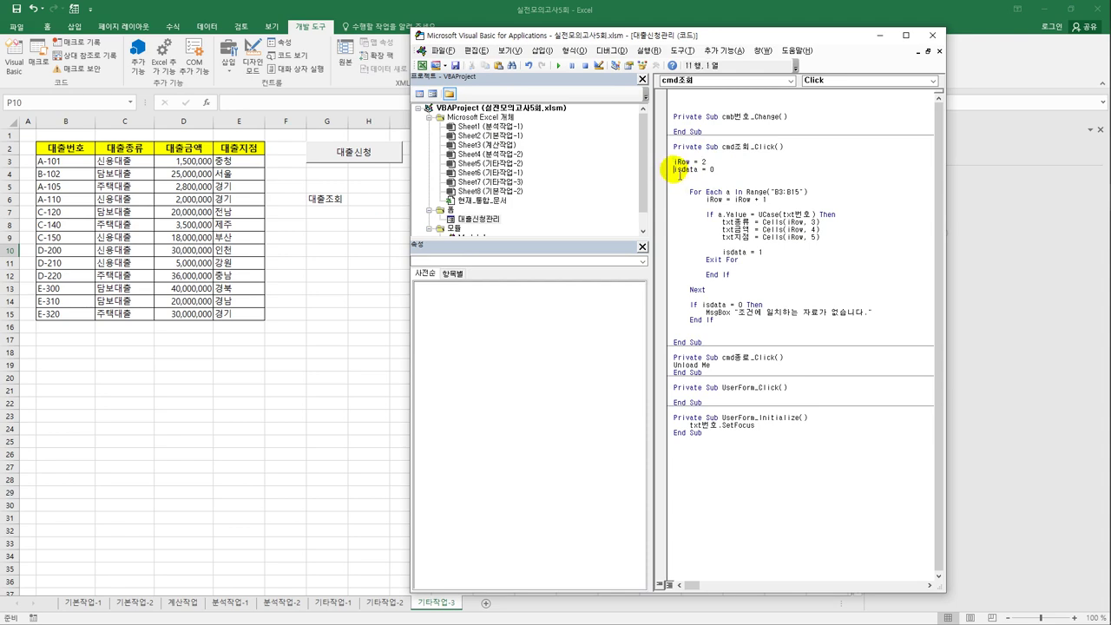
{"action": "left_click_drag", "start_coordinate": [679, 174], "coordinate": [732, 172]}
{"action": "left_click_drag", "start_coordinate": [707, 312], "coordinate": [885, 318]}
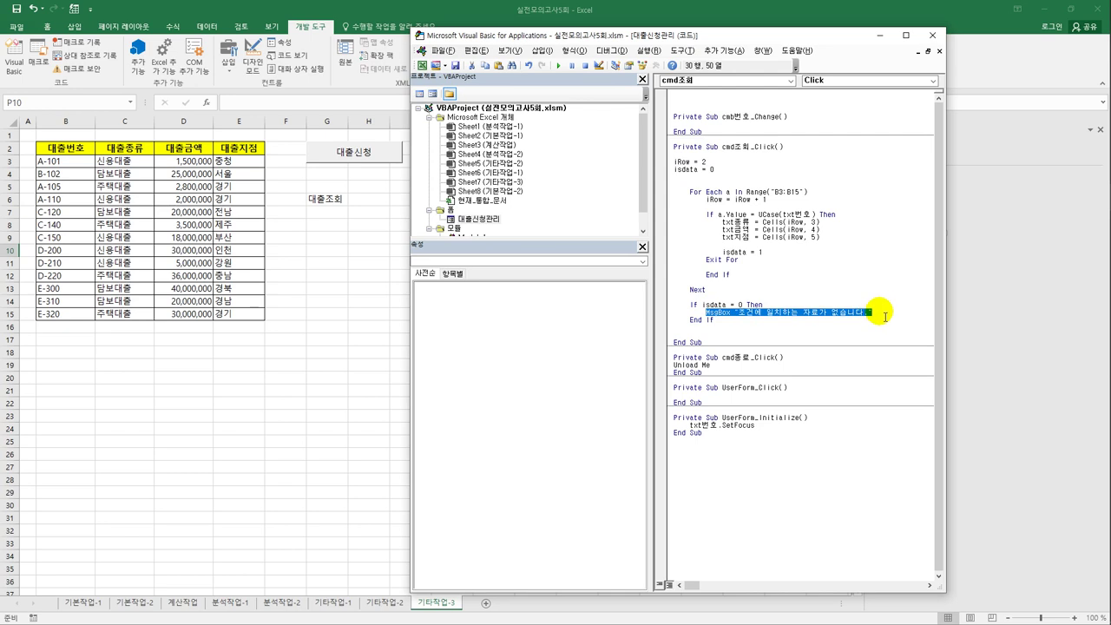
{"action": "left_click_drag", "start_coordinate": [720, 170], "coordinate": [676, 173]}
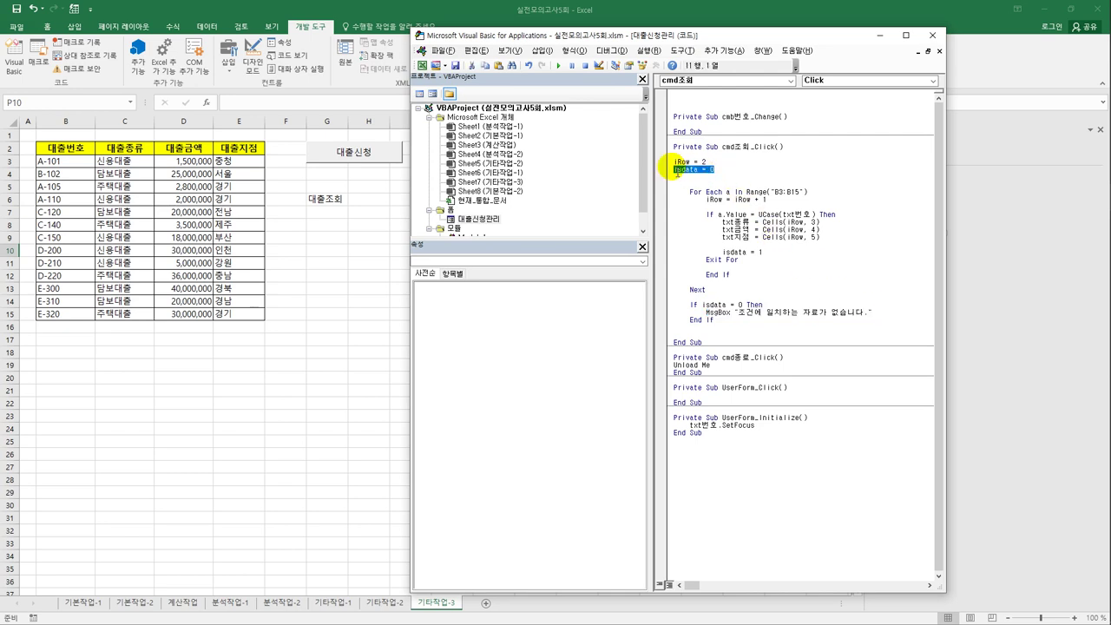
{"action": "left_click", "coordinate": [751, 182]}
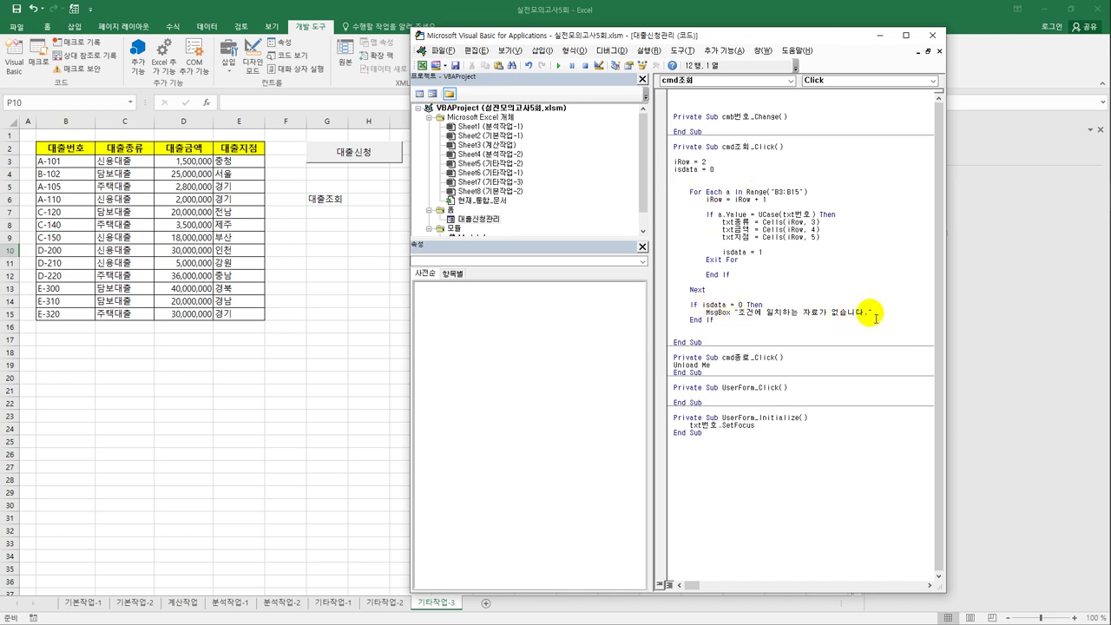
- Examine the For Each loop over B3:B15, its variable a, the closing Next and the iRow increment
{"action": "left_click", "coordinate": [692, 193]}
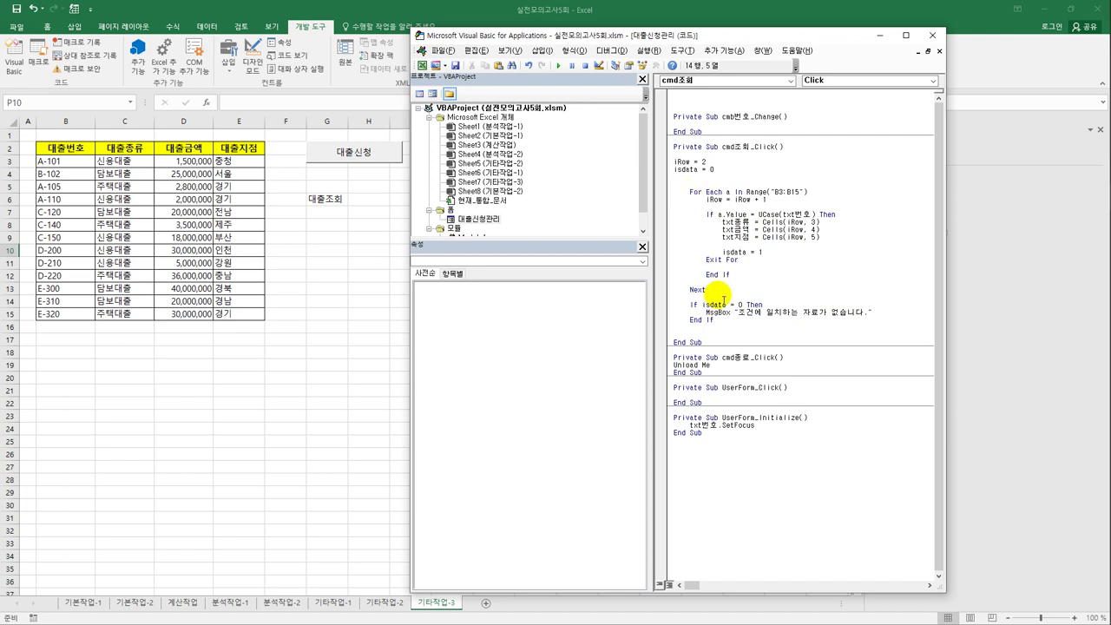
{"action": "left_click", "coordinate": [720, 291]}
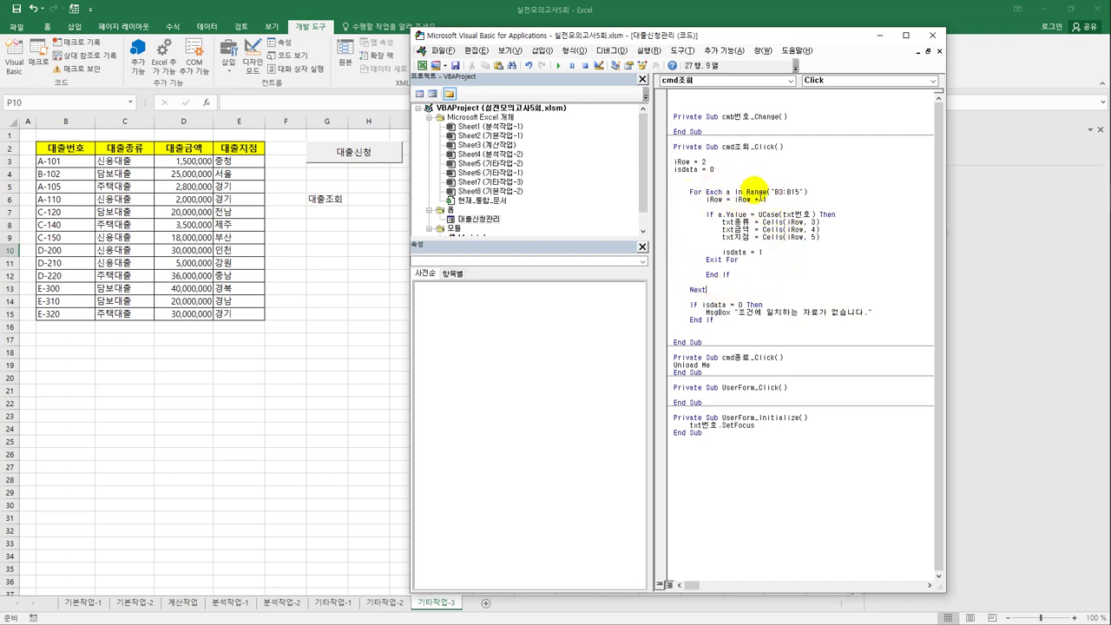
{"action": "left_click", "coordinate": [798, 192], "text": "shift"}
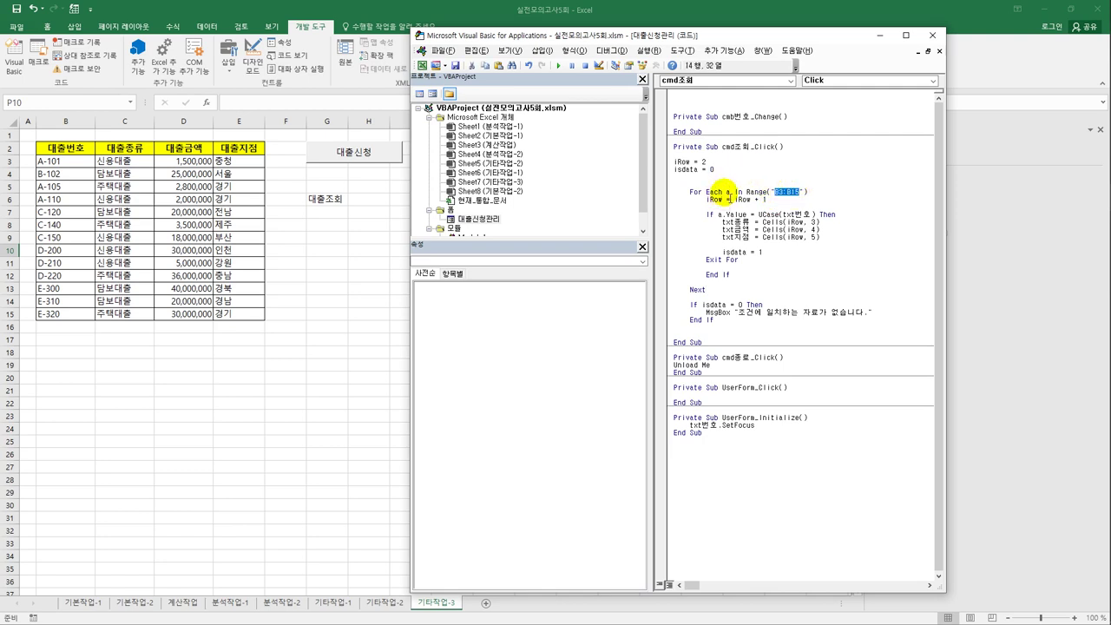
{"action": "double_click", "coordinate": [728, 192]}
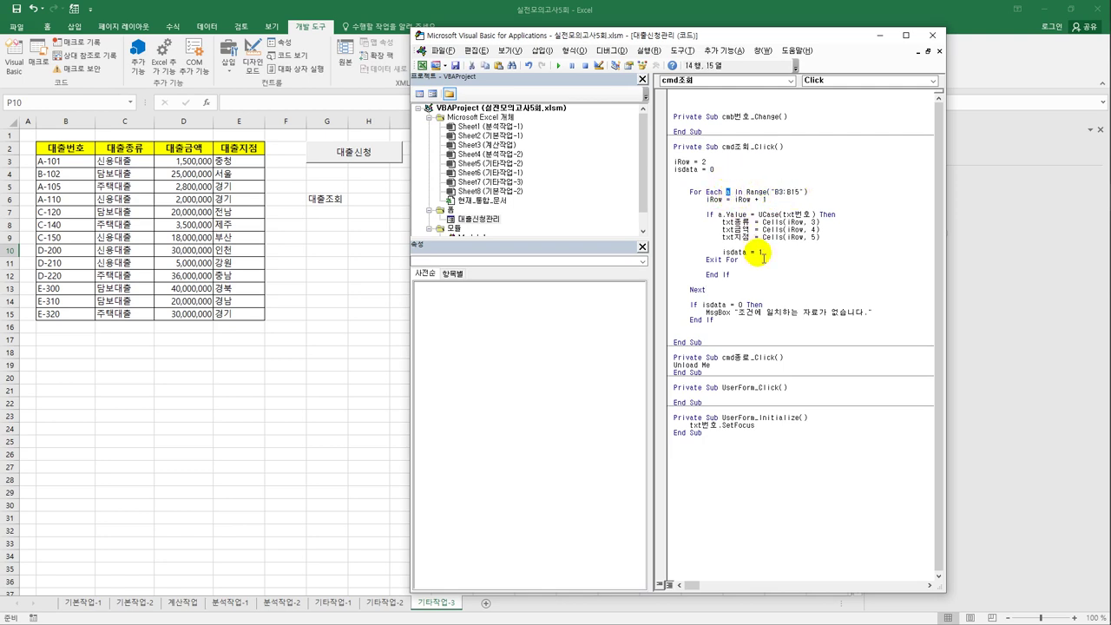
{"action": "left_click", "coordinate": [783, 203]}
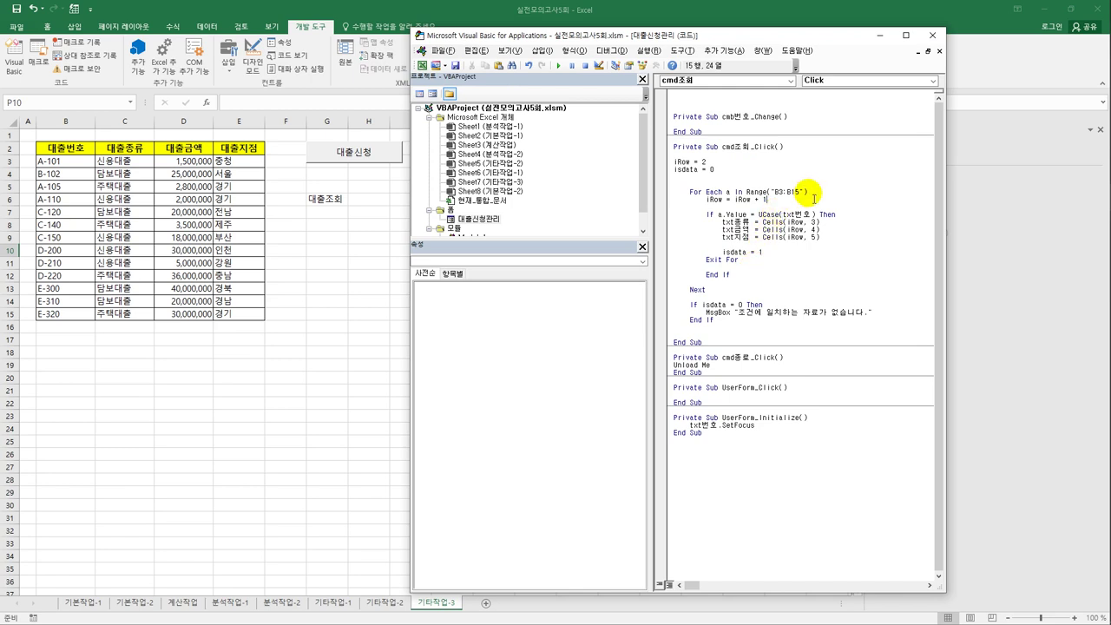
{"action": "left_click", "coordinate": [705, 200]}
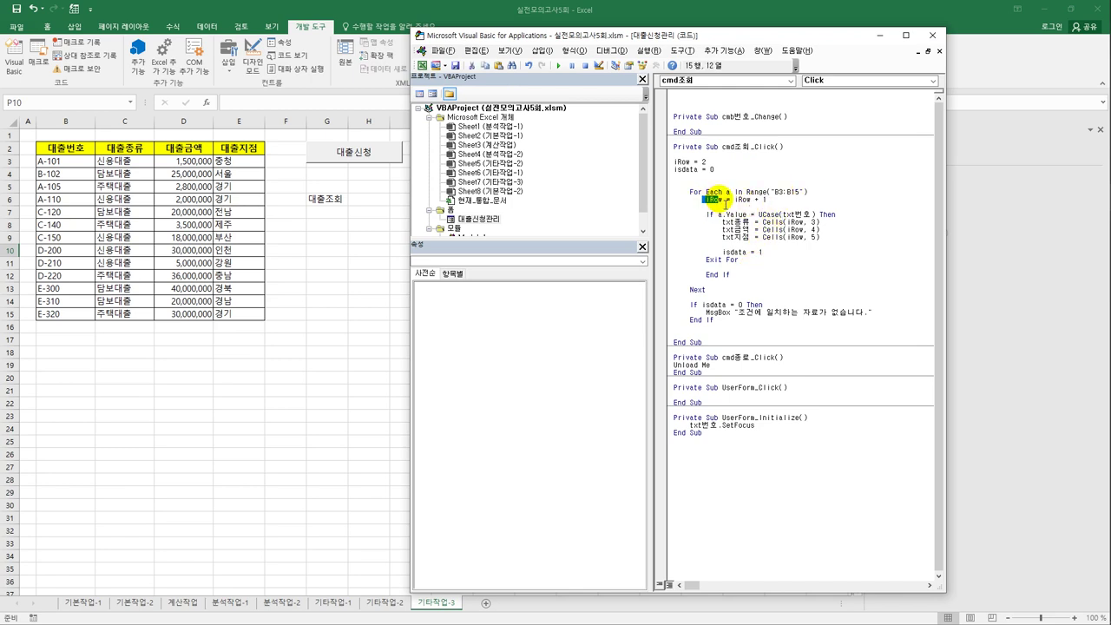
{"action": "double_click", "coordinate": [717, 200]}
{"action": "left_click_drag", "start_coordinate": [734, 201], "coordinate": [782, 201]}
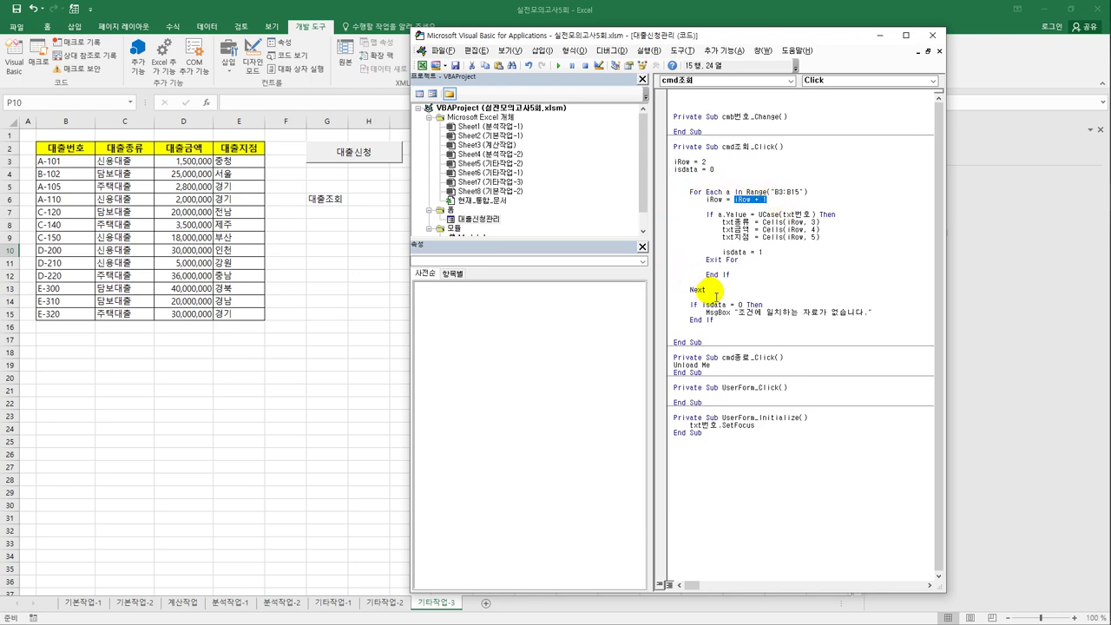
- Examine the If test comparing a.Value with UCase(txt번호) and the three Cells assignments to the form's text boxes
{"action": "left_click_drag", "start_coordinate": [756, 214], "coordinate": [817, 214]}
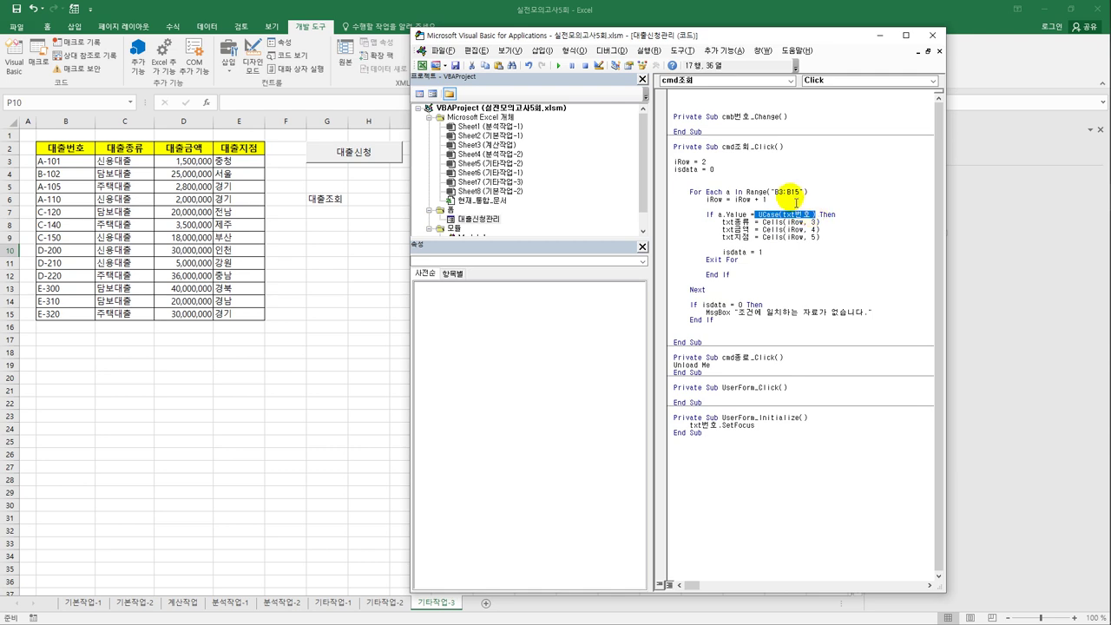
{"action": "left_click_drag", "start_coordinate": [717, 215], "coordinate": [745, 216]}
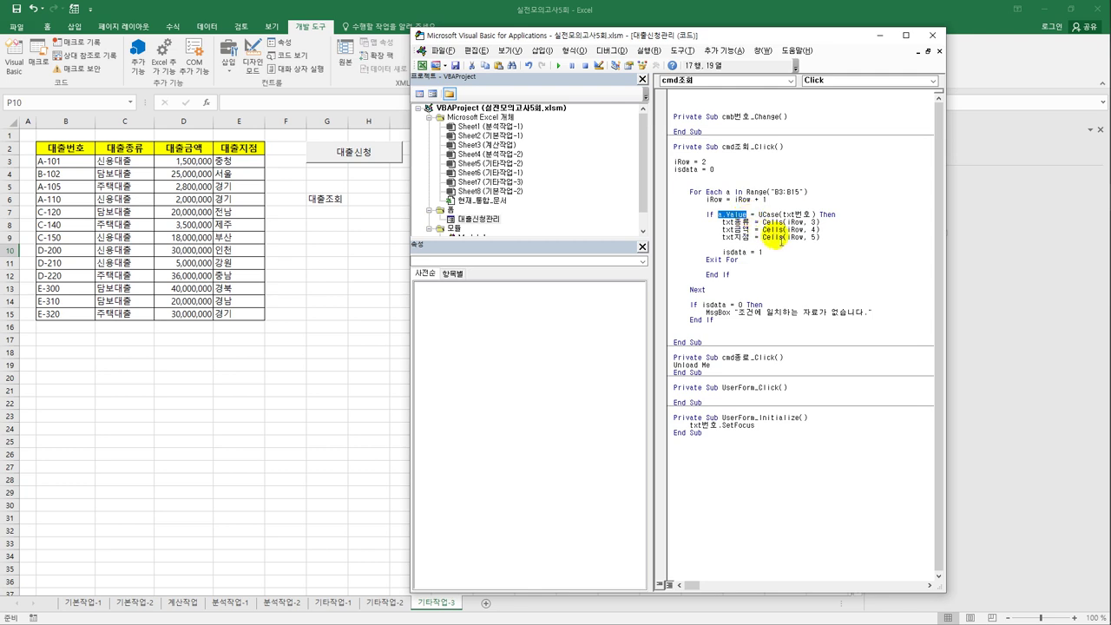
{"action": "left_click", "coordinate": [753, 222]}
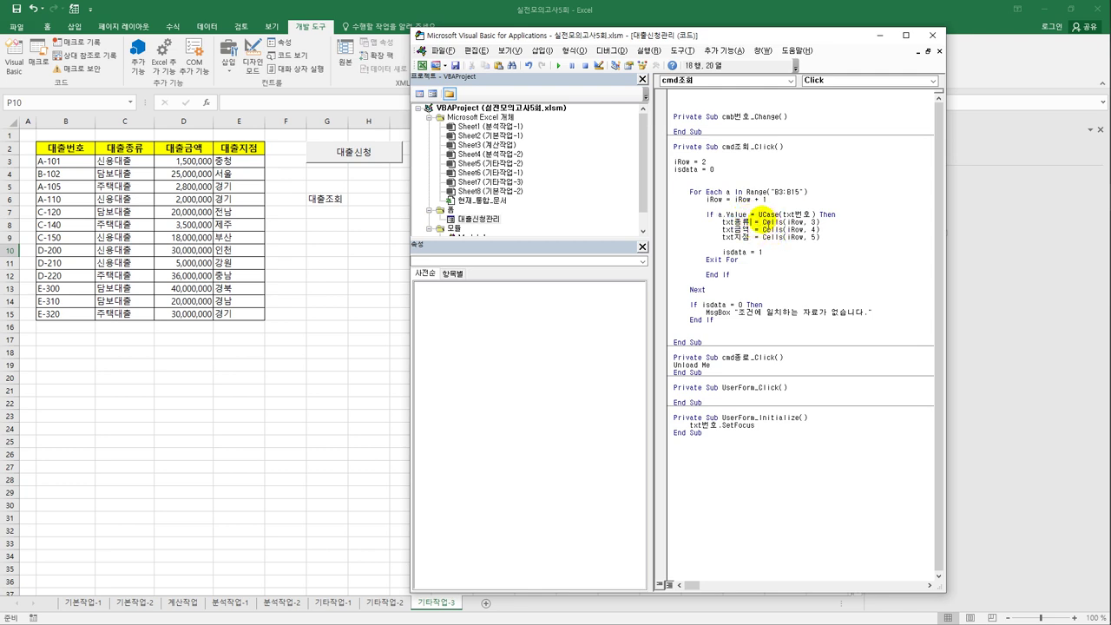
{"action": "left_click_drag", "start_coordinate": [764, 222], "coordinate": [819, 223]}
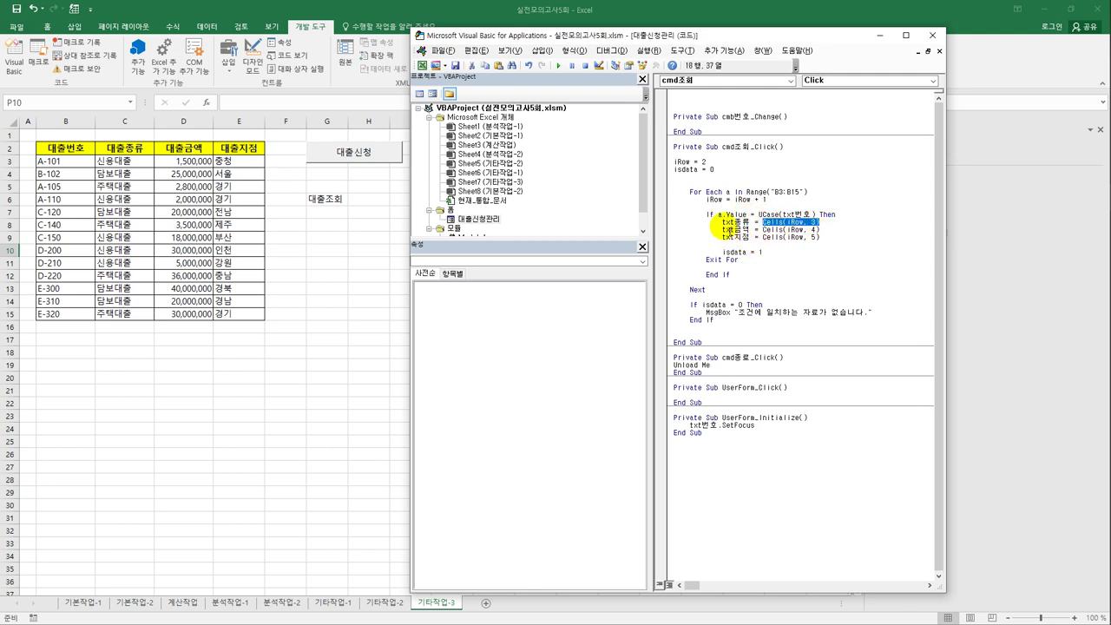
{"action": "left_click_drag", "start_coordinate": [722, 222], "coordinate": [834, 245]}
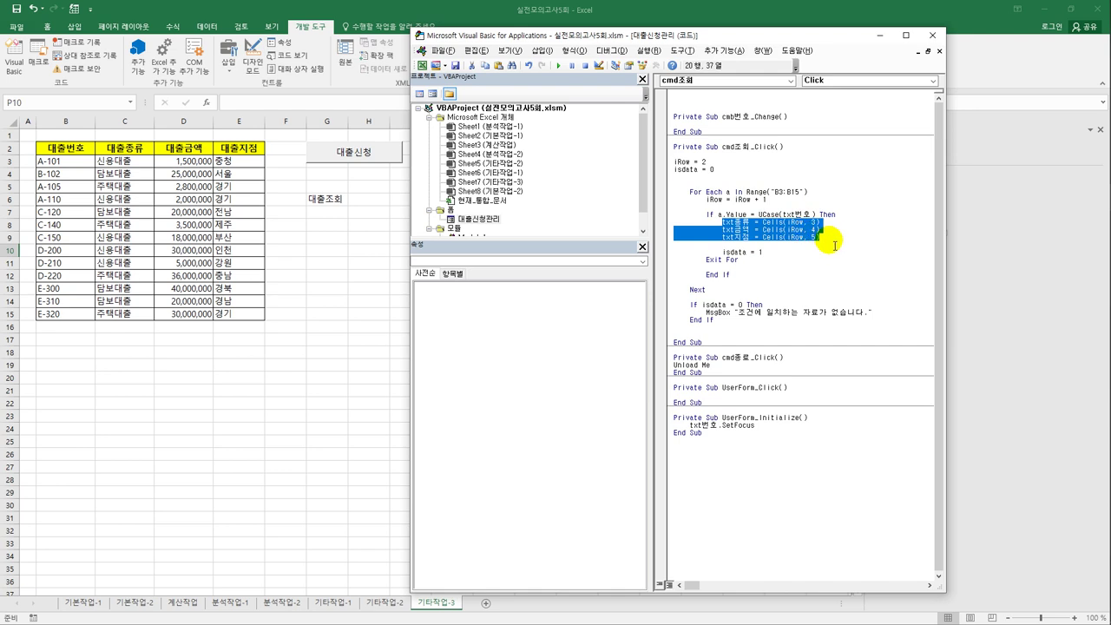
{"action": "left_click", "coordinate": [804, 276]}
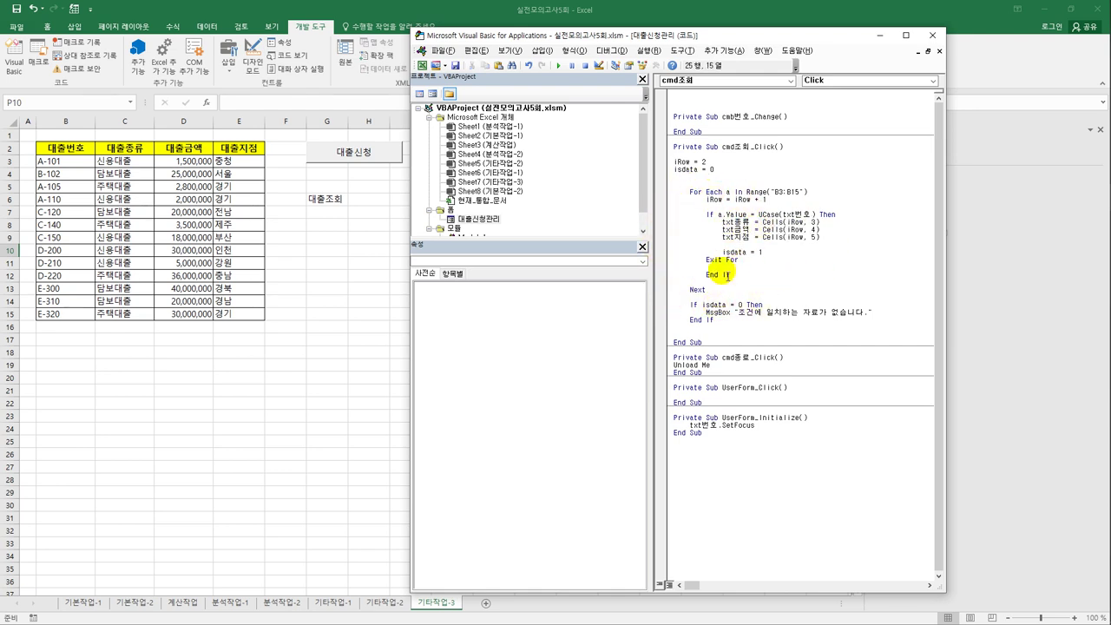
- Review how Exit For ends the loop after a match and how iRow advances in the loop
{"action": "left_click_drag", "start_coordinate": [703, 260], "coordinate": [755, 266]}
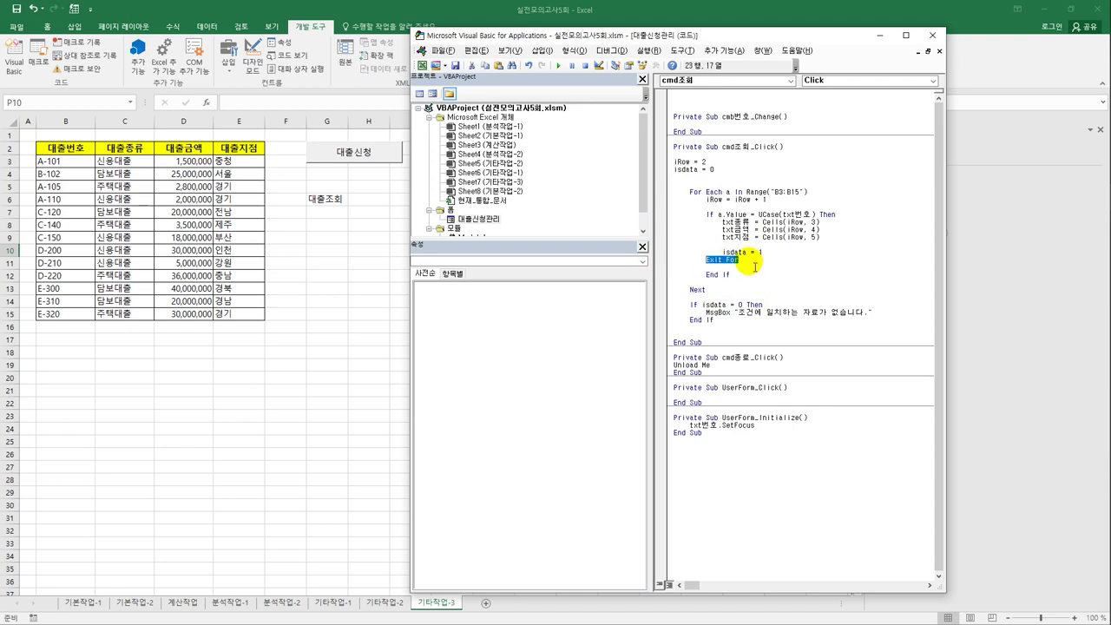
{"action": "left_click", "coordinate": [754, 266]}
{"action": "left_click", "coordinate": [755, 215]}
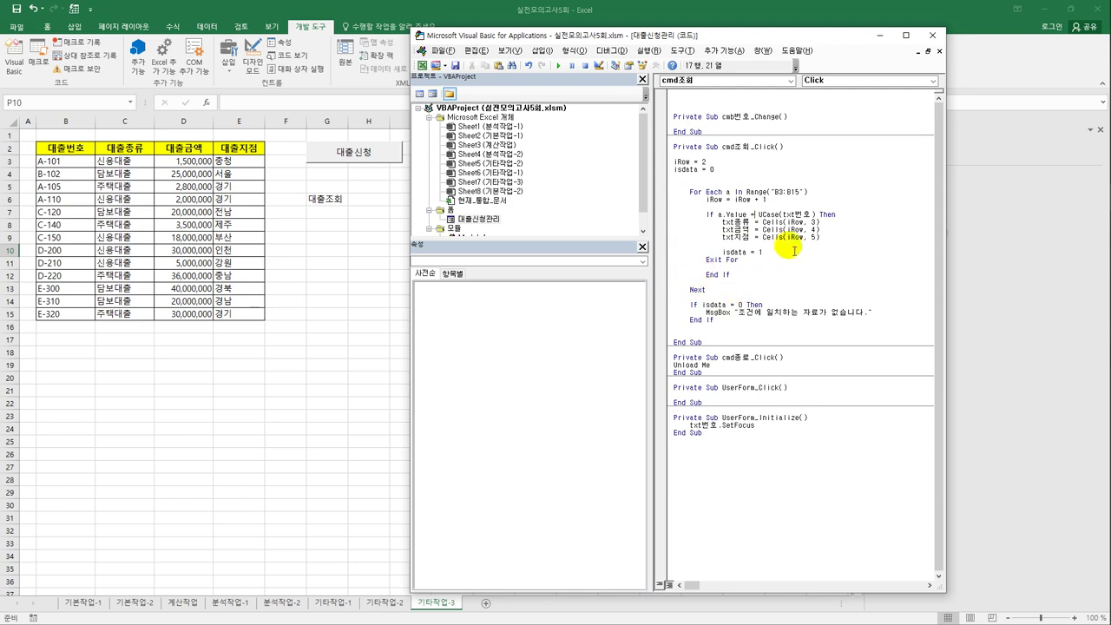
{"action": "left_click", "coordinate": [706, 200]}
{"action": "left_click_drag", "start_coordinate": [710, 206], "coordinate": [780, 202]}
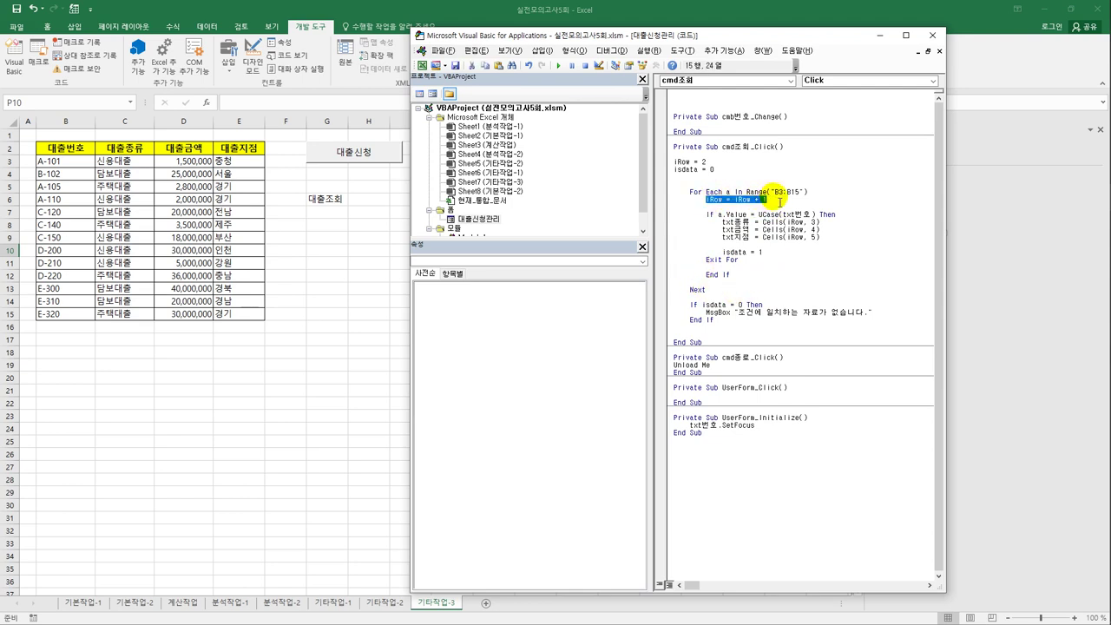
{"action": "left_click", "coordinate": [770, 199]}
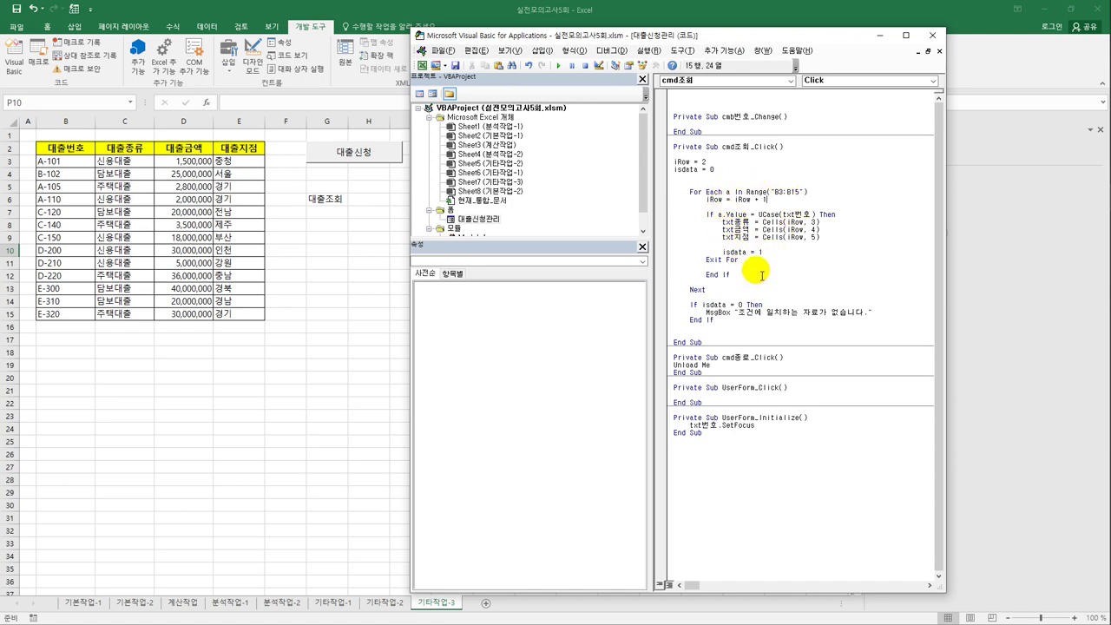
- Trace isdata from its initial value through the matching If block to the no-match MsgBox condition
{"action": "left_click_drag", "start_coordinate": [721, 252], "coordinate": [764, 252]}
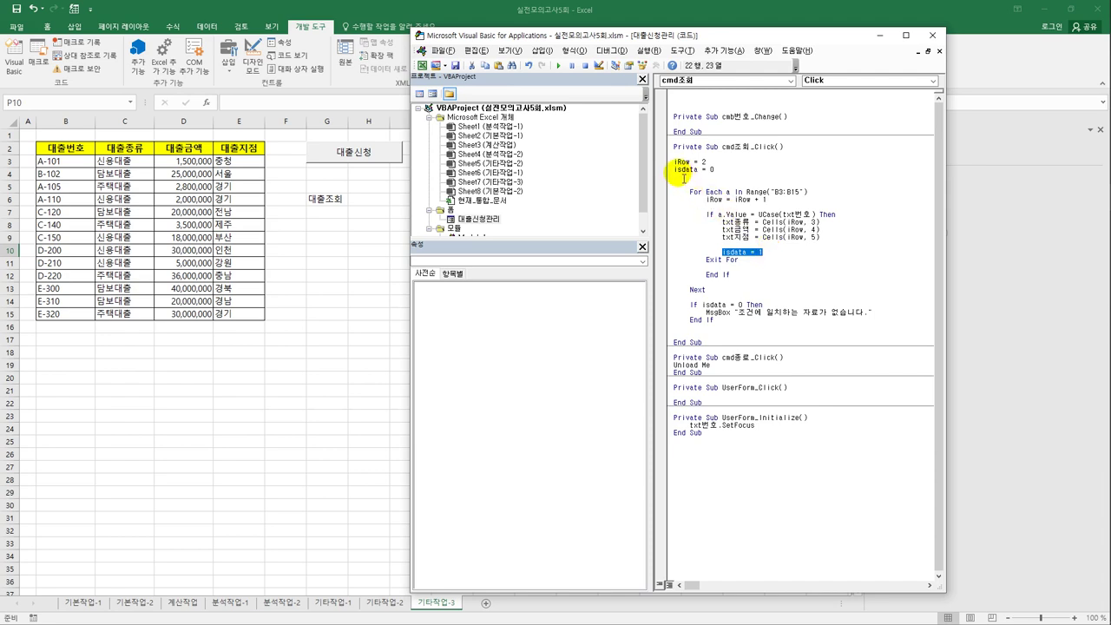
{"action": "left_click_drag", "start_coordinate": [674, 169], "coordinate": [726, 172]}
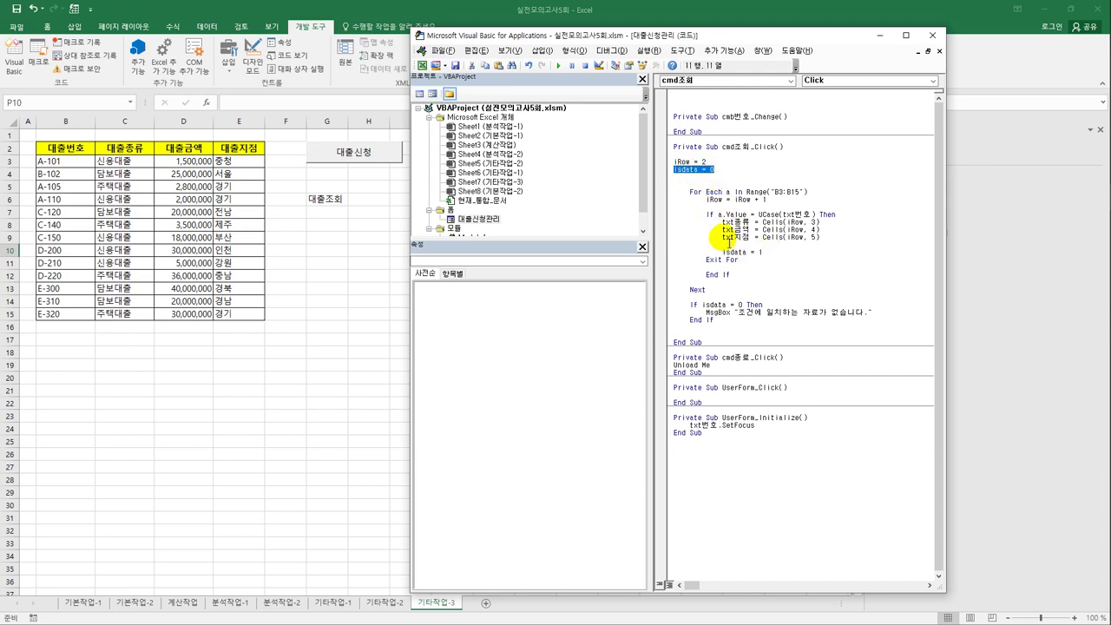
{"action": "left_click_drag", "start_coordinate": [706, 213], "coordinate": [781, 253]}
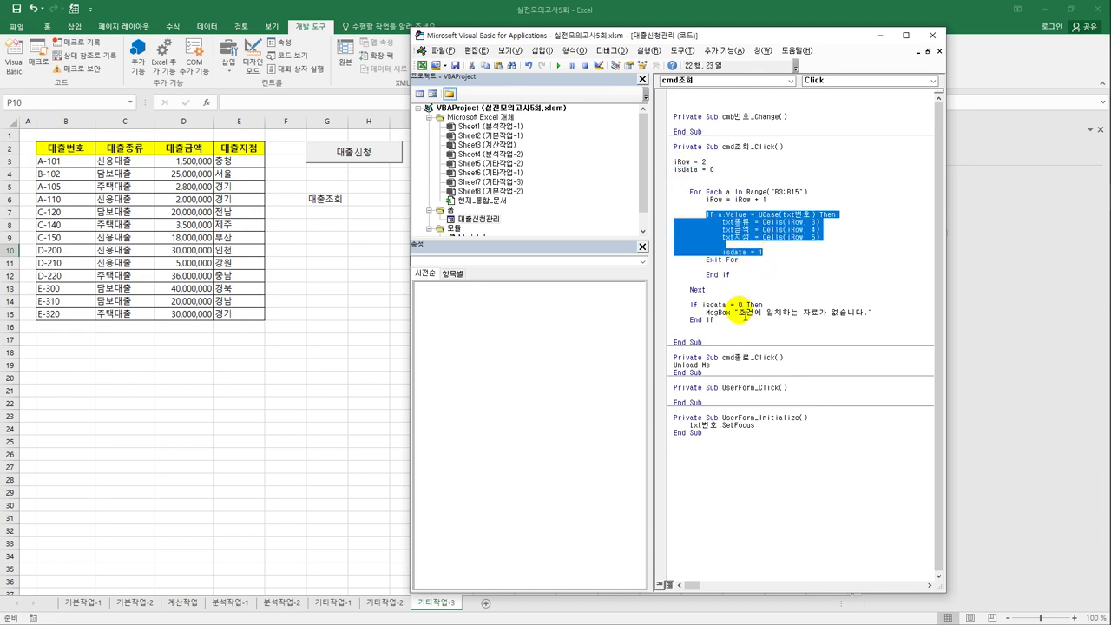
{"action": "left_click", "coordinate": [765, 257]}
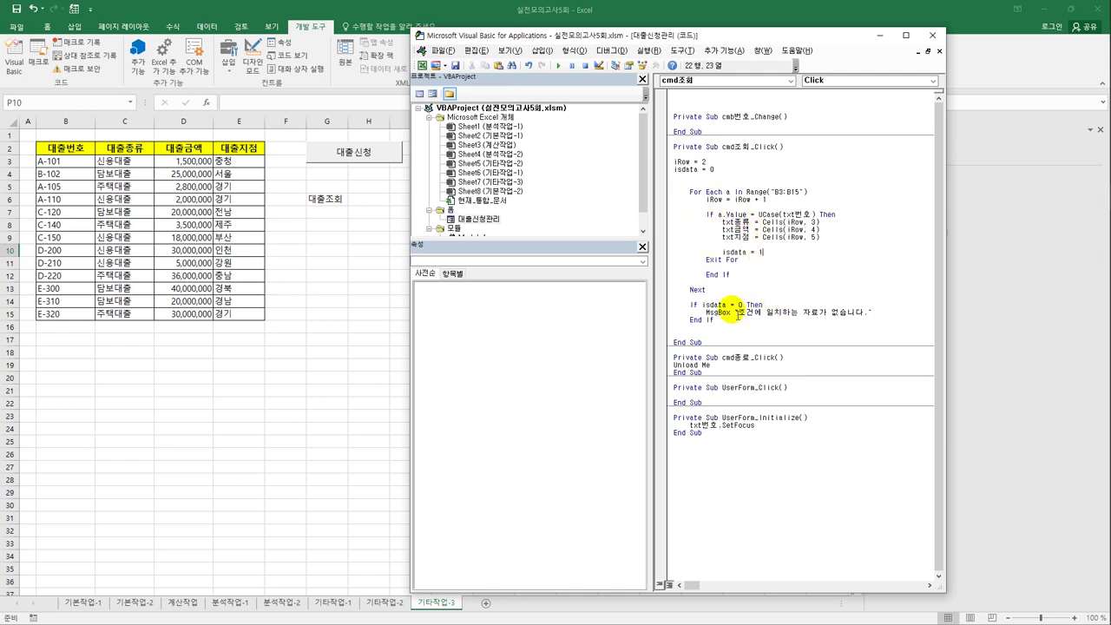
{"action": "left_click_drag", "start_coordinate": [705, 312], "coordinate": [872, 313]}
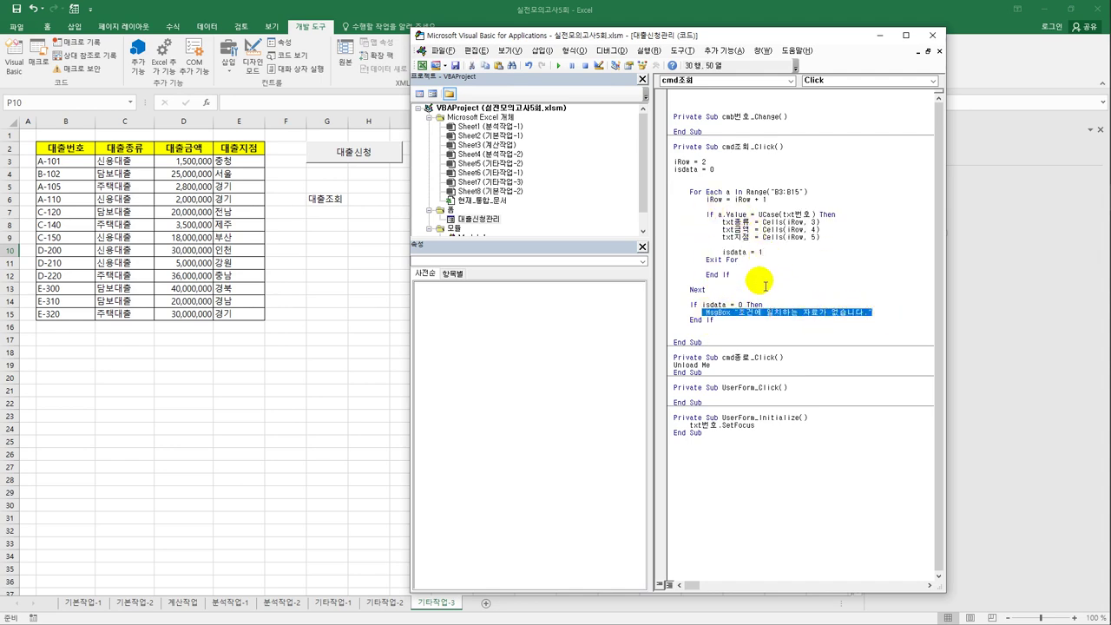
{"action": "left_click_drag", "start_coordinate": [719, 252], "coordinate": [769, 251]}
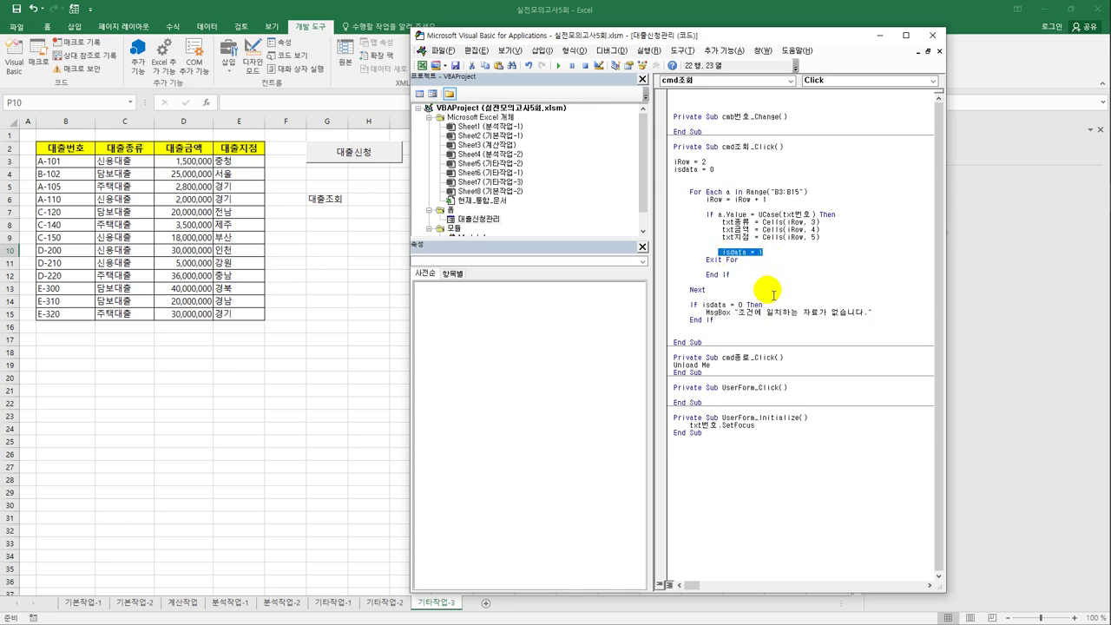
{"action": "left_click", "coordinate": [771, 292]}
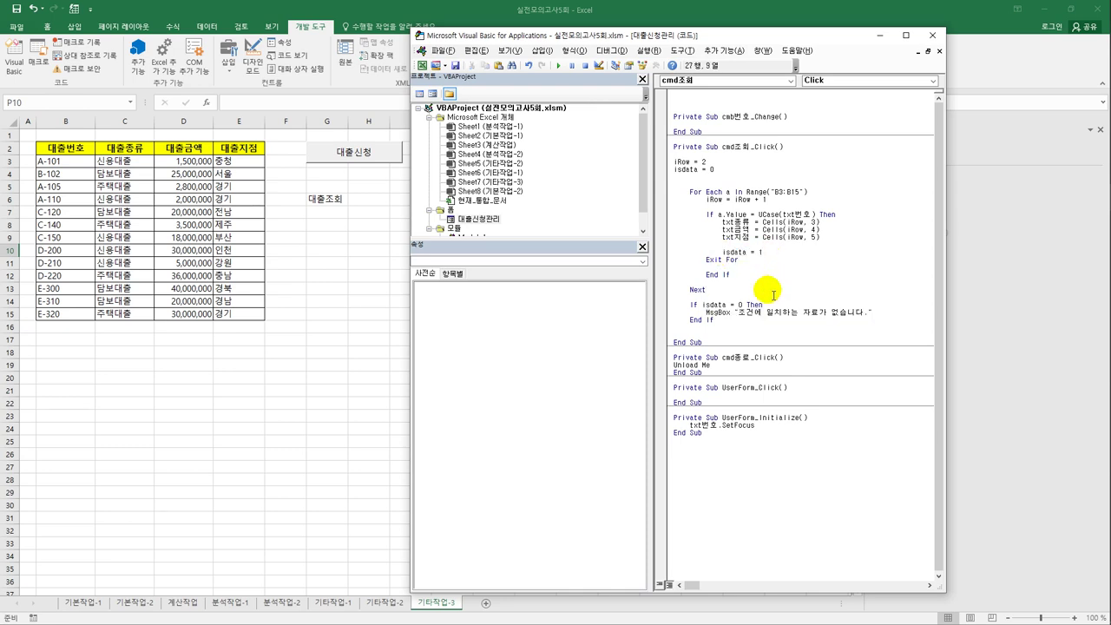